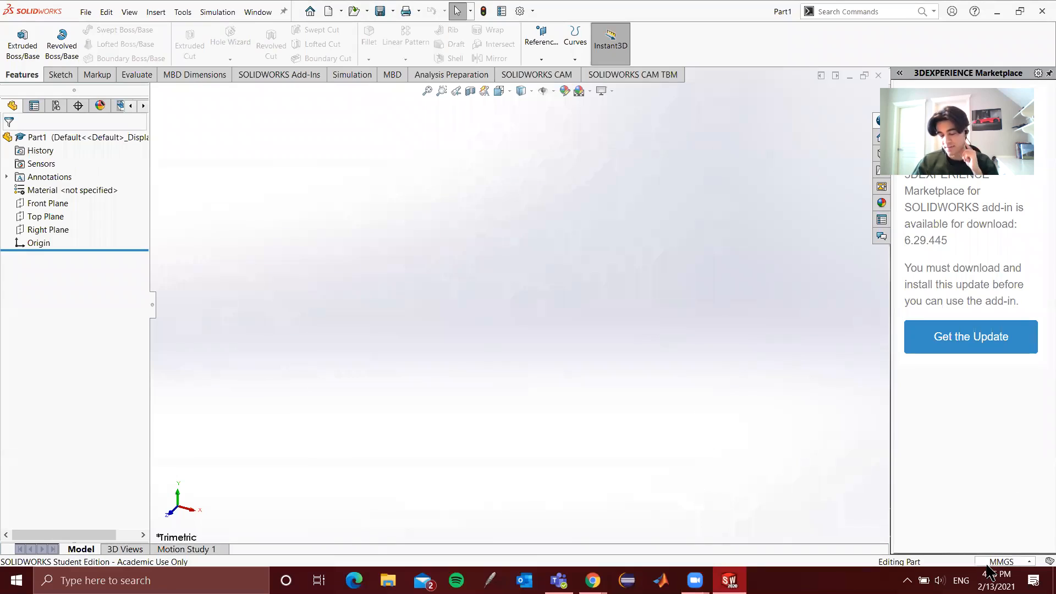
Set the document units to CGS (centimeter, gram, second) and start a sketch on the Top Plane
click(1007, 562)
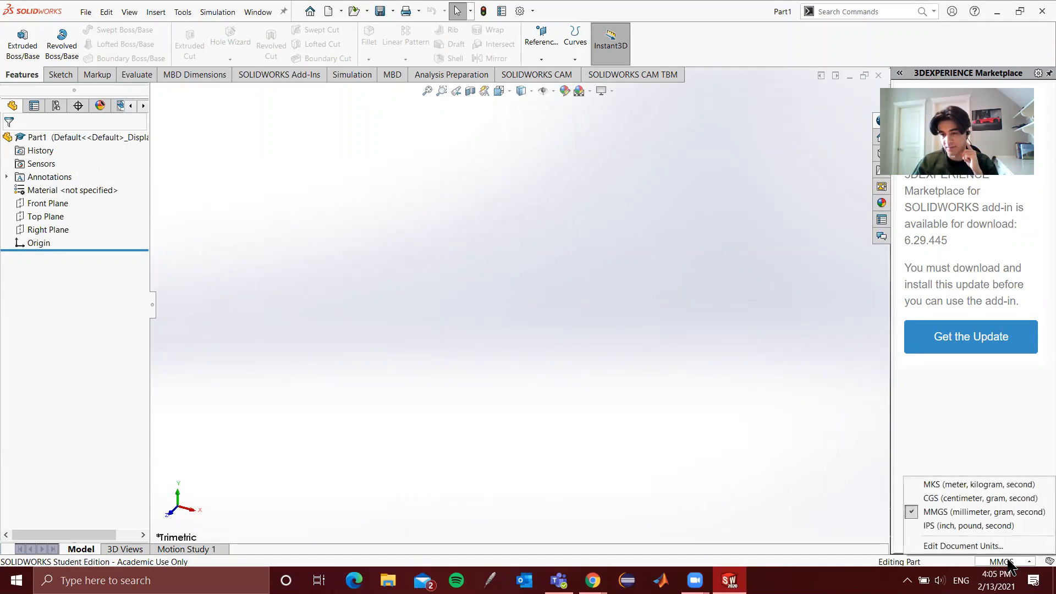
click(955, 497)
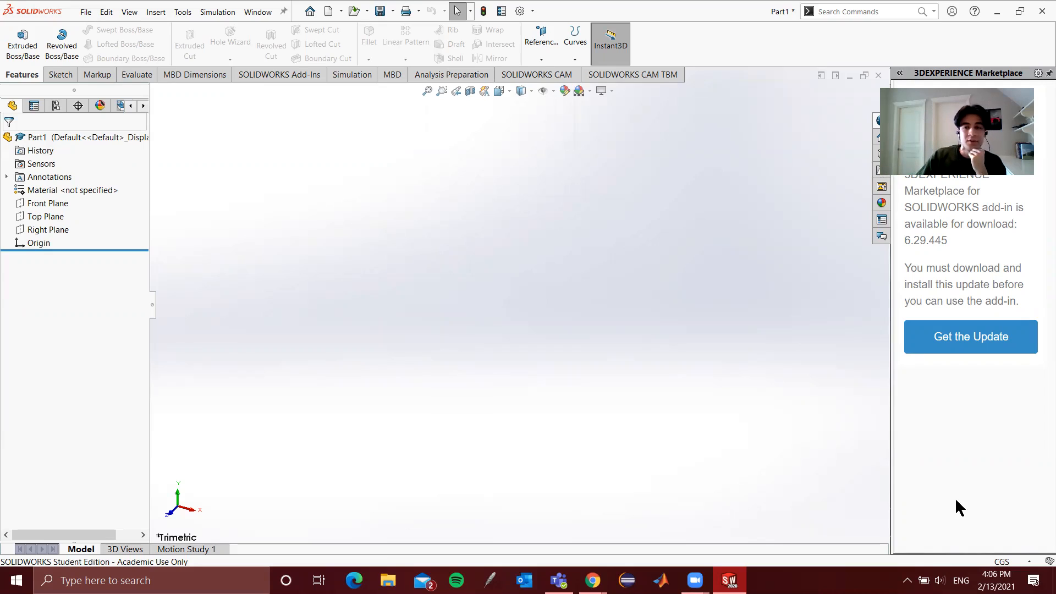
click(58, 75)
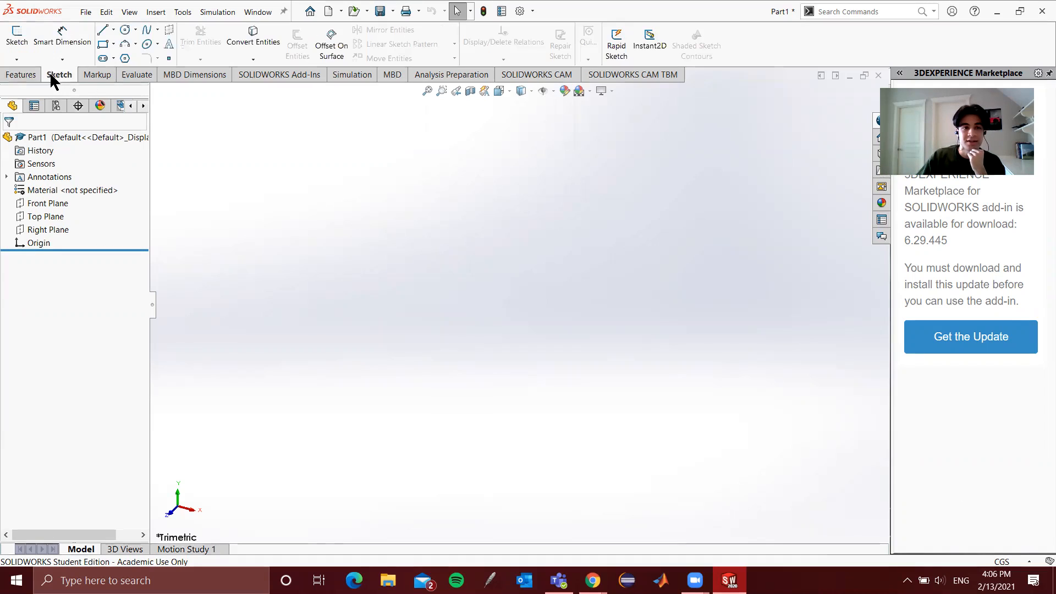
click(12, 38)
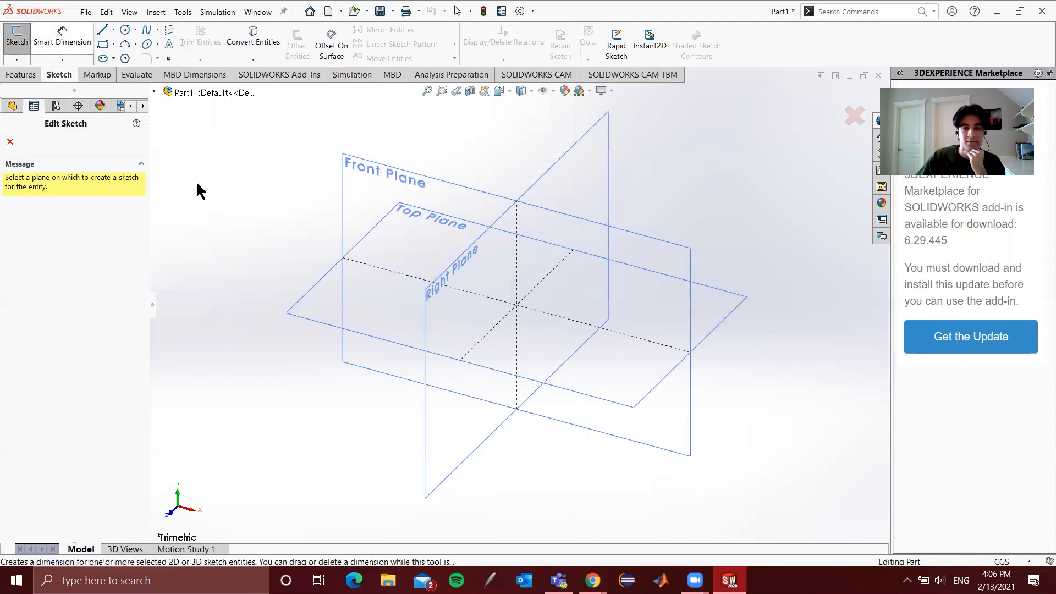
click(305, 312)
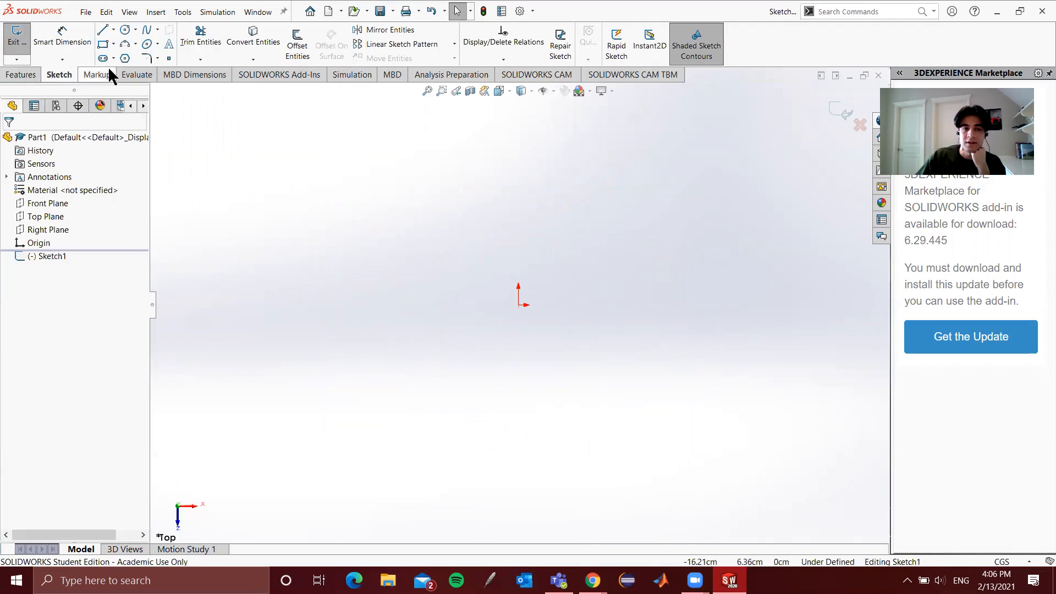
Sketch a circle centred on the origin and set its radius to 13 cm
click(126, 36)
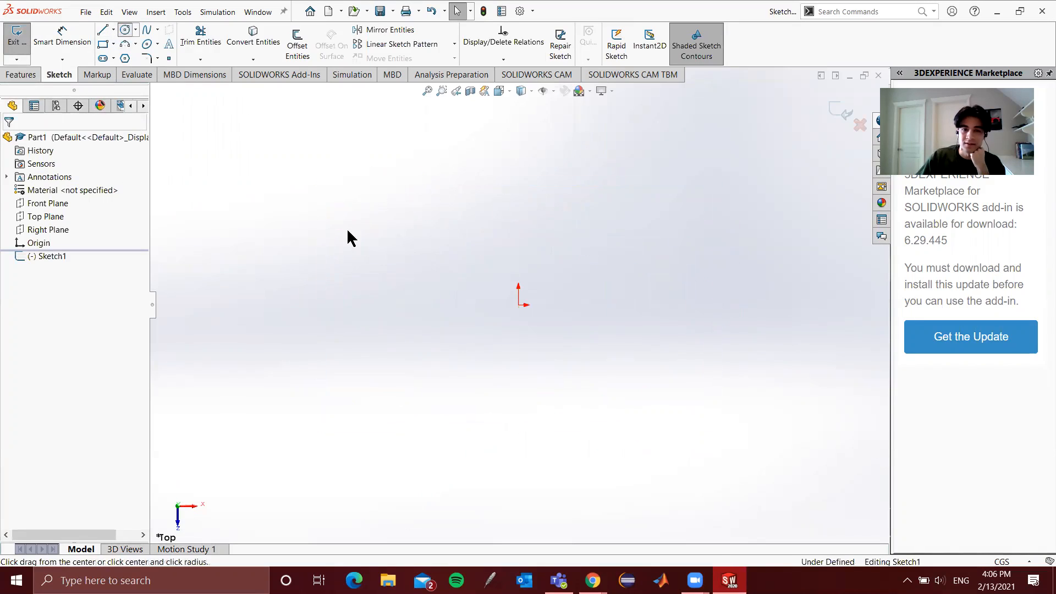
click(518, 304)
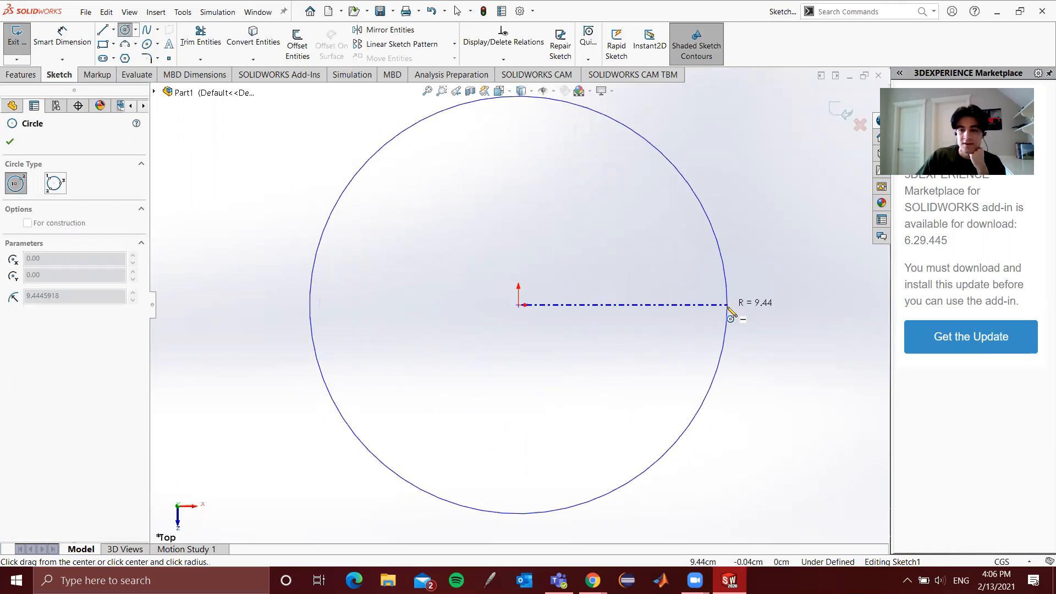
click(727, 306)
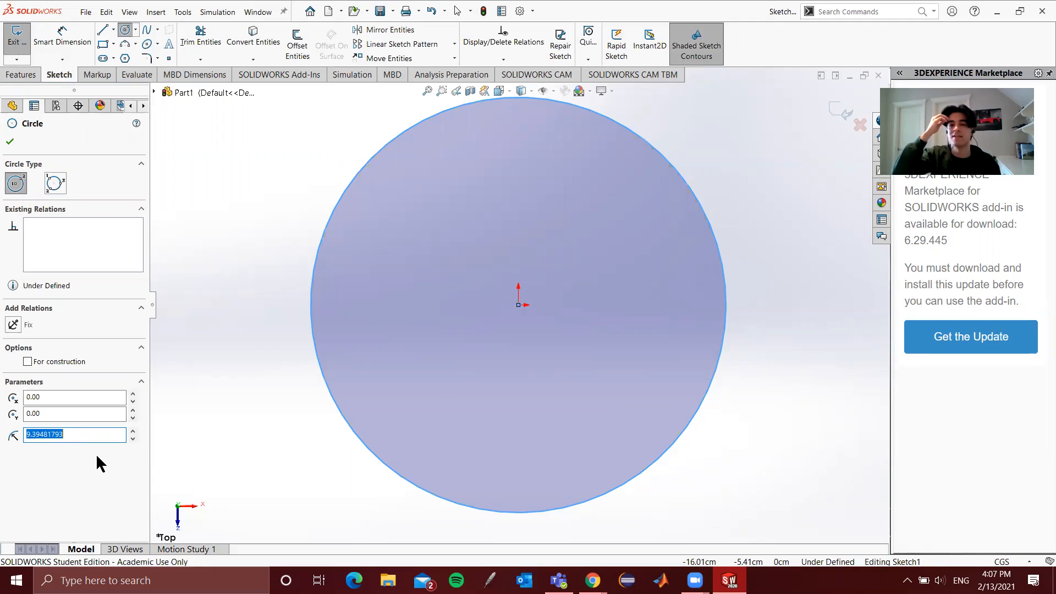
text(13)
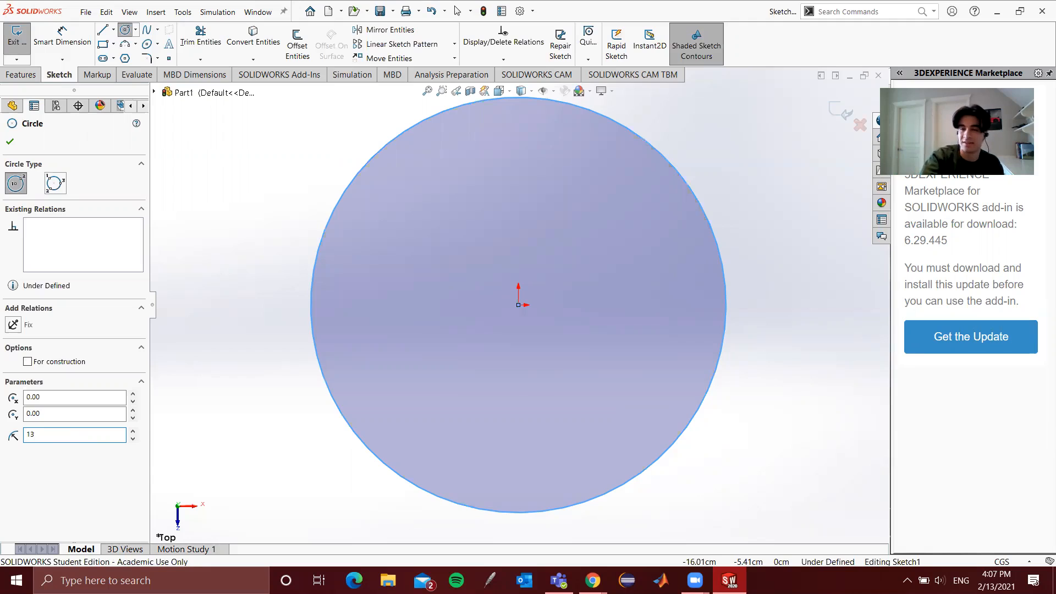
key(Return)
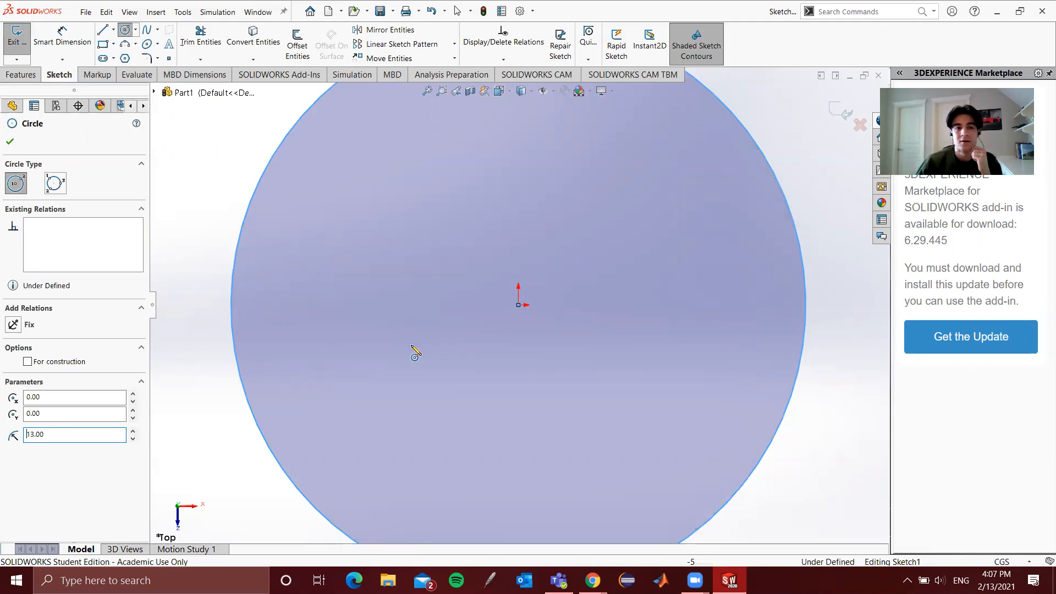
Offset the circle outward by 0.75 cm, keeping the offset dimension
scroll(476, 293, down, 1)
scroll(476, 292, up, 2)
scroll(555, 225, up, 1)
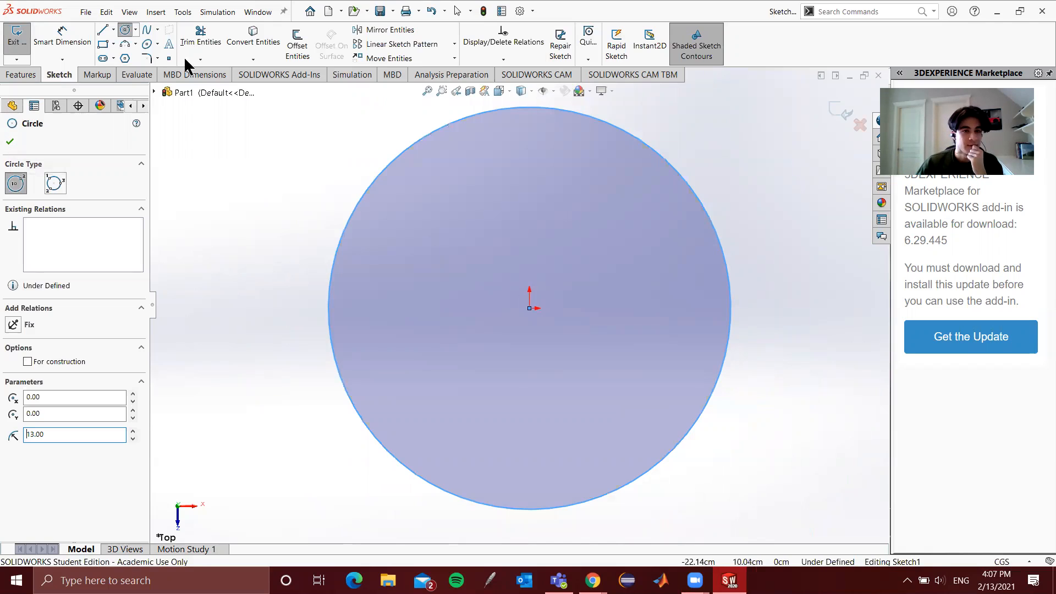
click(297, 33)
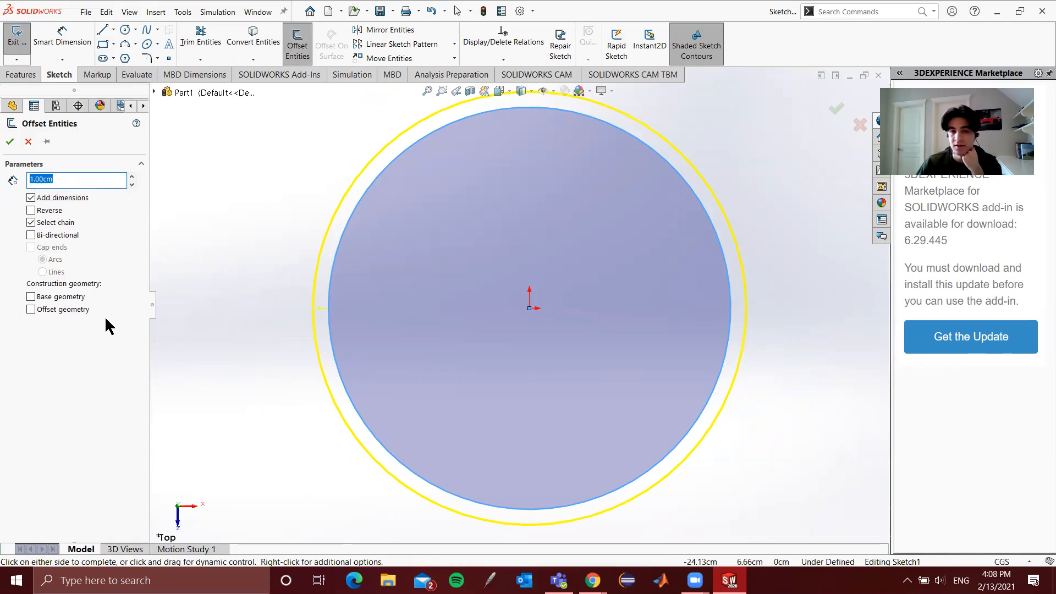
click(31, 210)
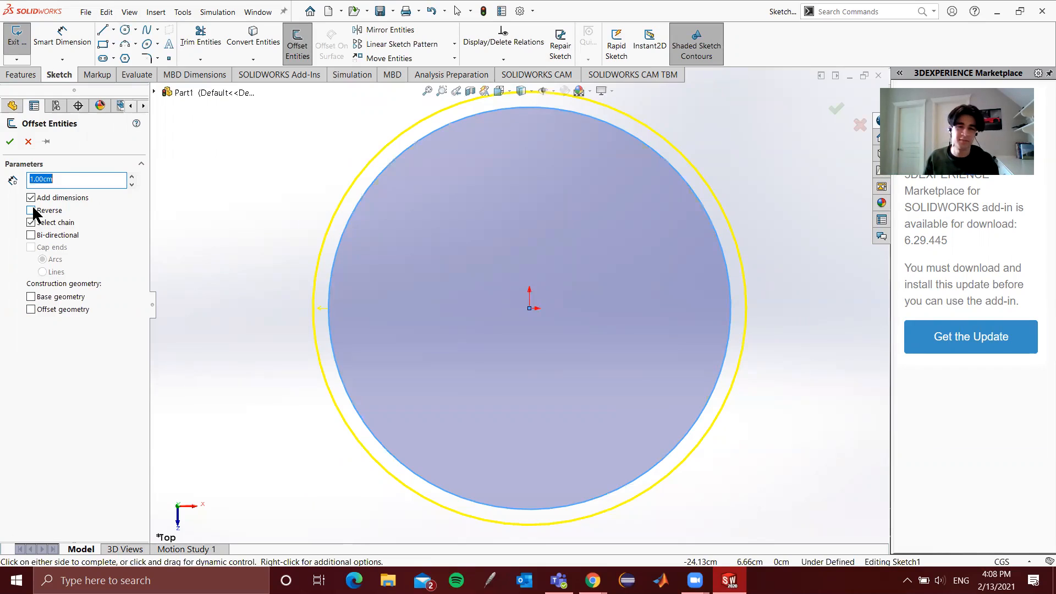
text(0.75)
key(Return)
click(31, 222)
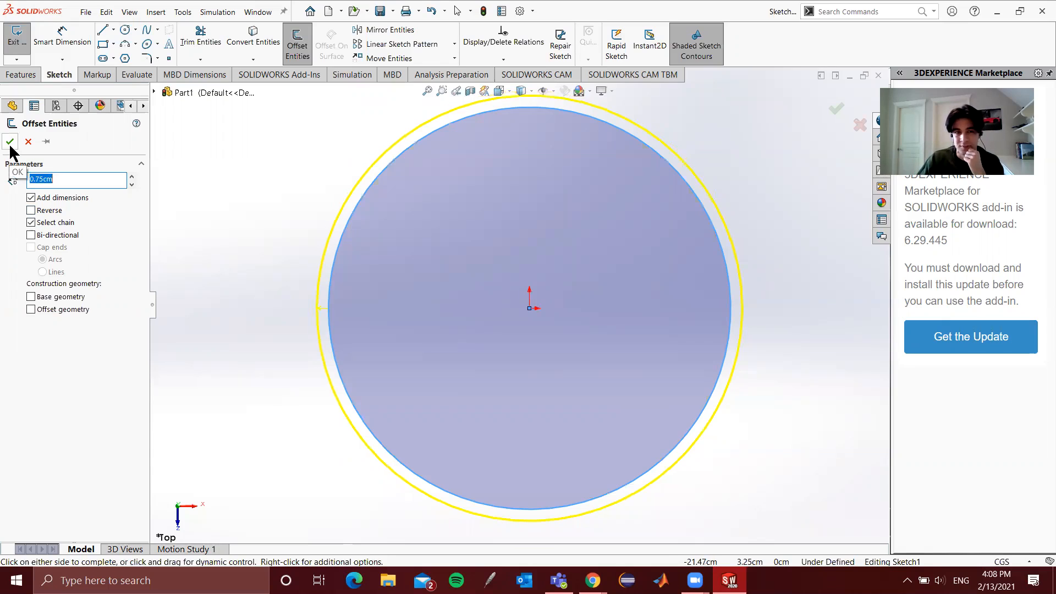
click(10, 141)
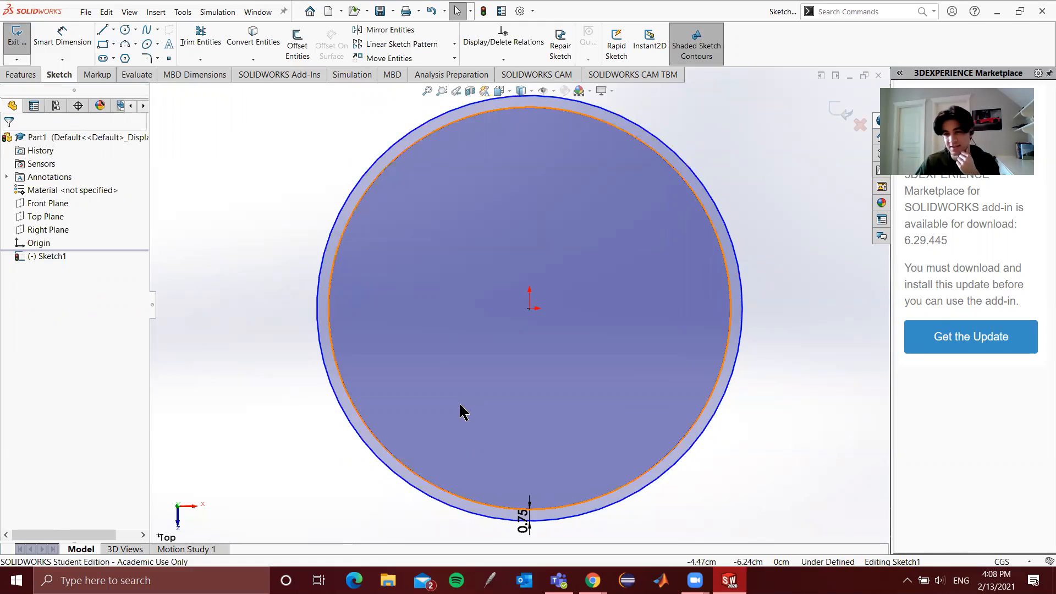
Dimension the inner circle's diameter and check the existing relations of its centre point
click(69, 47)
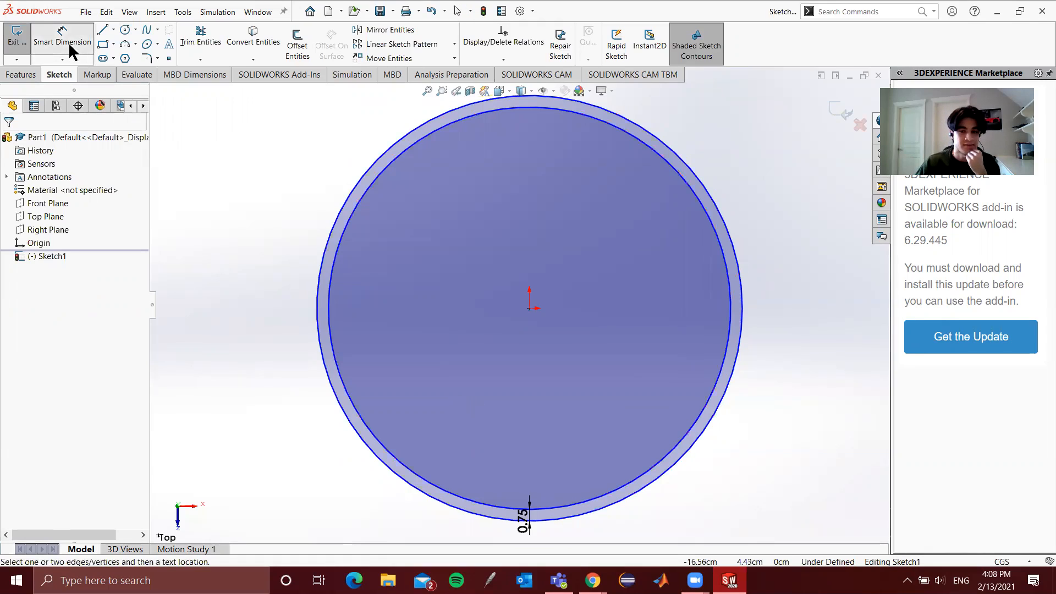
click(391, 456)
click(278, 283)
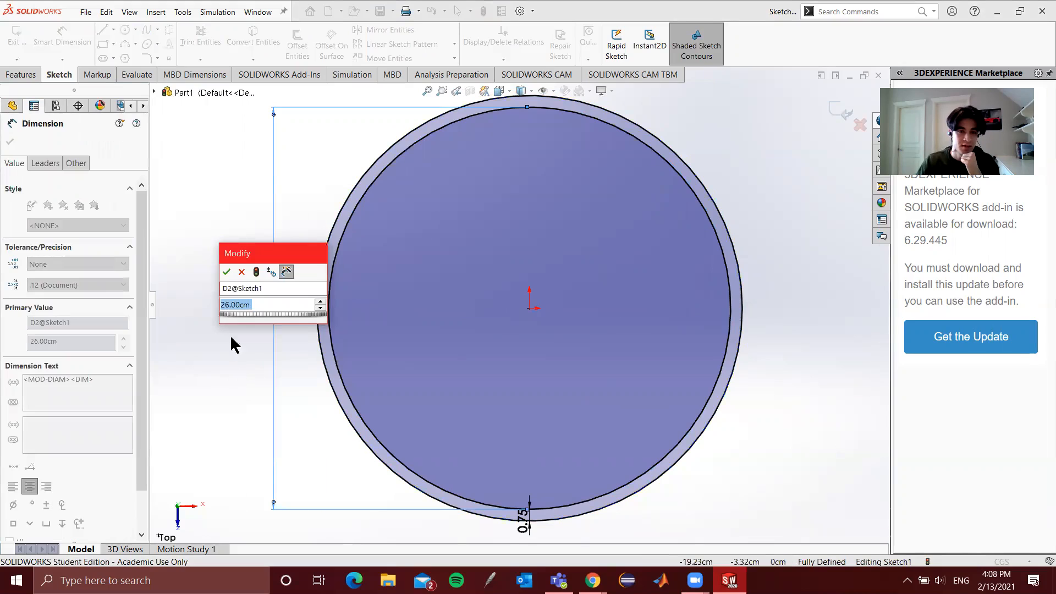
click(226, 271)
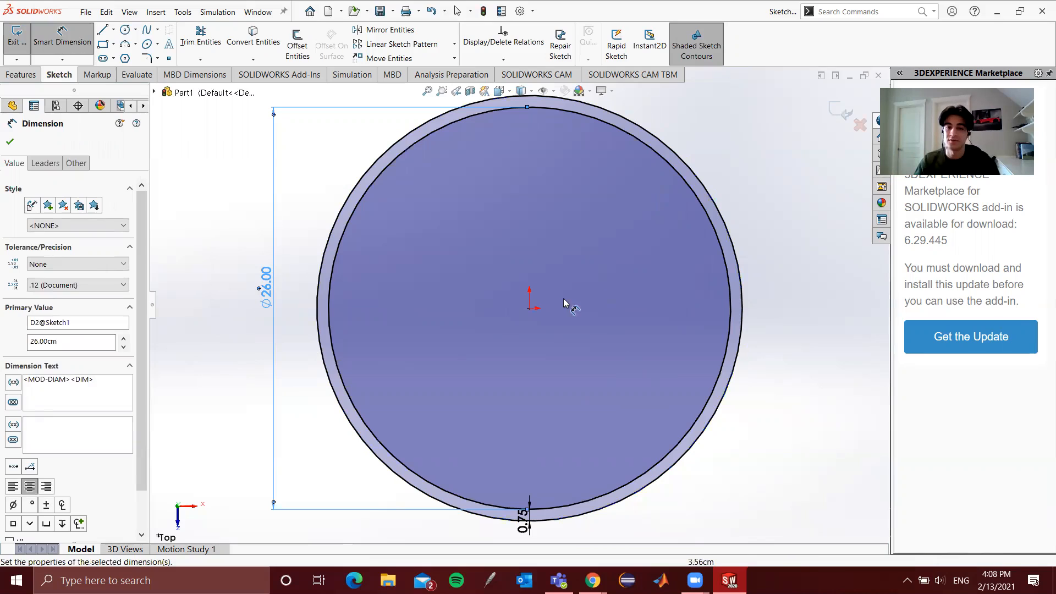
key(Escape)
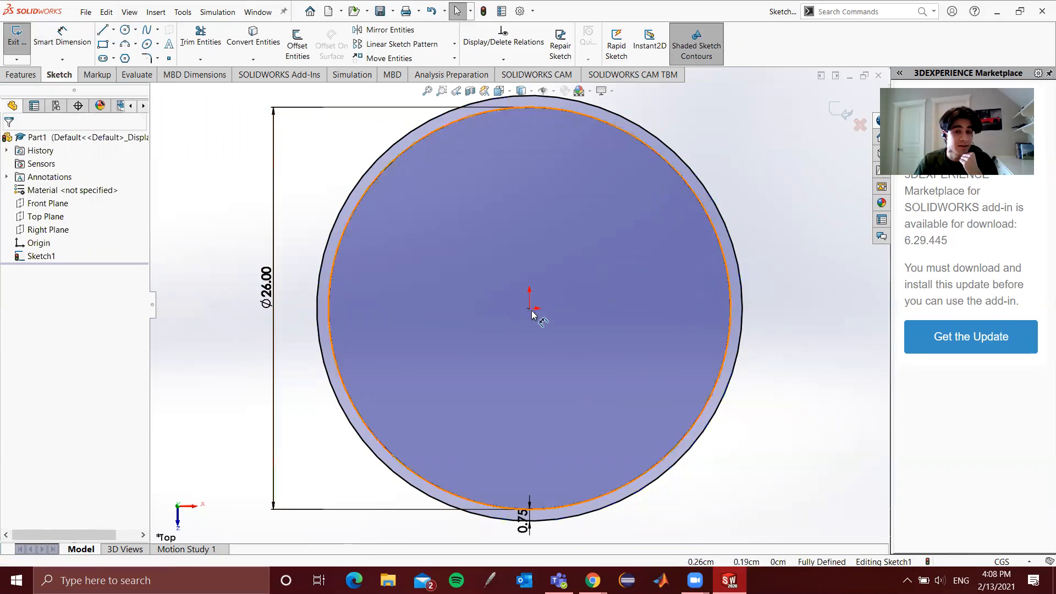
click(529, 308)
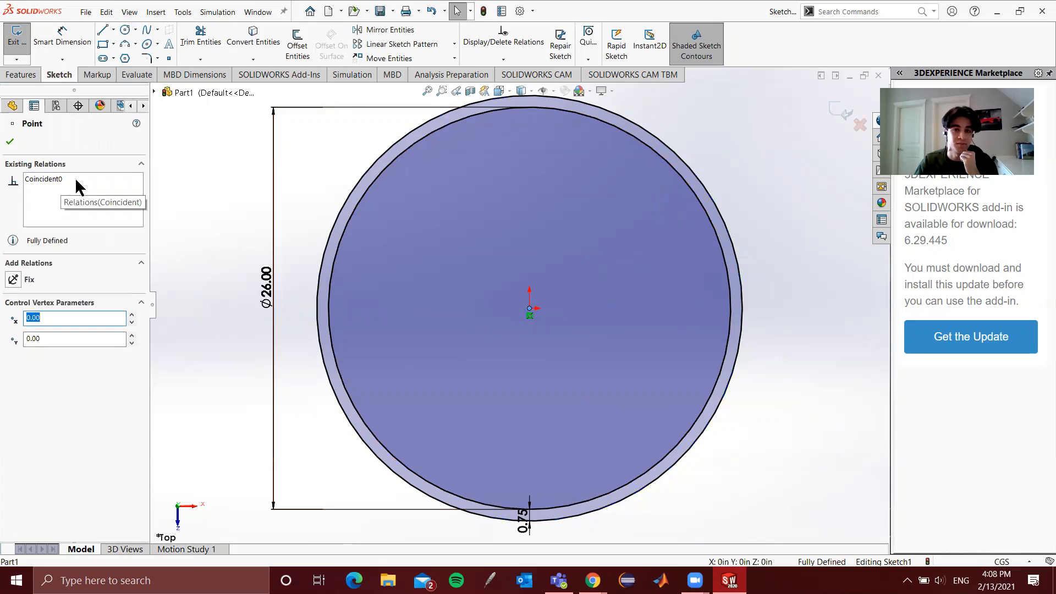
click(206, 289)
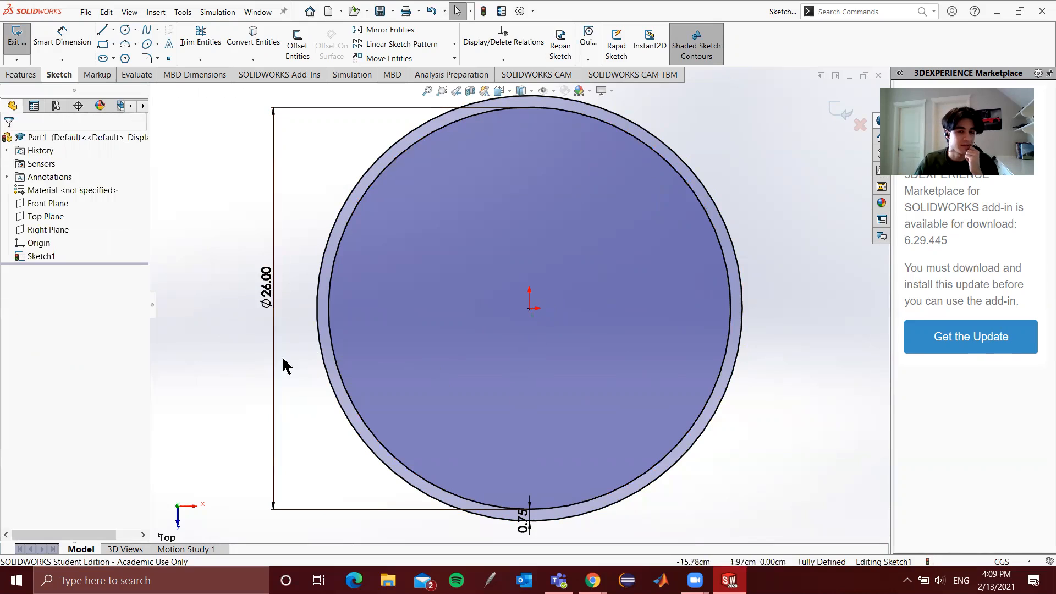
Extrude the sketch as a blind boss 2 cm deep
click(22, 74)
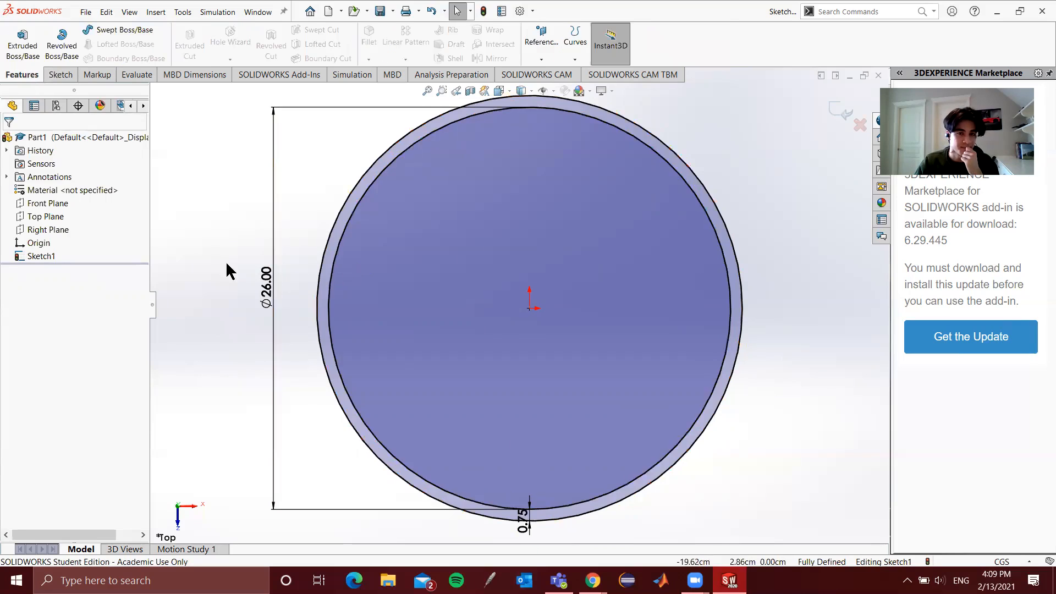
scroll(225, 261, down, 2)
key(f)
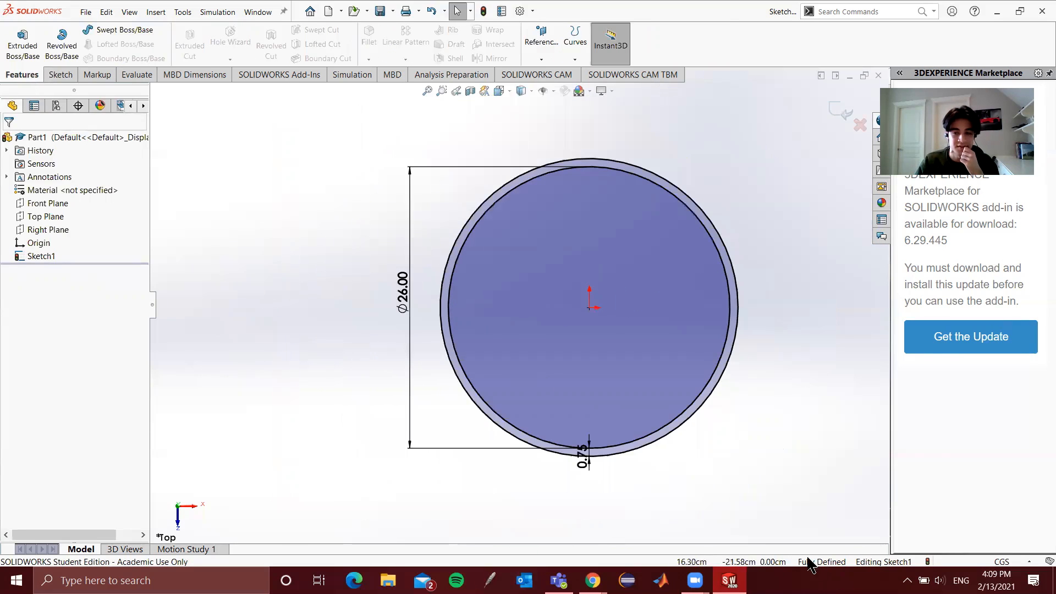
click(27, 47)
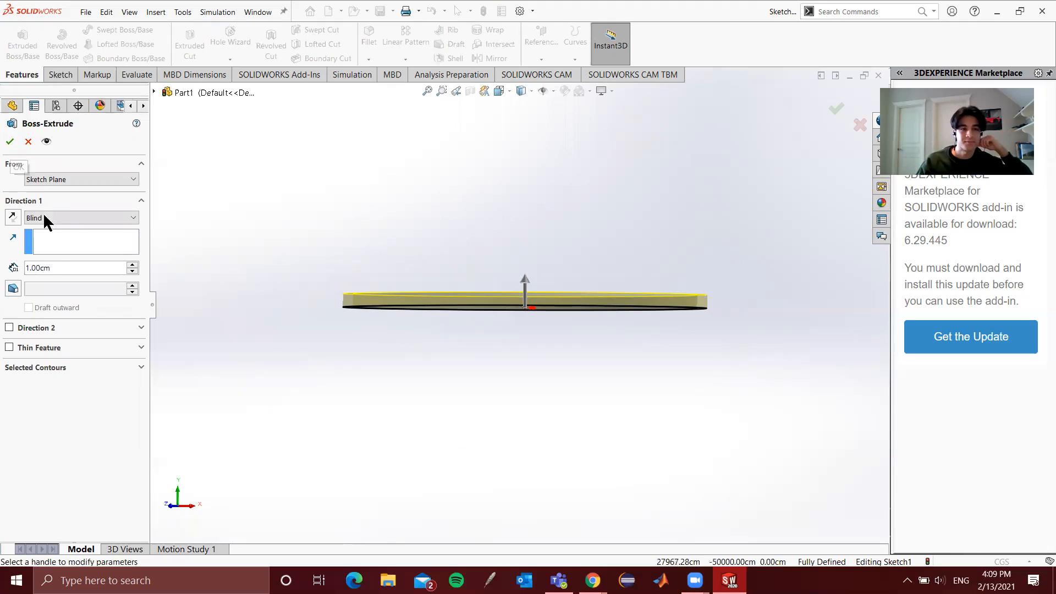
double_click(55, 269)
text(2)
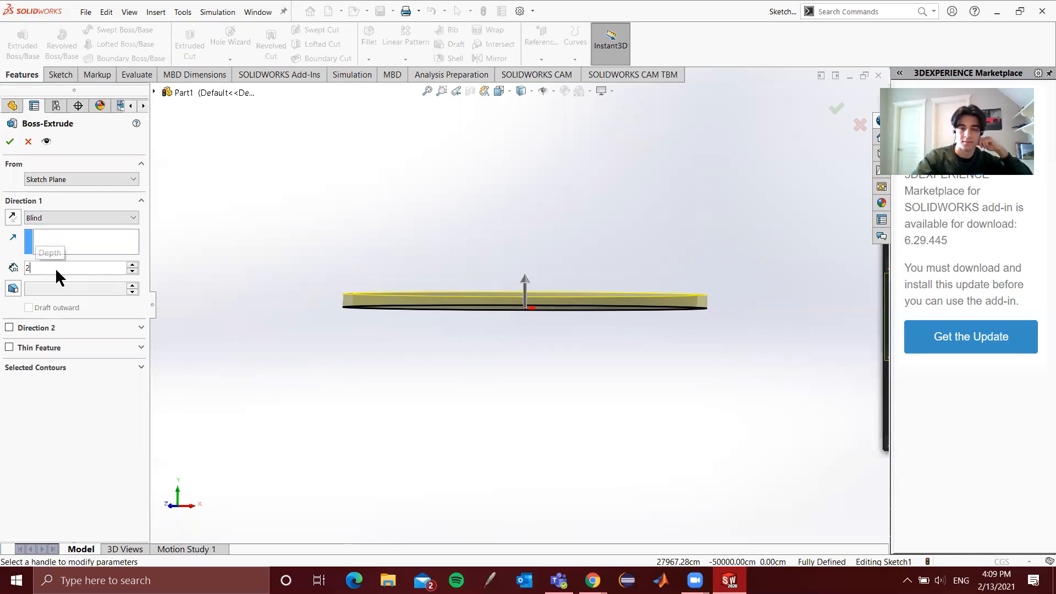
key(Return)
click(10, 142)
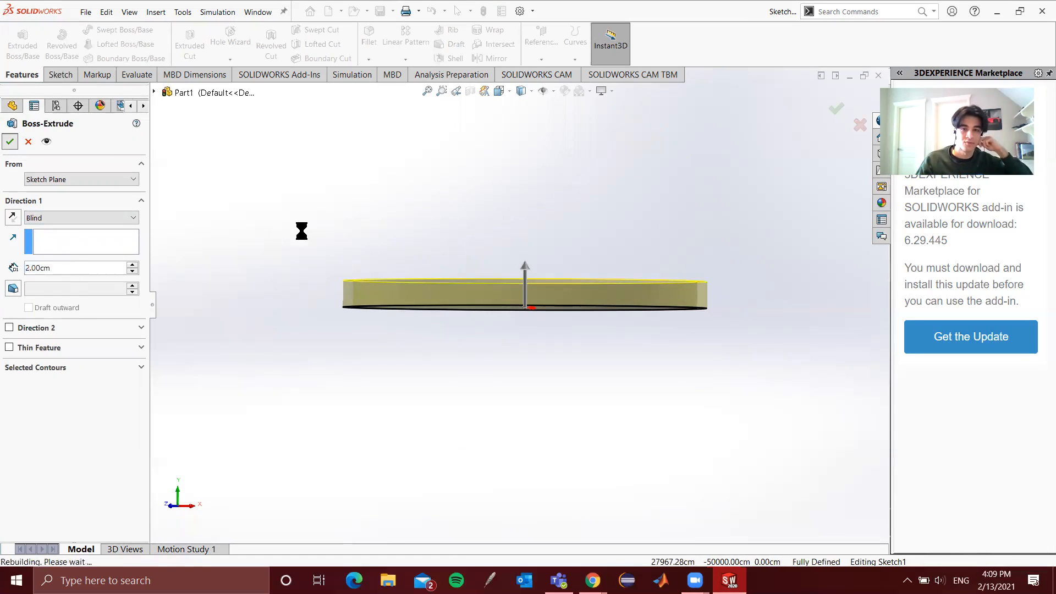
Edit the boss extrusion so that the ring region between the two circles is its selected contour
middle_drag(438, 205, 393, 240)
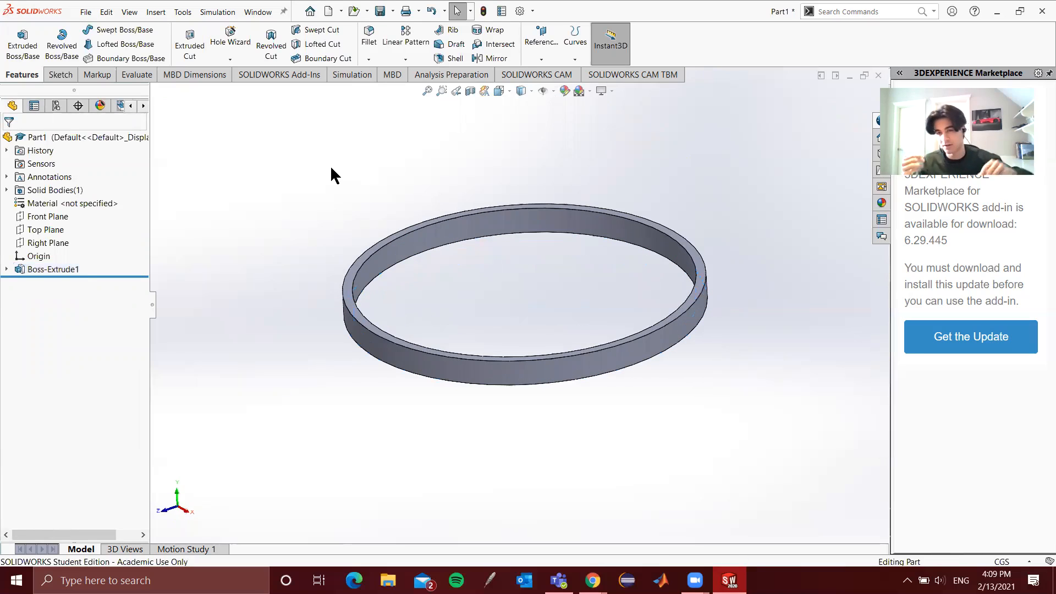
right_click(54, 258)
right_click(20, 268)
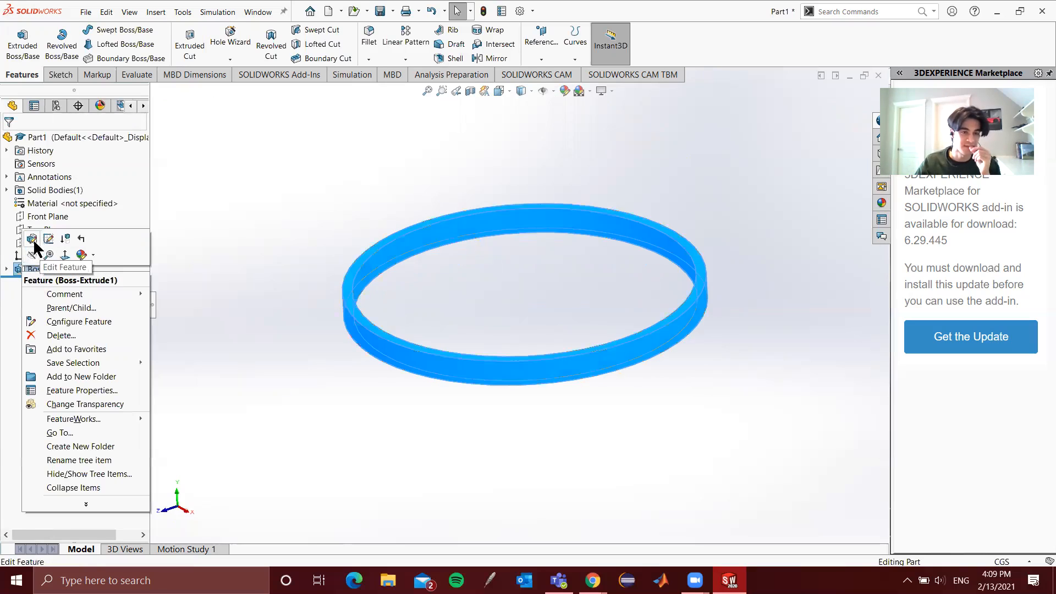
click(34, 242)
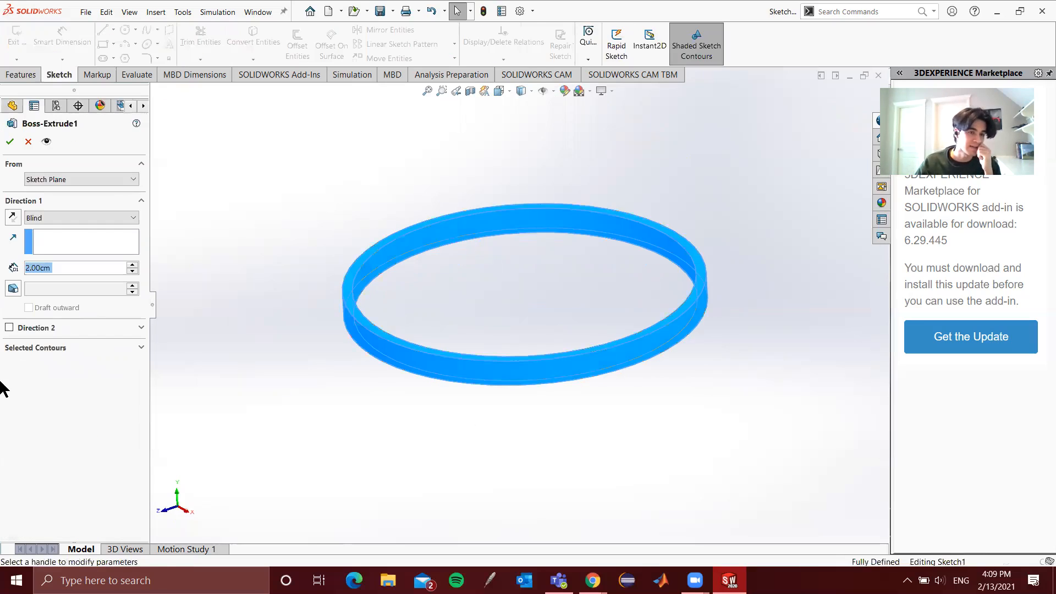
click(141, 347)
click(45, 372)
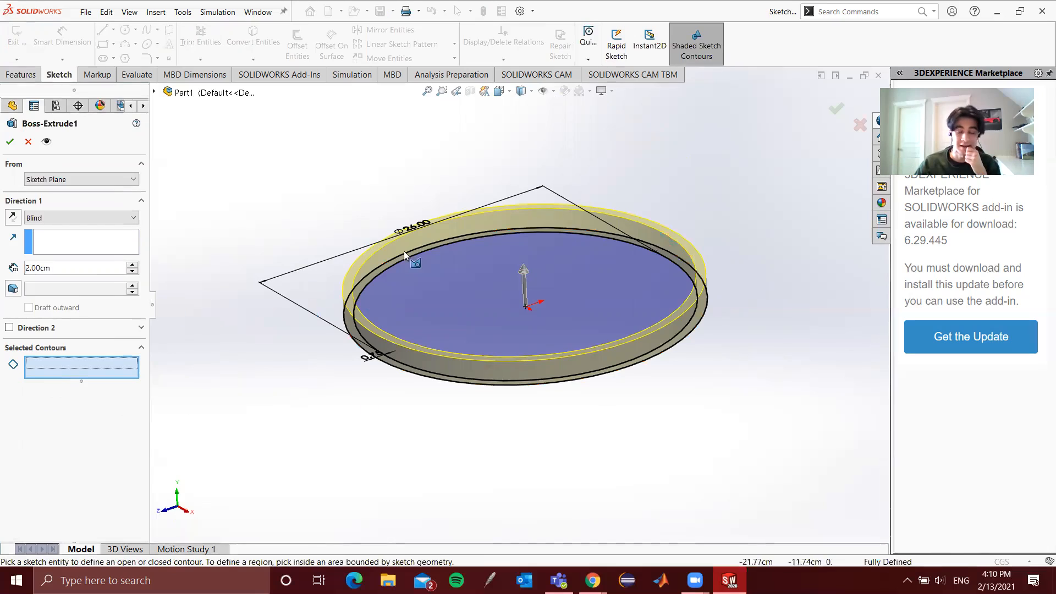
scroll(438, 305, down, 3)
scroll(438, 306, down, 2)
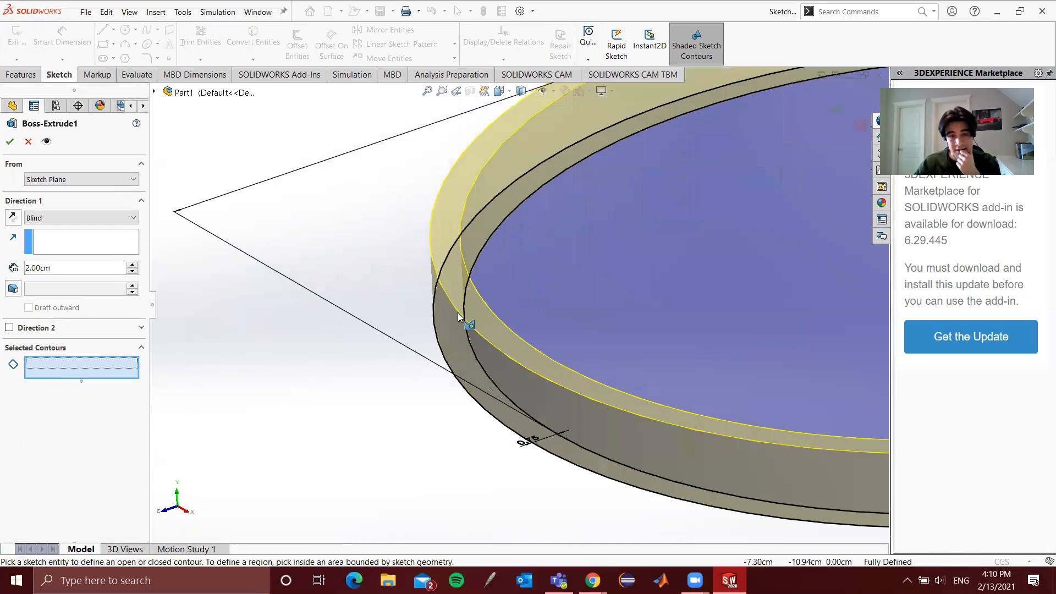
click(453, 325)
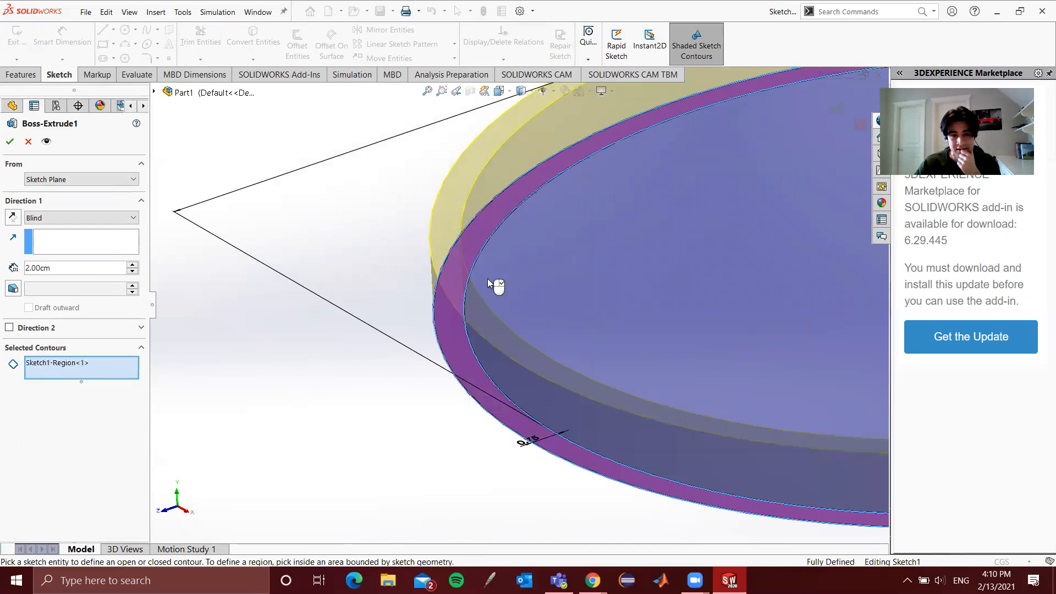
scroll(583, 372, up, 5)
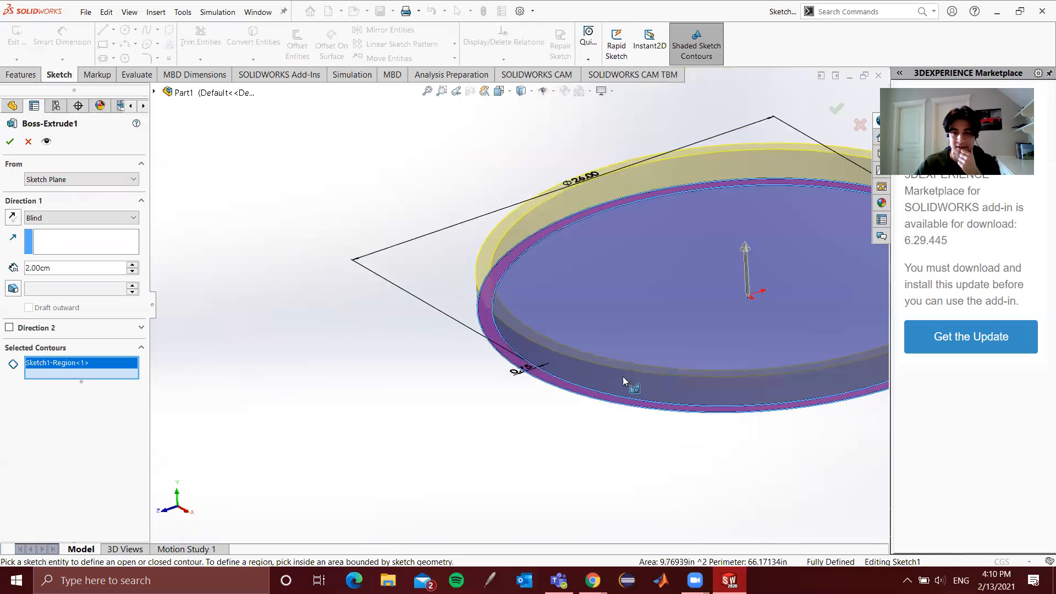
click(10, 141)
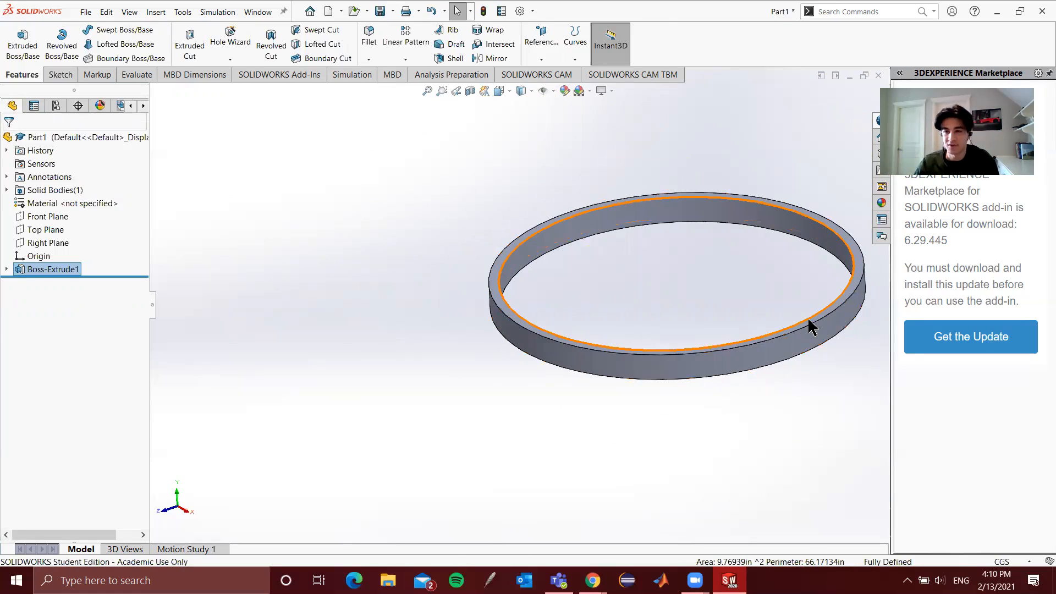
middle_drag(811, 326, 868, 309)
scroll(867, 305, down, 2)
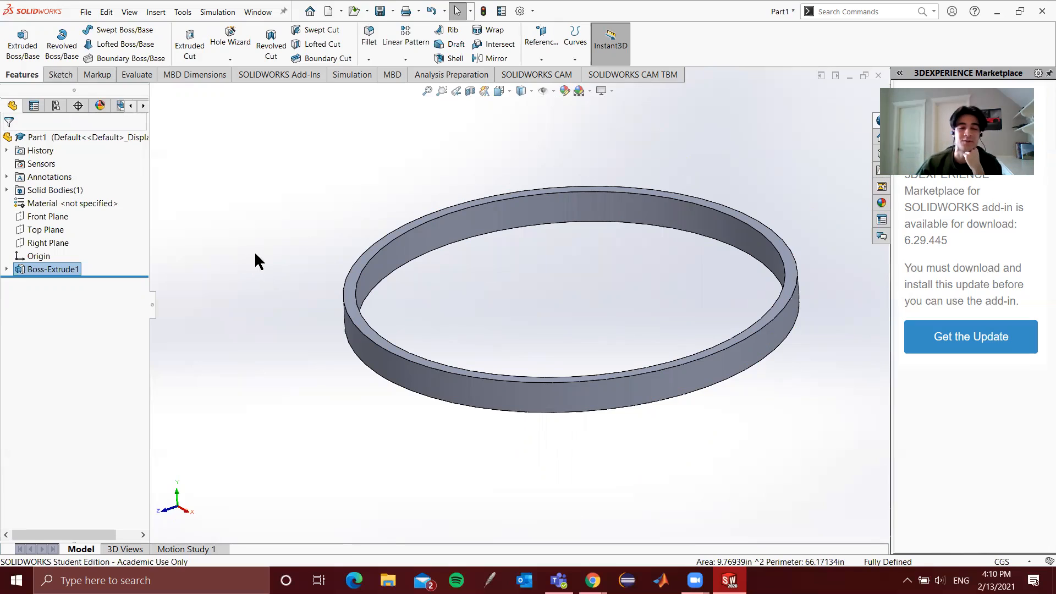
Open the ring extrusion's sketch for editing
right_click(36, 267)
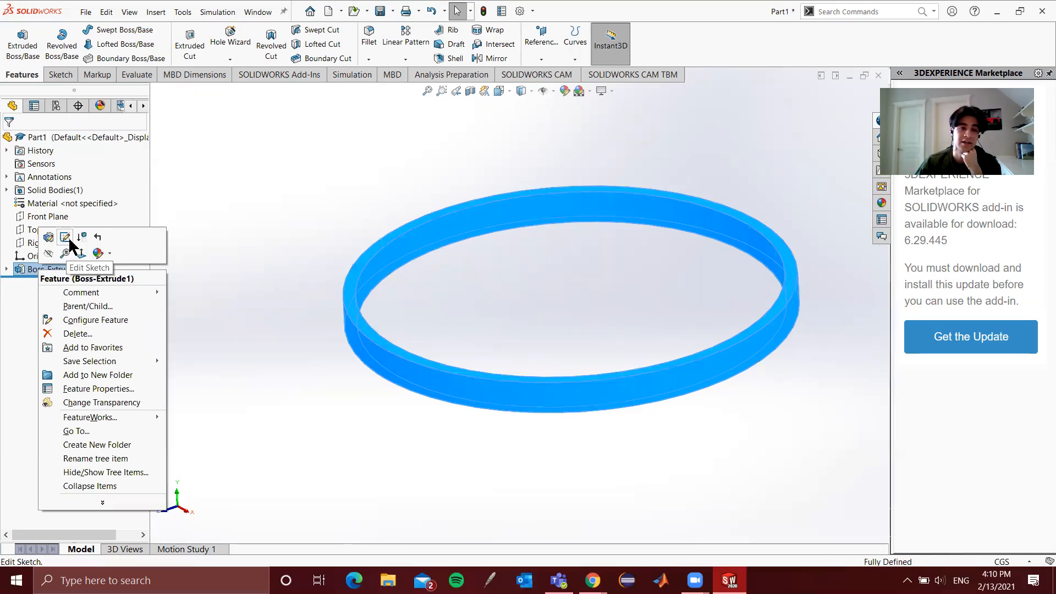
click(65, 236)
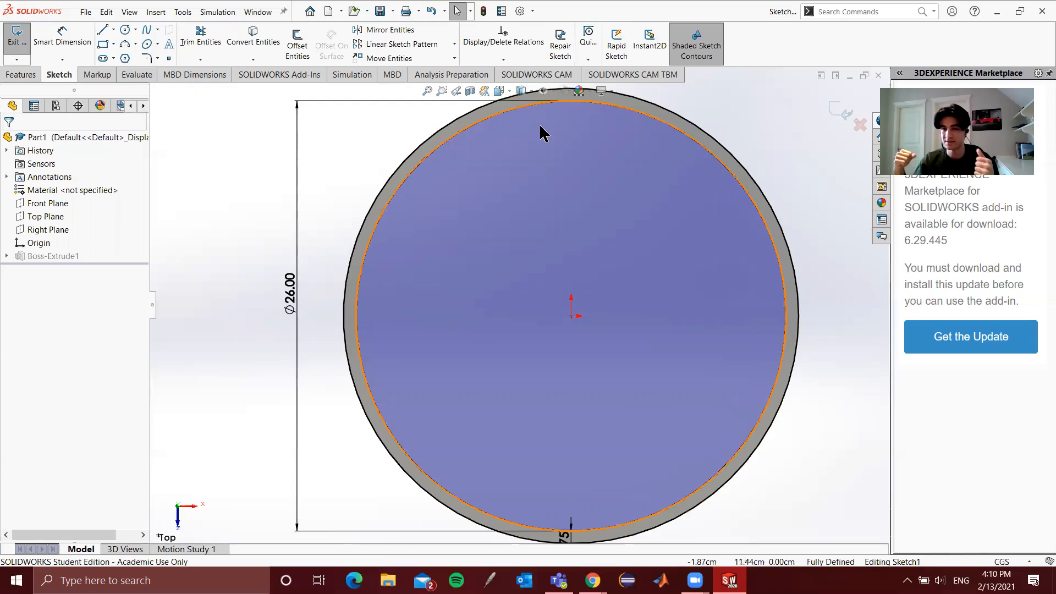
scroll(549, 509, down, 2)
scroll(547, 517, up, 6)
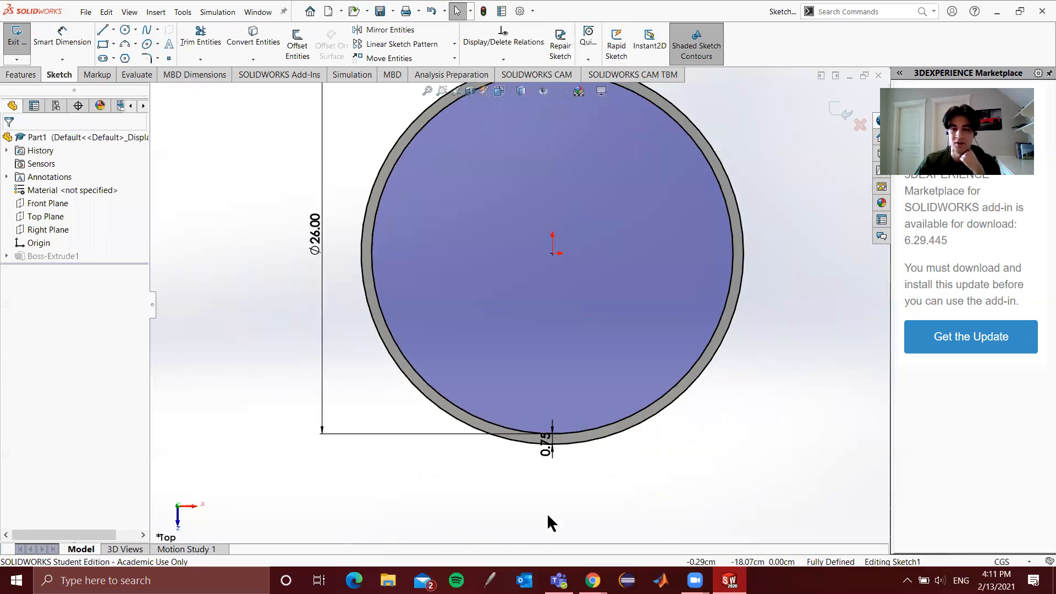
scroll(523, 216, down, 6)
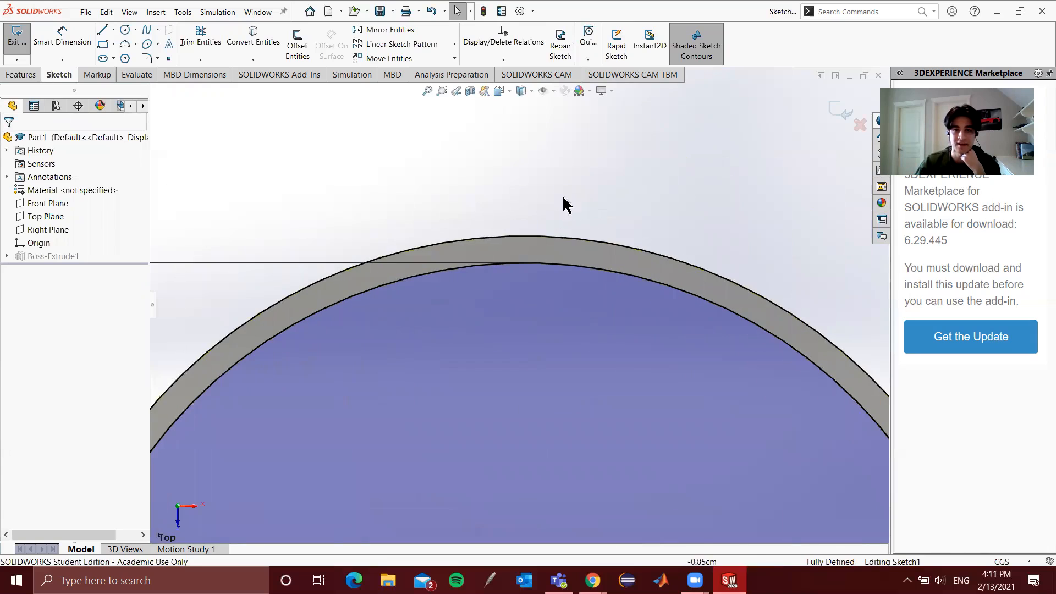
scroll(490, 313, up, 5)
Draw two short lines from the outer to the inner circle either side of the ring's uppermost point, about 0.77 cm and 0.75 cm long
click(102, 29)
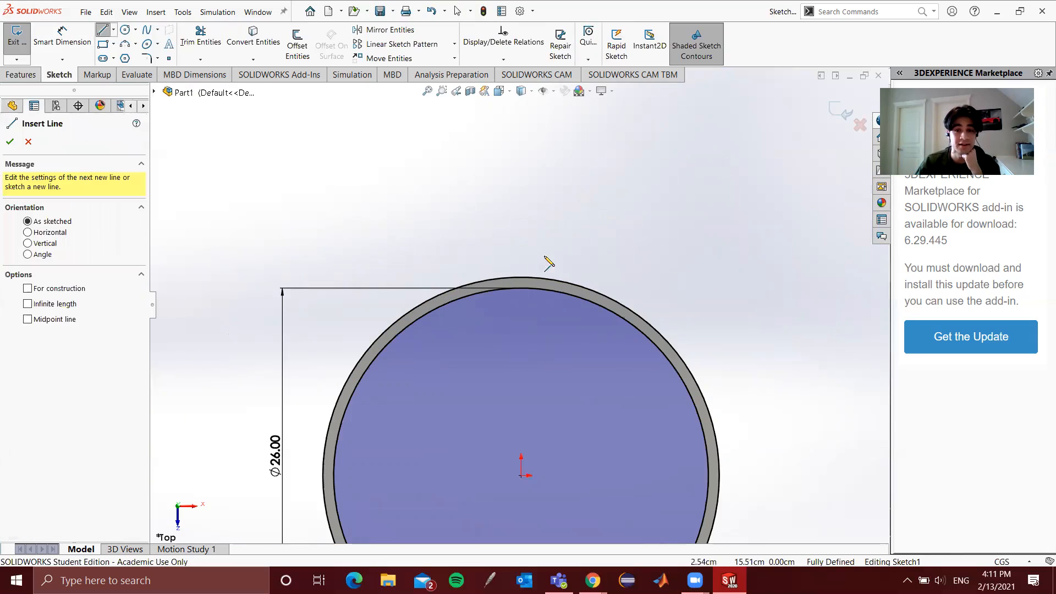
scroll(521, 290, down, 4)
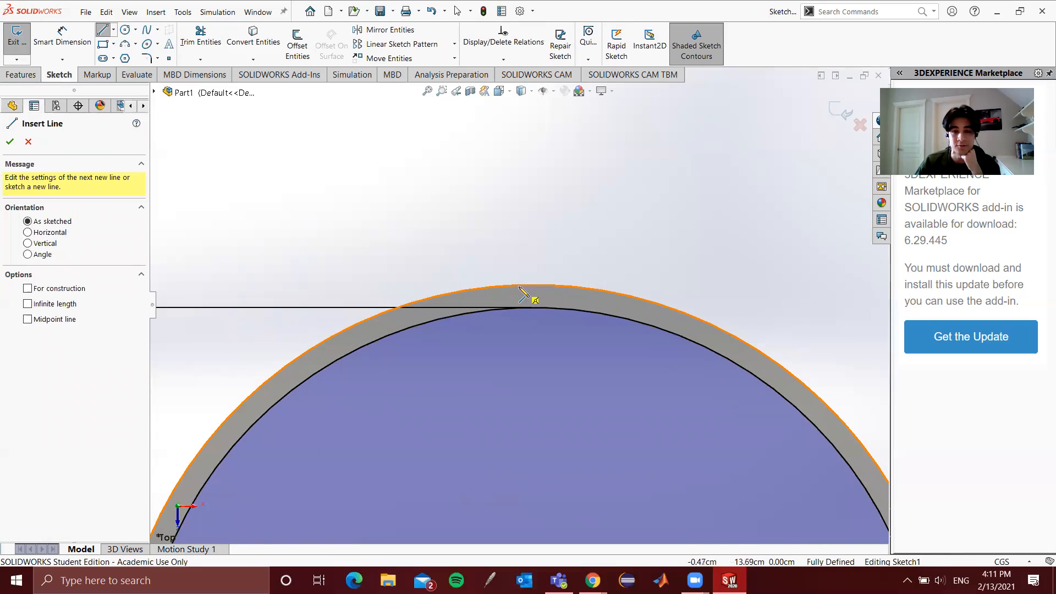
click(508, 285)
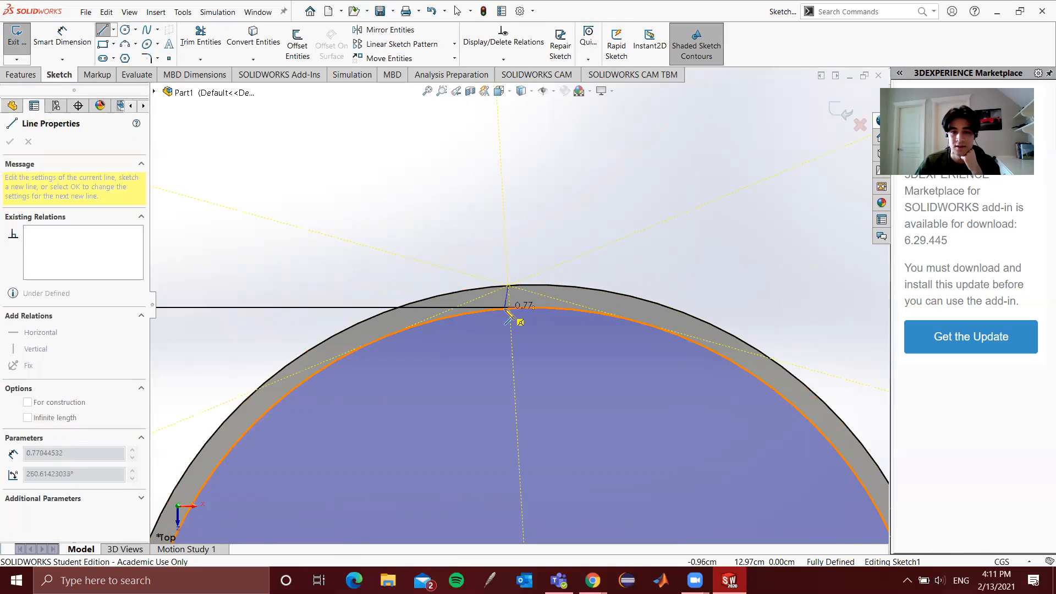
click(505, 309)
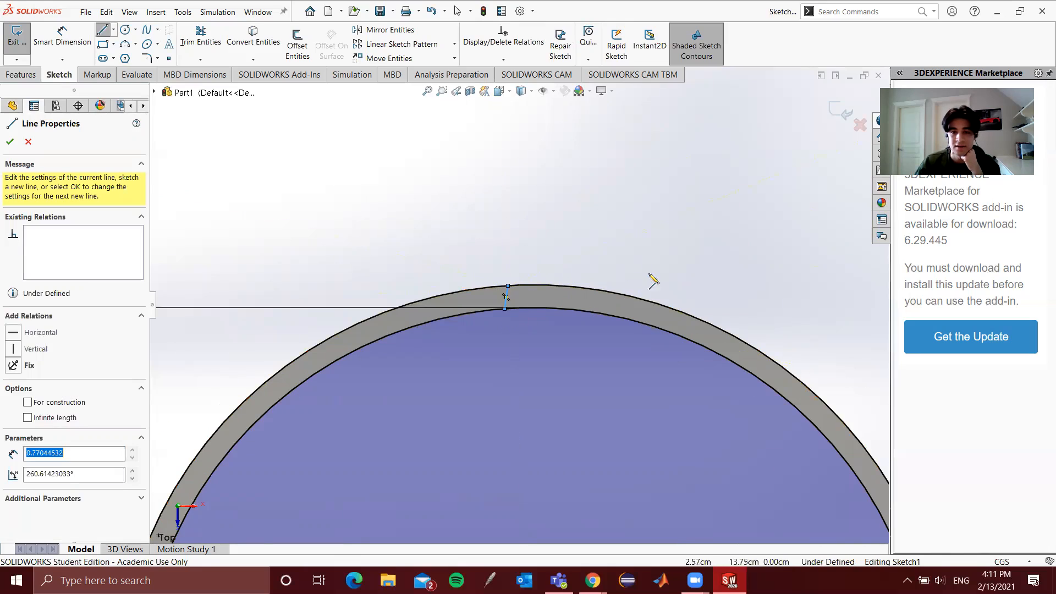
click(560, 285)
click(560, 308)
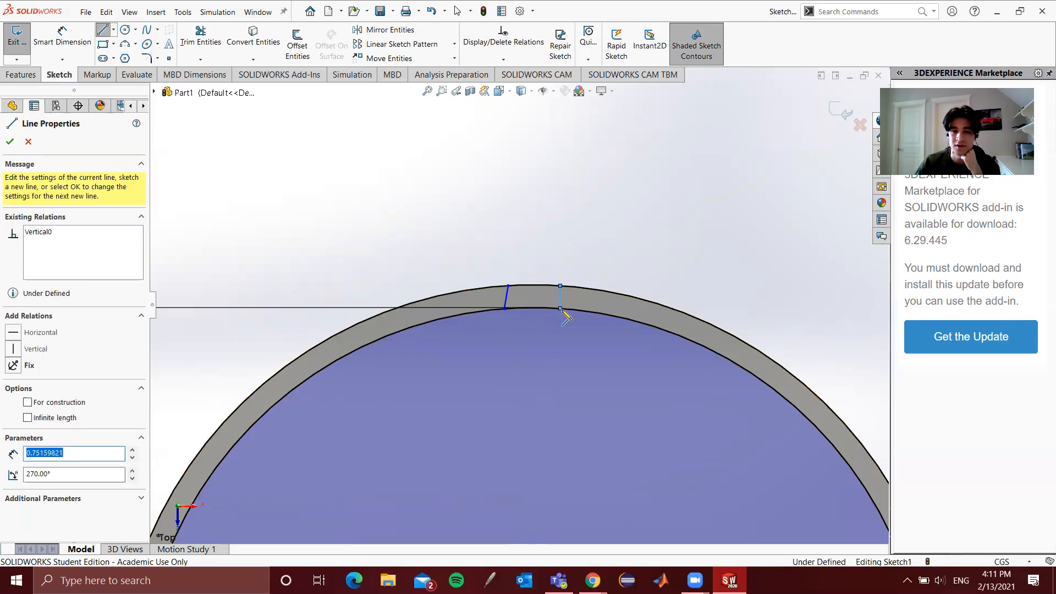
key(Escape)
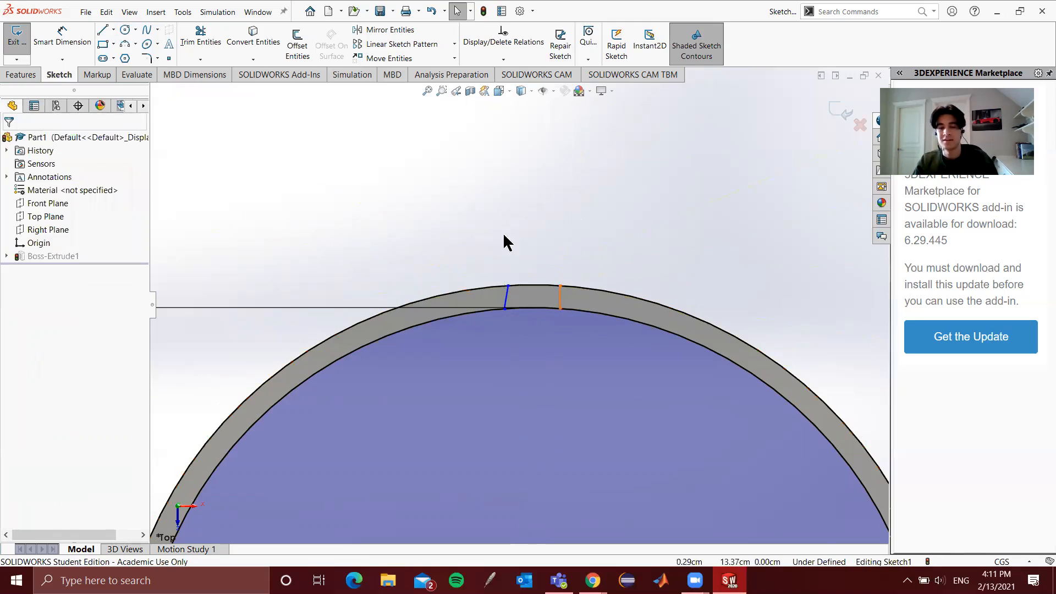
Add a vertical relation to the slanted line left of the ring's centreline and check the existing relations of the other line
scroll(503, 156, up, 5)
scroll(529, 327, up, 3)
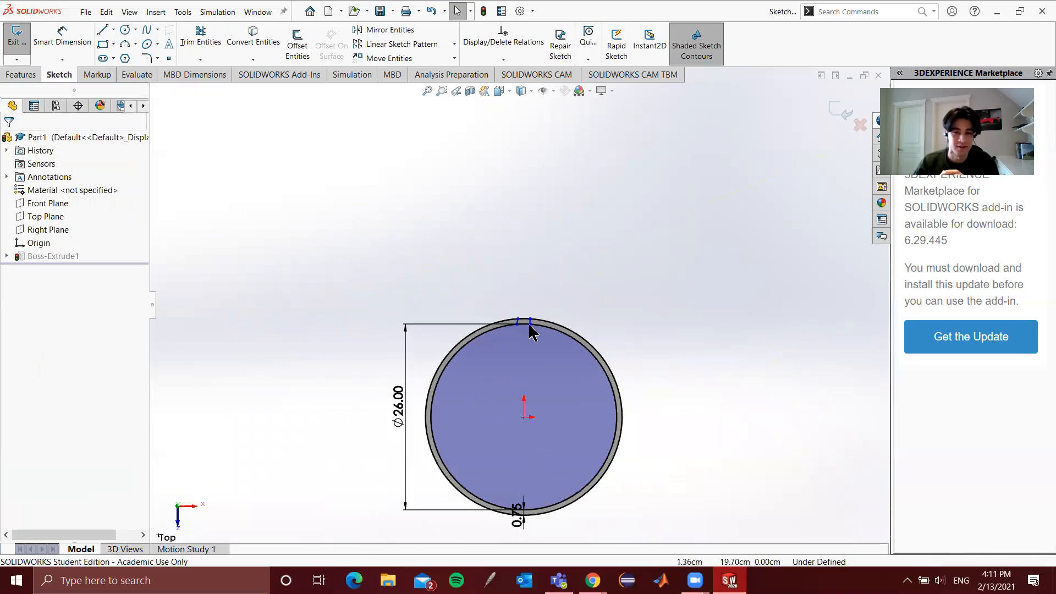
scroll(538, 389, down, 3)
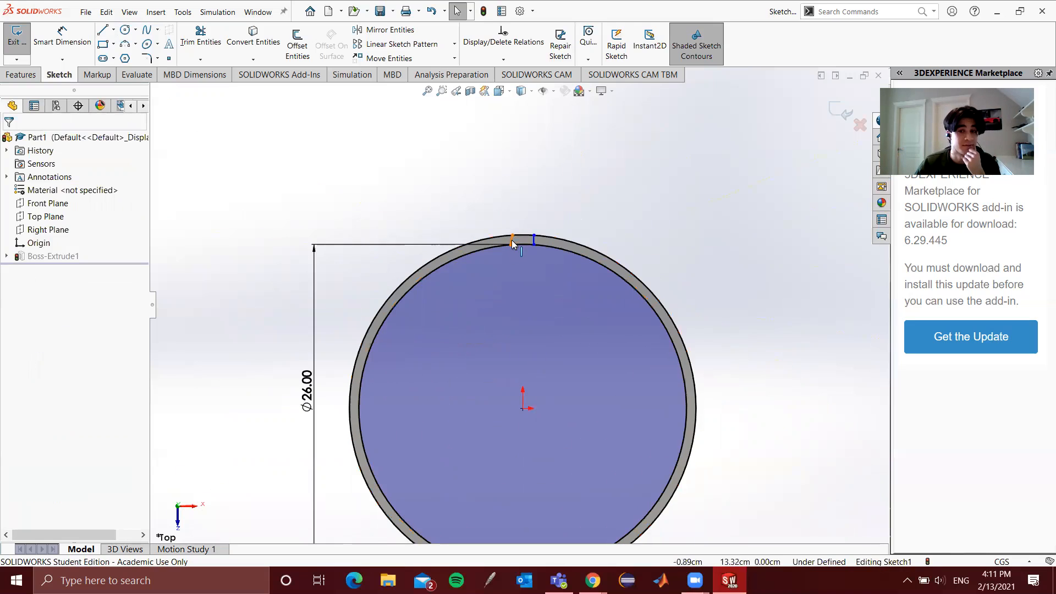
scroll(517, 245, down, 4)
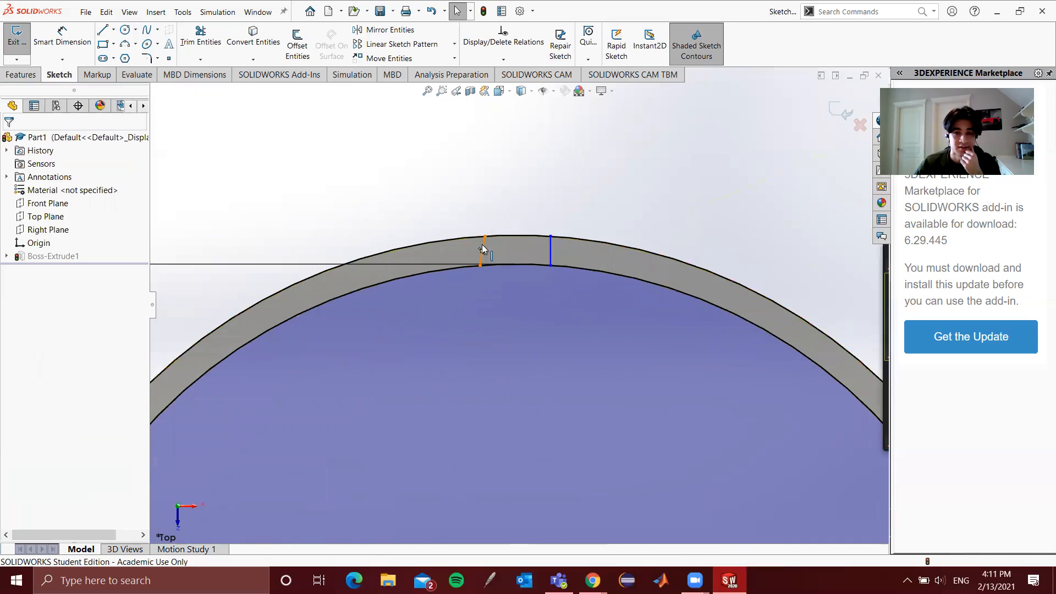
click(482, 244)
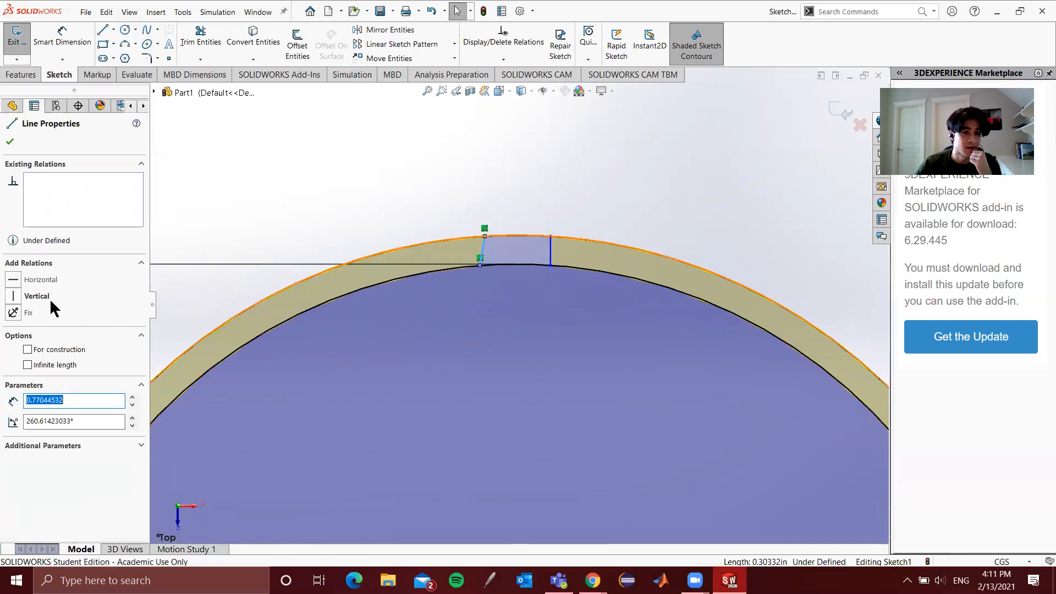
click(14, 297)
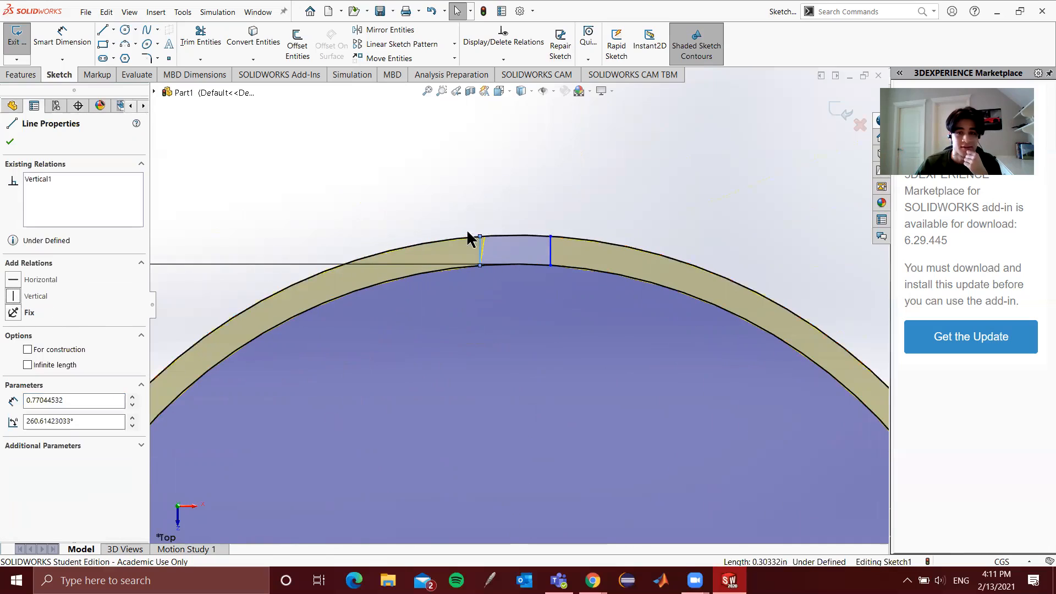
click(513, 197)
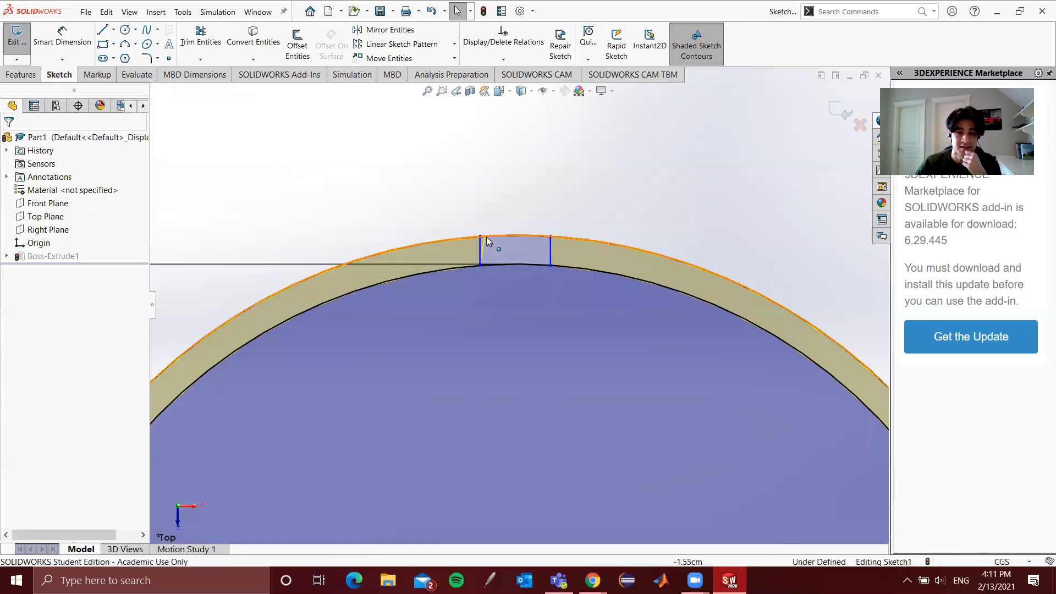
click(550, 252)
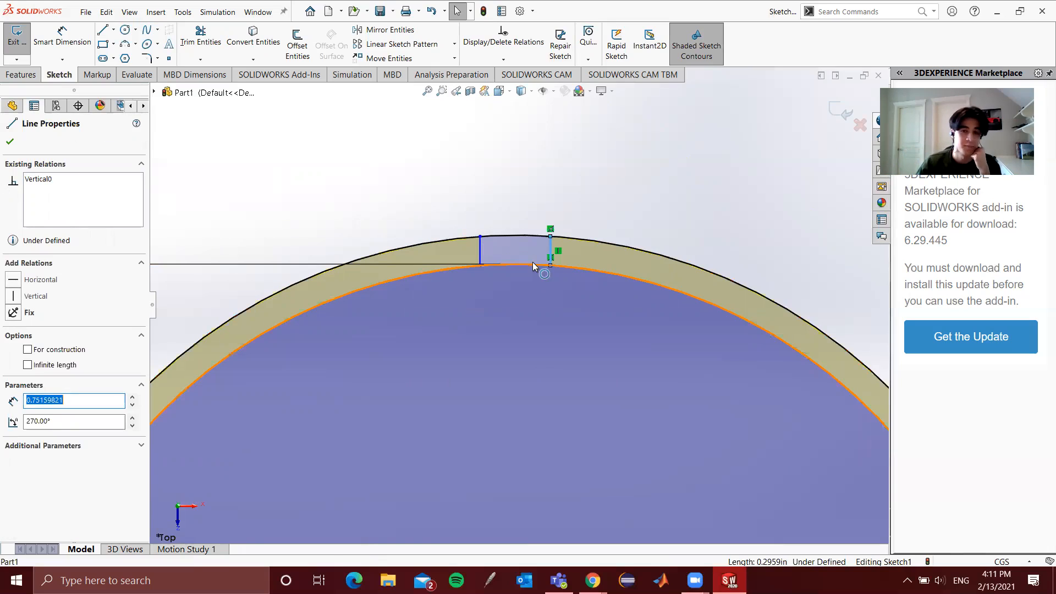
scroll(418, 200, up, 6)
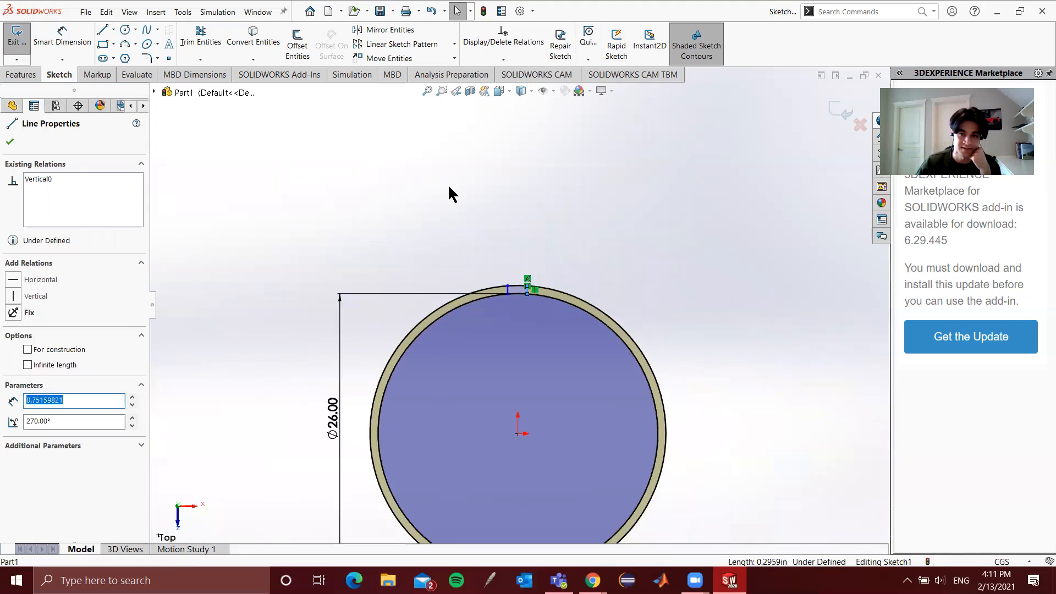
click(497, 202)
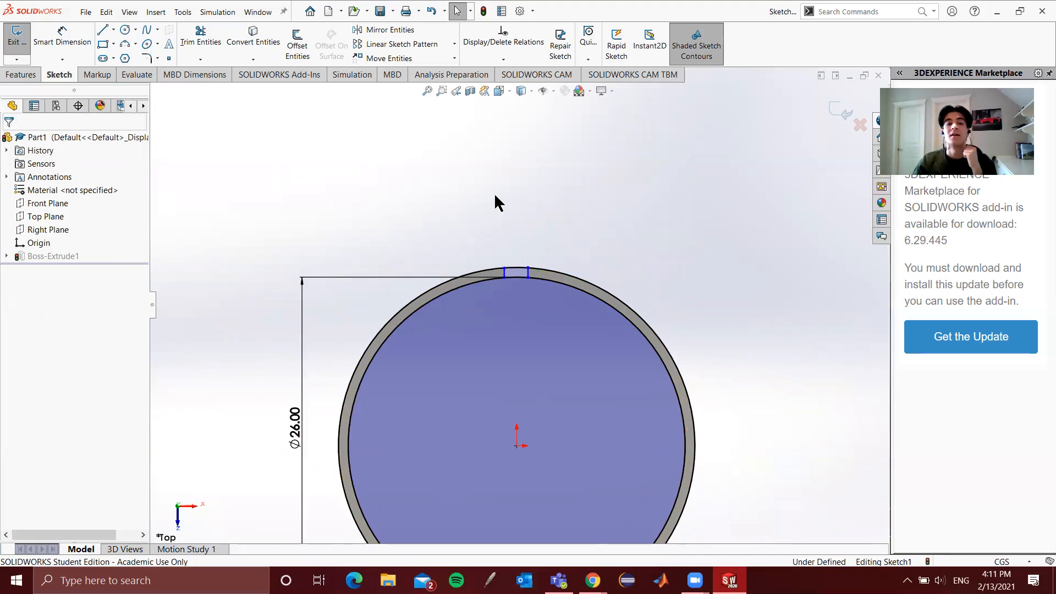
Dimension the left line's lower endpoint horizontally from the origin at 0.5 cm, placing the dimension above the ring
click(52, 42)
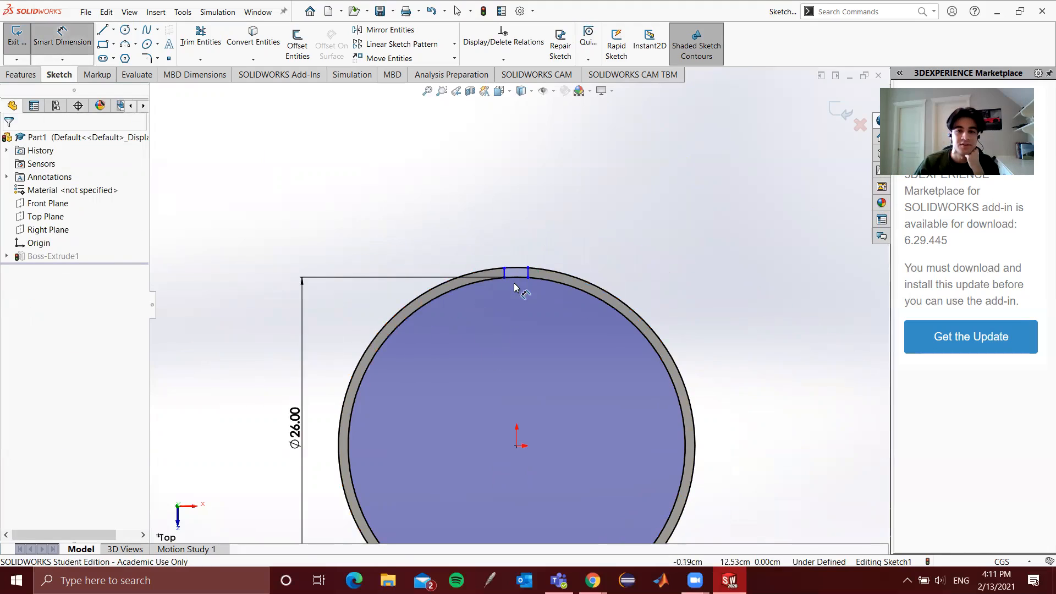
scroll(512, 301, down, 5)
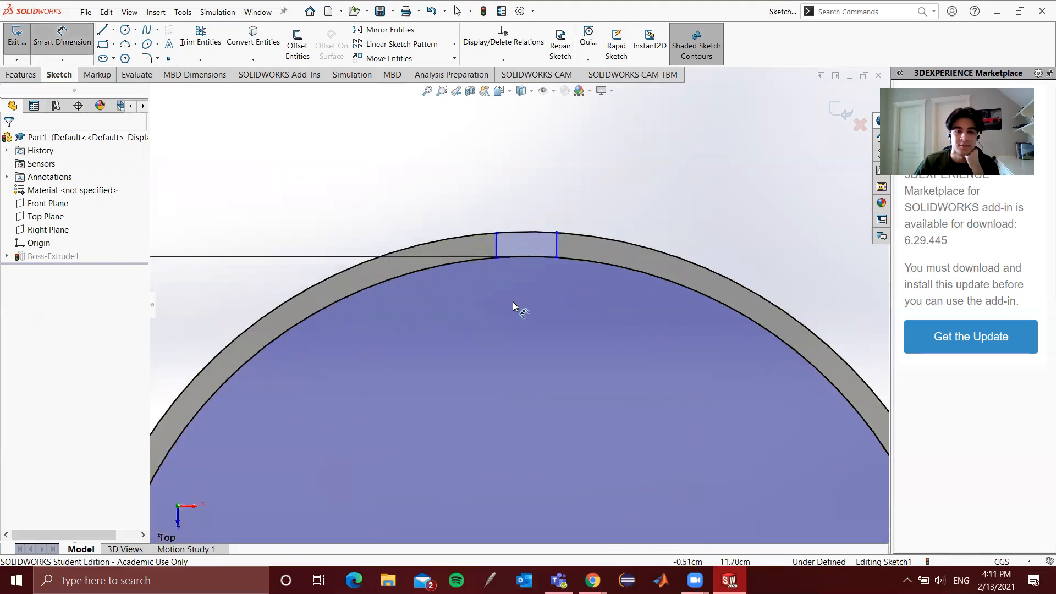
click(497, 258)
scroll(436, 160, up, 6)
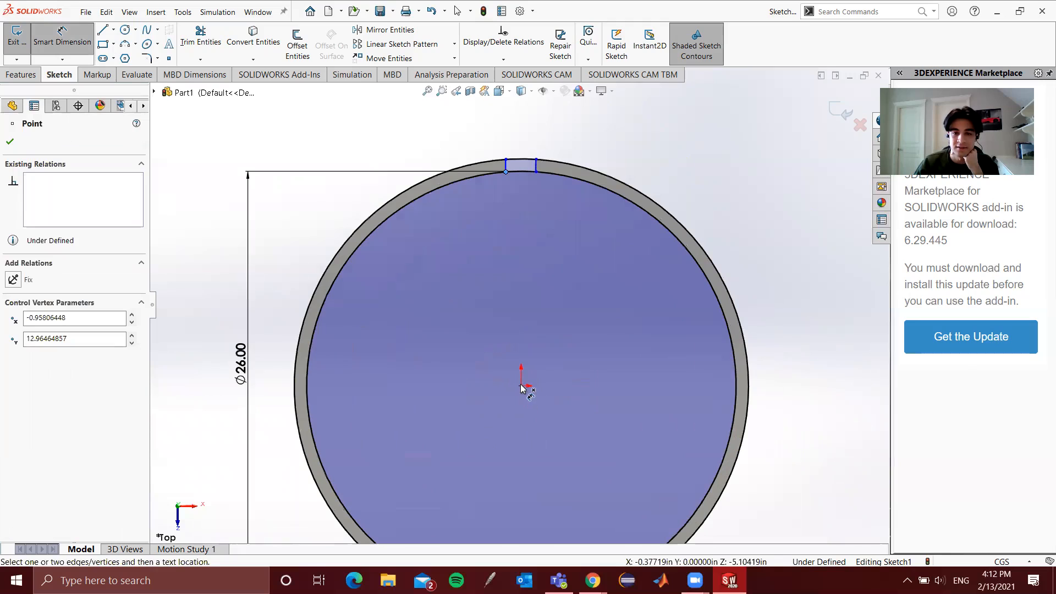
click(521, 385)
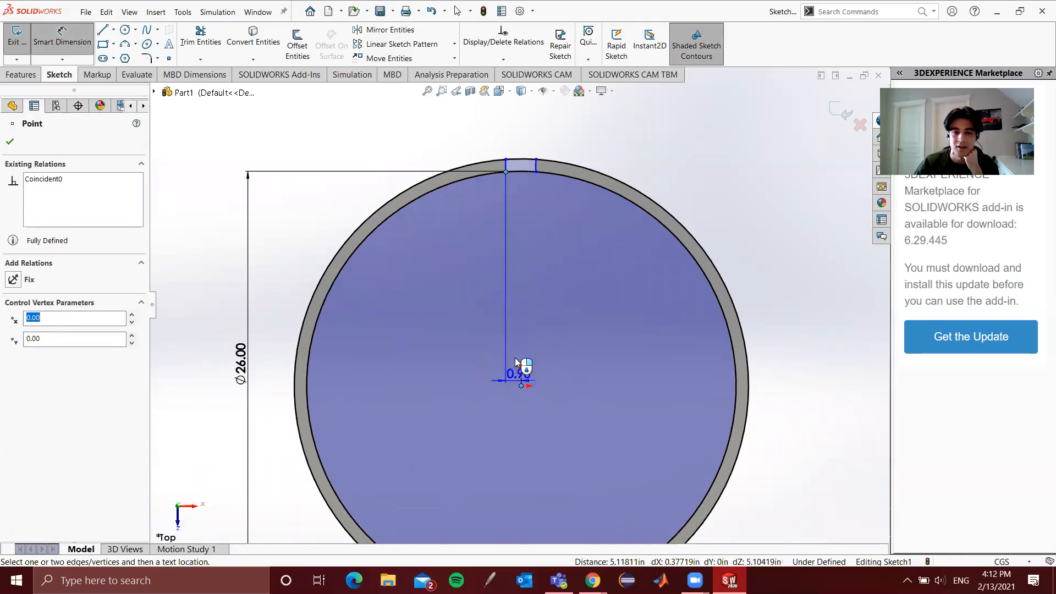
click(515, 117)
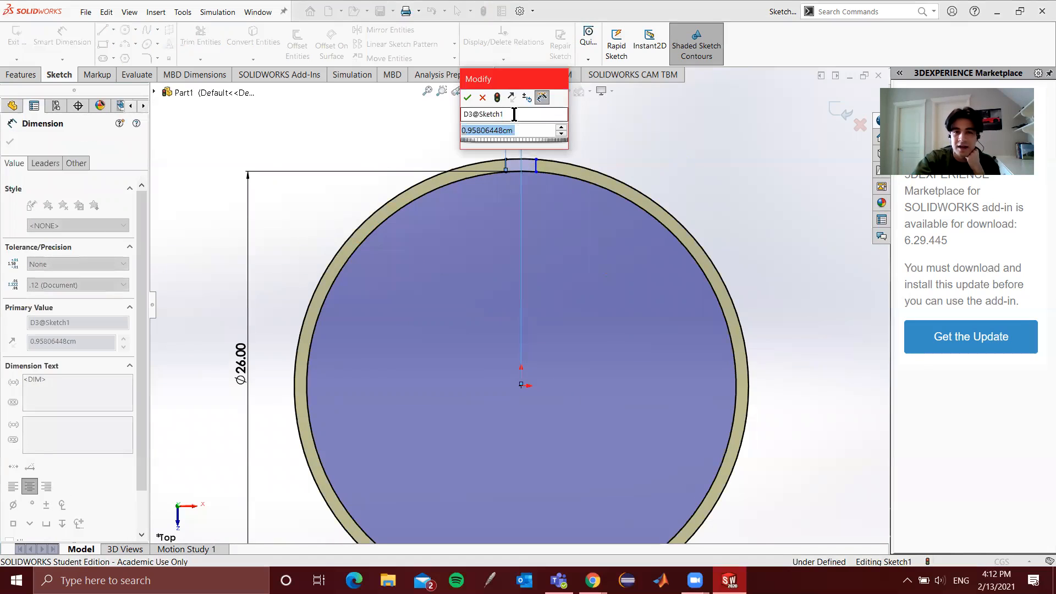
text(0.5)
key(Return)
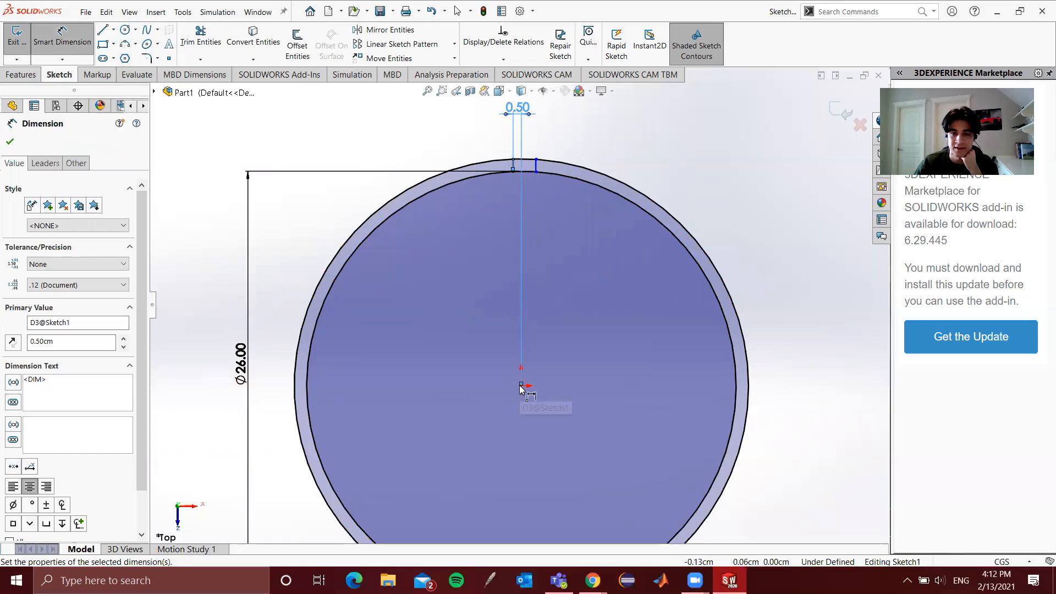
Dimension the right line's lower endpoint horizontally from the origin at 0.5 cm and move the dimension above the ring
click(536, 172)
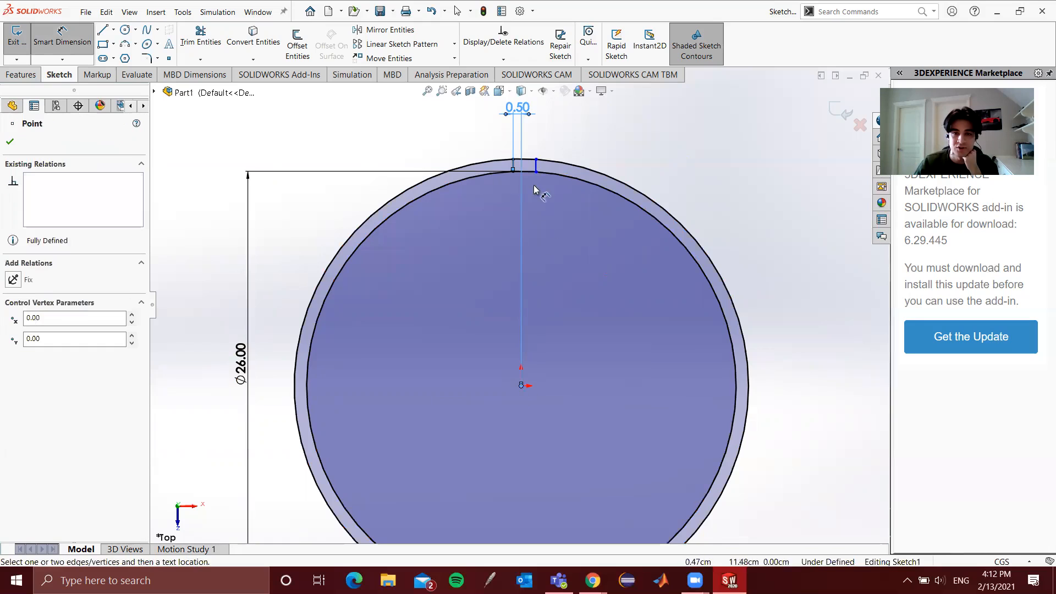
click(522, 385)
click(526, 403)
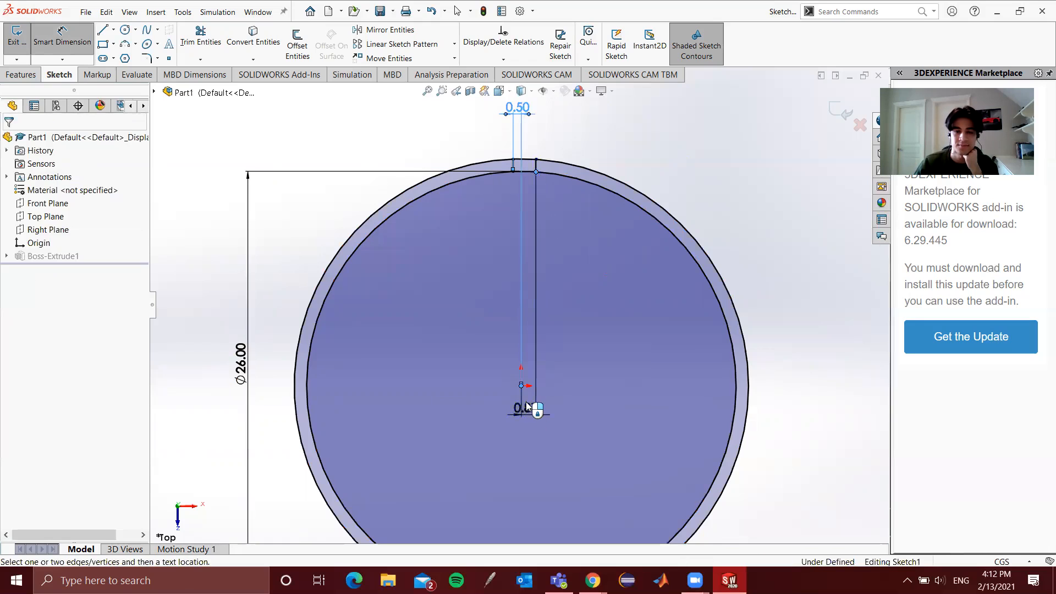
text(0.5)
key(Return)
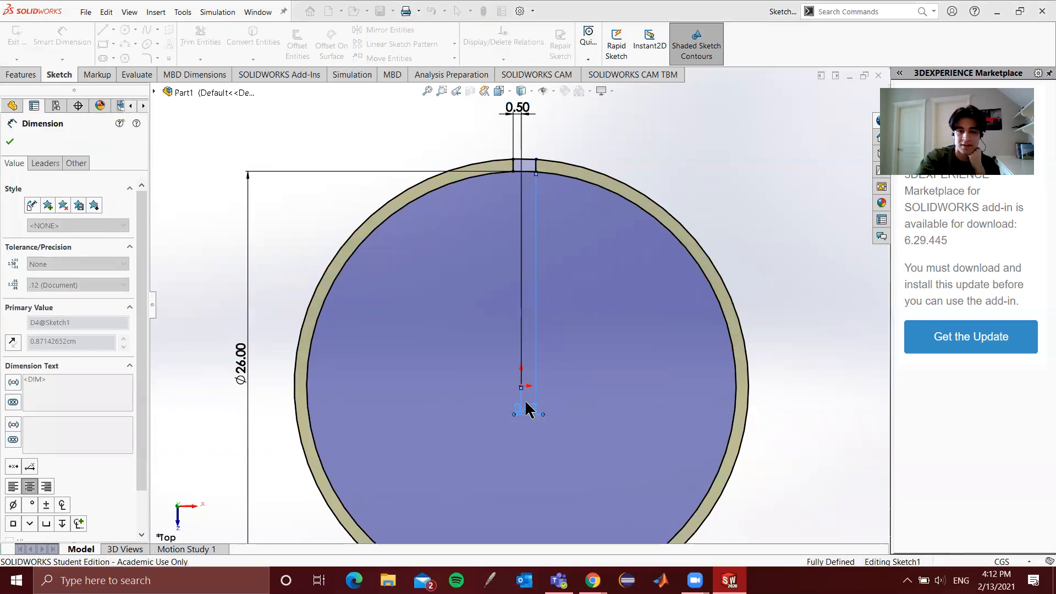
drag(531, 183, 561, 97)
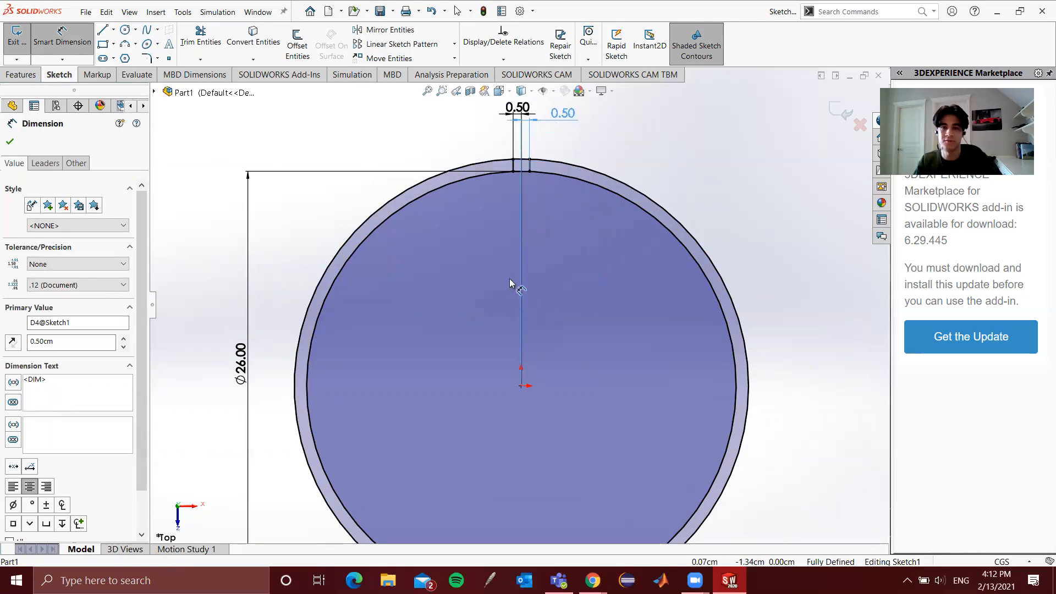
Power-trim the inner and outer circle segments between the two vertical lines to open a gap in the ring
key(Escape)
scroll(517, 170, down, 3)
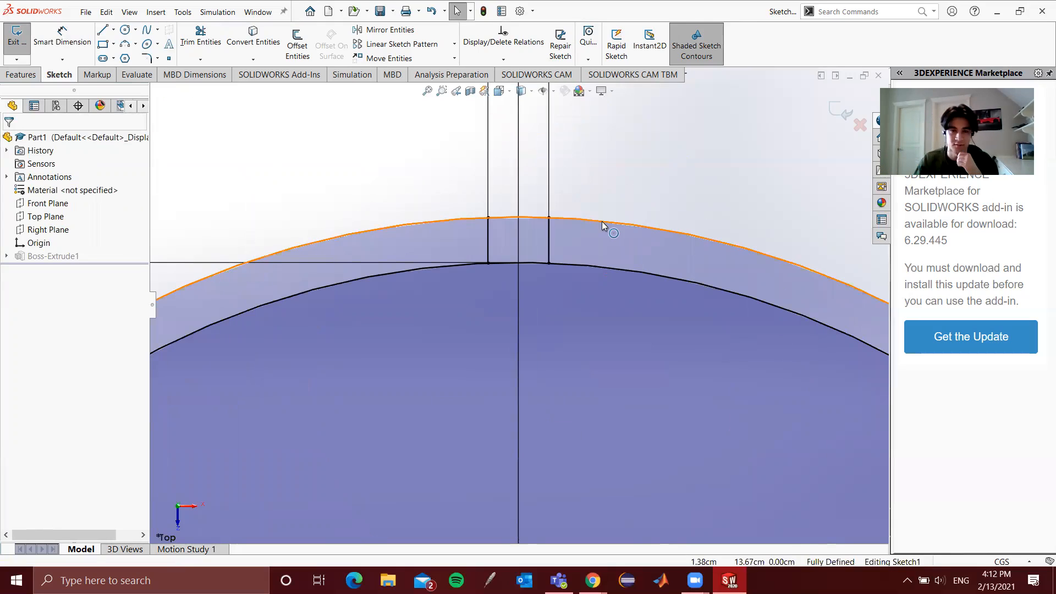
scroll(453, 167, down, 3)
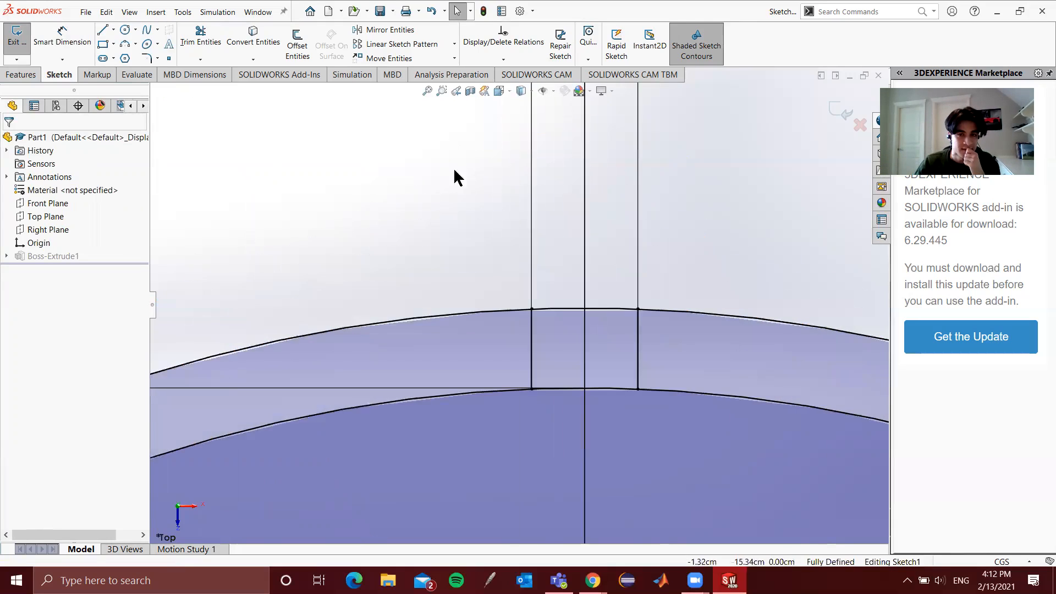
scroll(523, 308, up, 8)
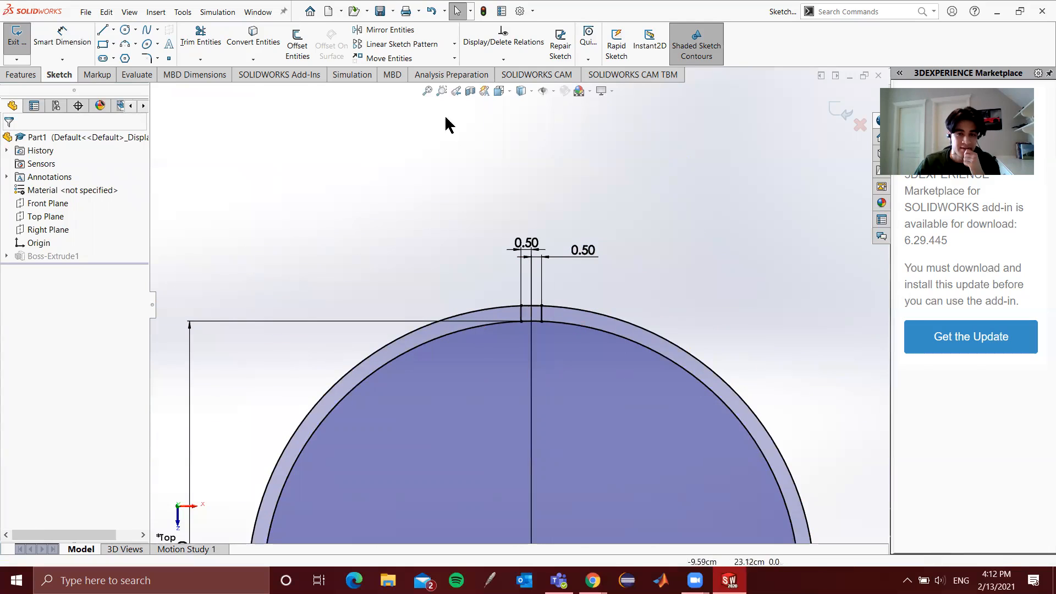
scroll(528, 319, down, 5)
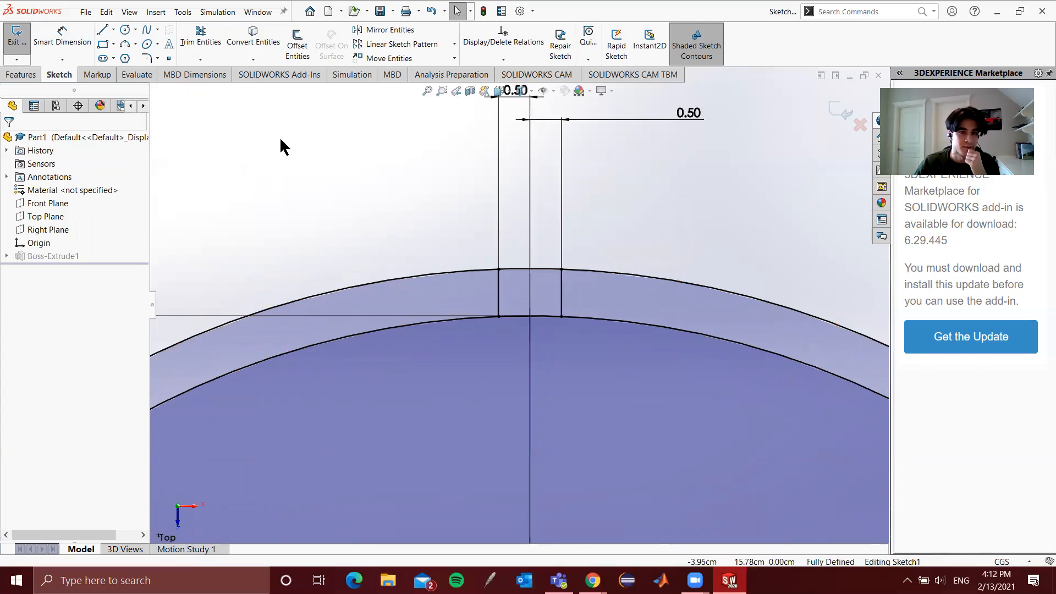
click(197, 34)
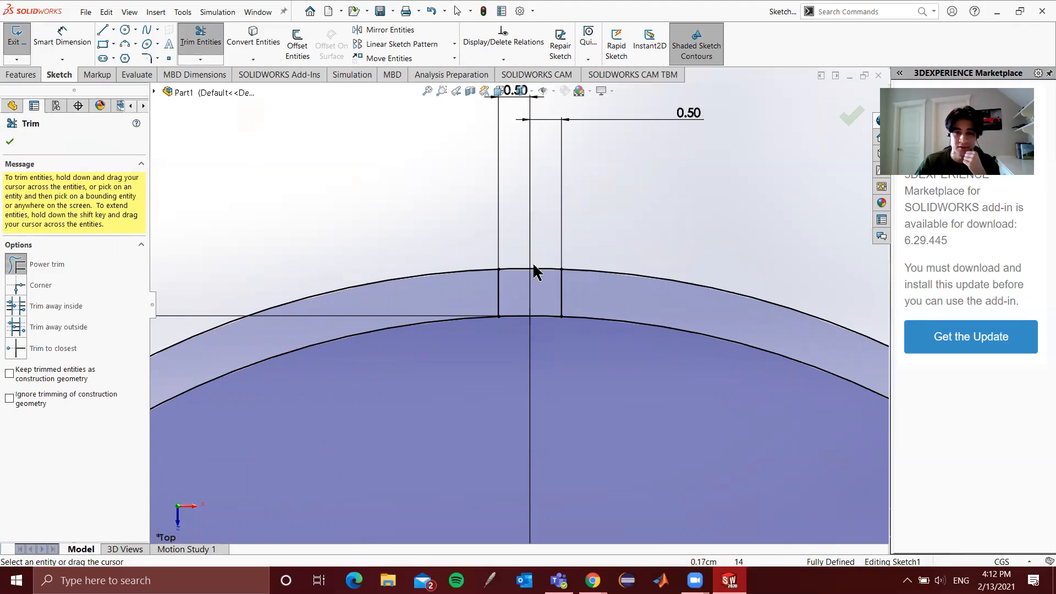
drag(528, 254, 523, 325)
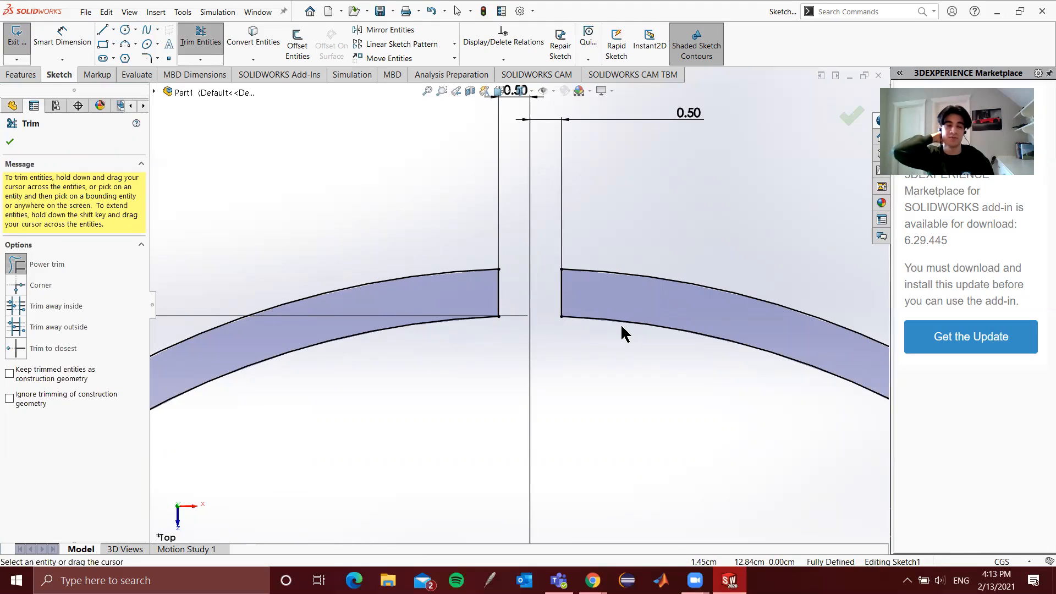
Finish the Trim Entities command on the ring's gap
scroll(495, 203, down, 3)
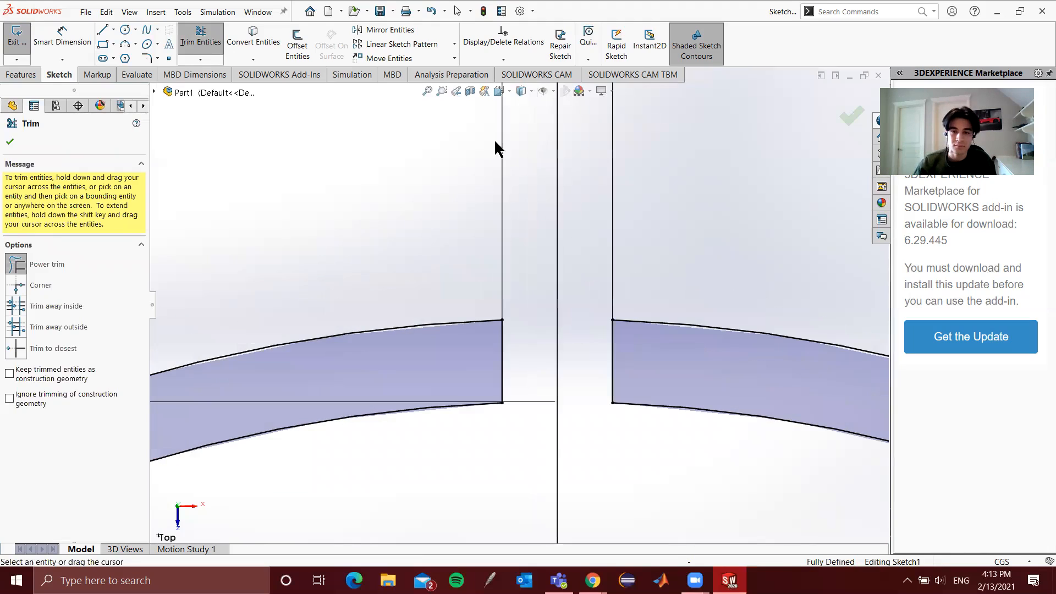
click(10, 141)
scroll(528, 196, up, 6)
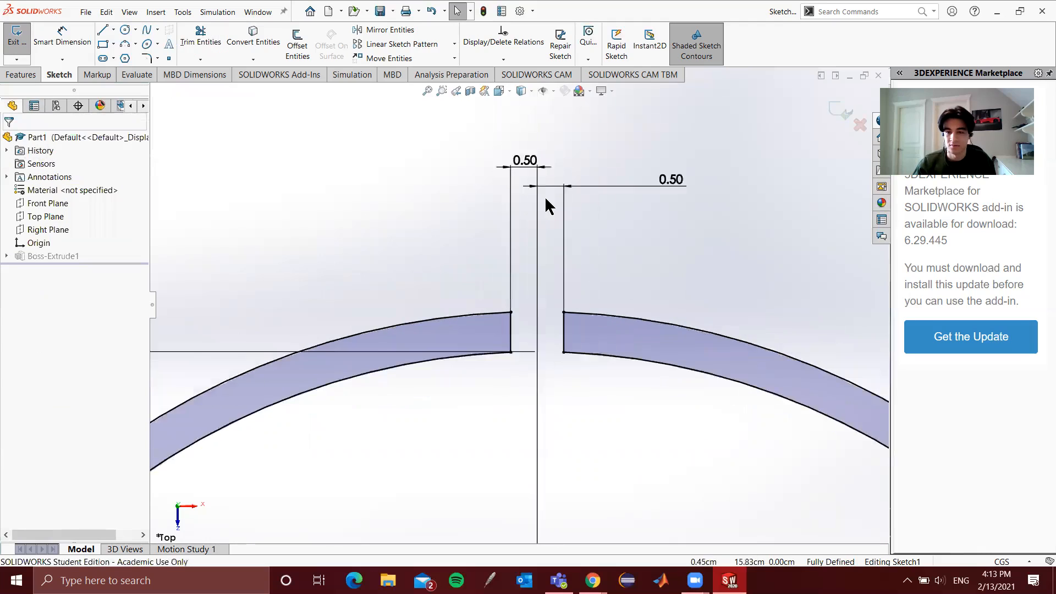
scroll(521, 537, down, 2)
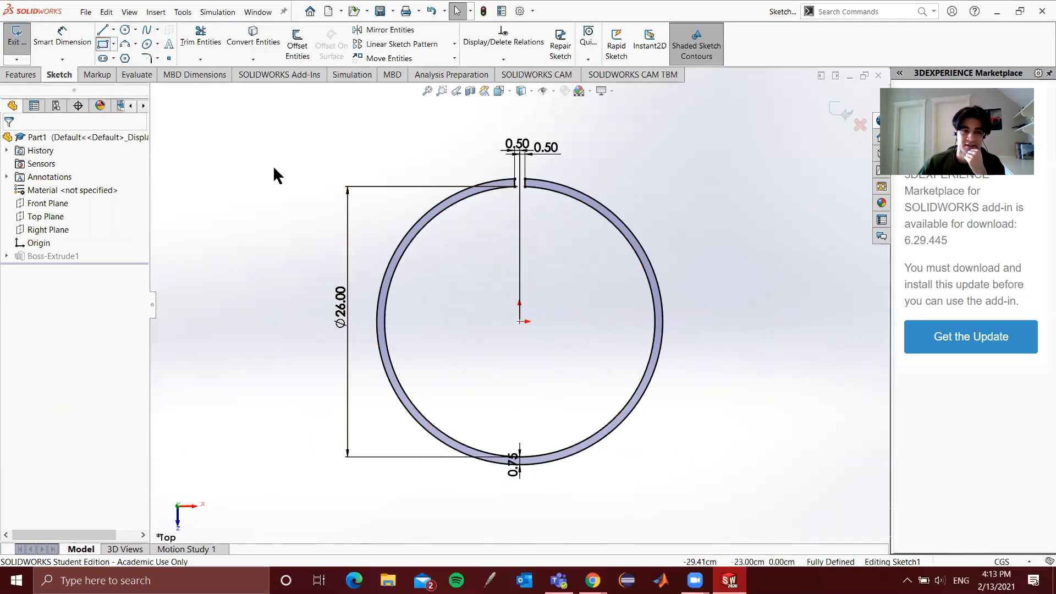
Sketch a T shape beside the ring from a wide rectangle and a narrow one about 1.7 by 4.3 cm below it
drag(188, 187, 250, 202)
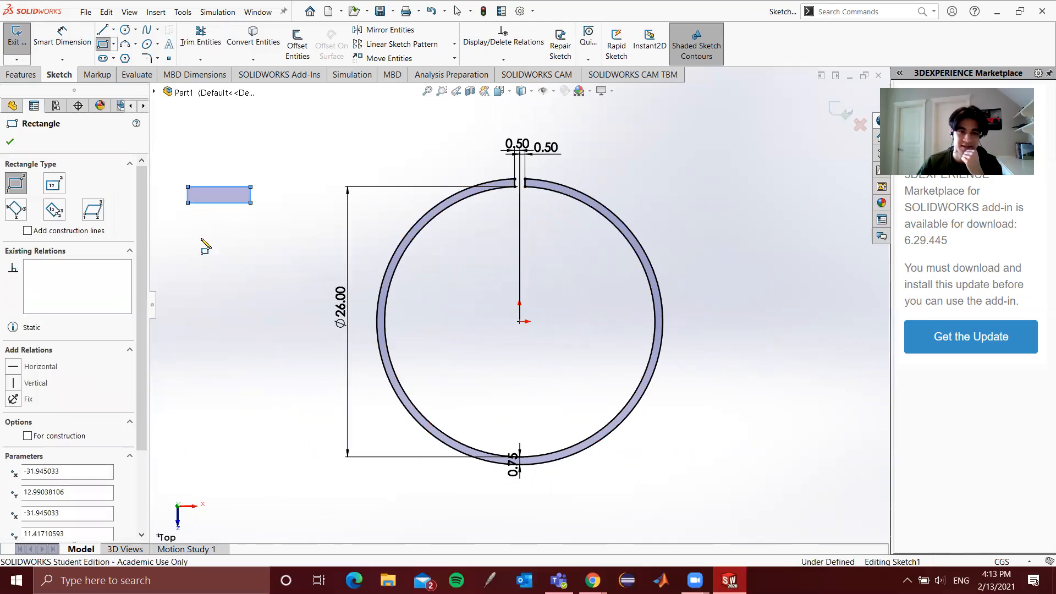
click(209, 203)
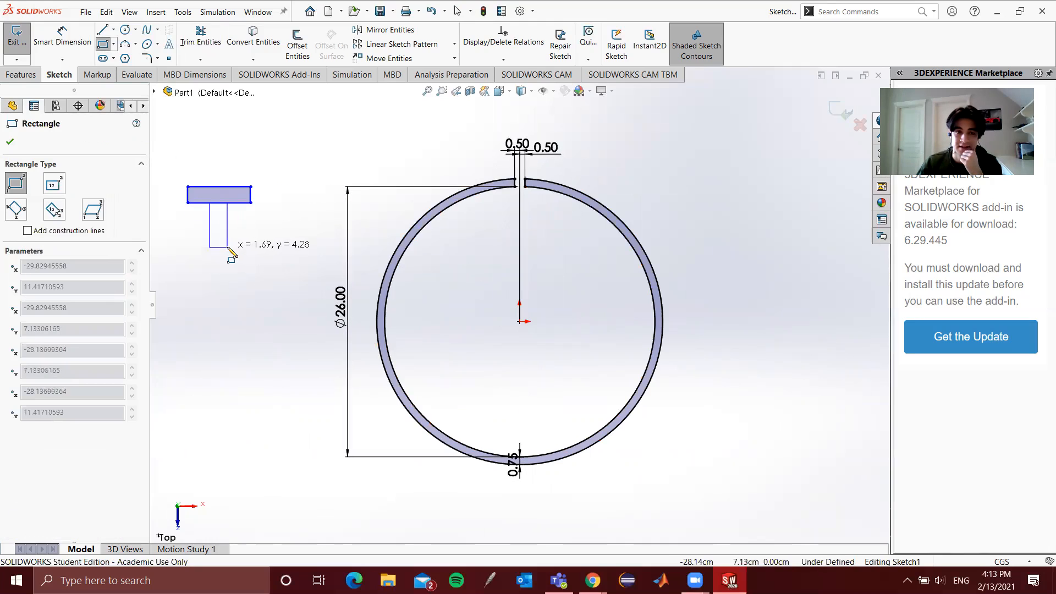
click(227, 247)
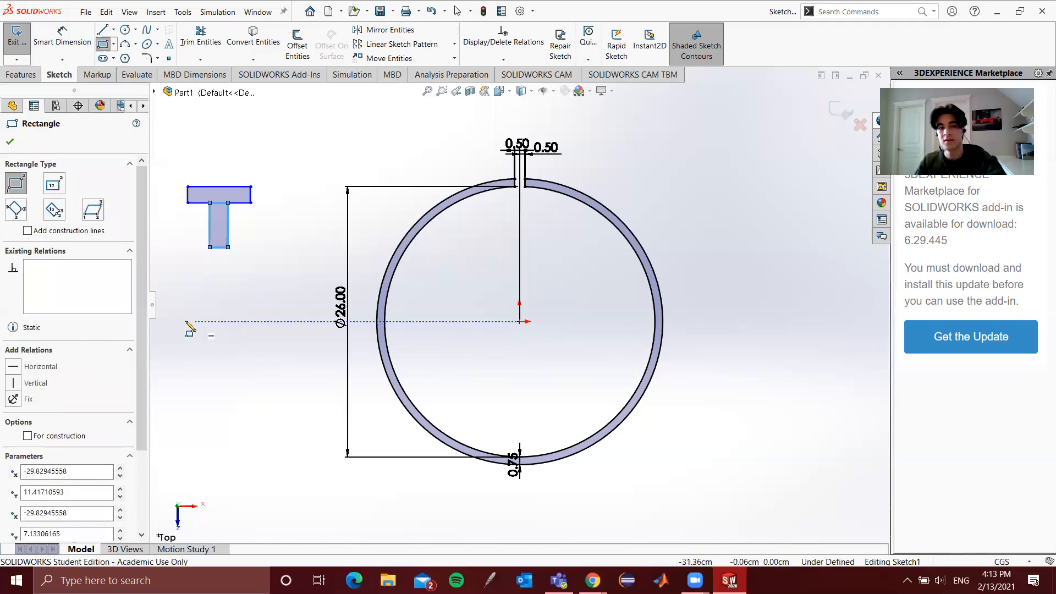
key(Escape)
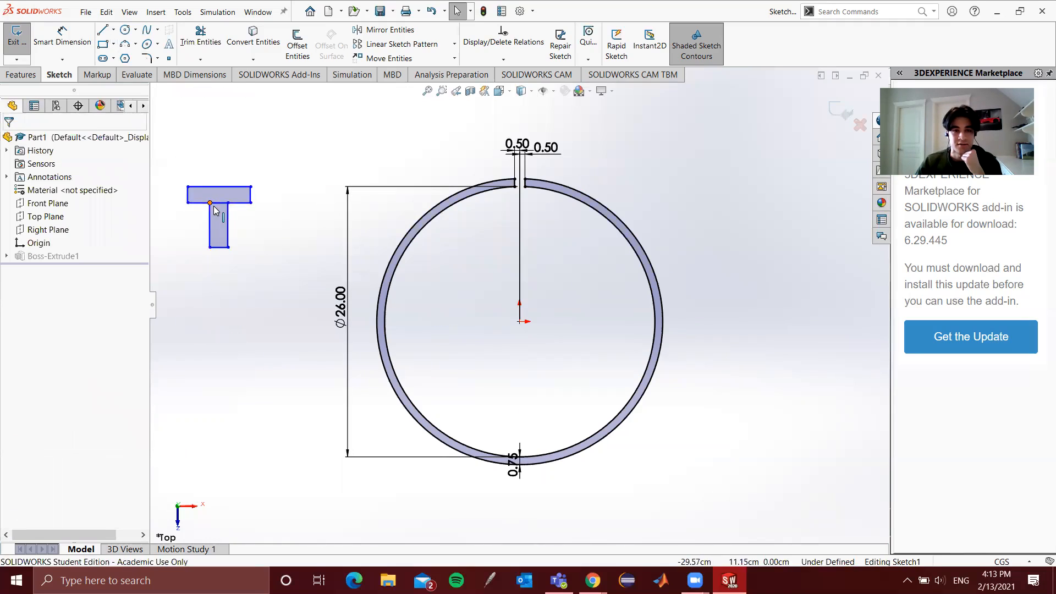
Remove both rectangles of the T shape beside the ring with Power trim
middle_drag(268, 177, 226, 188)
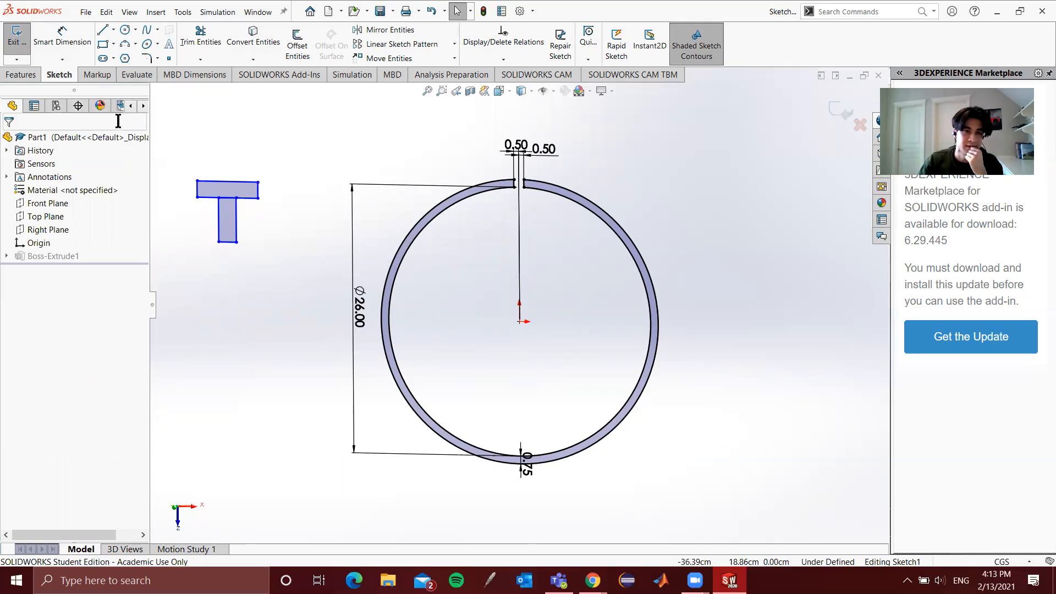
click(202, 40)
mouse_move(223, 291)
mouse_down()
mouse_move(247, 189)
mouse_move(268, 185)
mouse_move(292, 212)
mouse_move(241, 208)
mouse_move(216, 283)
mouse_up()
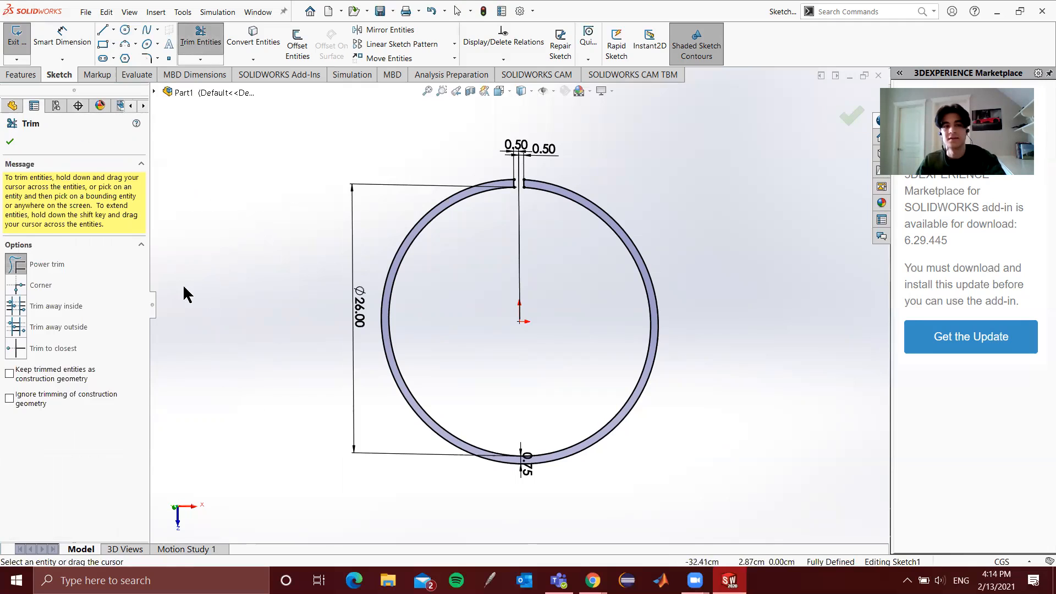
key(Escape)
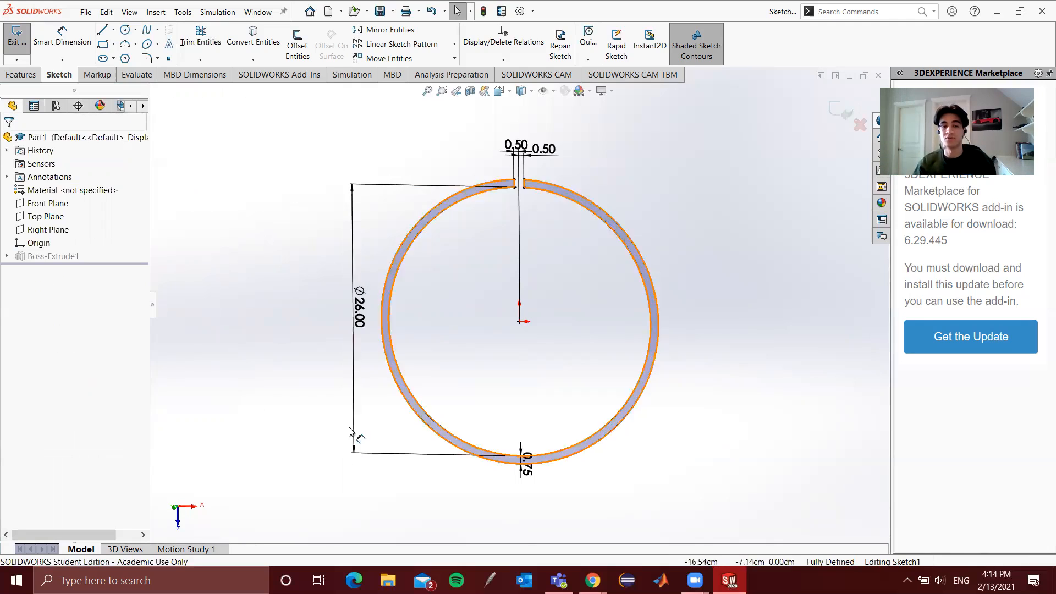
click(174, 510)
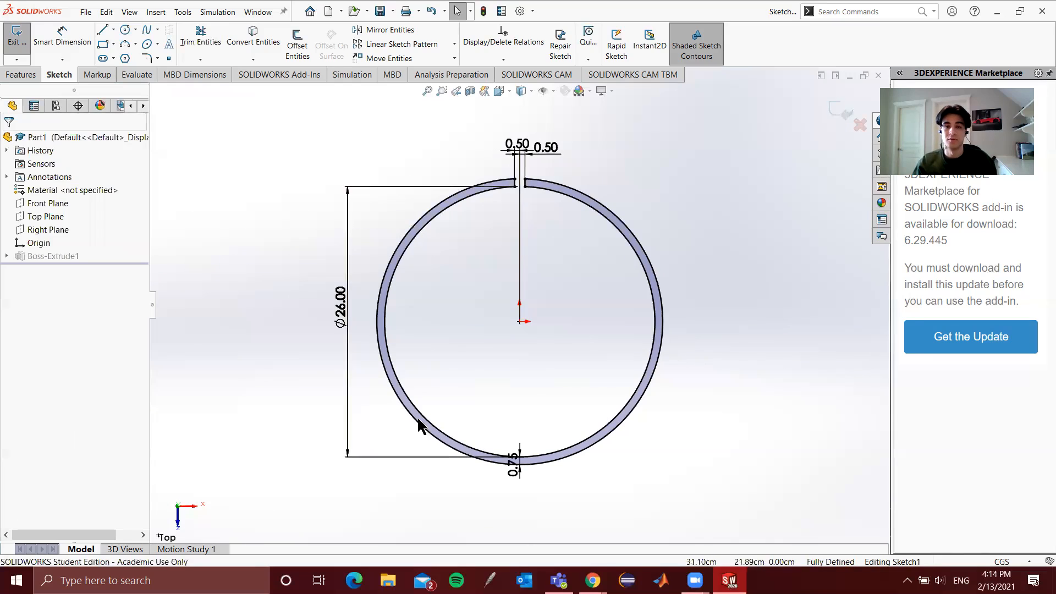
scroll(605, 200, down, 6)
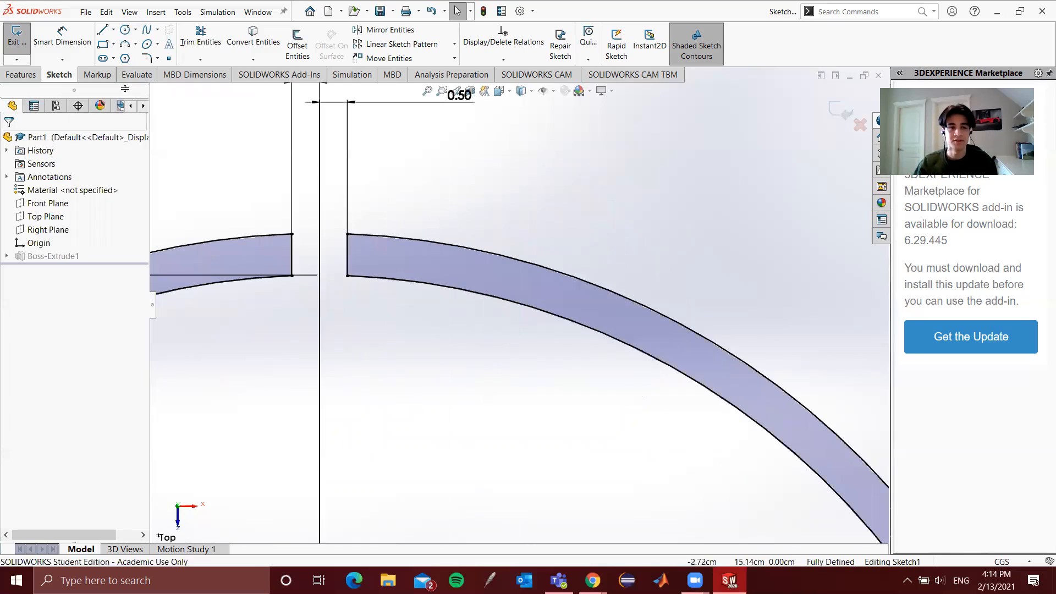
click(103, 31)
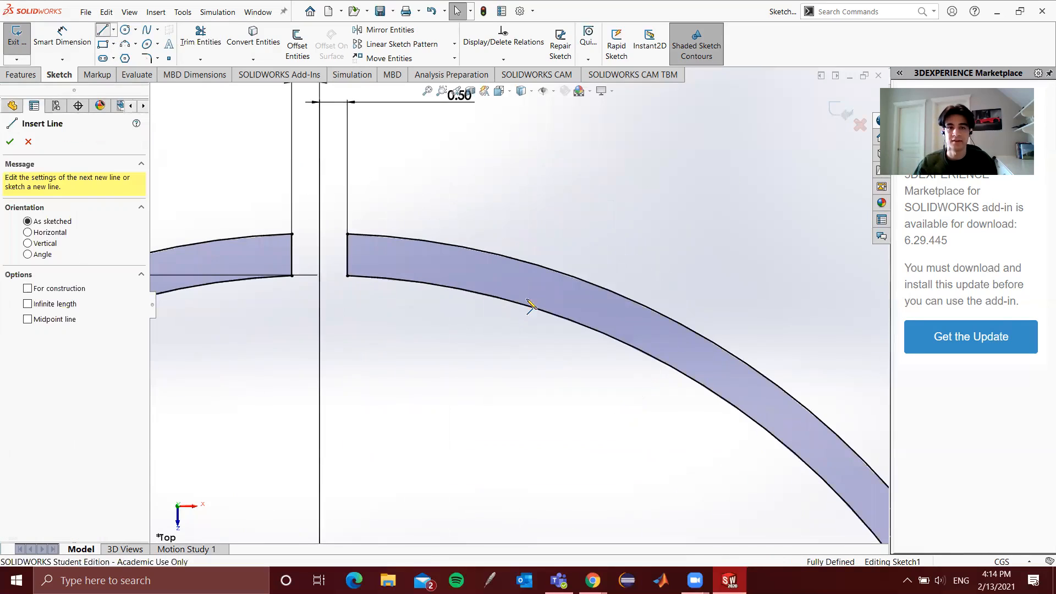
click(469, 248)
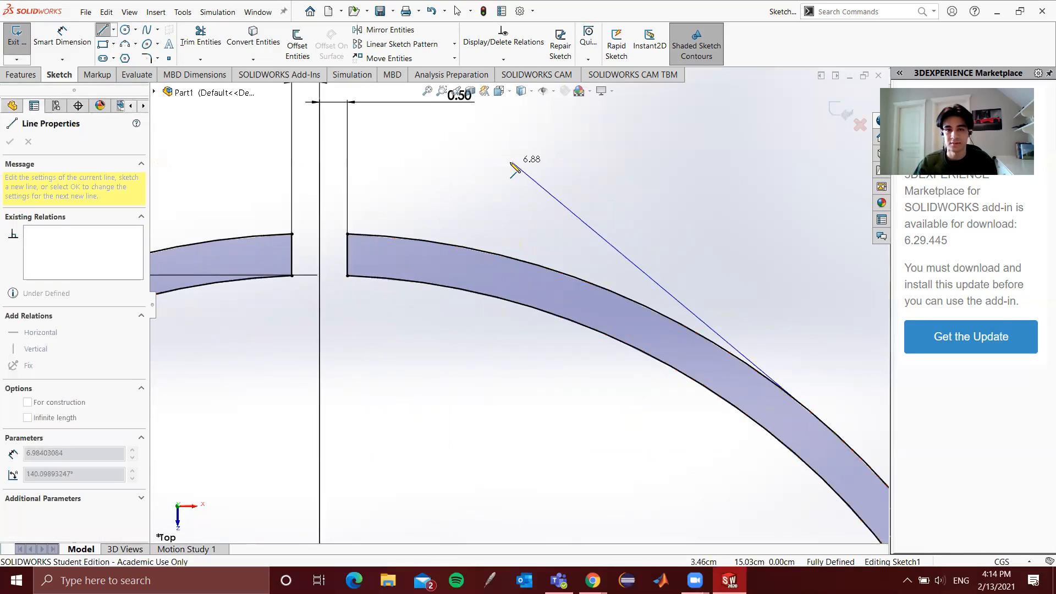
key(Escape)
scroll(543, 198, up, 5)
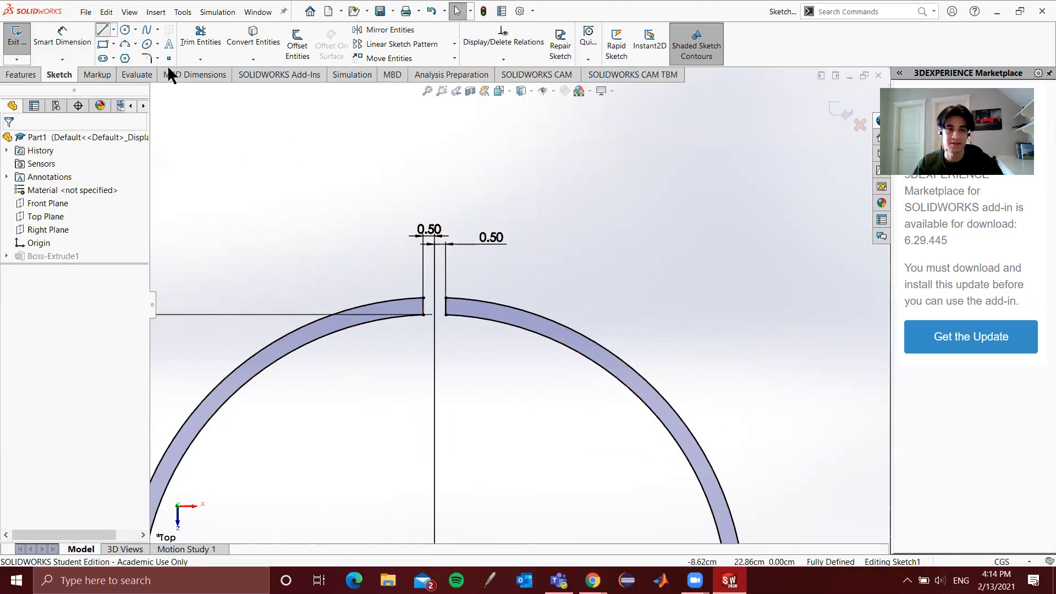
click(492, 304)
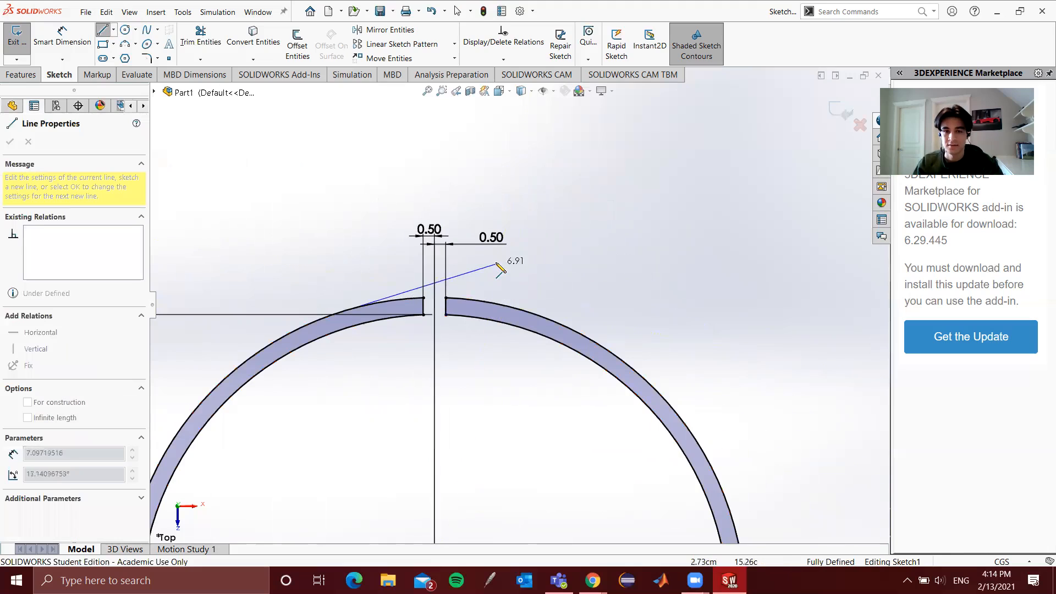
key(Escape)
scroll(530, 258, up, 4)
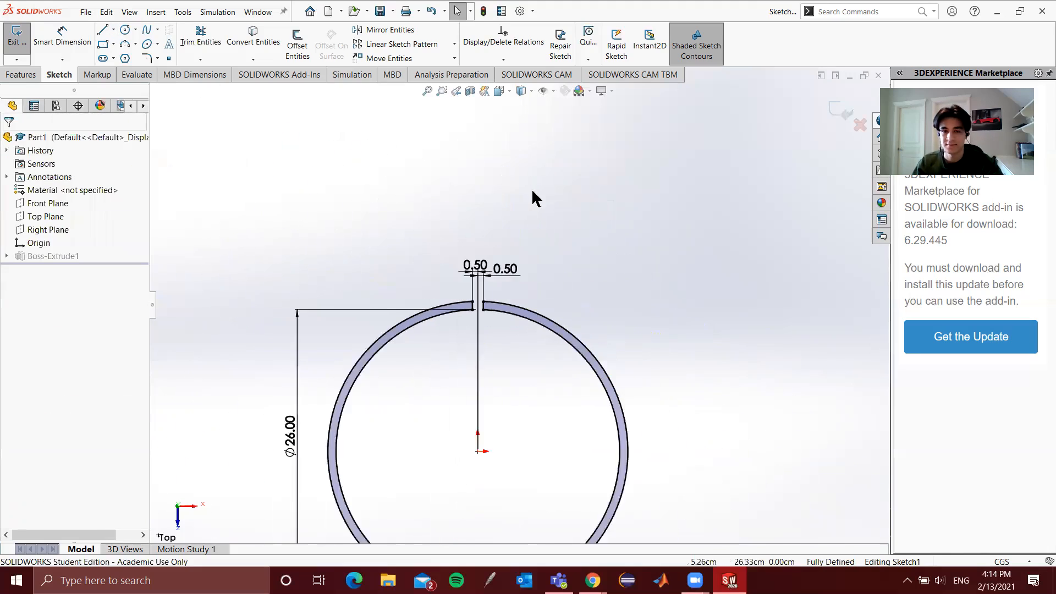
scroll(521, 306, up, 1)
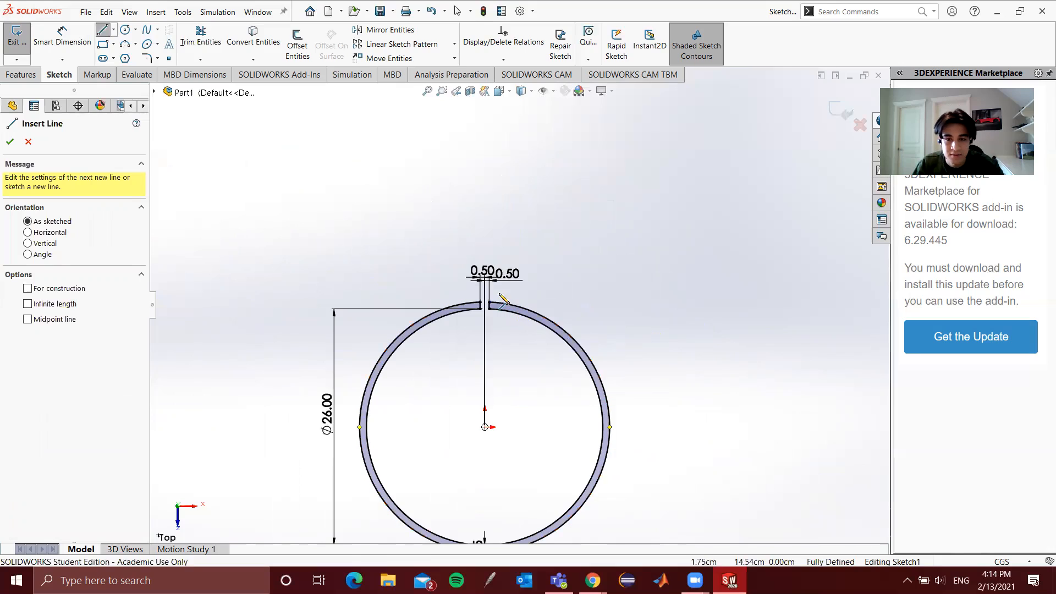
right_click(508, 306)
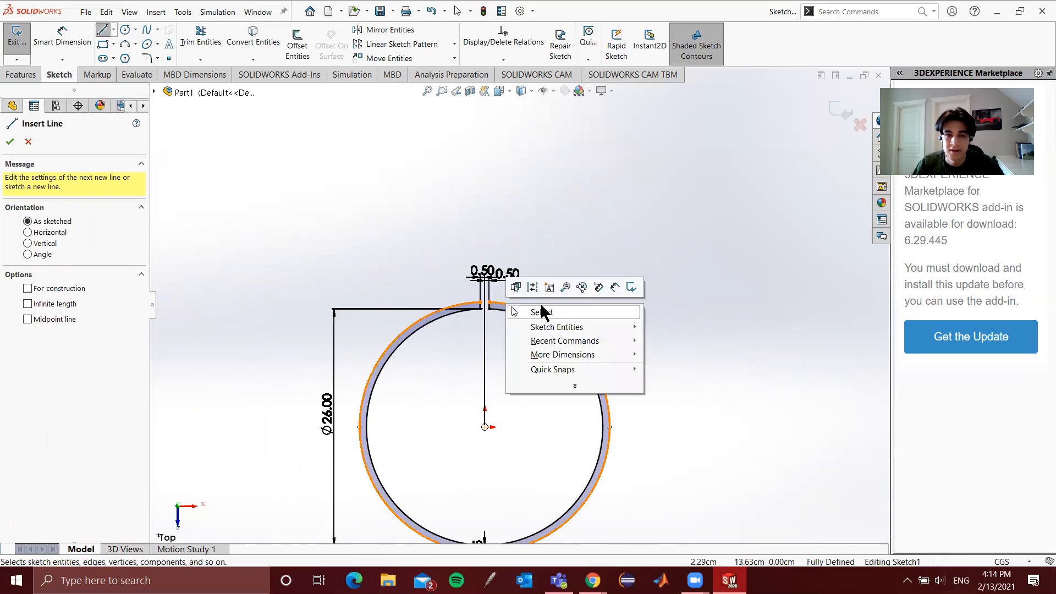
click(516, 289)
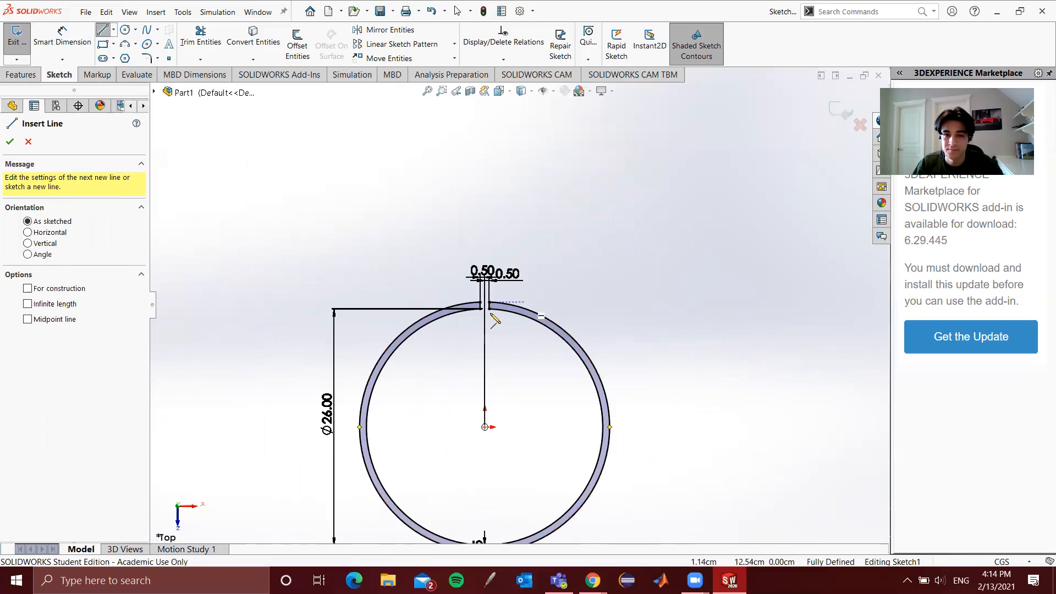
right_click(502, 303)
click(510, 288)
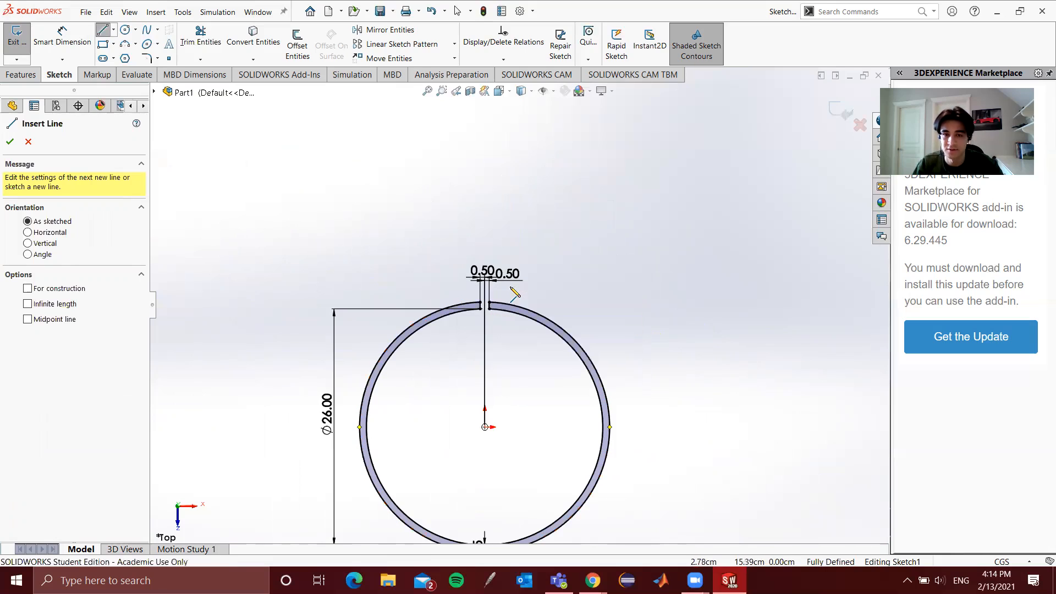
click(591, 360)
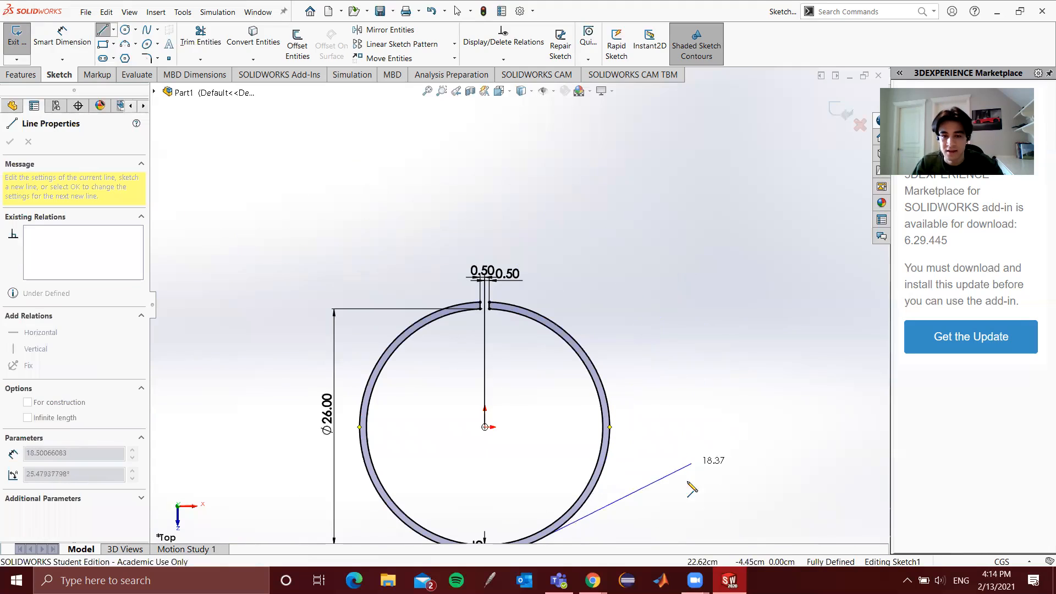
scroll(580, 435, down, 2)
scroll(564, 385, up, 3)
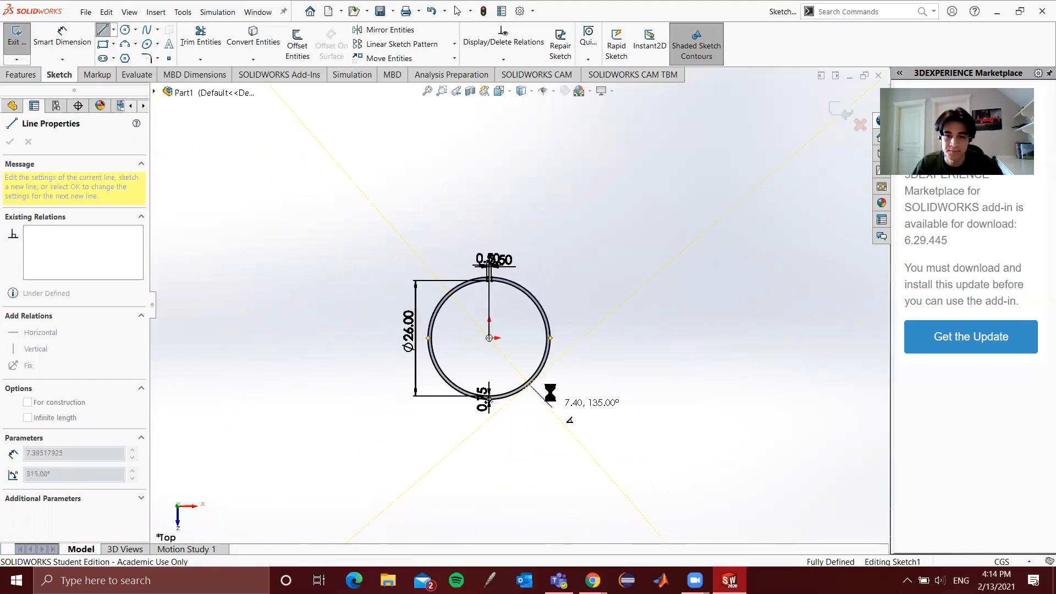
key(Escape)
Sketch connected lines from the outer arc right of the gap: a stem side about 2.3 cm, a shoulder about 1.4 cm and the head's left side
click(101, 32)
scroll(484, 385, up, 1)
scroll(498, 279, down, 8)
scroll(561, 321, down, 3)
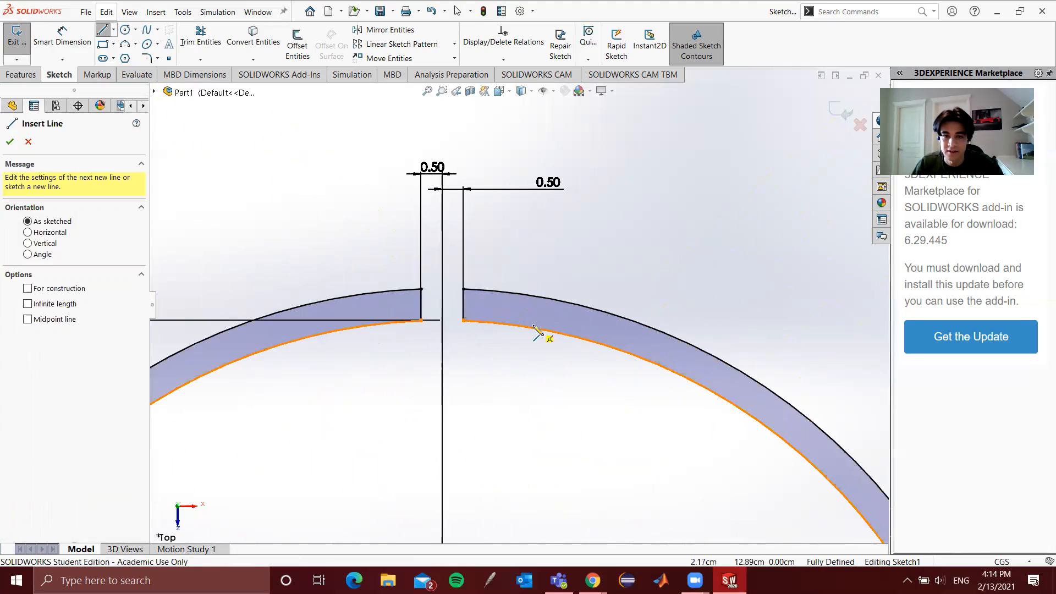
click(529, 294)
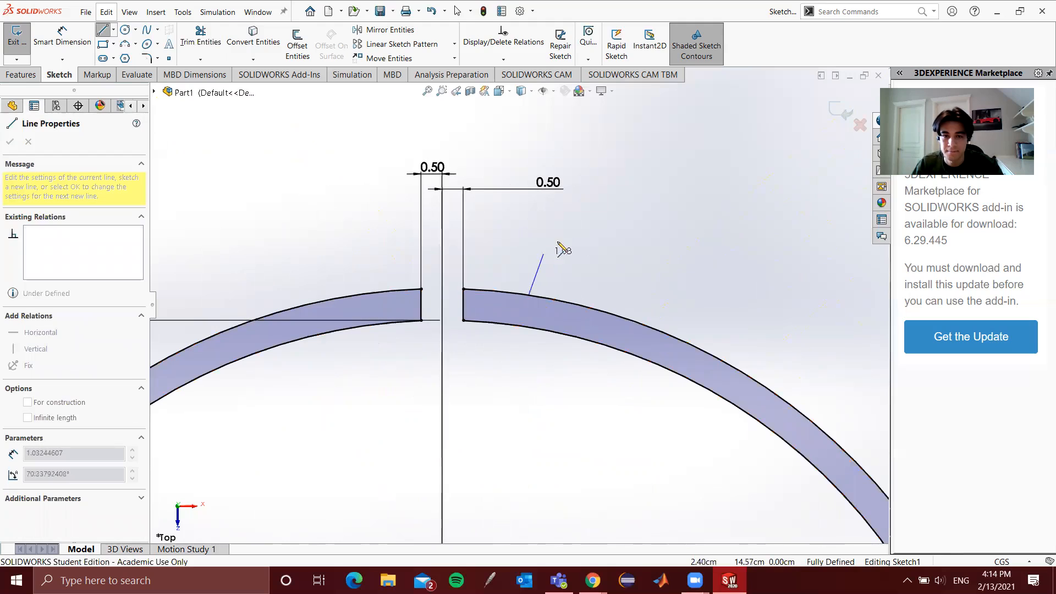
click(562, 205)
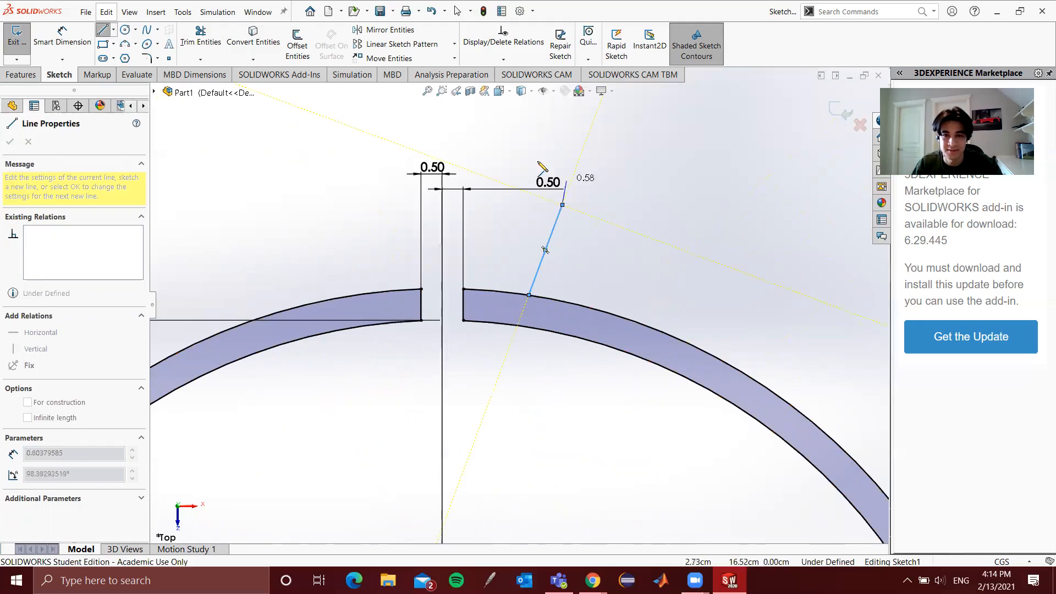
click(507, 188)
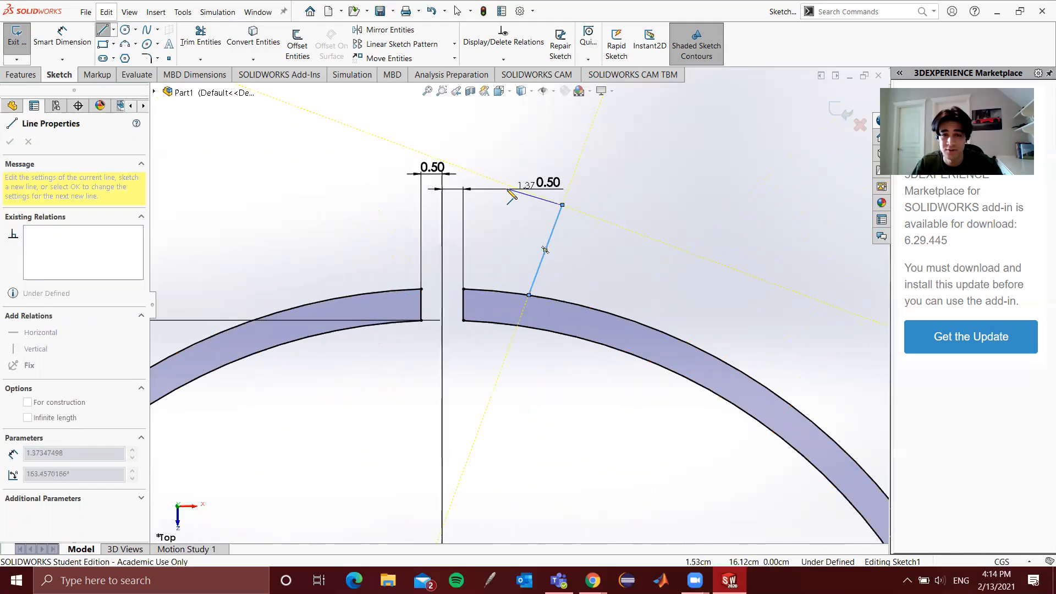
click(546, 109)
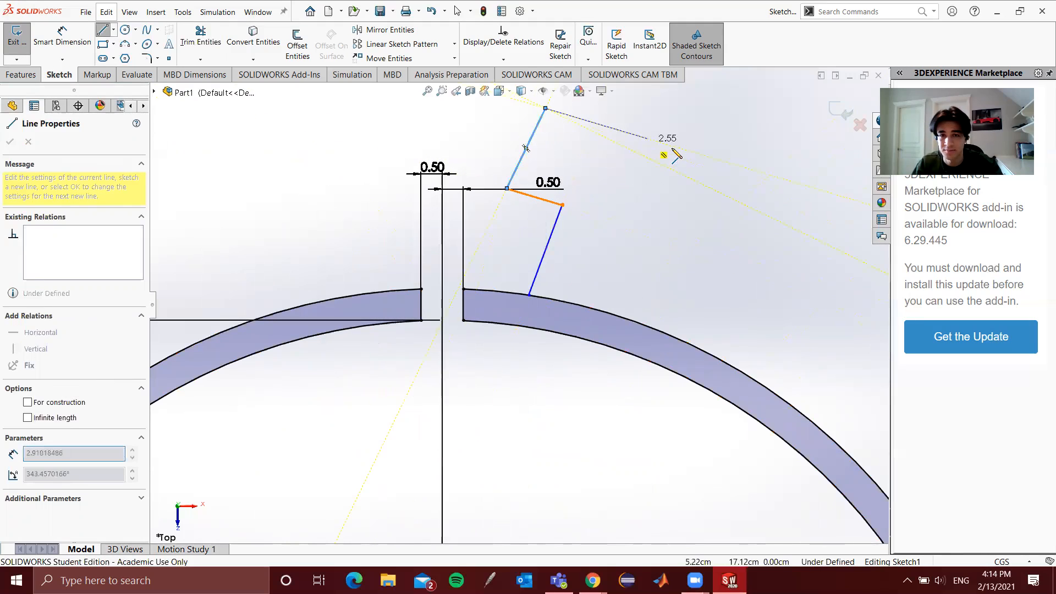
Complete the T-shaped profile with the head's outer edge, right side, right shoulder and right stem side, ending on the ring's outer arc
click(709, 169)
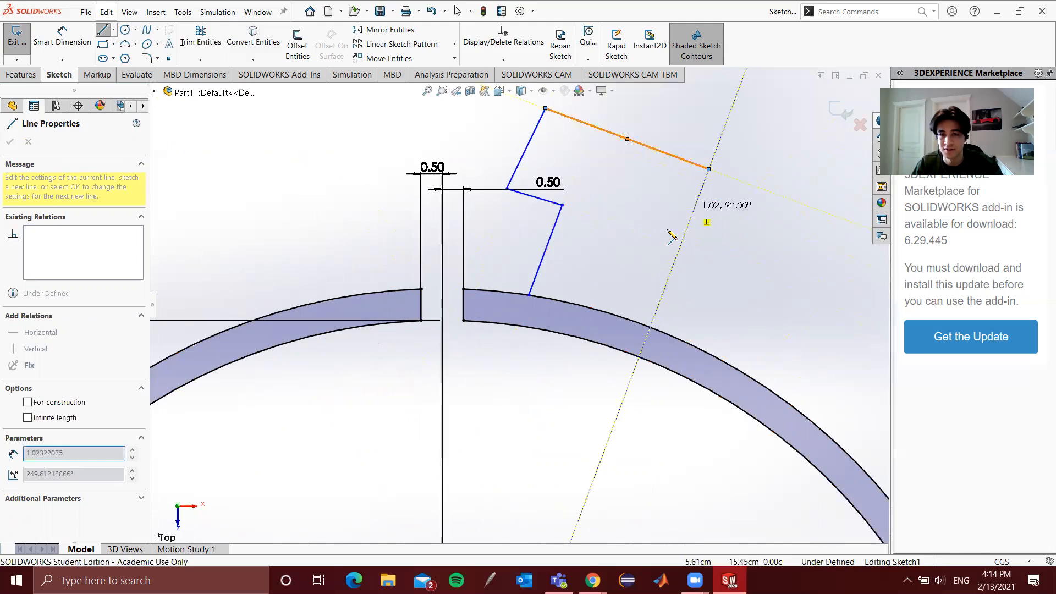
click(682, 239)
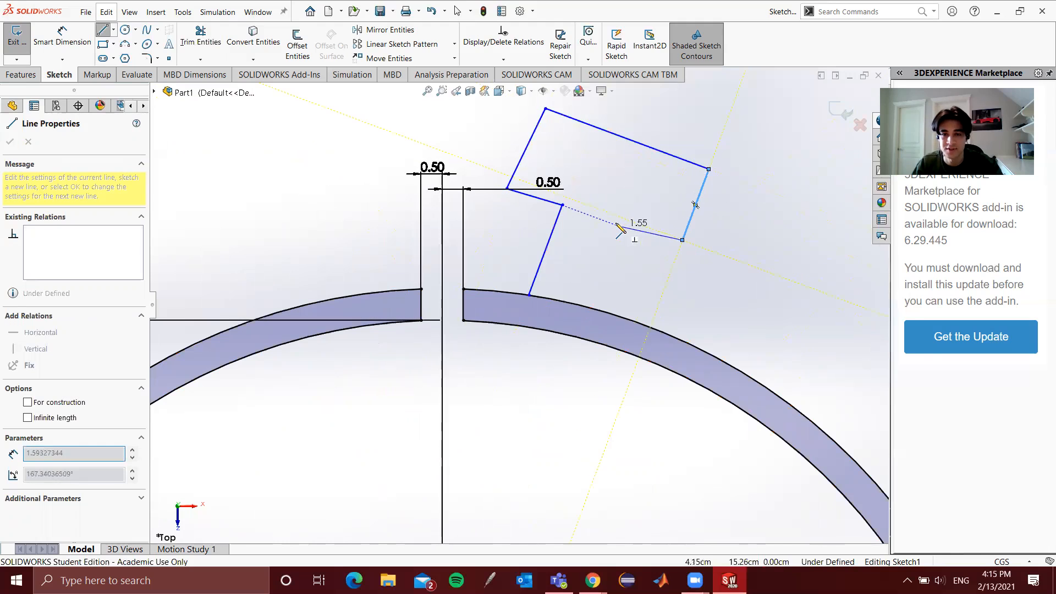
click(605, 217)
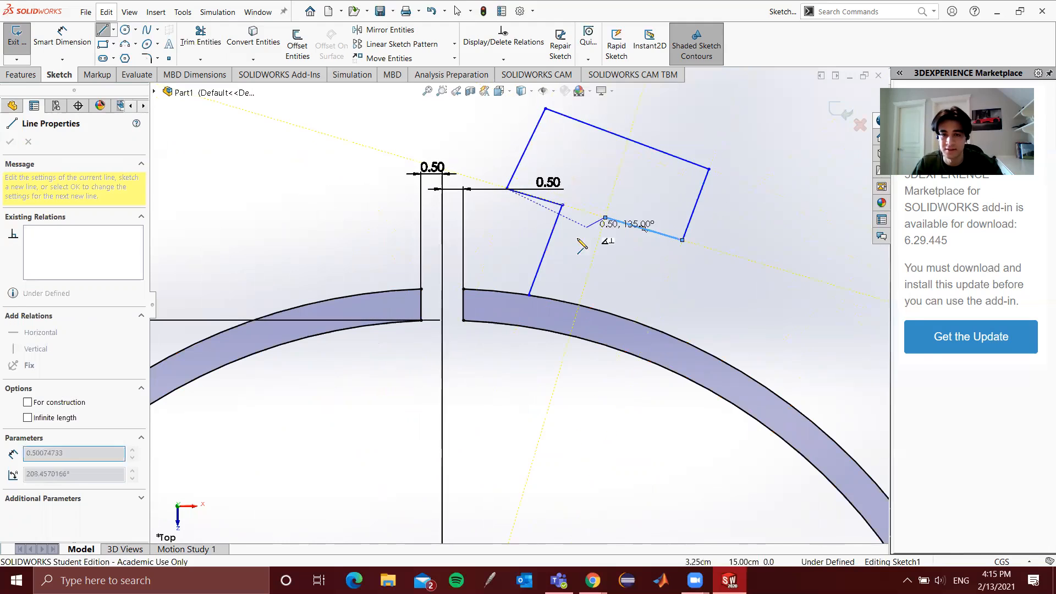
click(577, 307)
key(Escape)
scroll(550, 179, down, 3)
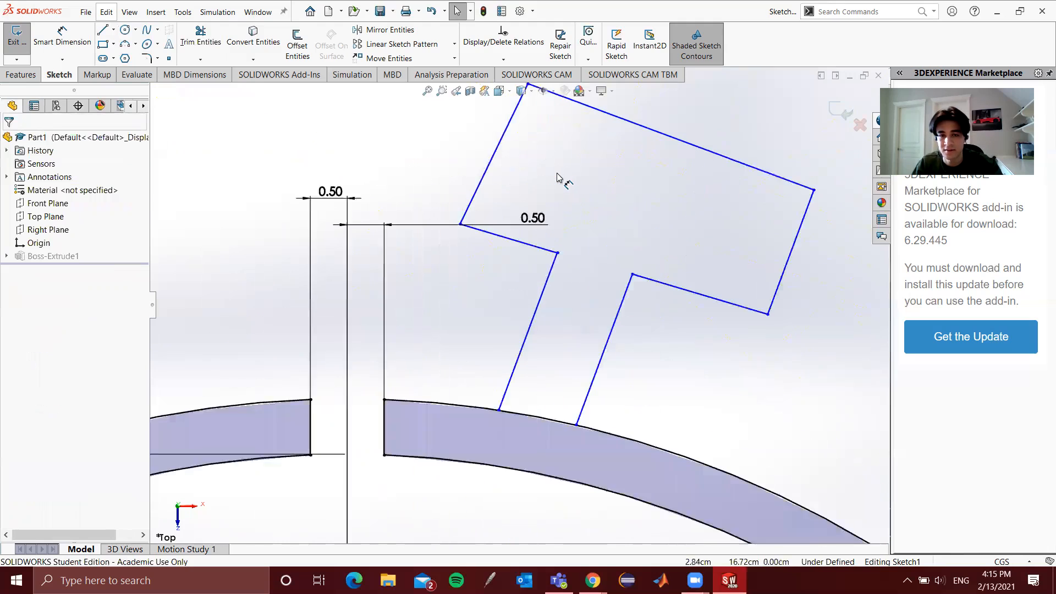
Inspect the sketch relations between the T stem's two sides or lower endpoints and the ring's outer arc
scroll(495, 193, up, 5)
scroll(509, 358, down, 4)
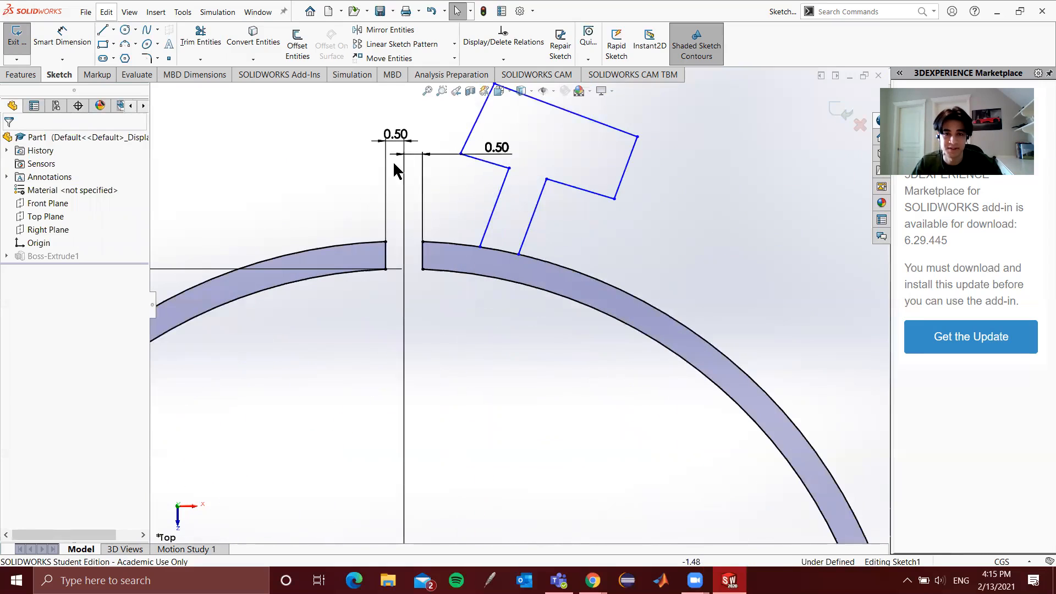
click(492, 213)
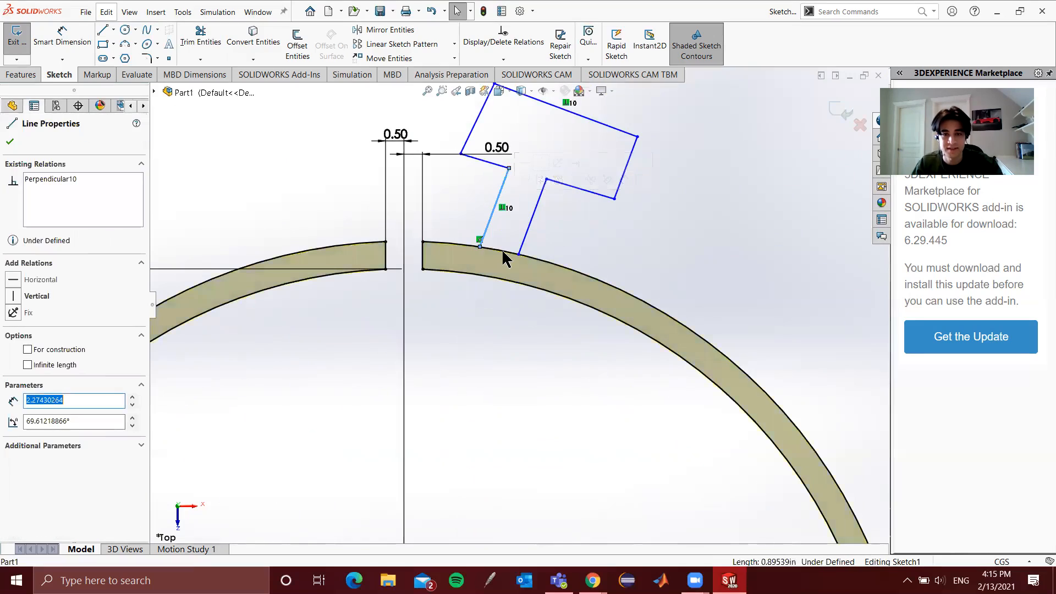
ctrl+click(501, 255)
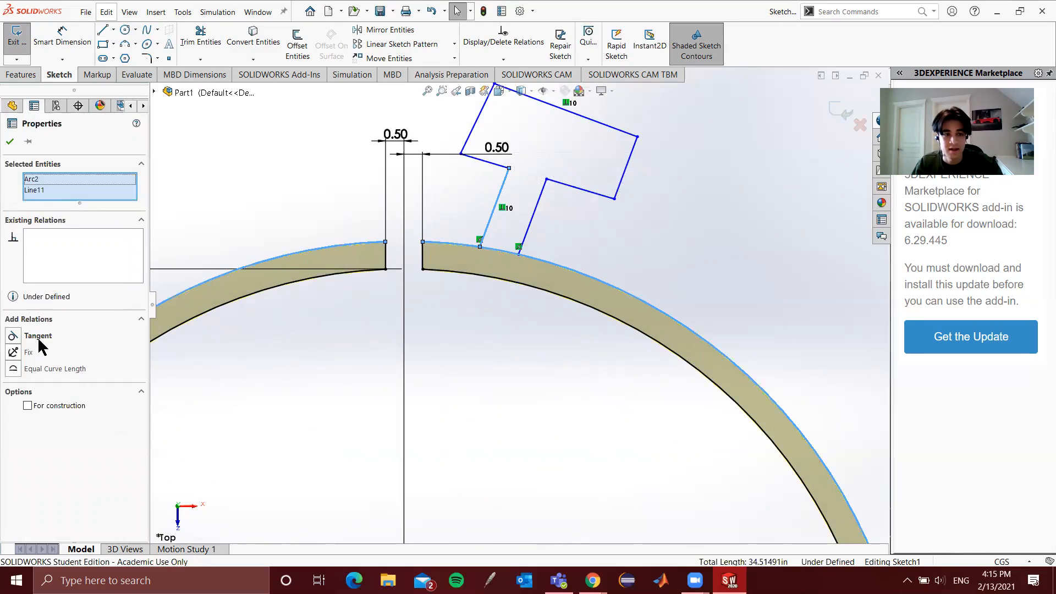
click(359, 281)
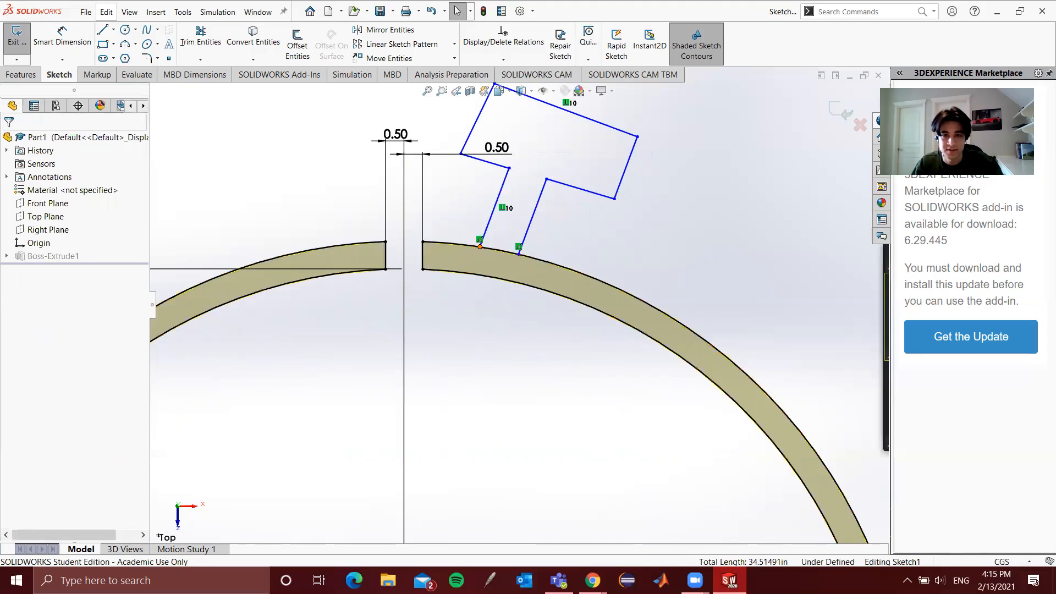
click(480, 247)
ctrl+click(494, 249)
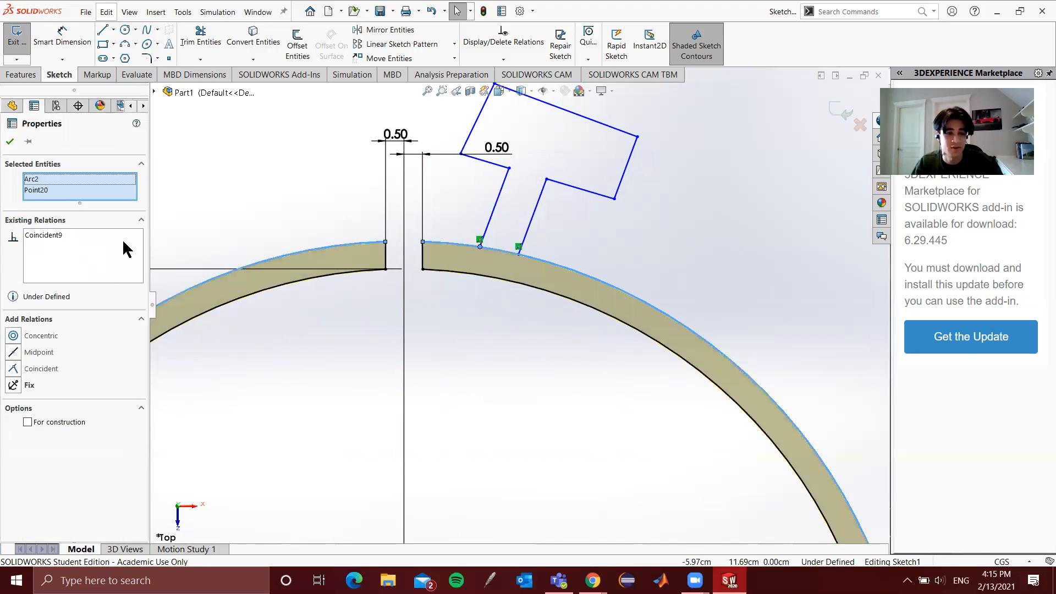
click(436, 248)
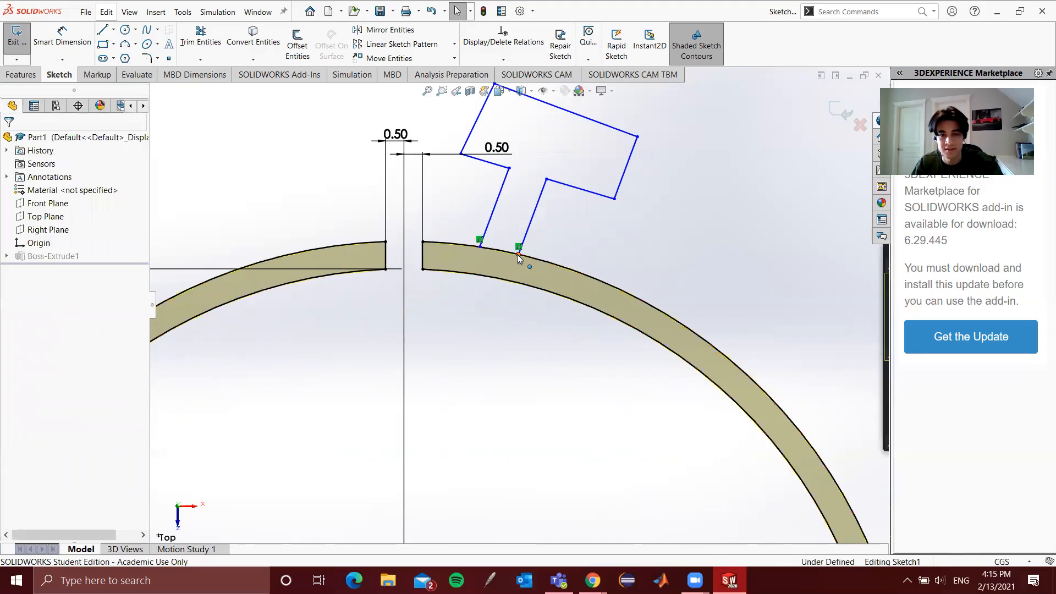
click(518, 254)
ctrl+click(533, 259)
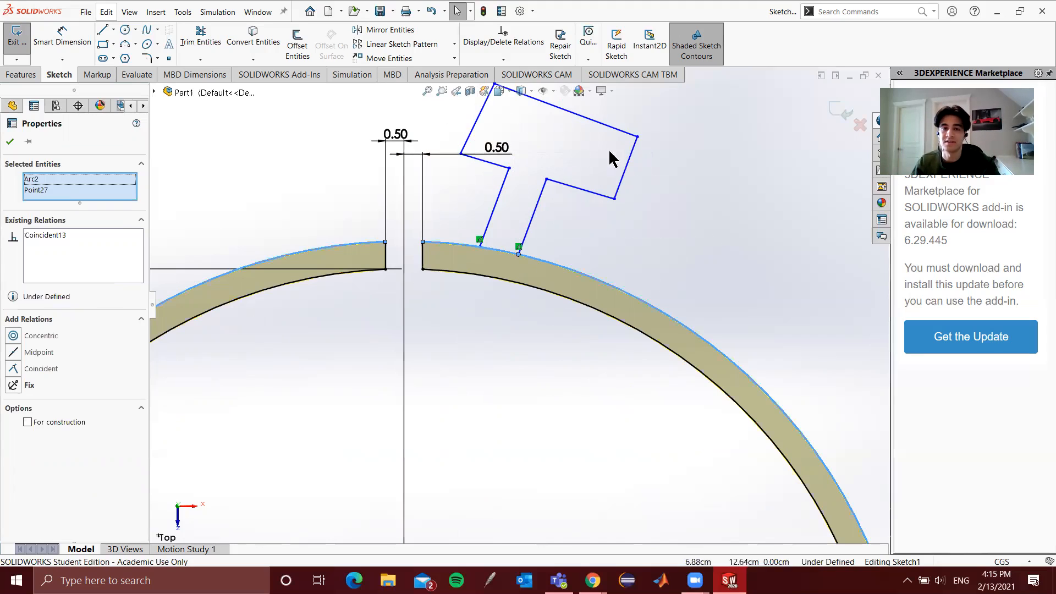
scroll(480, 335, up, 5)
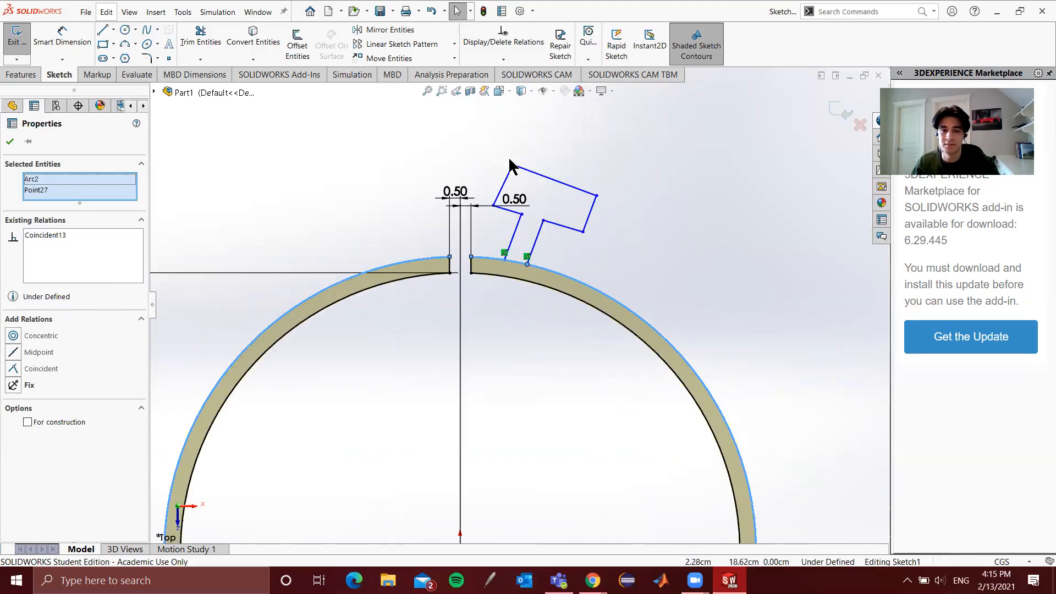
scroll(522, 113, down, 5)
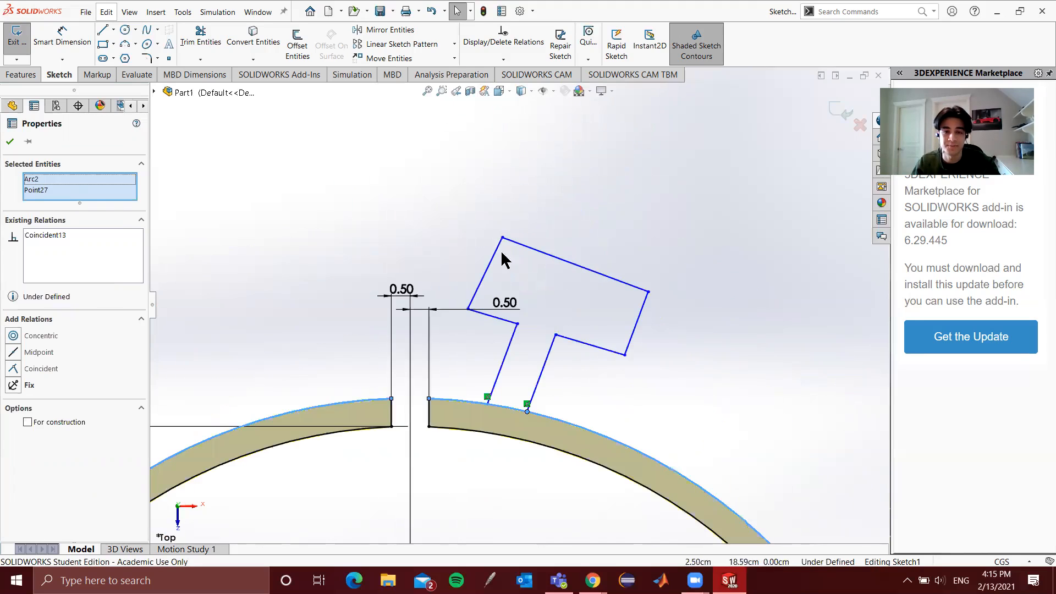
click(293, 162)
Dimension the T stem's width between its two sides as 0.5 cm with Smart Dimension
click(55, 35)
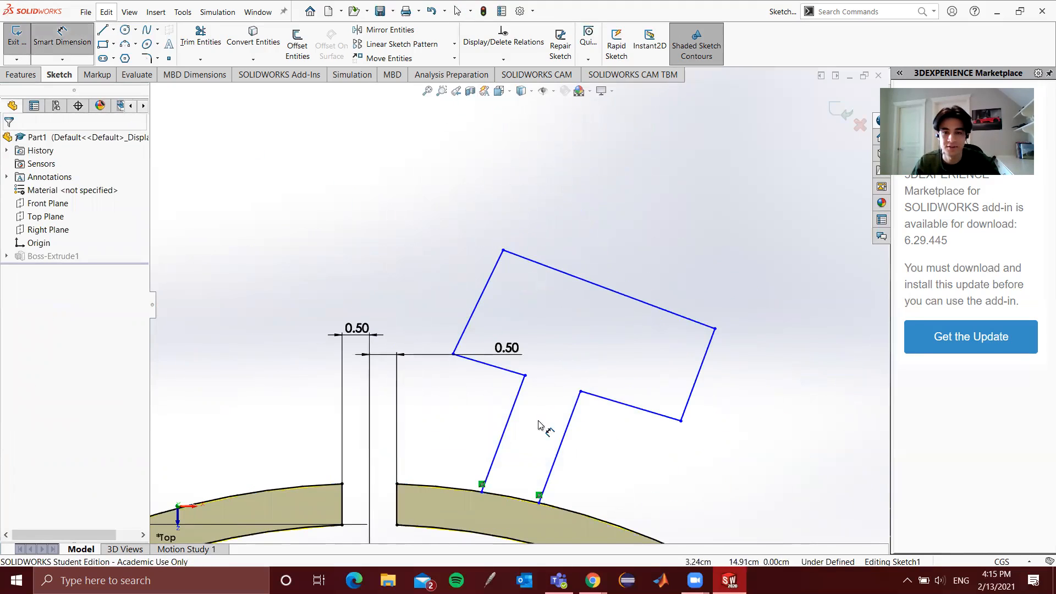
click(498, 460)
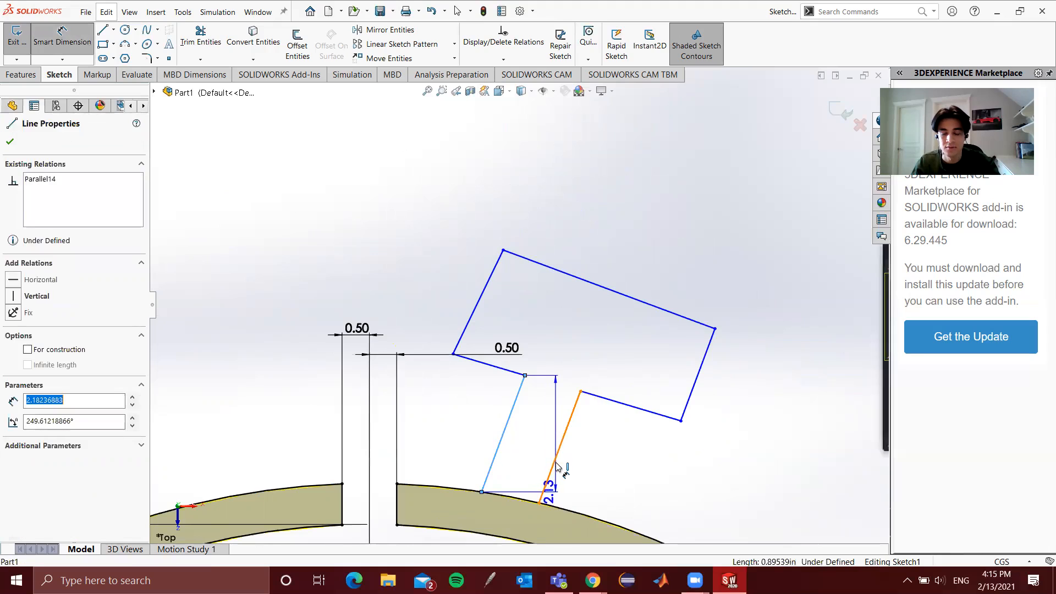
click(546, 483)
click(538, 464)
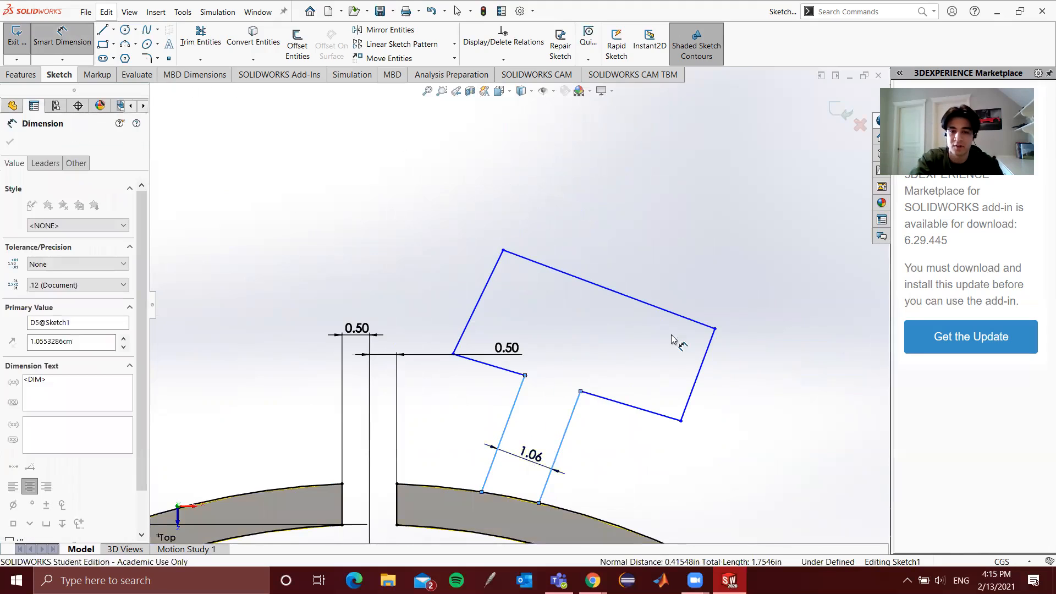
text(0.5)
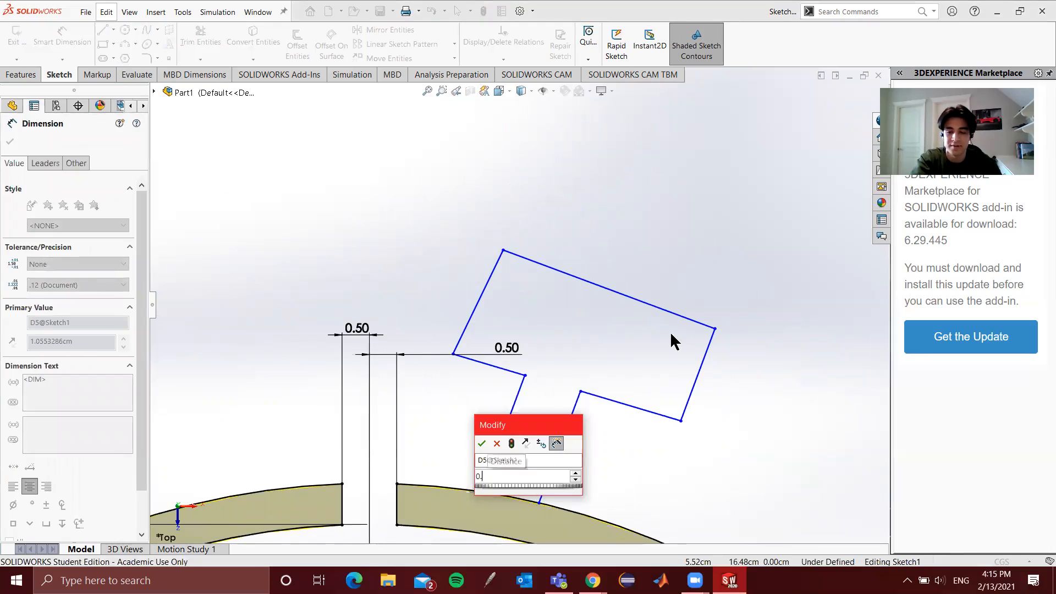
key(Return)
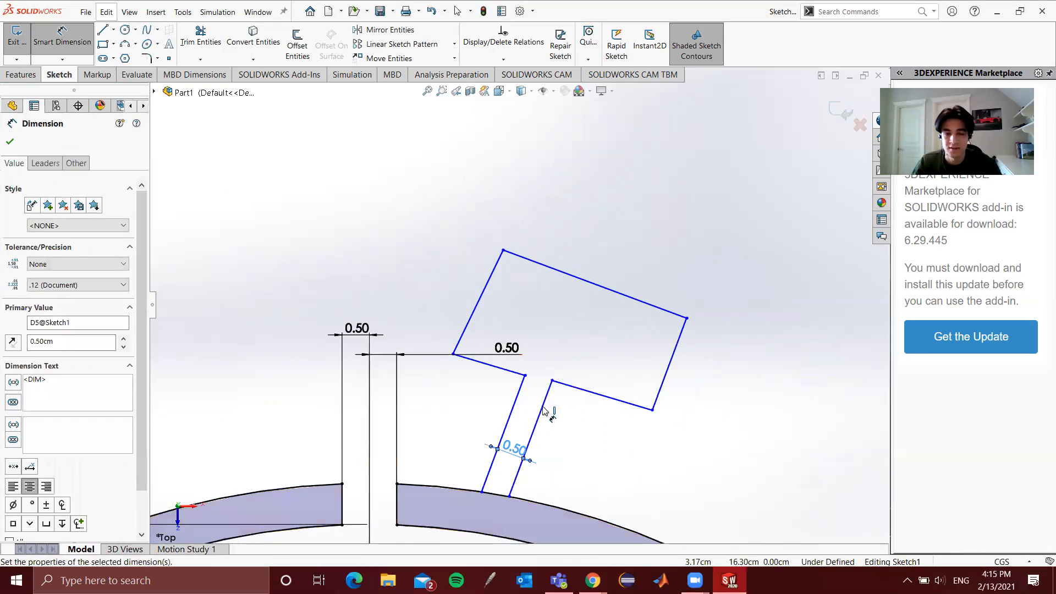
scroll(545, 401, up, 3)
key(Escape)
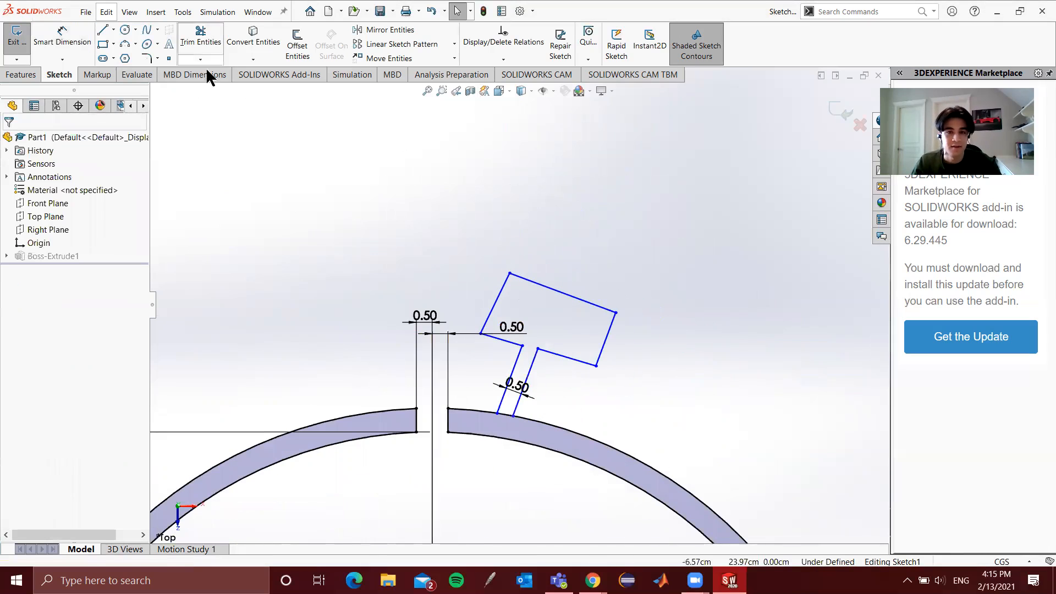
Make the T head's right shoulder perpendicular to its right side and check the relation between that side and the outer edge
click(580, 362)
ctrl+click(605, 342)
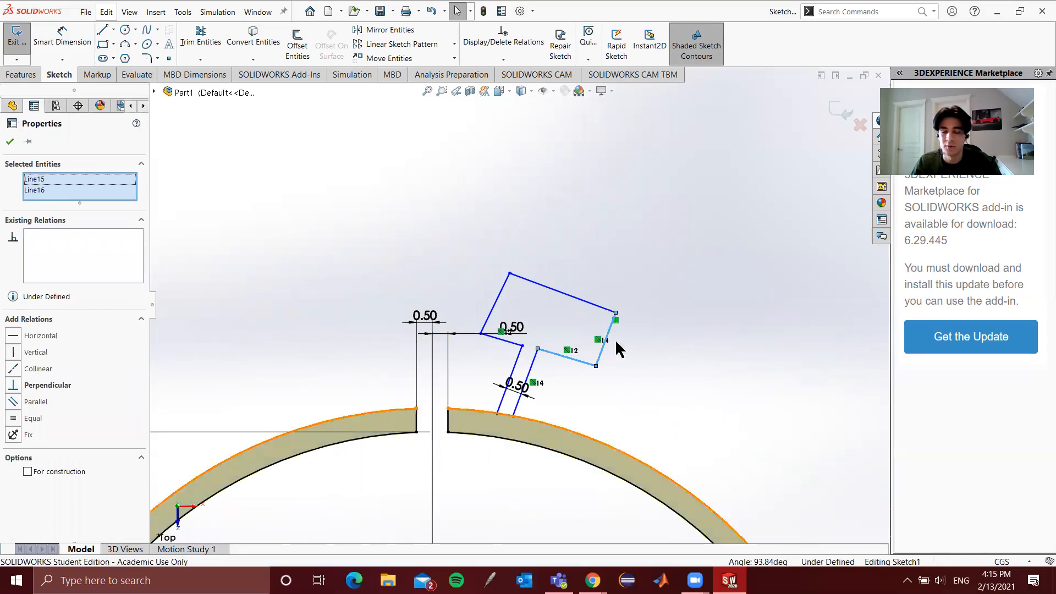
click(13, 386)
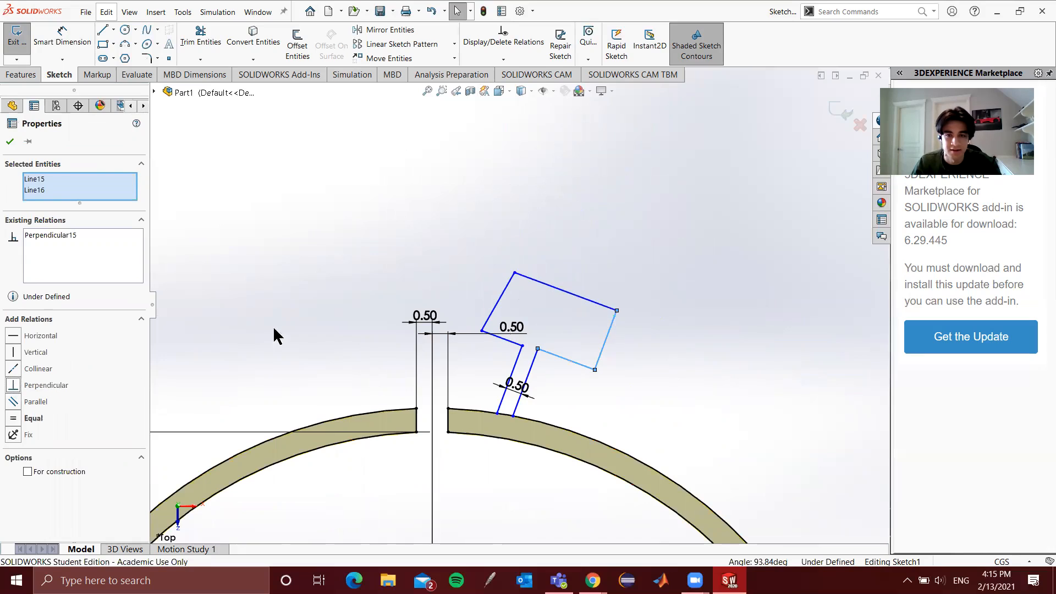
click(586, 301)
ctrl+click(608, 336)
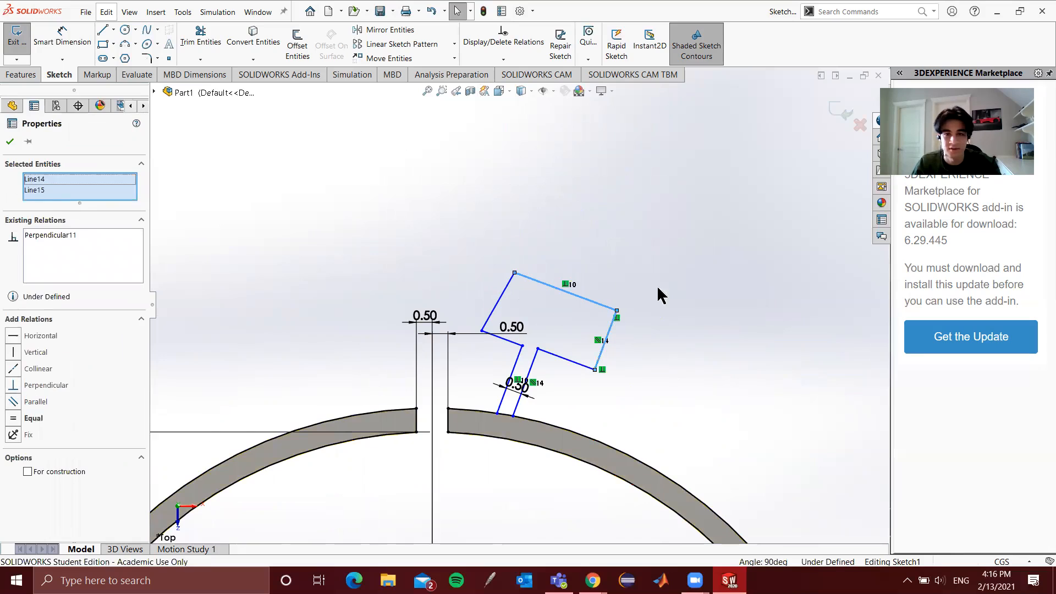
click(520, 306)
Add a perpendicular relation between the T head's left side and its outer edge
click(501, 299)
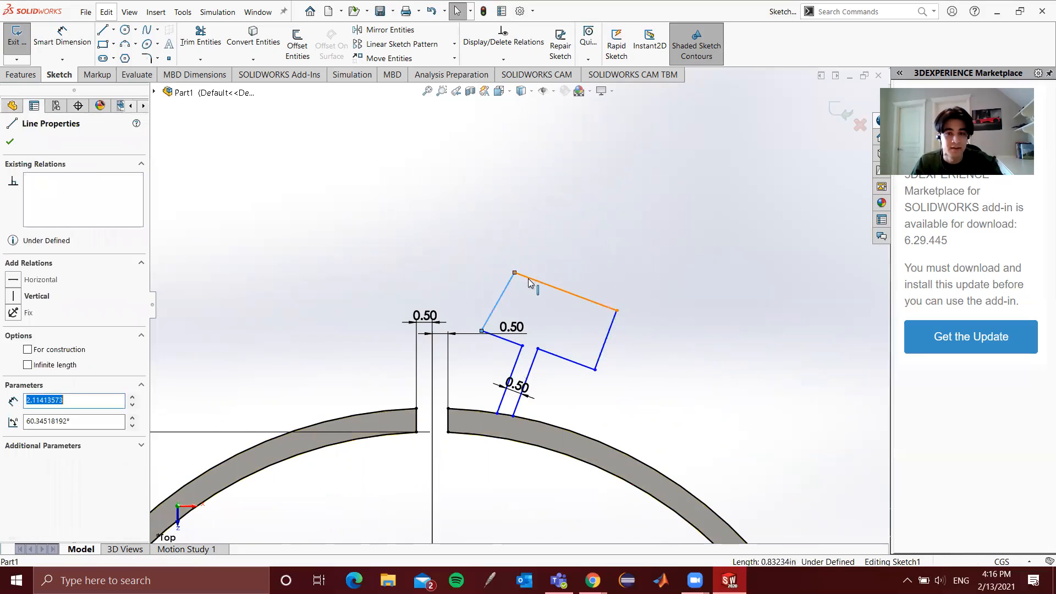
ctrl+click(556, 288)
click(9, 385)
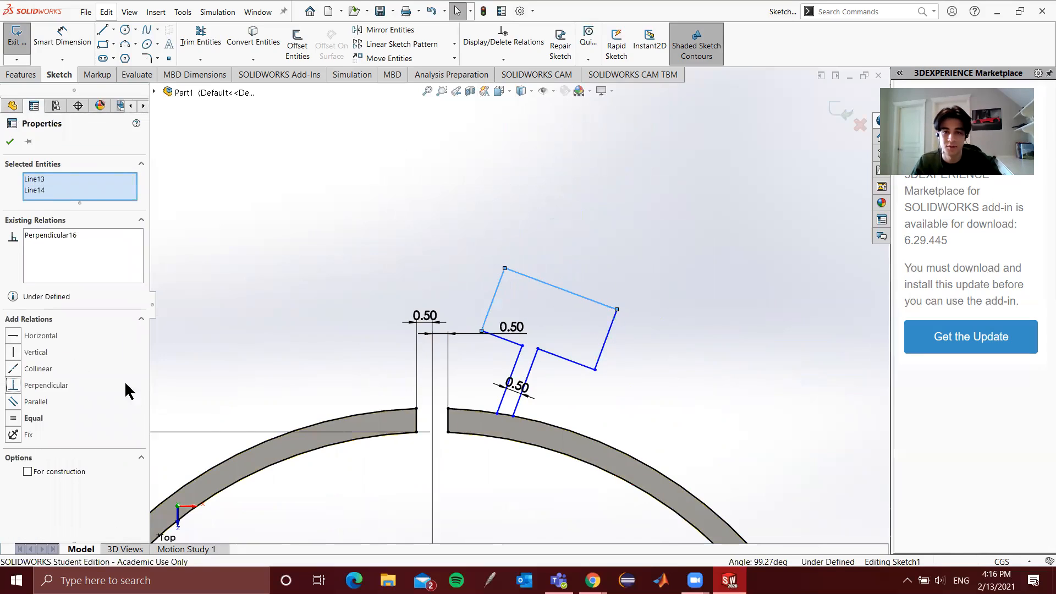
key(Escape)
Make the T's left shoulder perpendicular to both the head's left side and the stem's left side
click(491, 305)
ctrl+click(501, 338)
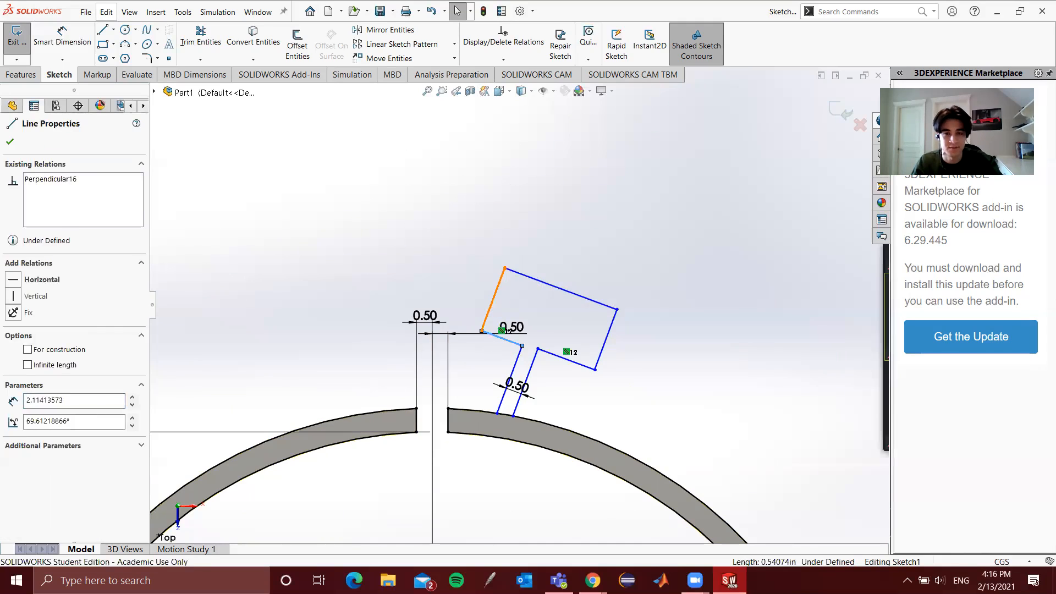
click(16, 387)
key(Escape)
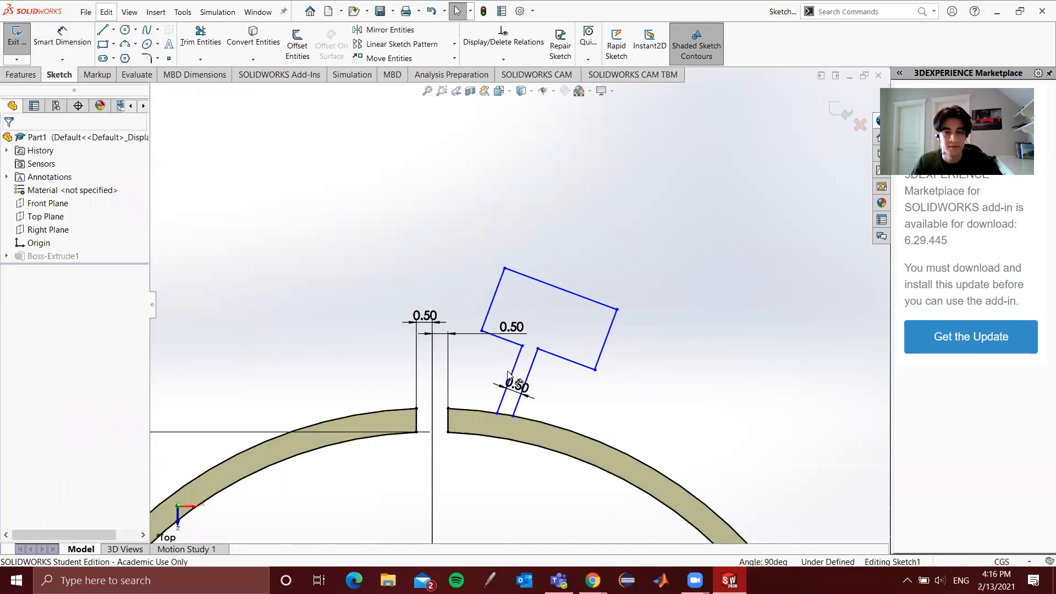
click(518, 367)
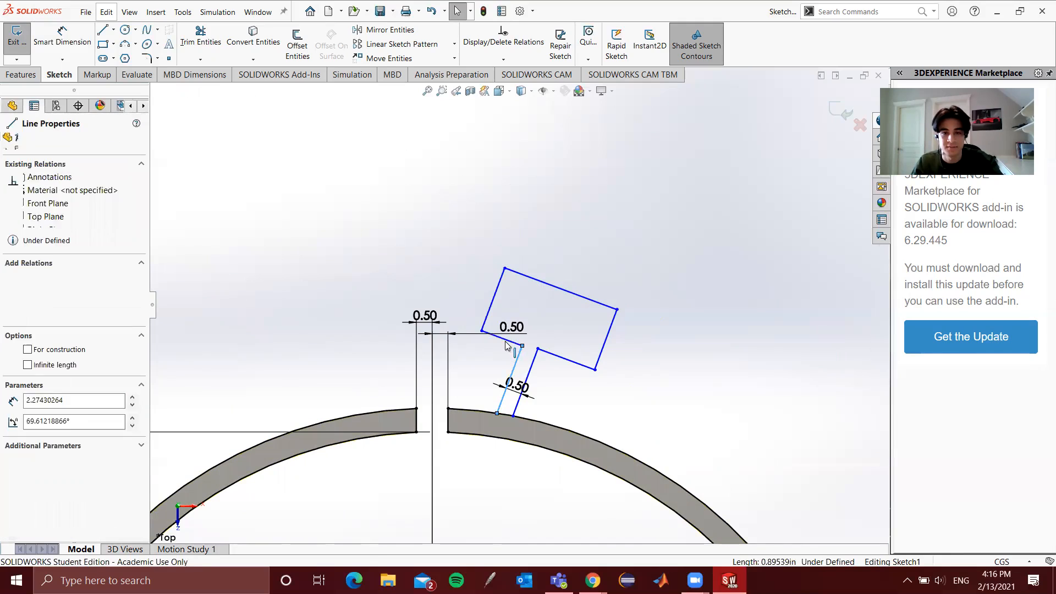
ctrl+click(502, 338)
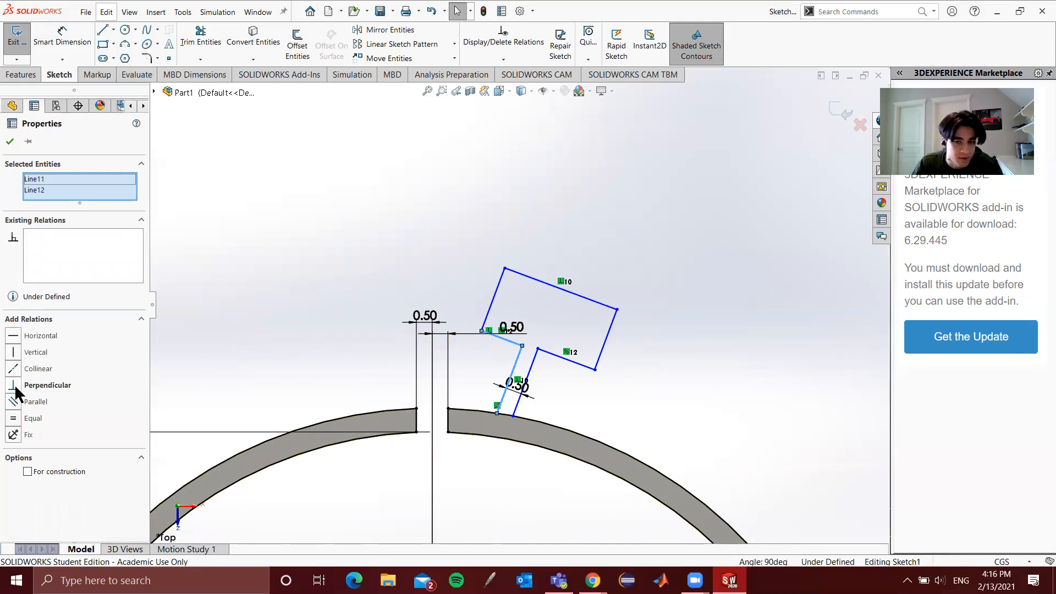
key(Escape)
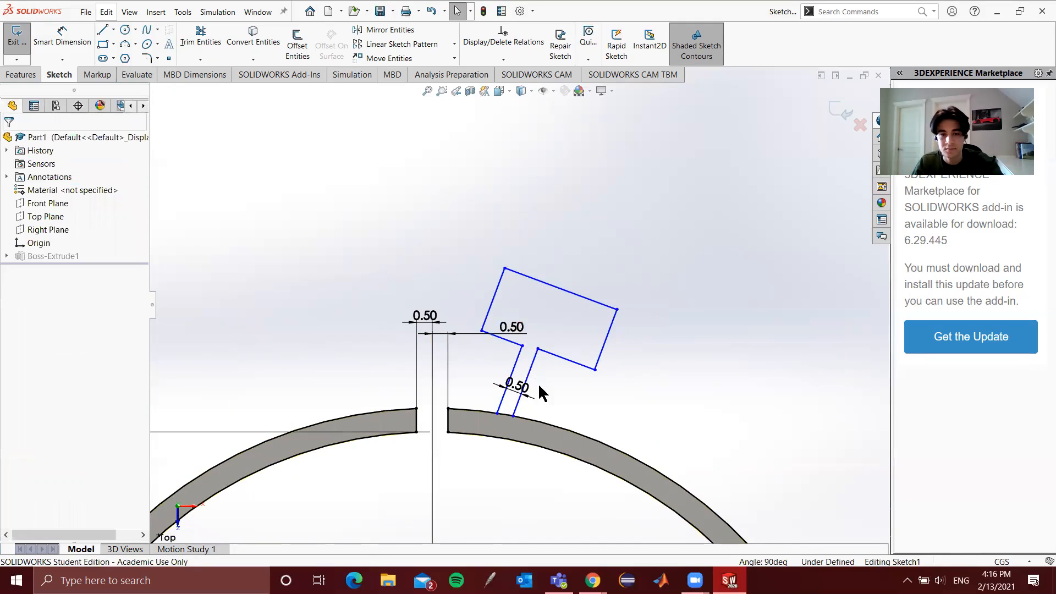
Make the T head's left and right shoulder lines collinear
click(580, 366)
ctrl+click(499, 336)
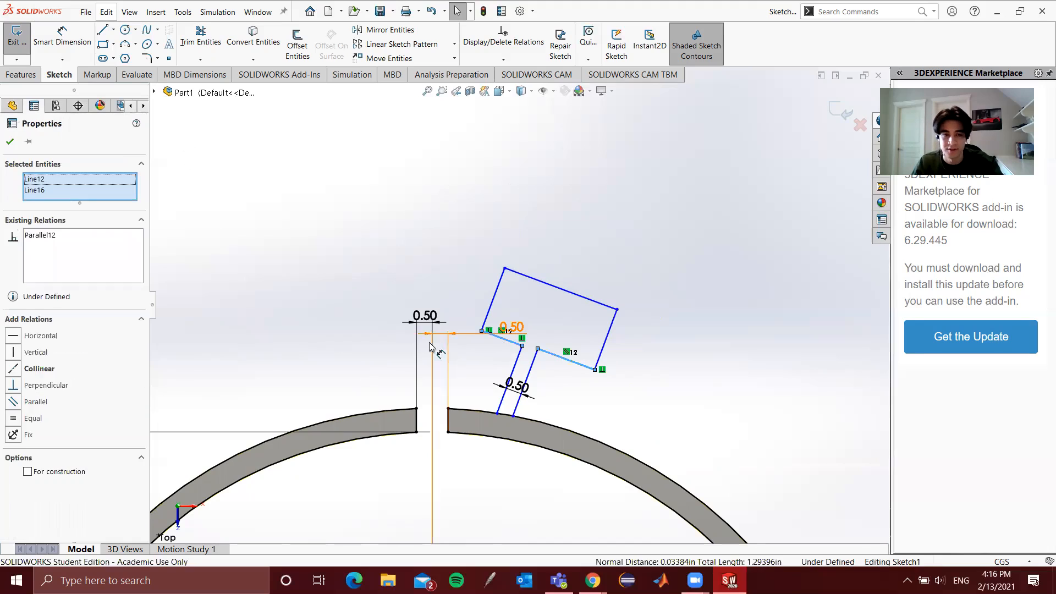
click(15, 369)
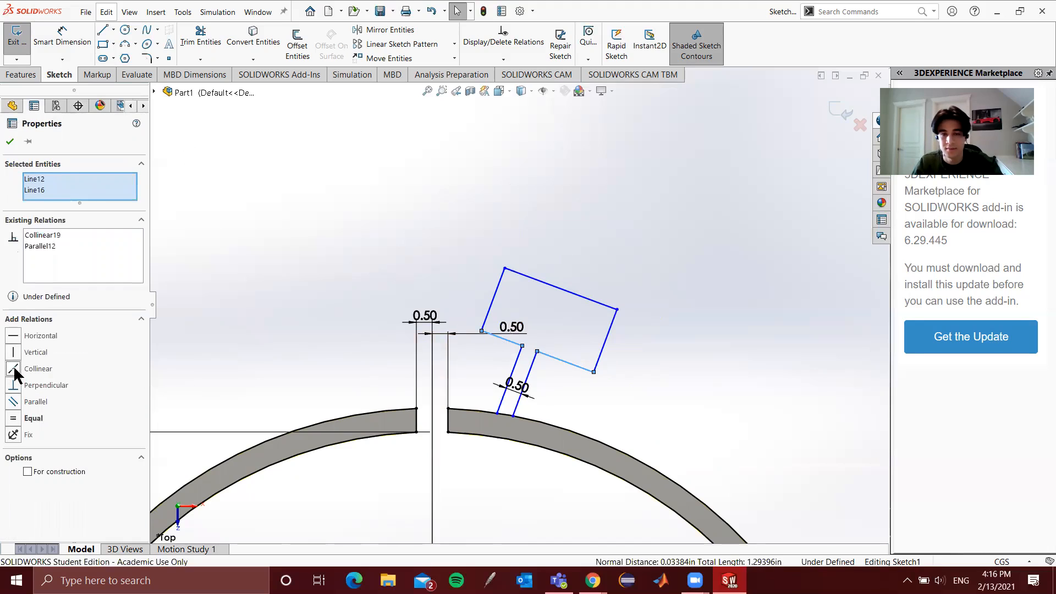
key(Escape)
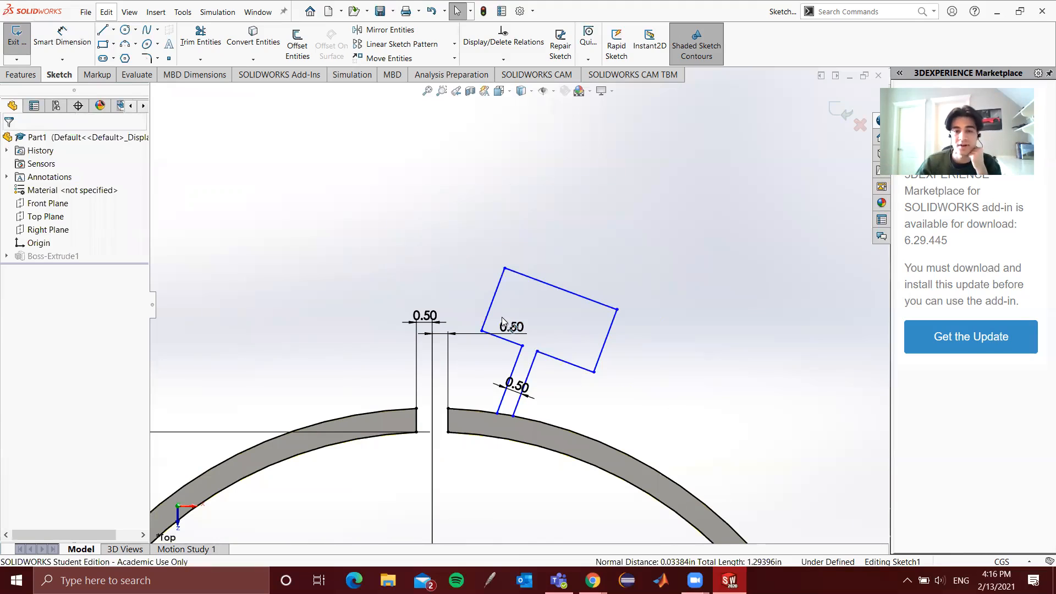
Dimension the distance from the T head's left side to the stem's upper left corner as 0.5 cm
click(64, 44)
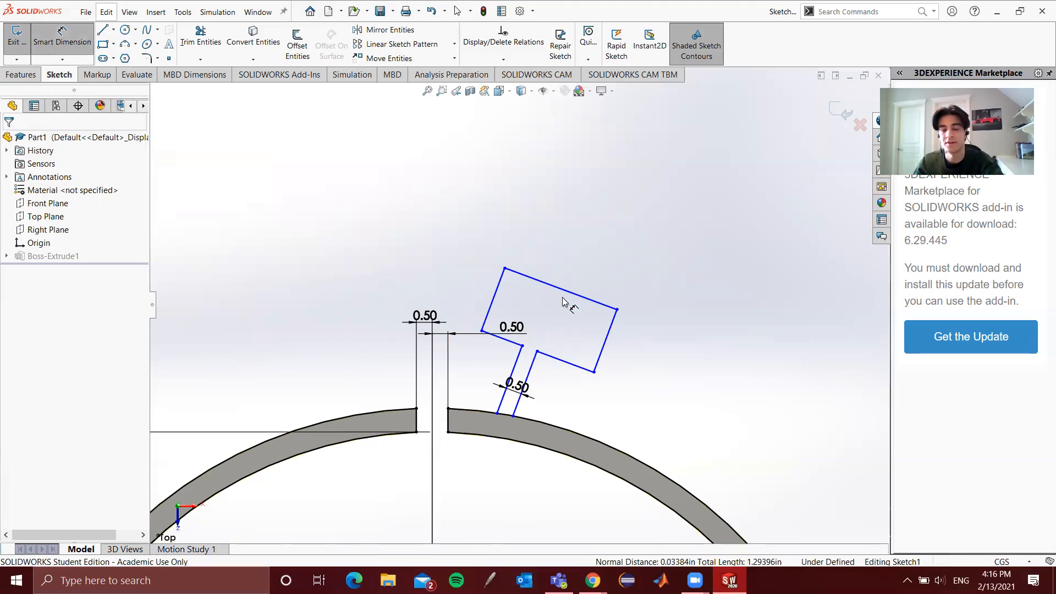
click(492, 303)
click(521, 345)
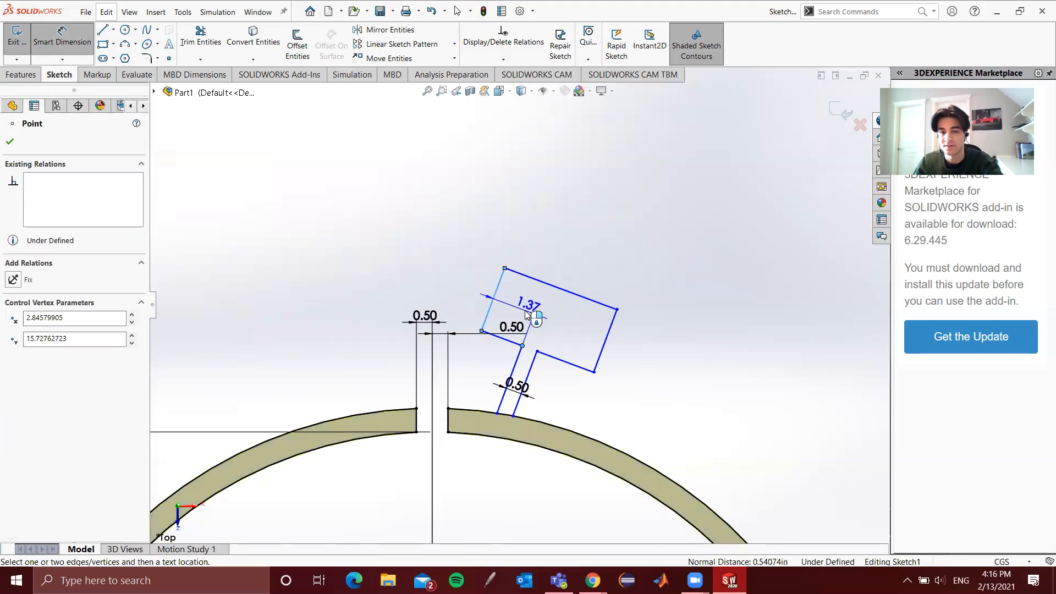
click(529, 304)
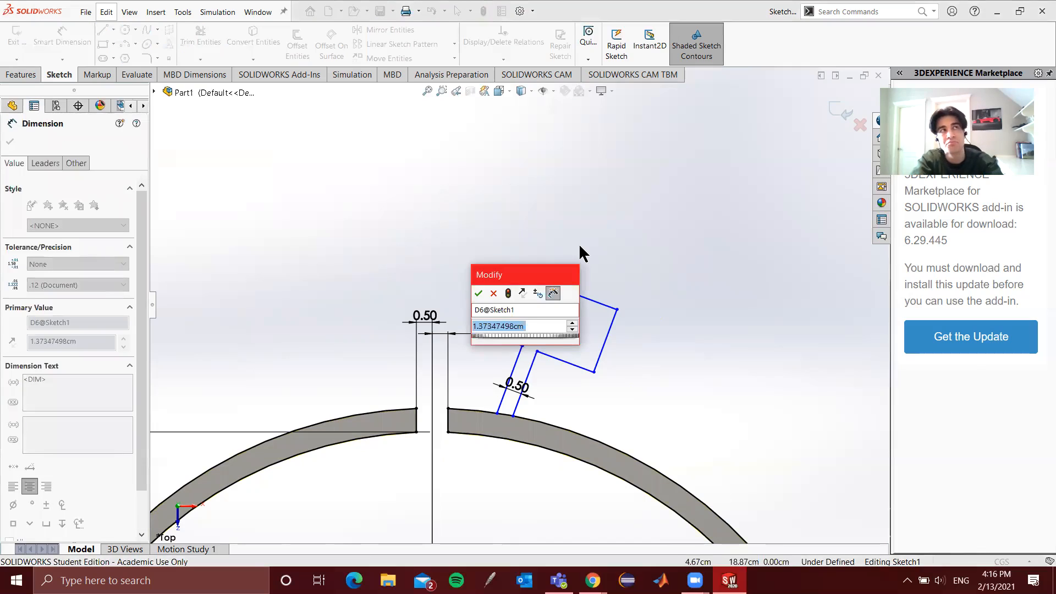
text(0.5)
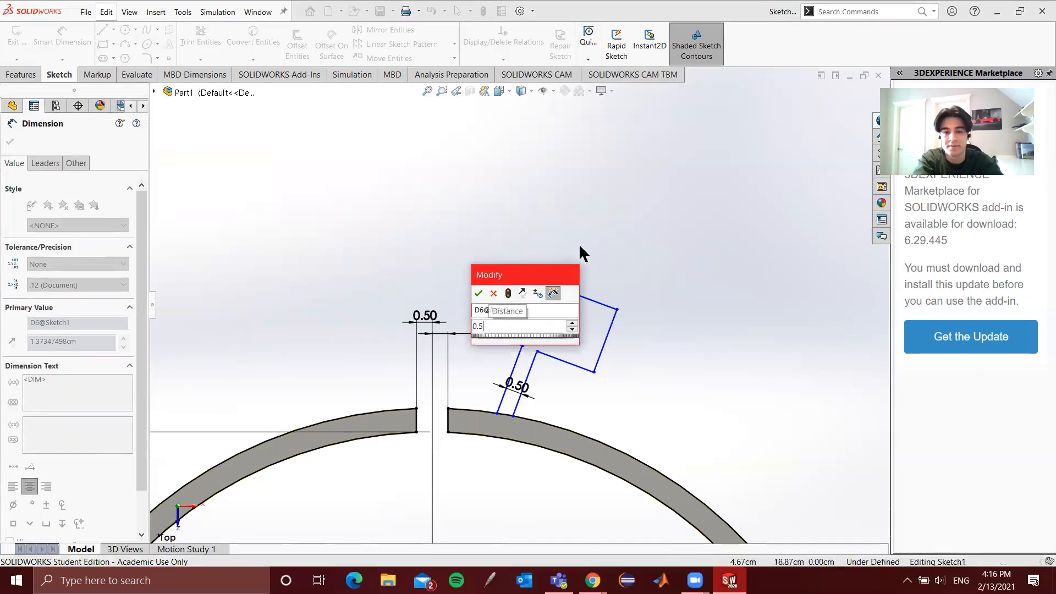
key(Return)
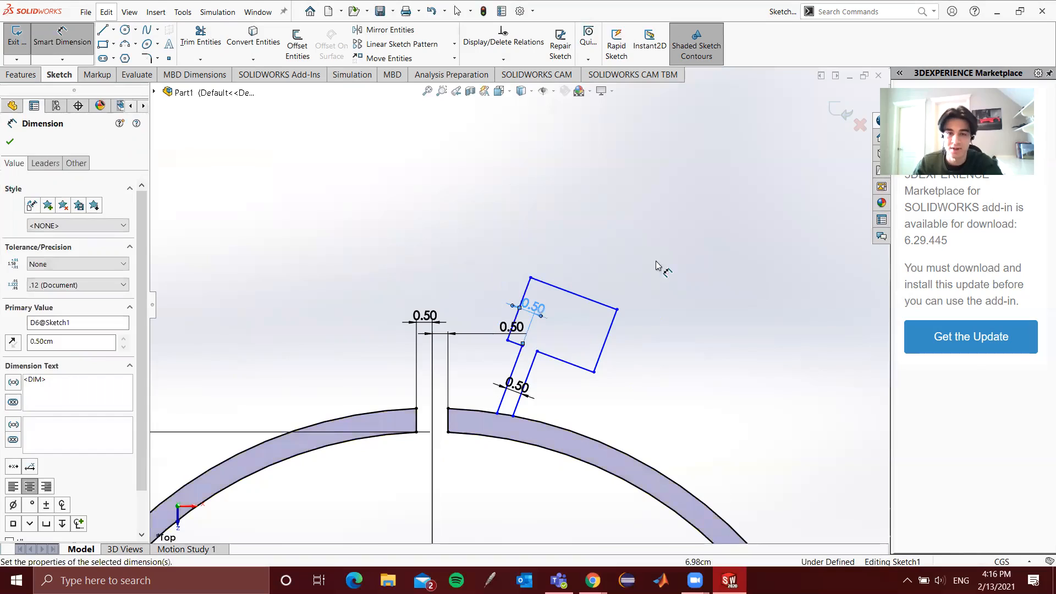
Dimension the length of the T's right shoulder line as 0.5 cm
click(575, 365)
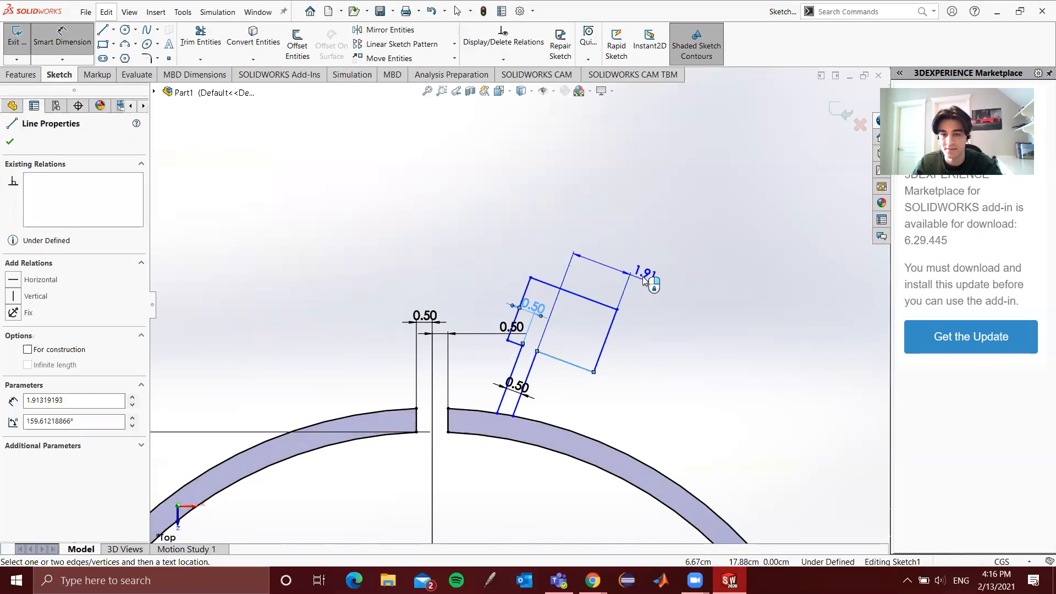
click(642, 272)
text(0.5)
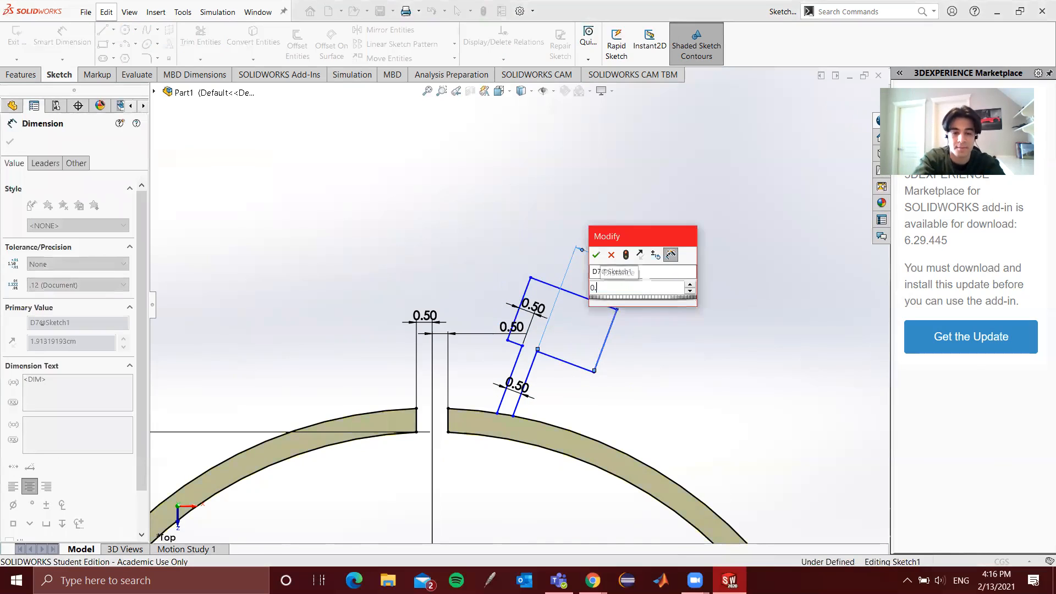
key(Return)
Dimension the T head's thickness between its outer edge and the right shoulder as 0.25 cm
scroll(532, 372, down, 3)
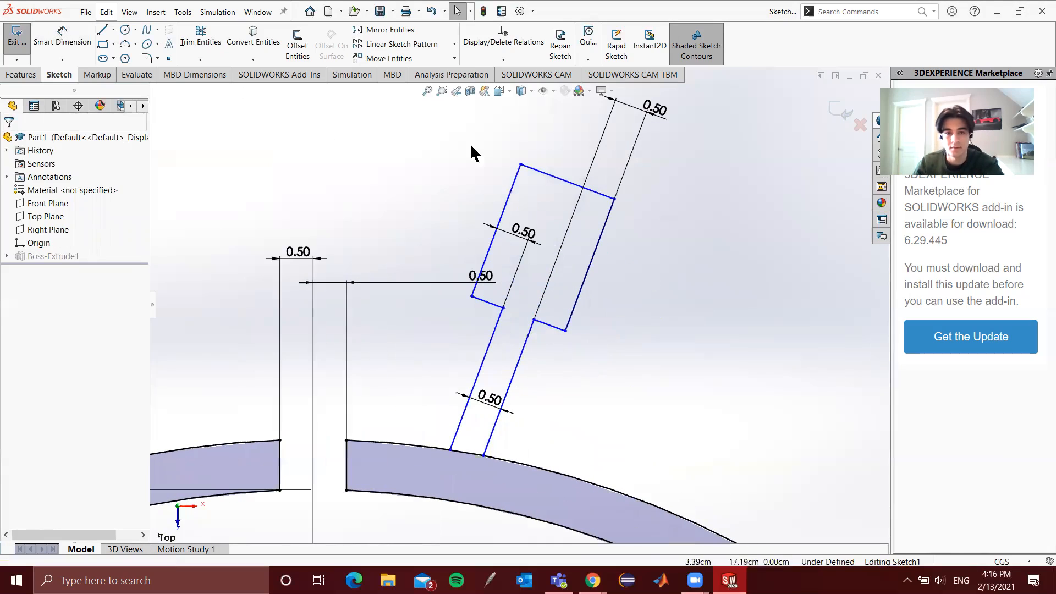
click(80, 44)
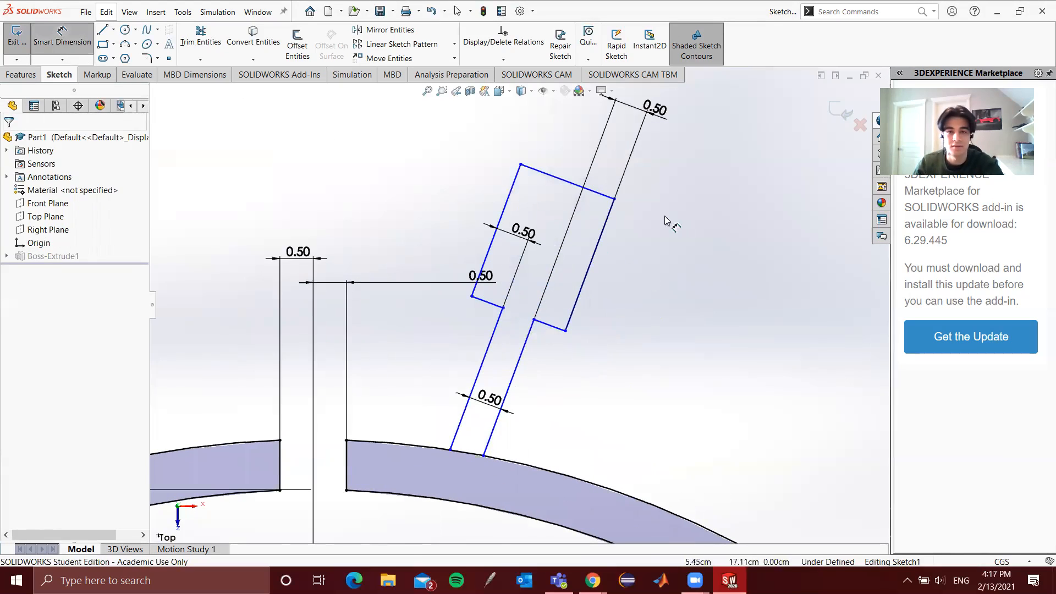
click(566, 182)
click(548, 330)
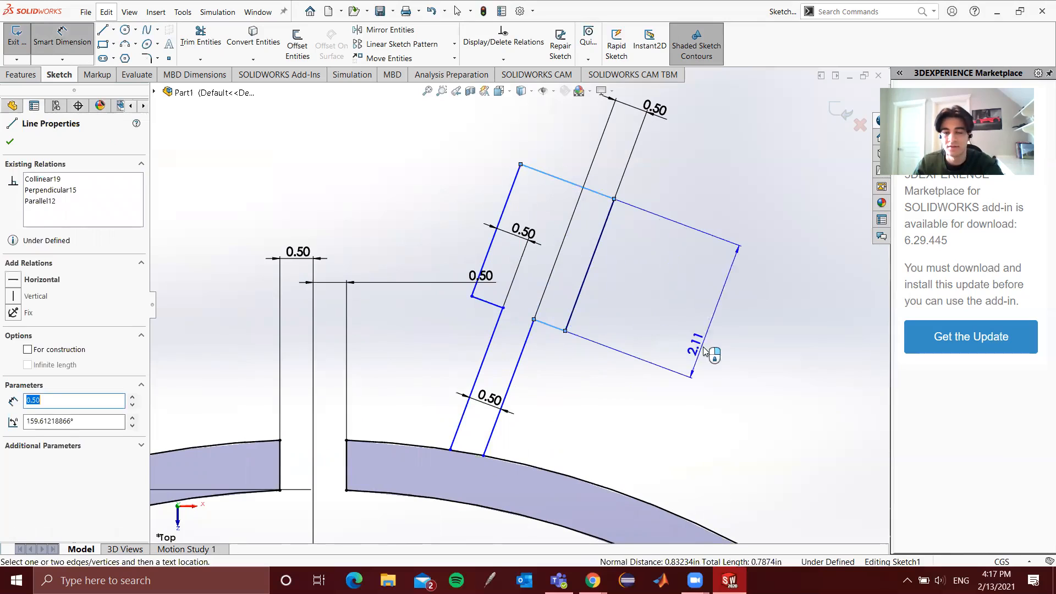
click(671, 319)
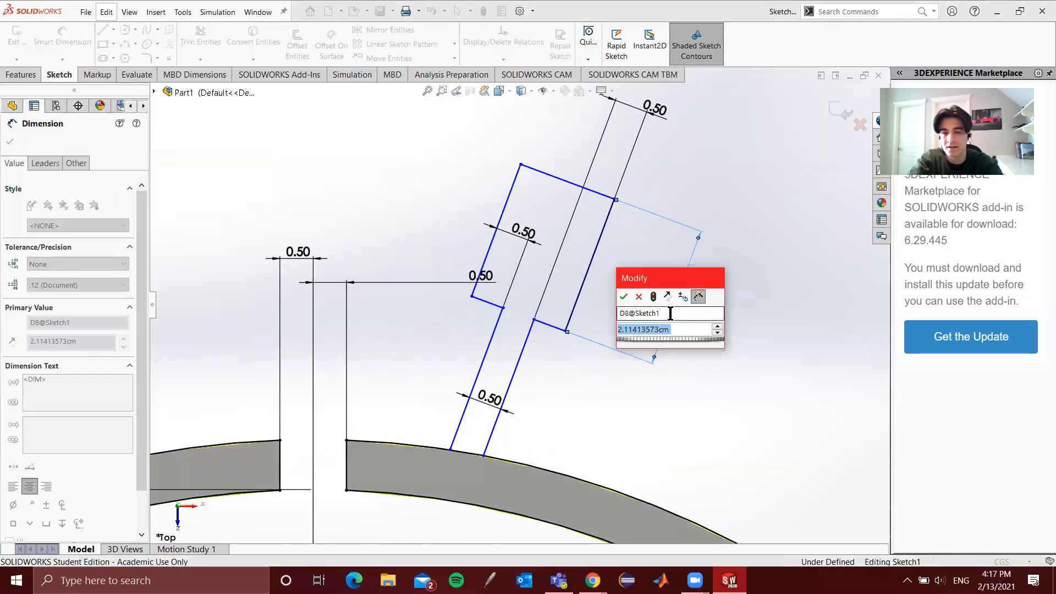
text(0.25)
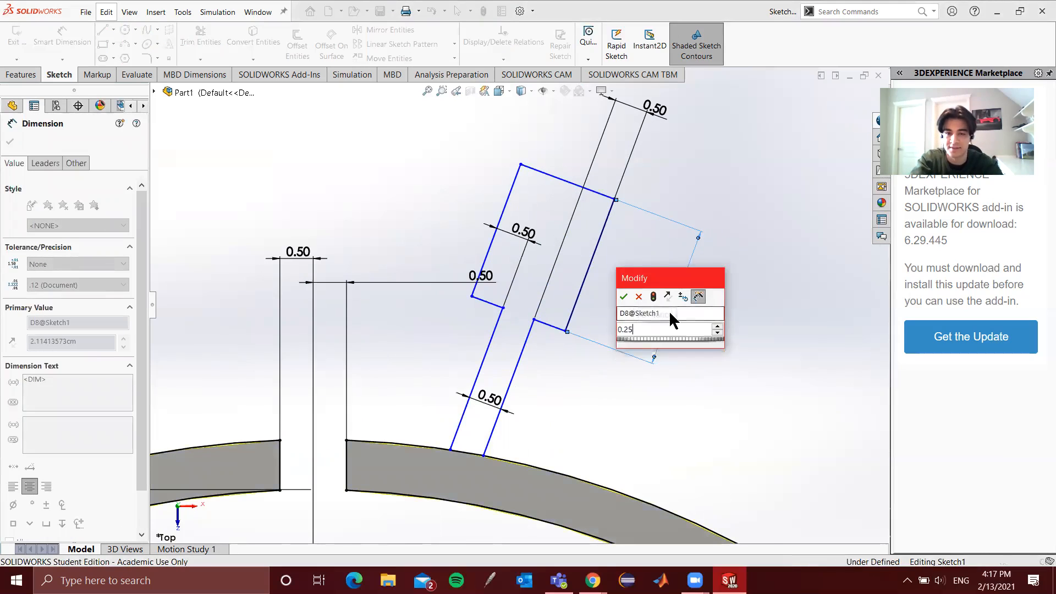
key(Return)
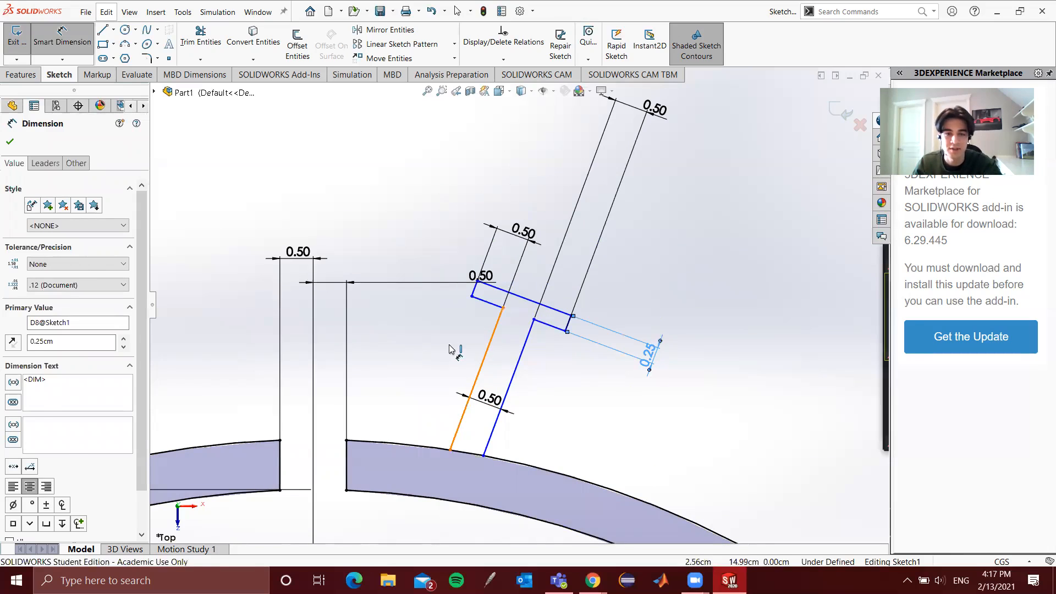
Dimension the length of the T stem's left side as 1 cm
click(478, 376)
click(418, 275)
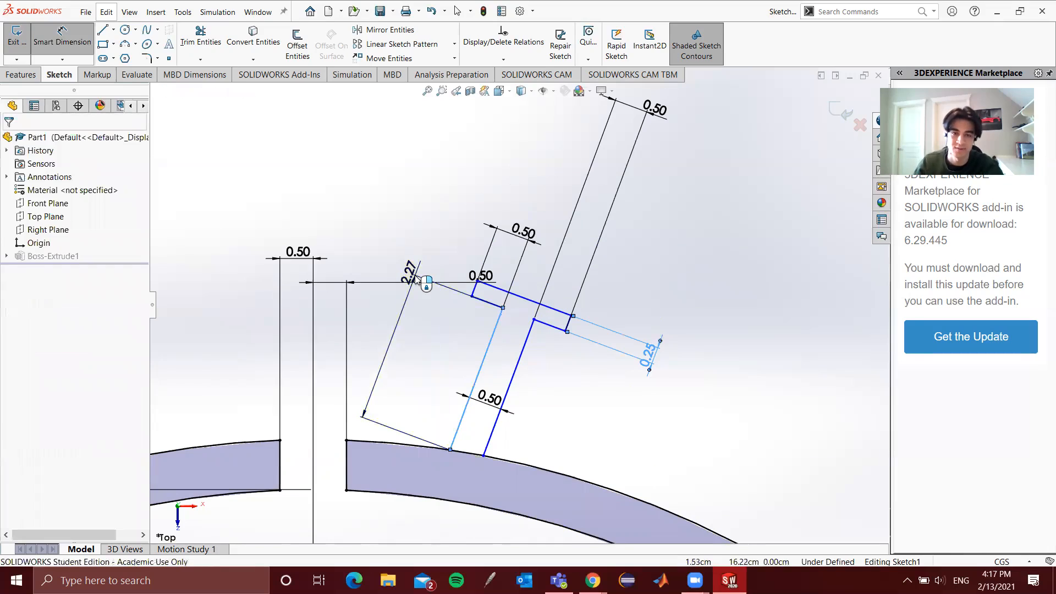
text(1)
key(Return)
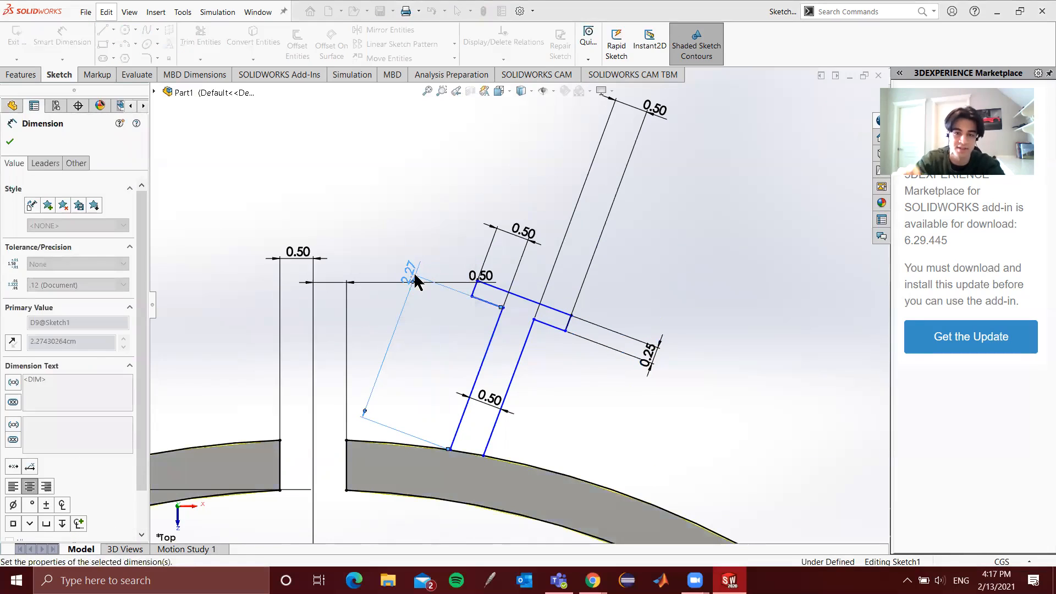
key(Escape)
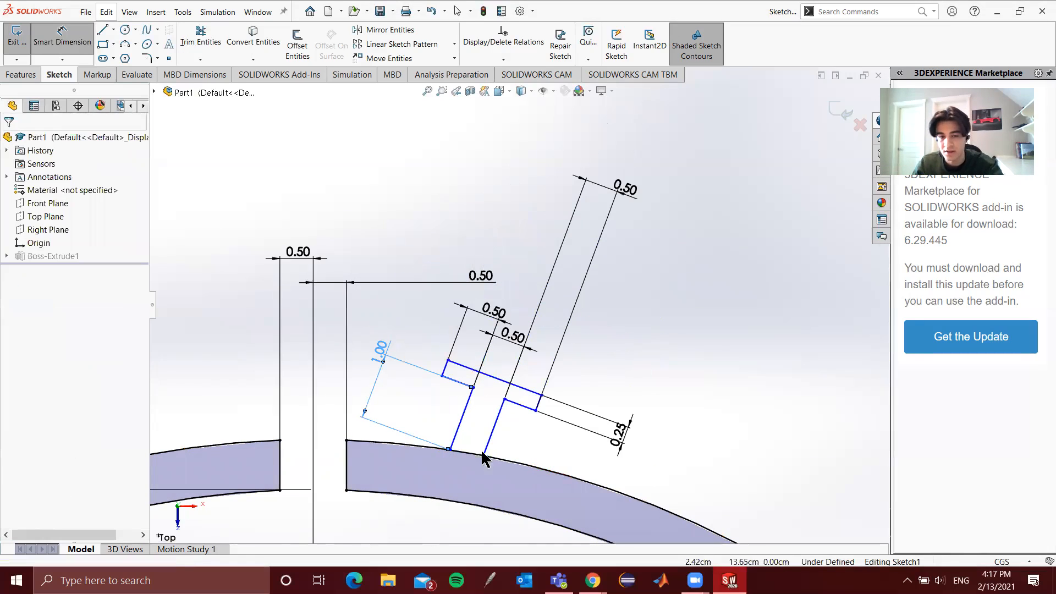
scroll(448, 330, down, 3)
scroll(484, 385, up, 5)
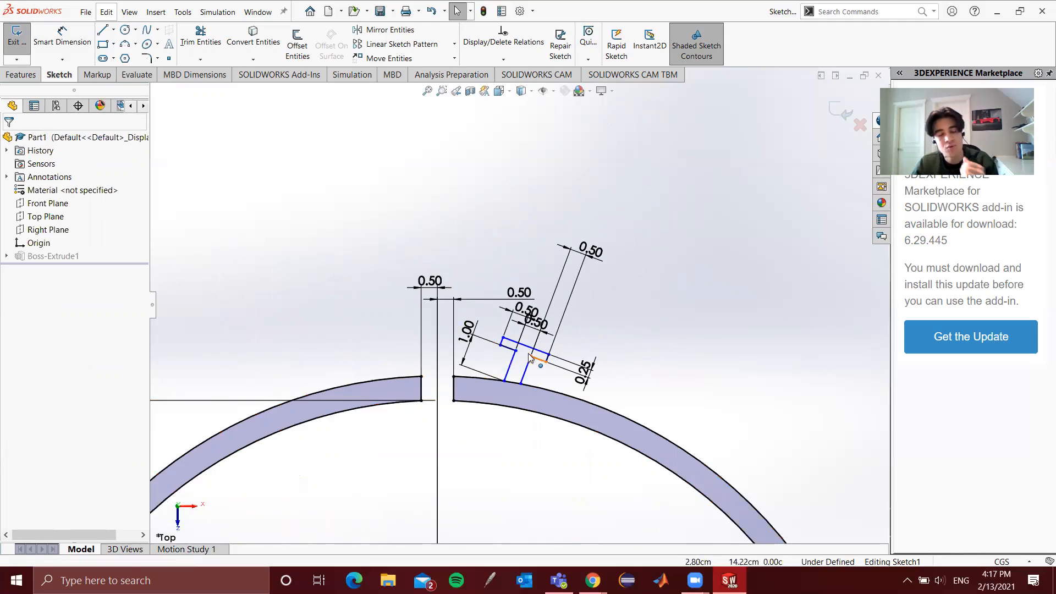
scroll(529, 357, down, 4)
scroll(509, 360, up, 2)
scroll(517, 358, up, 3)
scroll(523, 447, down, 1)
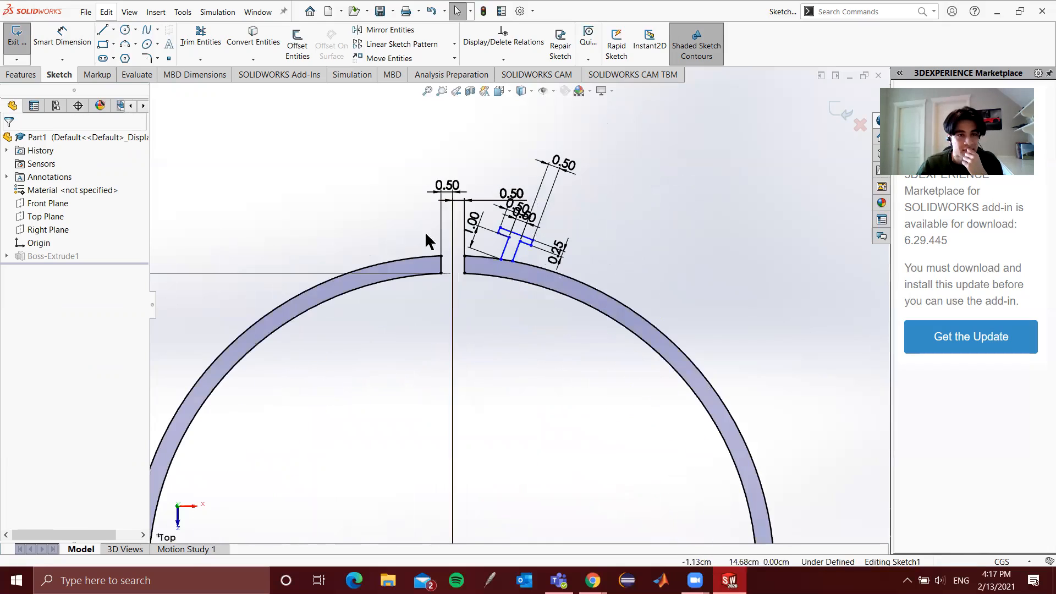
Trim away both side lines of the T's stem
click(103, 32)
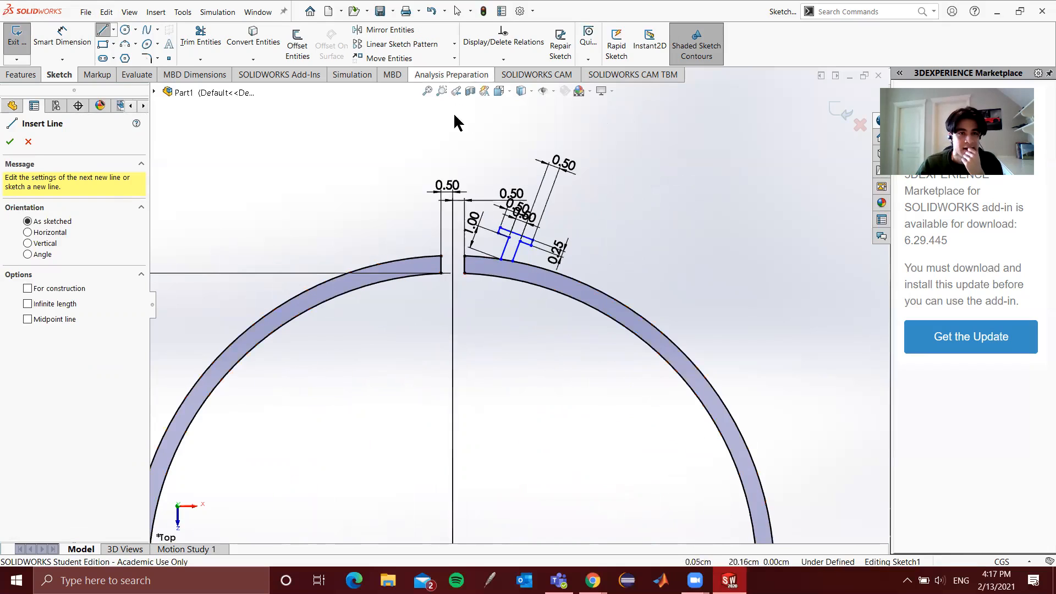
scroll(538, 198, down, 4)
click(196, 33)
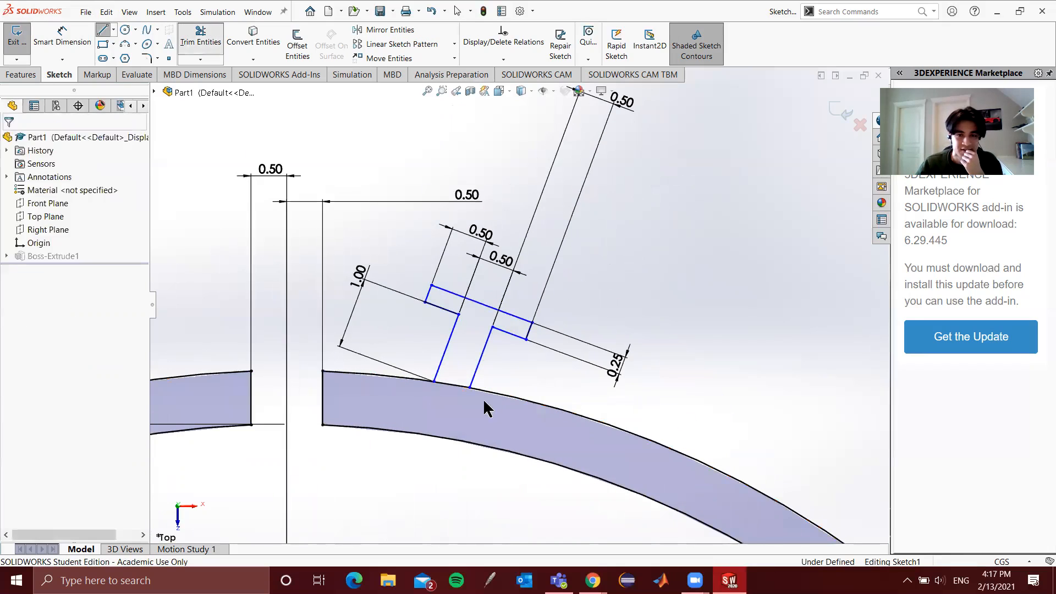
drag(444, 337, 495, 358)
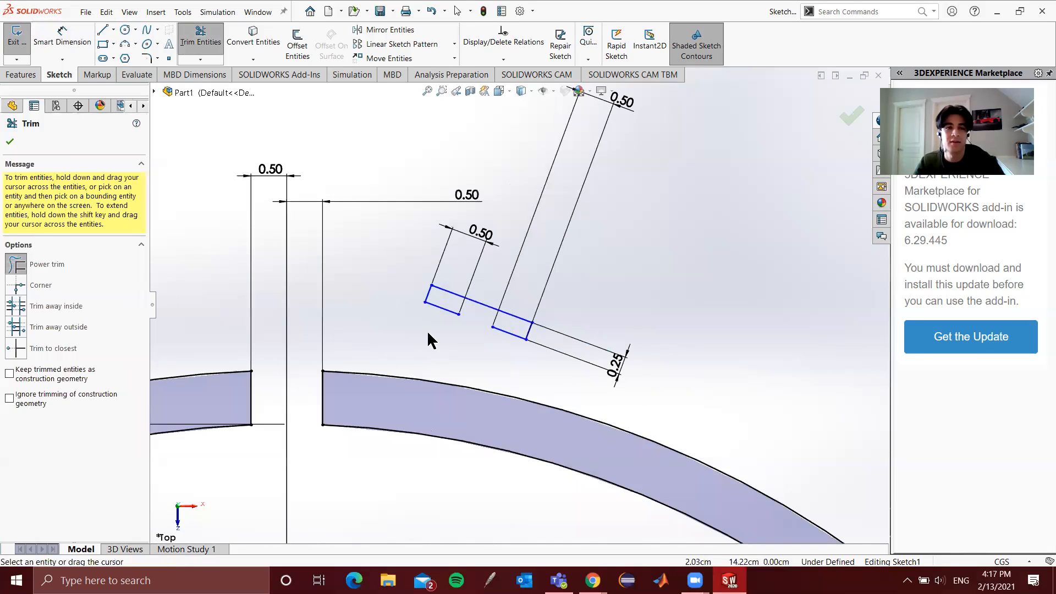
key(Escape)
click(103, 45)
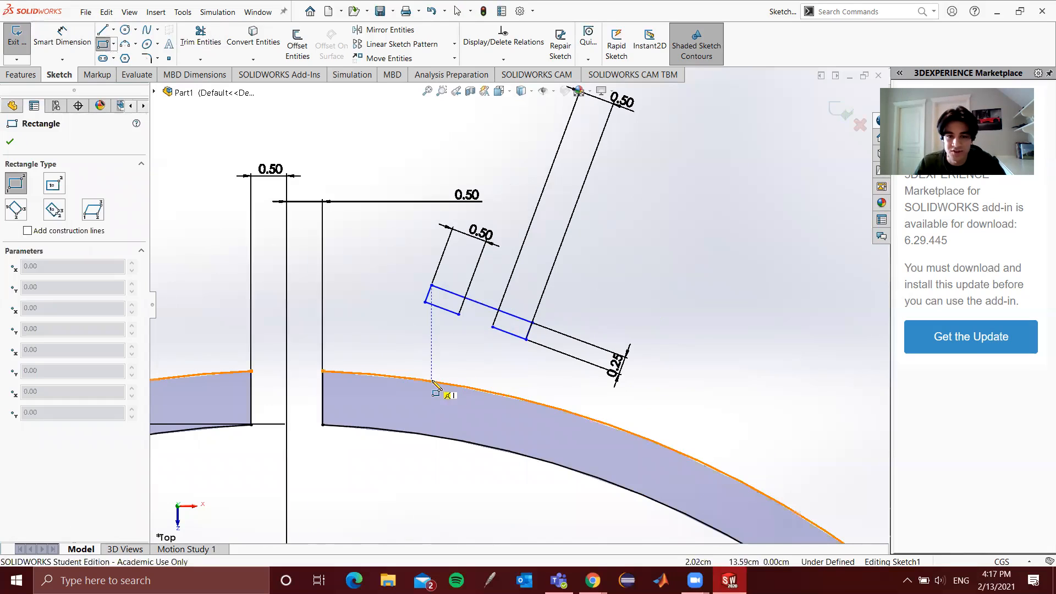
click(432, 382)
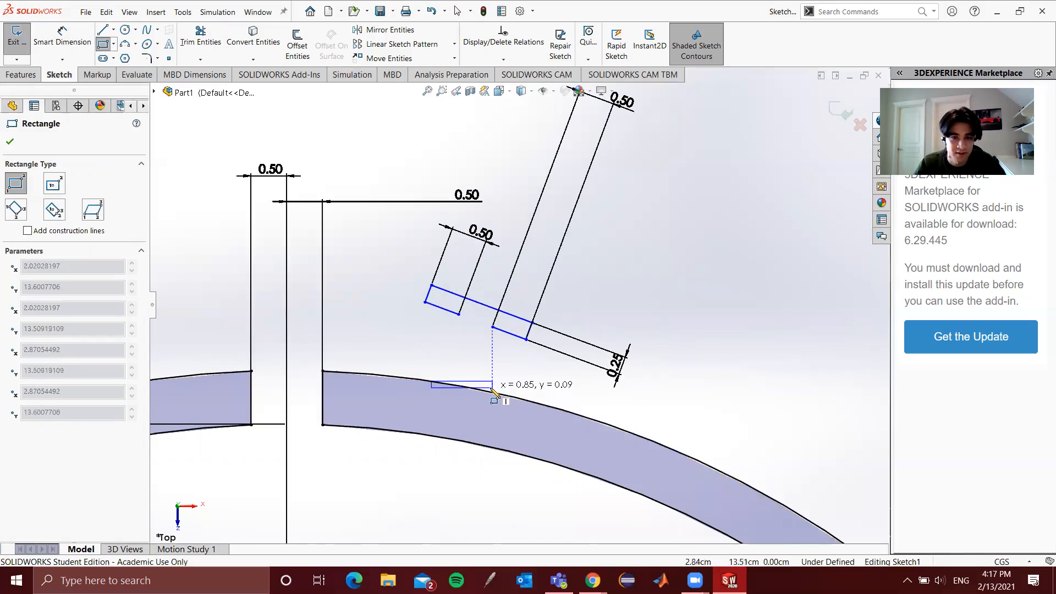
key(Escape)
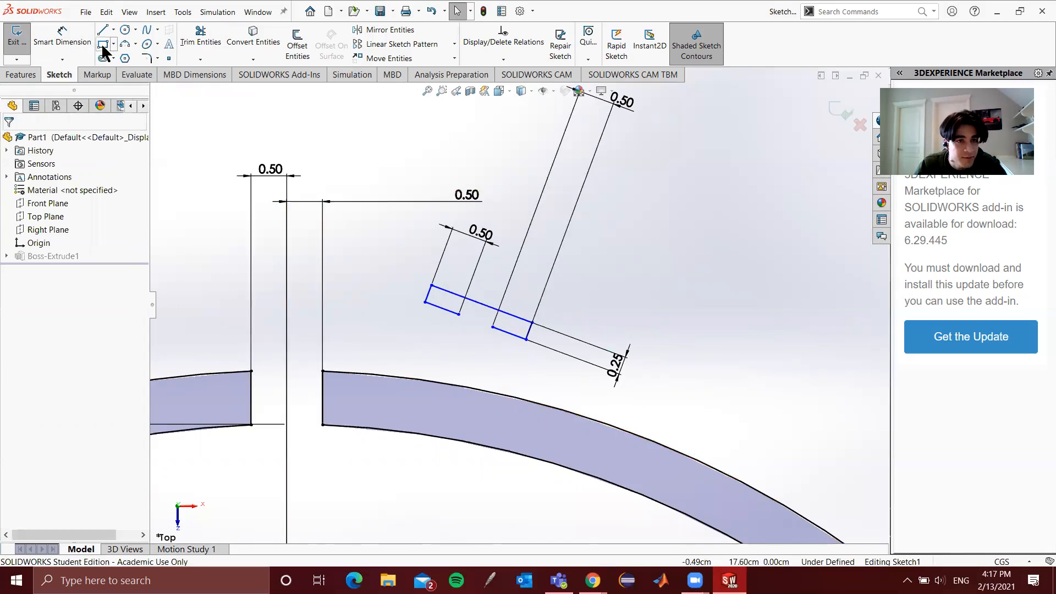
Draw a 3 point corner rectangle about 0.95 cm wide and 0.85 cm high standing on the ring's outer arc below the T head
click(102, 44)
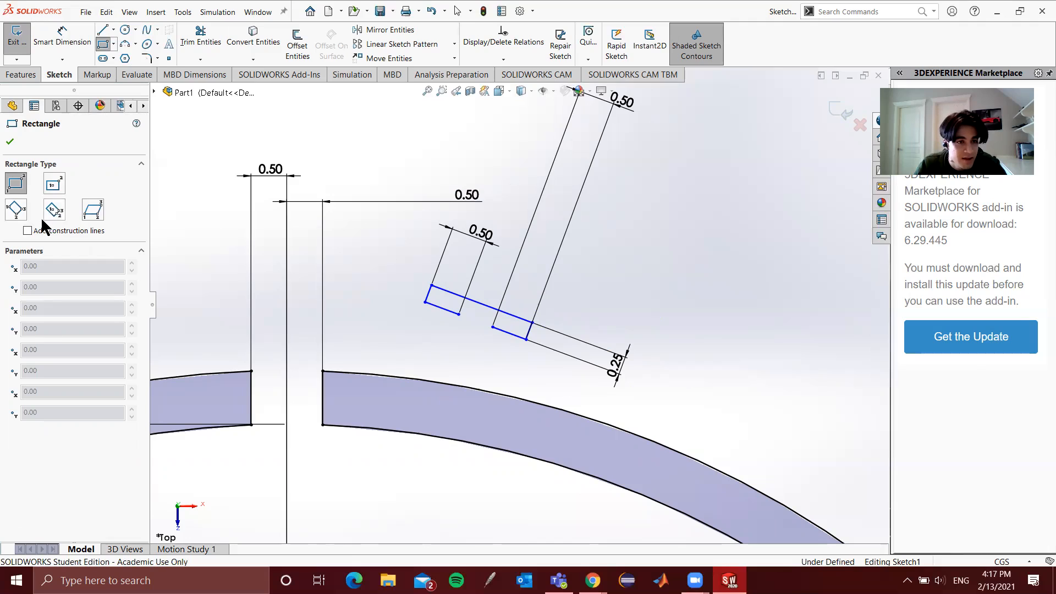
click(15, 209)
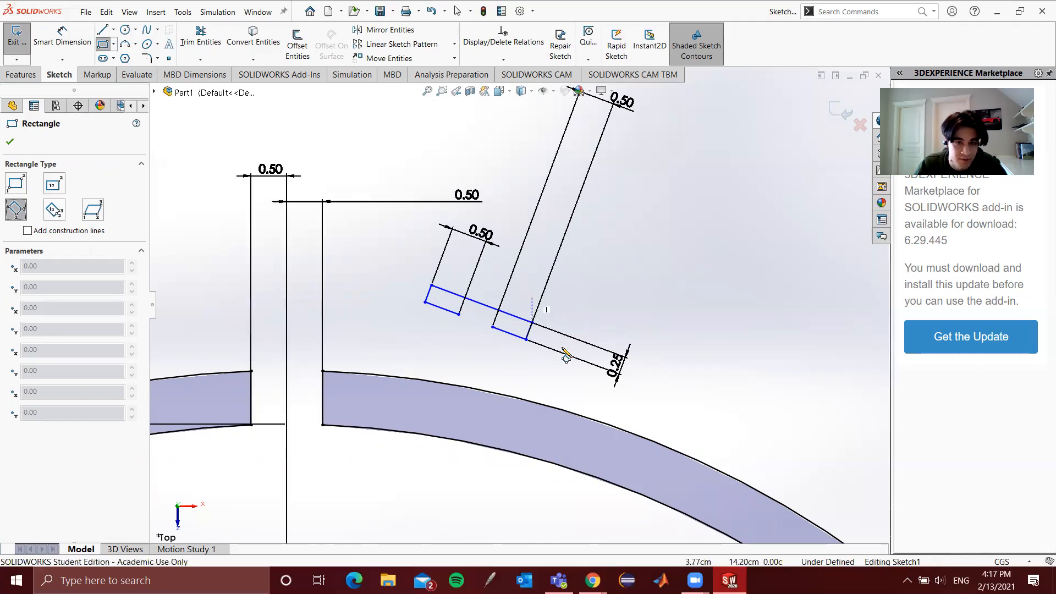
click(426, 380)
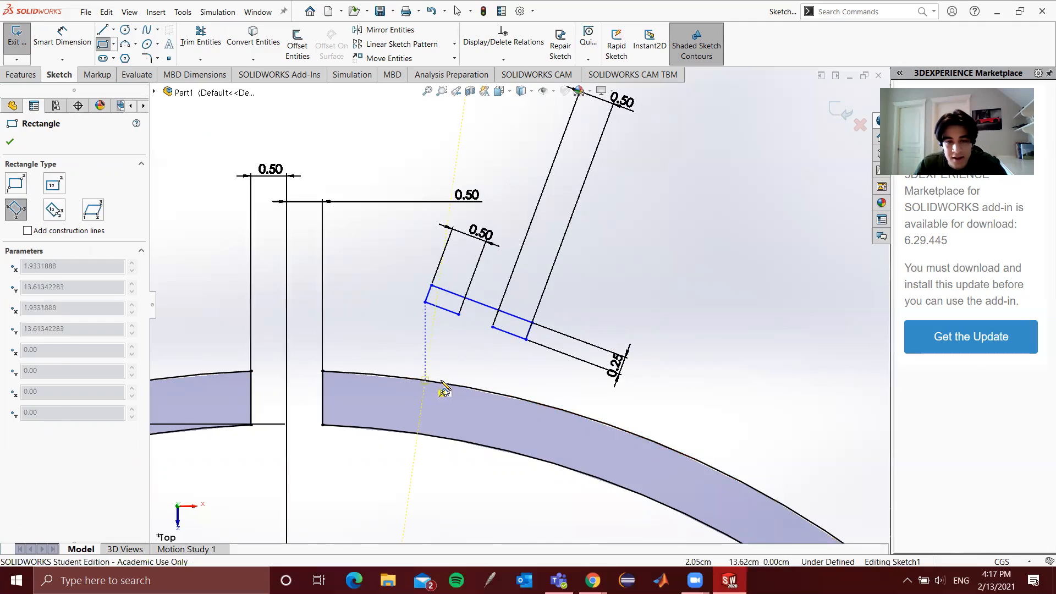
click(496, 394)
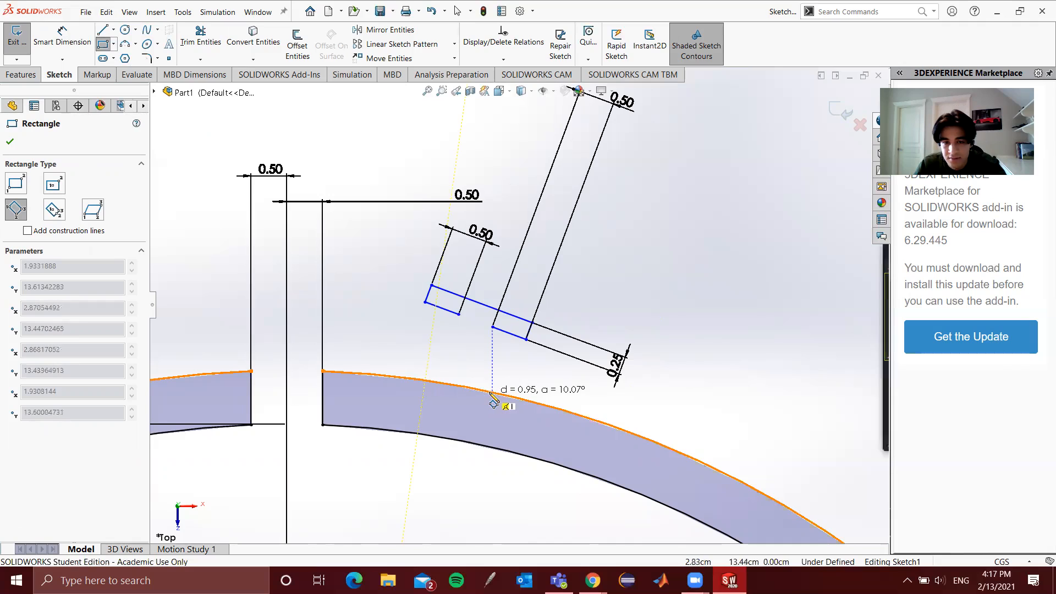
click(493, 393)
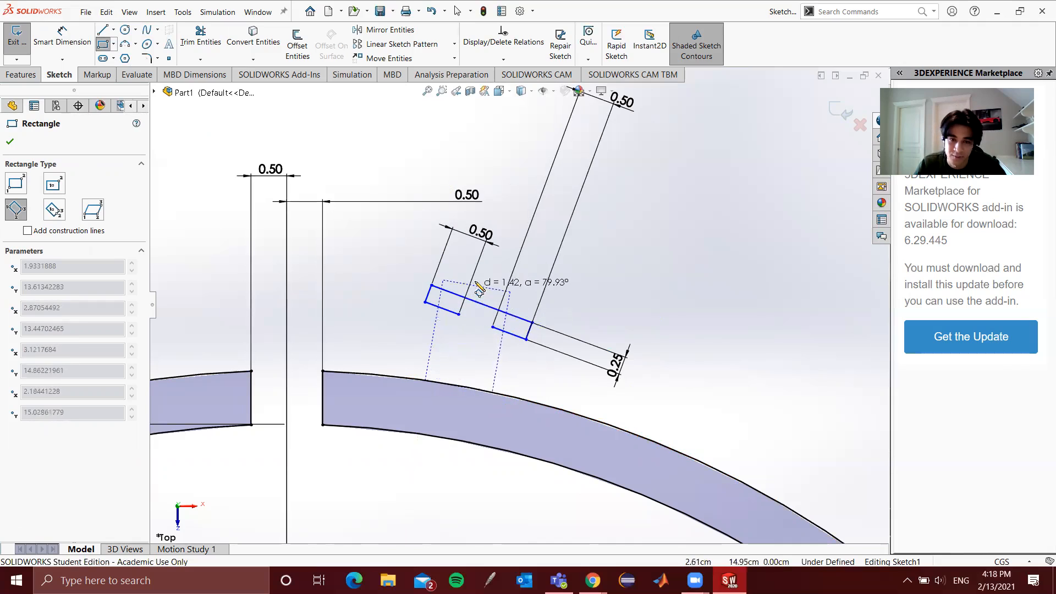
click(480, 337)
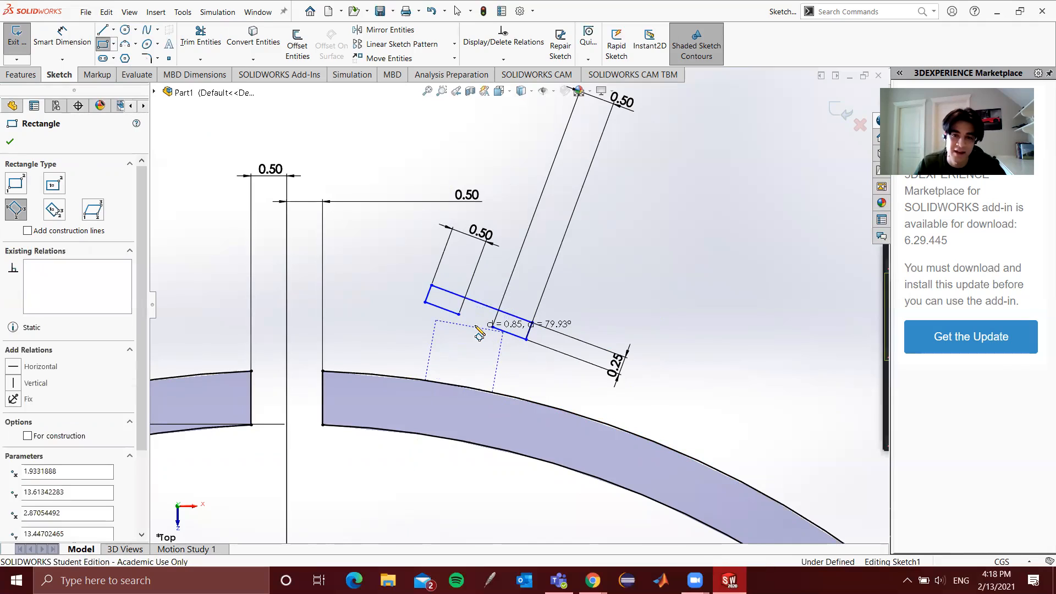
key(Escape)
scroll(459, 306, down, 4)
scroll(458, 307, down, 2)
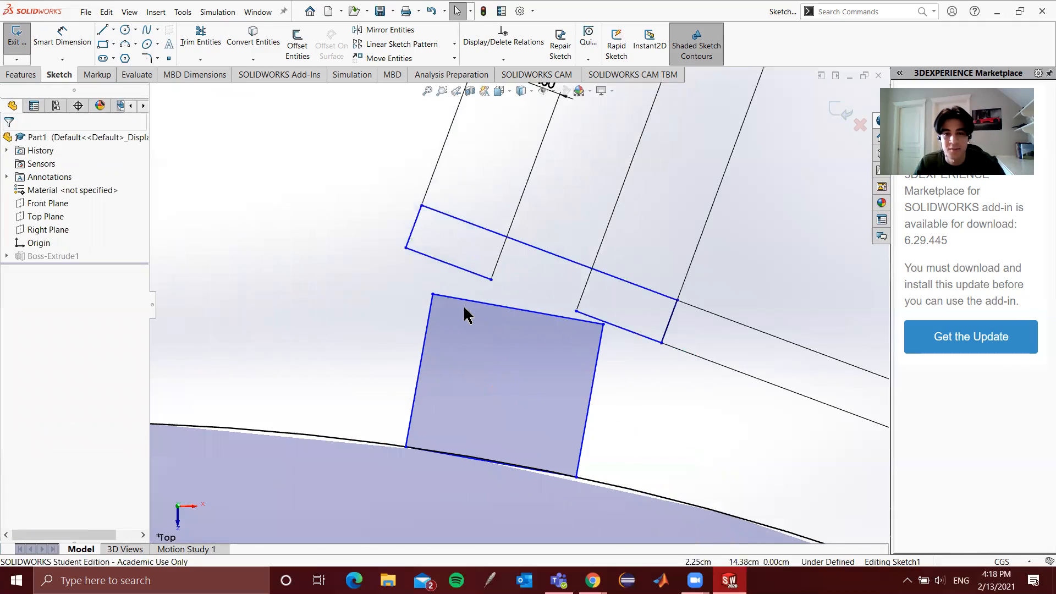
click(491, 280)
ctrl+click(433, 294)
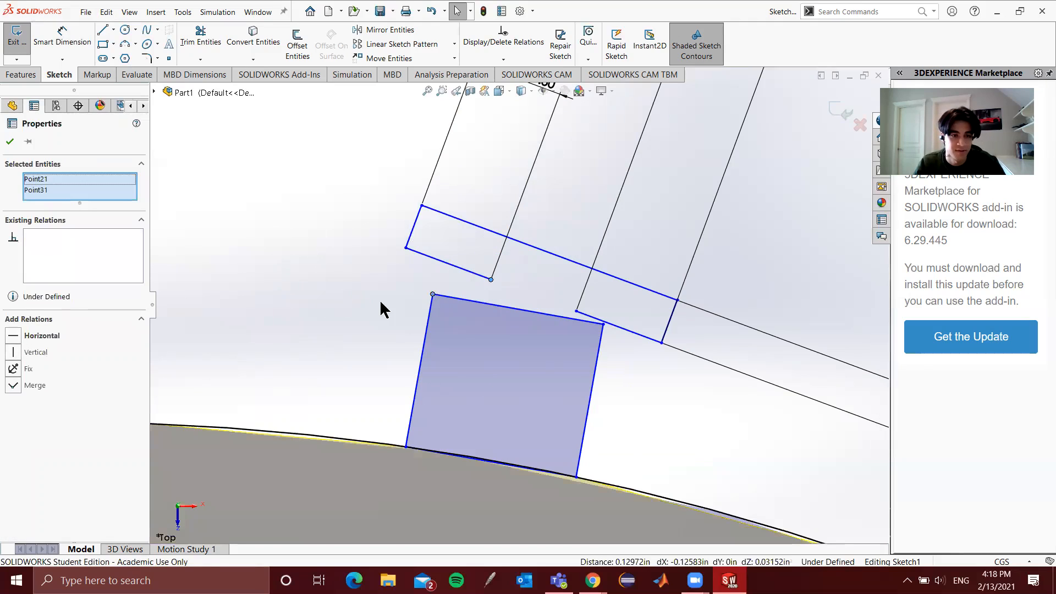
key(Escape)
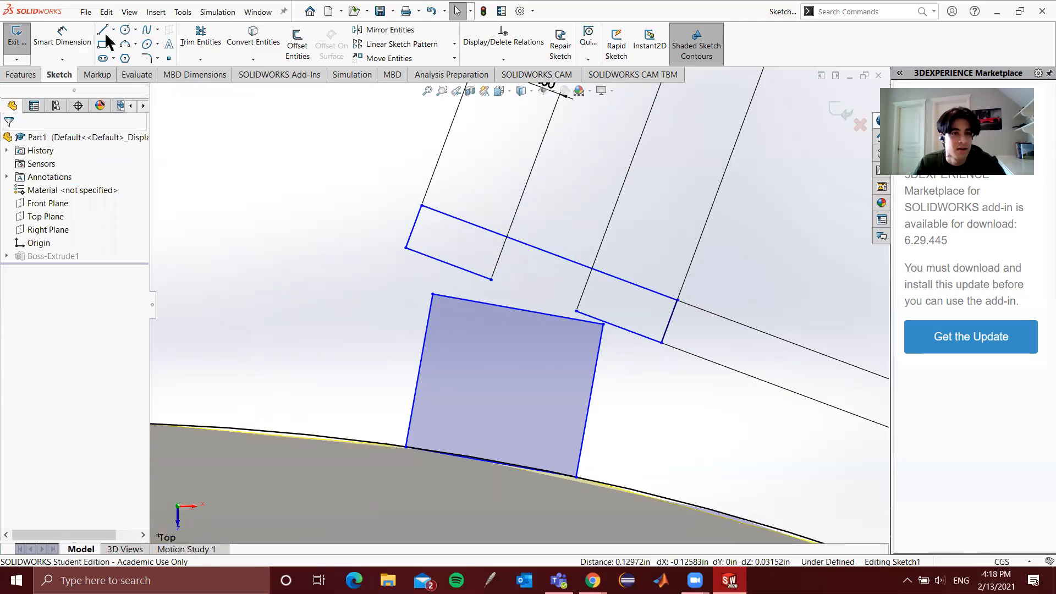
click(440, 261)
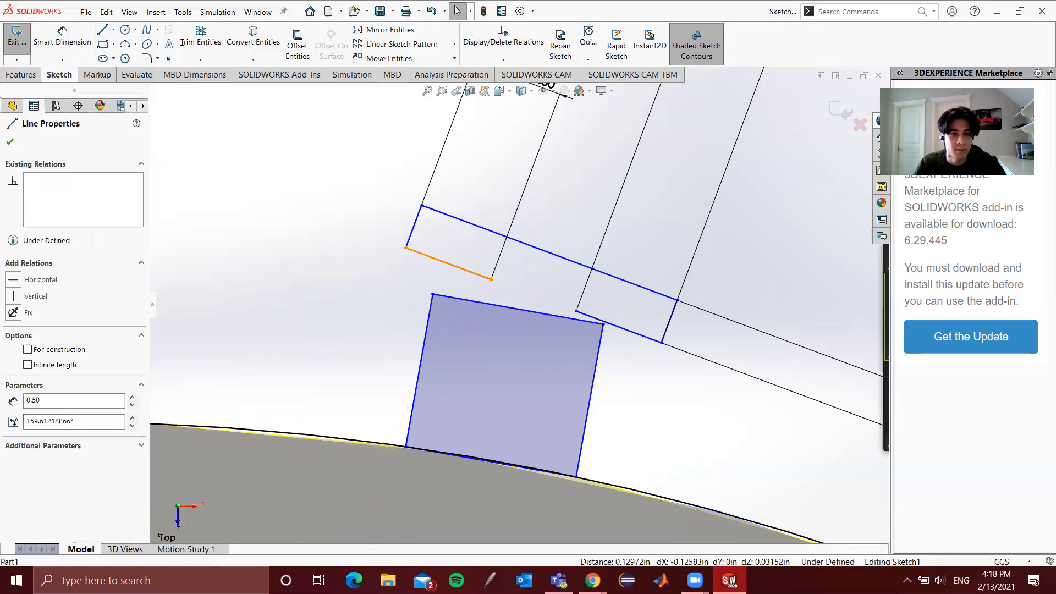
key(Escape)
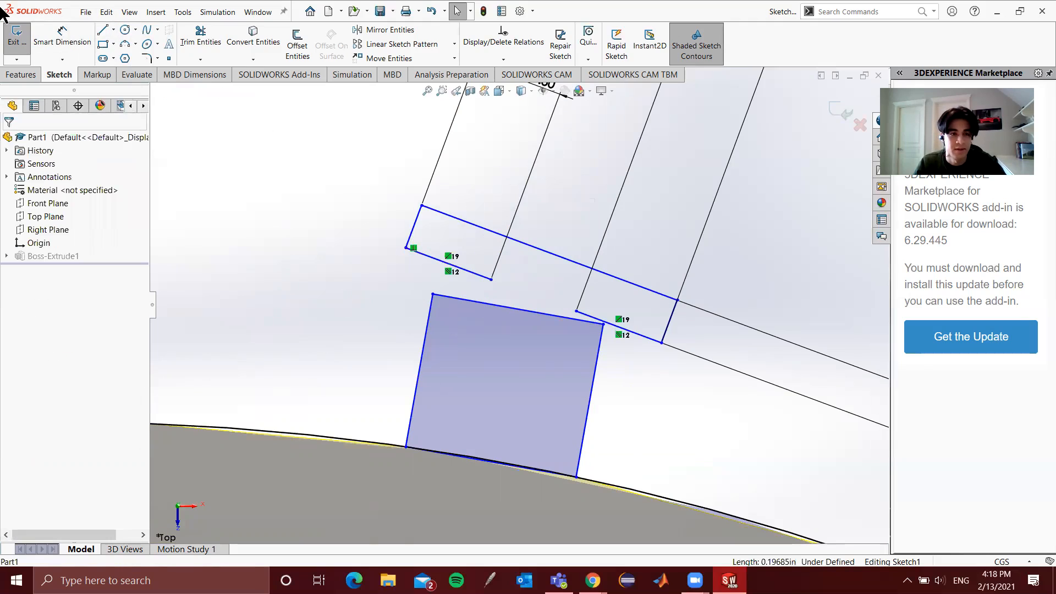
click(102, 44)
key(Escape)
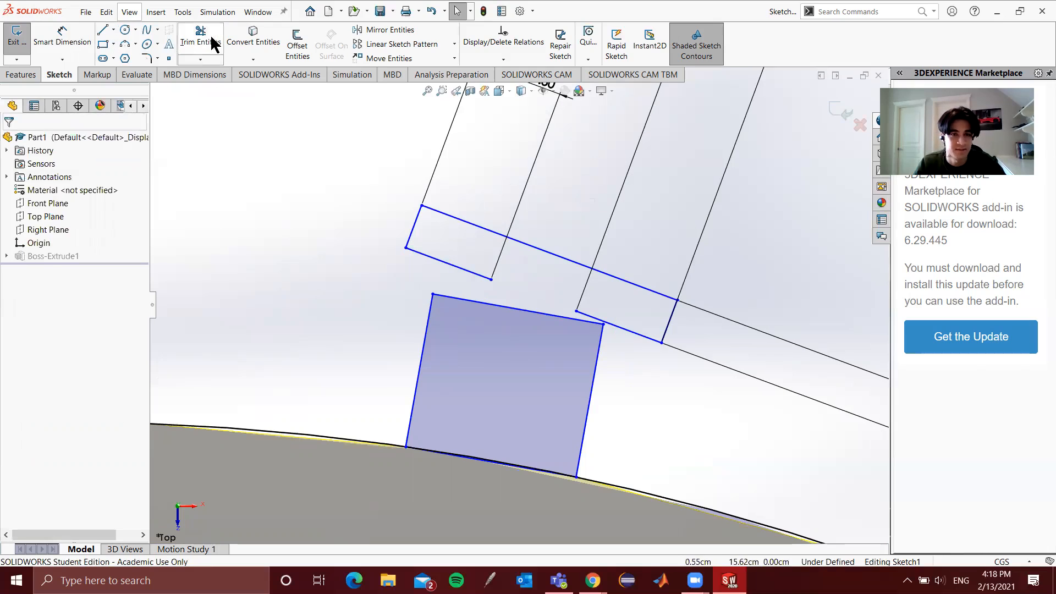
Trim away all remaining lines of the old T head above the new rectangle
click(213, 43)
mouse_move(683, 372)
mouse_down()
mouse_move(651, 299)
mouse_move(367, 259)
mouse_up()
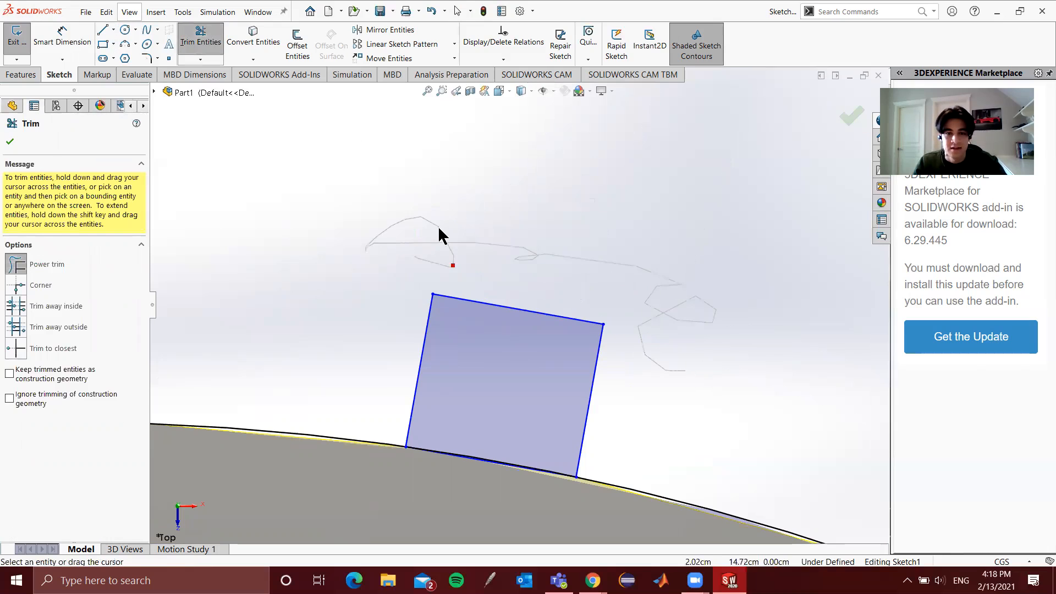
key(Escape)
click(102, 45)
click(359, 284)
key(Escape)
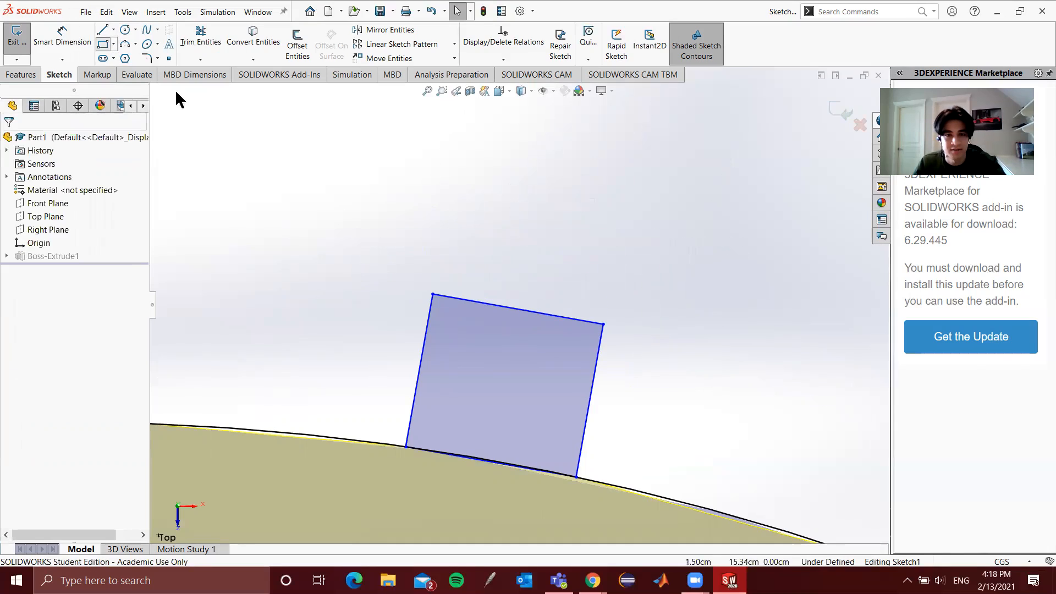
Draw a 3 point corner rectangle about 0.95 cm wide and 0.38 cm high on the top edge of the stem rectangle
key(Return)
click(16, 210)
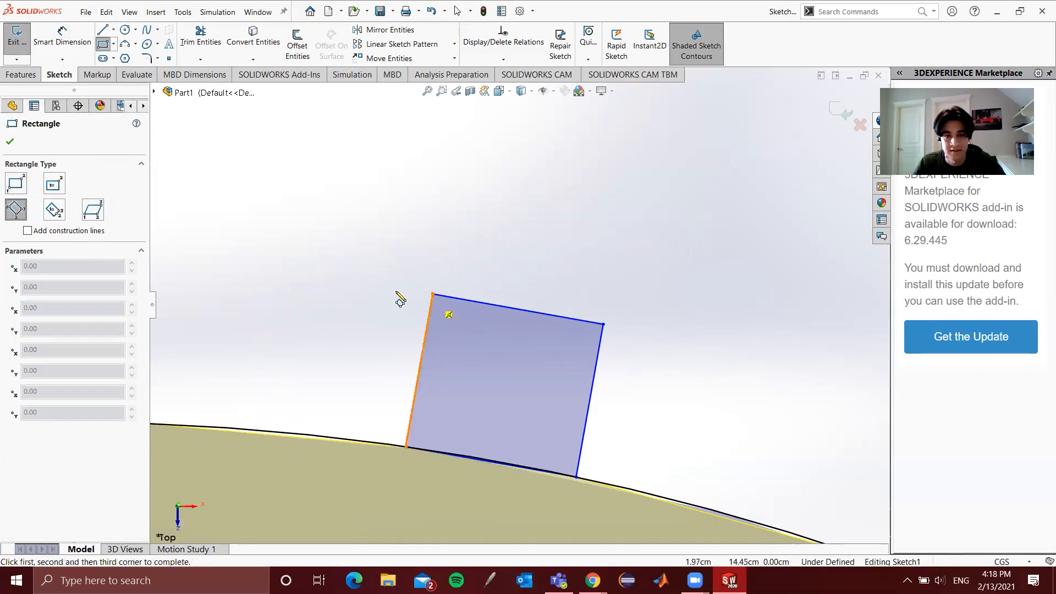
click(432, 295)
click(603, 325)
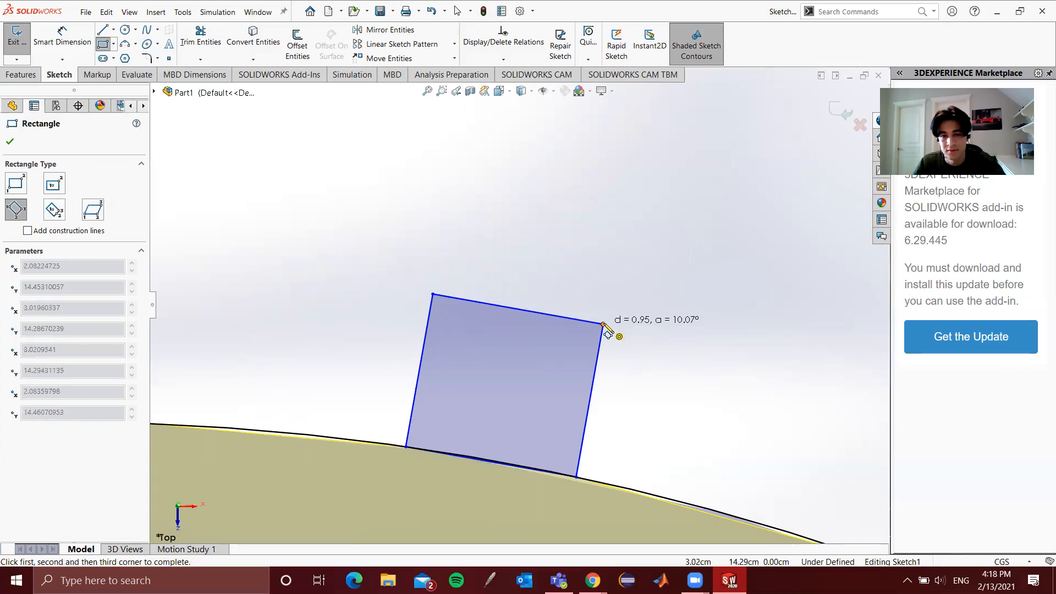
click(615, 256)
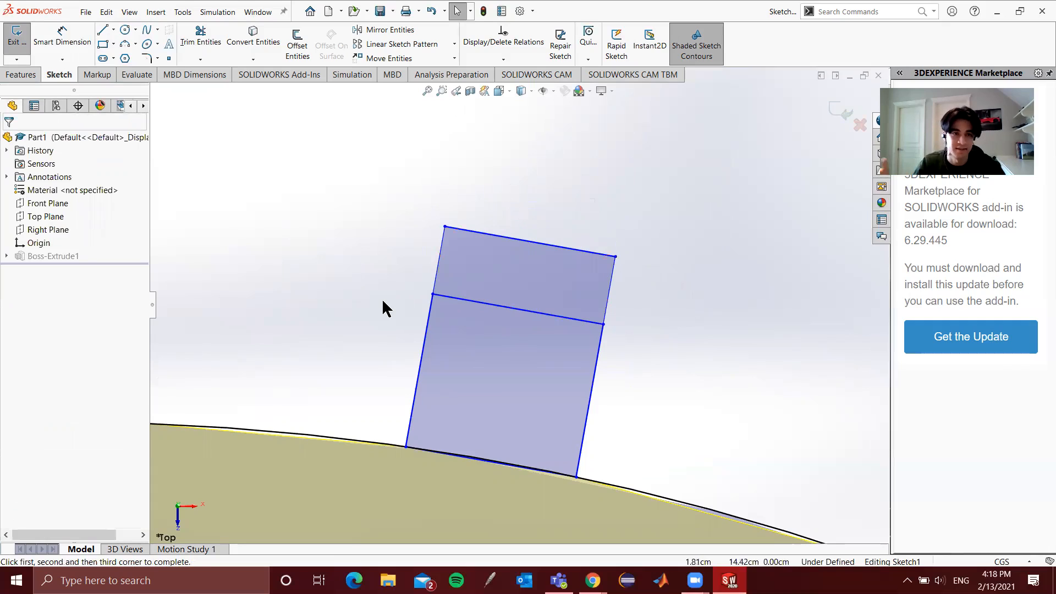
Draw three connected lines forming the T head's left arm, about 0.38 cm wide, from the upper rectangle's top-left corner to its bottom-left corner
click(103, 30)
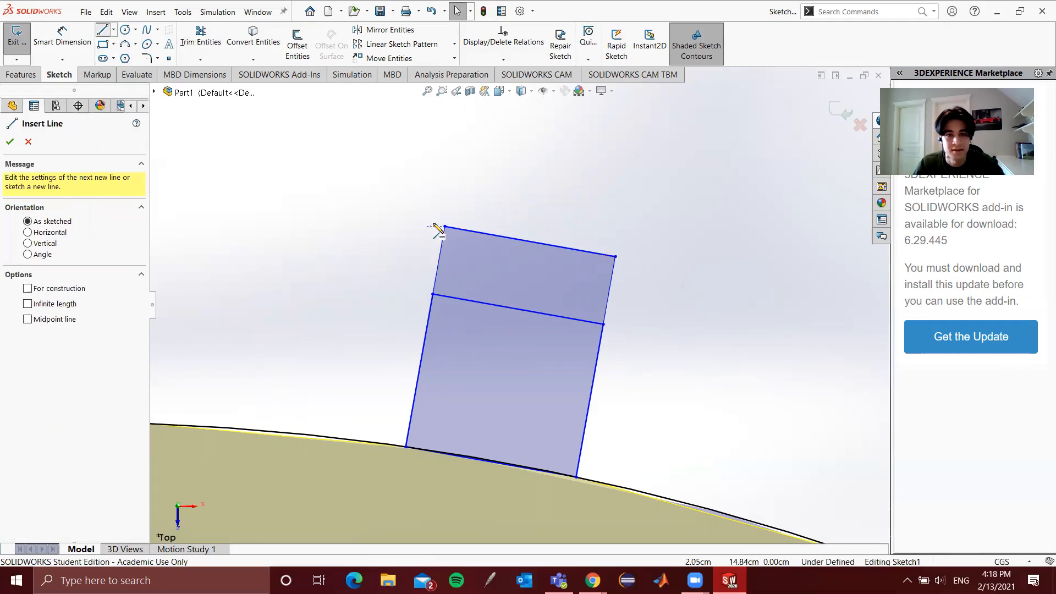
click(445, 227)
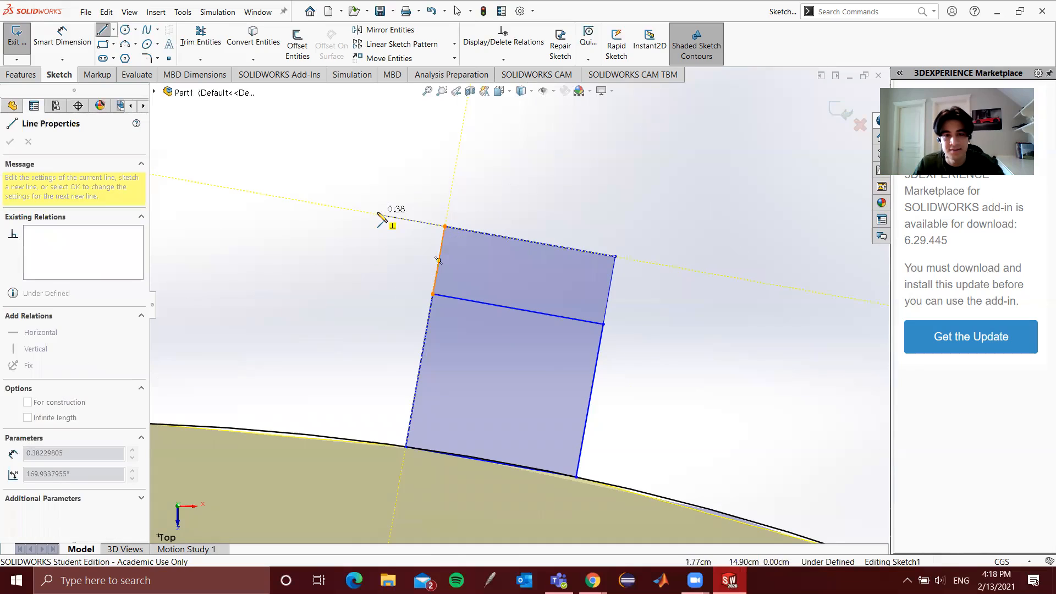
click(376, 214)
click(364, 282)
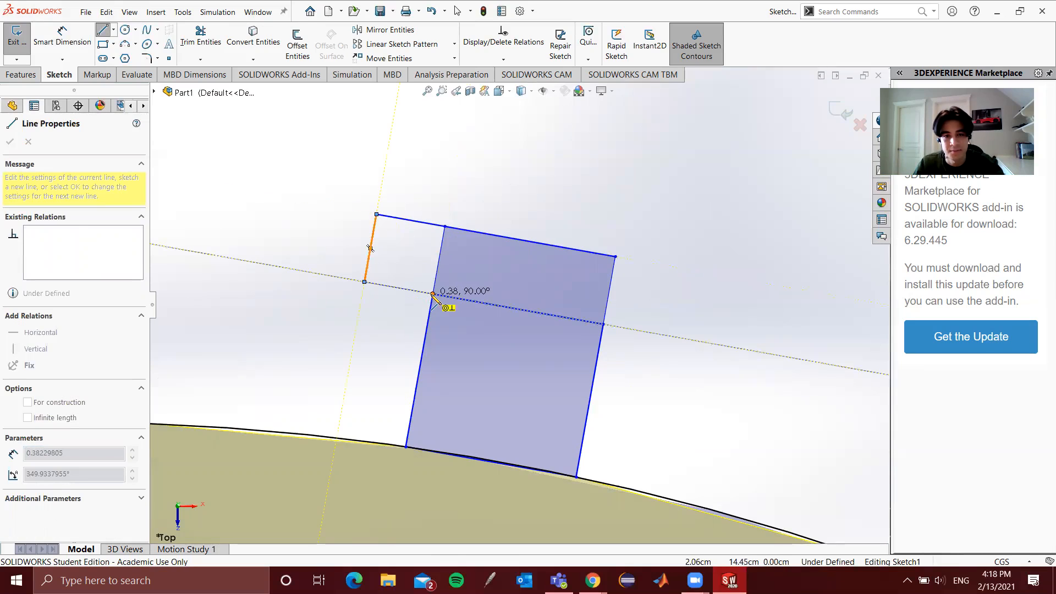
click(433, 294)
key(Escape)
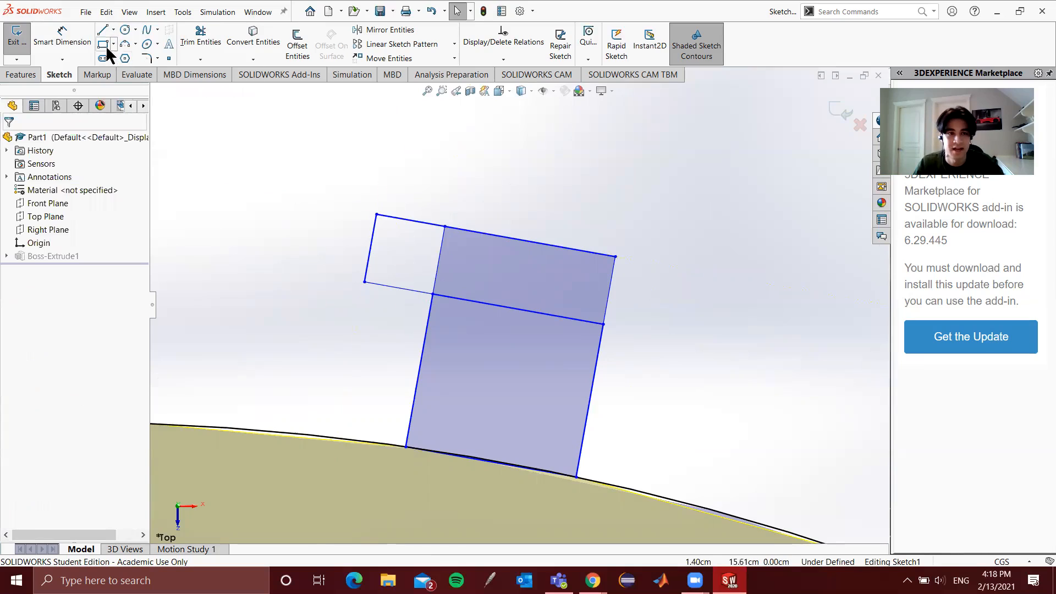
Draw three connected lines forming the T head's right arm, about 0.32 cm wide and 0.35 cm high, ending at the stem's upper-right corner
key(l)
click(616, 256)
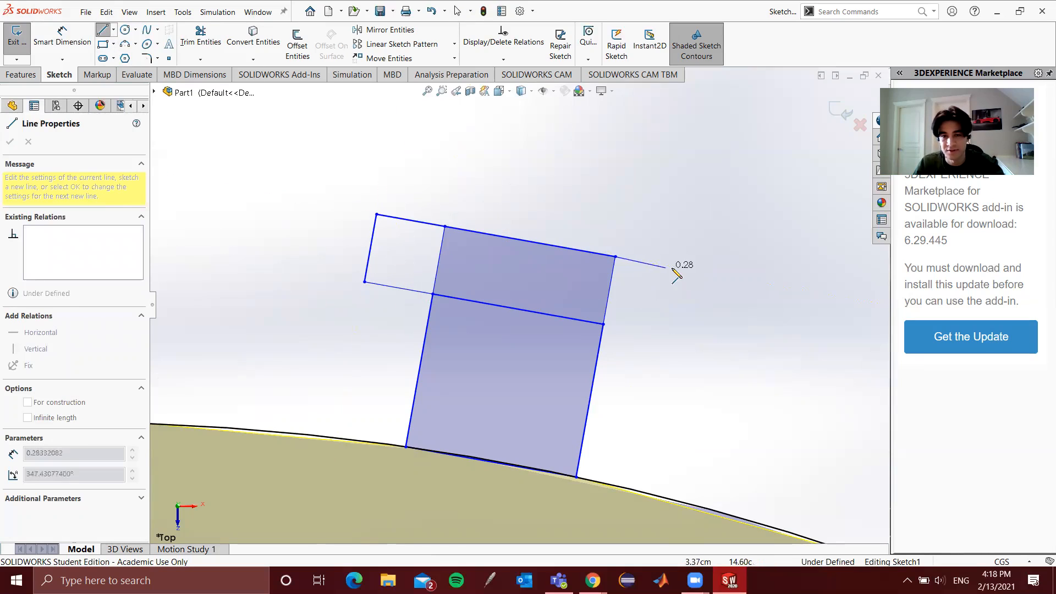
click(673, 269)
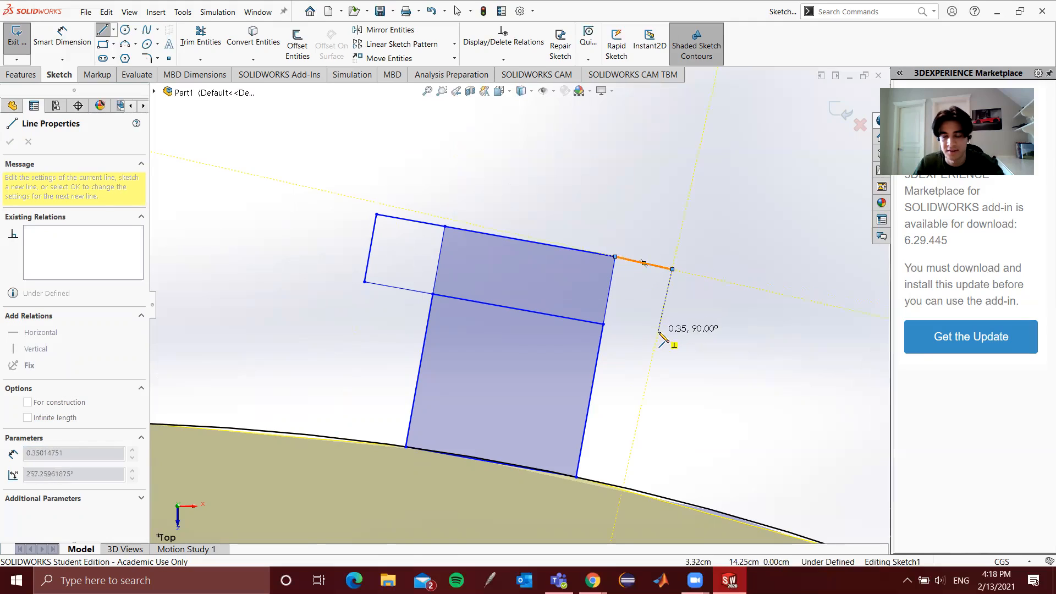
click(658, 331)
click(603, 324)
key(Escape)
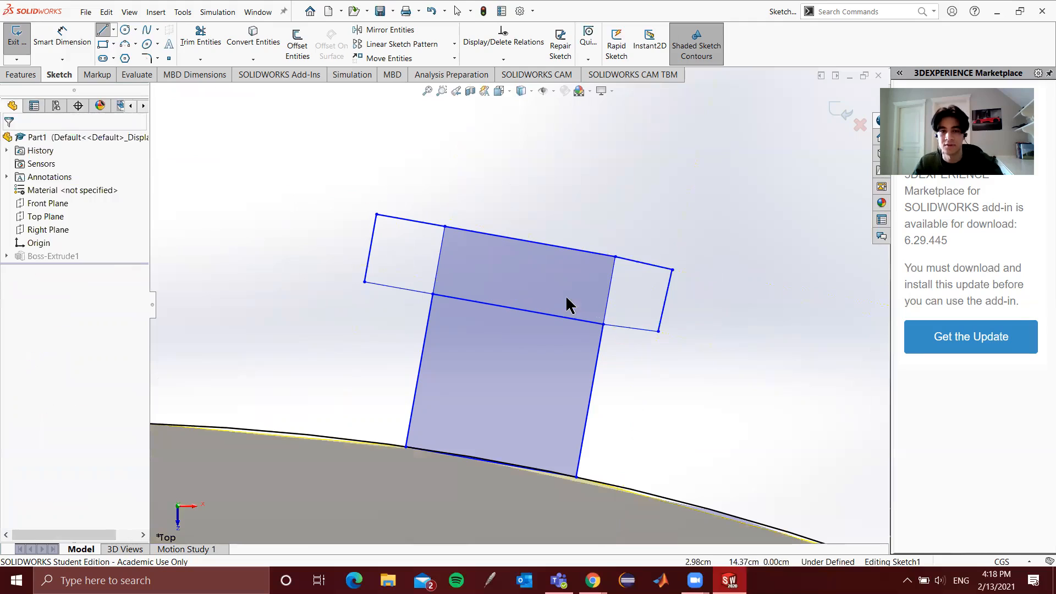
Make the right arm's top line collinear with the upper rectangle's top edge
click(641, 262)
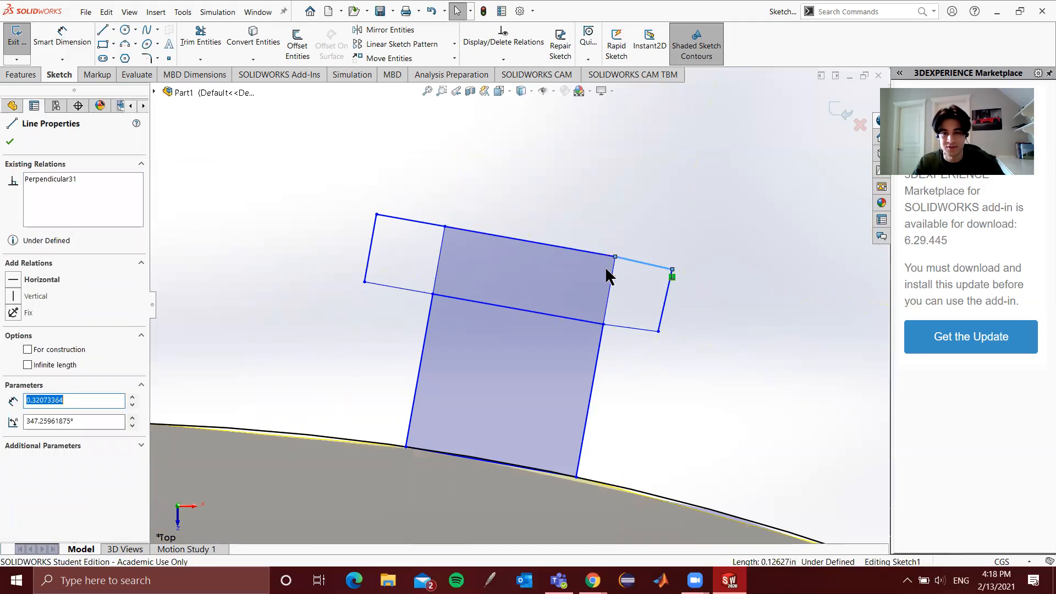
ctrl+click(584, 253)
click(37, 369)
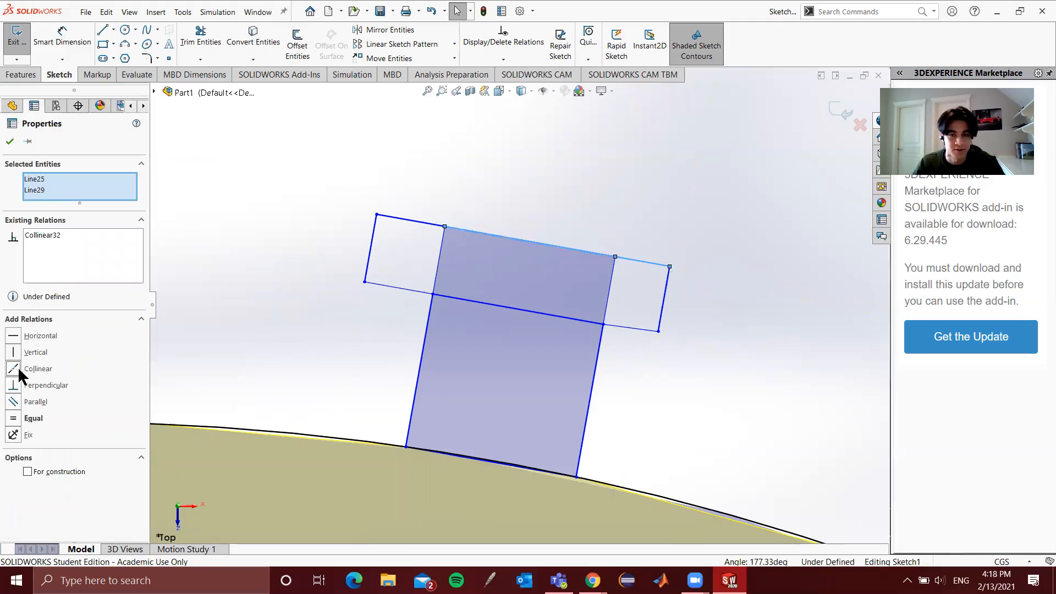
Make the right arm's bottom line perpendicular to its outer end line
click(649, 263)
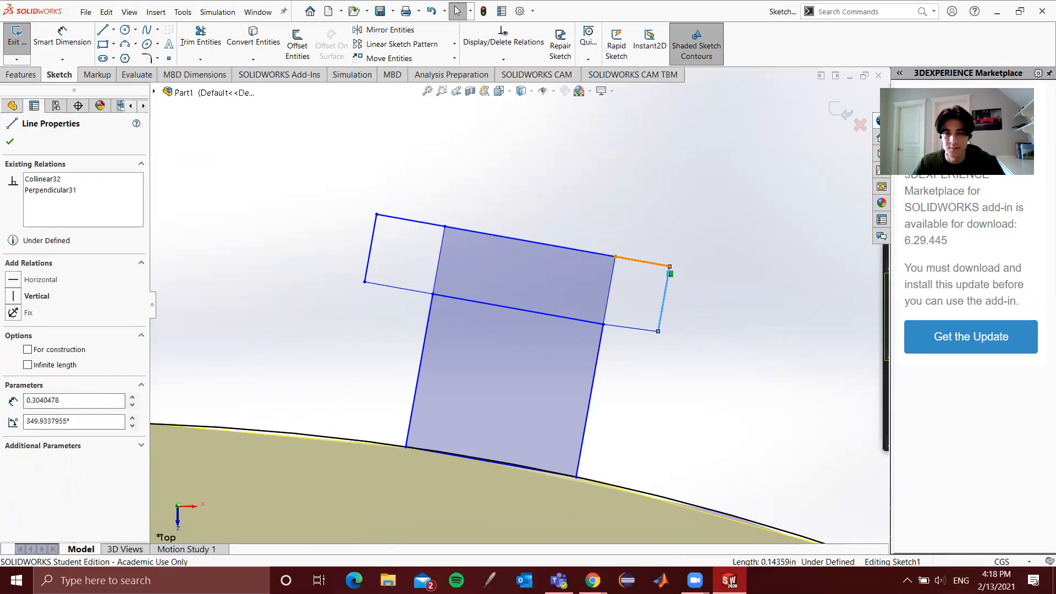
ctrl+click(668, 272)
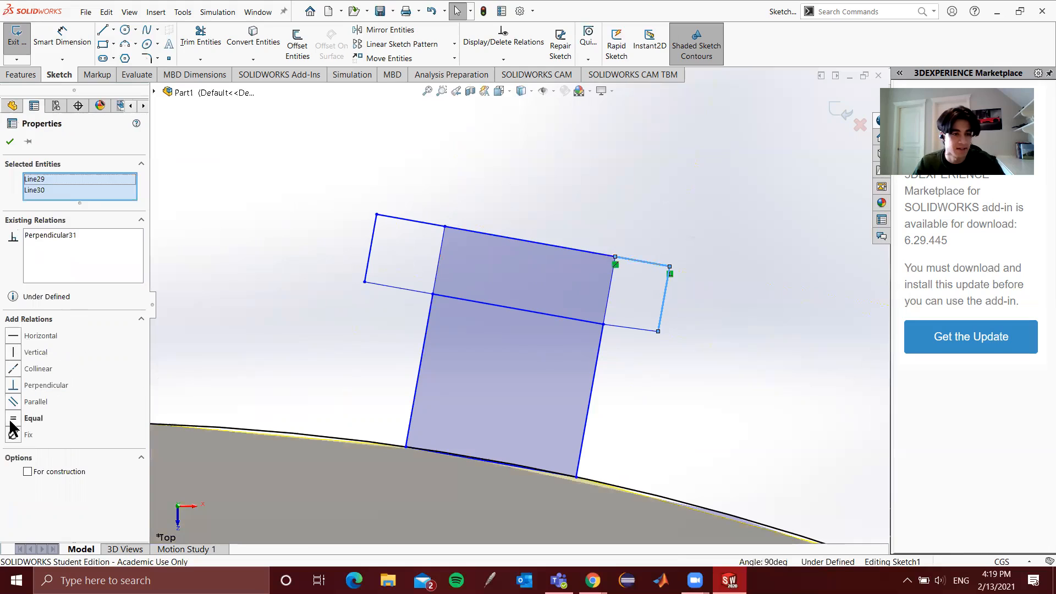
click(634, 328)
ctrl+click(660, 322)
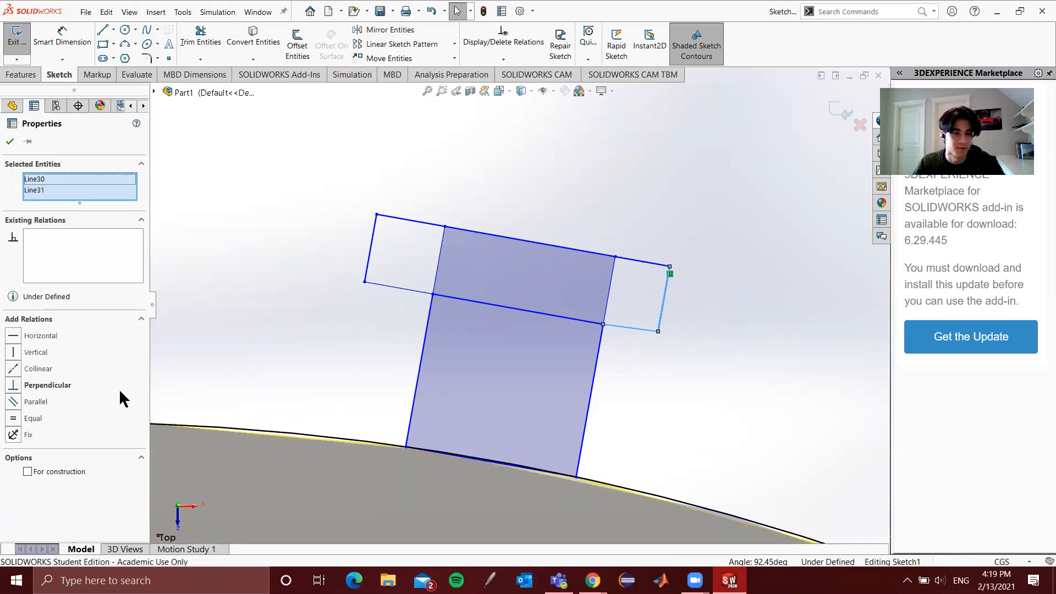
click(17, 386)
key(Escape)
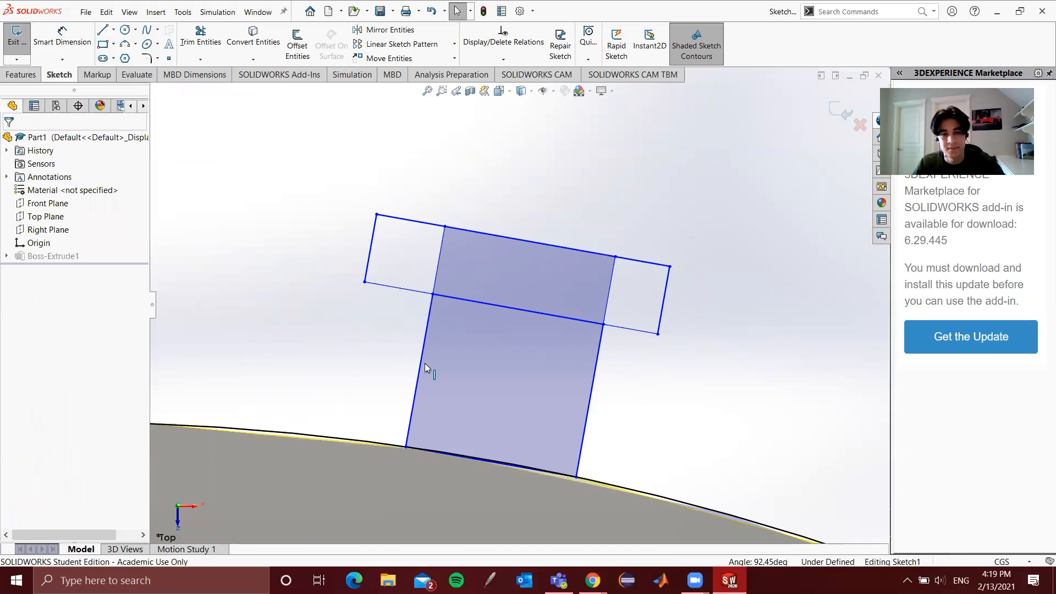
Dimension the bottom lines of the T head's left and right arms as 0.5 cm each
click(59, 47)
click(398, 289)
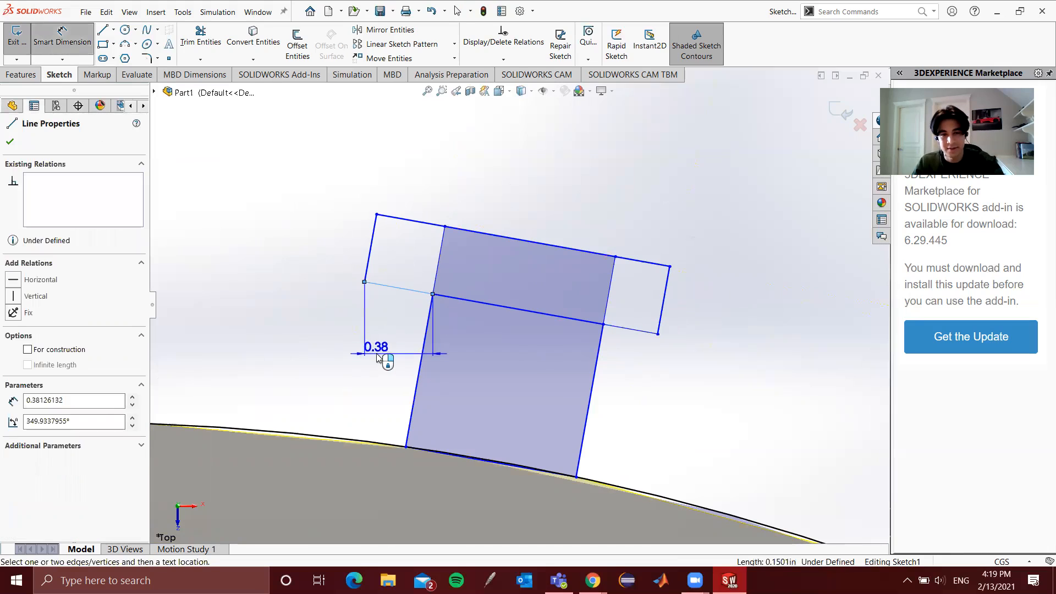
click(328, 384)
text(0.5)
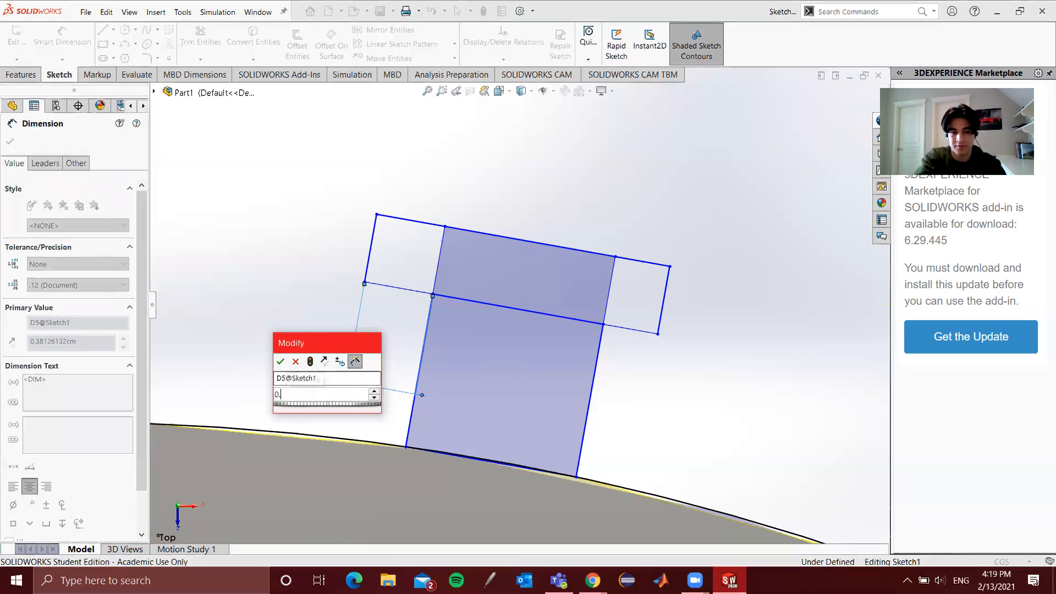
key(Return)
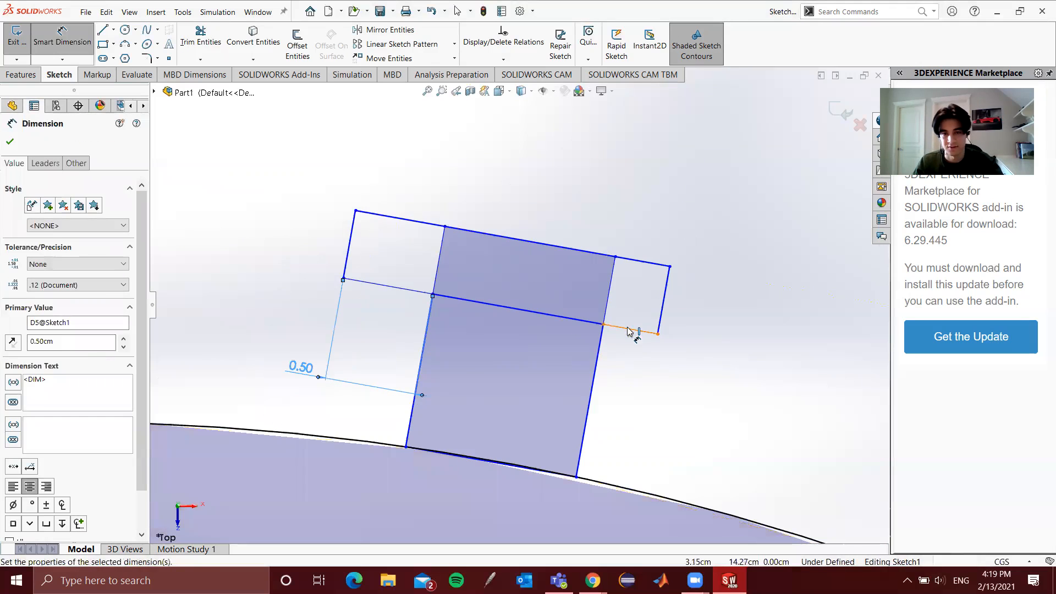
click(629, 330)
click(576, 412)
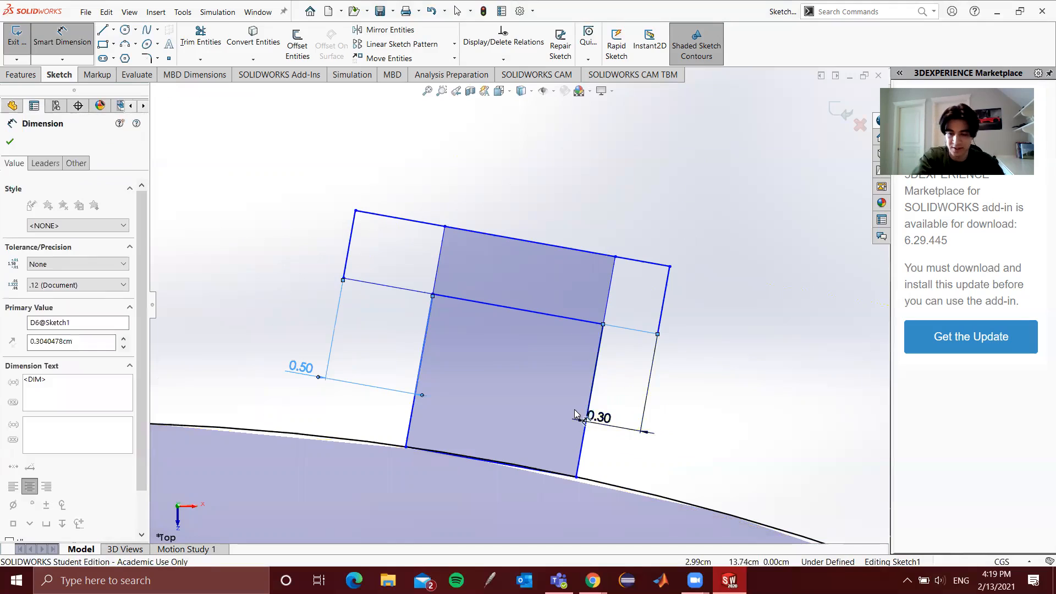
text(0.5)
key(Return)
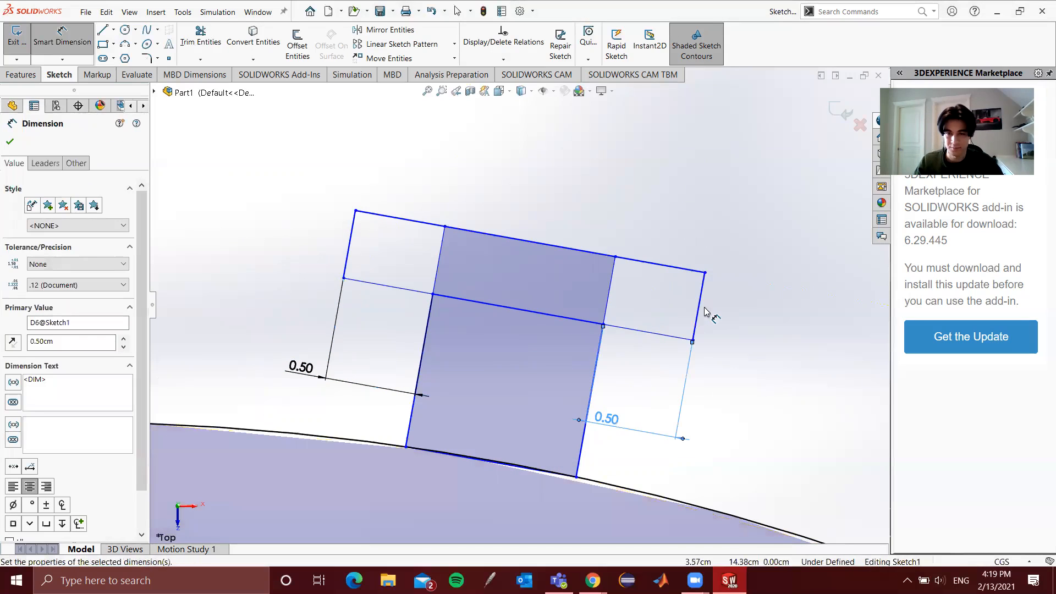
Dimension the outer end line of the T head's right arm as 0.3 cm
click(698, 311)
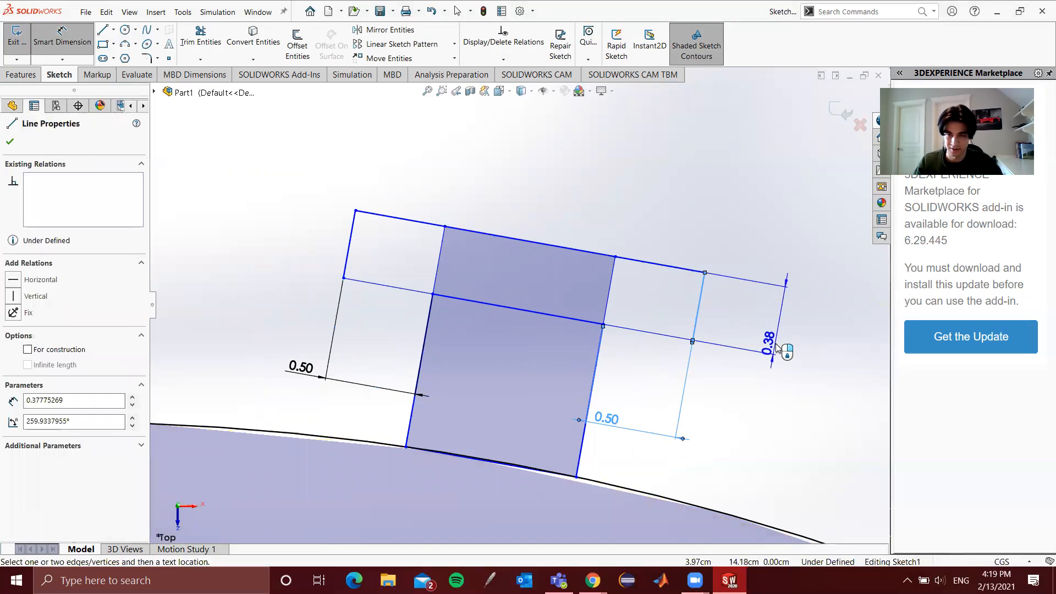
click(778, 345)
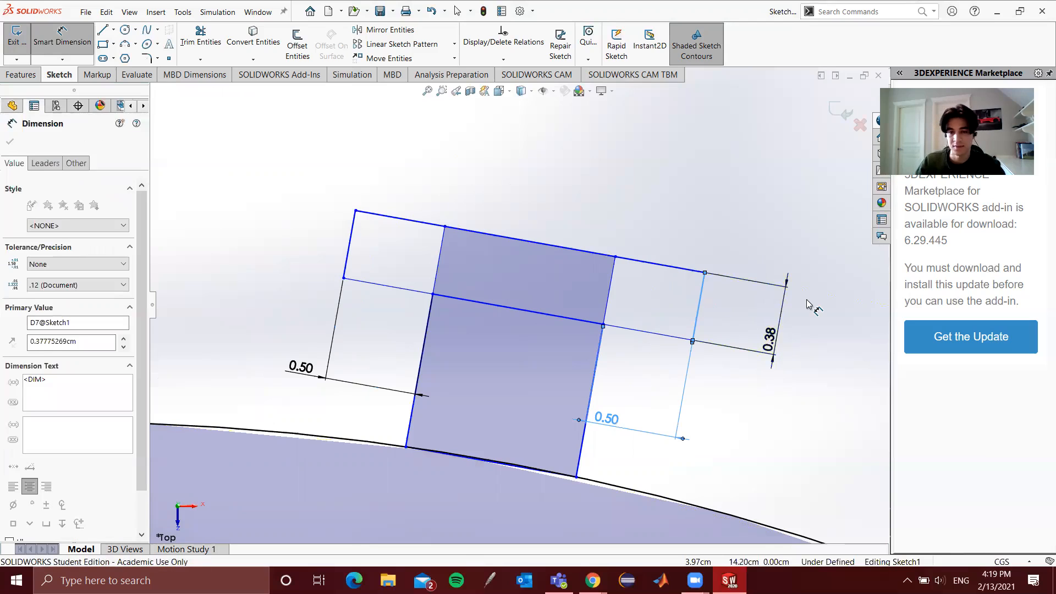
text(0.3)
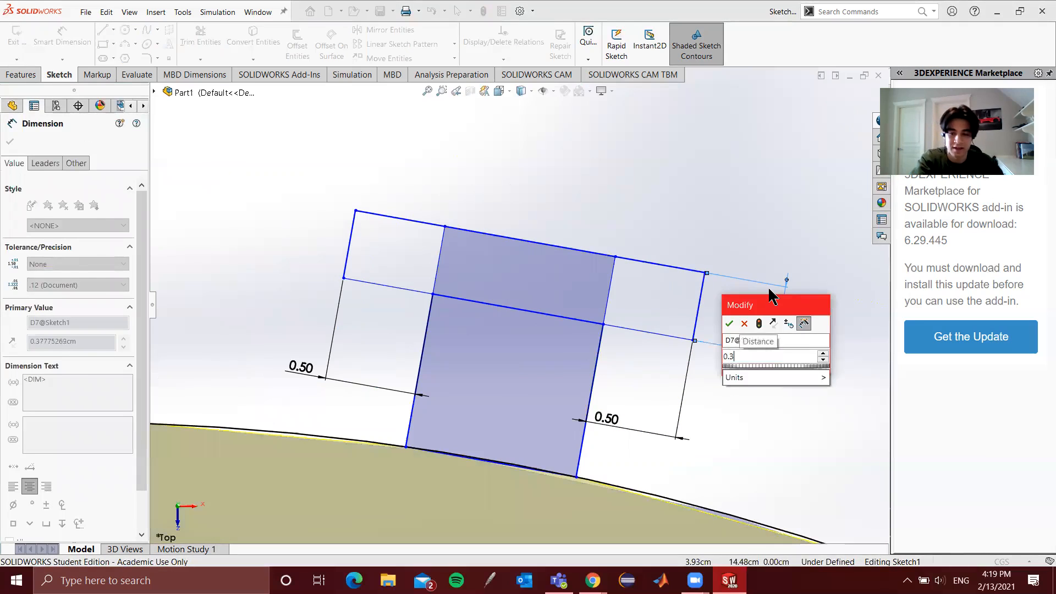
key(Return)
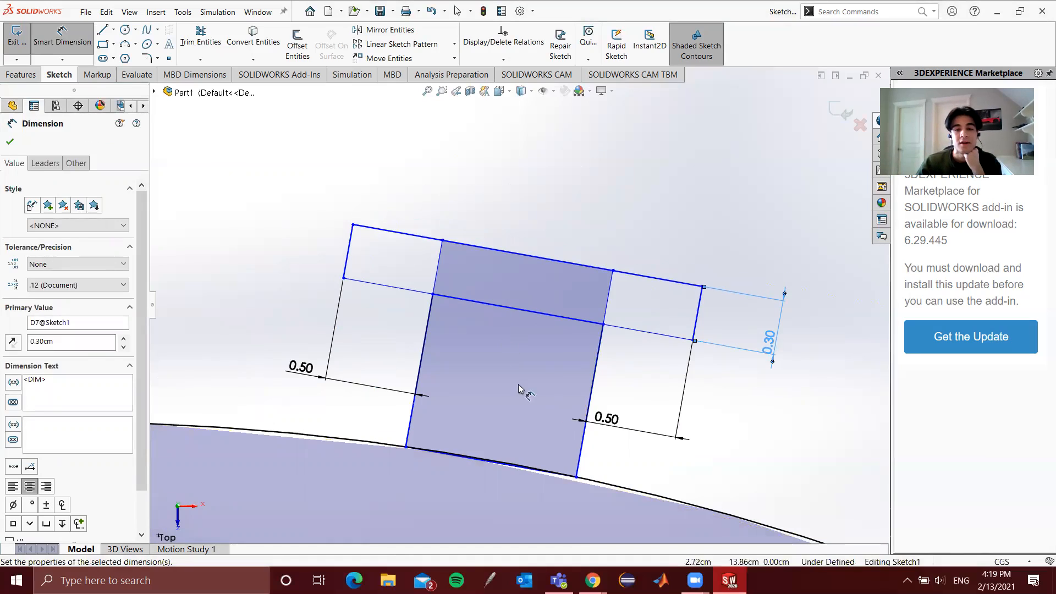
Dimension the T stem's left side as 0.5 cm and the distance between its two side lines as 0.5 cm
click(422, 364)
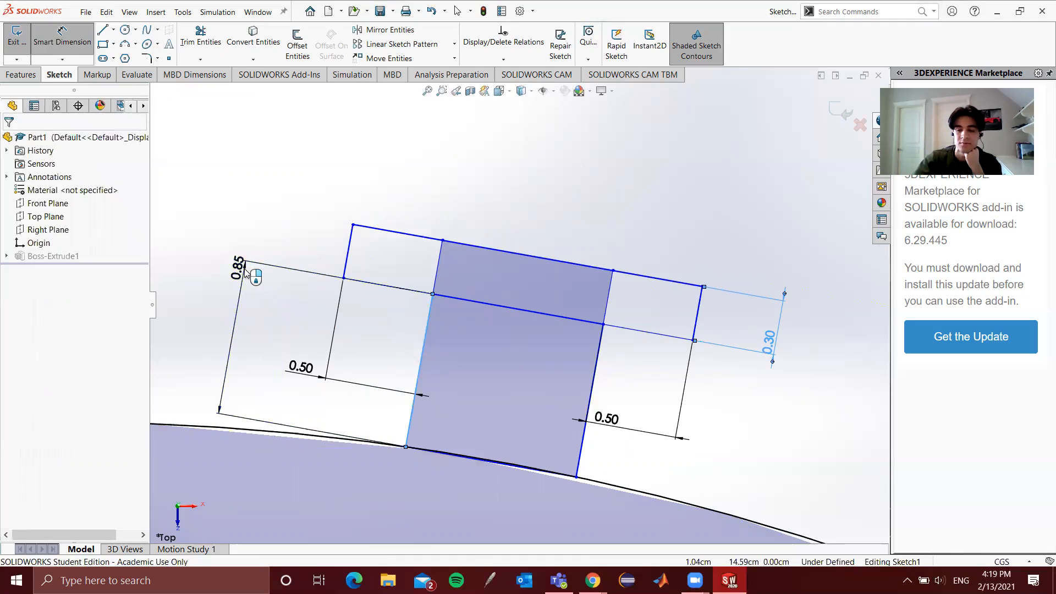
click(246, 272)
key(Return)
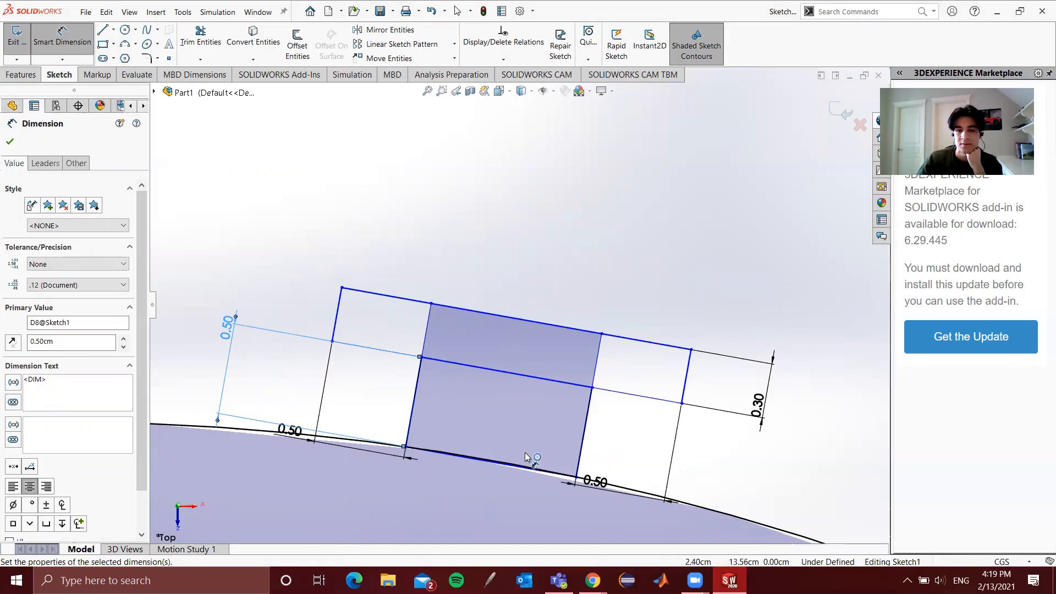
click(585, 446)
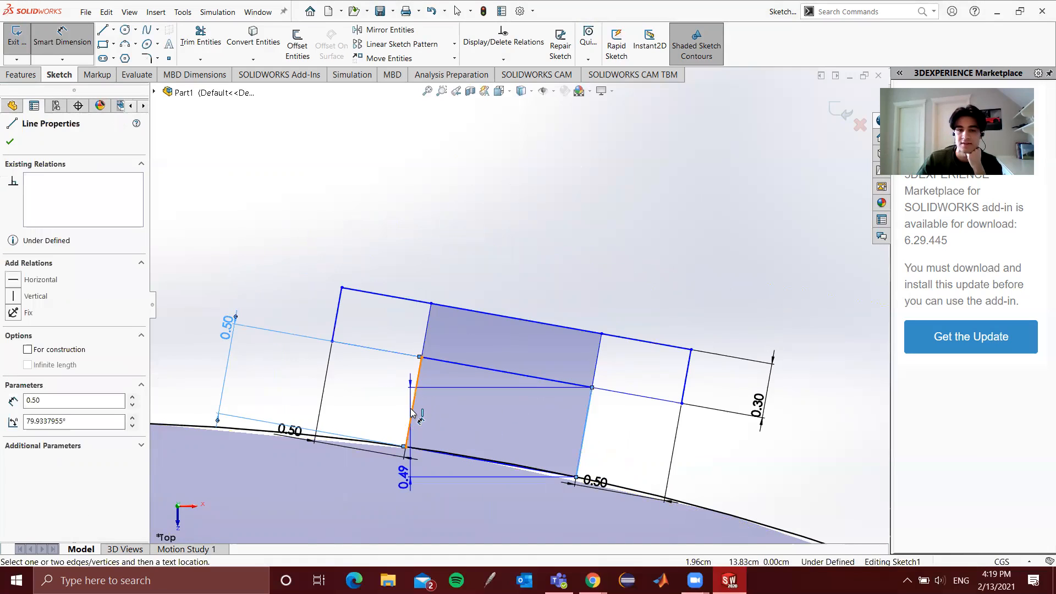
click(555, 188)
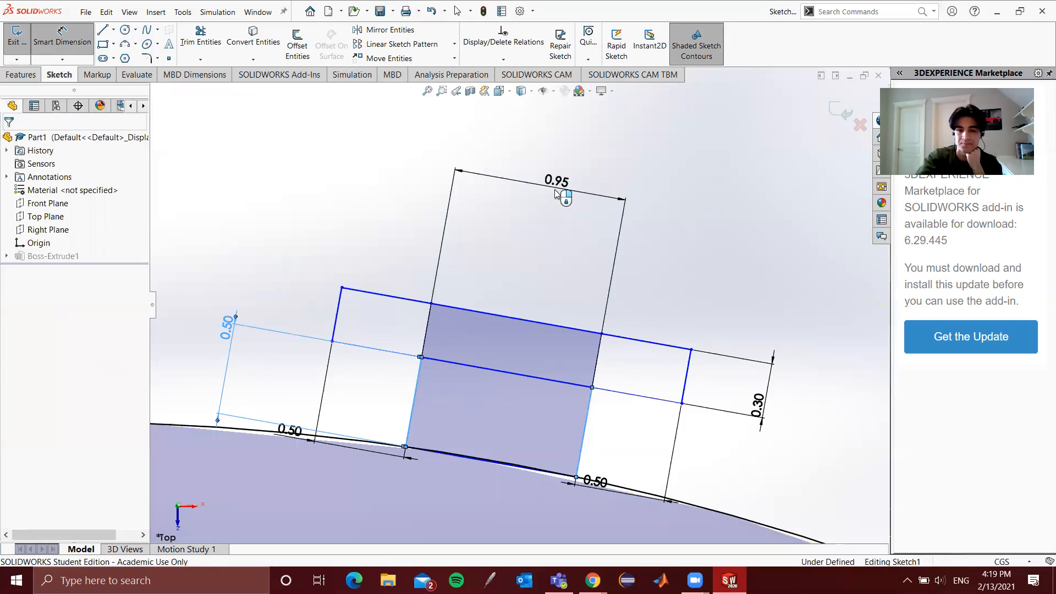
text(0.5)
key(Return)
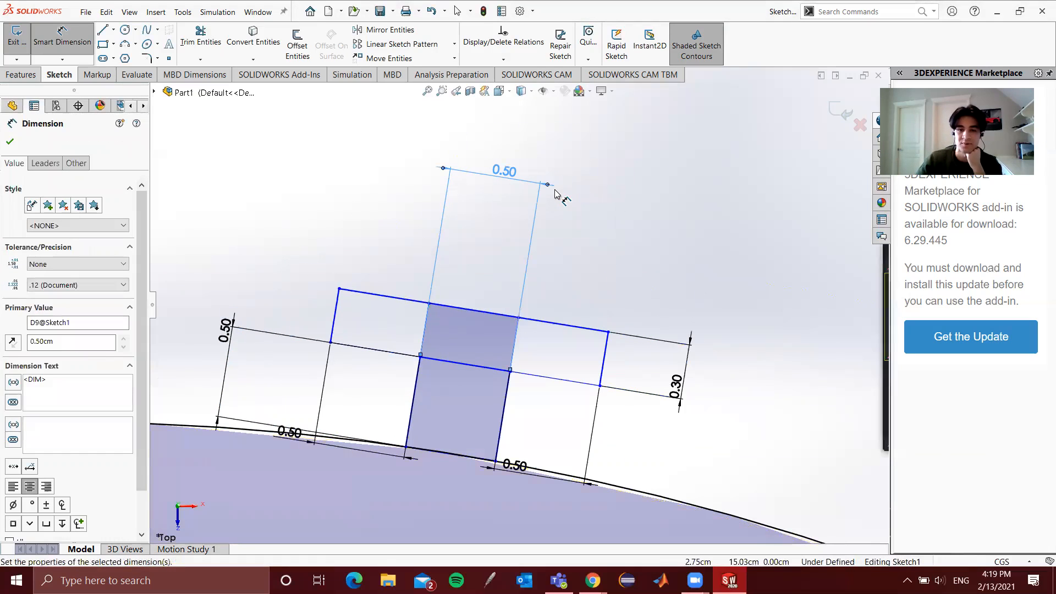
Trim away the interior lines where the T's stem and both arms meet, merging the head and stem into one outline
scroll(459, 320, down, 2)
scroll(465, 426, up, 4)
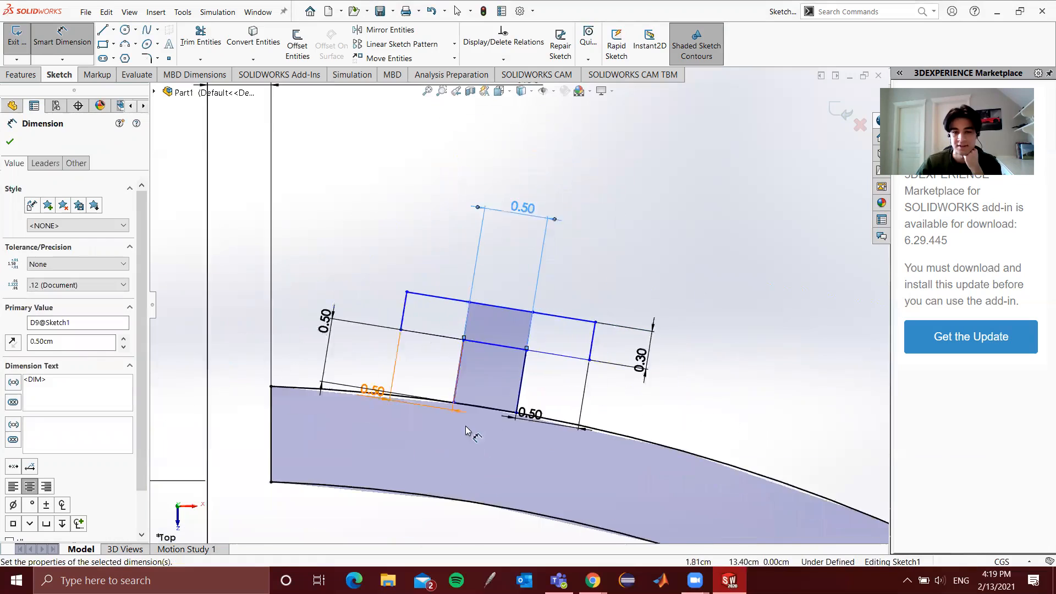
scroll(466, 429, down, 4)
scroll(483, 382, up, 7)
scroll(513, 221, down, 4)
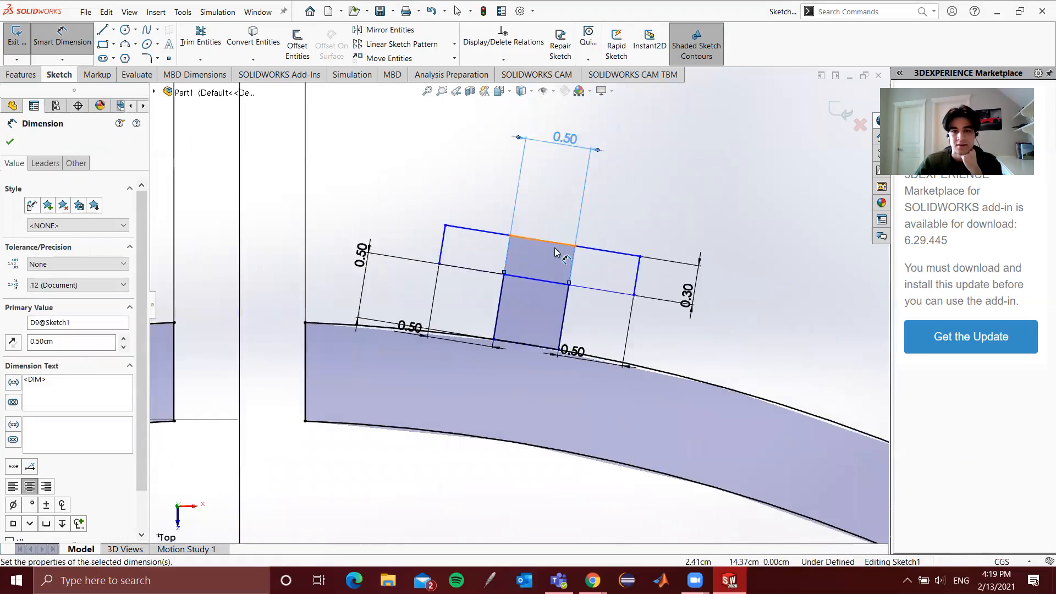
click(205, 40)
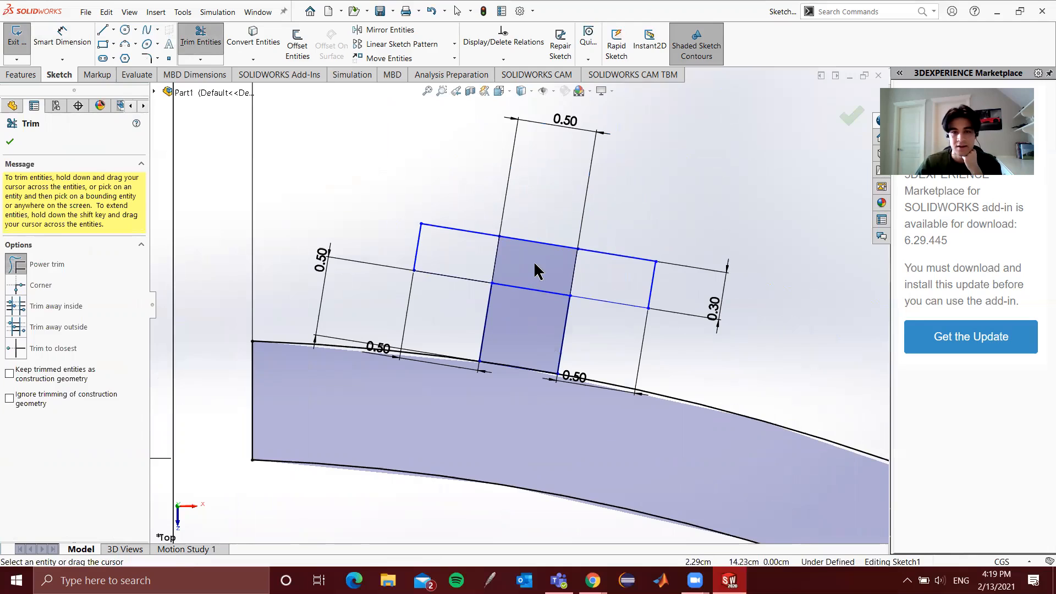
right_click(613, 276)
click(656, 173)
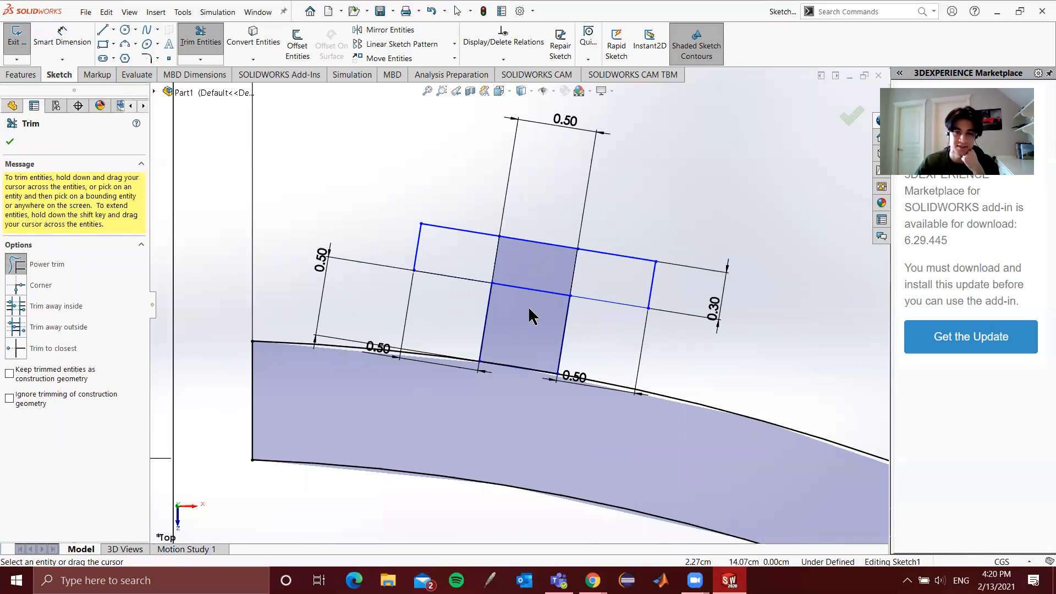
drag(472, 271, 582, 304)
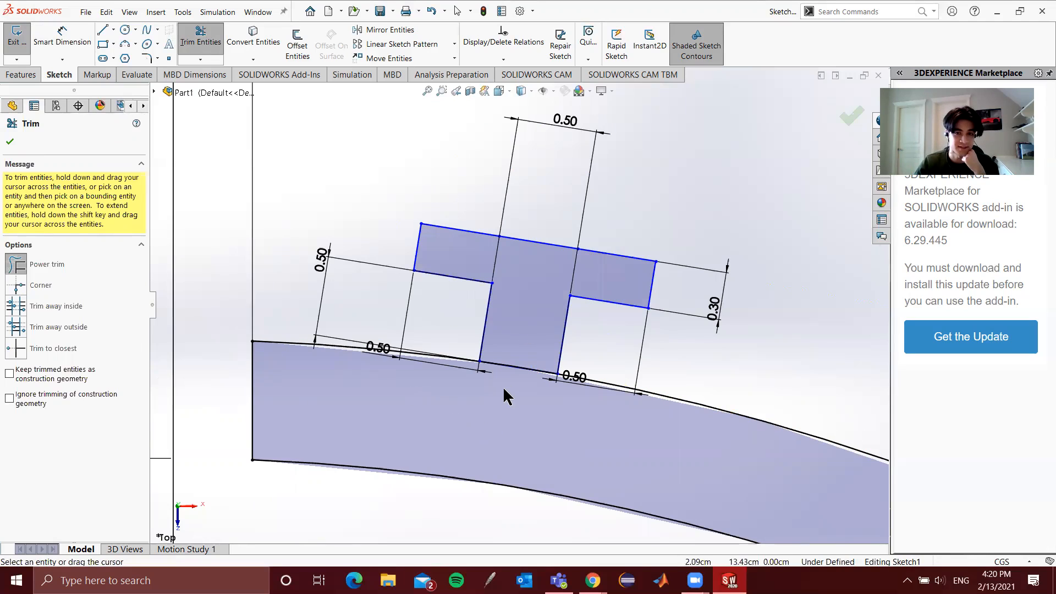
Trim away the straight line closing the base of the T stem where it meets the ring's outer arc
scroll(504, 388, up, 3)
scroll(517, 326, down, 6)
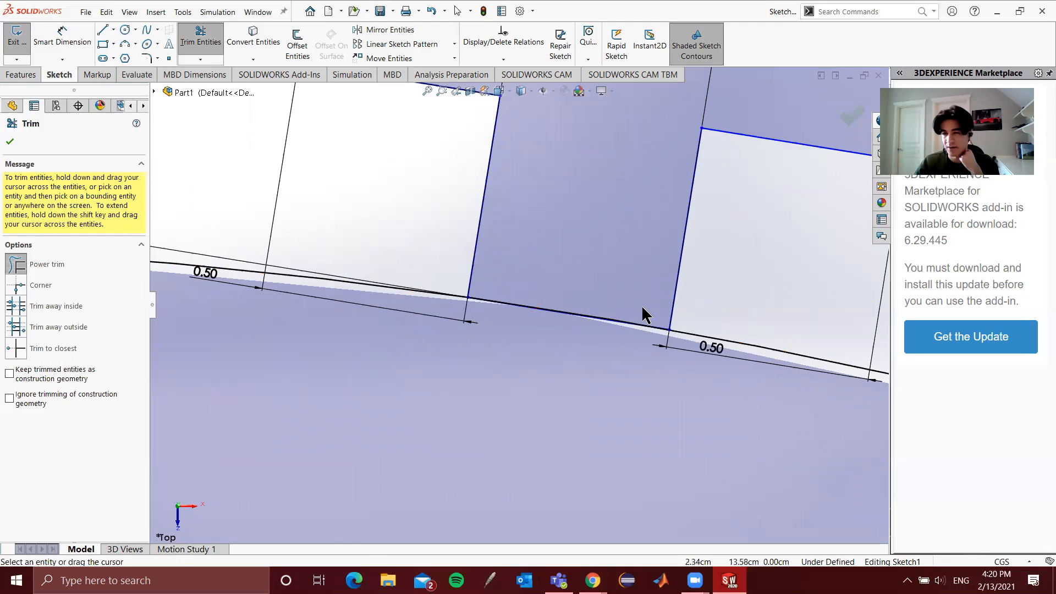
scroll(644, 315, down, 5)
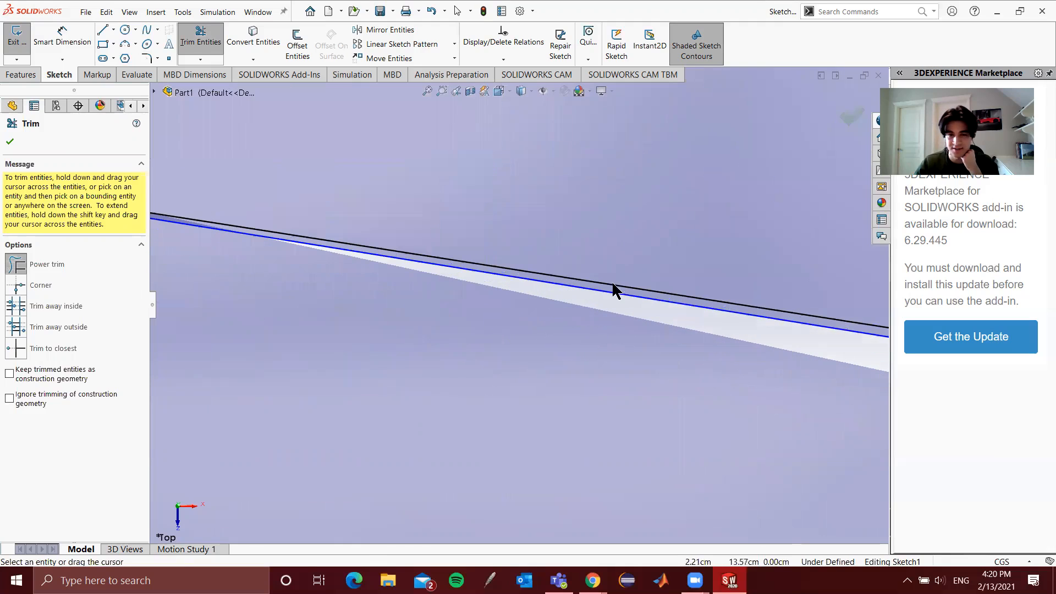
scroll(644, 317, up, 3)
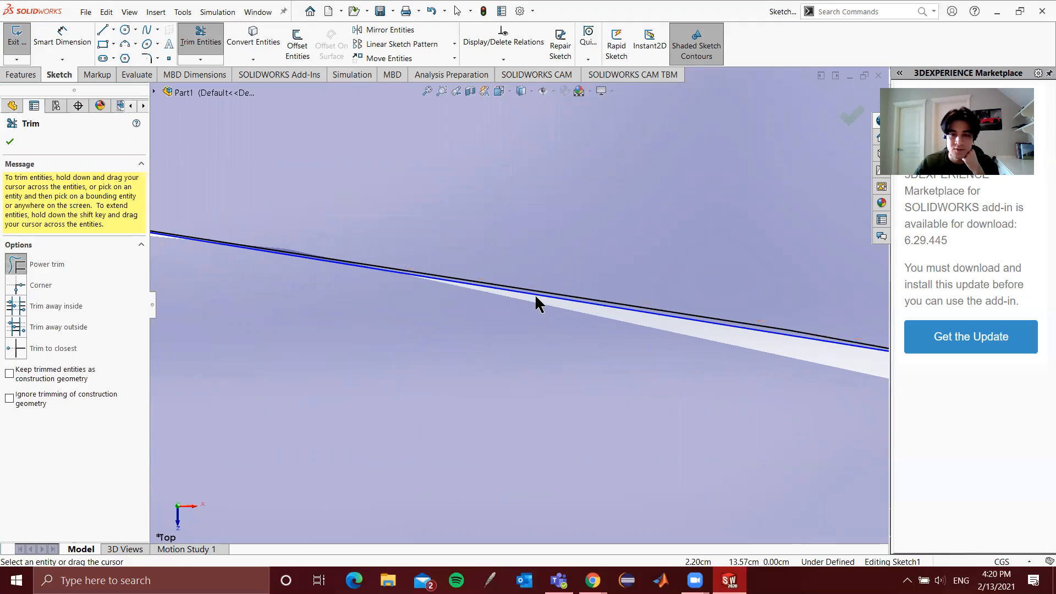
scroll(533, 344, up, 5)
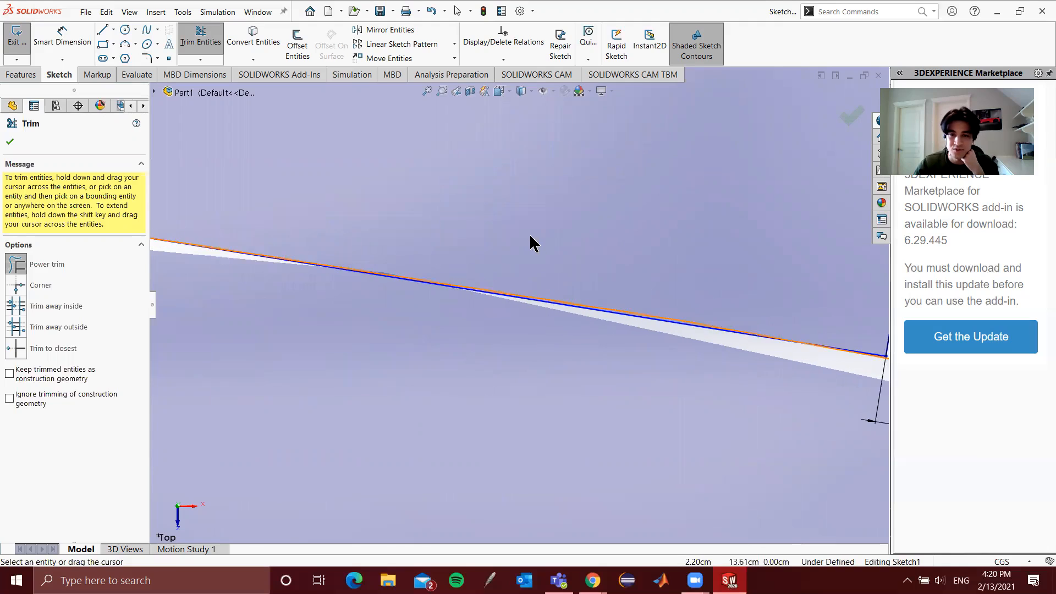
scroll(547, 300, down, 5)
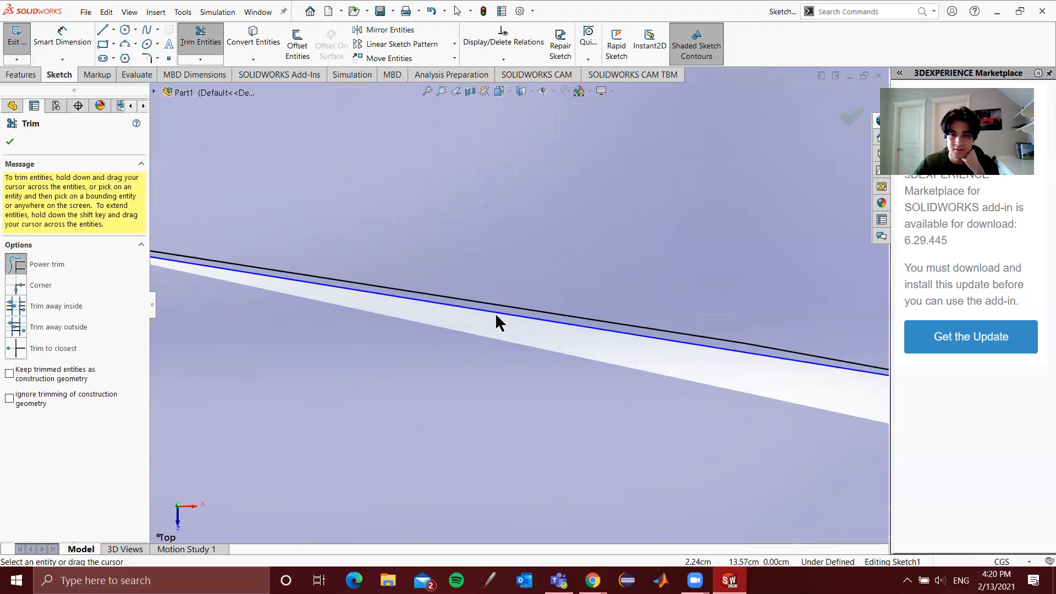
drag(473, 304, 476, 296)
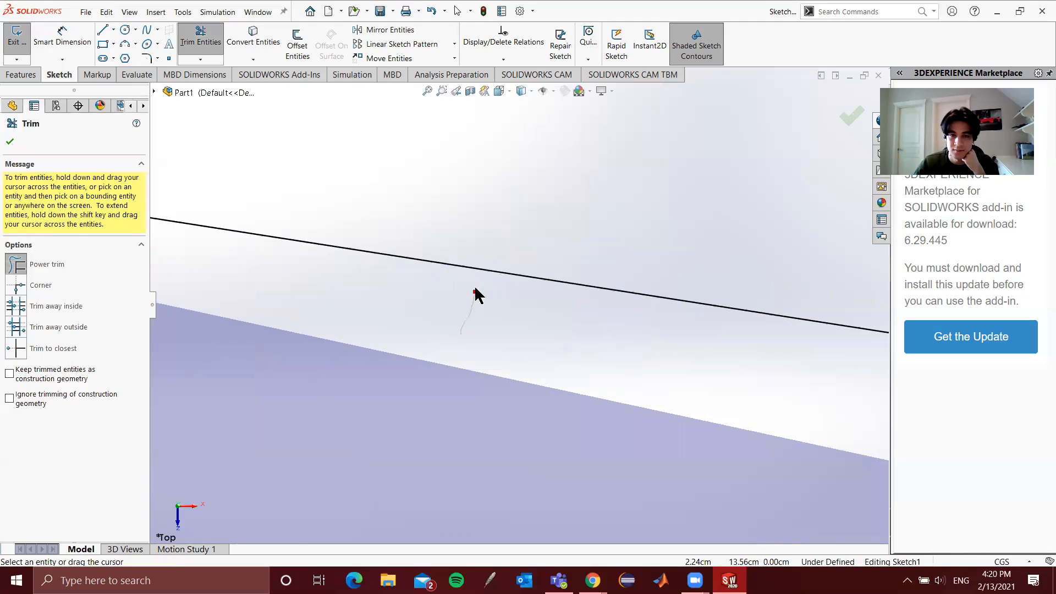
scroll(472, 417, up, 5)
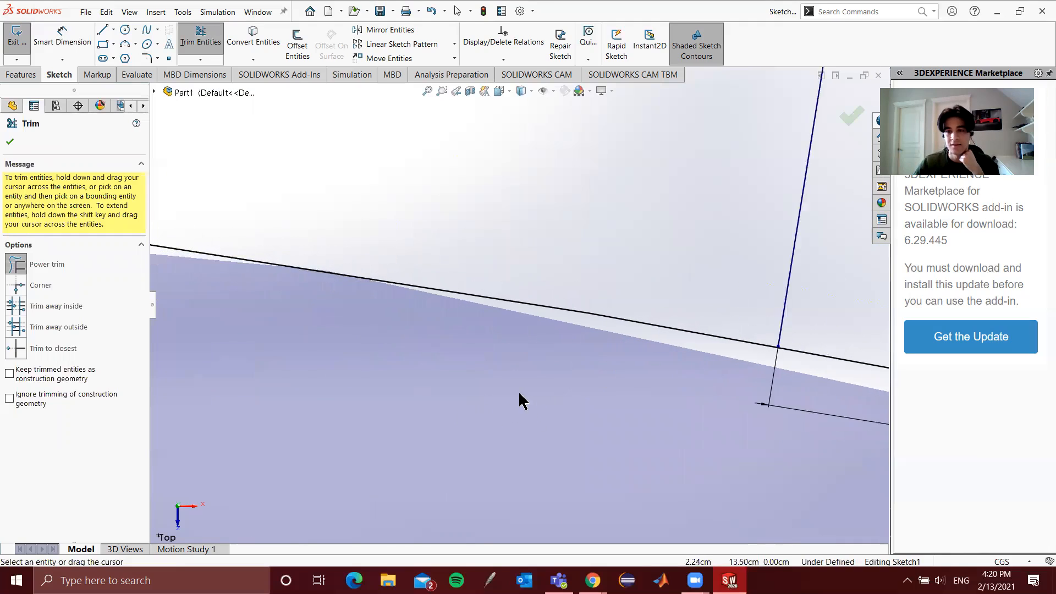
scroll(415, 294, down, 5)
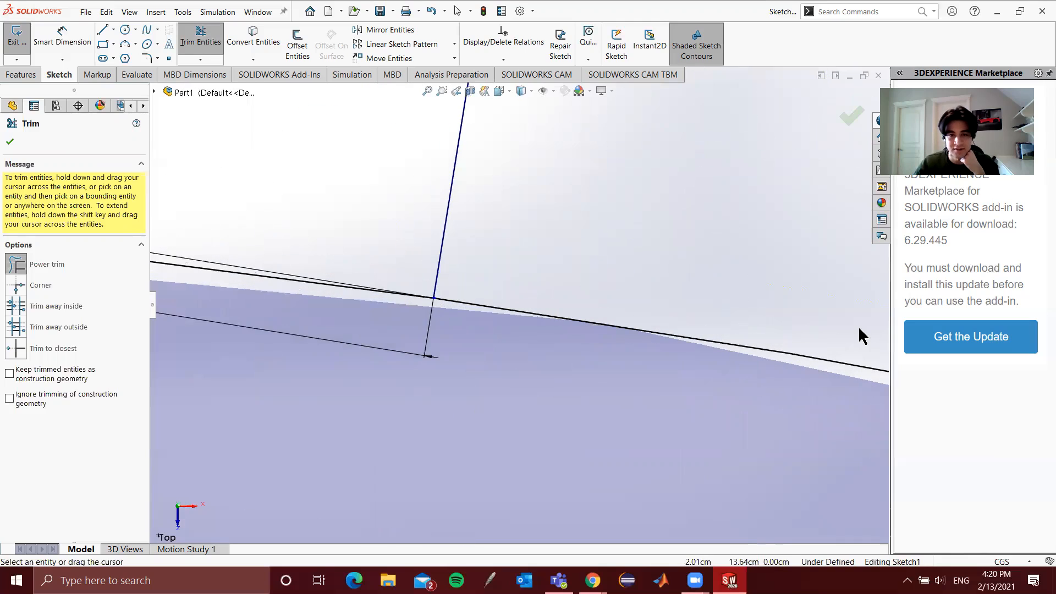
scroll(859, 330, up, 3)
scroll(415, 308, down, 4)
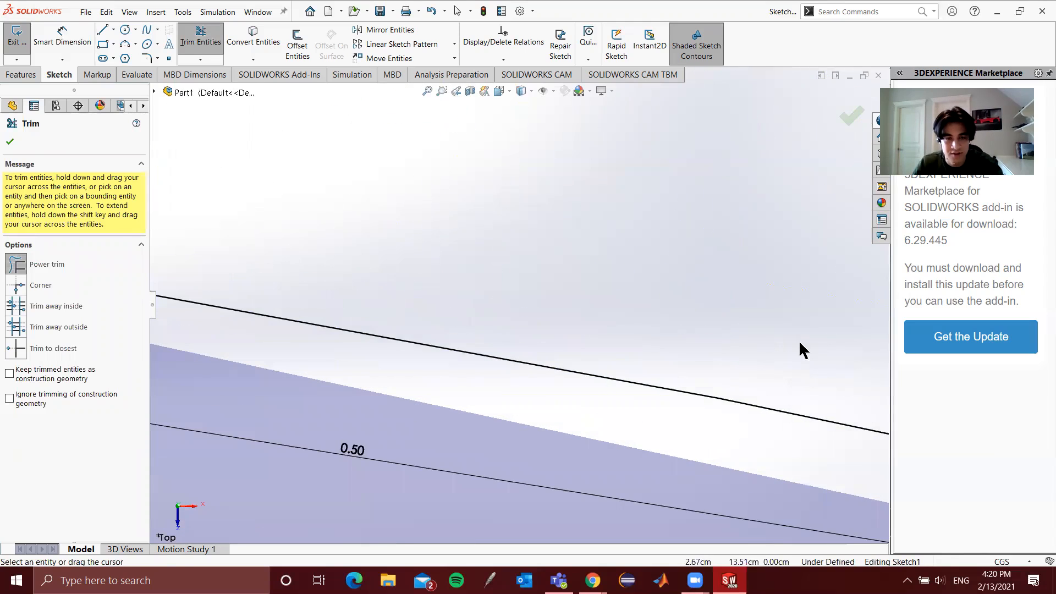
scroll(800, 342, down, 3)
key(Escape)
Examine the relations between the T stem's two lower endpoints and the ring's outer arc
scroll(668, 361, up, 7)
scroll(374, 269, down, 3)
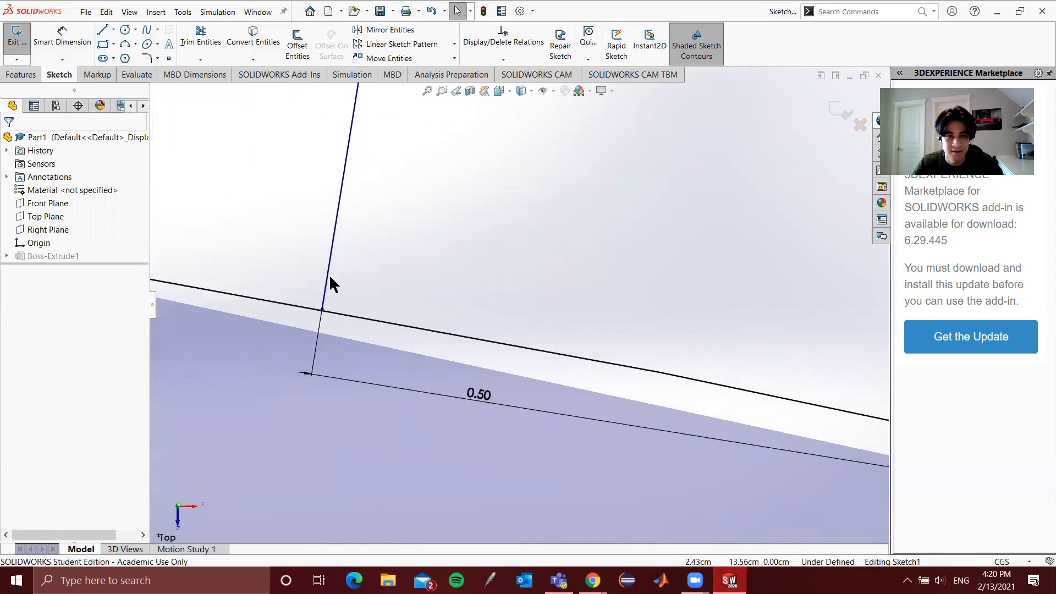
scroll(330, 283, down, 3)
click(350, 340)
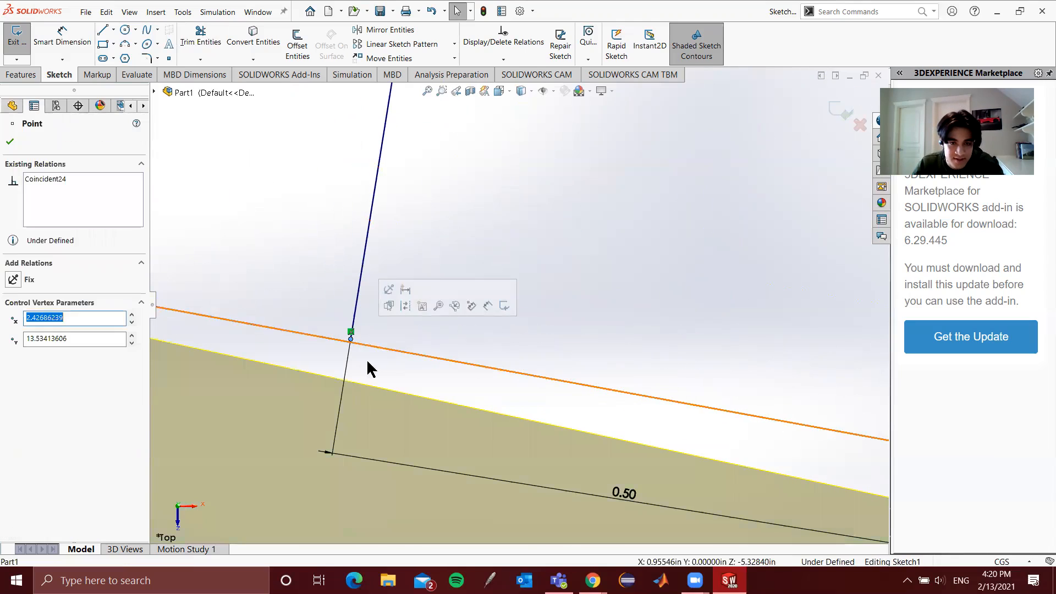
ctrl+click(337, 341)
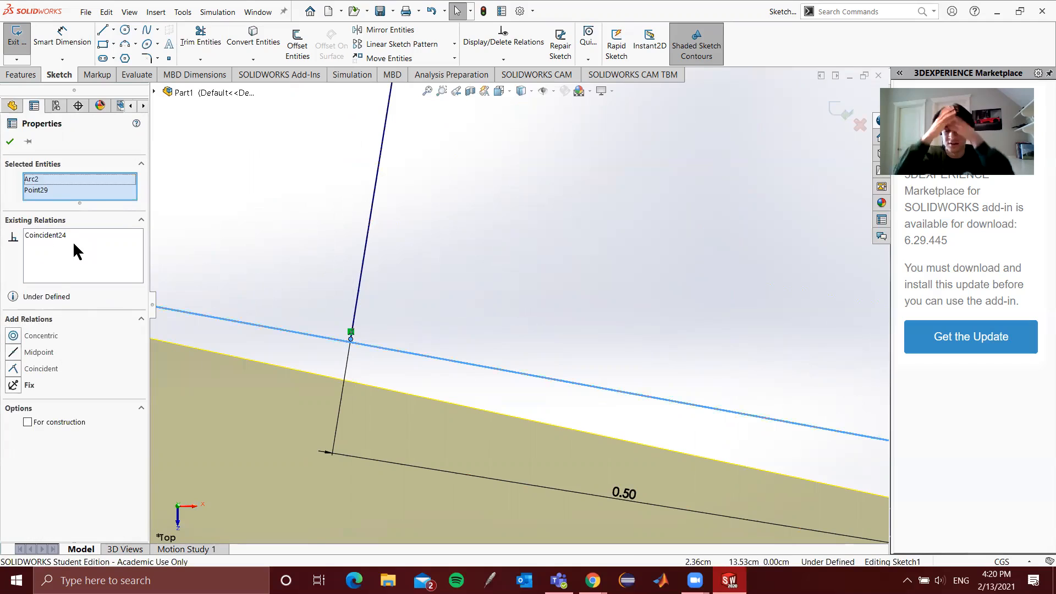
scroll(591, 311, down, 4)
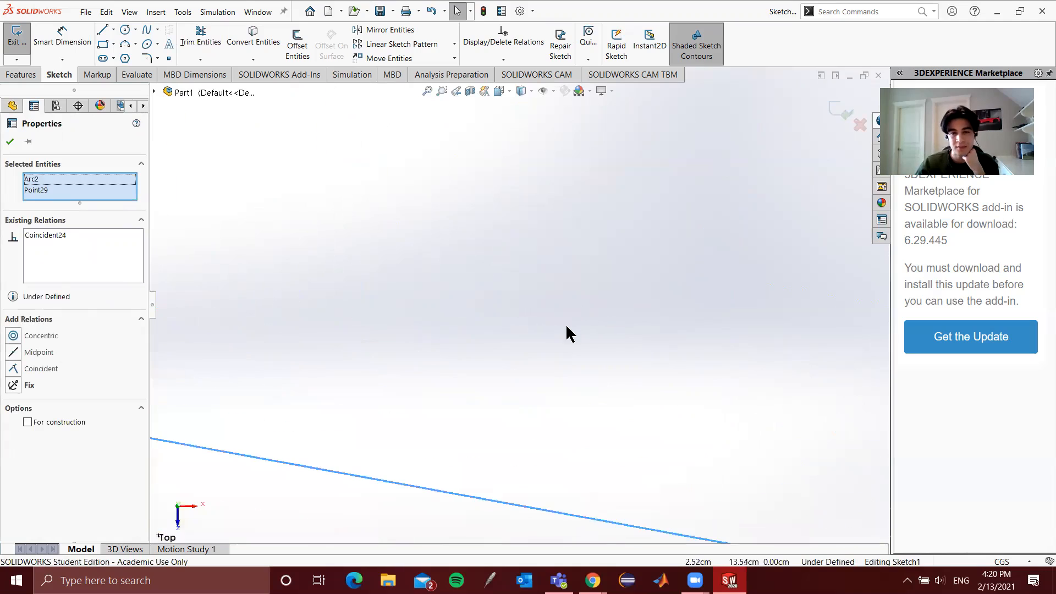
scroll(567, 325, up, 5)
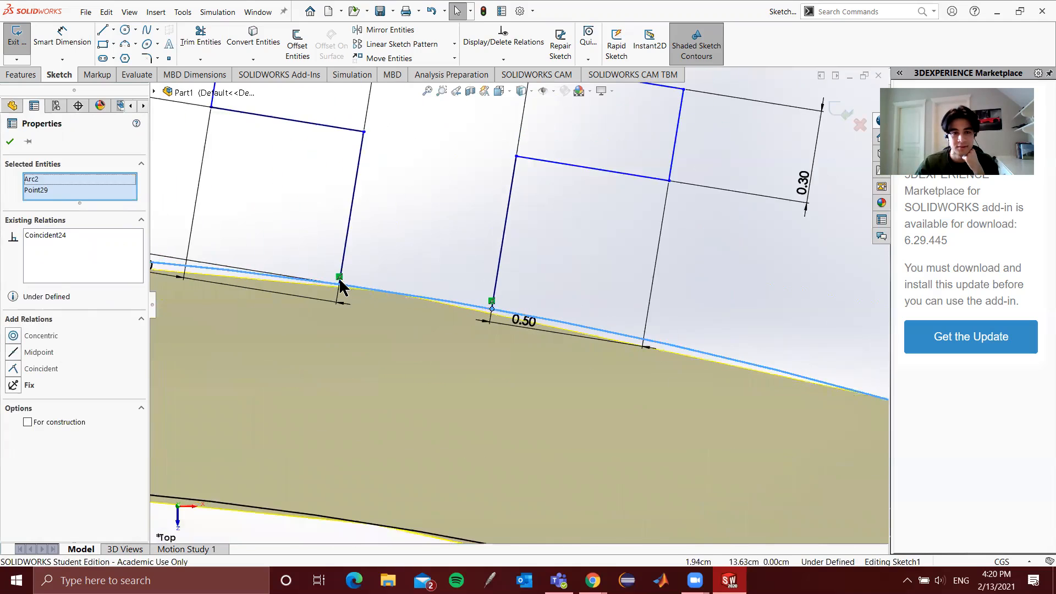
scroll(341, 286, down, 3)
click(416, 293)
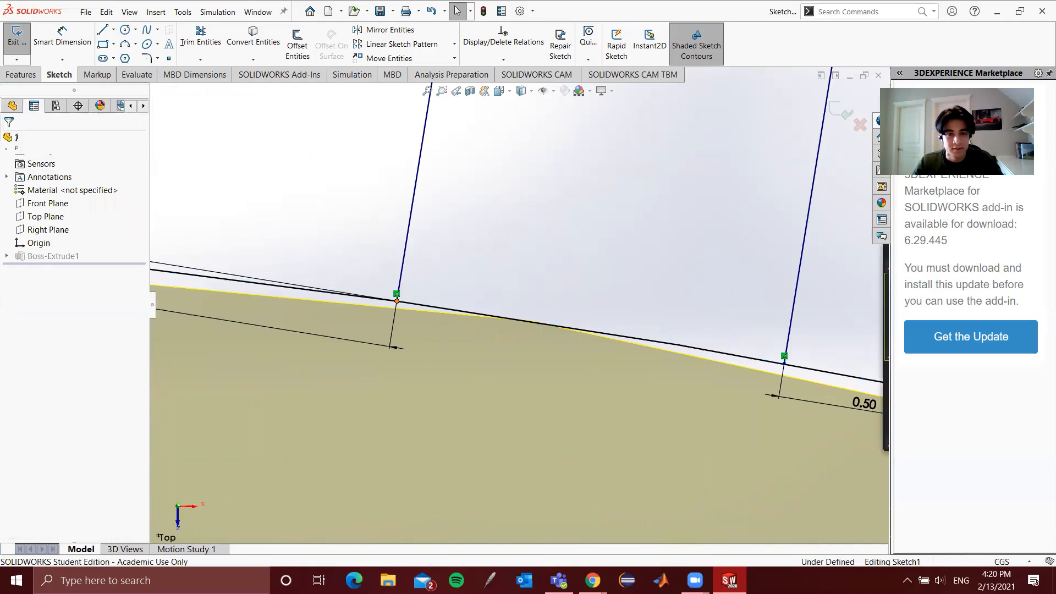
click(396, 294)
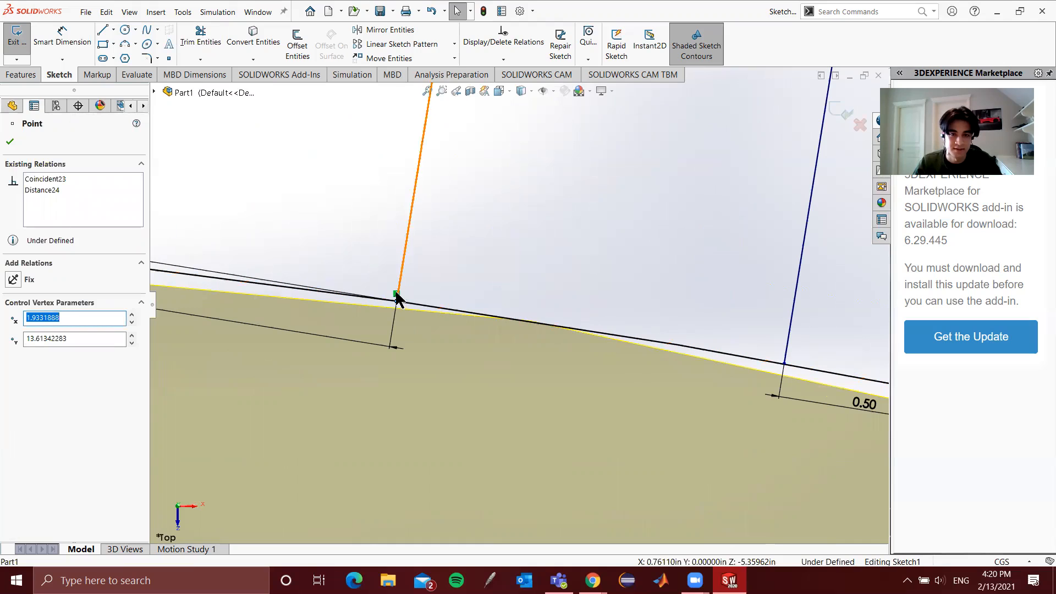
scroll(385, 410, down, 2)
scroll(418, 341, up, 5)
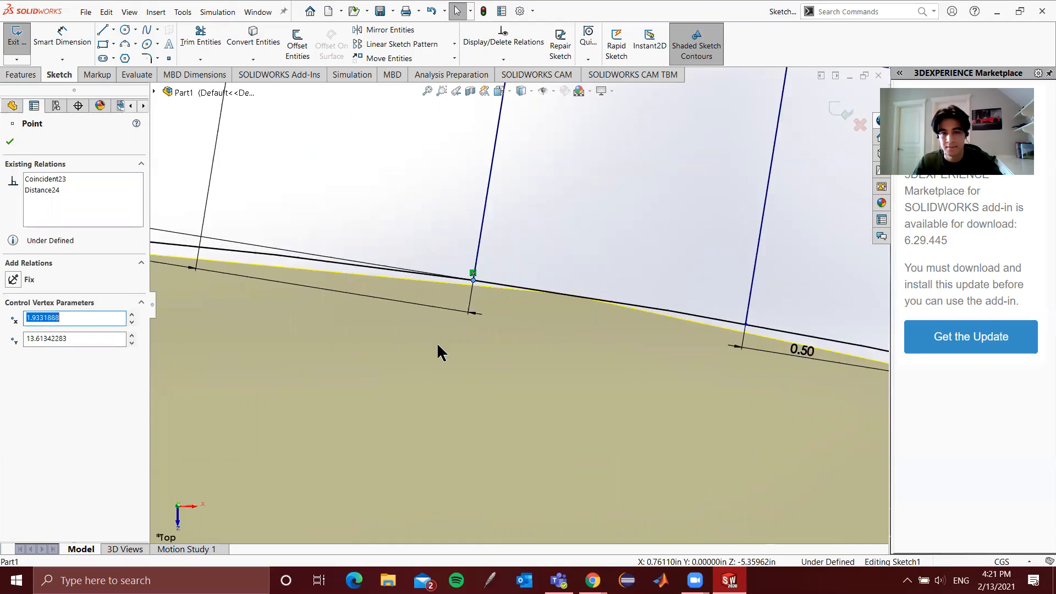
key(Escape)
scroll(484, 347, down, 1)
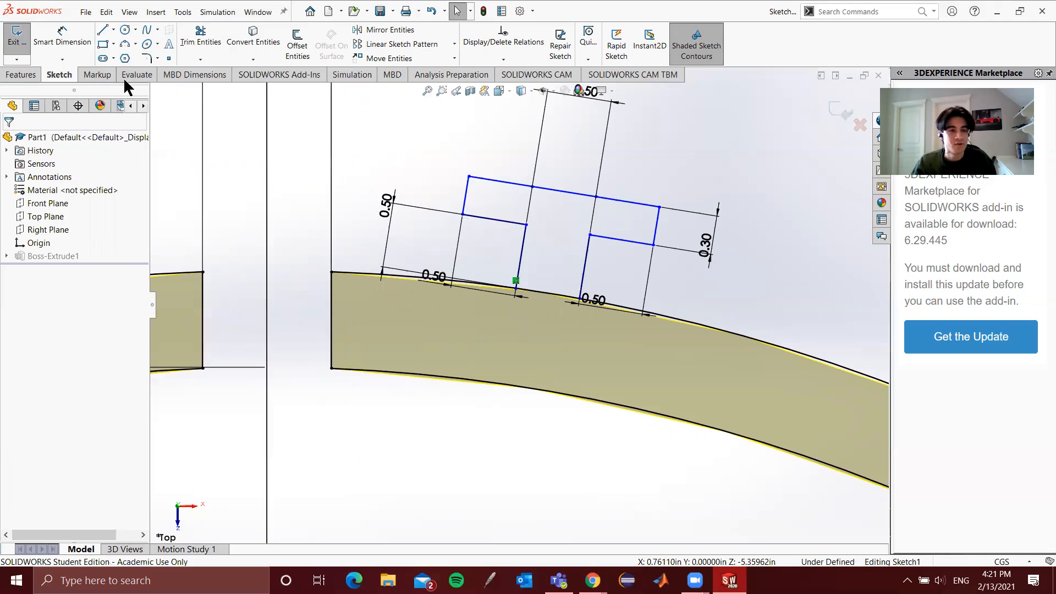
Dimension the horizontal distance from the origin to the lower endpoint of the T stem's left side as 2 cm
click(62, 42)
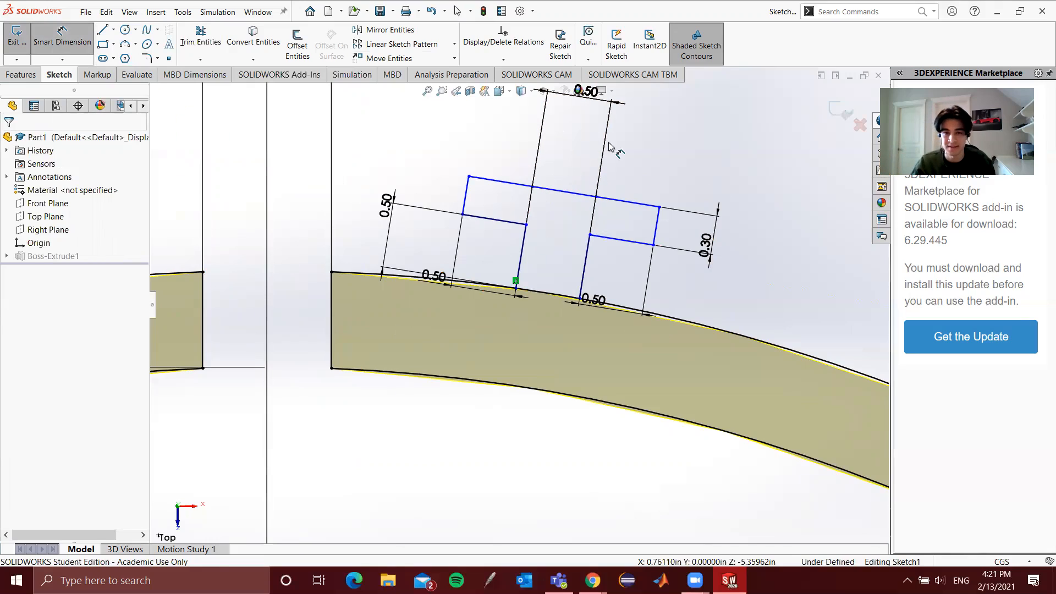
scroll(496, 156, down, 3)
scroll(497, 156, up, 10)
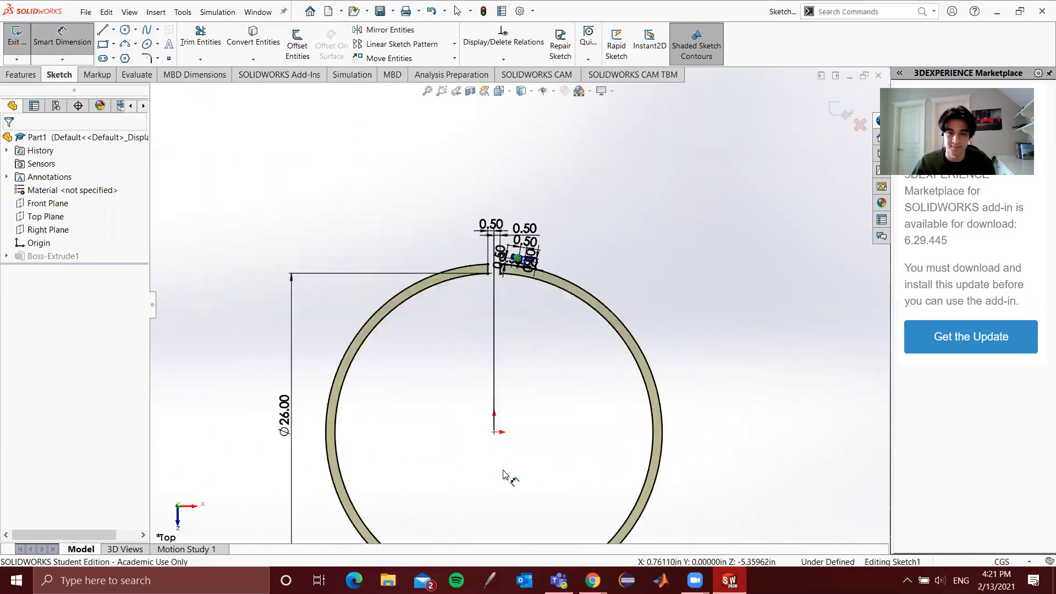
scroll(495, 418, down, 3)
click(478, 341)
scroll(525, 306, up, 3)
scroll(526, 419, down, 2)
scroll(516, 305, up, 4)
scroll(514, 264, up, 4)
scroll(512, 343, down, 7)
scroll(566, 348, down, 3)
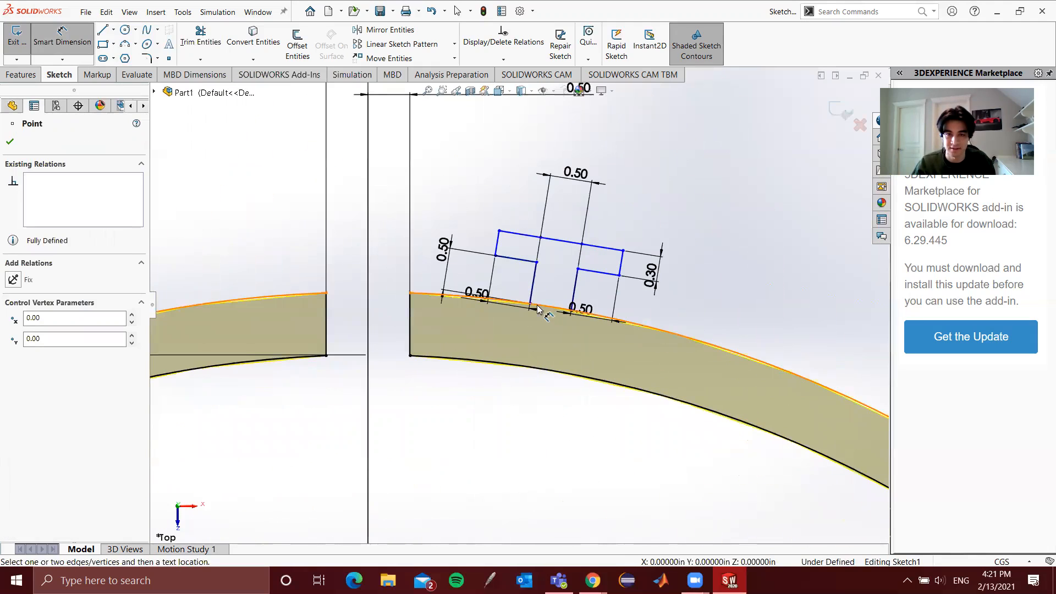
click(529, 306)
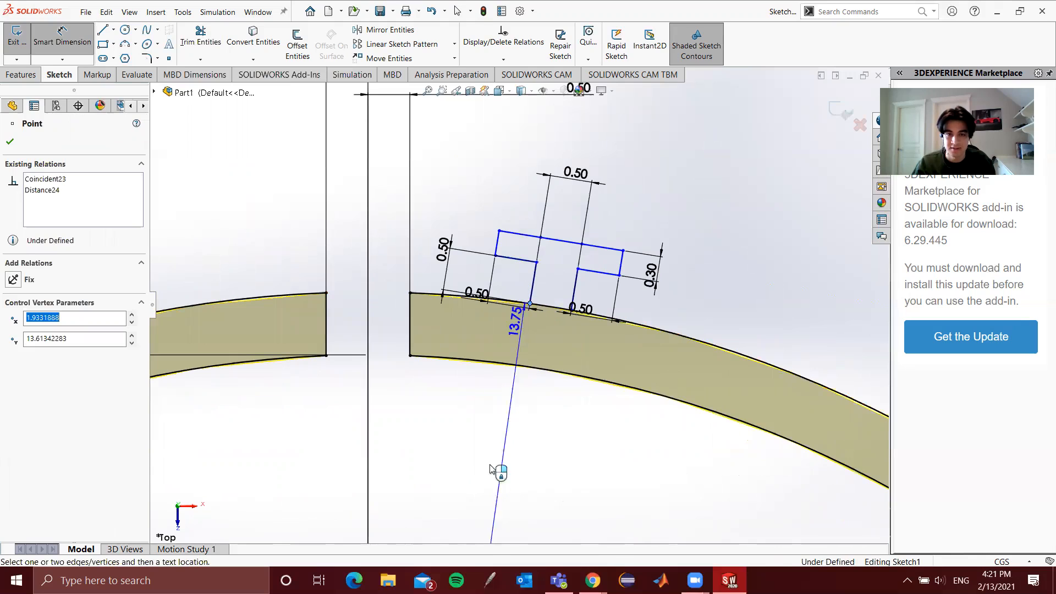
scroll(465, 440, up, 4)
scroll(462, 371, up, 3)
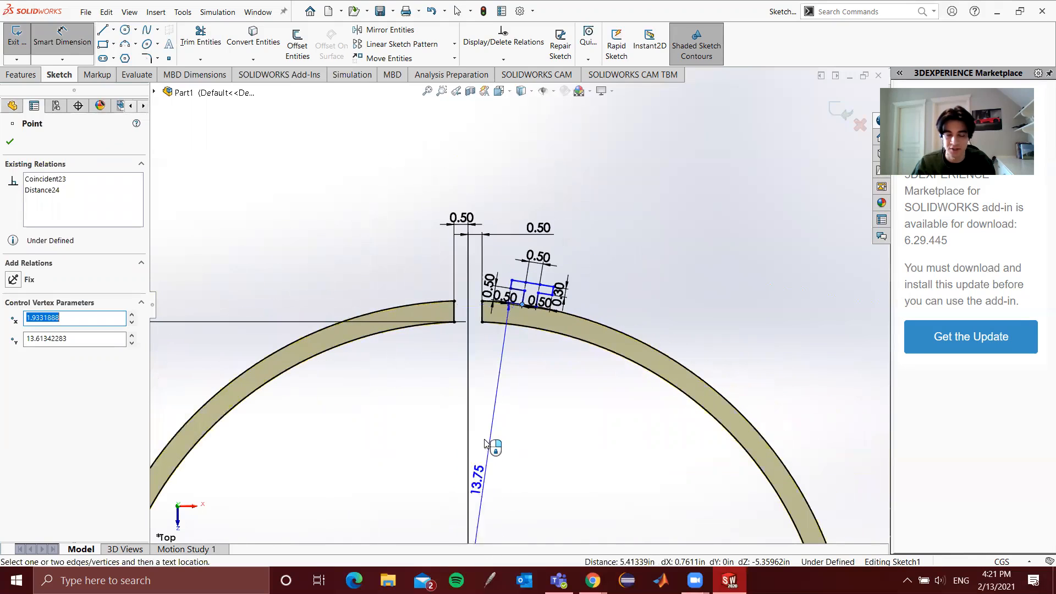
click(509, 506)
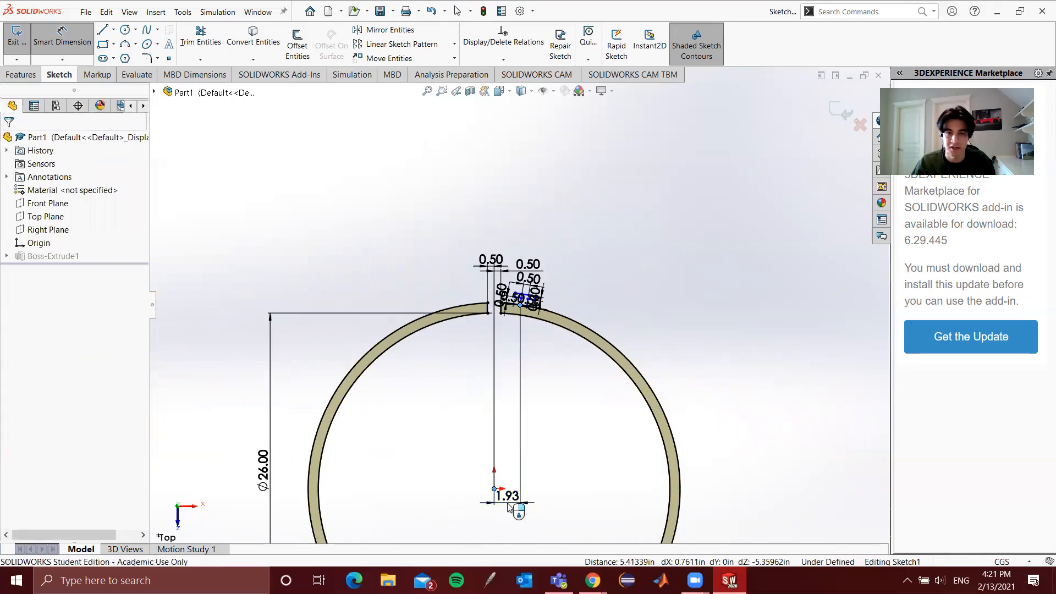
text(2)
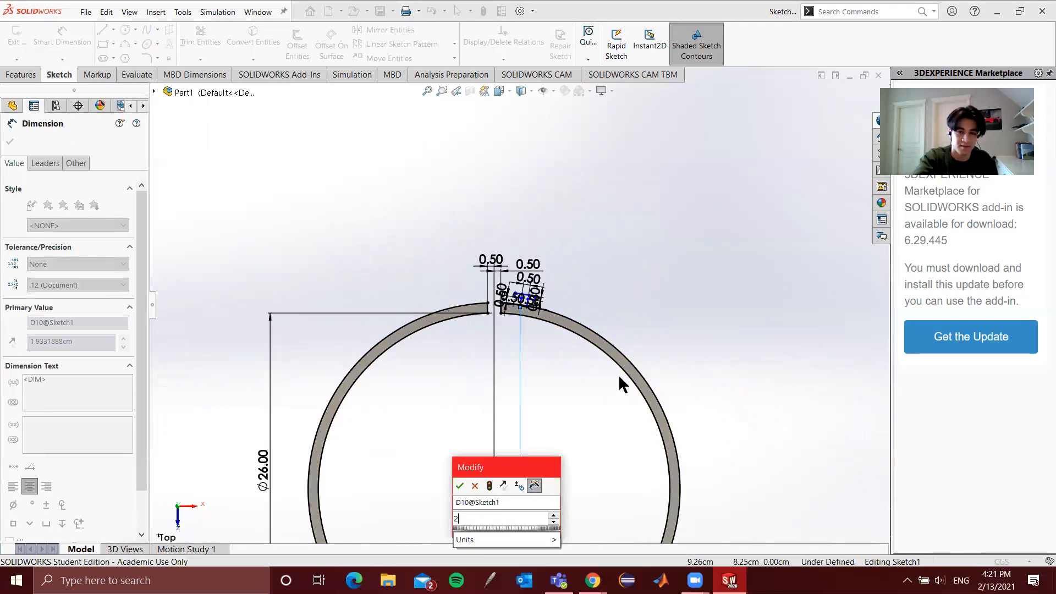
key(Return)
Dimension the horizontal distance from the origin to the lower endpoint of the T stem's right side as 2.5 cm
scroll(578, 357, up, 2)
scroll(545, 336, down, 5)
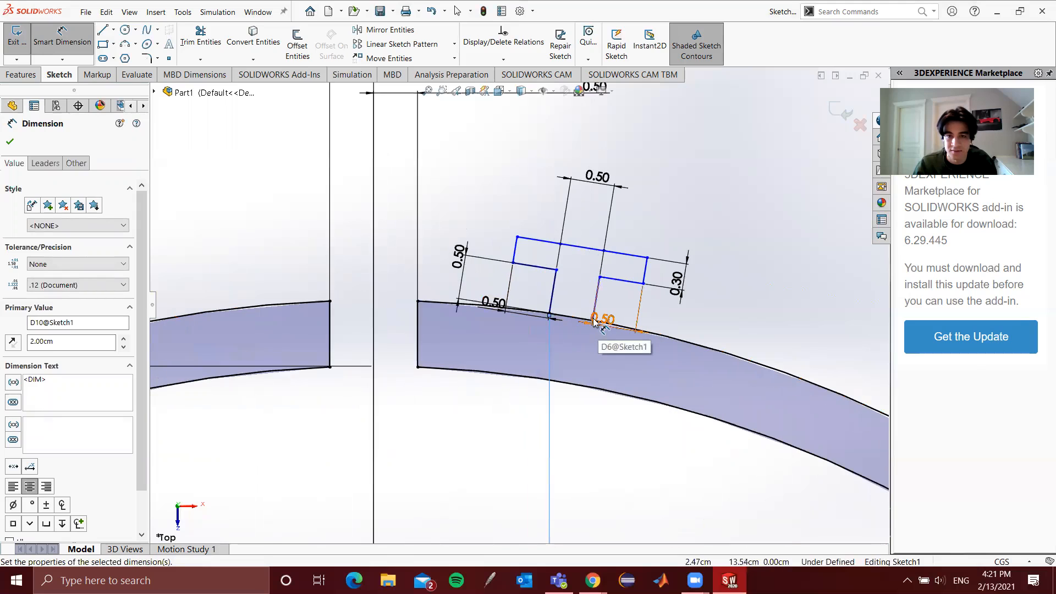
scroll(594, 325, up, 2)
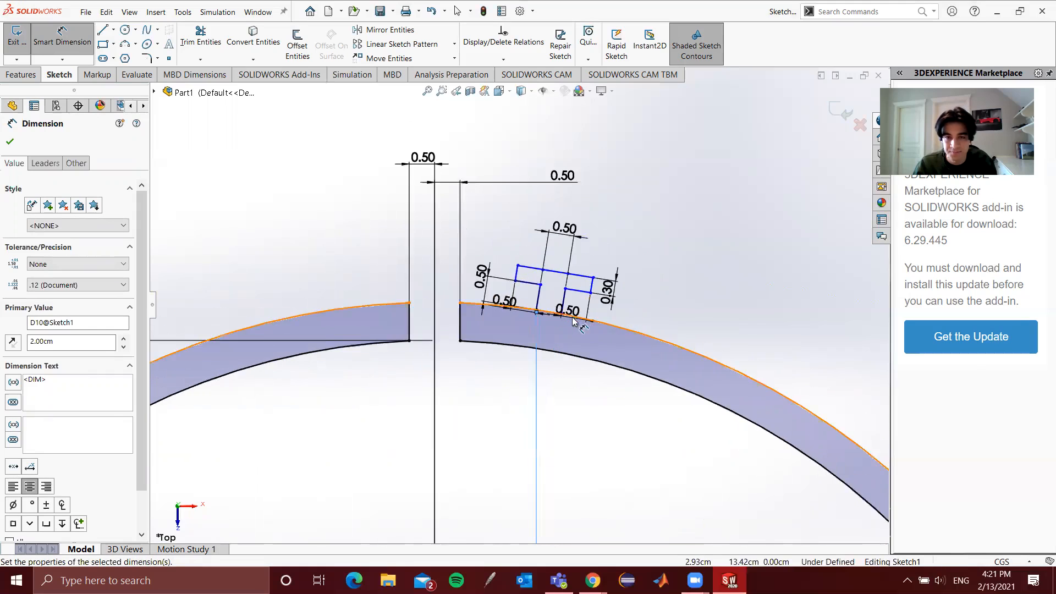
scroll(550, 317, down, 8)
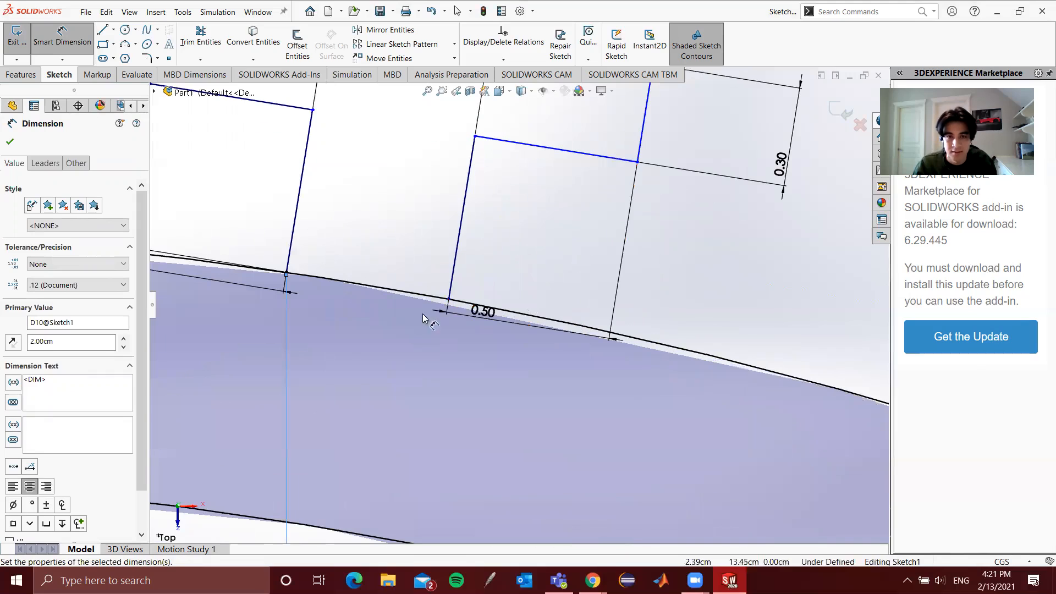
click(449, 300)
scroll(451, 397, up, 6)
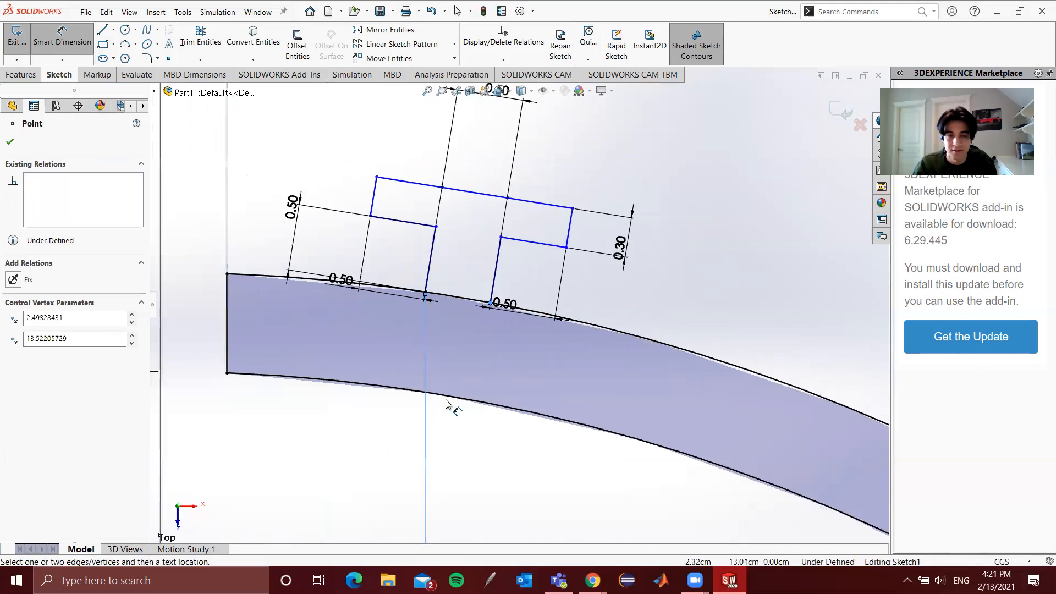
scroll(450, 403, up, 5)
scroll(509, 368, down, 6)
click(511, 353)
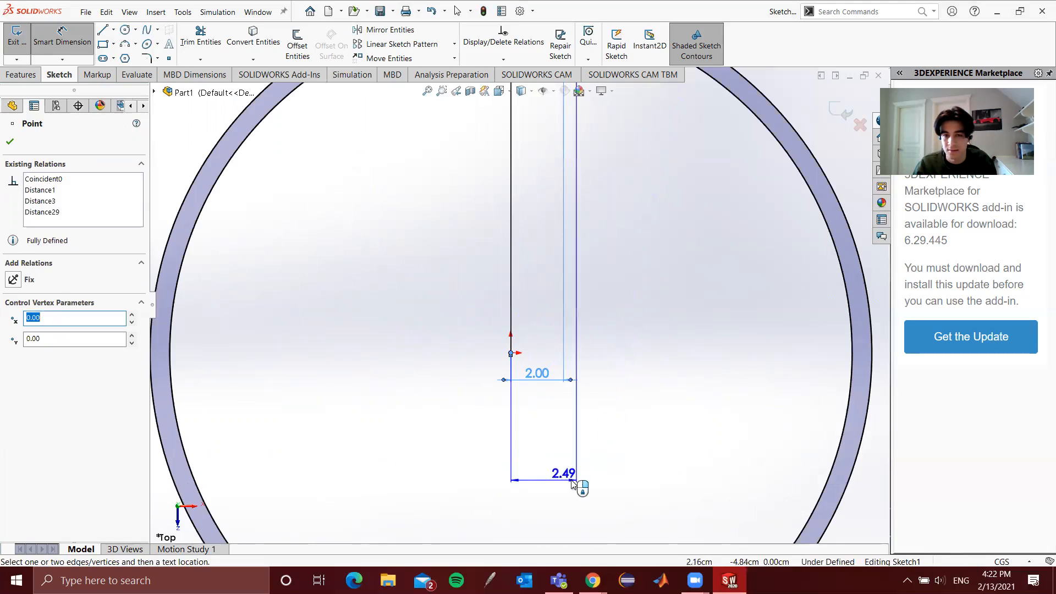
click(562, 476)
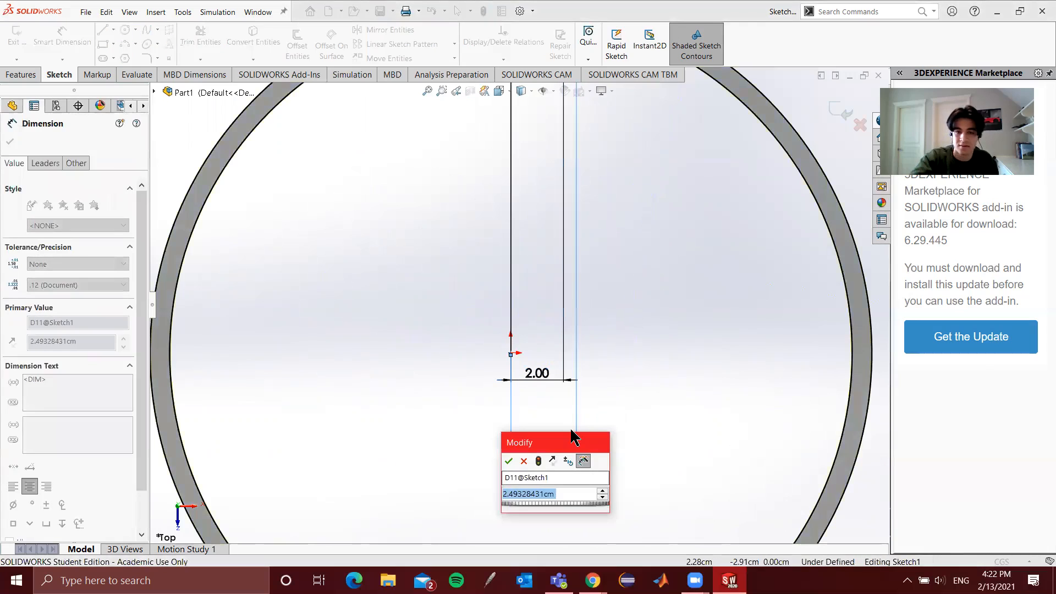
key(Return)
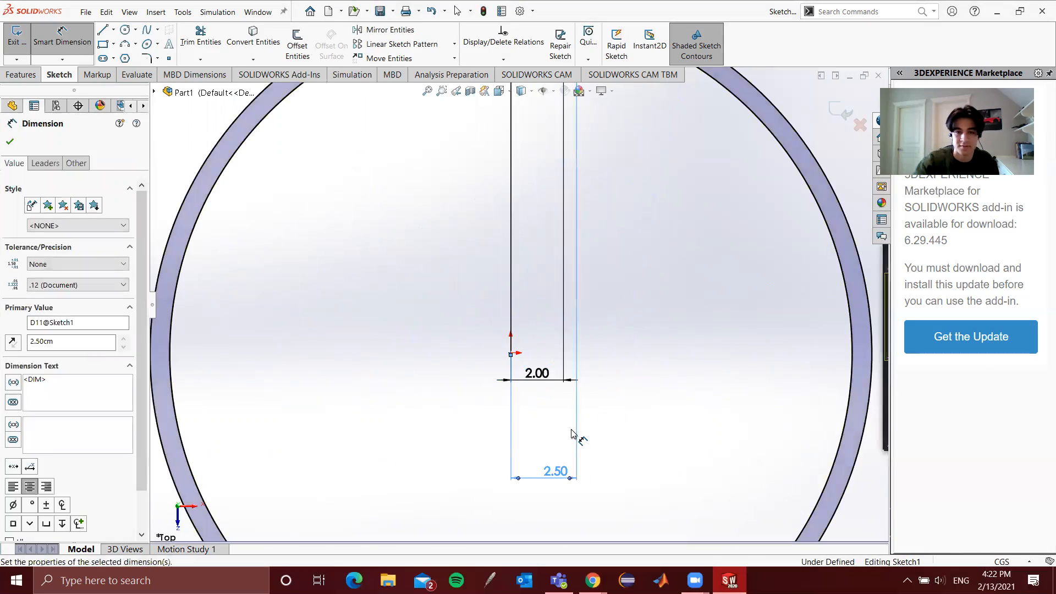
Undo the last dimension change on the lower endpoint of the T stem's right side
scroll(506, 396, up, 3)
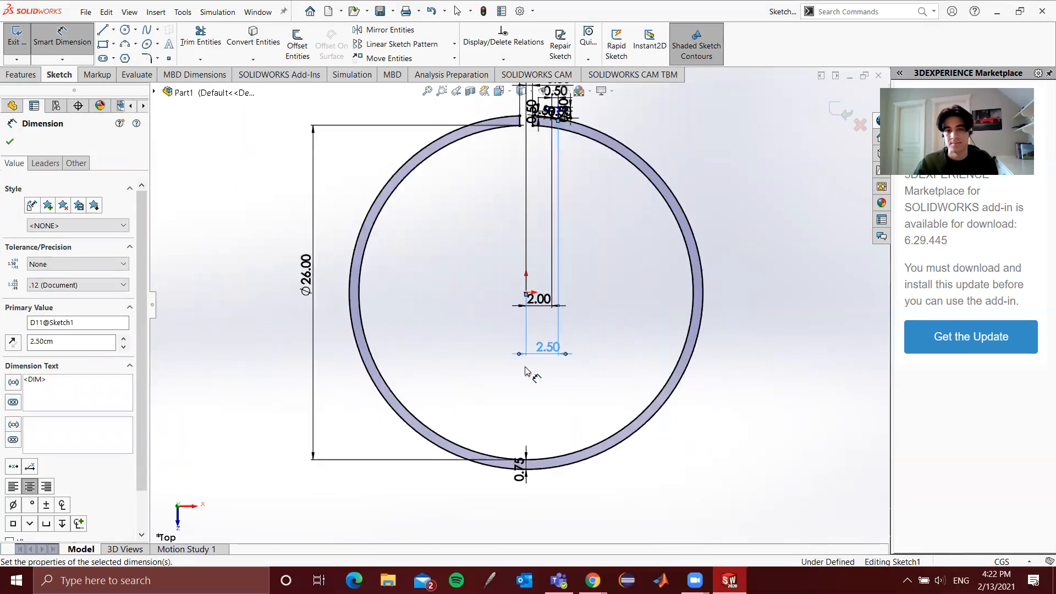
scroll(548, 205, down, 6)
scroll(548, 204, down, 8)
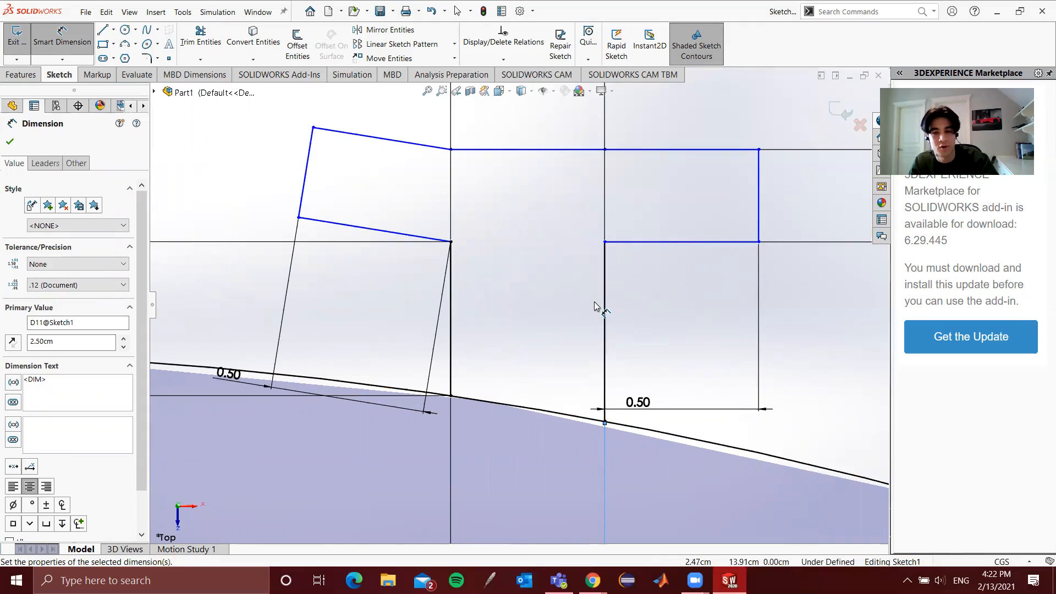
key(ctrl+z)
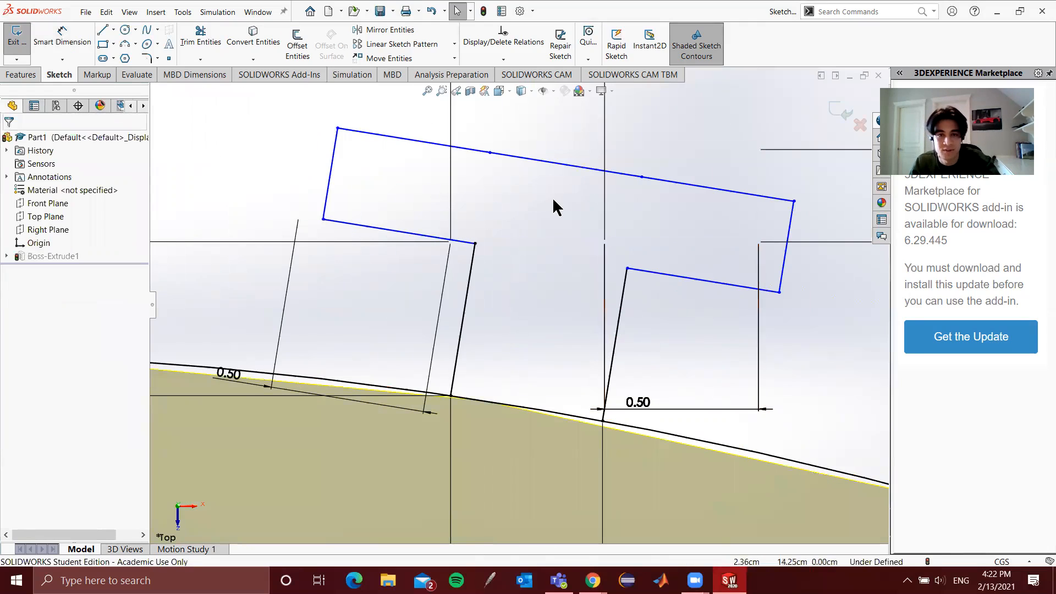
Examine the relations between the T's outer left edge, left arm underside and the segments of its top edge
click(330, 173)
ctrl+click(350, 224)
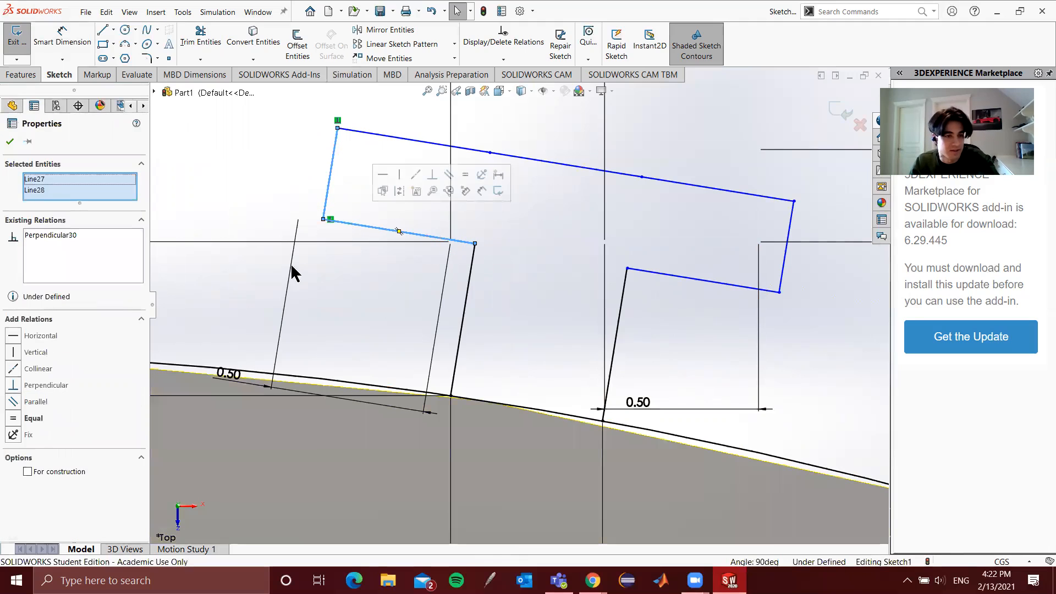
key(Escape)
click(385, 135)
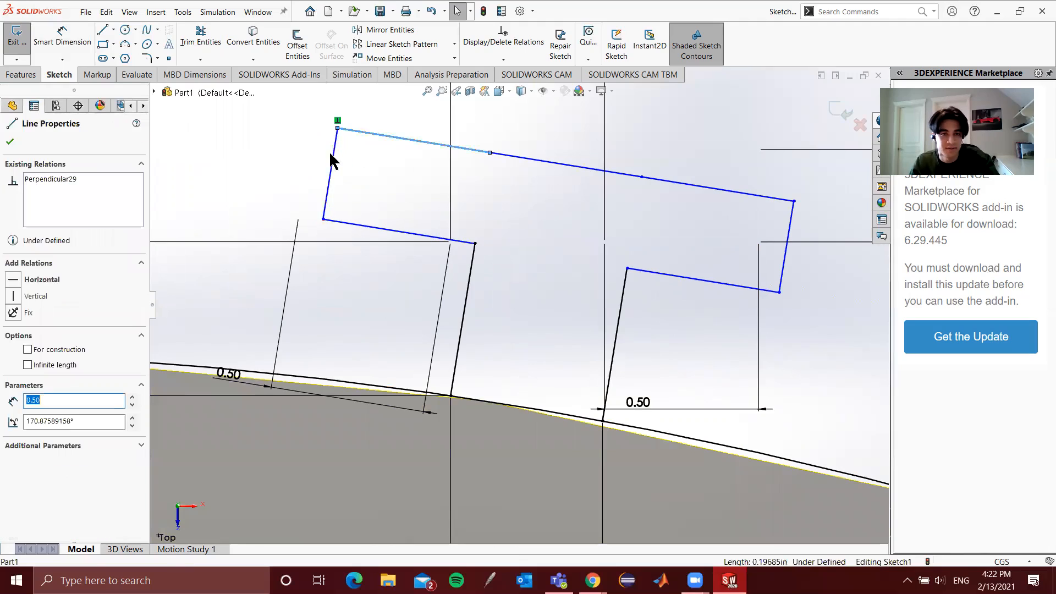
ctrl+click(333, 156)
key(Escape)
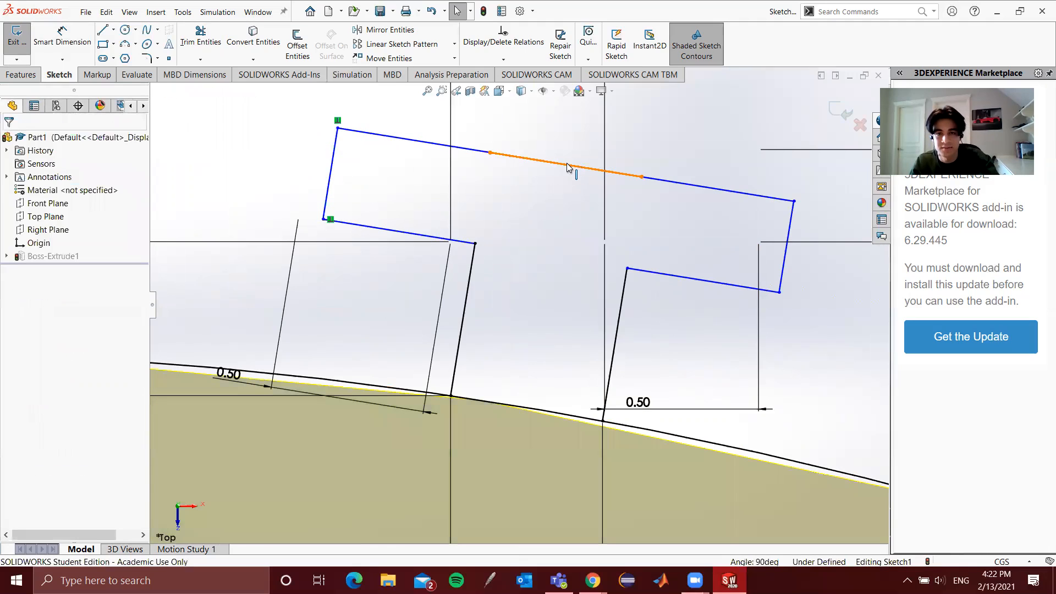
click(569, 167)
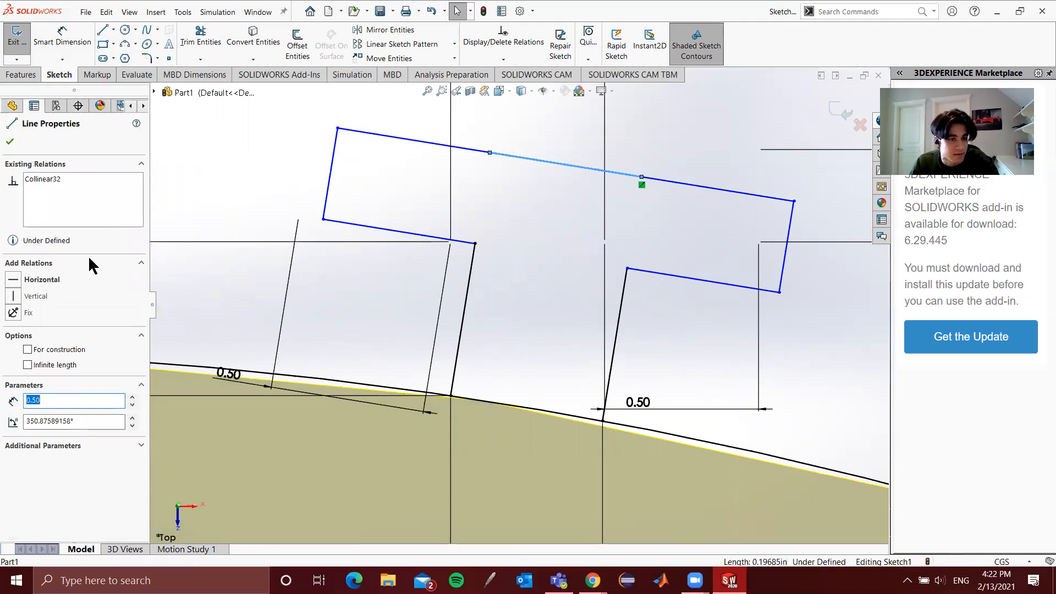
ctrl+click(457, 147)
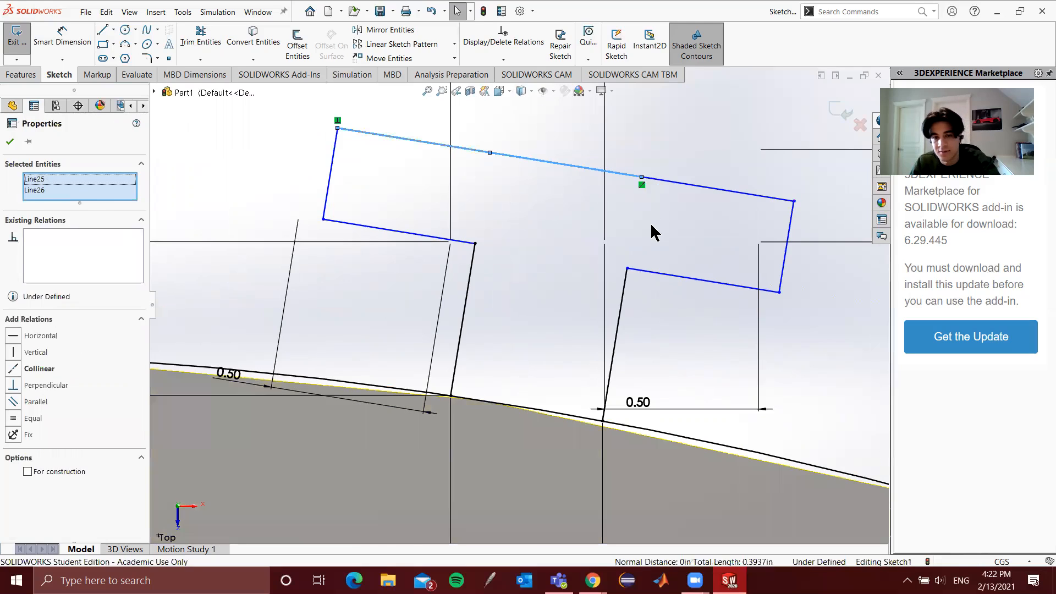
key(Escape)
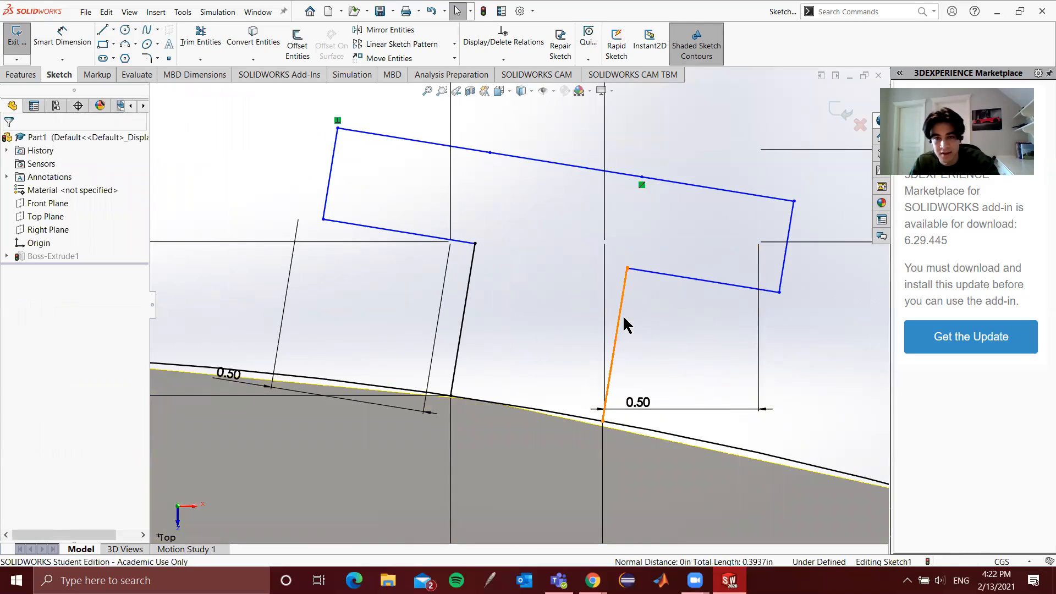
Make both sides of the T stem perpendicular to the middle segment of the T's top edge
ctrl+click(592, 164)
click(15, 385)
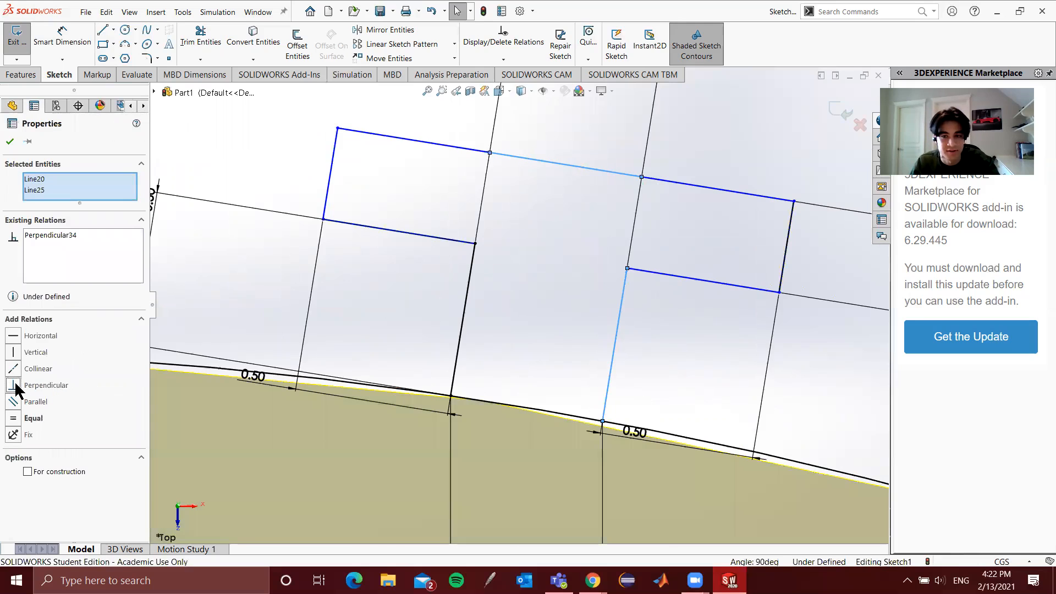
click(501, 325)
click(464, 308)
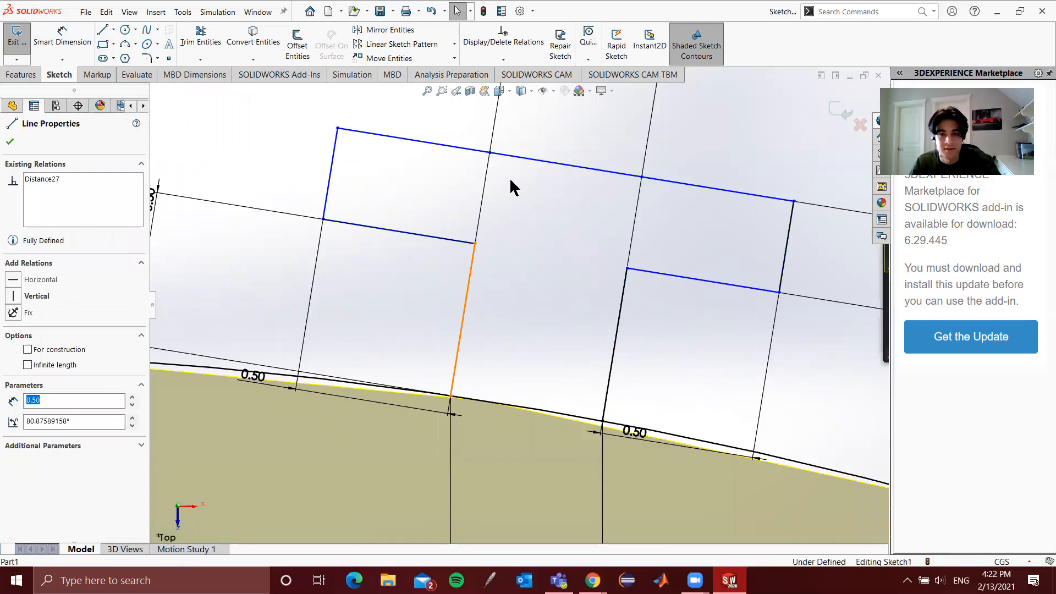
ctrl+click(572, 165)
click(15, 386)
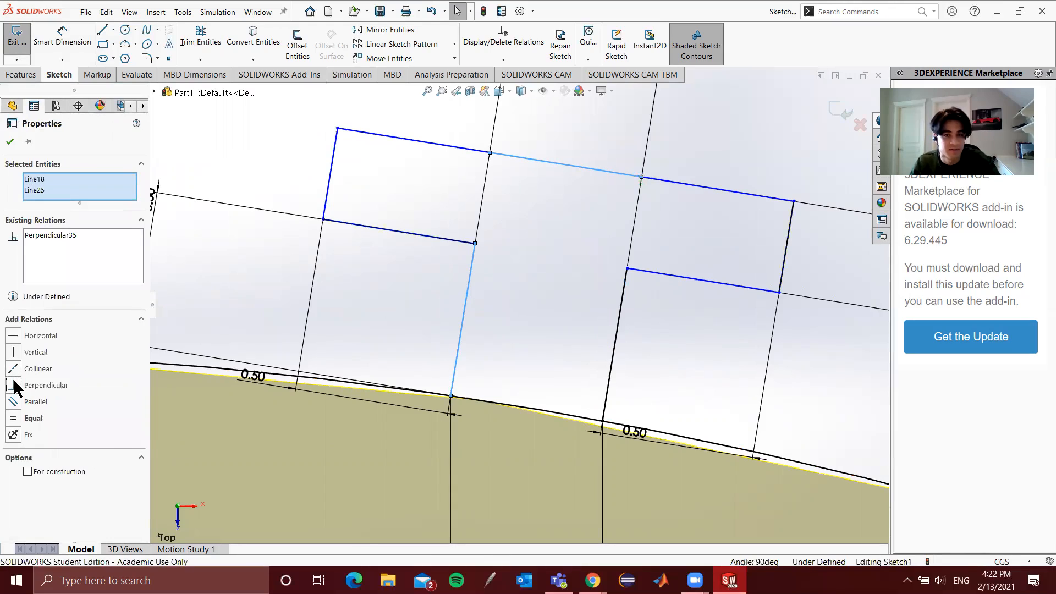
click(436, 362)
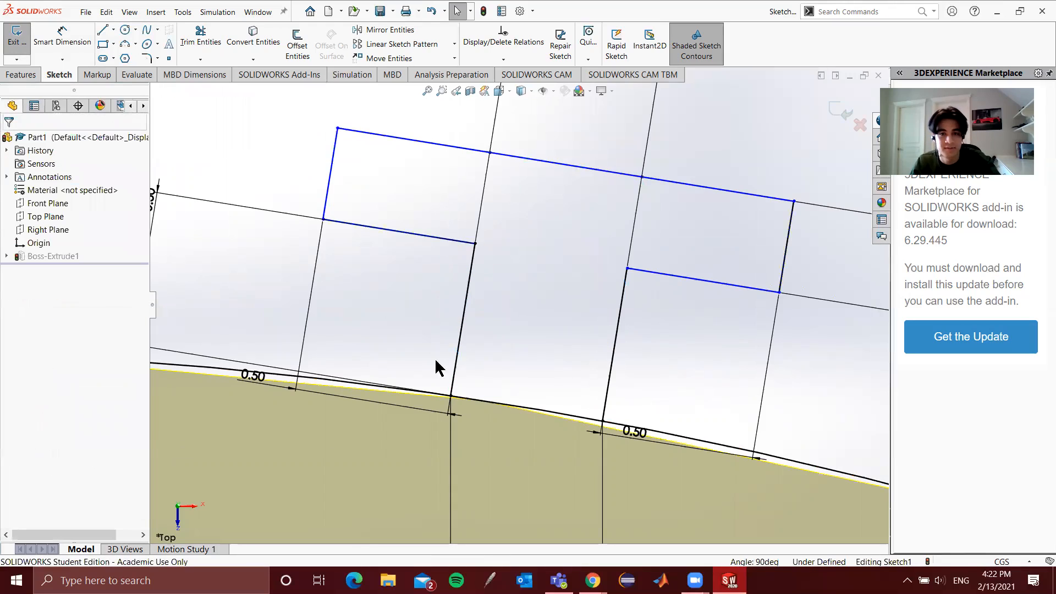
Make the underside of each T arm perpendicular to the adjoining side of the stem
click(414, 234)
ctrl+click(463, 314)
click(15, 386)
click(550, 330)
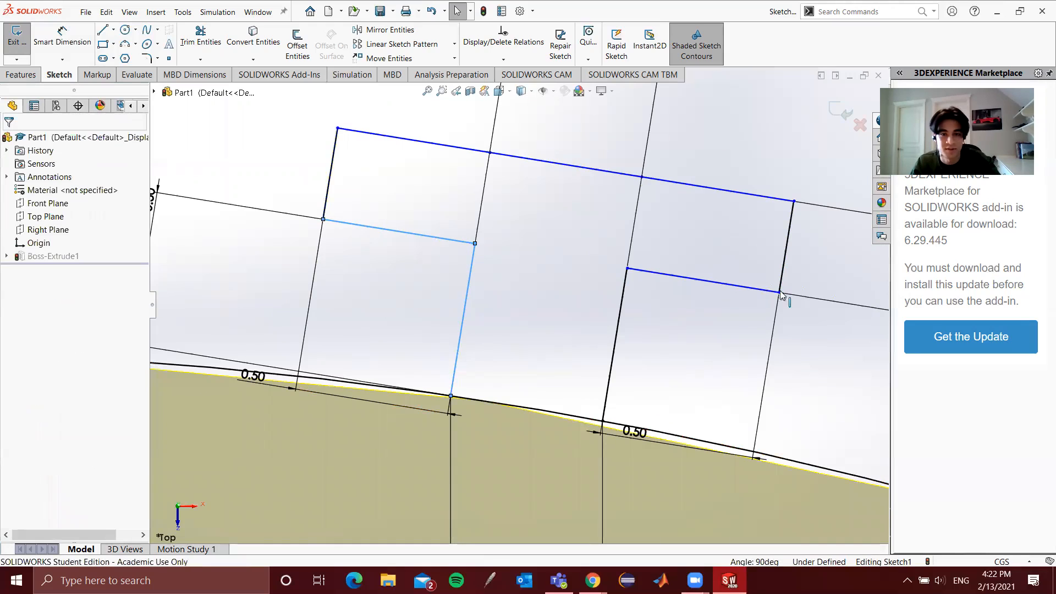
click(706, 277)
ctrl+click(614, 344)
click(15, 386)
click(882, 251)
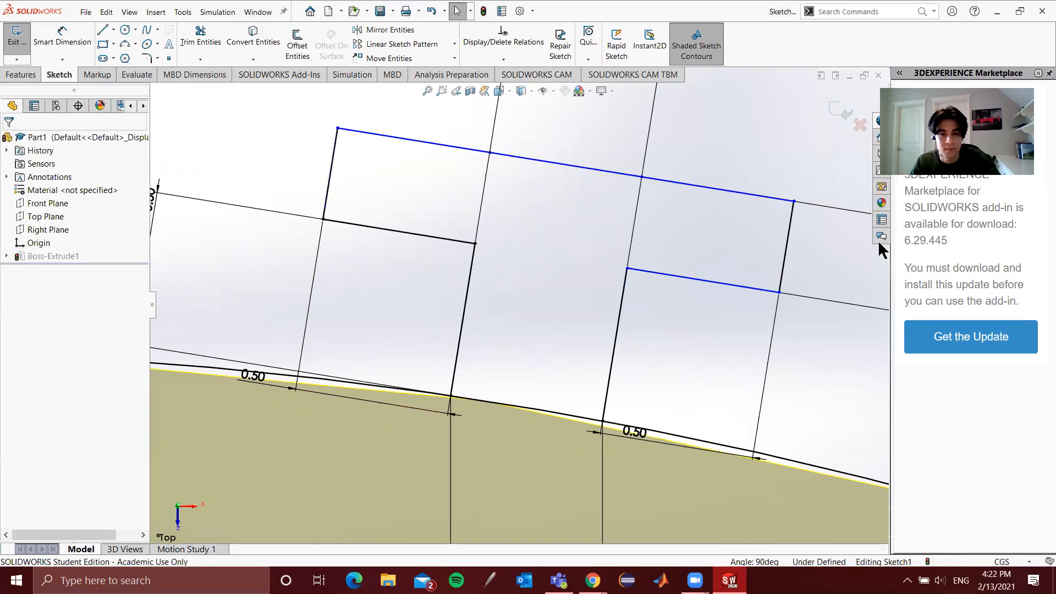
Examine the existing relations on the right and middle segments of the T's top edge
click(667, 185)
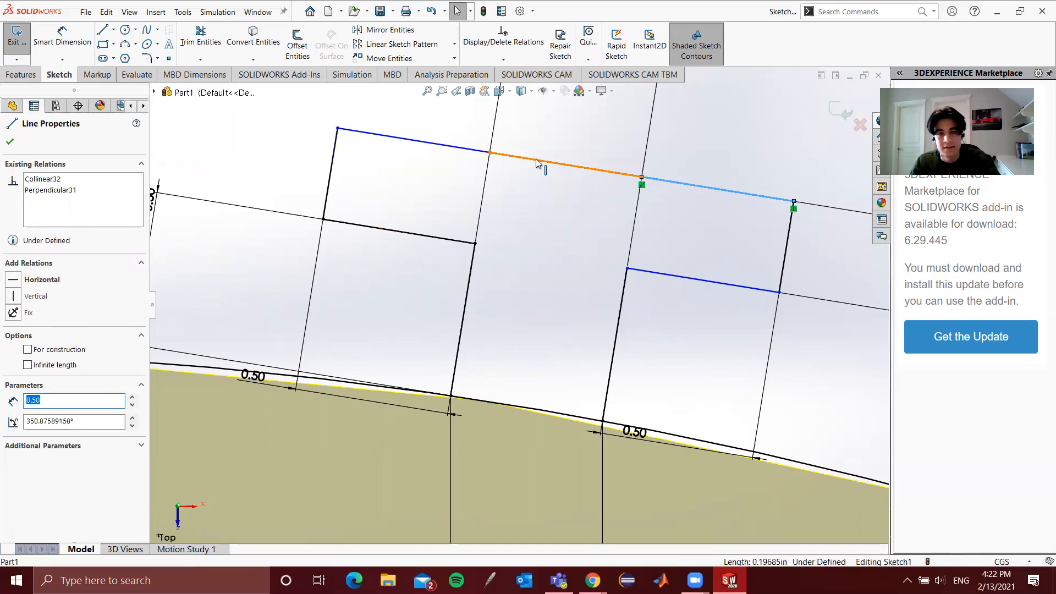
click(569, 169)
click(379, 184)
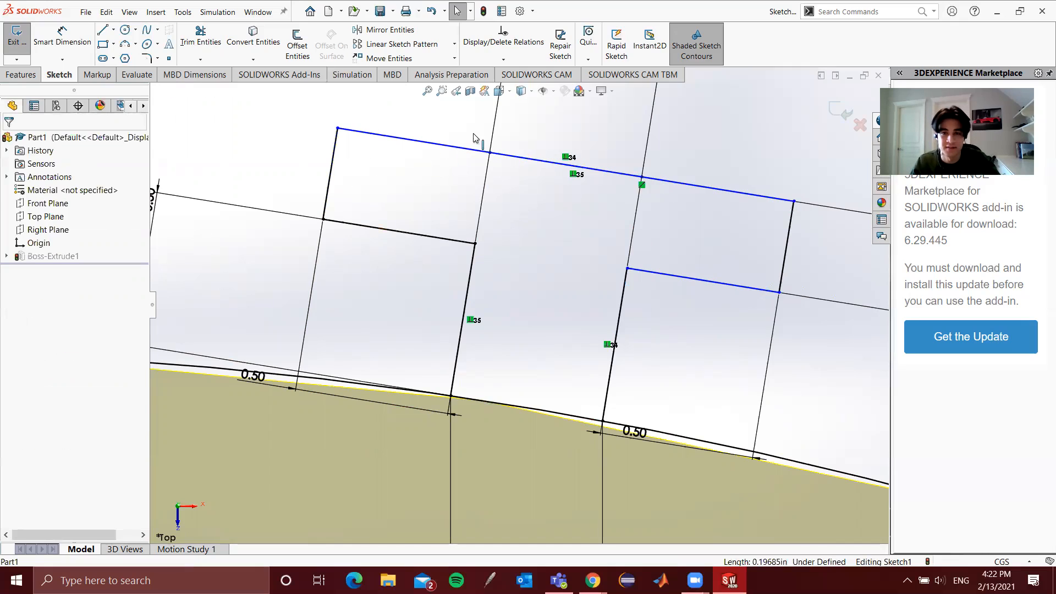
click(561, 164)
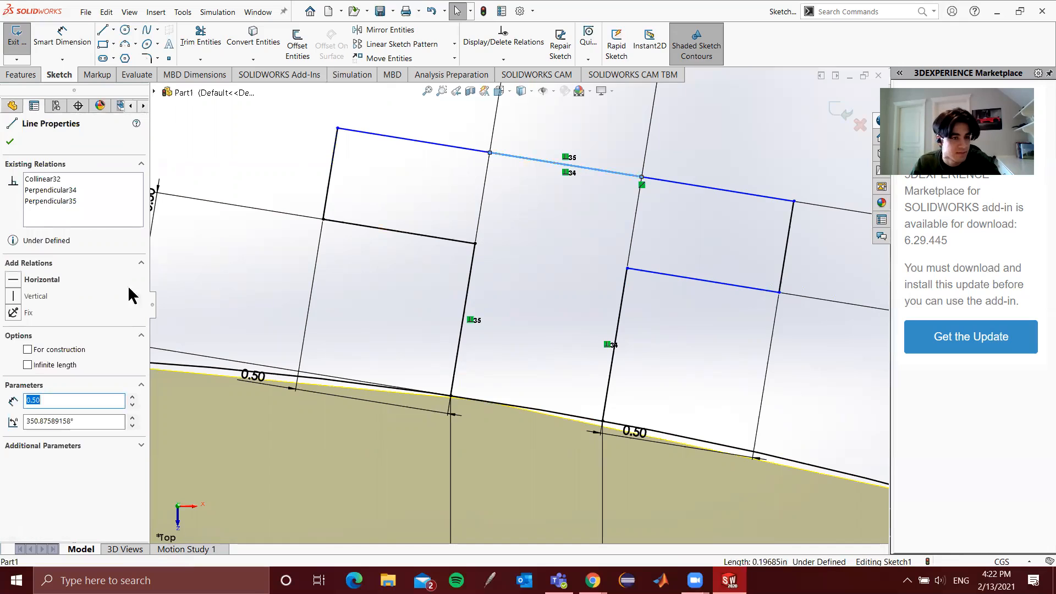
click(528, 141)
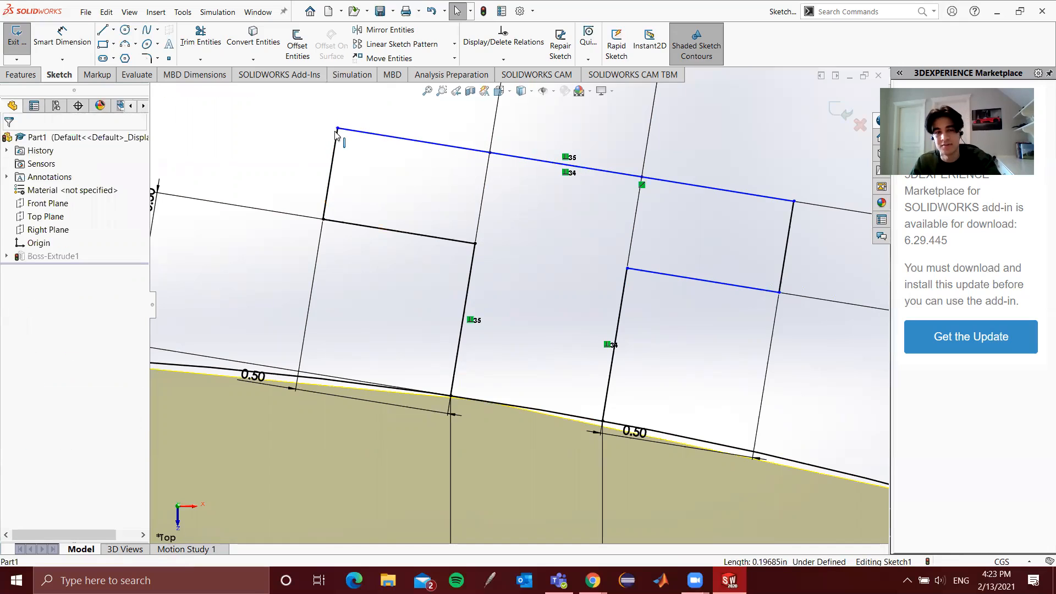
Make the right arm's underside parallel to the top edge segment above it, and the middle and left top segments collinear
click(704, 281)
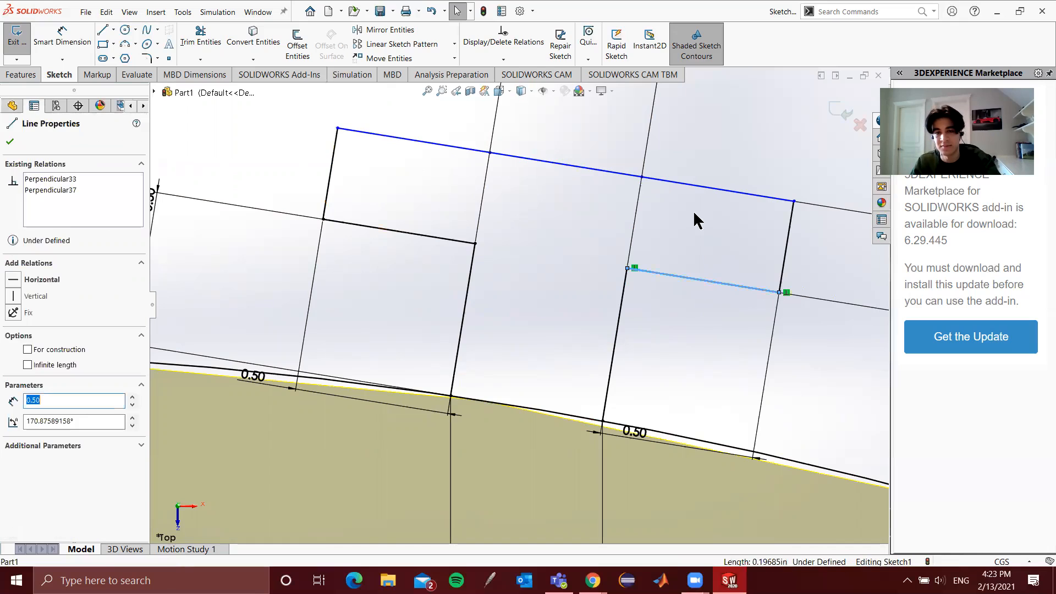
ctrl+click(706, 188)
click(13, 403)
click(715, 270)
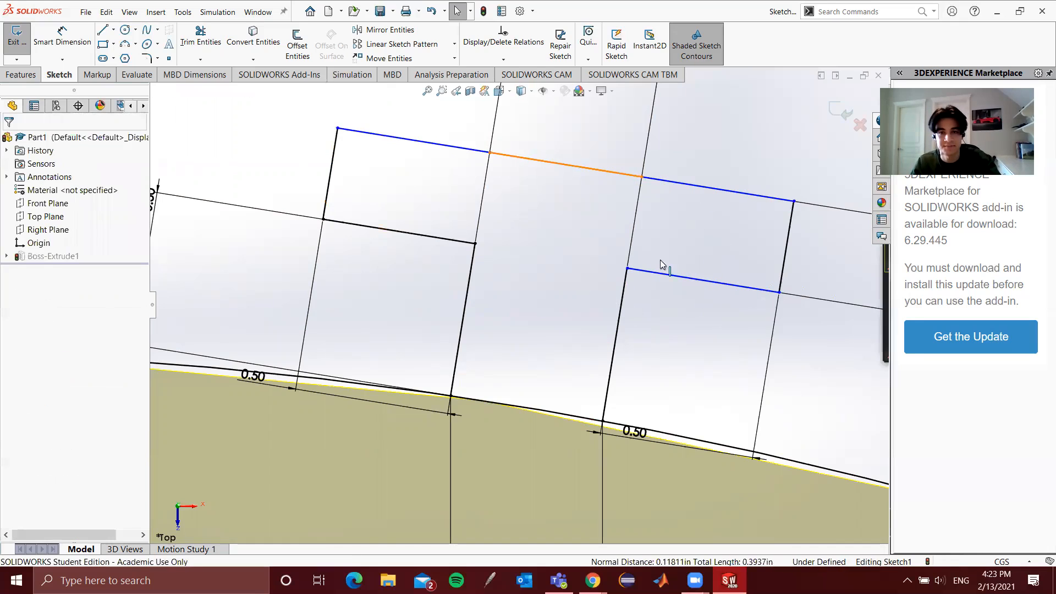
click(602, 174)
ctrl+click(418, 141)
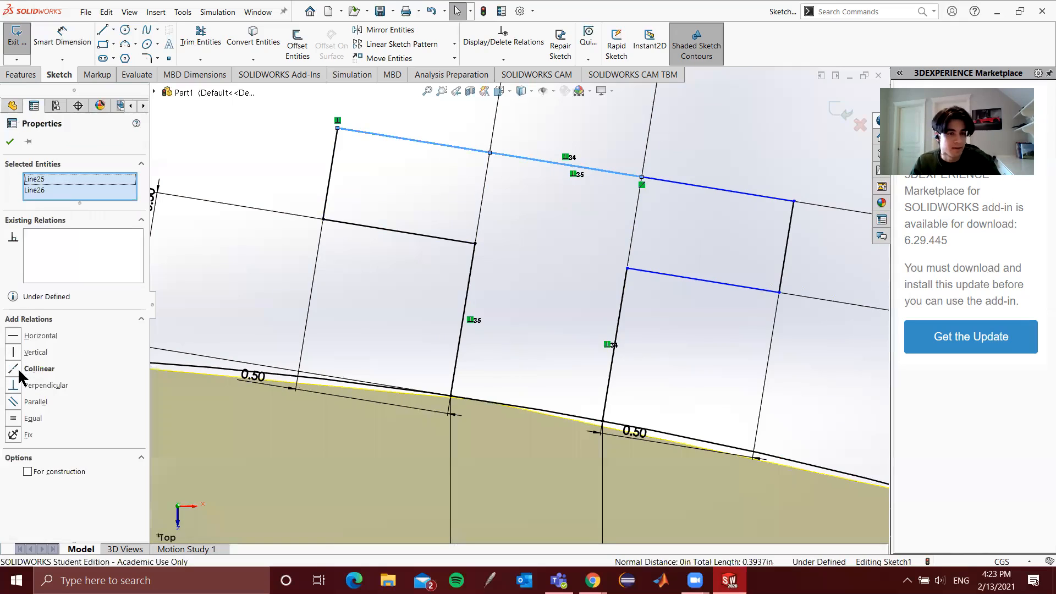
click(18, 373)
click(667, 212)
Try to dimension the horizontal span of the left segment of the T's top edge
click(62, 39)
scroll(351, 468, up, 5)
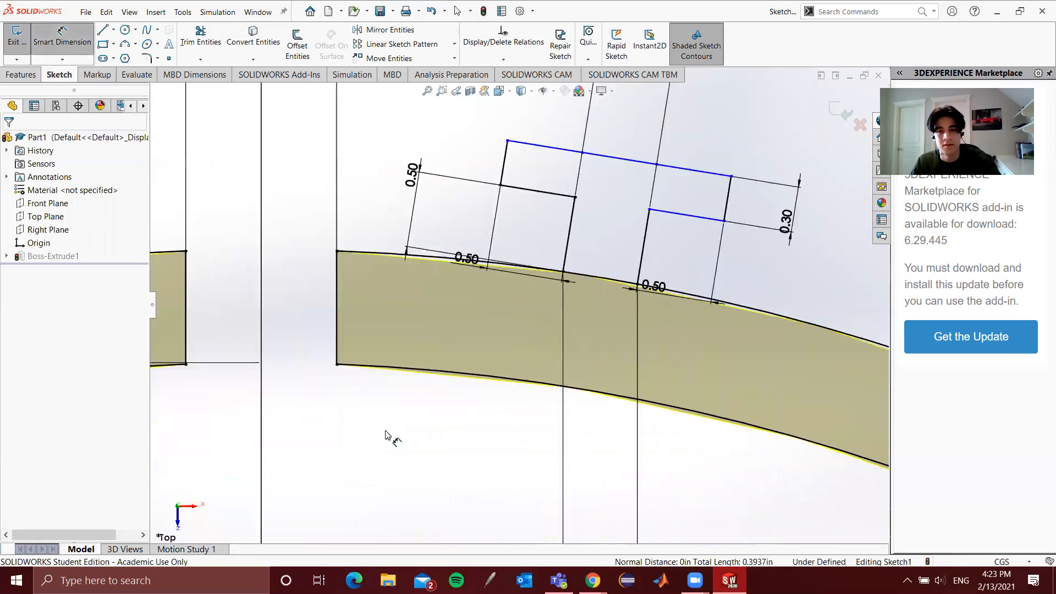
scroll(566, 193, up, 1)
scroll(691, 195, up, 1)
click(517, 209)
click(529, 176)
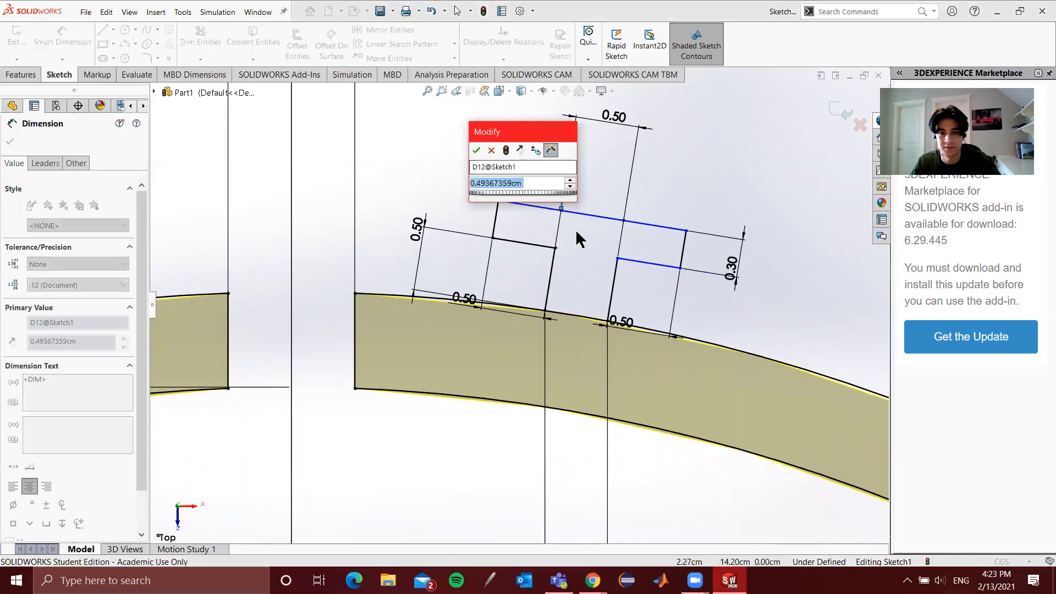
key(Return)
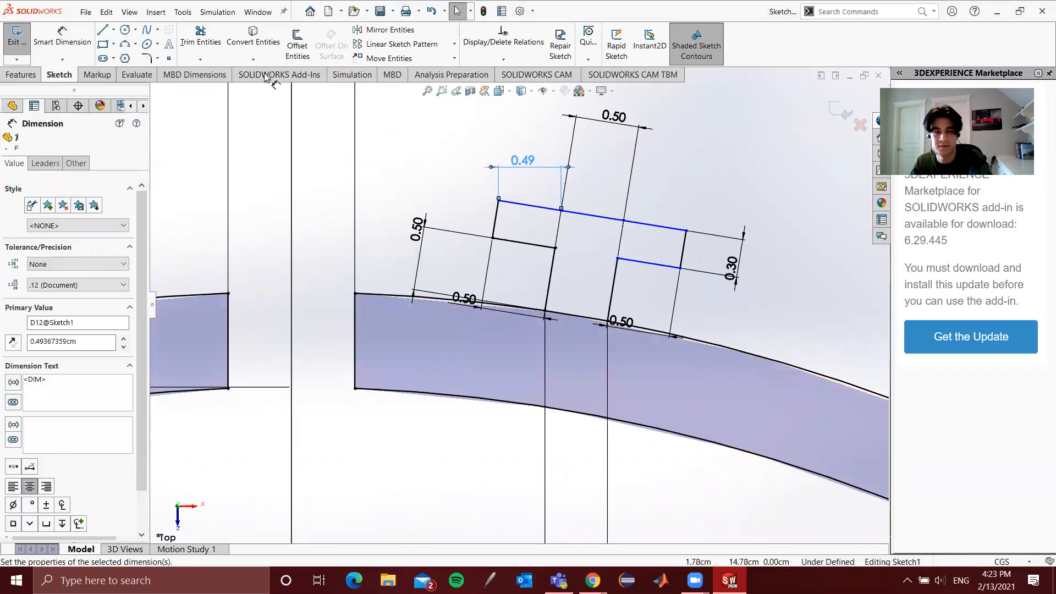
Dimension the left segment of the T's top edge along its slope as 0.50 cm and the left arm's thickness as 0.30 cm
click(62, 42)
click(547, 207)
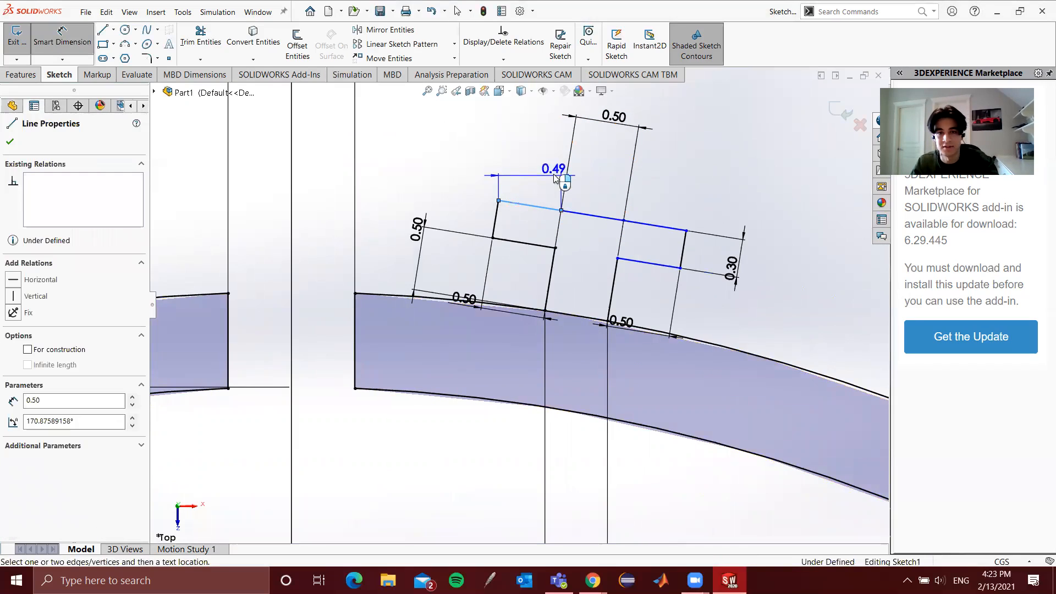
click(583, 175)
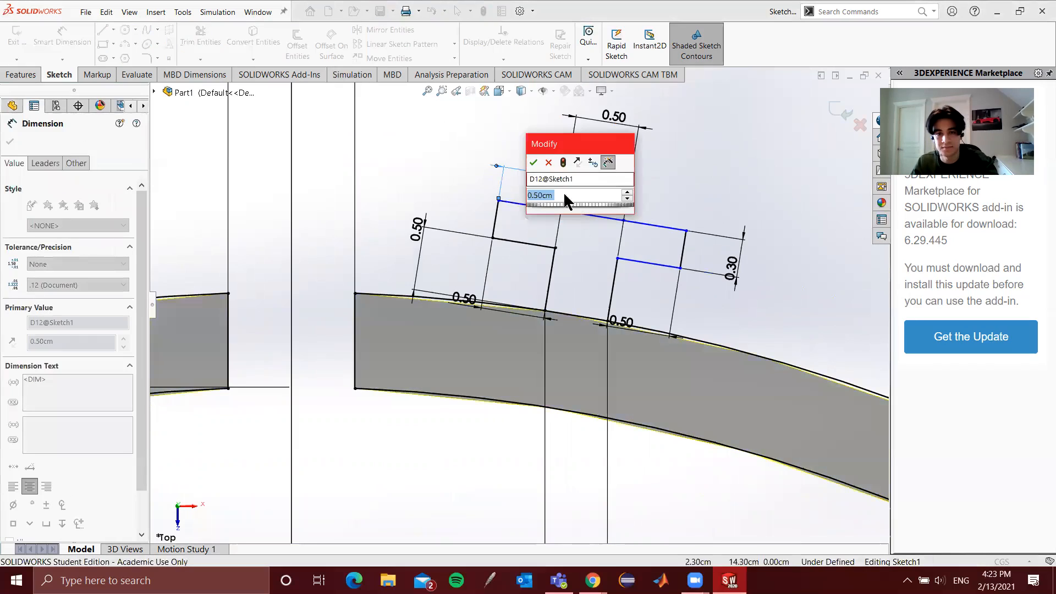
click(533, 163)
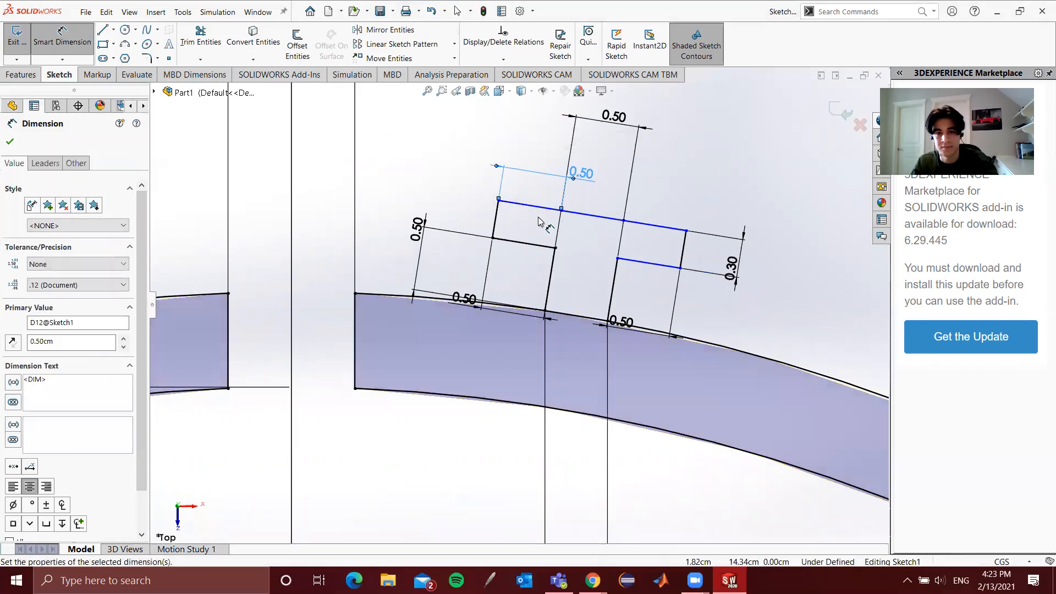
click(527, 210)
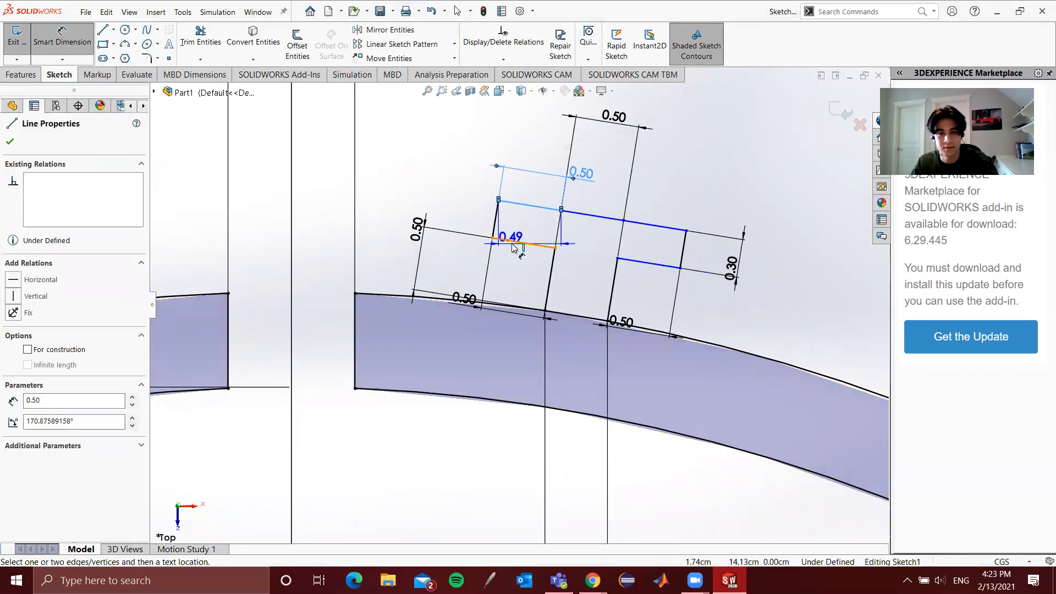
click(456, 231)
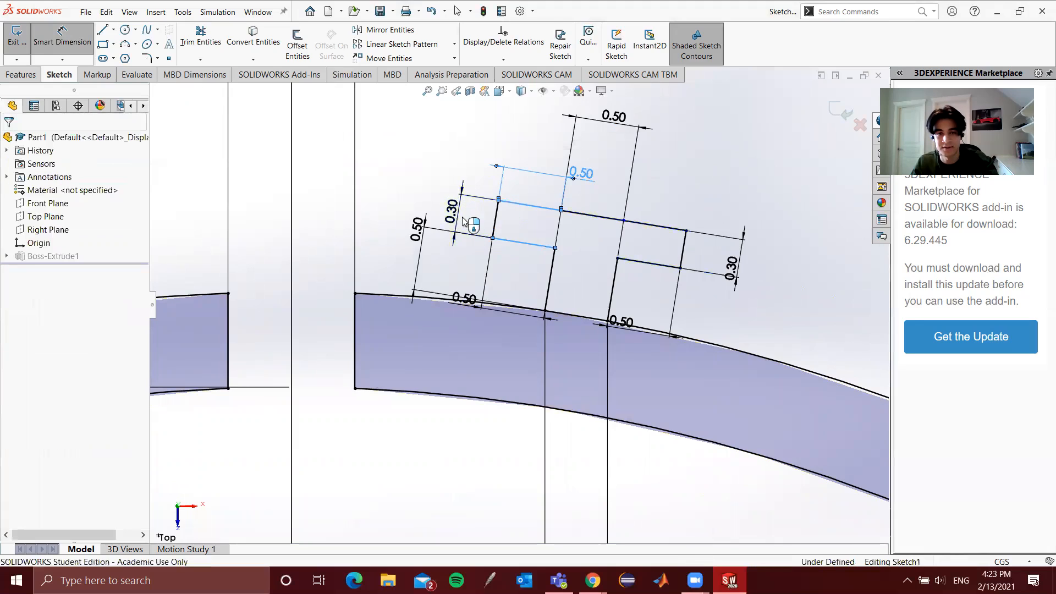
click(412, 198)
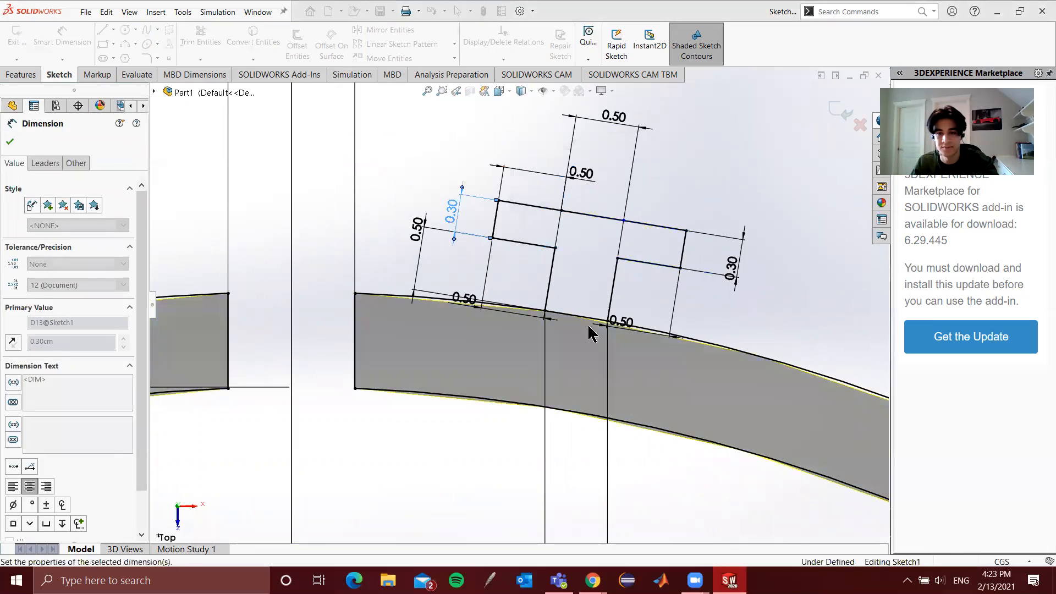
Examine the point joining the middle and right segments of the T's top edge, and the T's position on the ring
scroll(559, 376, down, 1)
scroll(648, 272, up, 2)
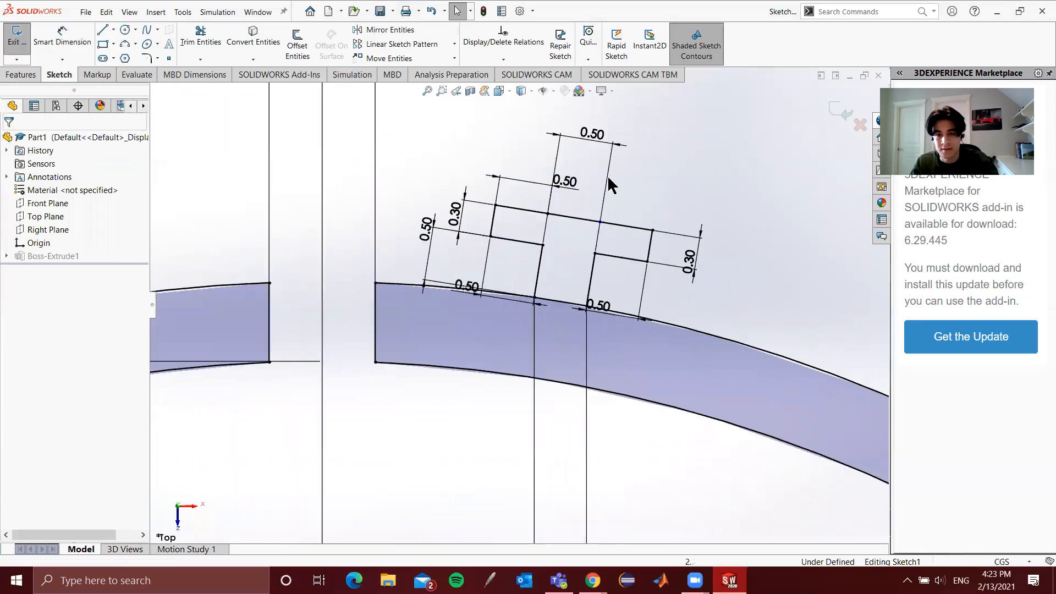
scroll(618, 175, down, 1)
scroll(586, 240, down, 3)
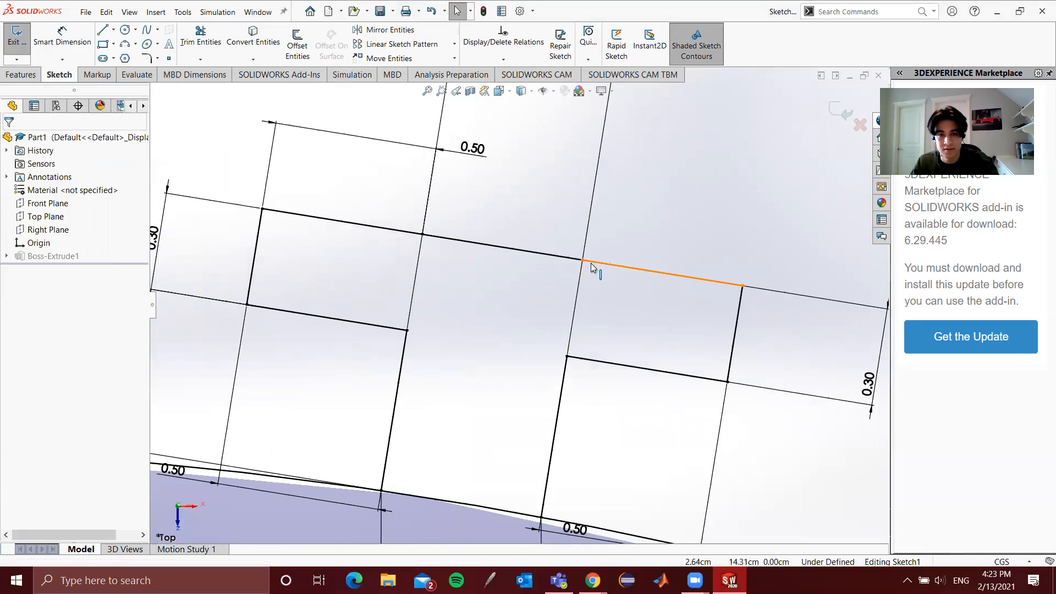
click(582, 259)
click(563, 353)
scroll(520, 281, down, 2)
scroll(514, 278, up, 1)
scroll(484, 250, up, 6)
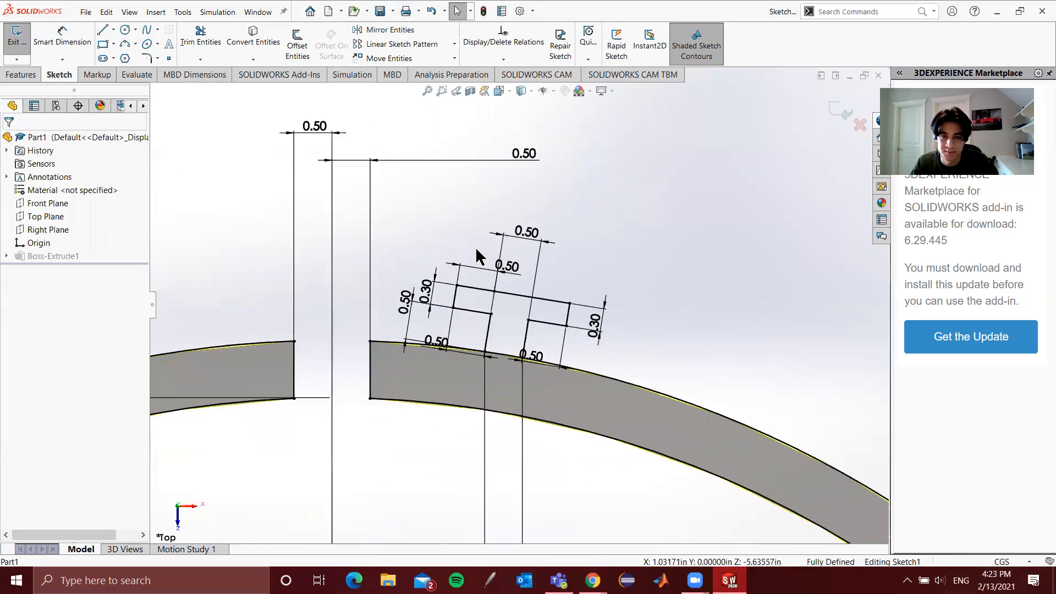
scroll(469, 253, up, 3)
scroll(468, 462, down, 2)
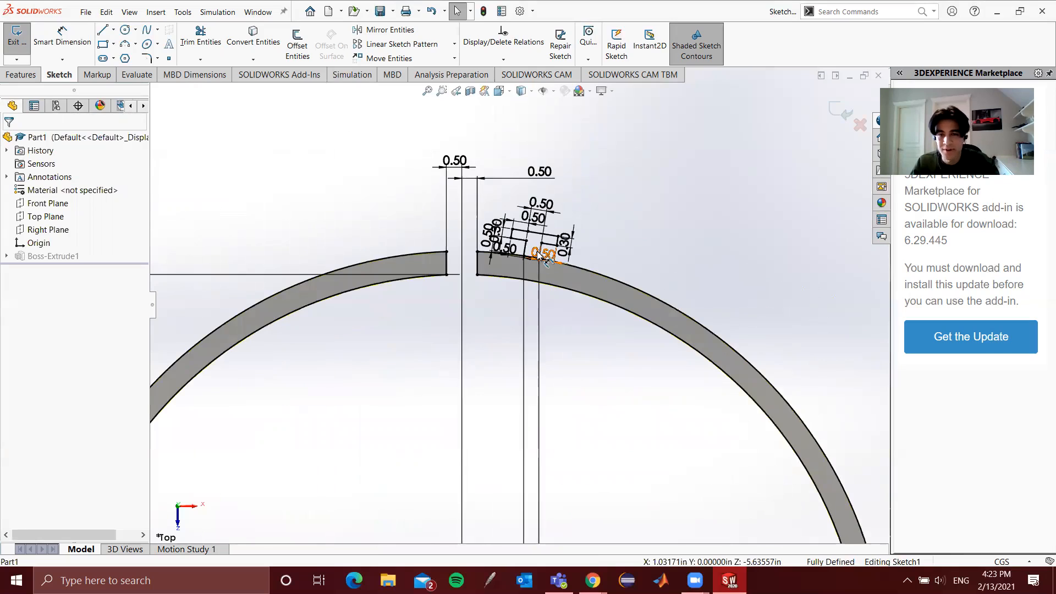
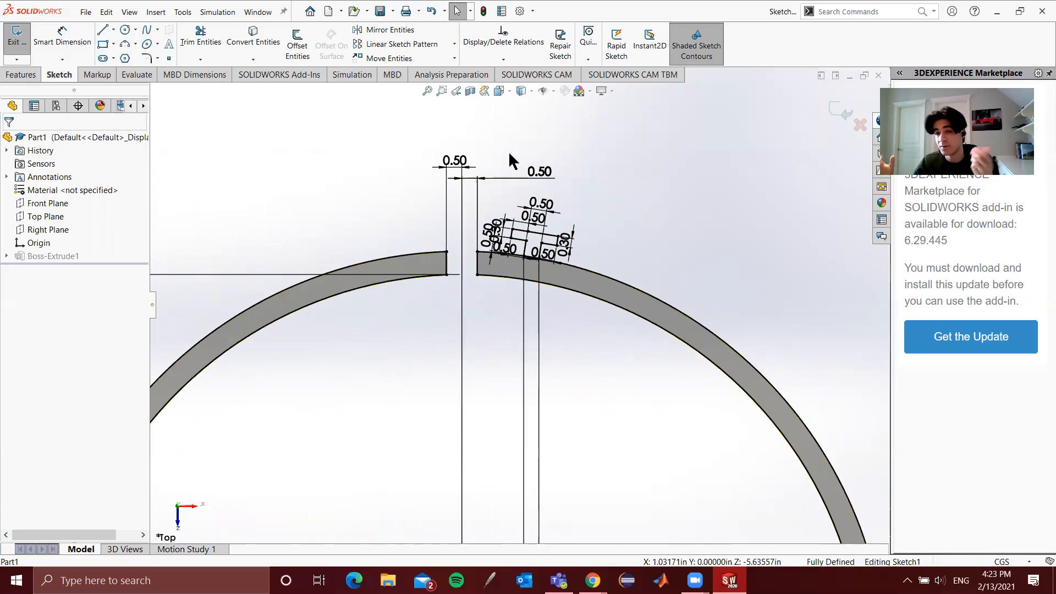
click(454, 43)
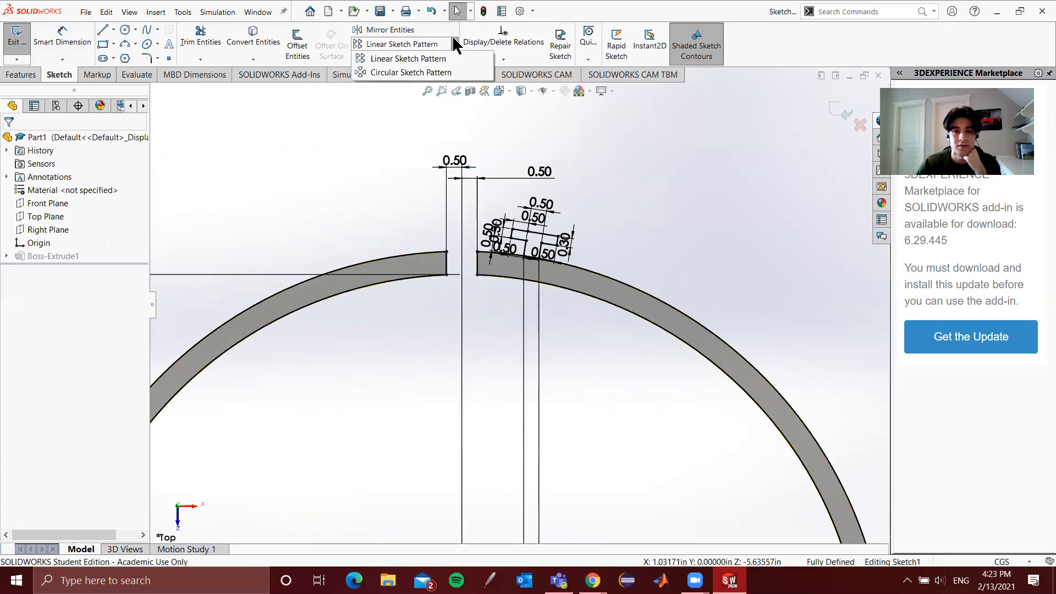
click(419, 73)
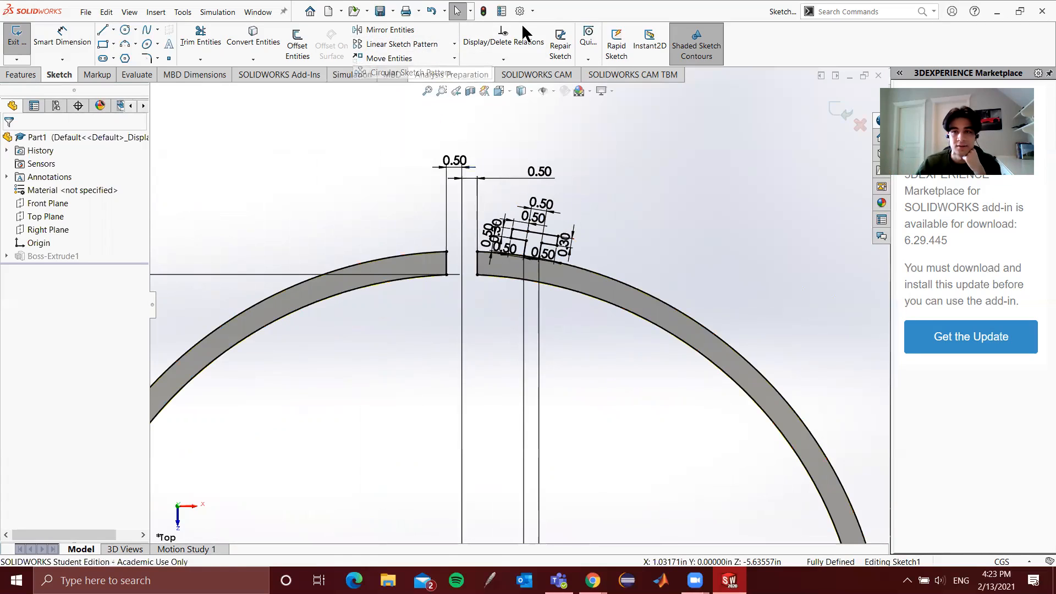
scroll(506, 295, down, 8)
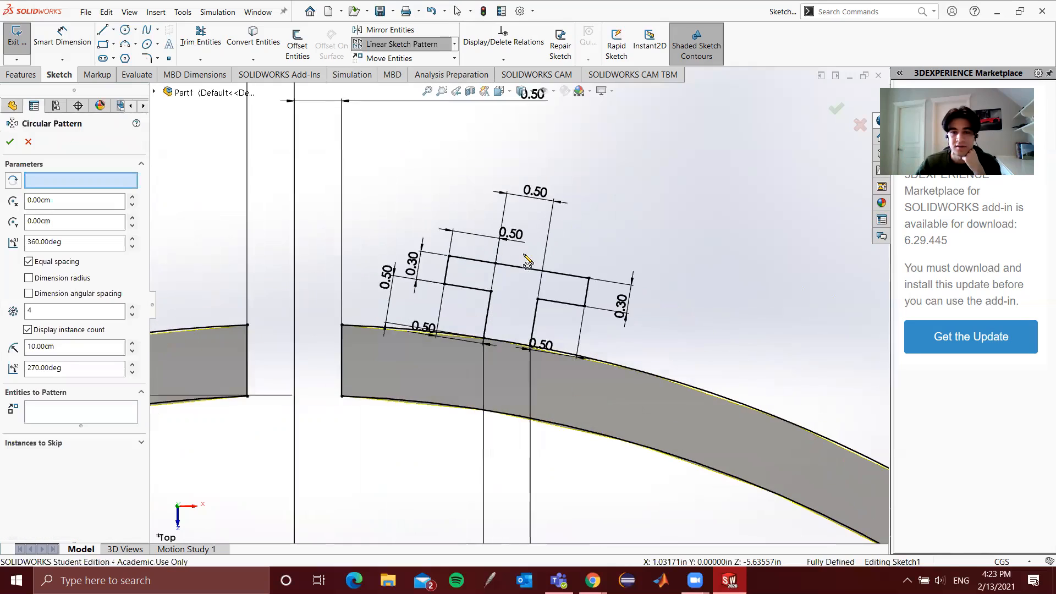
click(512, 276)
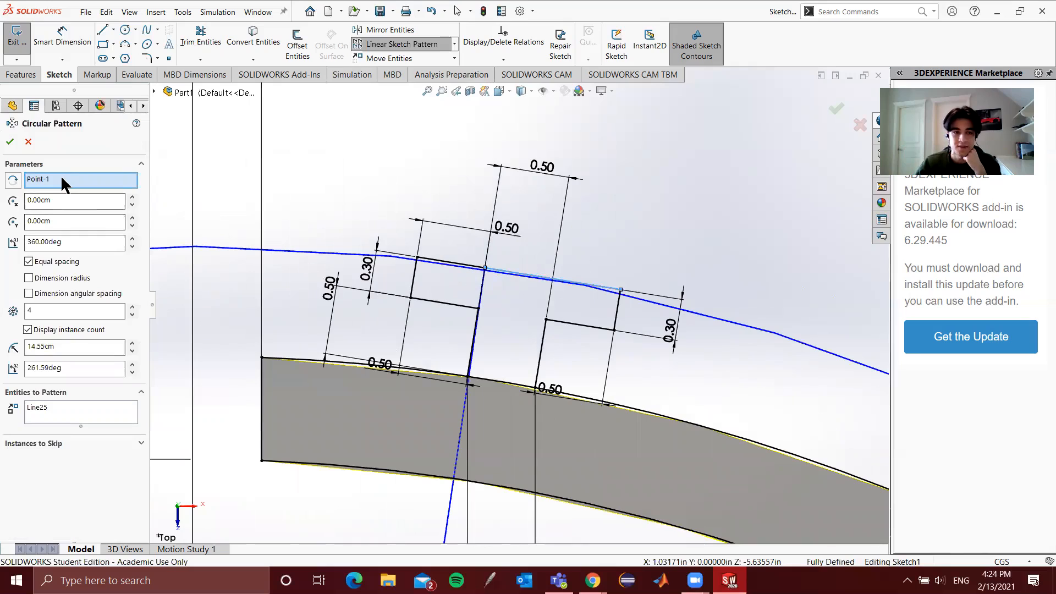
click(498, 242)
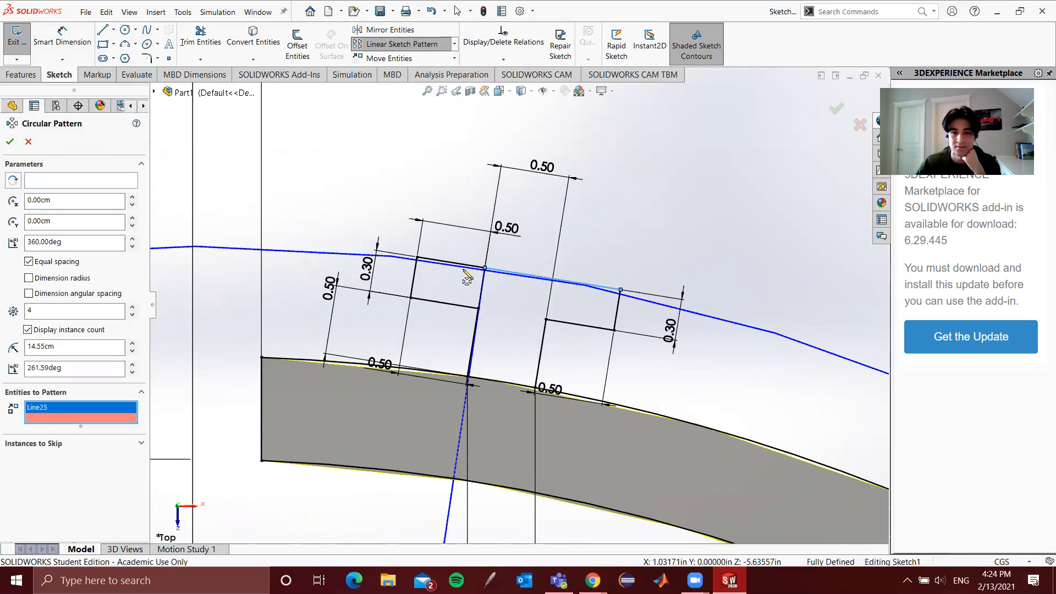
click(556, 321)
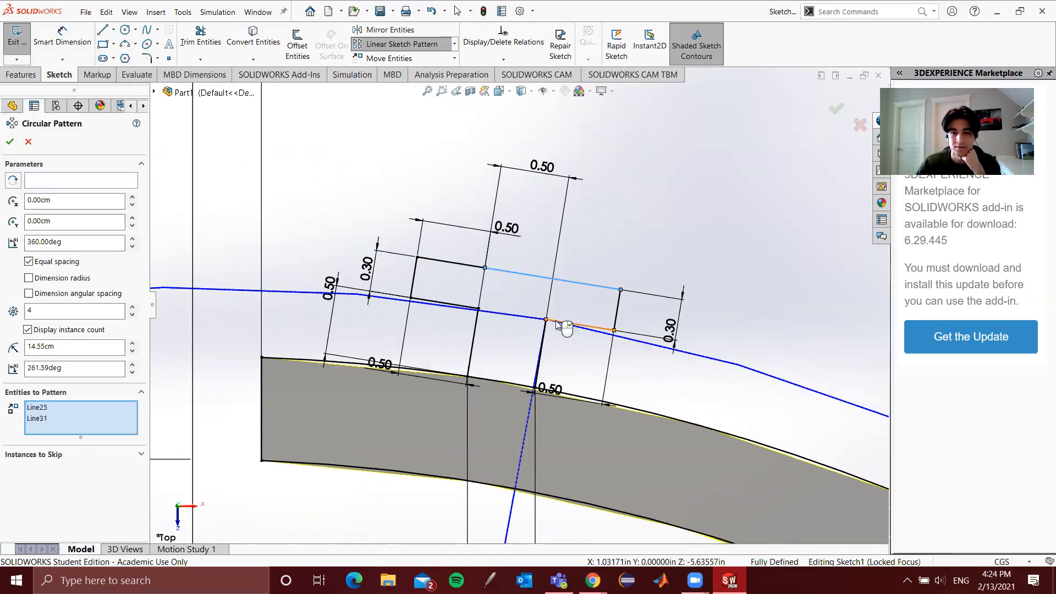
click(454, 265)
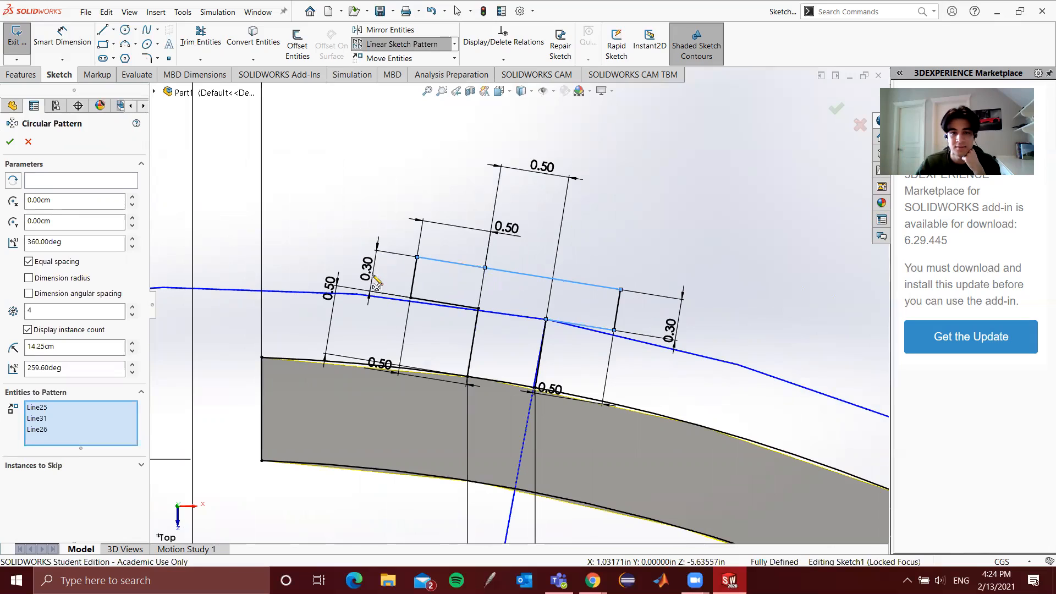
click(416, 282)
click(442, 304)
click(474, 336)
click(540, 351)
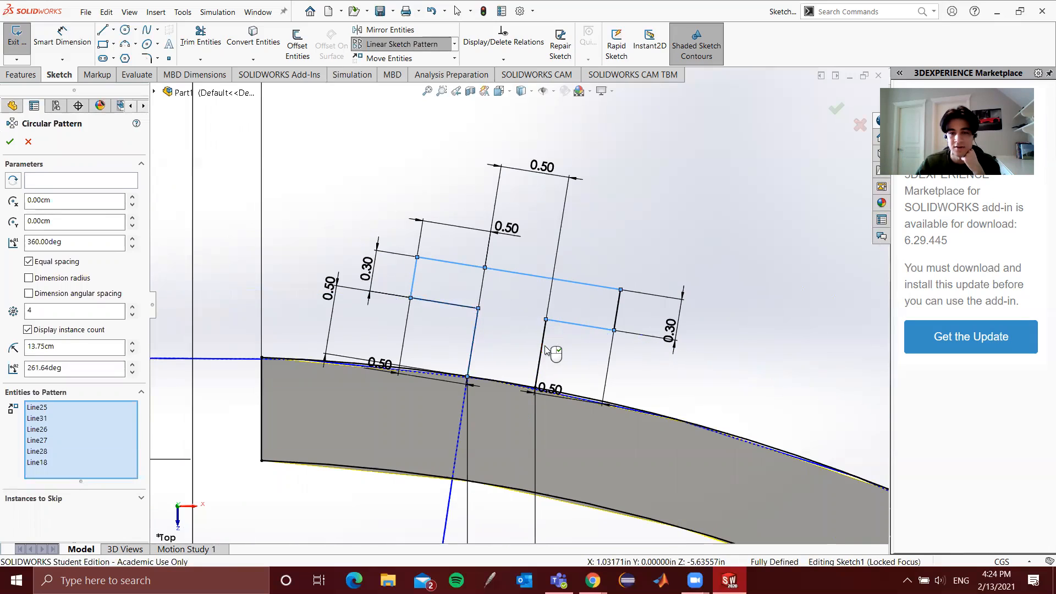
click(626, 309)
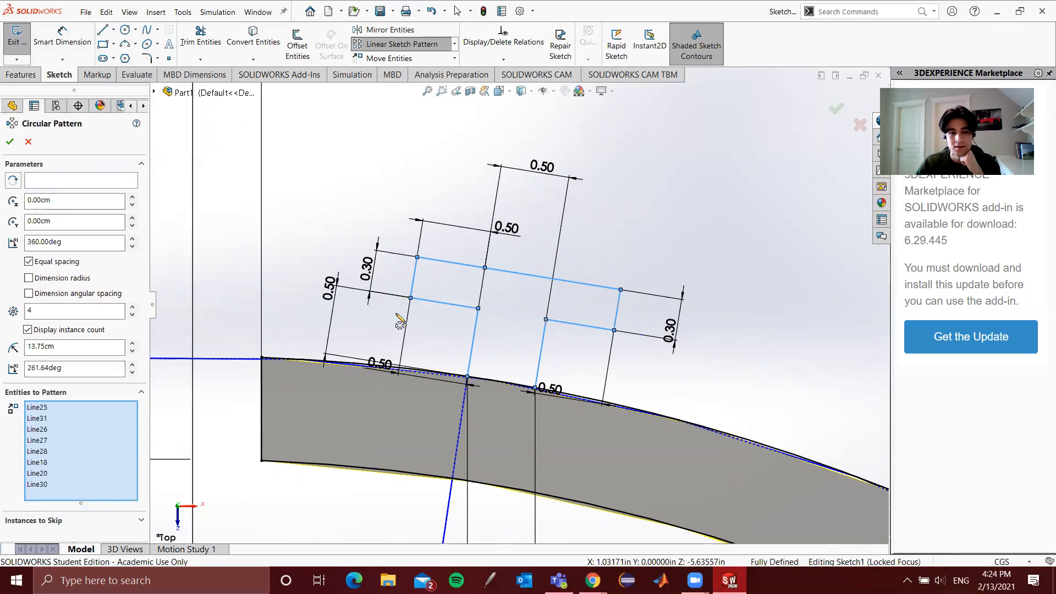
scroll(400, 325, up, 6)
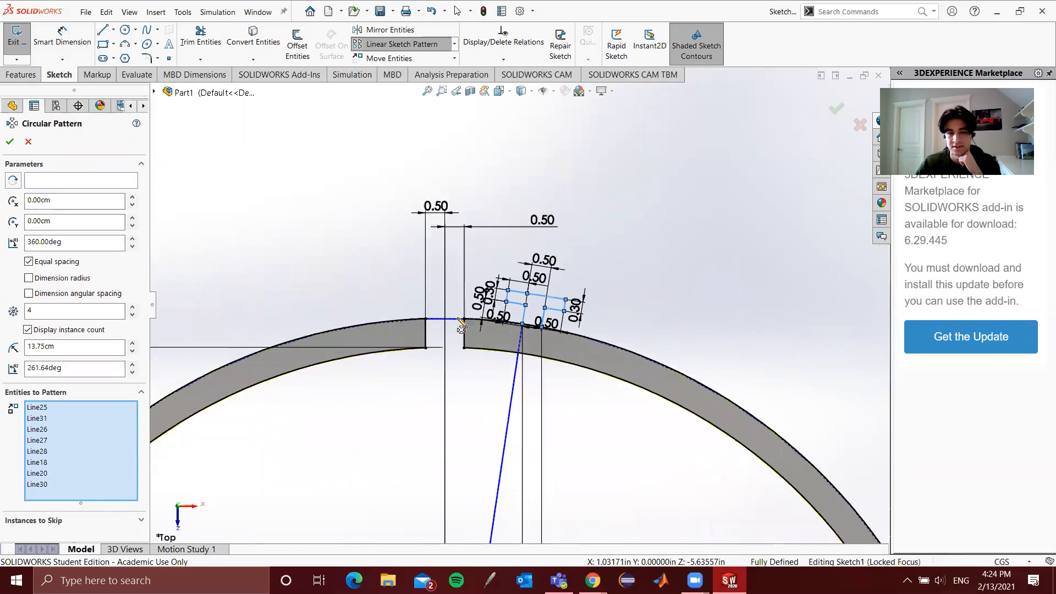
scroll(462, 325, down, 4)
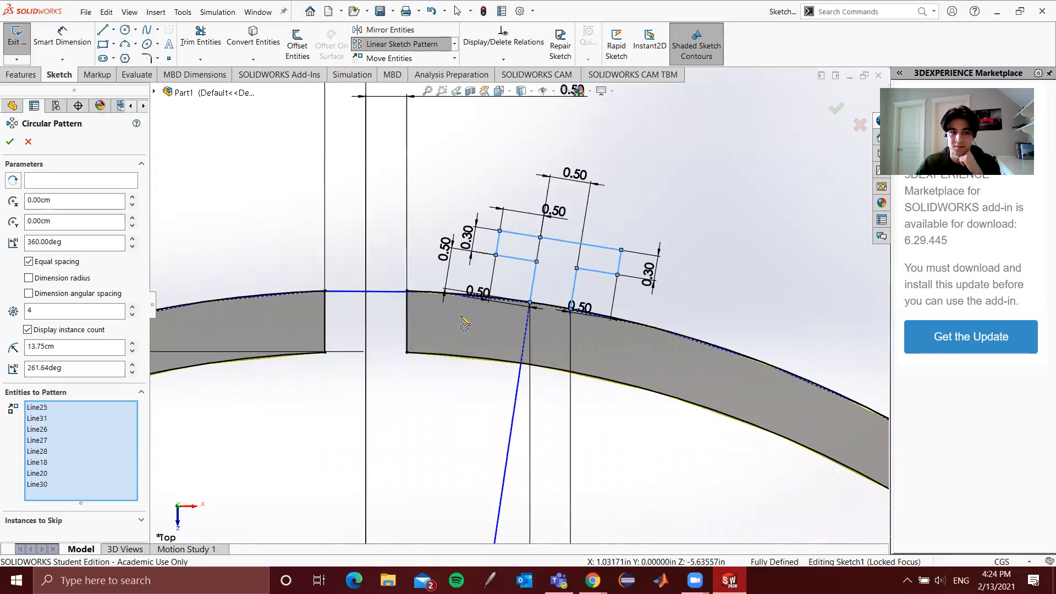
scroll(464, 324, down, 1)
click(67, 407)
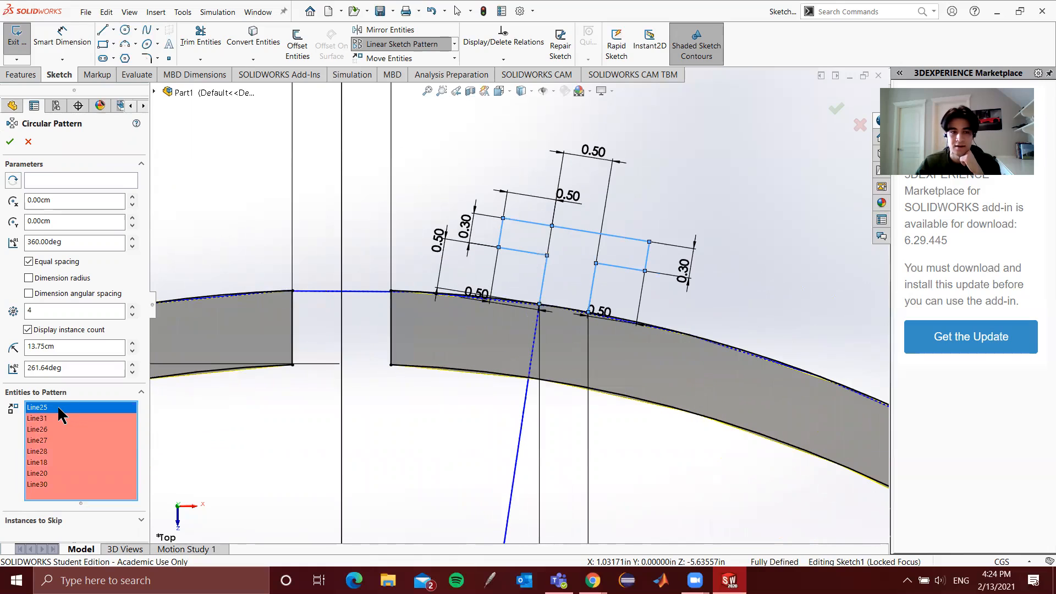
right_click(61, 414)
click(345, 223)
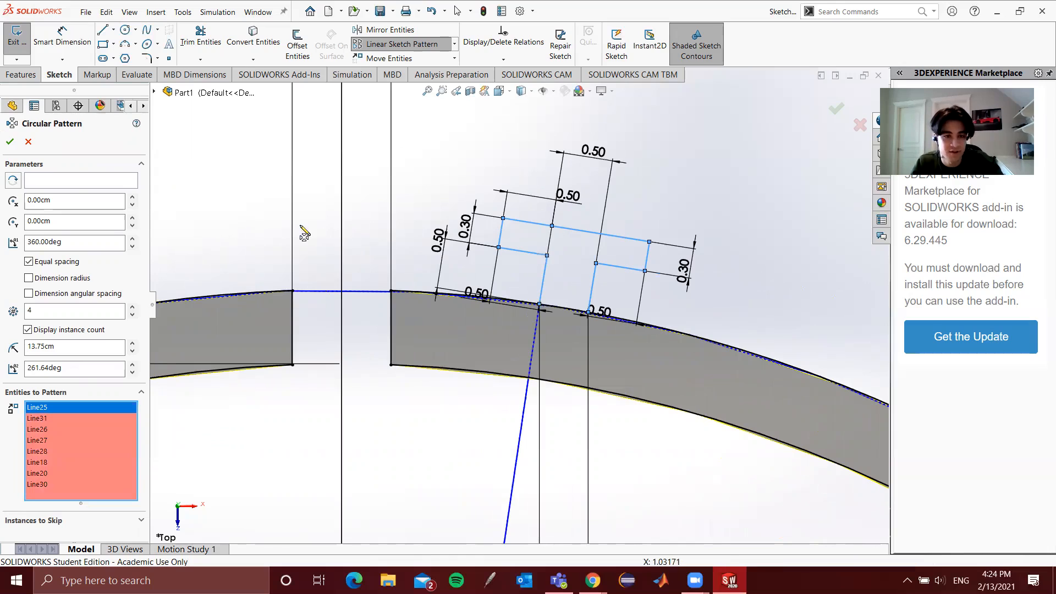
click(28, 142)
Start a circular sketch pattern about the ring's centre with all eight lines of the T-shaped tab as the entities to pattern
click(454, 44)
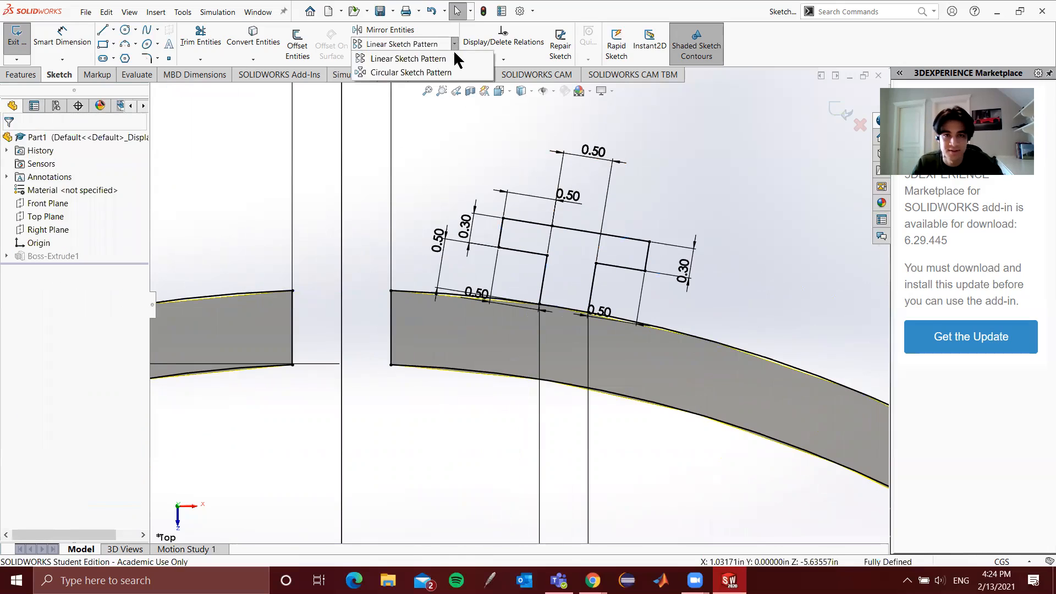
click(400, 65)
click(81, 411)
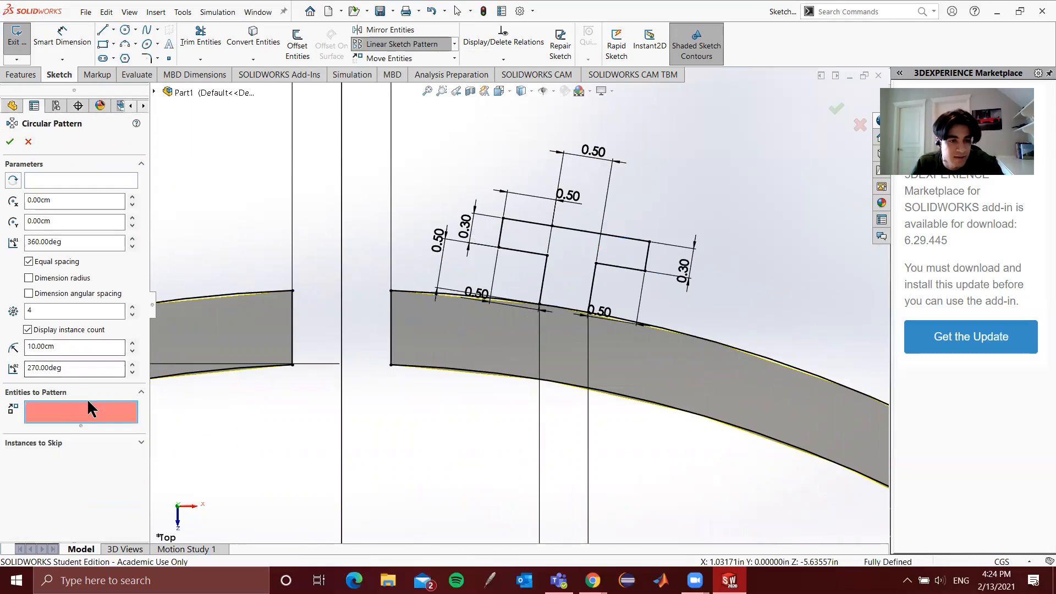
click(544, 281)
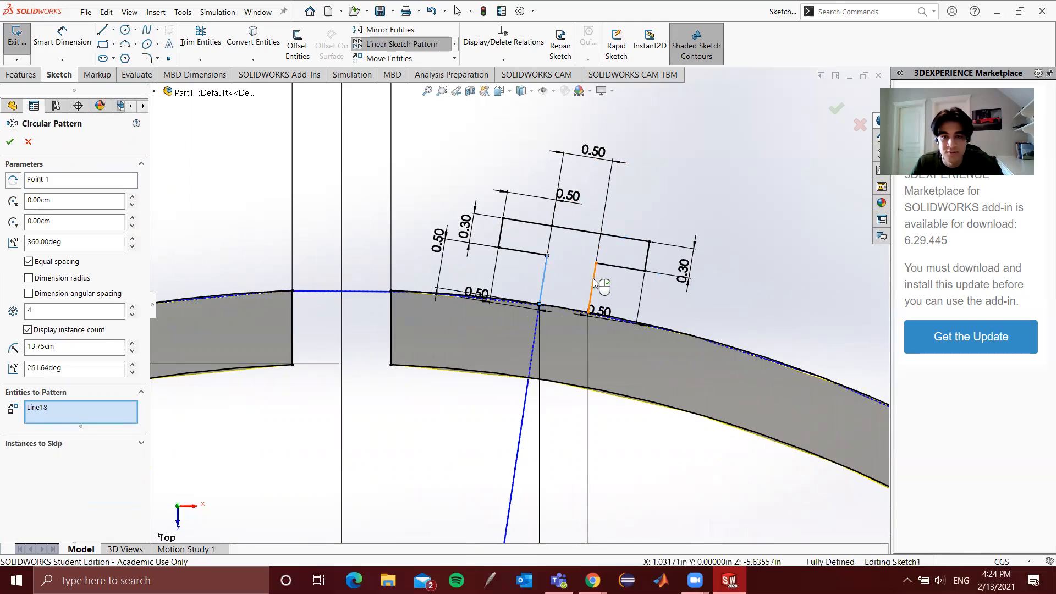
click(593, 286)
click(620, 267)
click(647, 257)
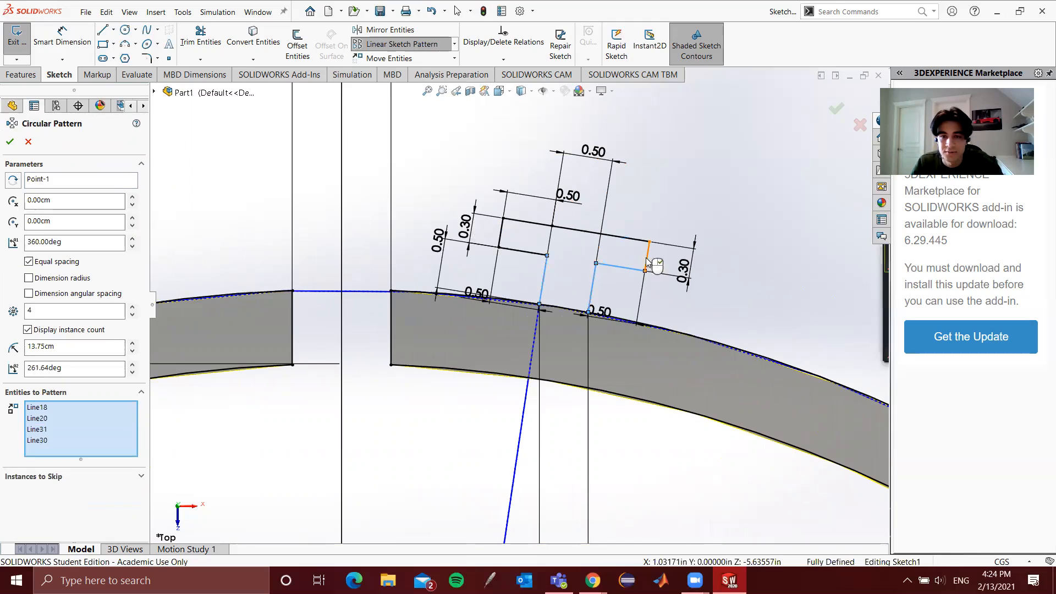
click(618, 237)
click(532, 223)
click(502, 237)
click(513, 251)
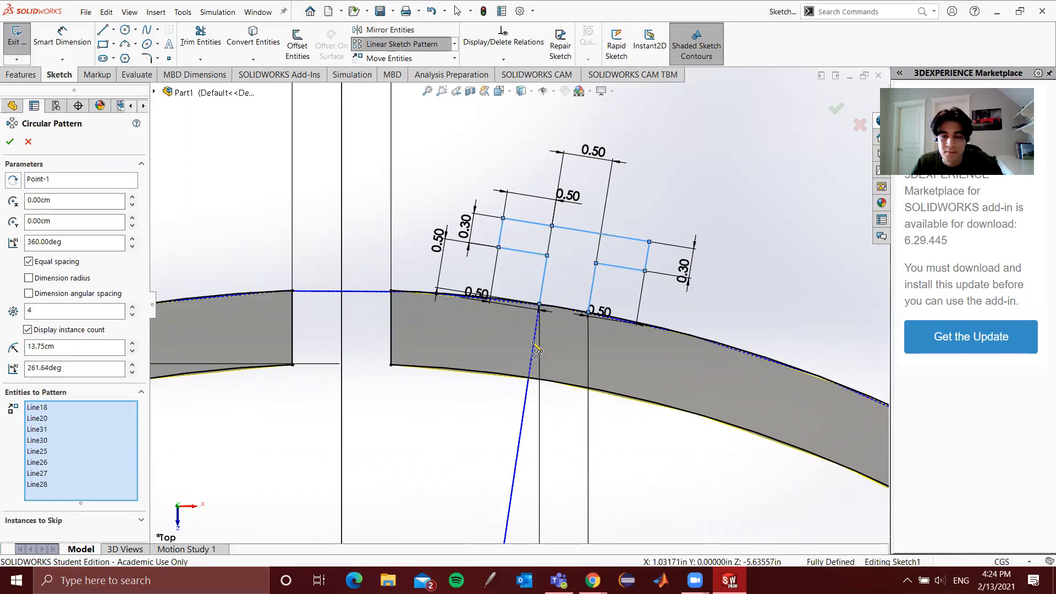
Set the circular pattern to 5 equally spaced instances over a 40° total angle and apply it
scroll(484, 246, down, 3)
scroll(481, 254, up, 8)
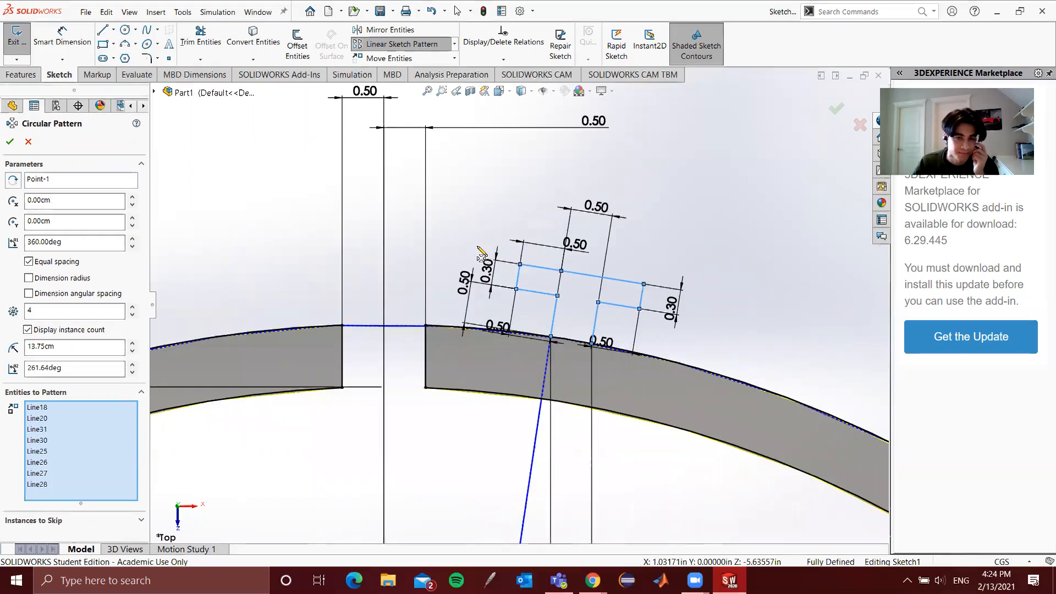
scroll(487, 265, up, 2)
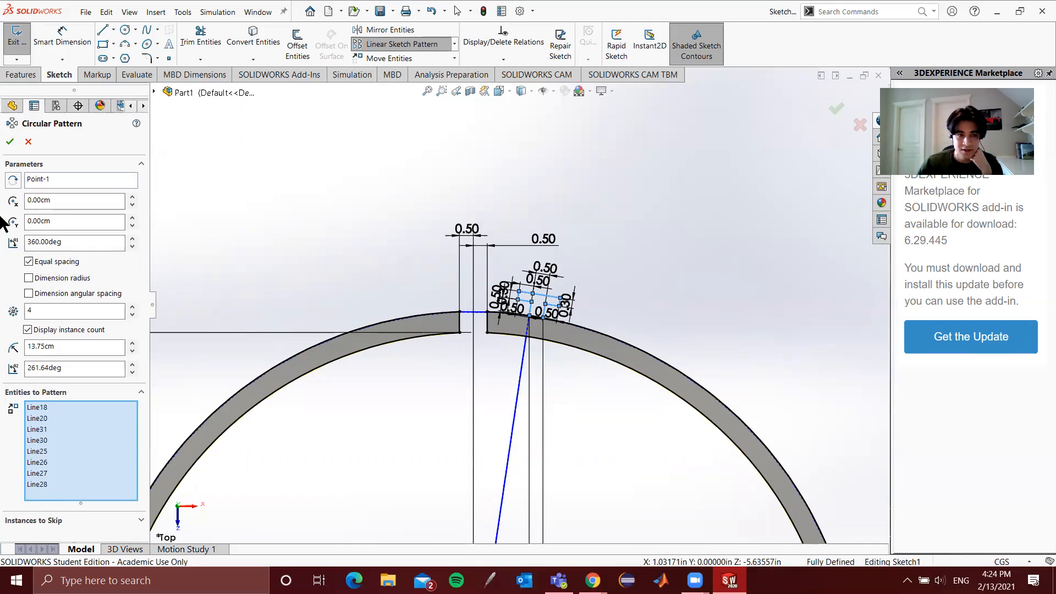
double_click(72, 243)
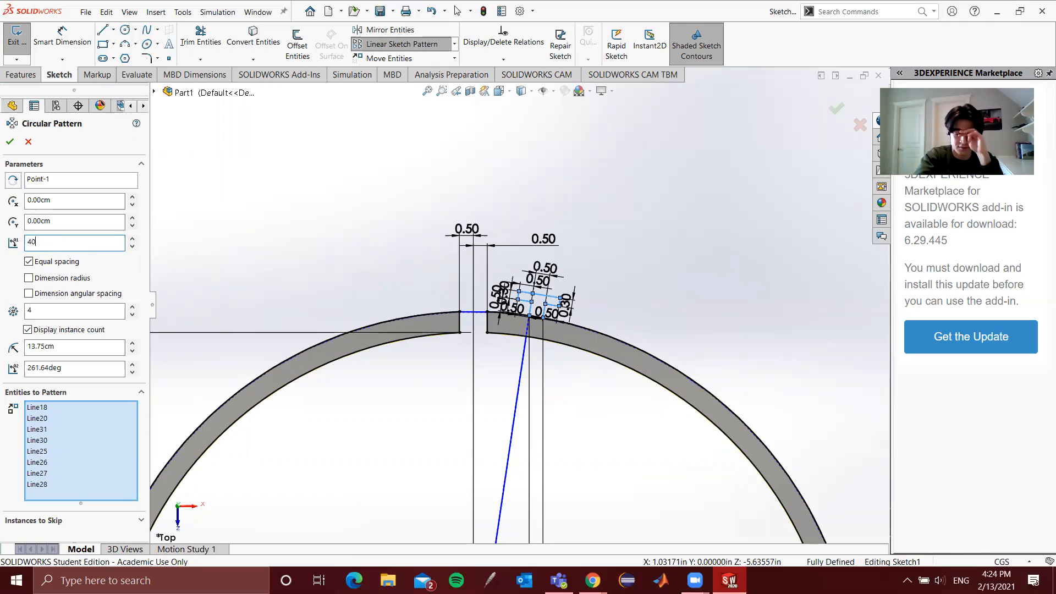
key(Return)
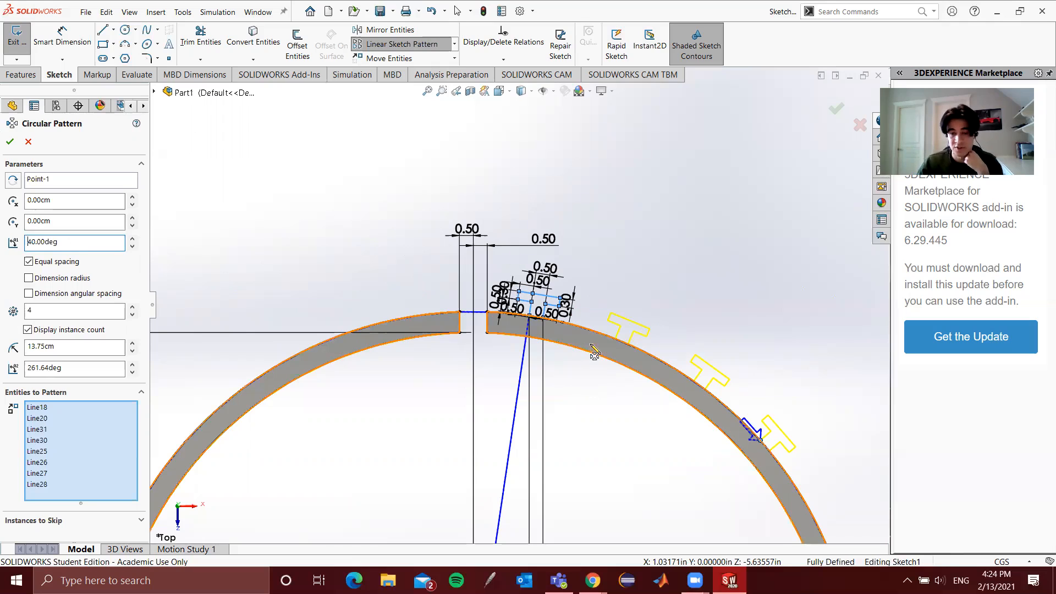
click(67, 312)
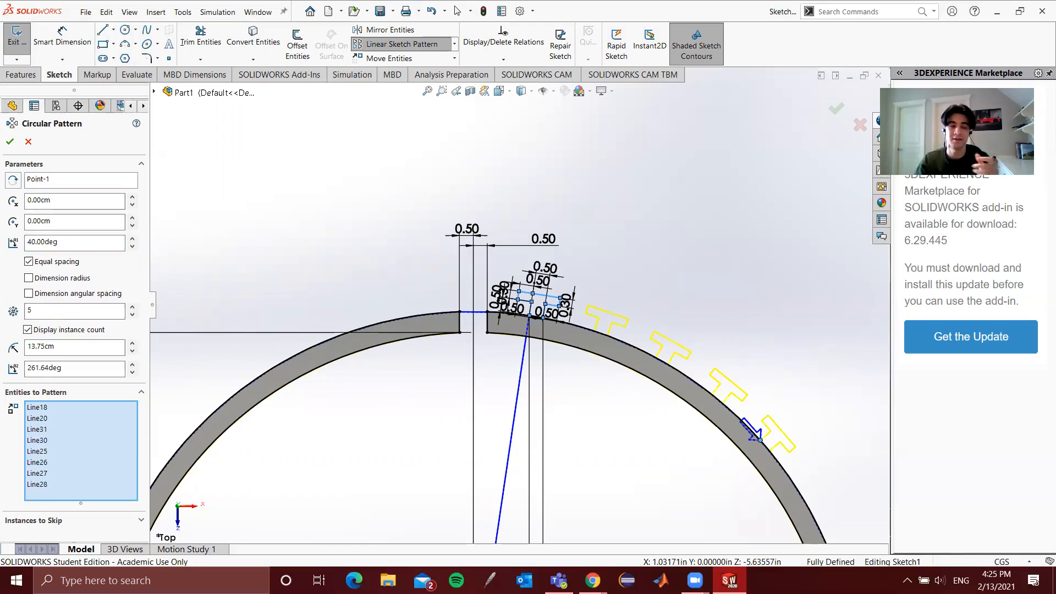
scroll(599, 352, down, 2)
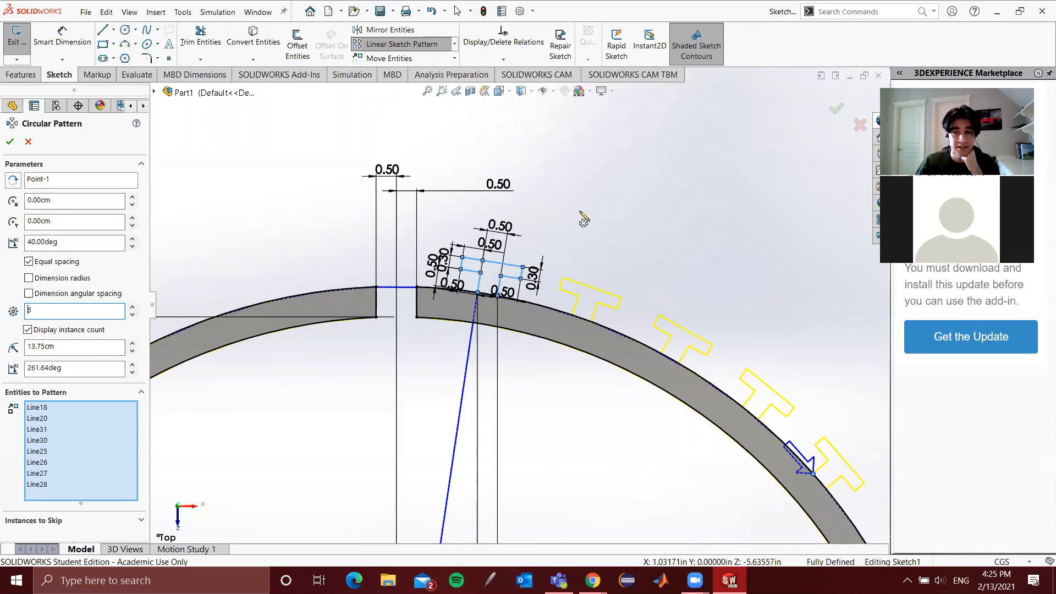
scroll(582, 216, up, 4)
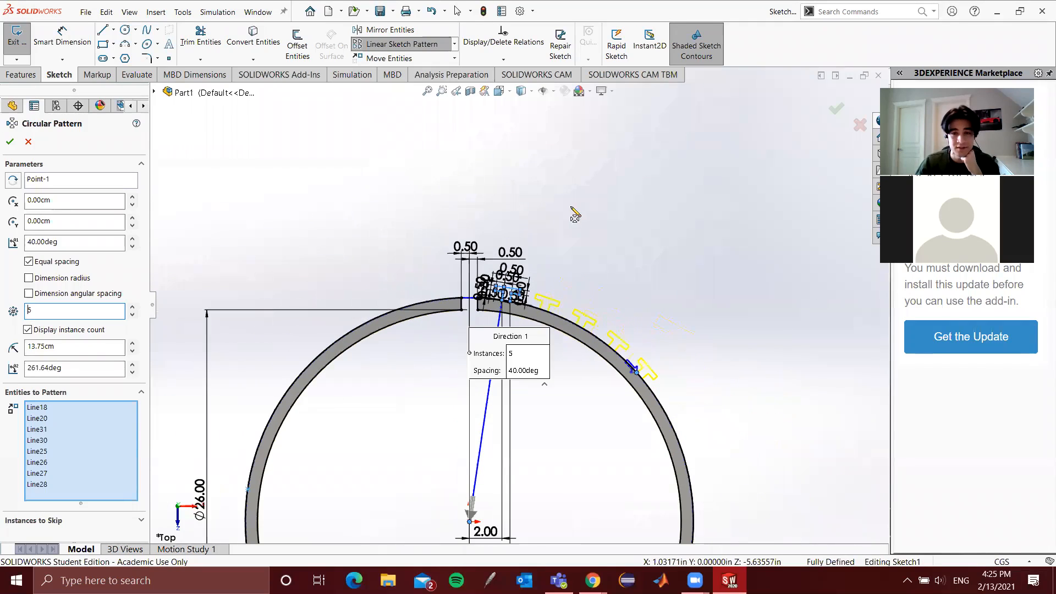
click(10, 142)
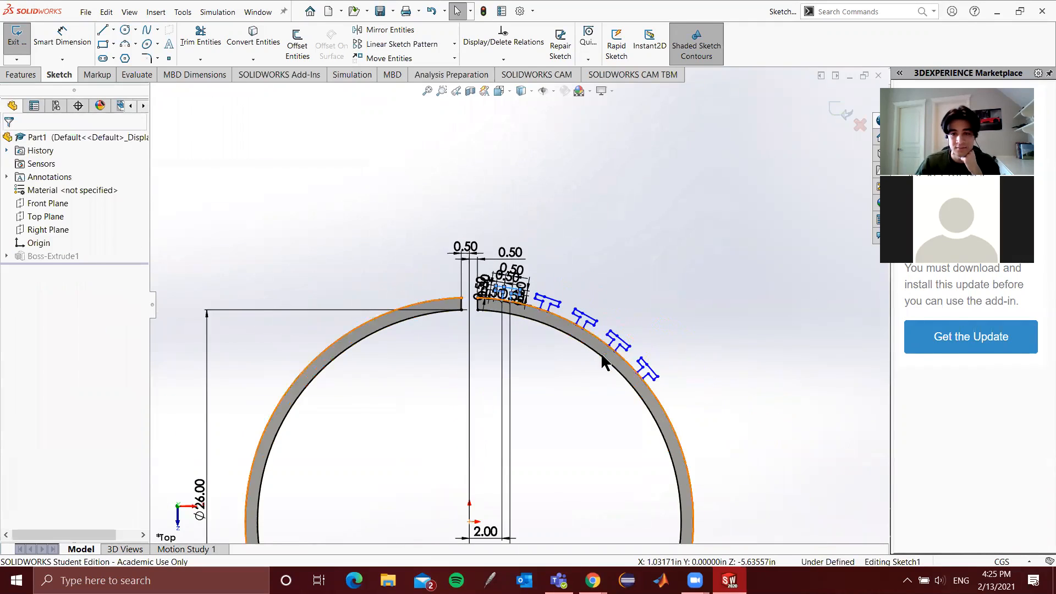
Dimension the position of the first T copy from the base point of its stem nearest the original tab
scroll(569, 330, down, 5)
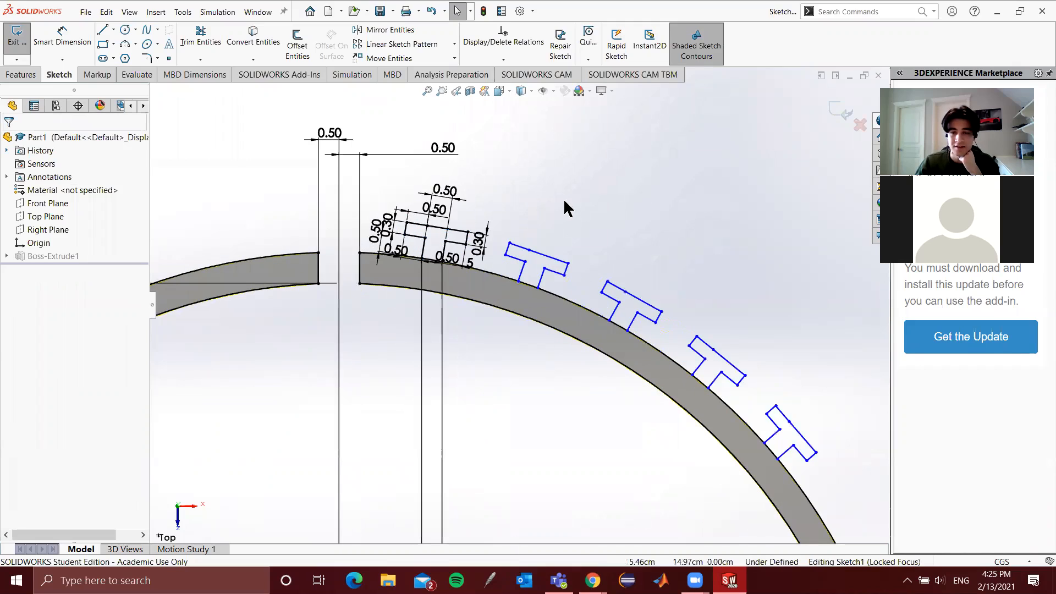
click(48, 42)
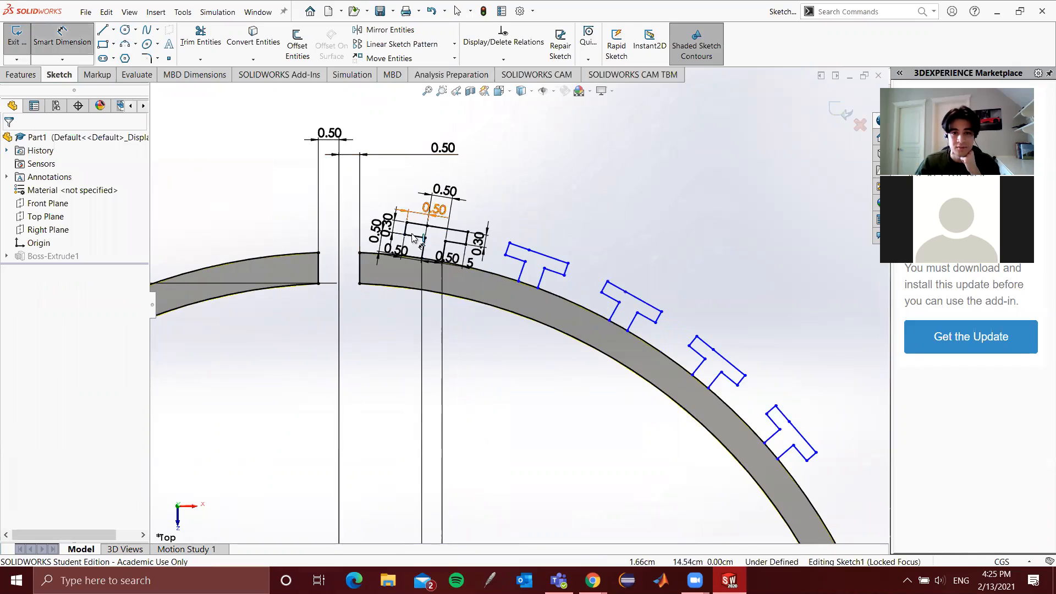
click(520, 284)
scroll(478, 165, up, 2)
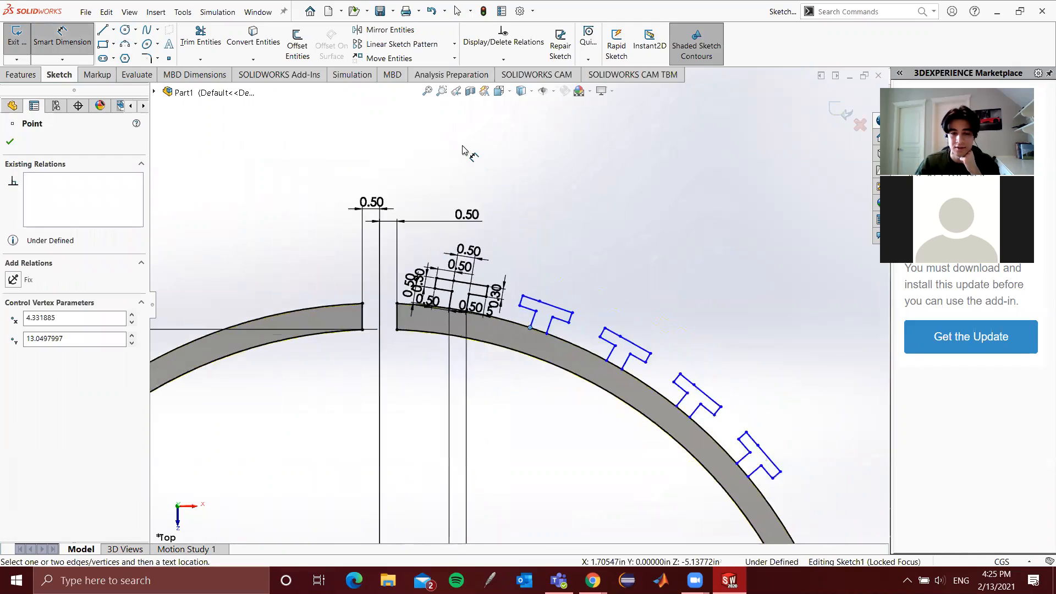
Dimension the vertical distance from the origin to the base corner of the first patterned T profile, accepting the measured value
scroll(440, 147, up, 7)
scroll(436, 194, down, 3)
scroll(464, 396, down, 1)
scroll(453, 44, down, 1)
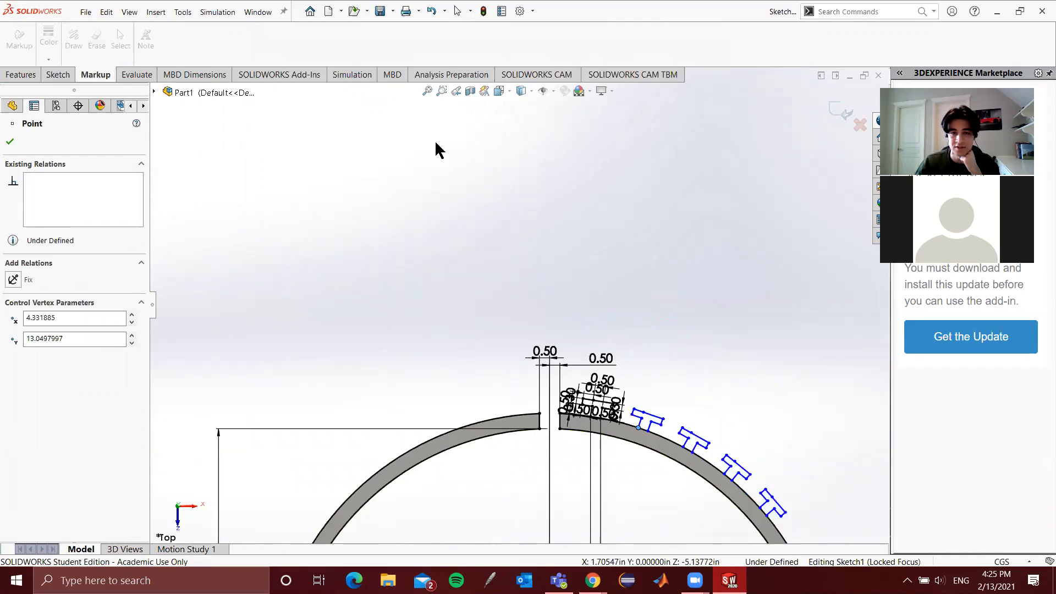
scroll(385, 109, down, 2)
scroll(385, 109, up, 6)
scroll(493, 354, down, 1)
scroll(613, 537, up, 3)
scroll(534, 379, down, 5)
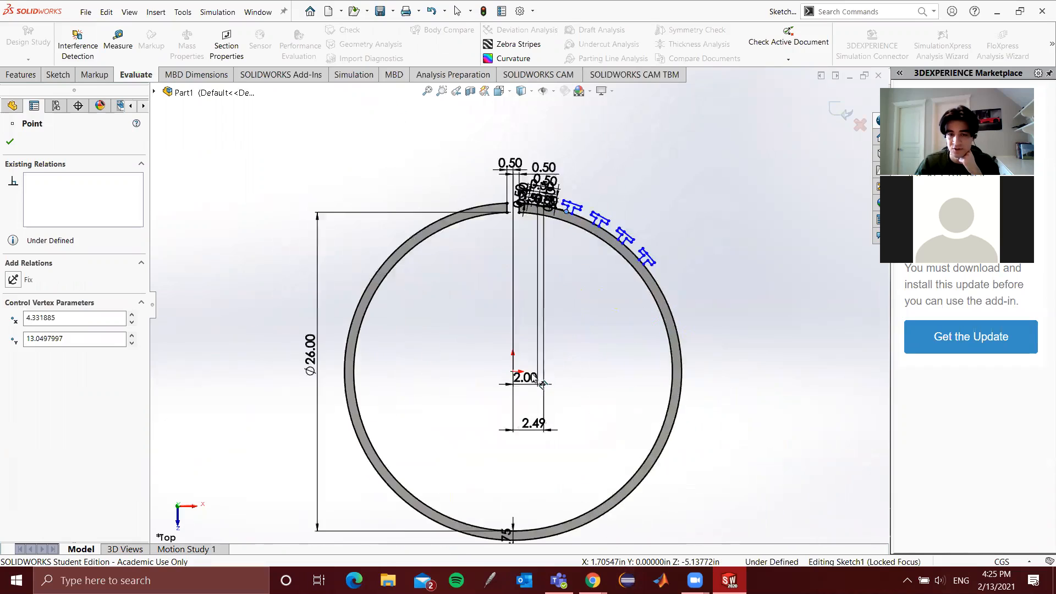
scroll(541, 383, down, 2)
click(500, 360)
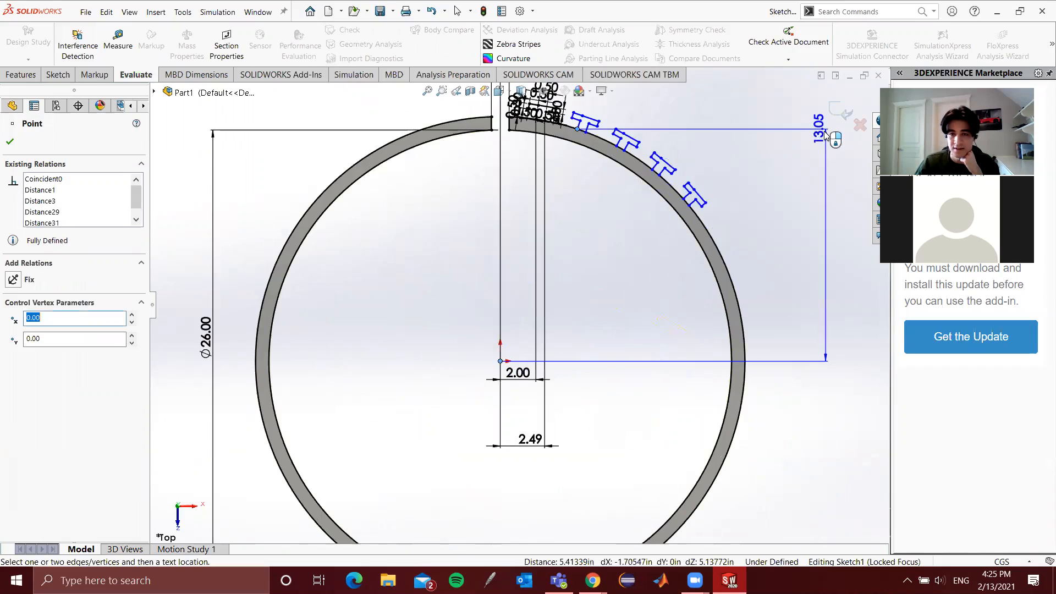
click(808, 136)
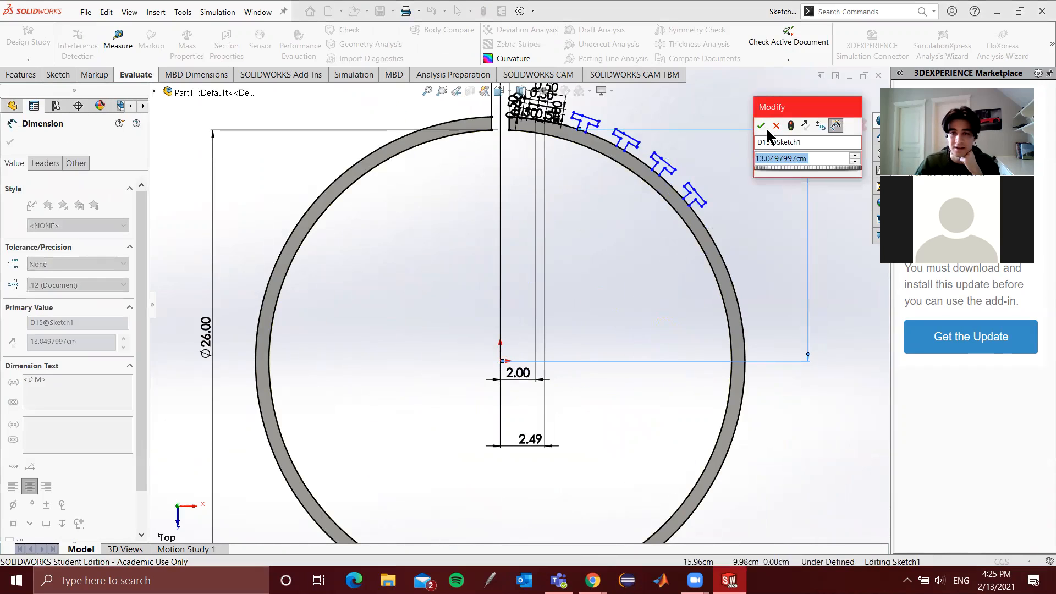
click(762, 126)
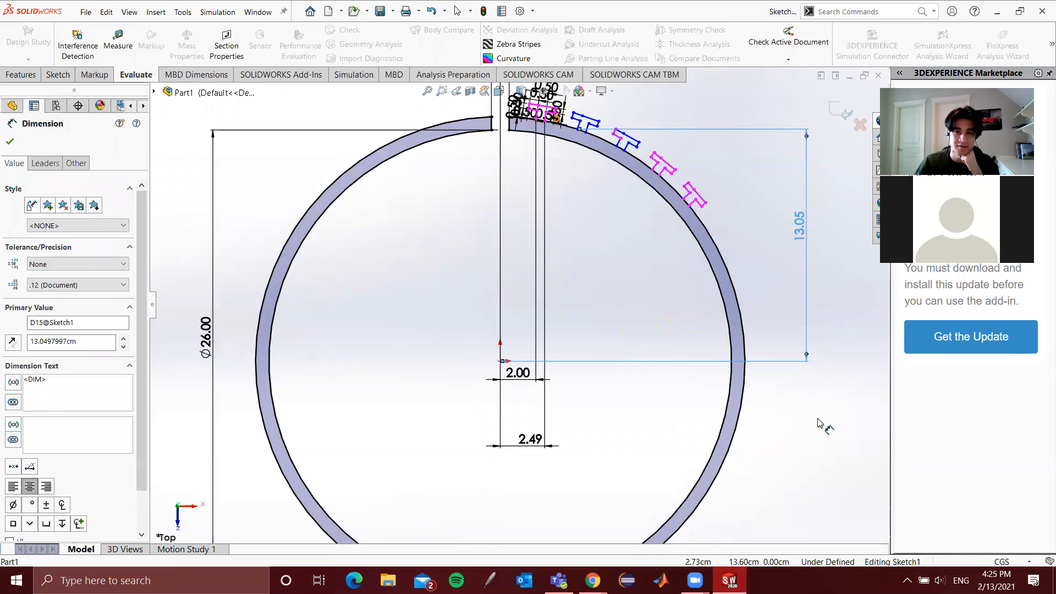
click(20, 75)
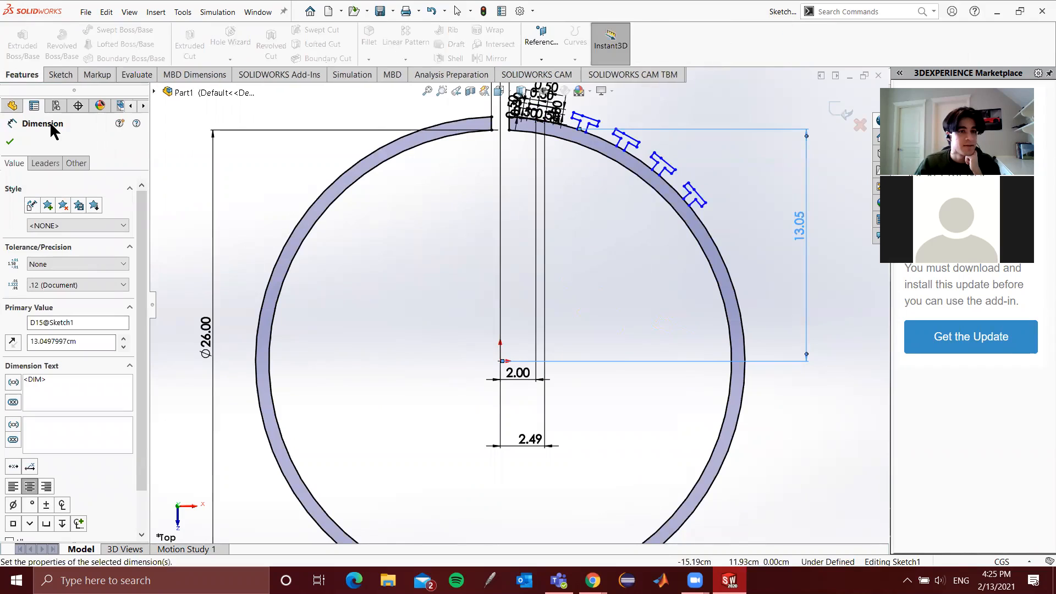
click(10, 141)
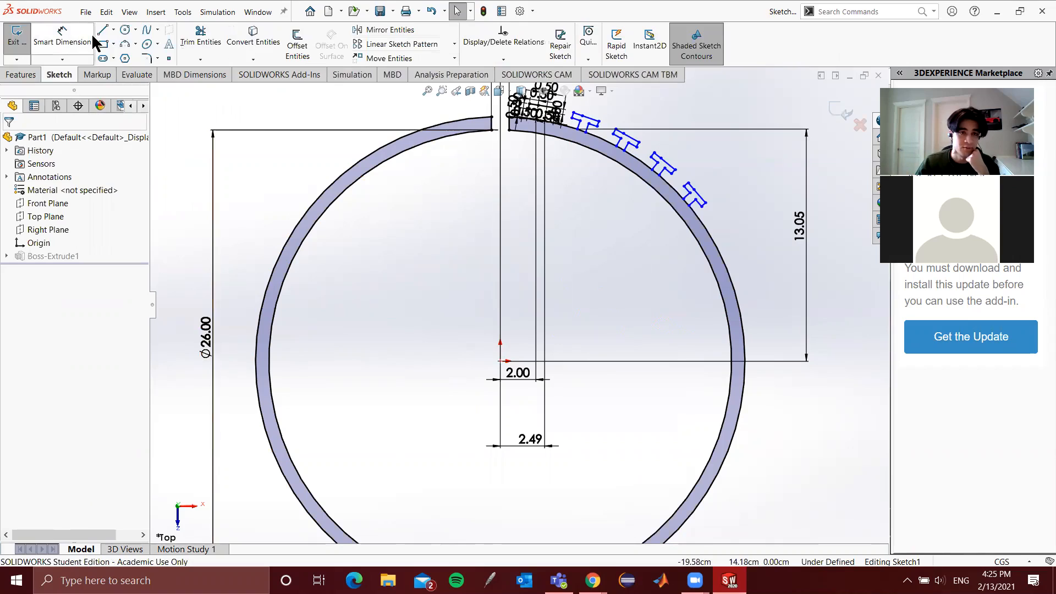
Sketch a 3 Point Corner Rectangle across the ring's thickness, a short distance left of the gap at its top
click(114, 43)
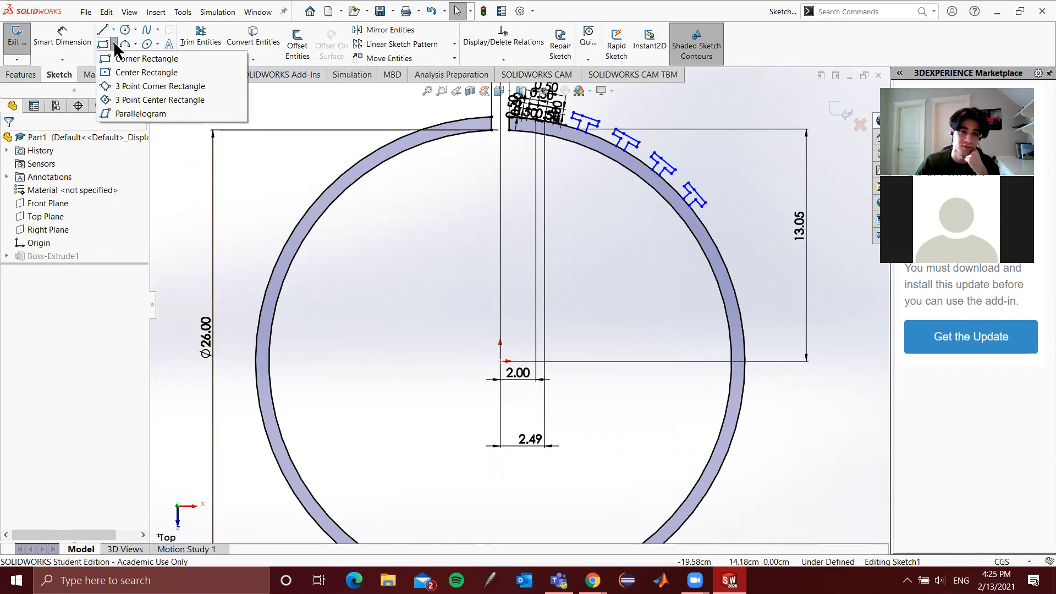
click(116, 85)
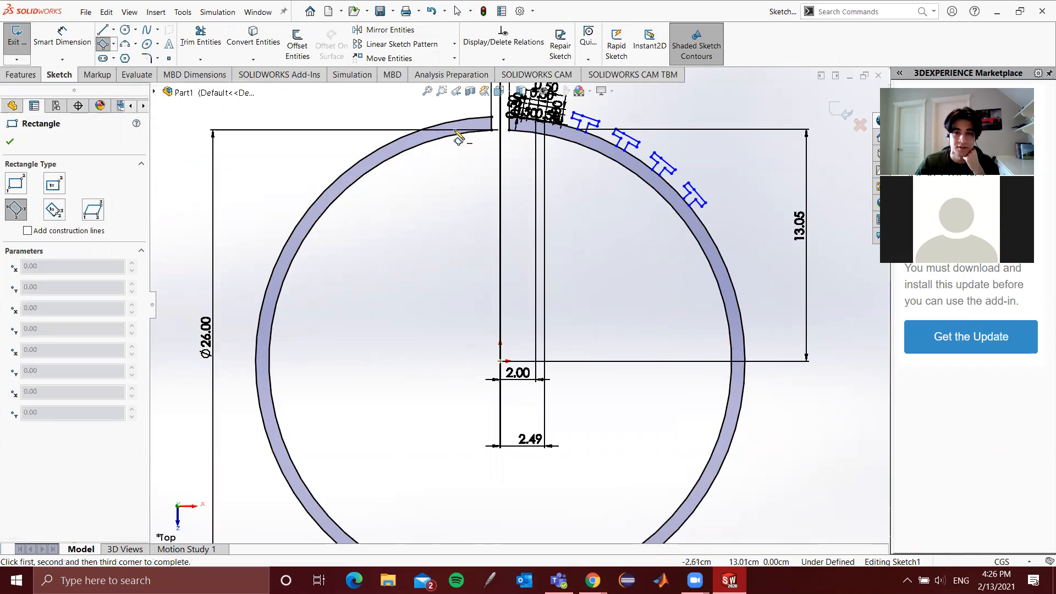
scroll(469, 109, down, 6)
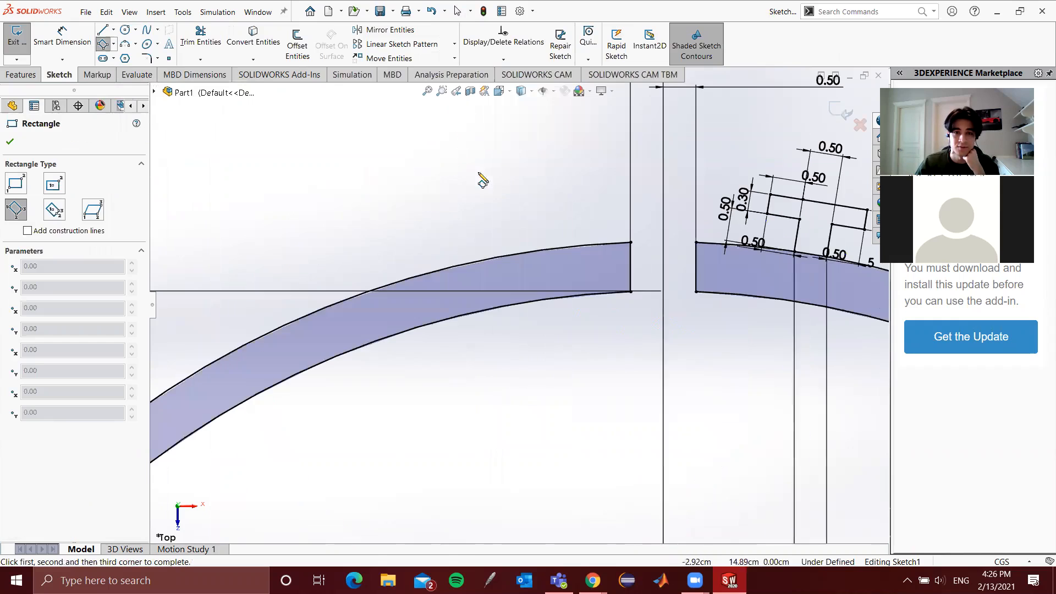
click(566, 304)
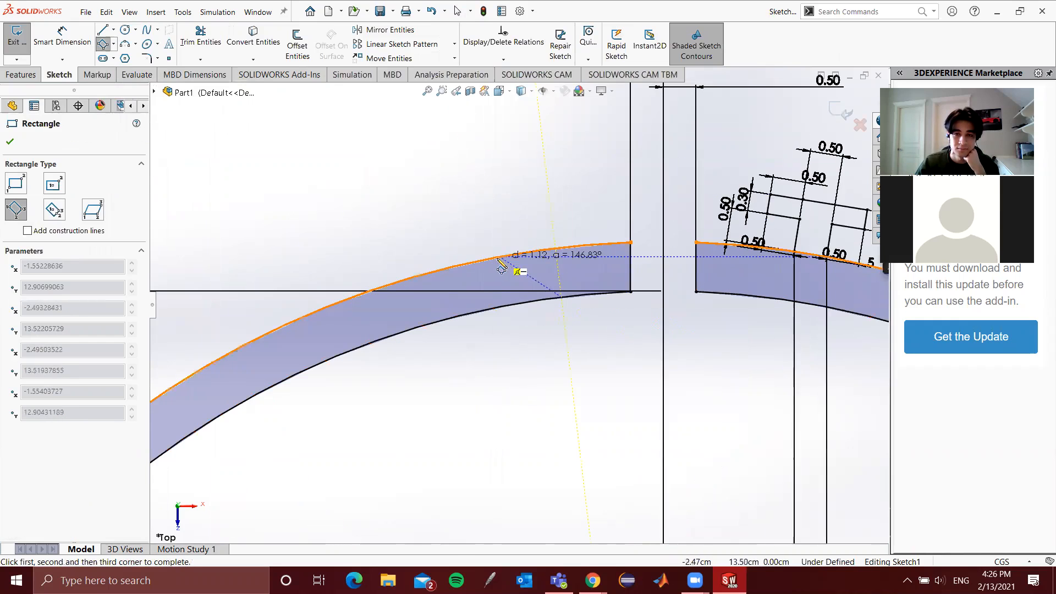
key(Escape)
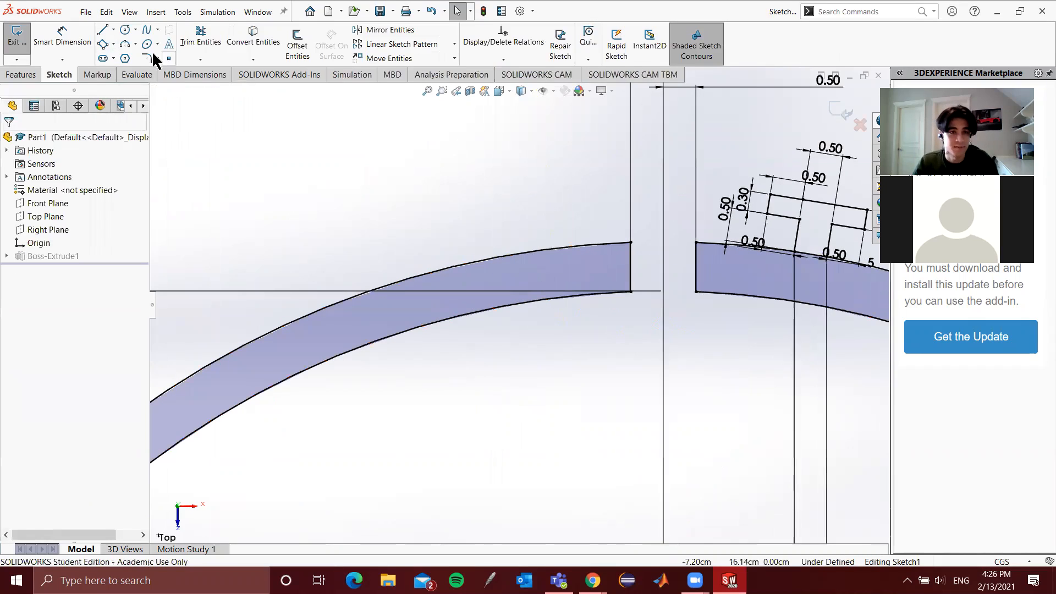
key(Return)
click(568, 300)
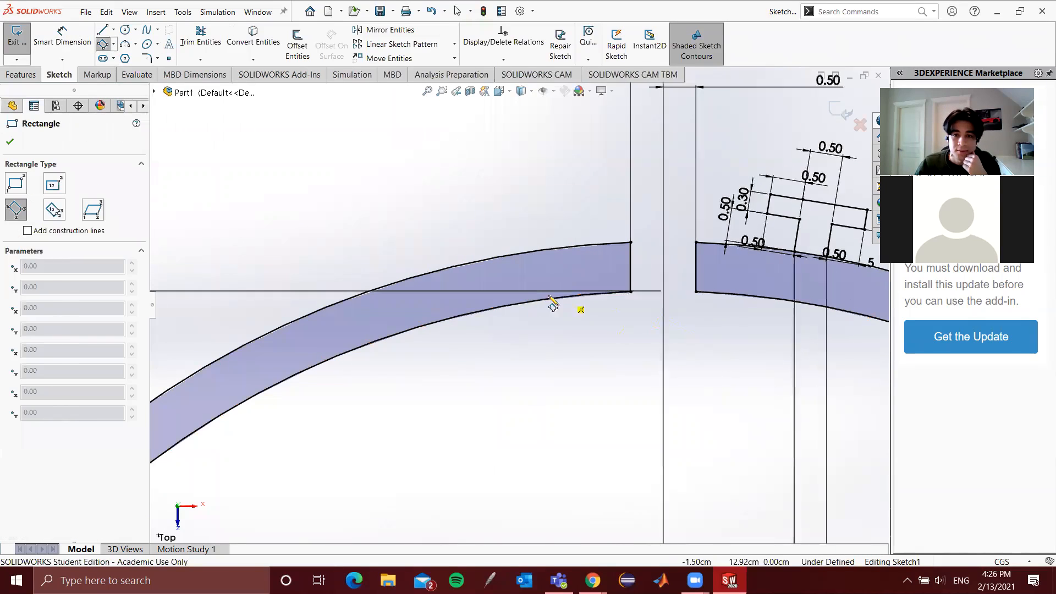
click(516, 312)
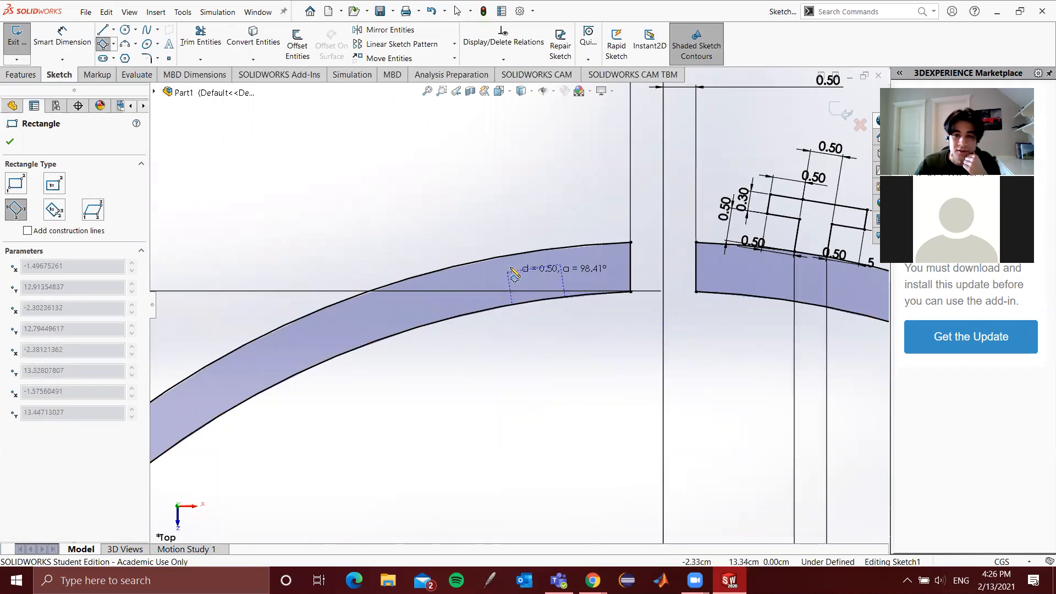
click(505, 255)
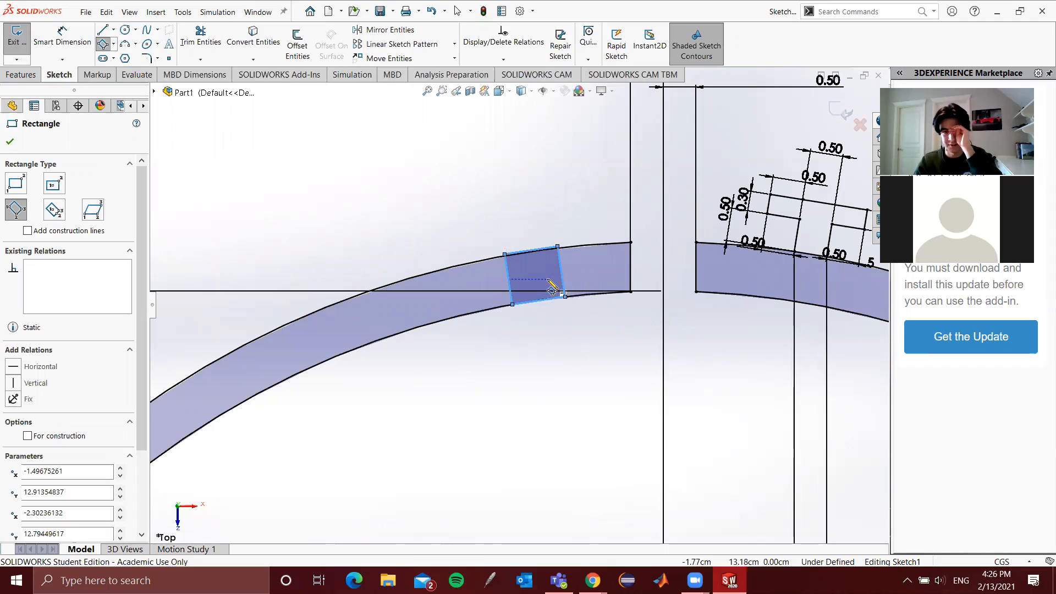
key(Escape)
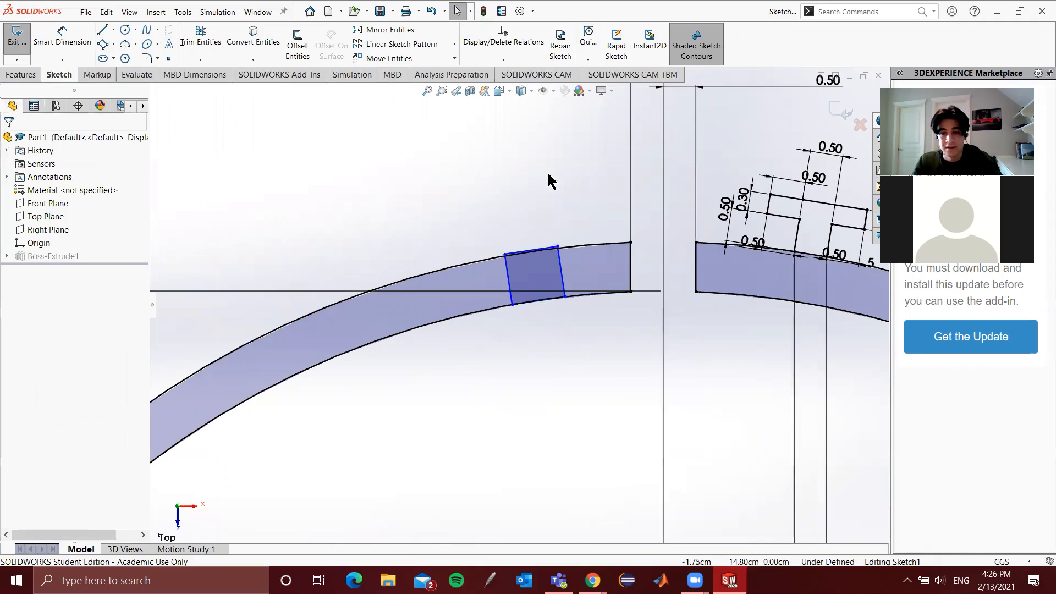
Dimension the horizontal distance from the origin to the rectangle's lower right corner as 2 cm
scroll(532, 147, up, 3)
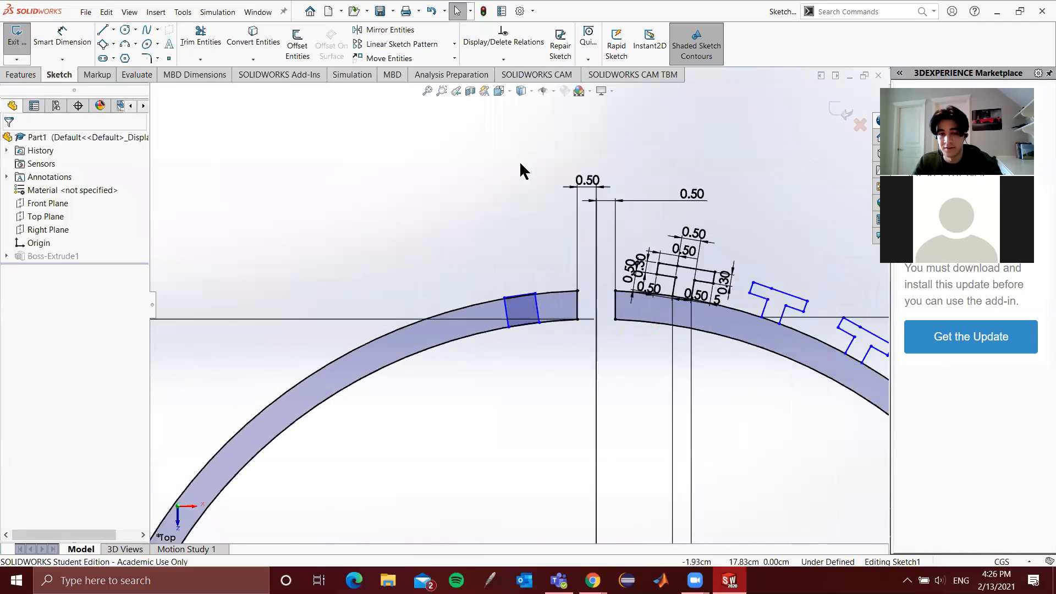
scroll(519, 161, up, 3)
scroll(531, 317, down, 5)
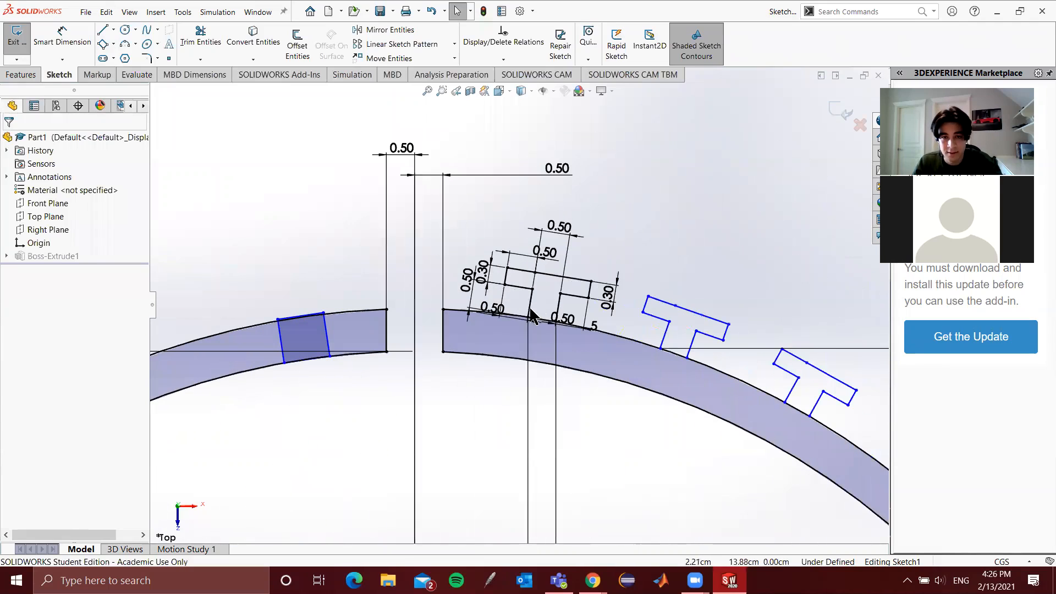
scroll(517, 198, up, 5)
scroll(522, 517, down, 2)
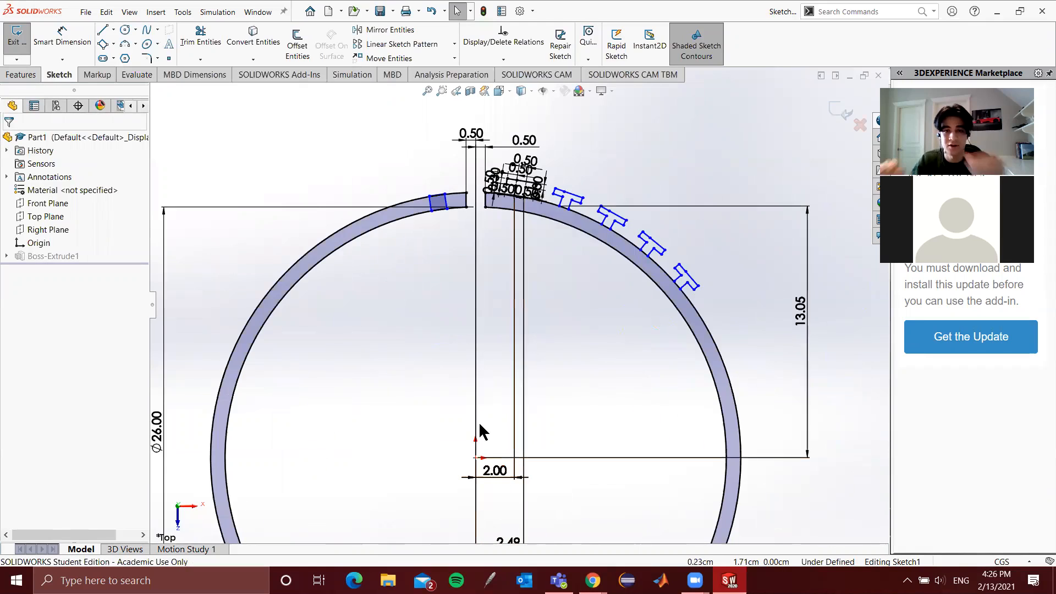
key(d)
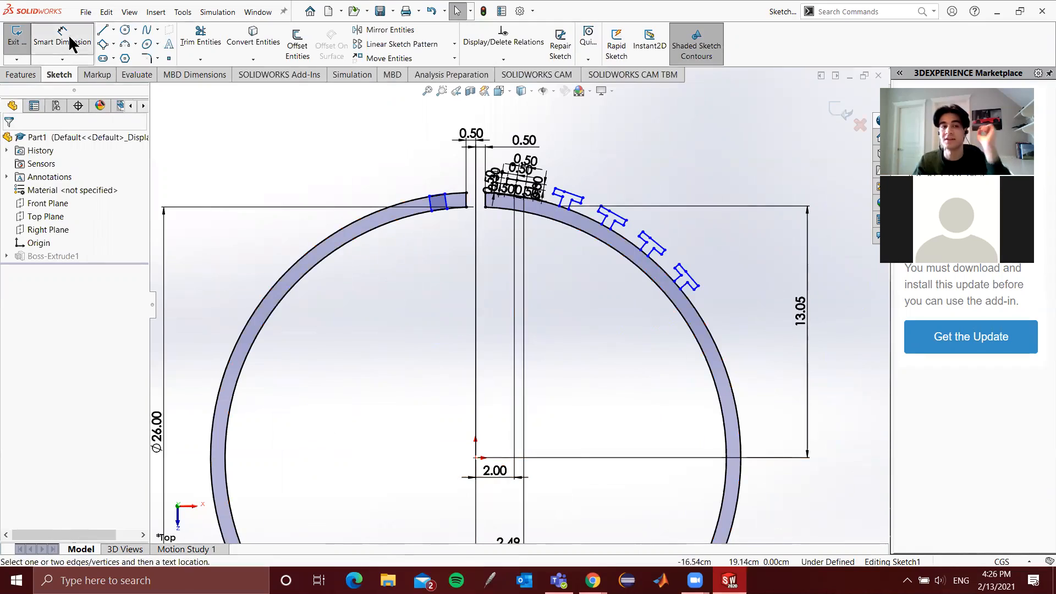
click(476, 459)
click(448, 209)
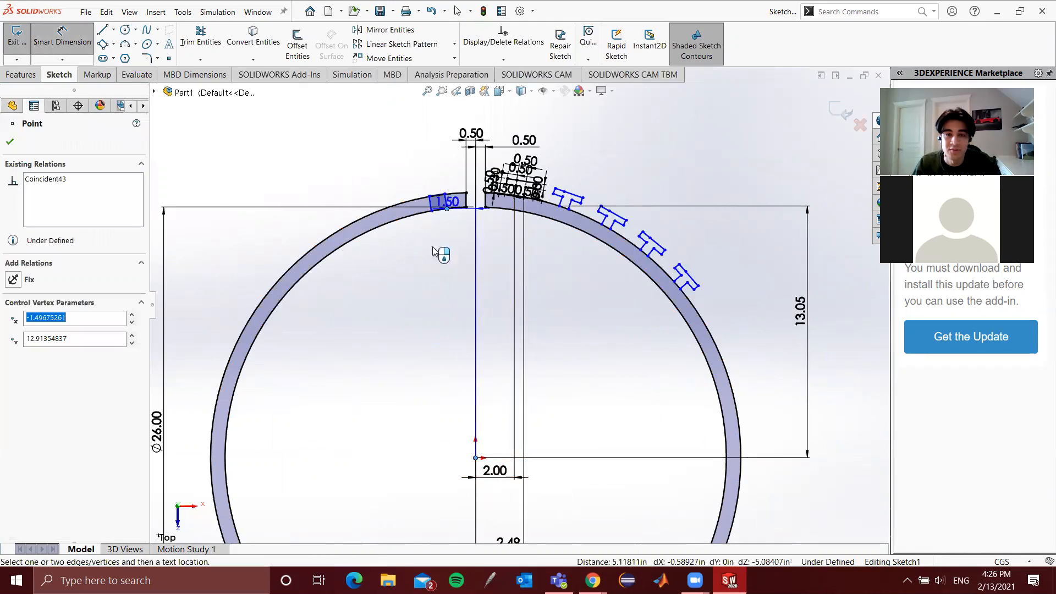
click(458, 504)
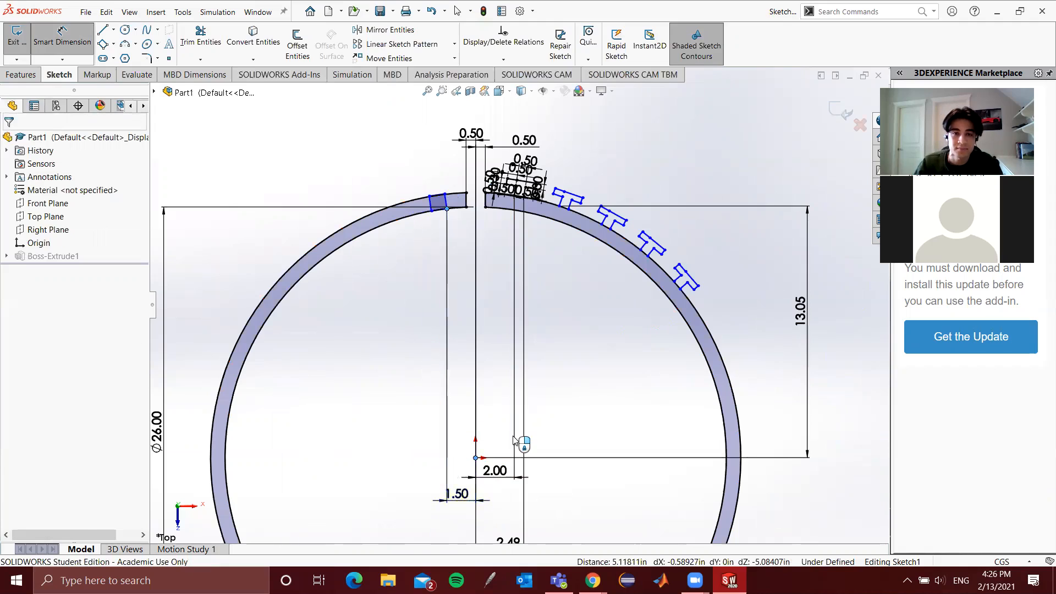
text(2)
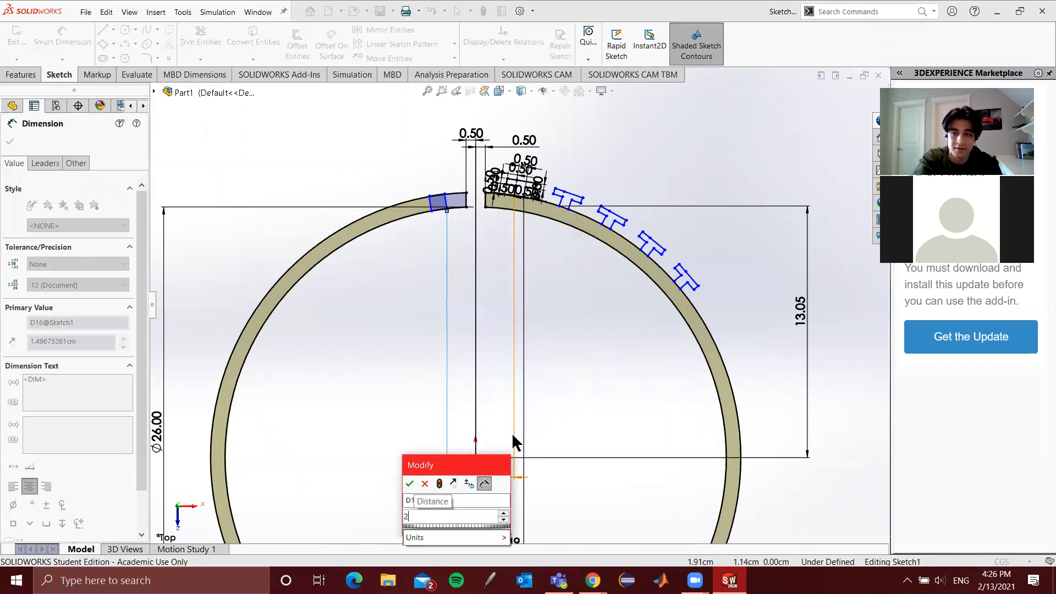
key(Return)
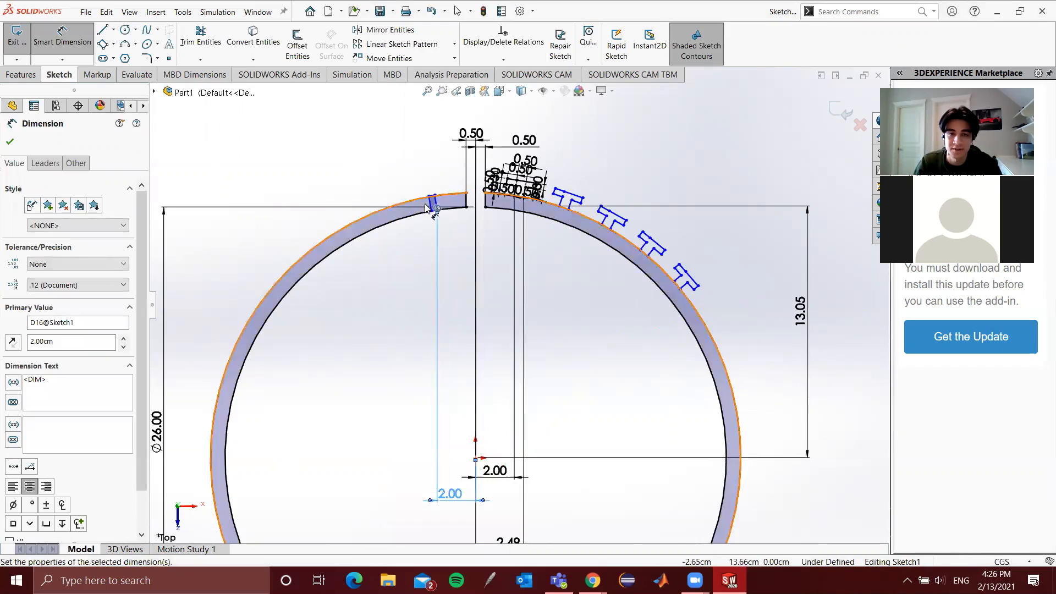
Measure the stem width of the fully dimensioned T profile with a trial dimension between its two sides
scroll(501, 290, down, 6)
scroll(586, 329, down, 2)
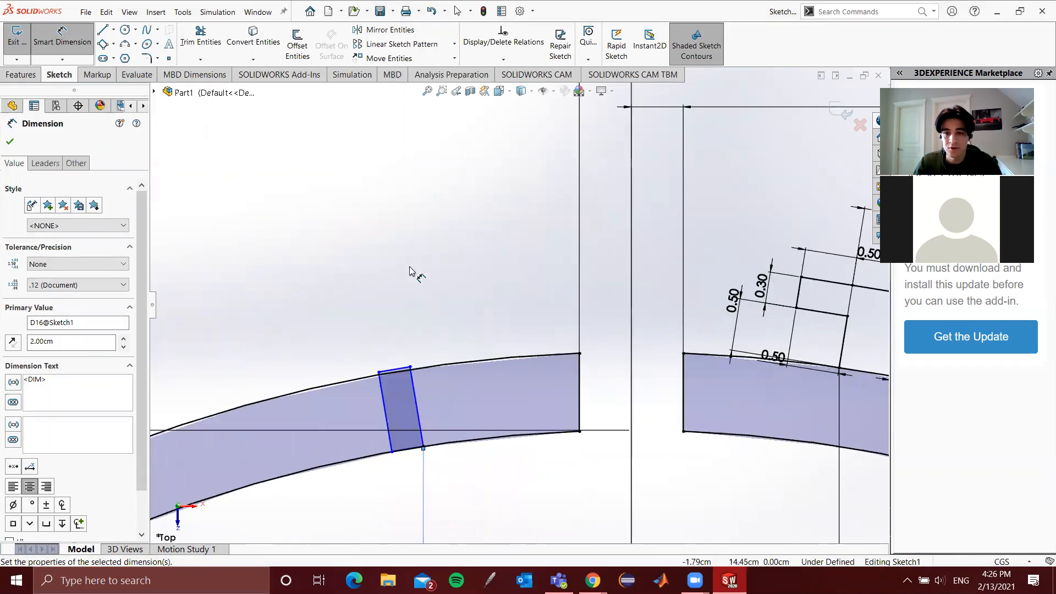
scroll(411, 269, up, 4)
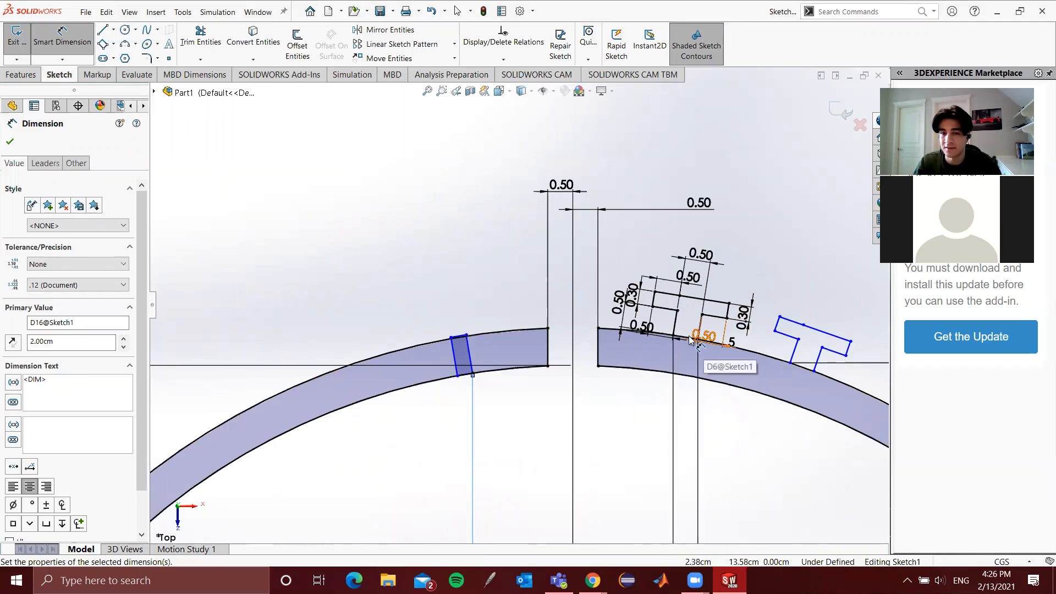
scroll(605, 319, up, 3)
scroll(496, 295, down, 8)
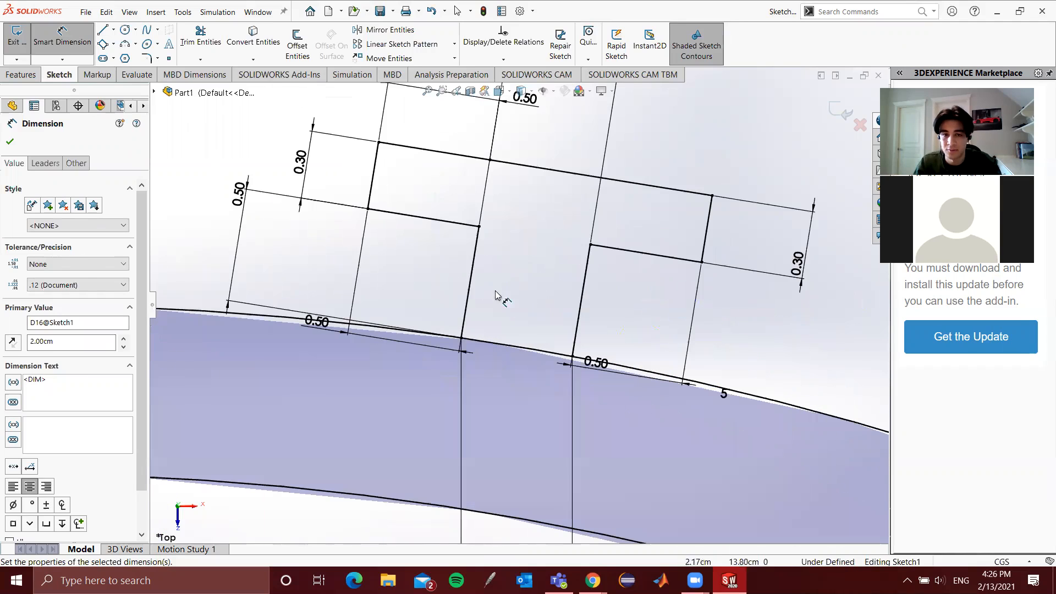
click(579, 309)
click(470, 283)
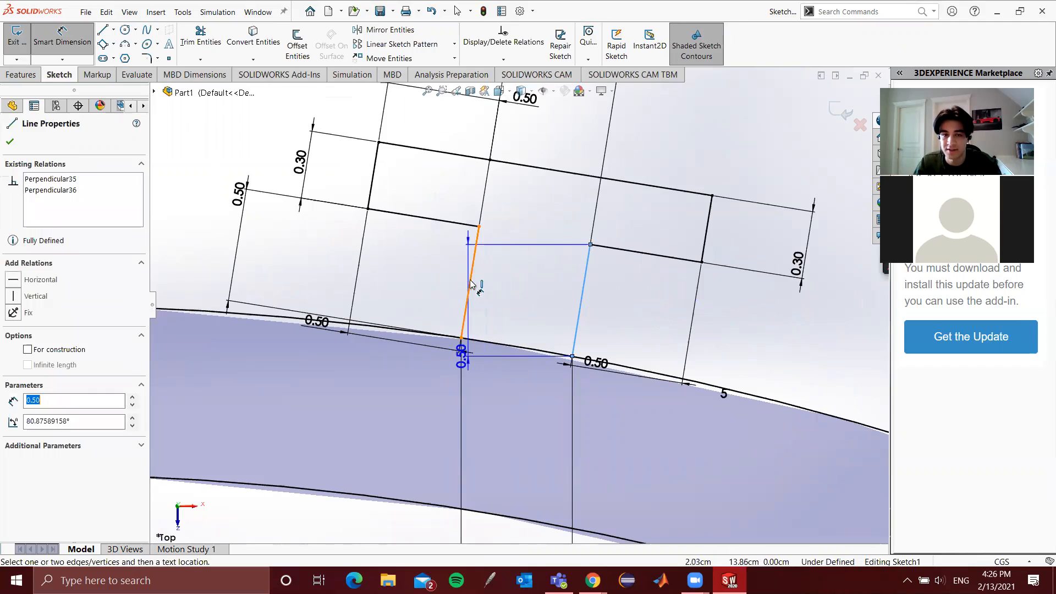
click(532, 246)
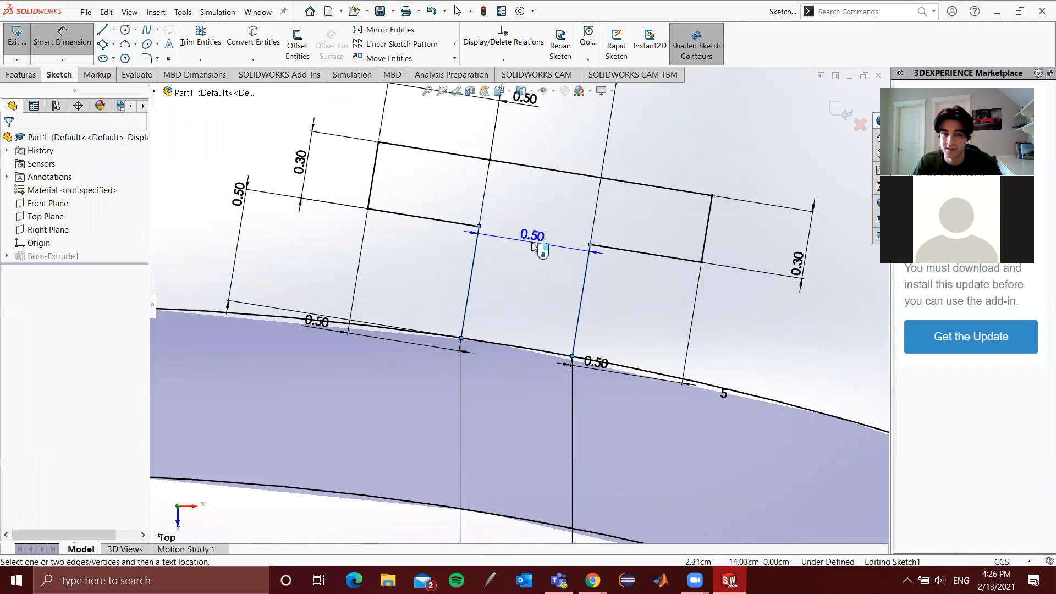
Dimension the upper edge of the rectangle in the ring and set its width to 0.5 cm
scroll(616, 286, down, 5)
scroll(601, 283, up, 6)
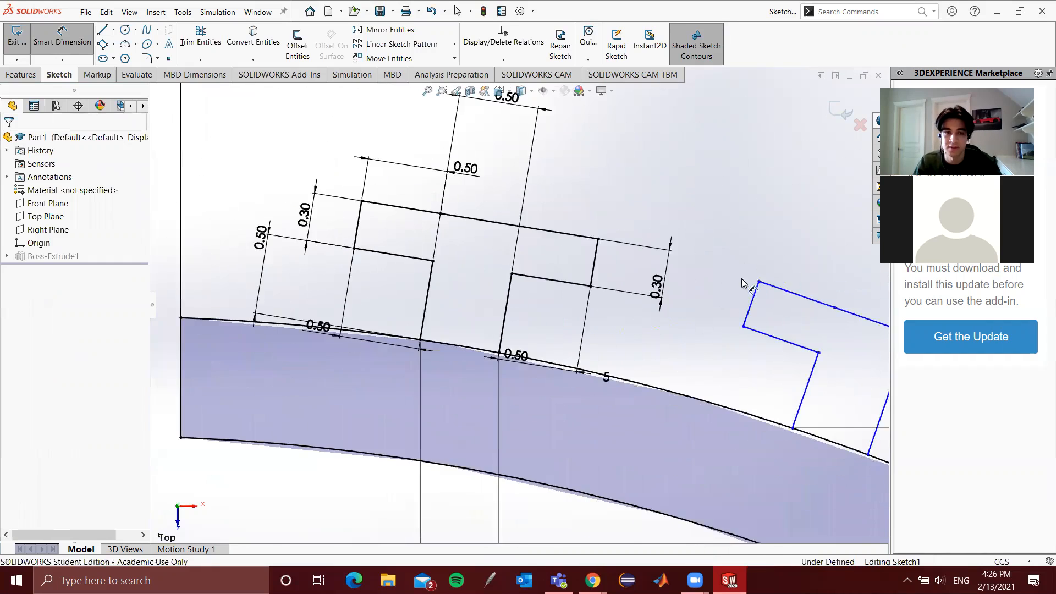
scroll(507, 400, down, 4)
scroll(506, 400, down, 4)
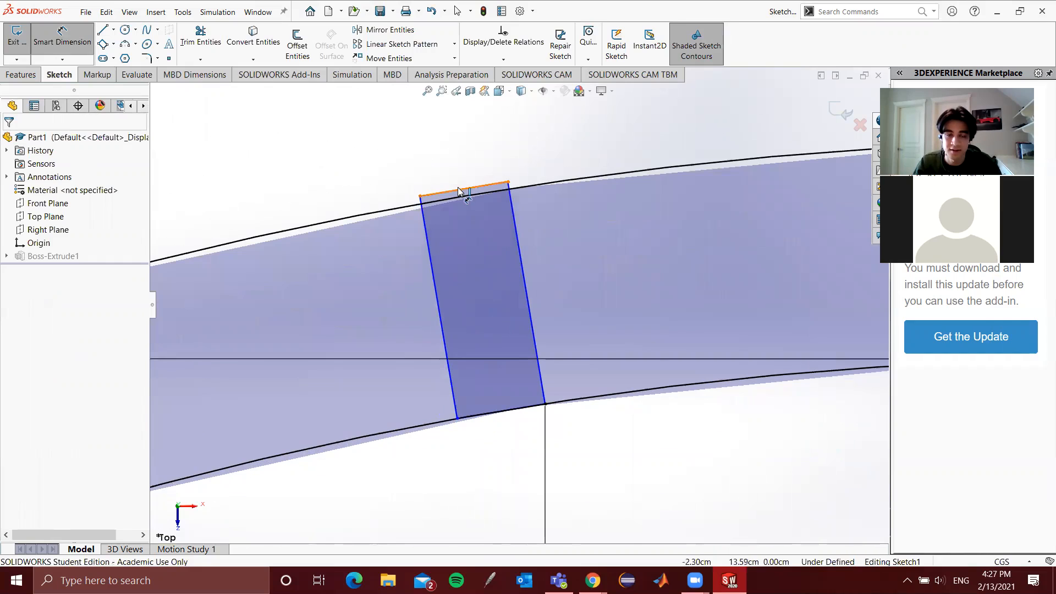
click(462, 191)
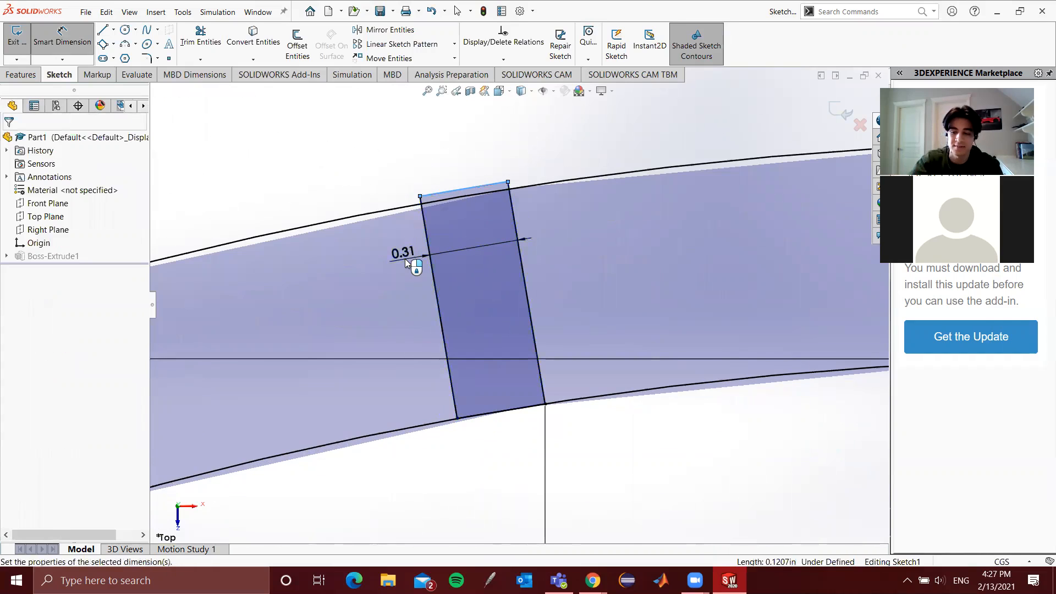
click(405, 259)
text(0.5)
key(Return)
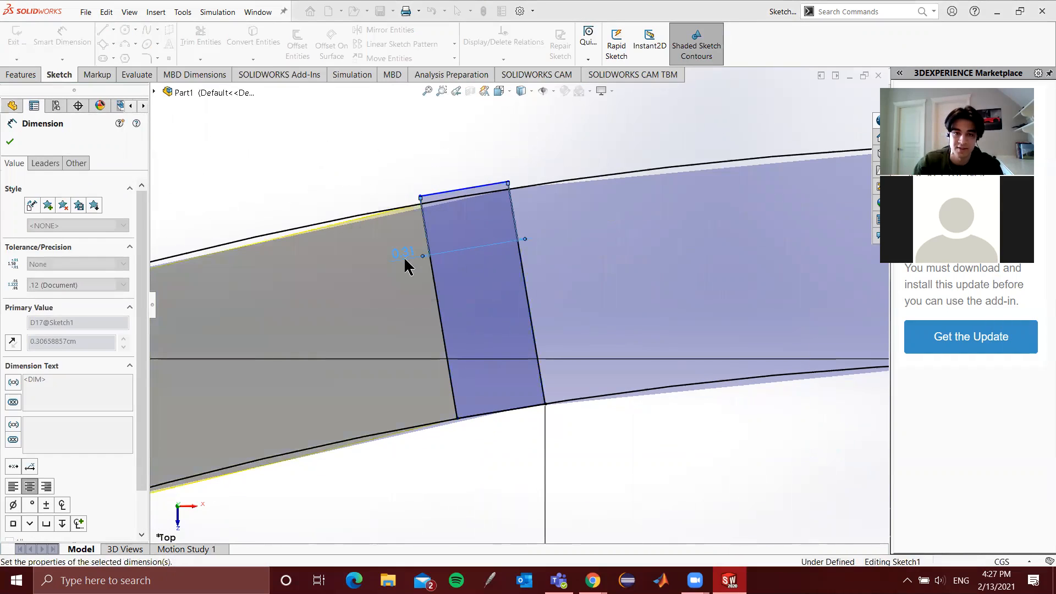
scroll(409, 165, down, 2)
scroll(400, 170, up, 4)
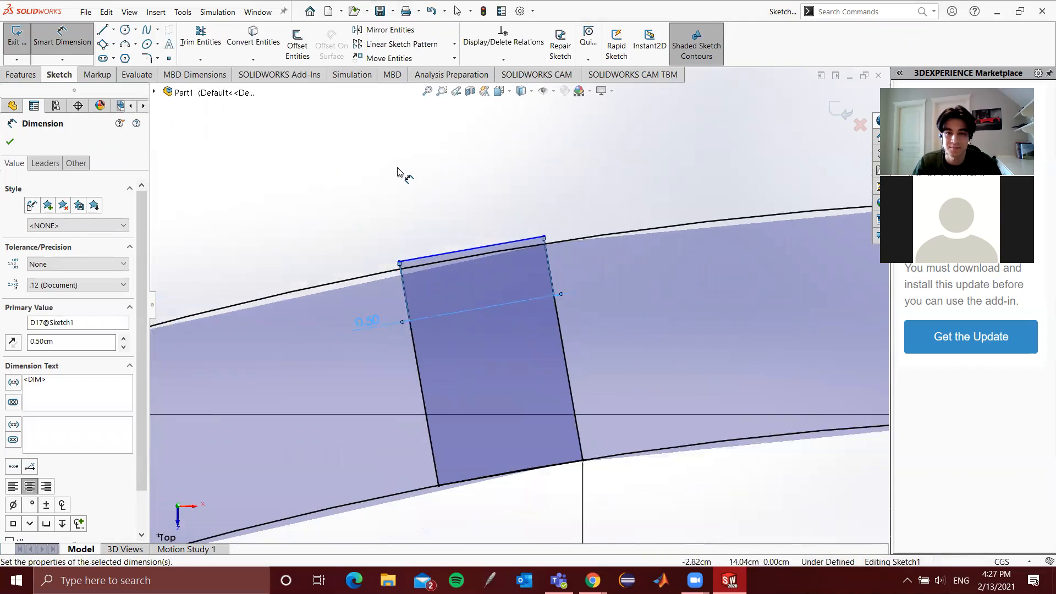
scroll(469, 436, down, 3)
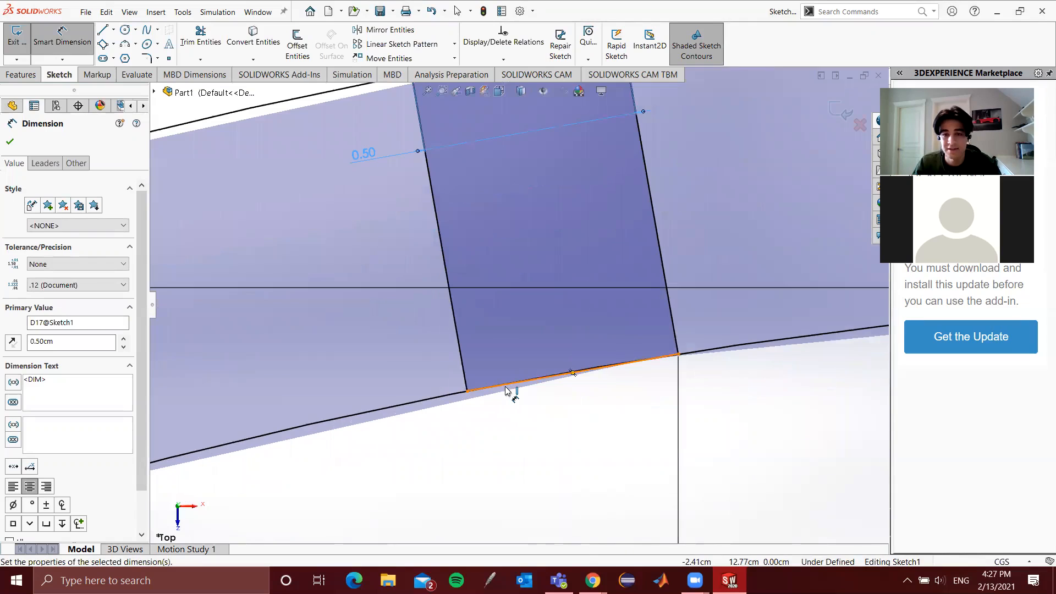
Trim away the rectangle's upper edge and the ends of its sides that project beyond the ring's outer arc
scroll(494, 412, up, 3)
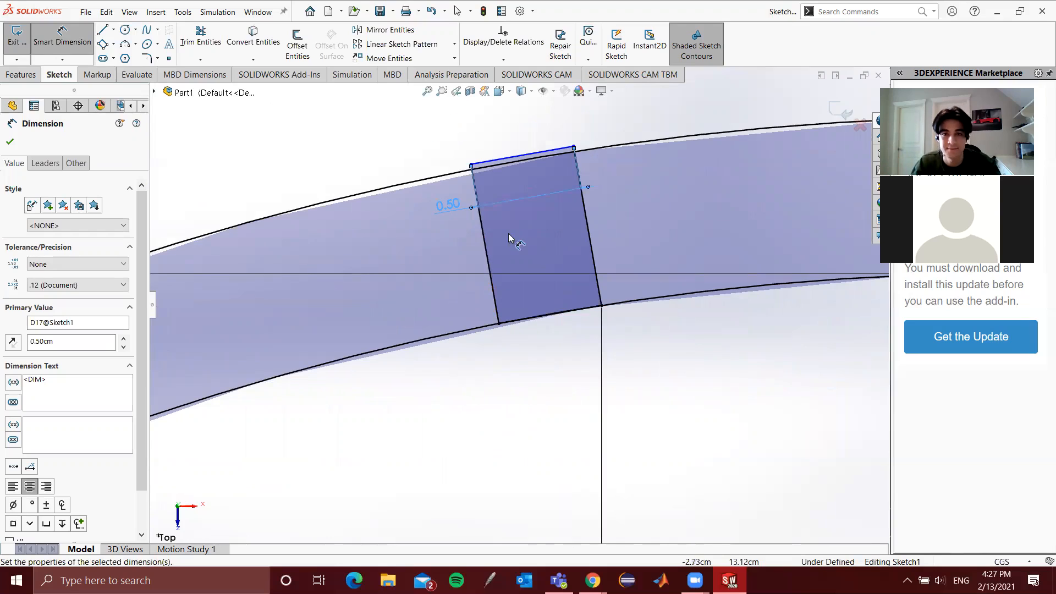
key(Escape)
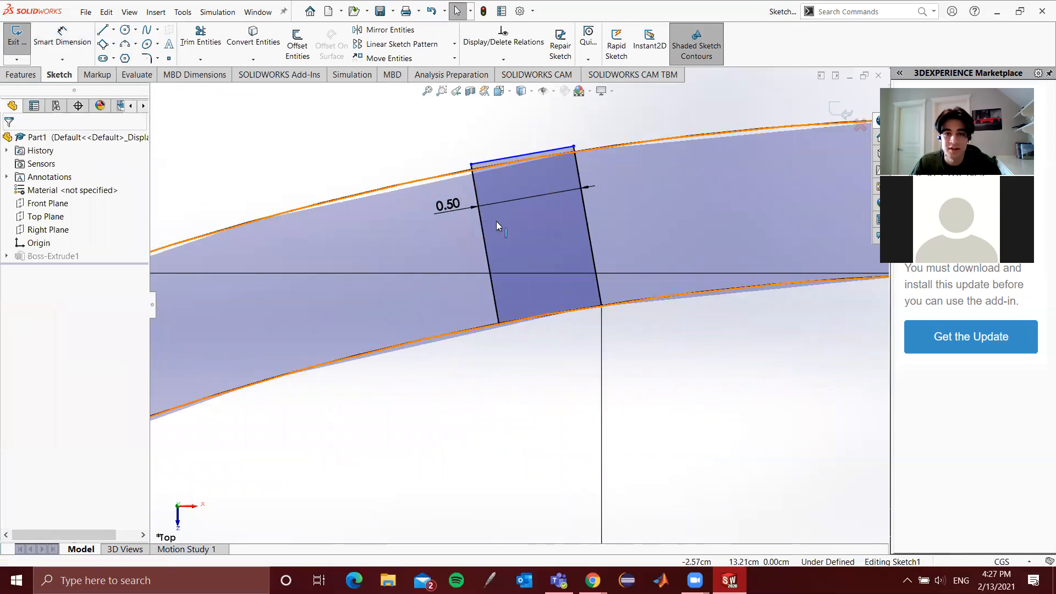
click(206, 49)
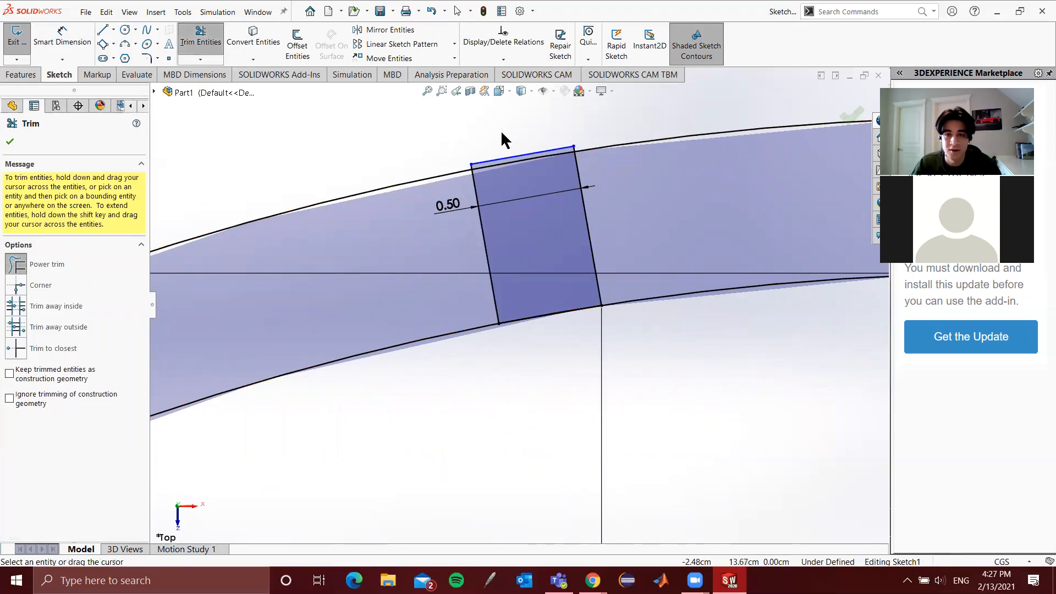
scroll(500, 115, down, 2)
scroll(471, 194, down, 3)
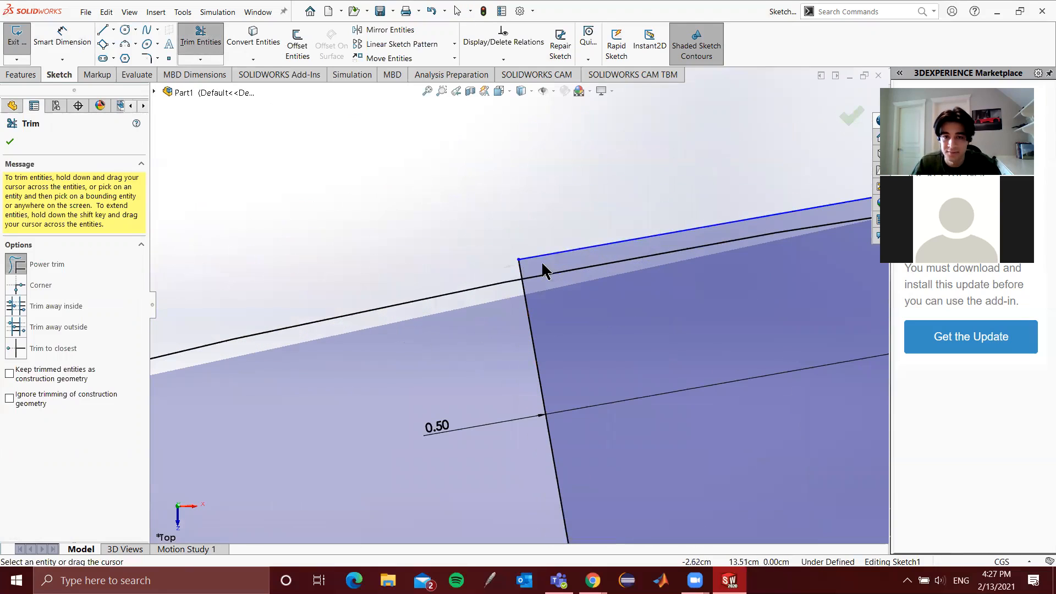
drag(543, 264, 592, 221)
scroll(659, 242, up, 3)
scroll(679, 282, down, 2)
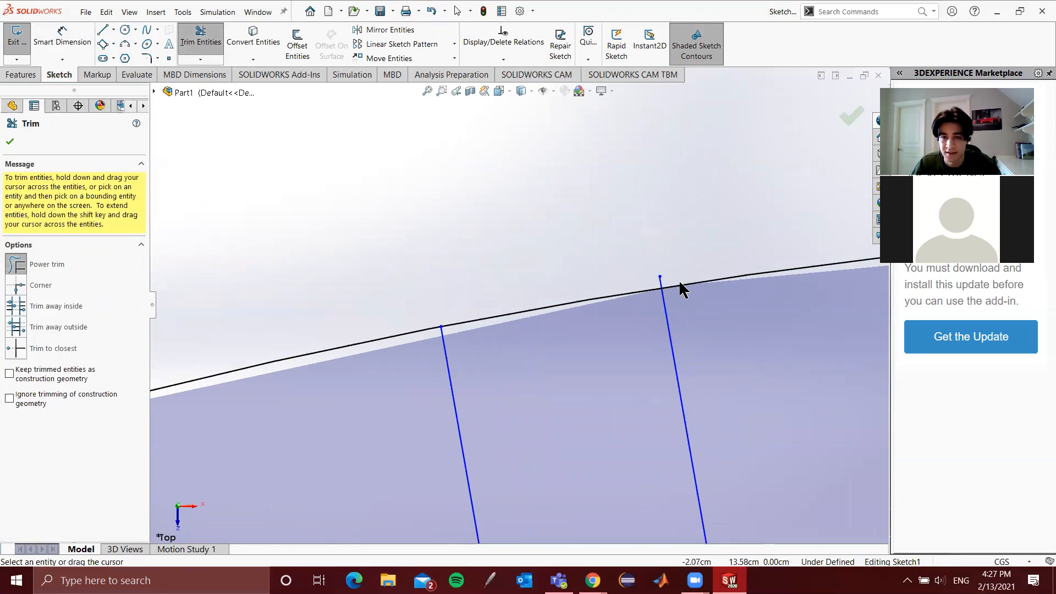
scroll(588, 158, up, 3)
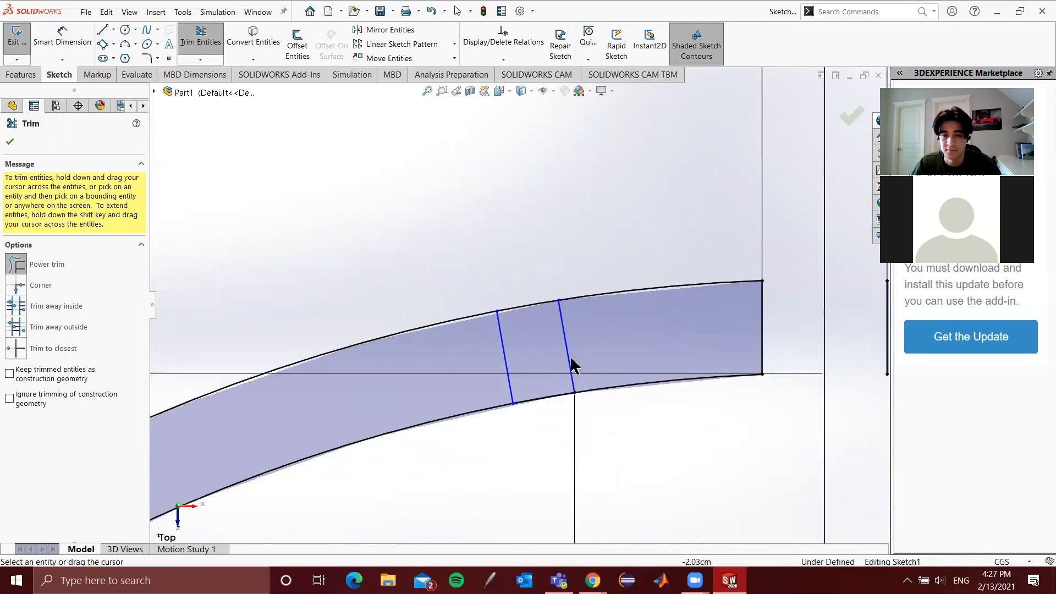
Trim away the rectangle's lower edge along the ring's inner arc, keeping only the two slanted side lines
scroll(507, 502, down, 4)
scroll(443, 428, down, 4)
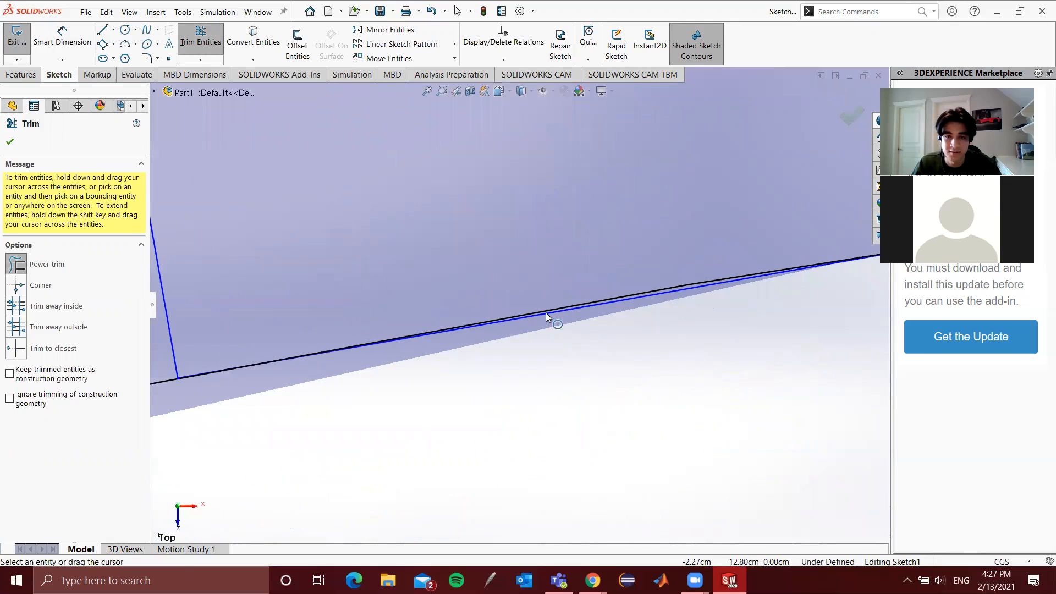
scroll(612, 317, down, 2)
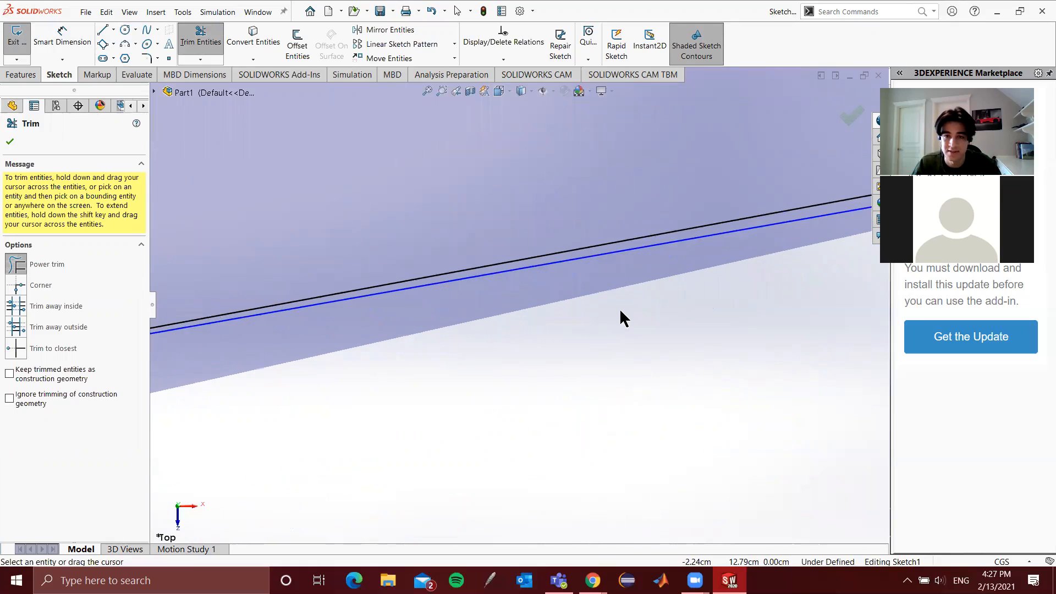
click(624, 251)
scroll(557, 394, up, 4)
scroll(394, 328, up, 1)
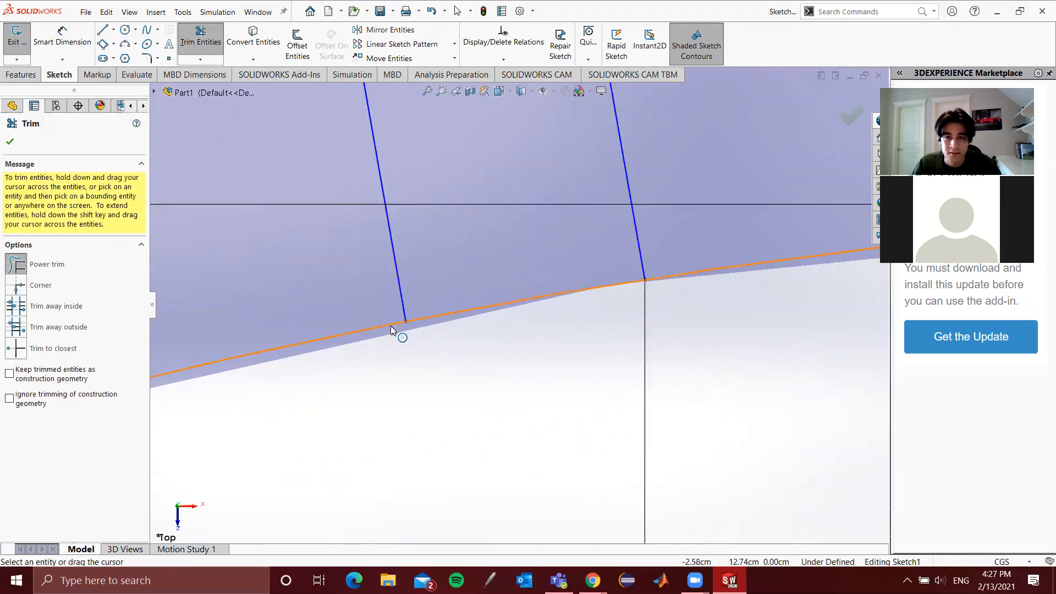
scroll(391, 326, up, 2)
key(Escape)
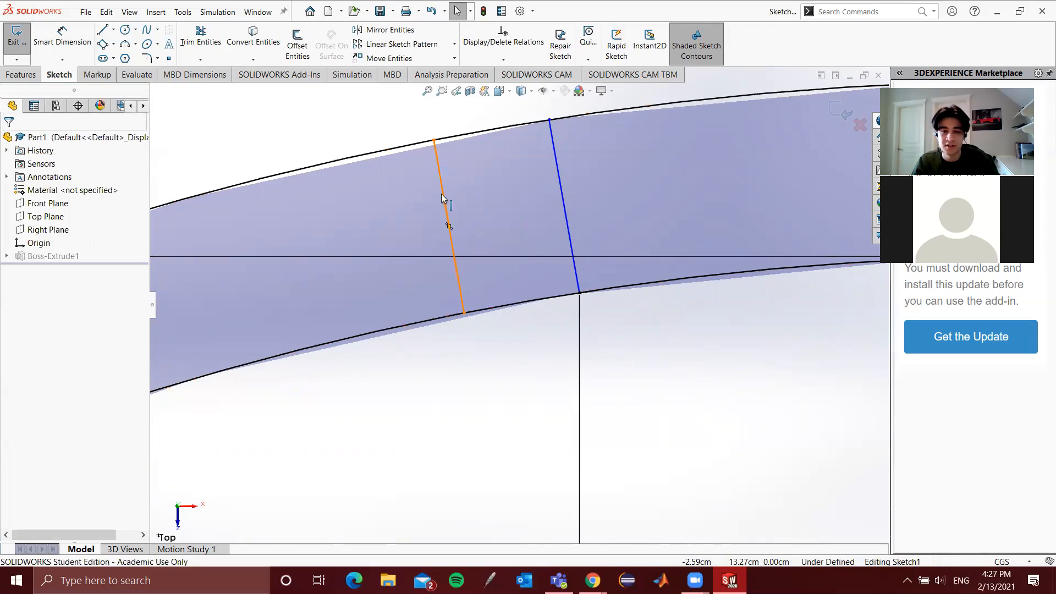
Dimension the distance between the two slanted slot lines and set it to 0.5 cm
click(62, 38)
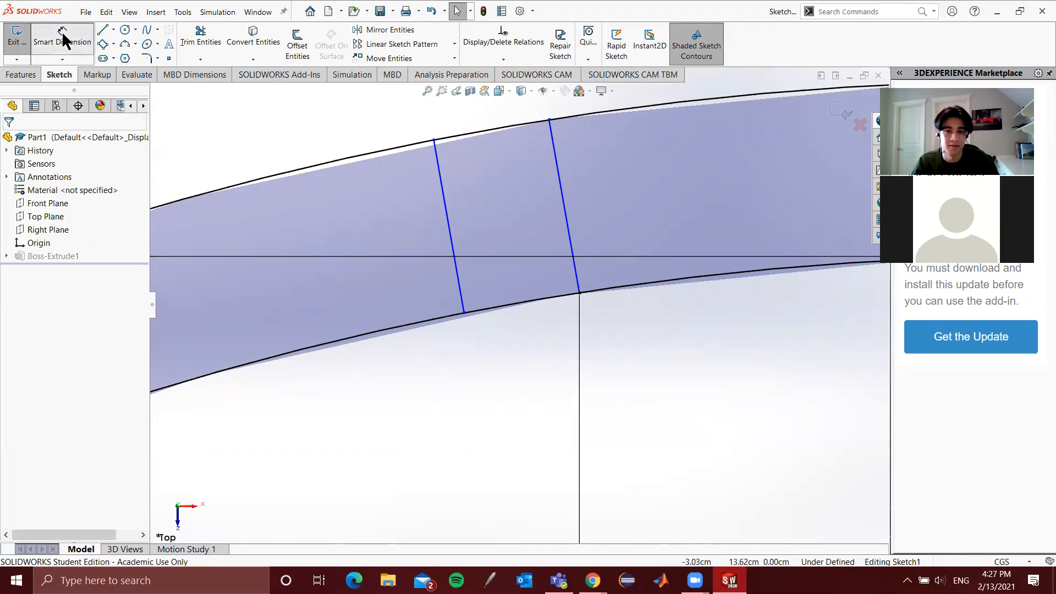
scroll(522, 236, up, 4)
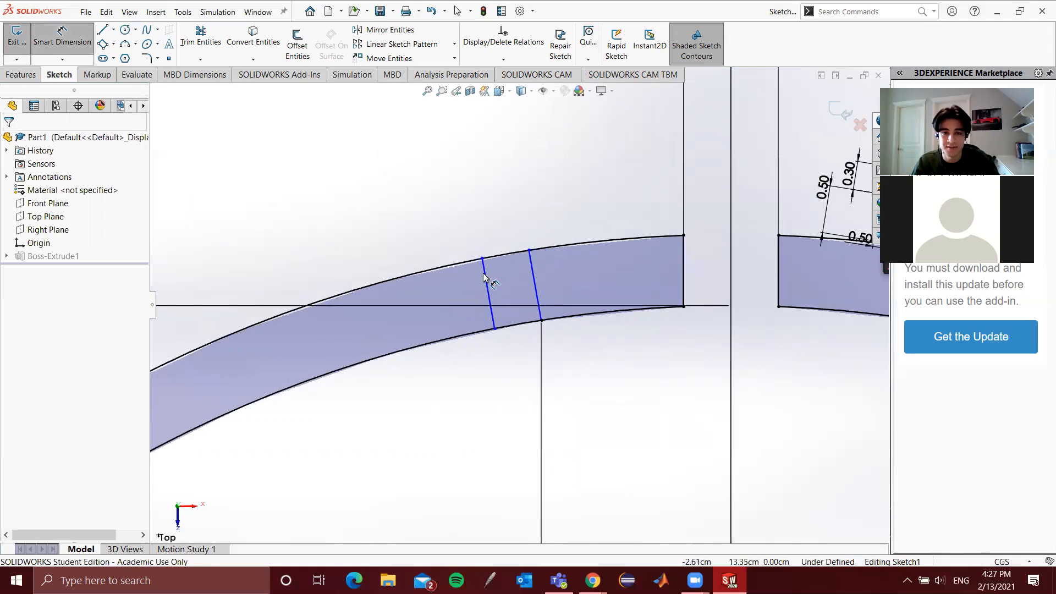
click(484, 277)
click(535, 277)
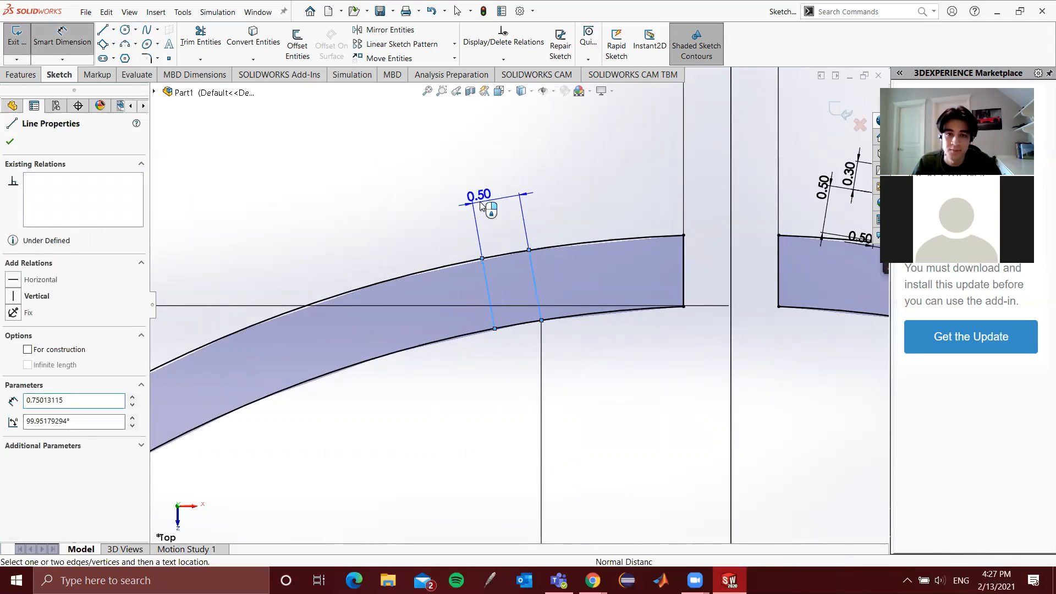
click(481, 204)
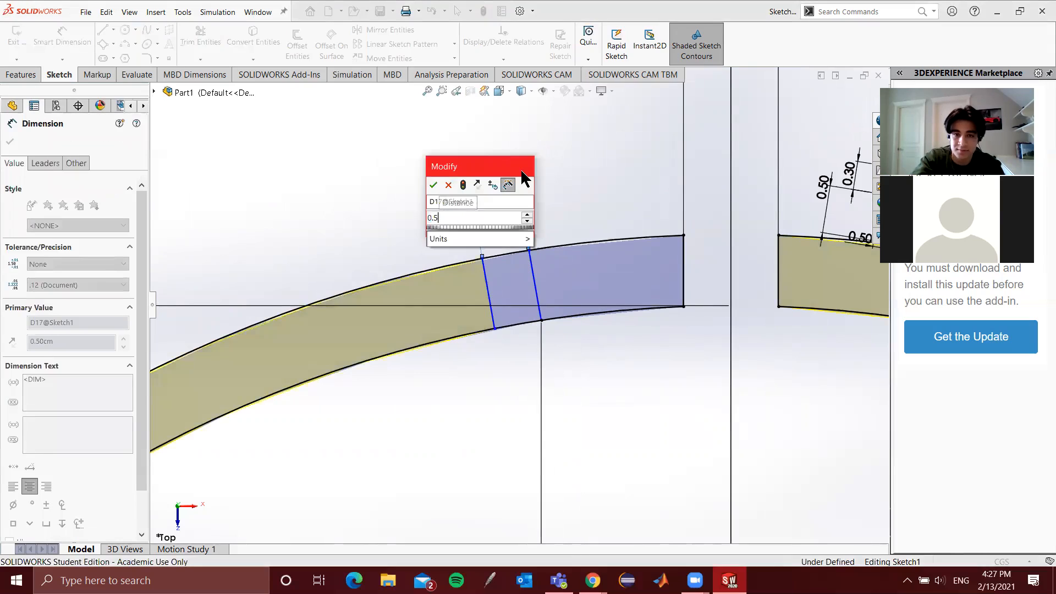
key(Return)
key(Escape)
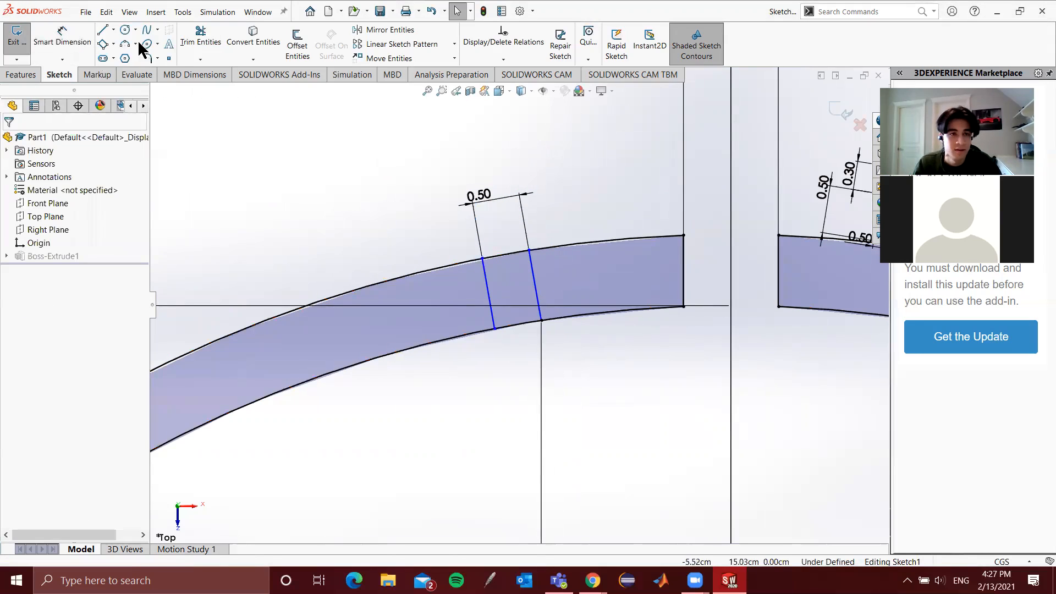
Dimension the horizontal distance between the lower endpoints of the two slot lines, accepting the current value
click(61, 37)
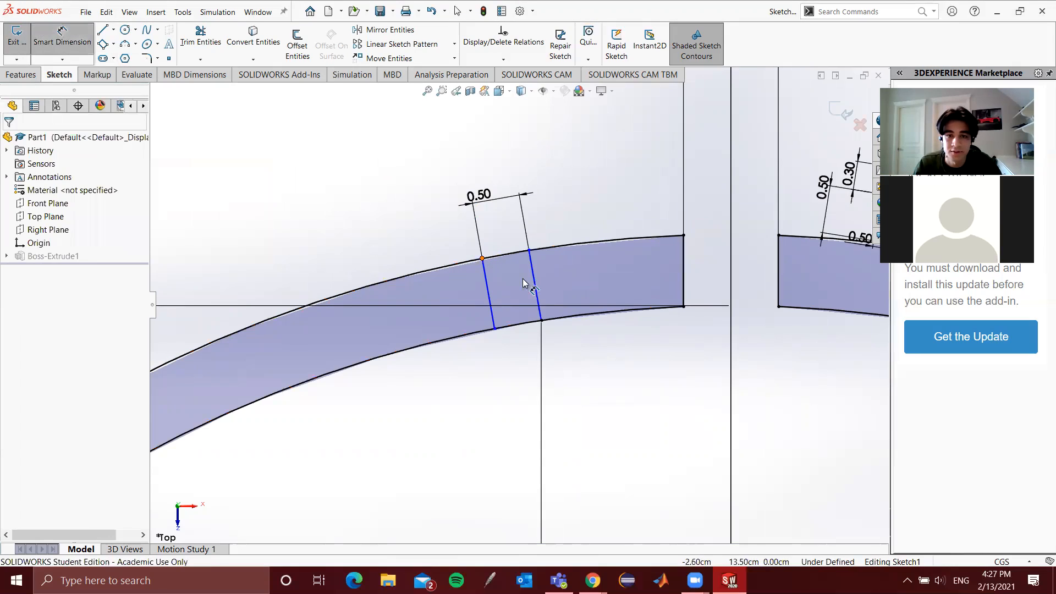
click(497, 327)
click(541, 320)
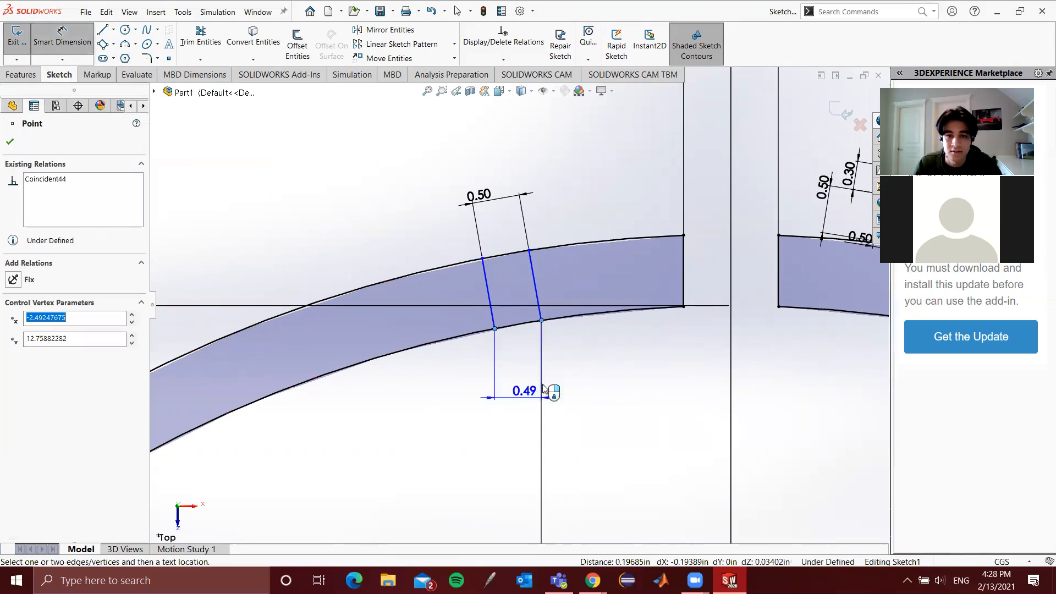
click(511, 367)
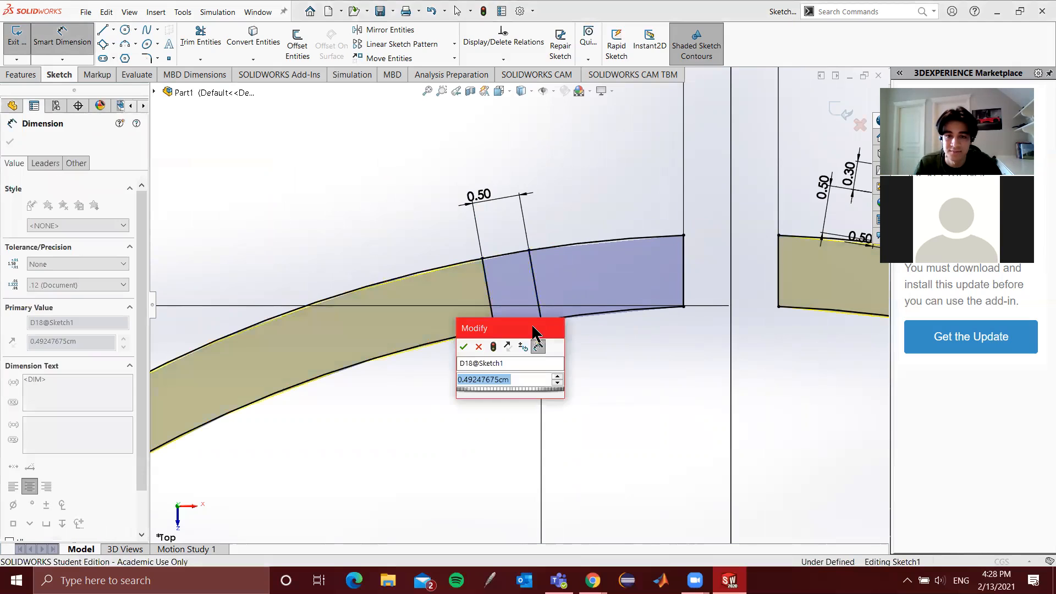
click(464, 346)
key(Escape)
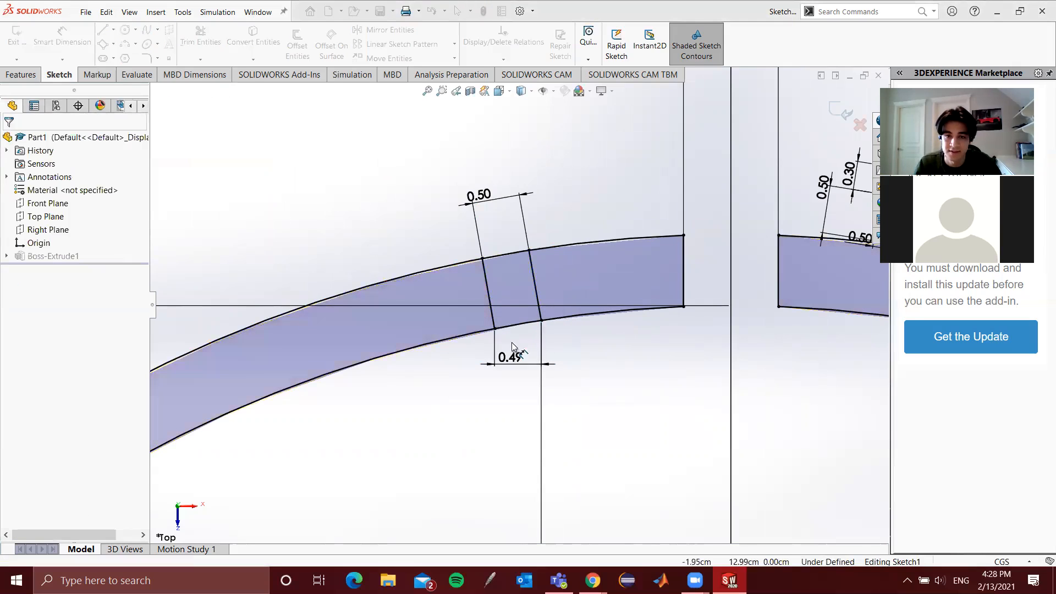
Examine where the left slot line meets the ring's outer arc and check that line's relations
scroll(513, 252, down, 8)
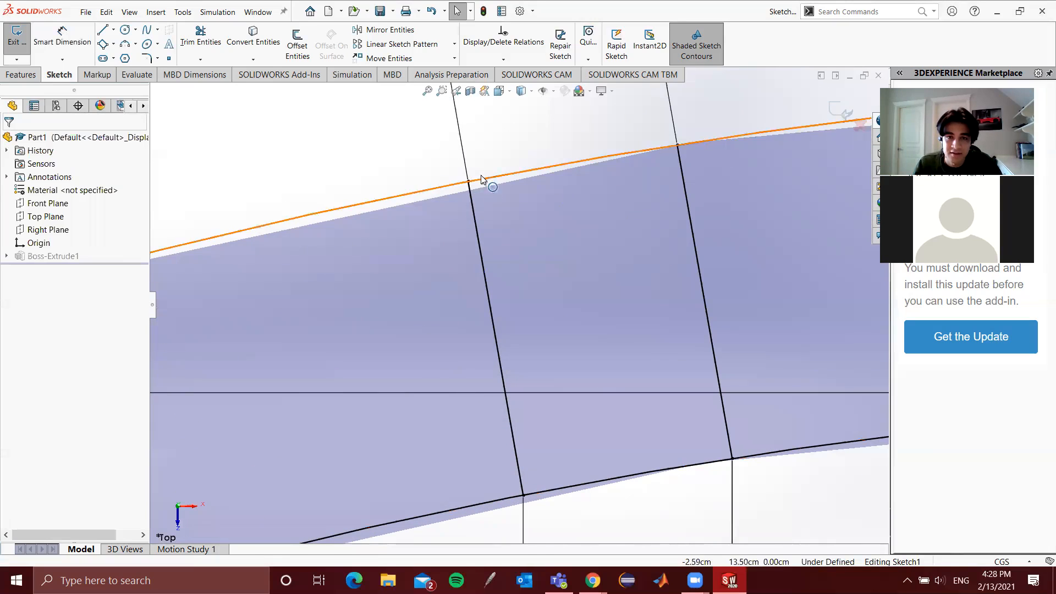
scroll(483, 165, down, 3)
scroll(499, 217, down, 3)
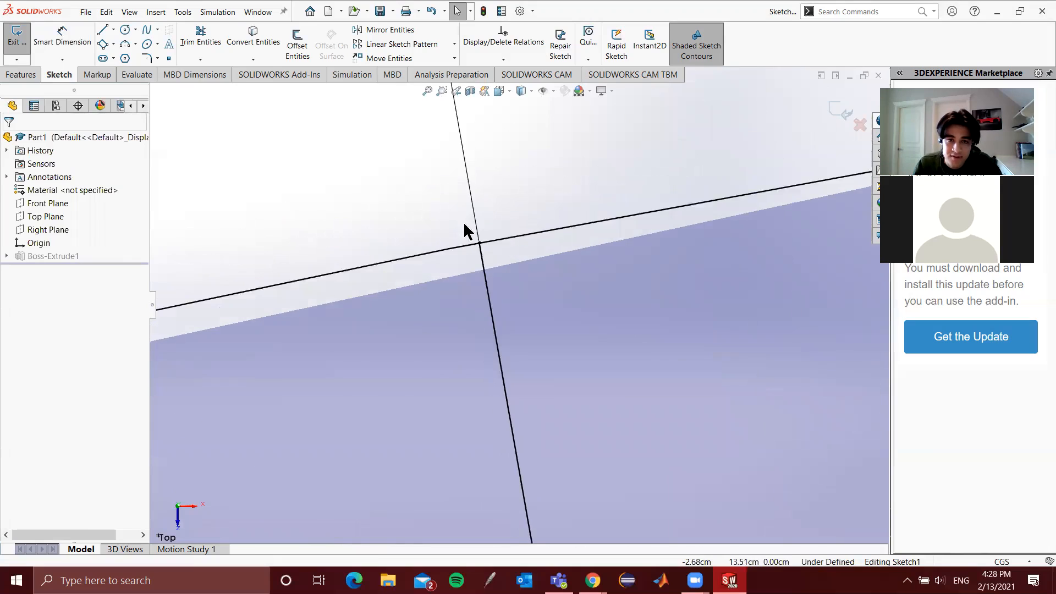
click(484, 252)
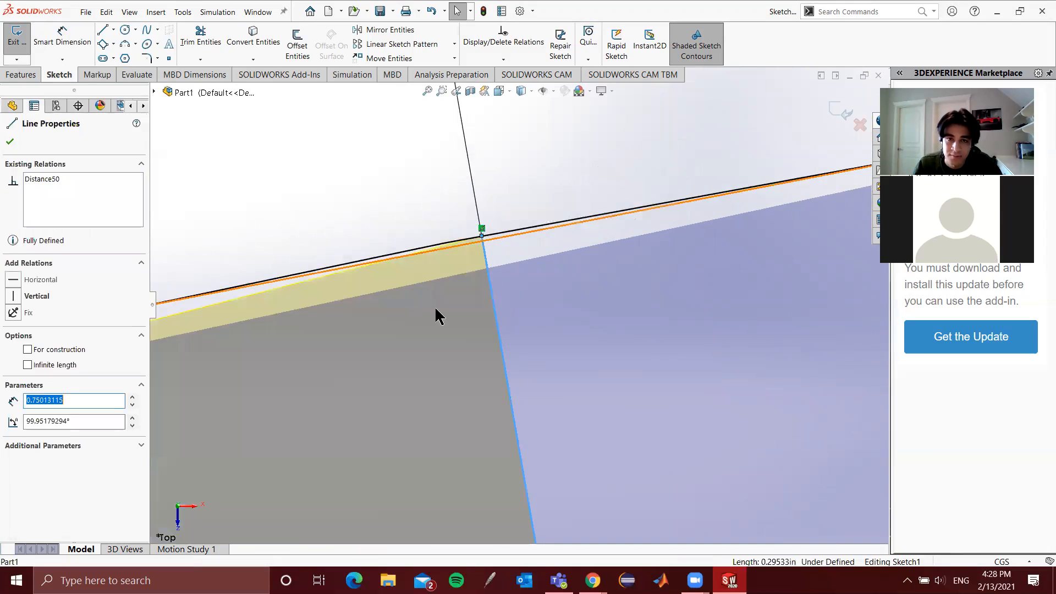
scroll(368, 316, up, 3)
scroll(469, 312, up, 3)
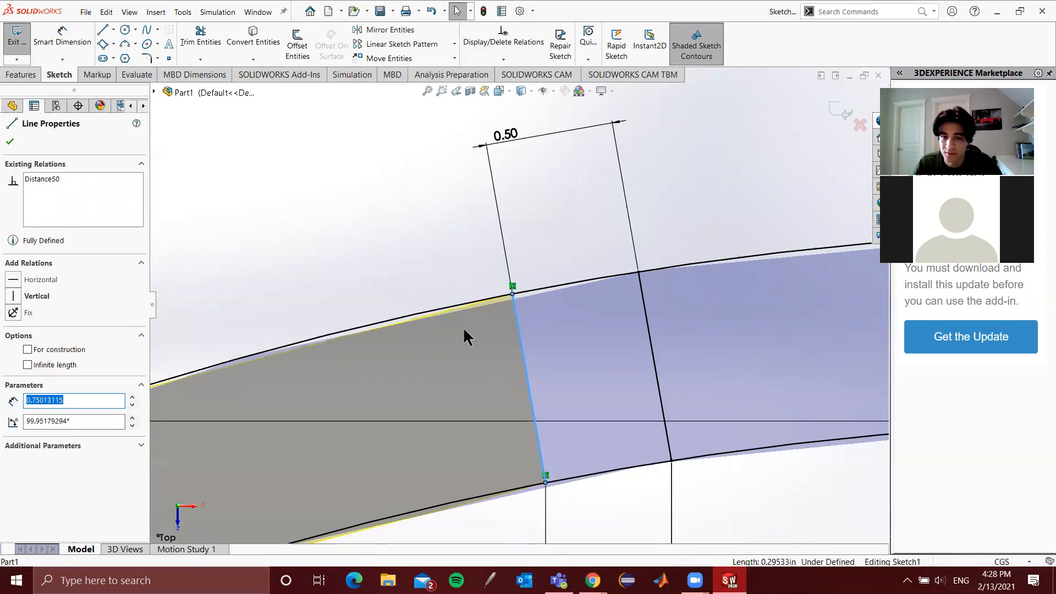
scroll(464, 337, up, 5)
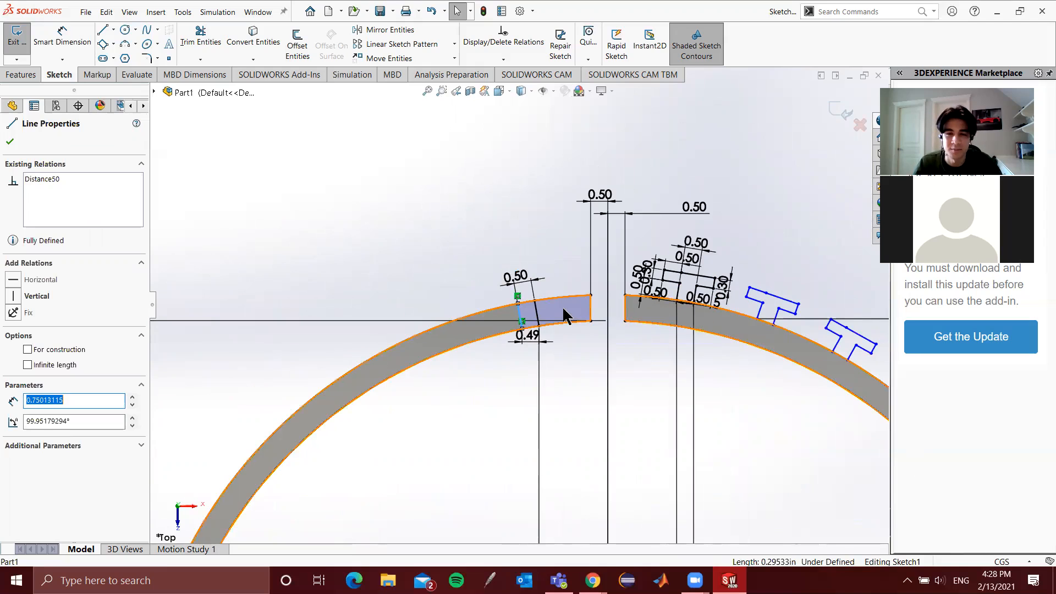
Compare the slot's placement with the T-shaped teeth across the gap and check the right slot line's relations
scroll(538, 329, up, 5)
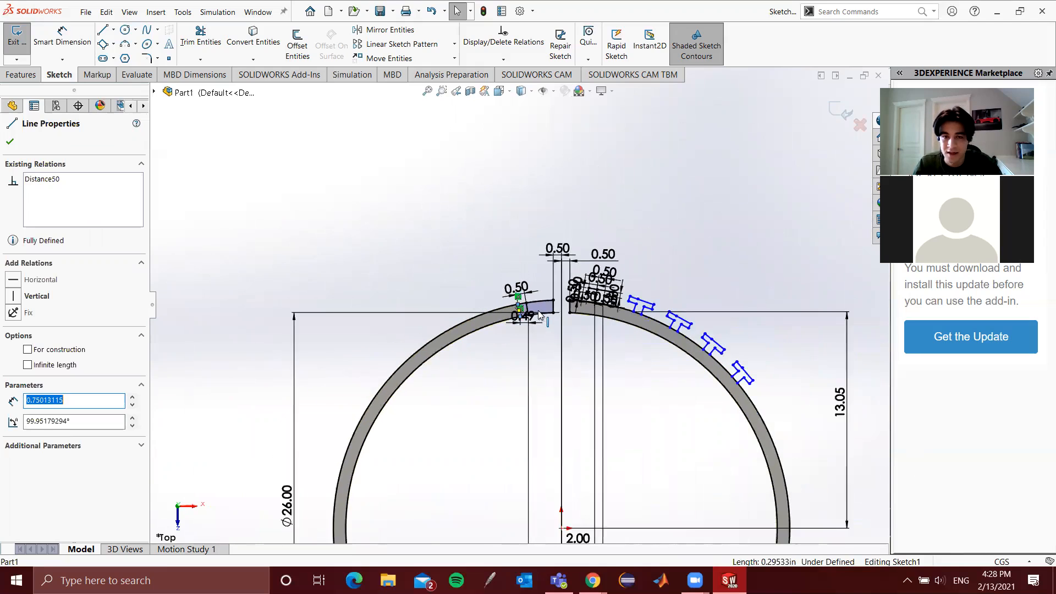
scroll(537, 357, down, 2)
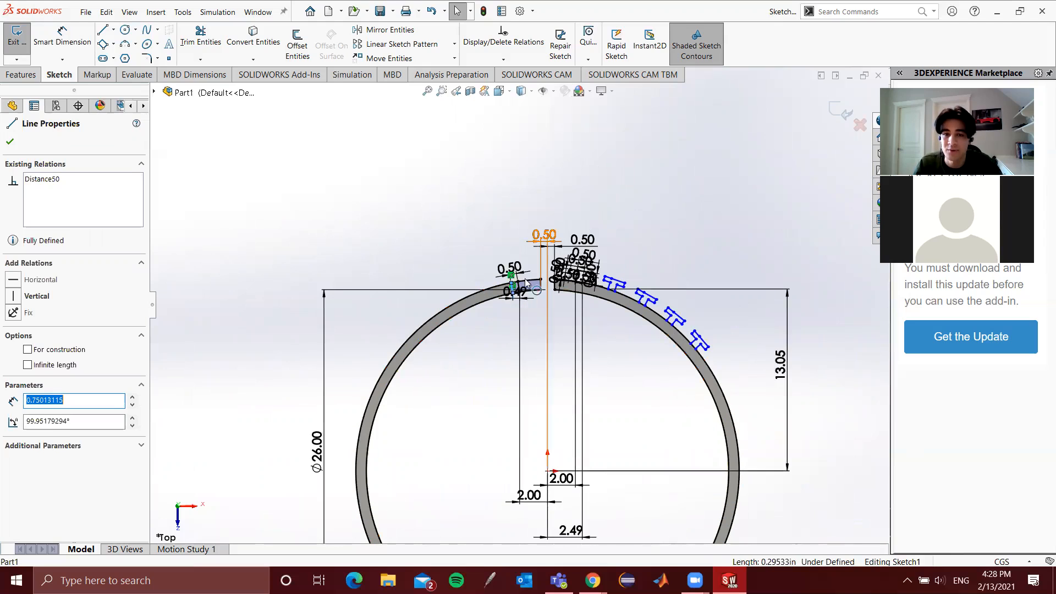
scroll(522, 306, up, 3)
scroll(518, 289, down, 5)
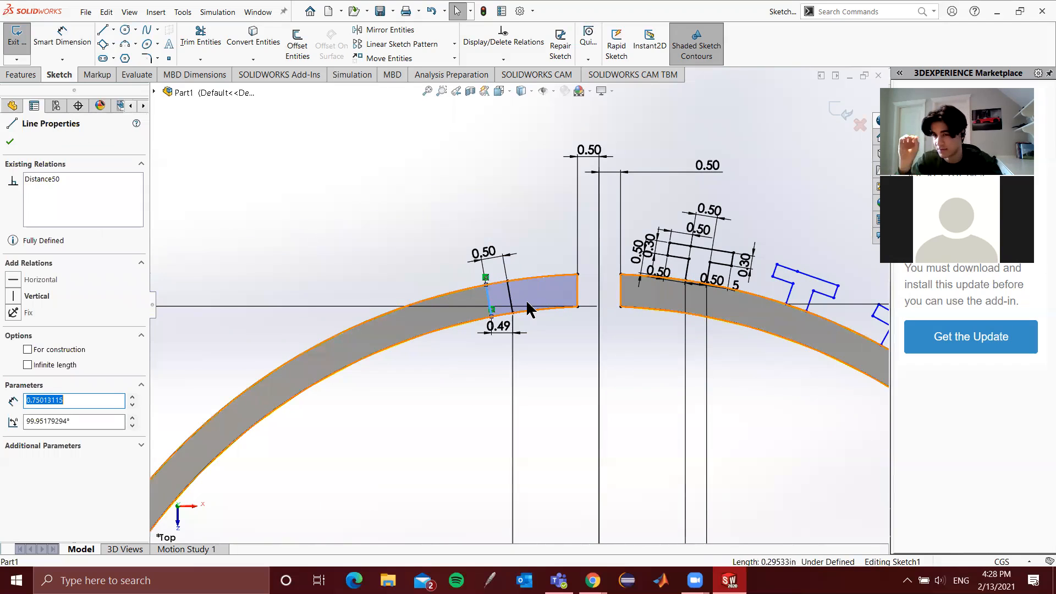
scroll(503, 297, up, 5)
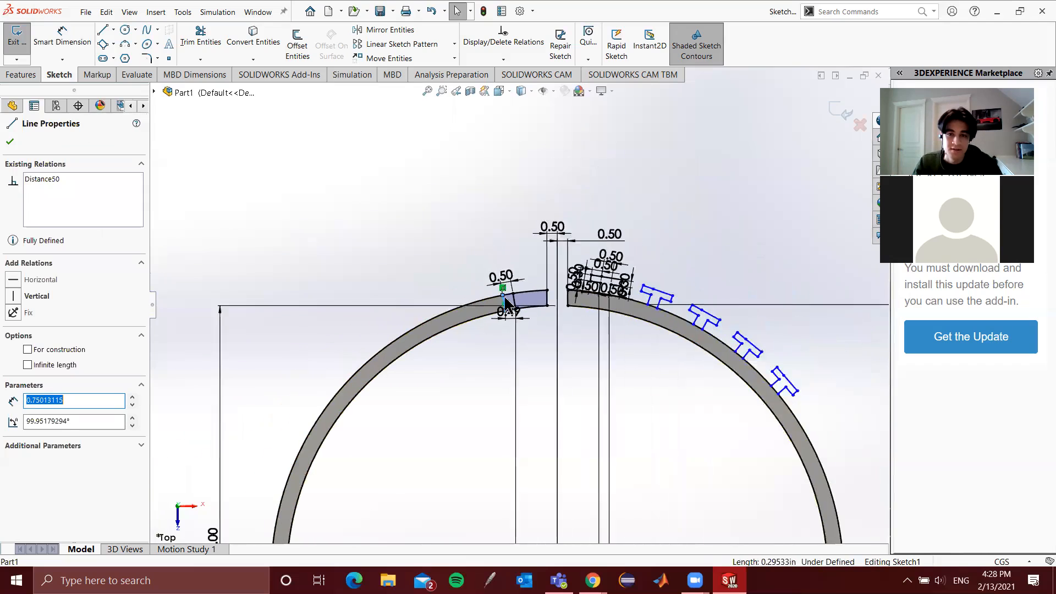
scroll(517, 307, down, 5)
scroll(517, 306, down, 3)
key(Escape)
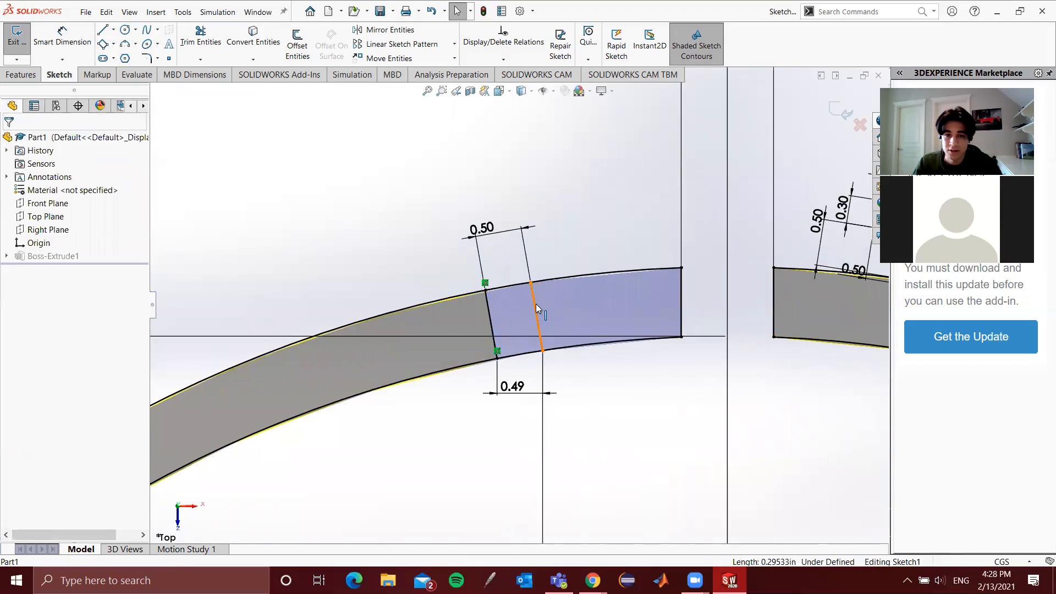
click(536, 303)
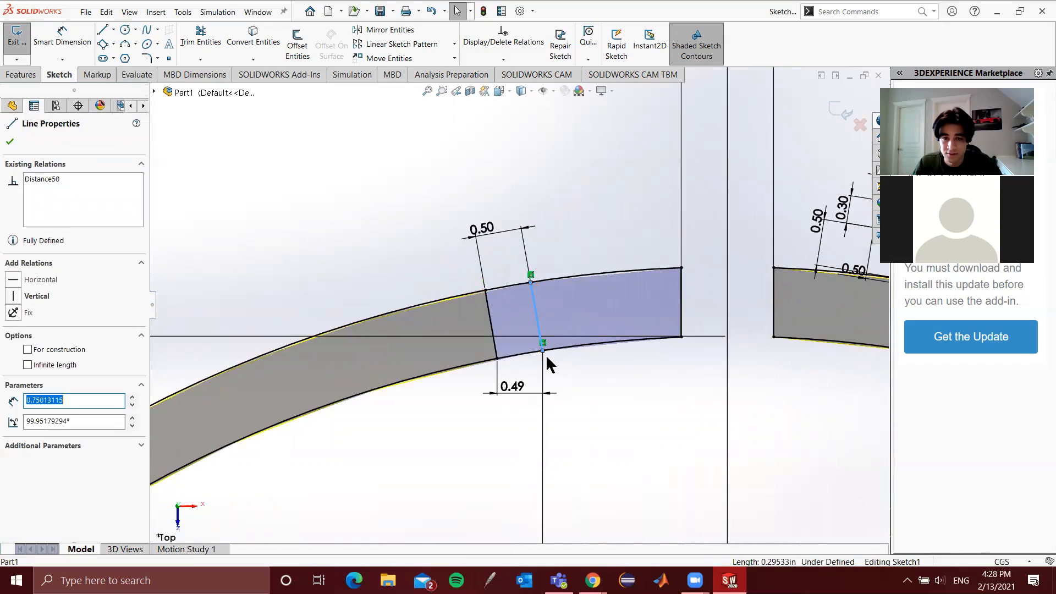
scroll(545, 352, up, 2)
scroll(528, 344, down, 3)
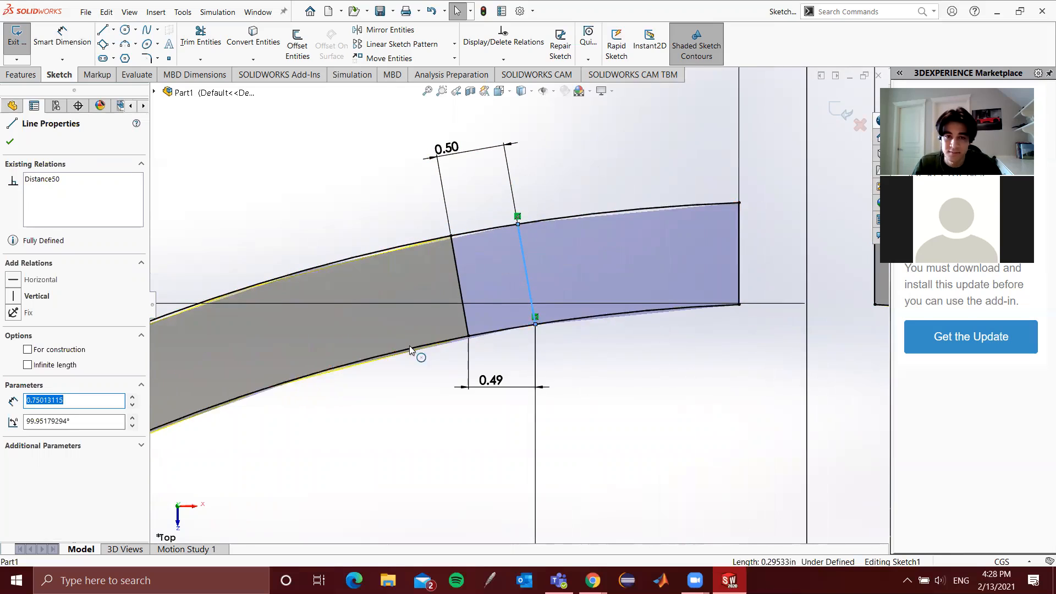
key(Escape)
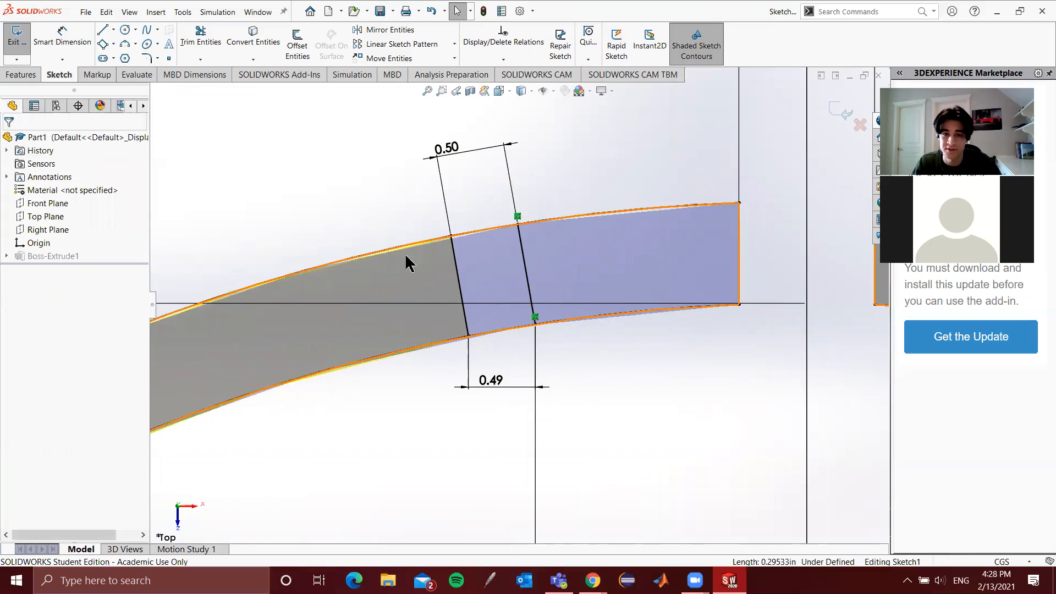
Circular-pattern the two slanted slot lines about the ring's centre as 5 equally spaced instances over 40 degrees, reversed to run away from the gap
click(454, 43)
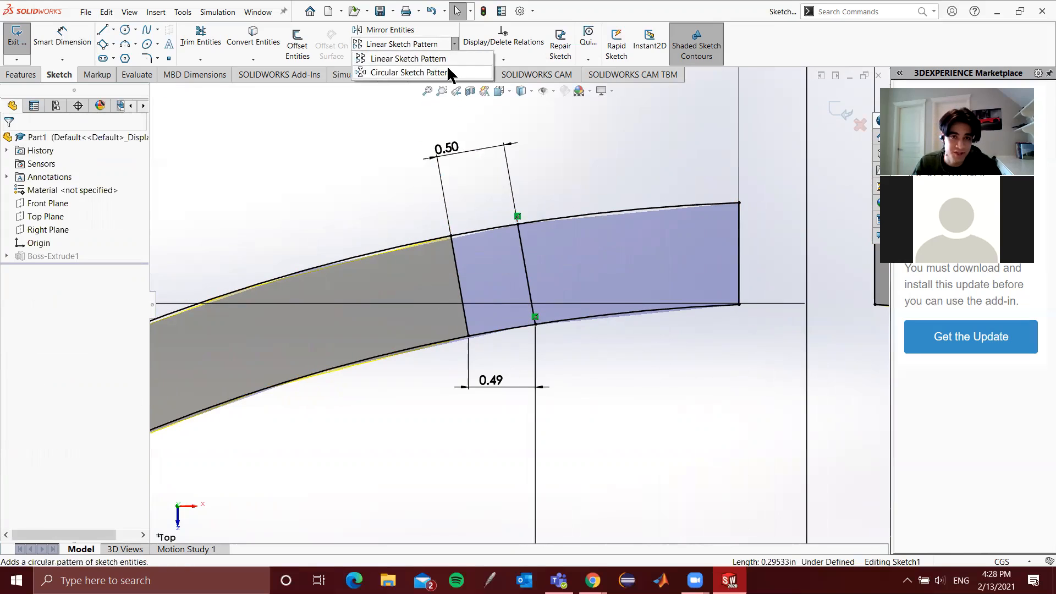
click(448, 69)
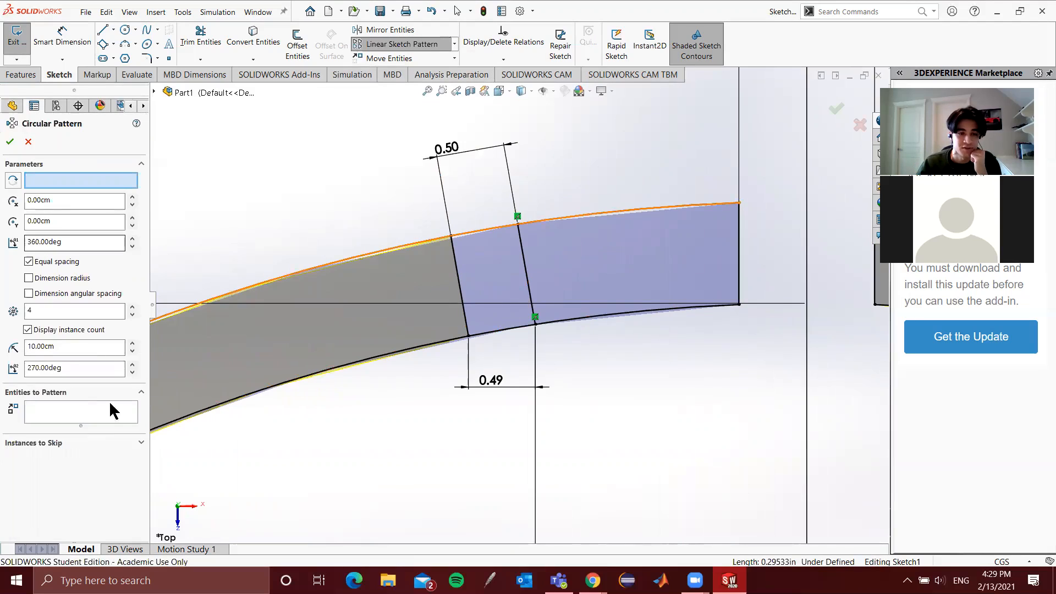
click(82, 411)
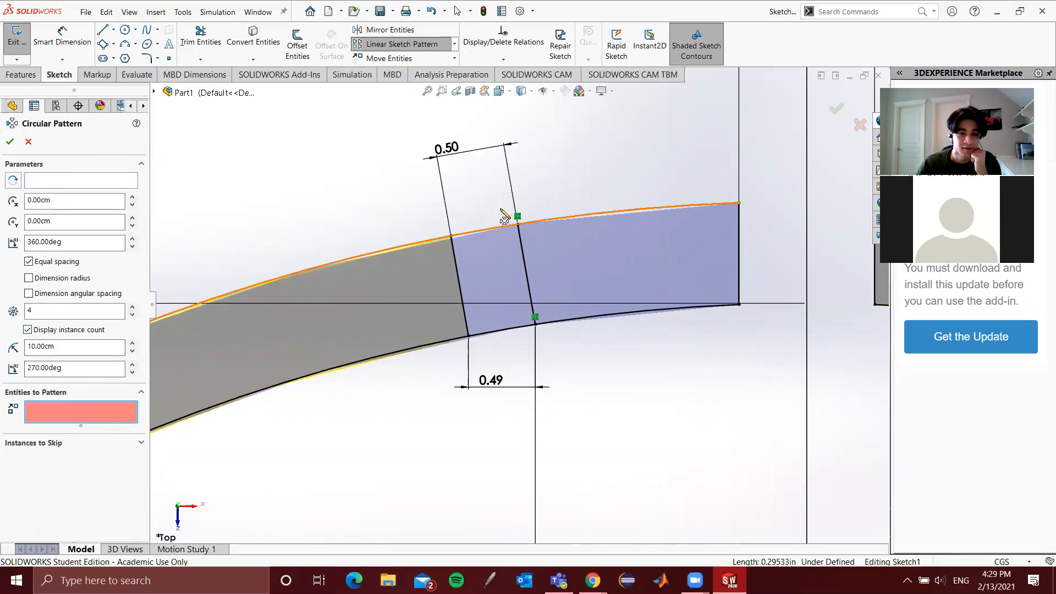
click(460, 285)
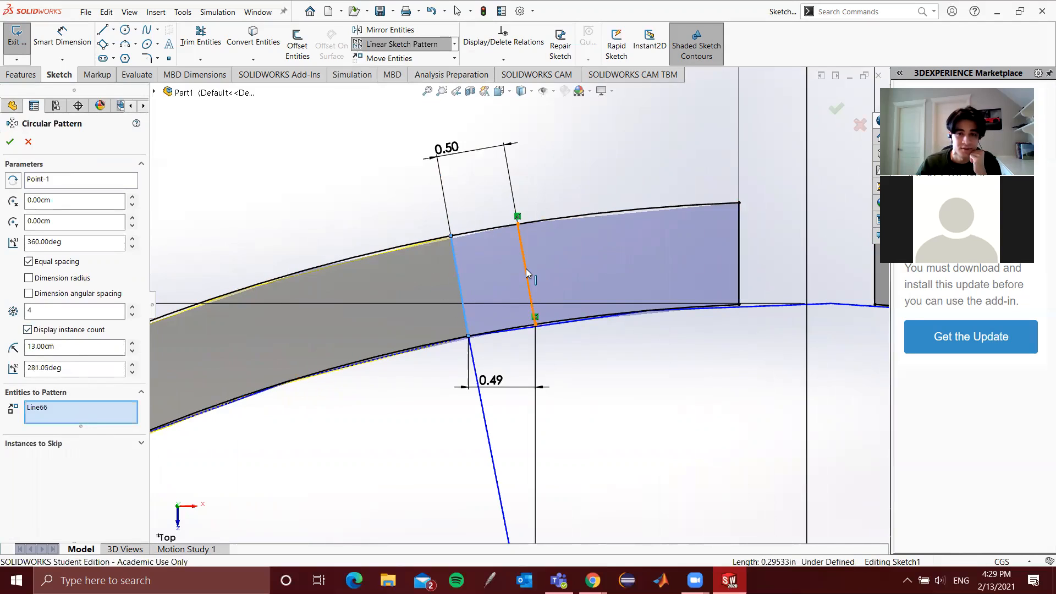
click(527, 268)
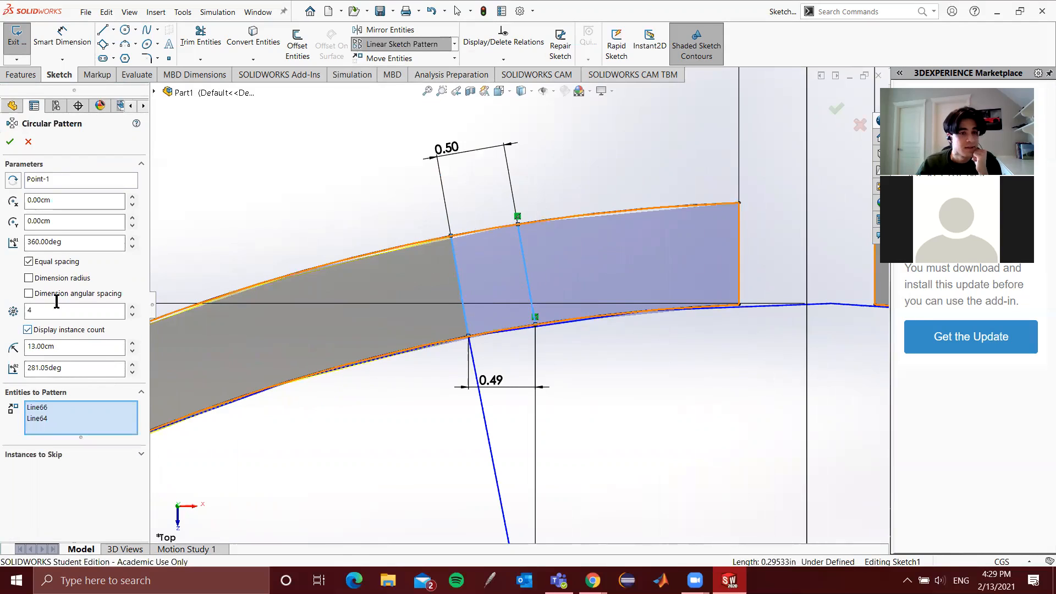
scroll(396, 268, up, 6)
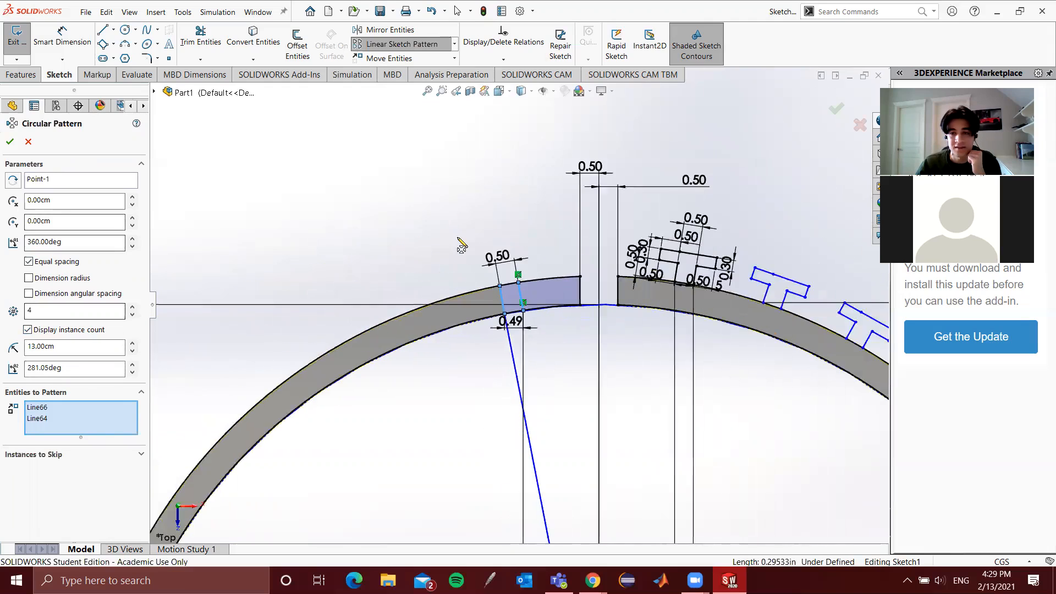
scroll(615, 477, down, 1)
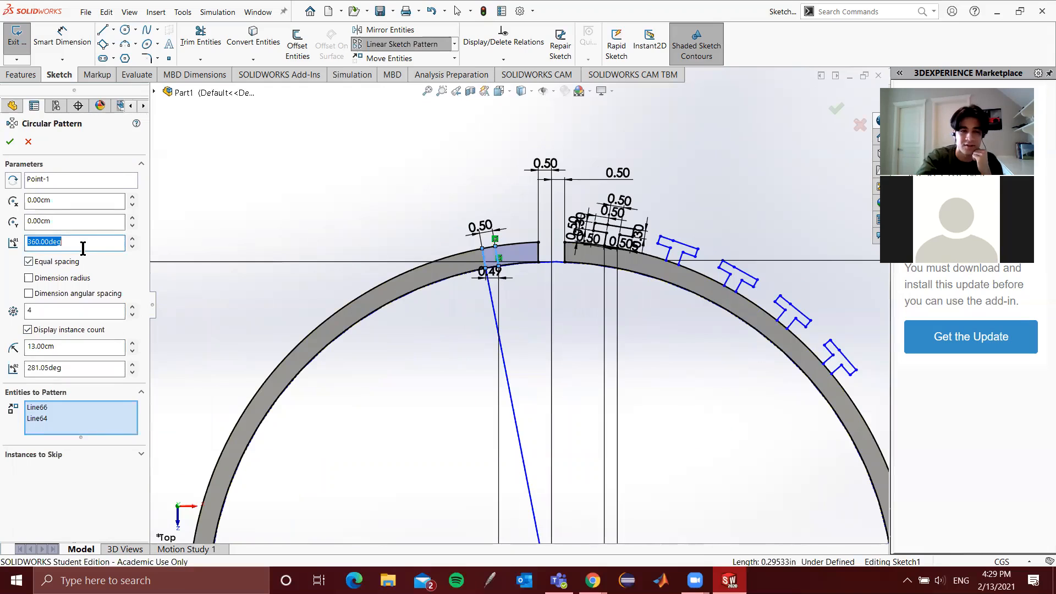
double_click(31, 313)
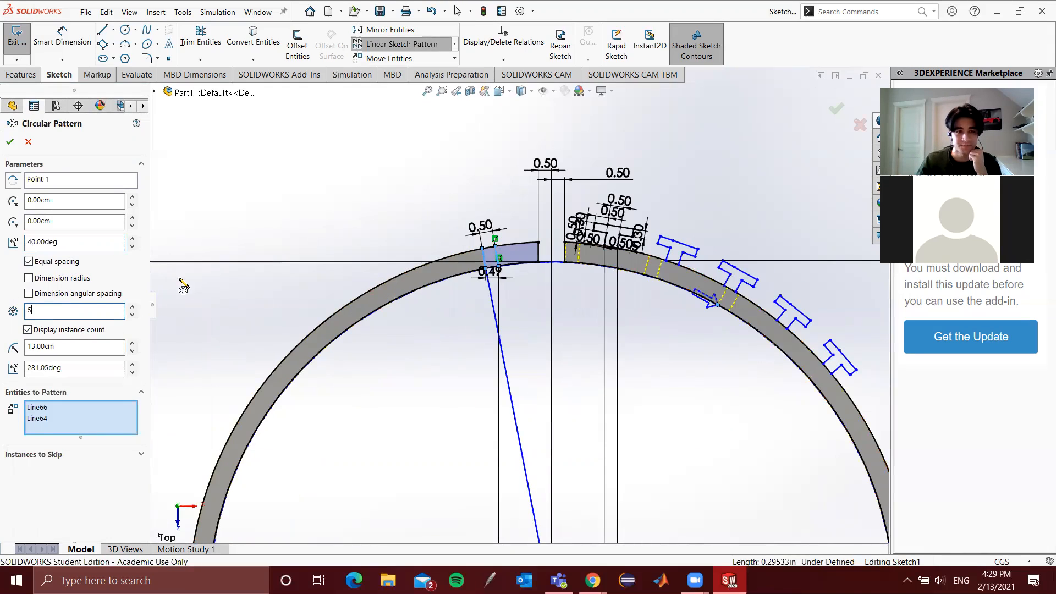
key(Return)
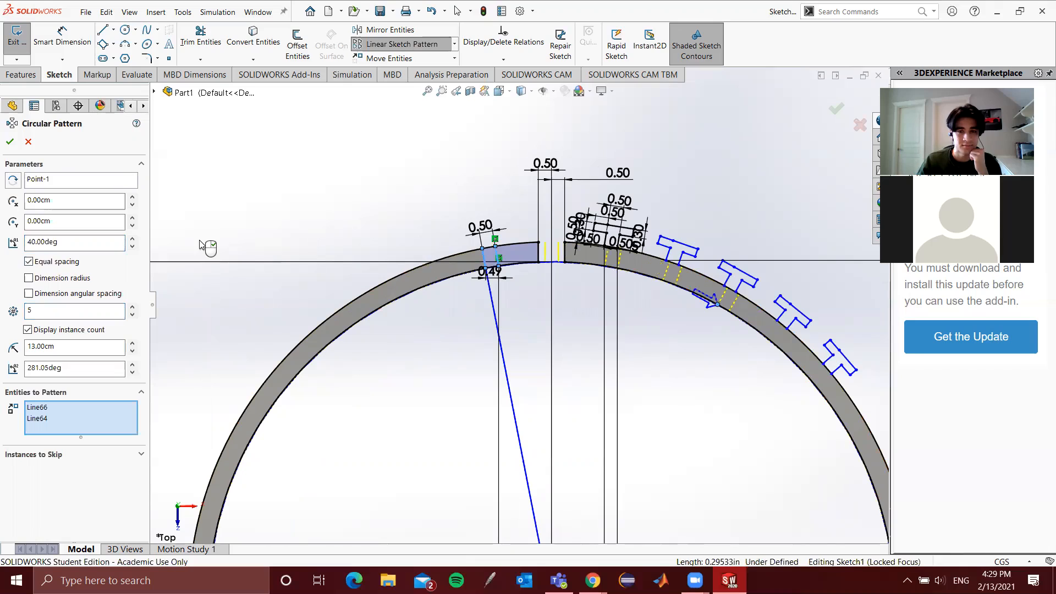
click(9, 180)
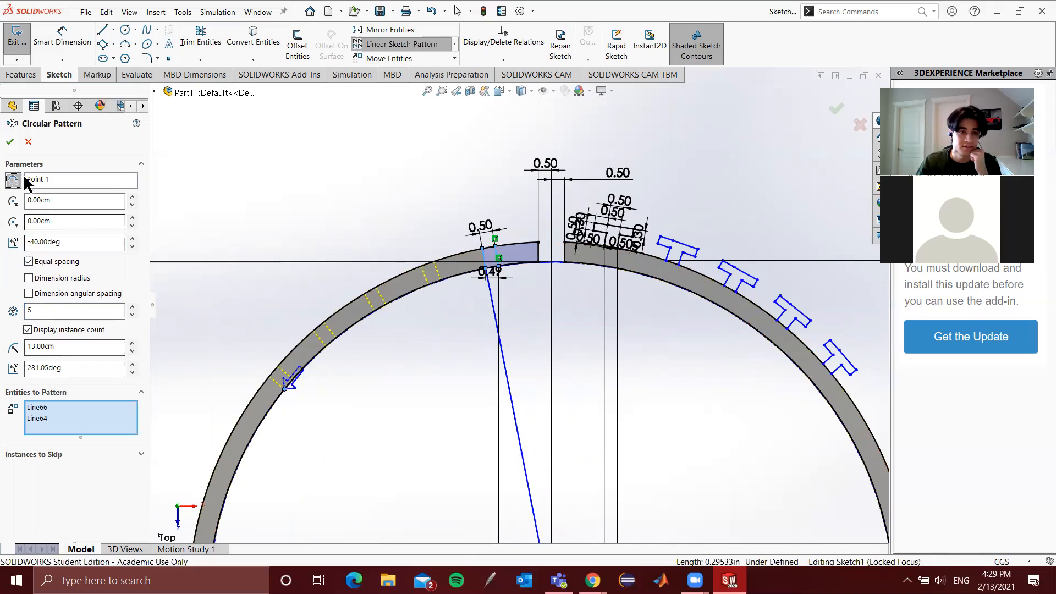
click(10, 142)
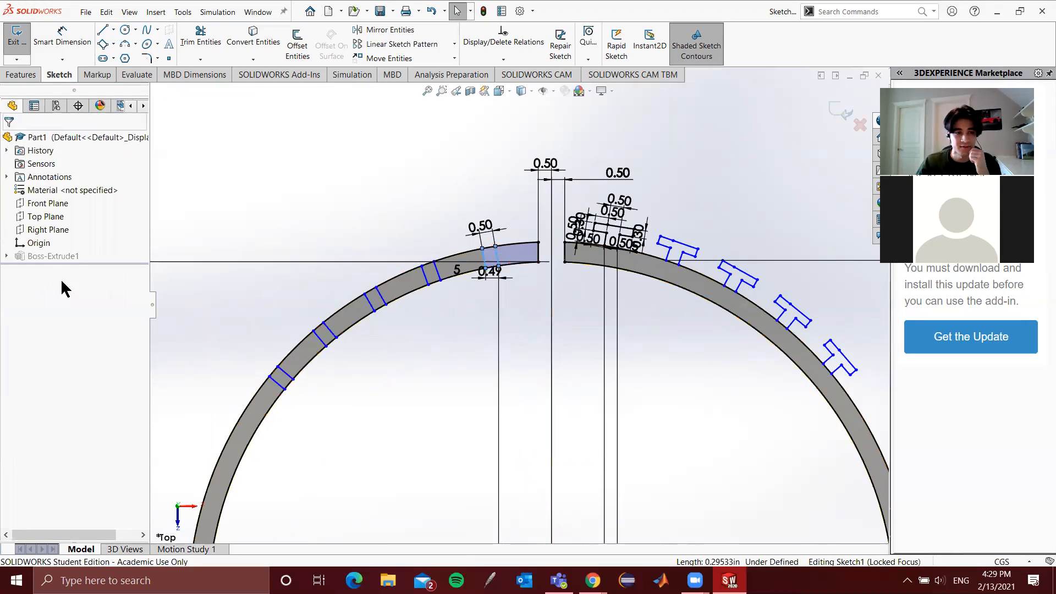
Review the circular pattern settings of the T-shaped teeth, including their angular spacing and instance count
right_click(740, 288)
click(81, 182)
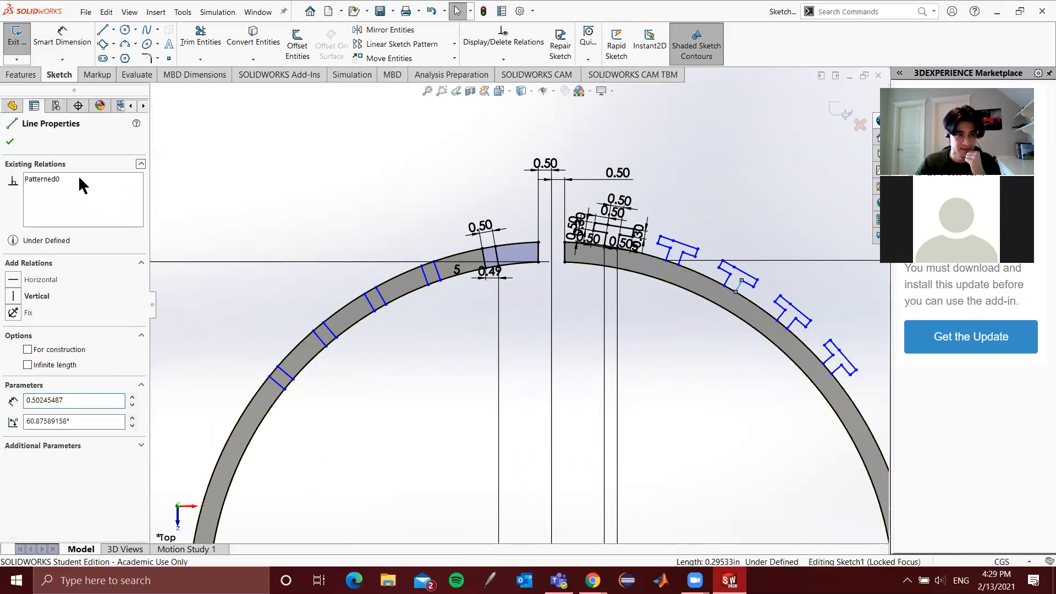
right_click(80, 181)
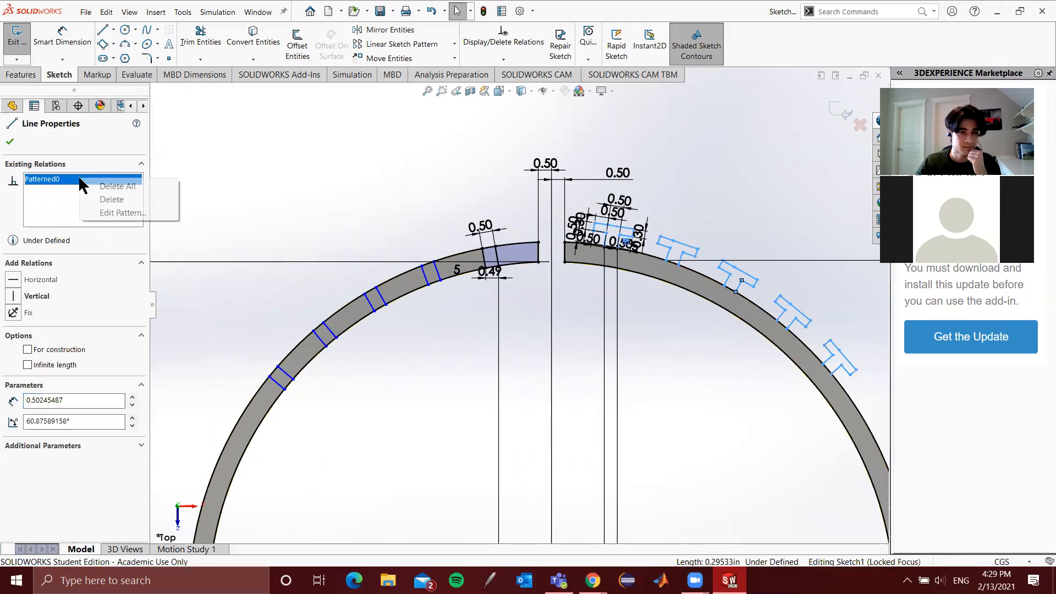
click(103, 211)
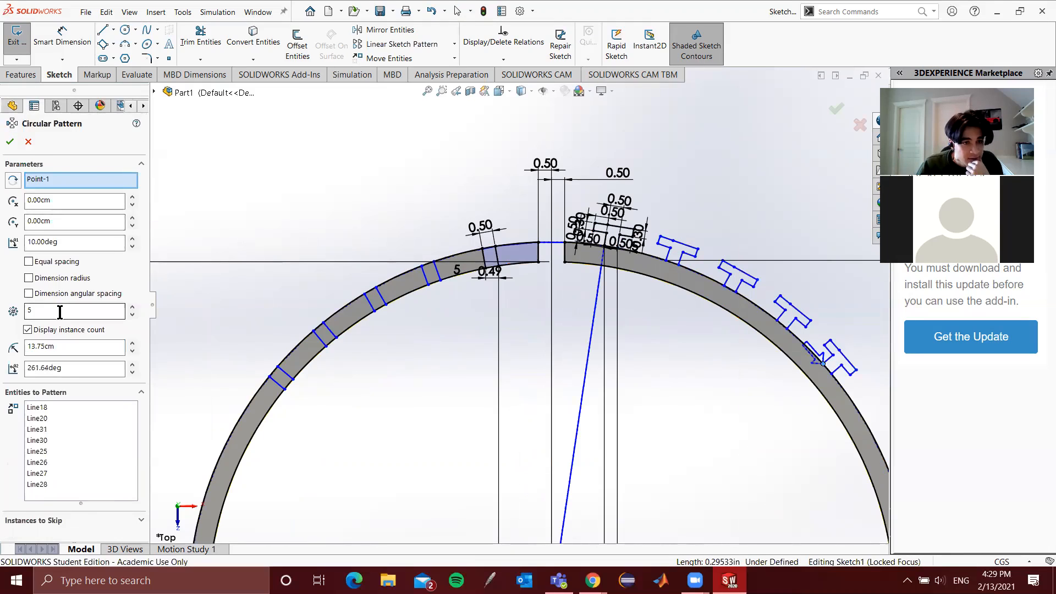
click(74, 243)
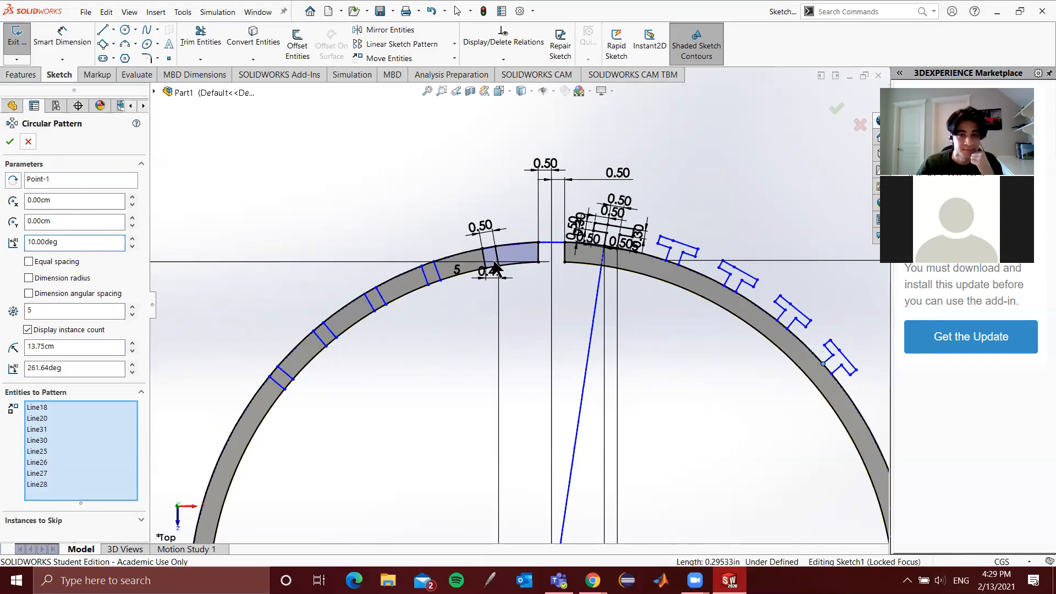
key(Return)
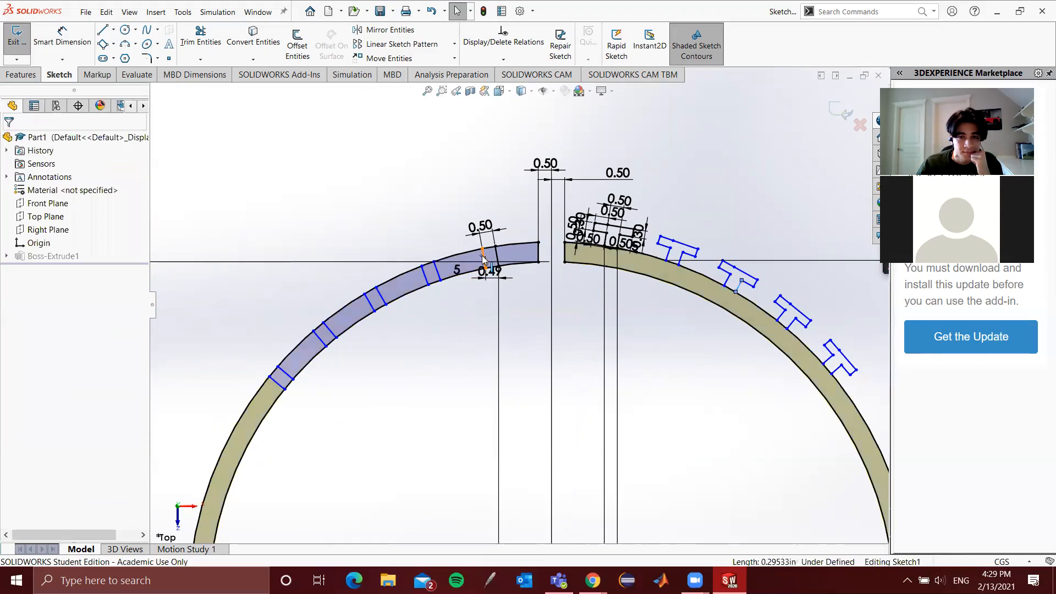
Review the circular pattern settings of the slots against those of the teeth and inspect the whole ring
right_click(483, 257)
right_click(60, 184)
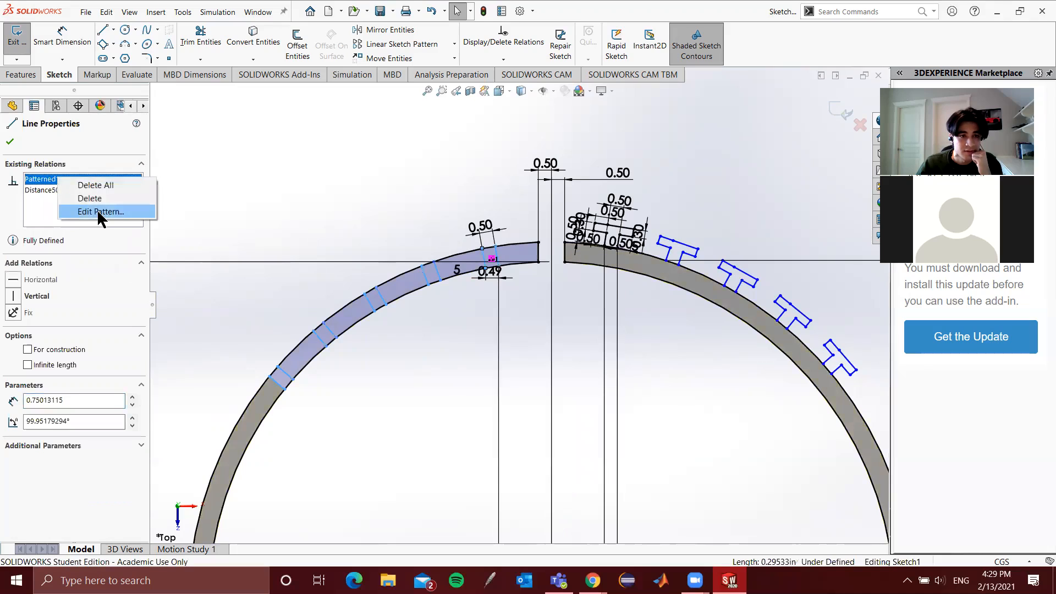
click(118, 213)
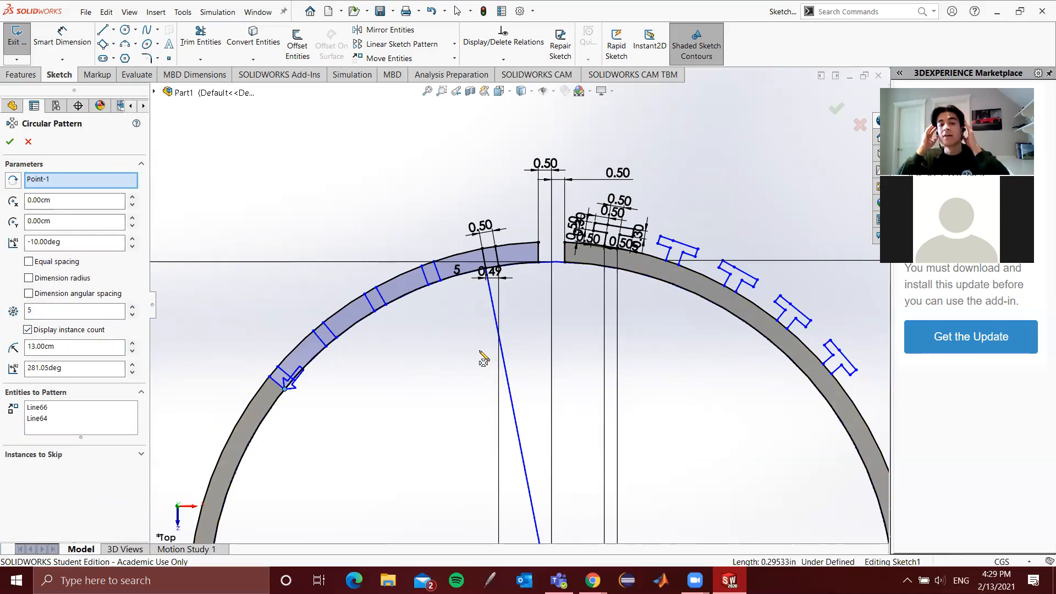
click(10, 142)
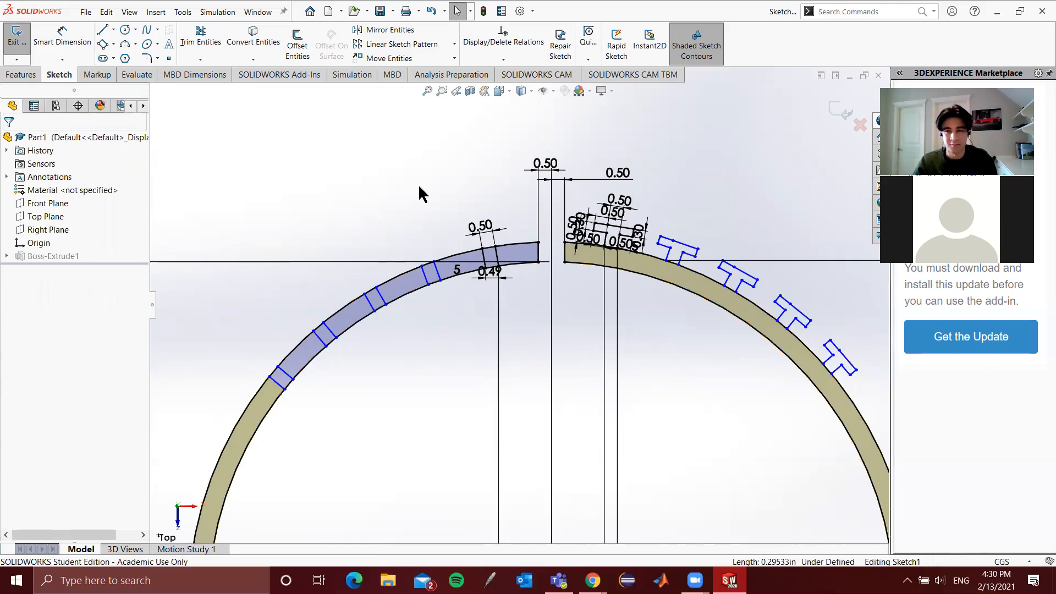
scroll(424, 187, down, 2)
scroll(450, 200, up, 7)
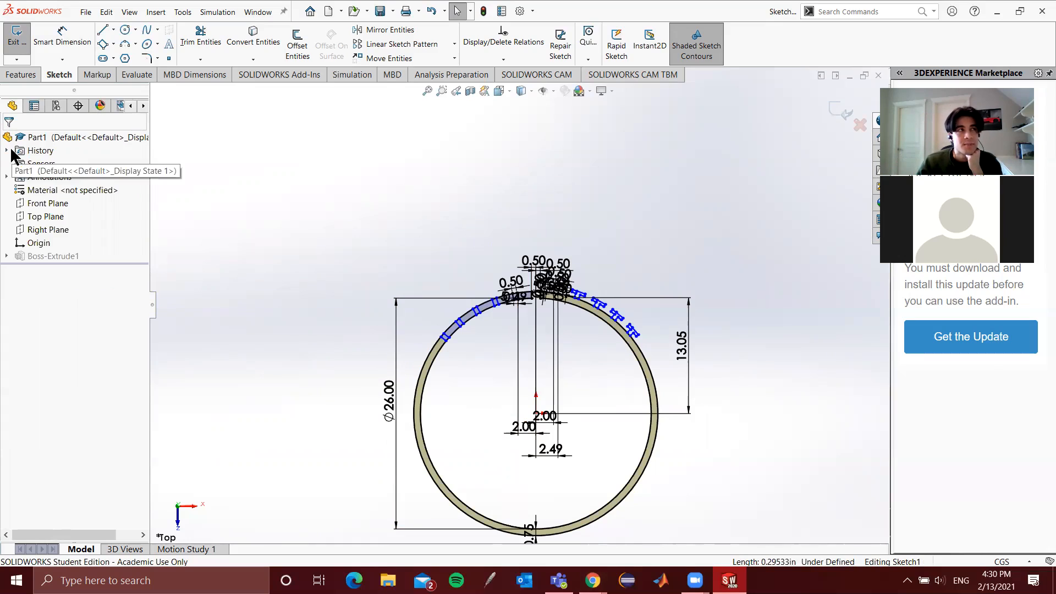
Switch to Chrome, reopen the "standard face shield design" image search from the browsing history and look through the pictures
mouse_move(592, 580)
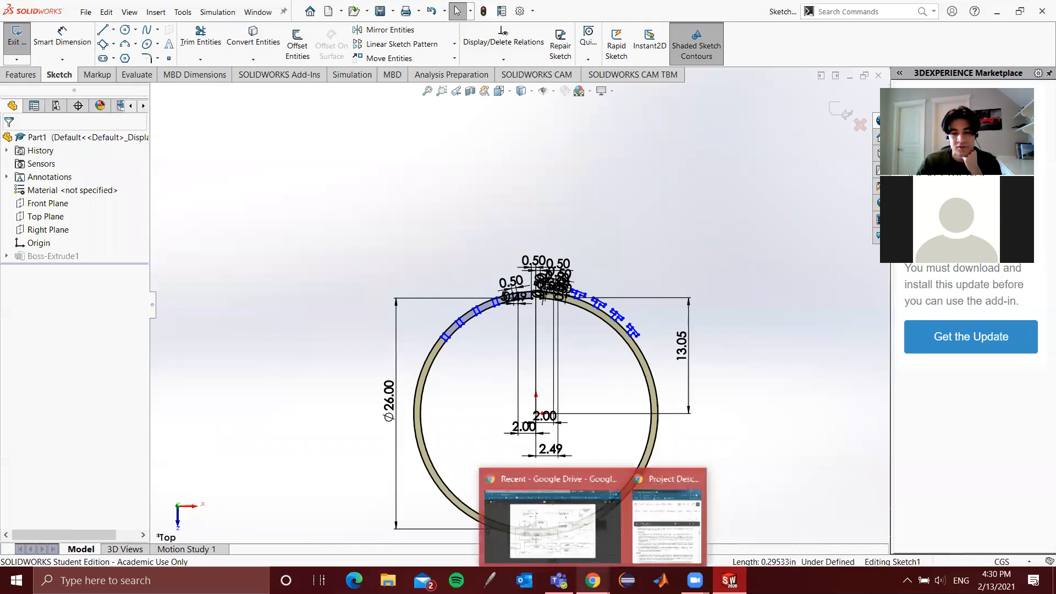
click(581, 555)
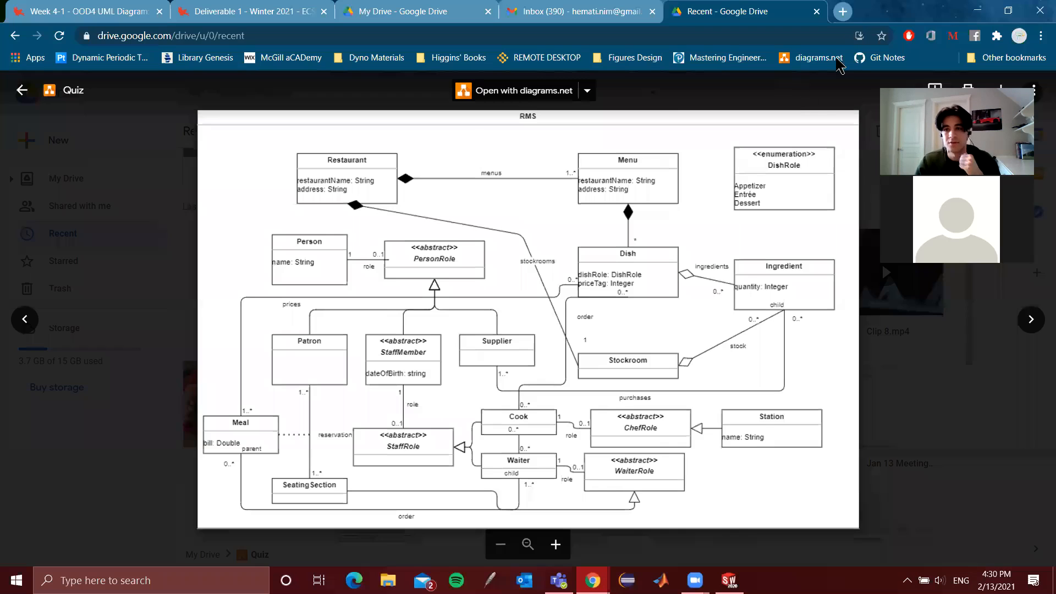
key(ctrl+h)
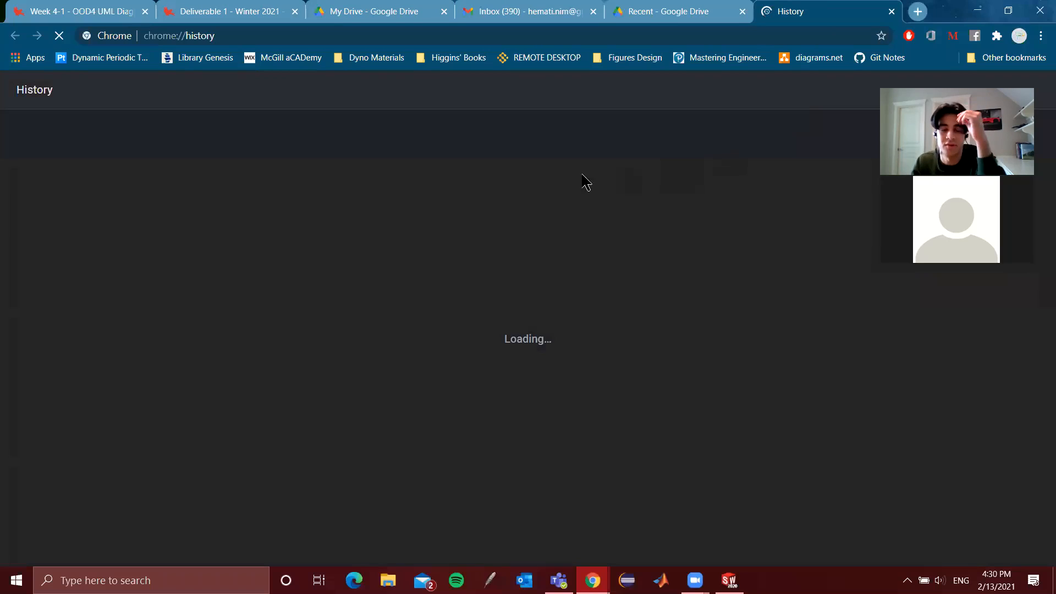
click(471, 192)
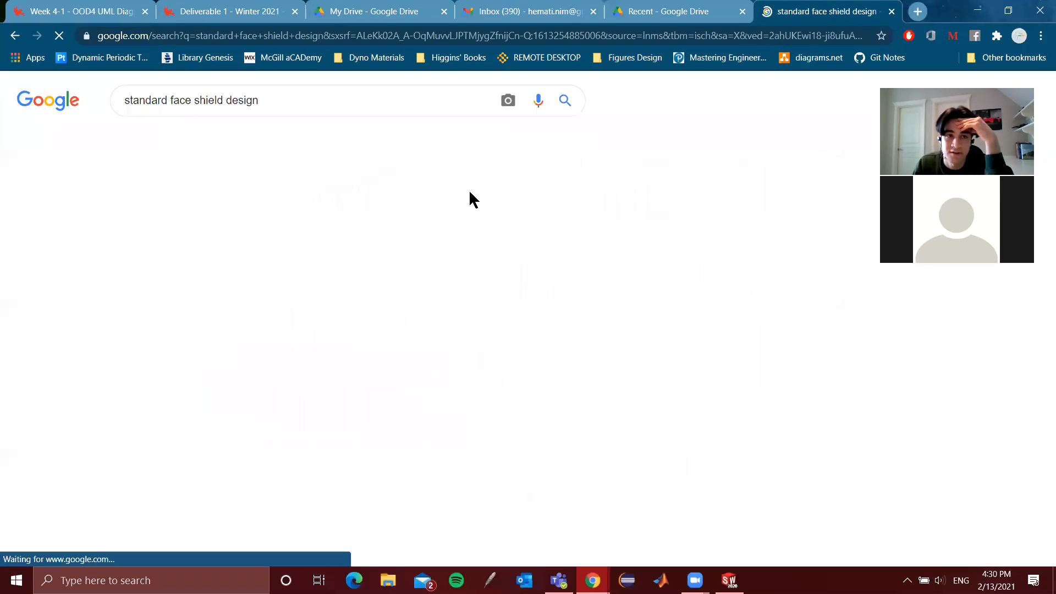
scroll(465, 317, down, 1)
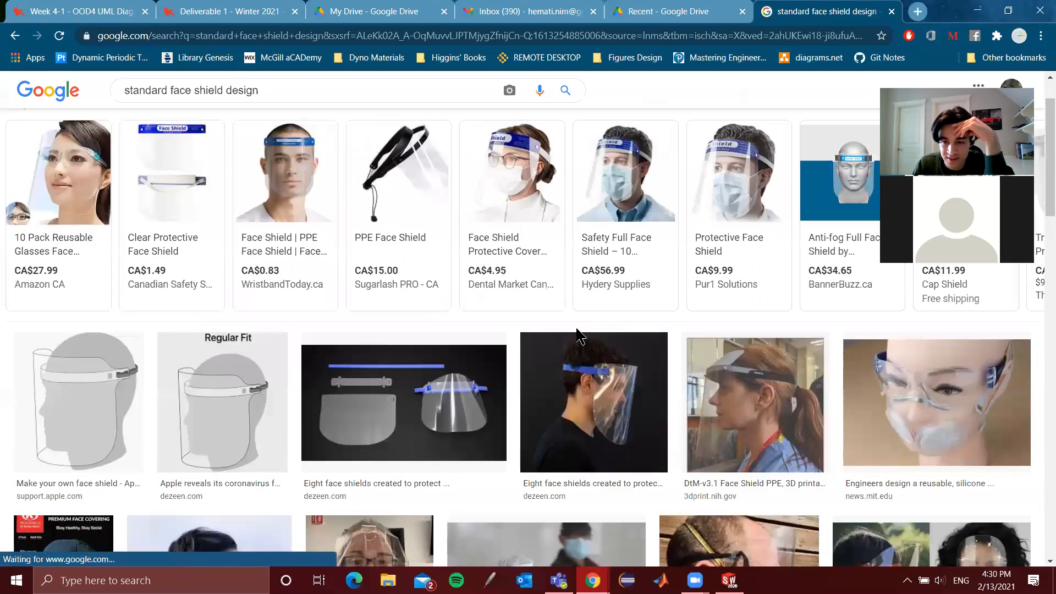
scroll(397, 322, down, 3)
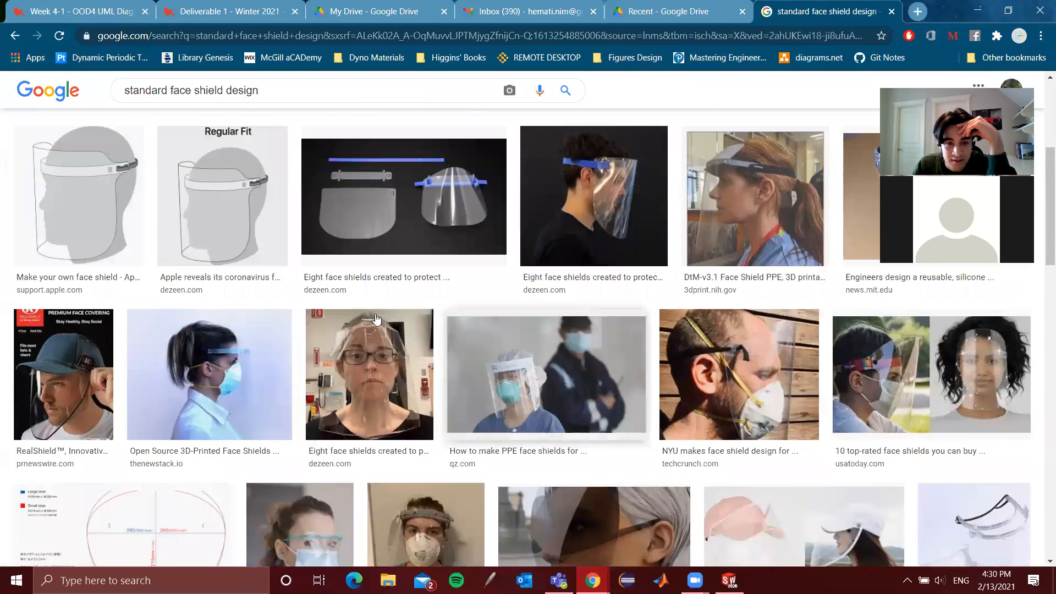
scroll(336, 188, up, 4)
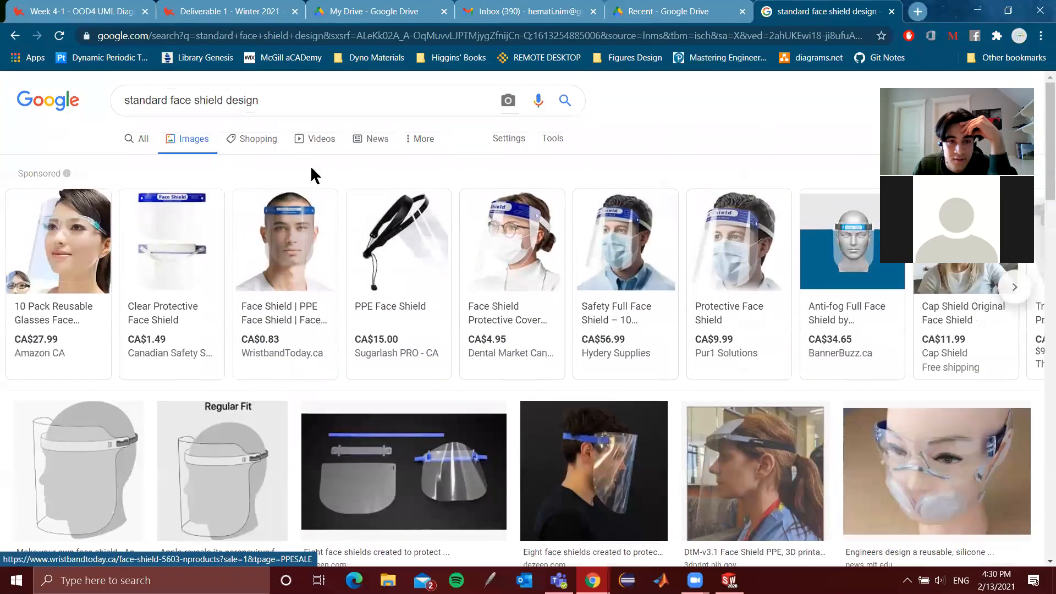
Open the WristbandToday.ca Face Shield product page and view its second product photo
click(297, 249)
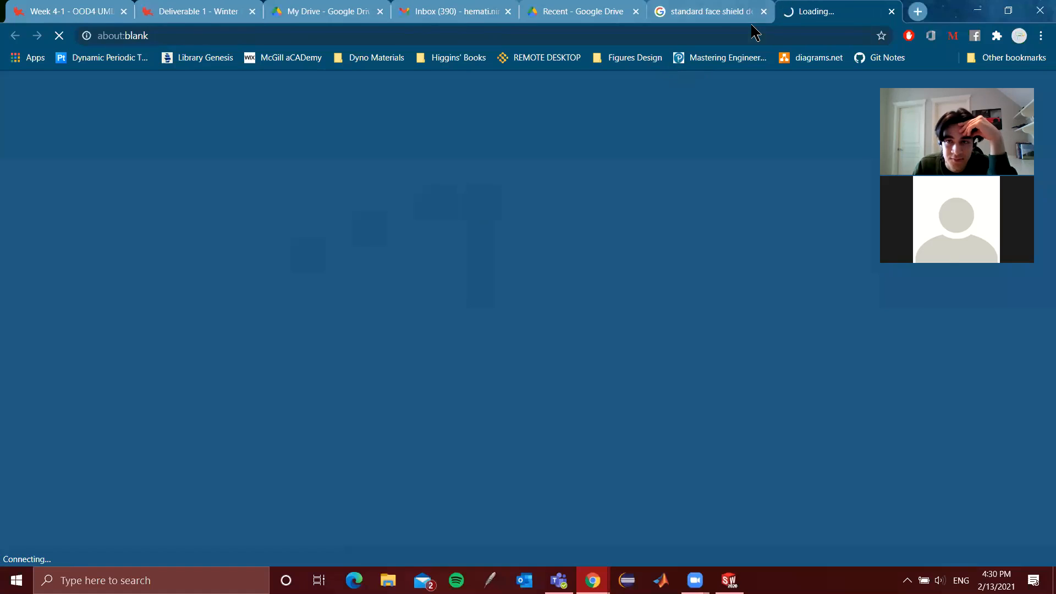
click(751, 22)
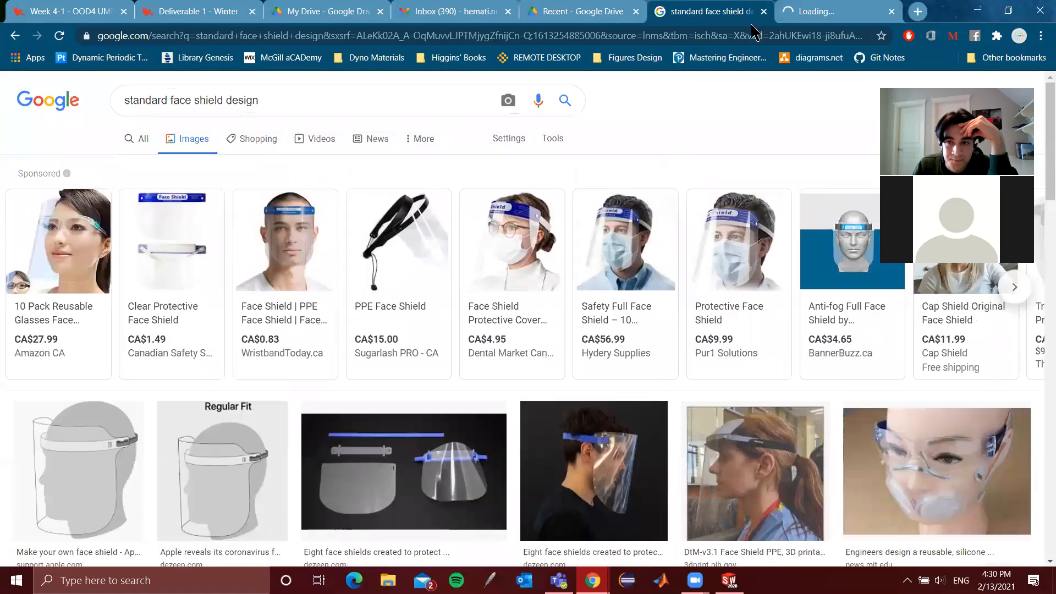
click(782, 21)
scroll(473, 403, down, 3)
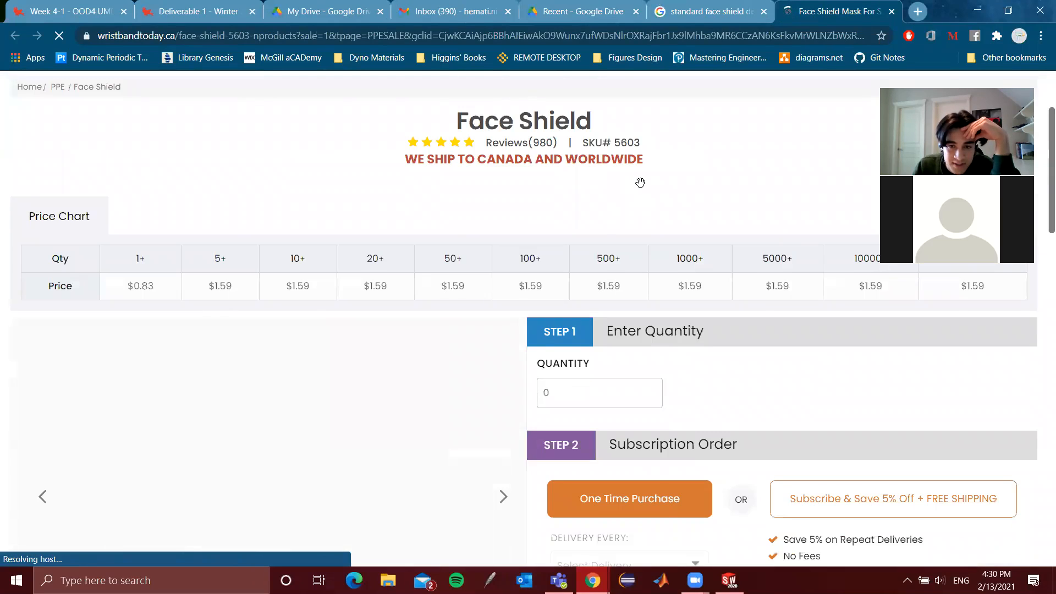
scroll(671, 245, down, 1)
scroll(566, 177, down, 3)
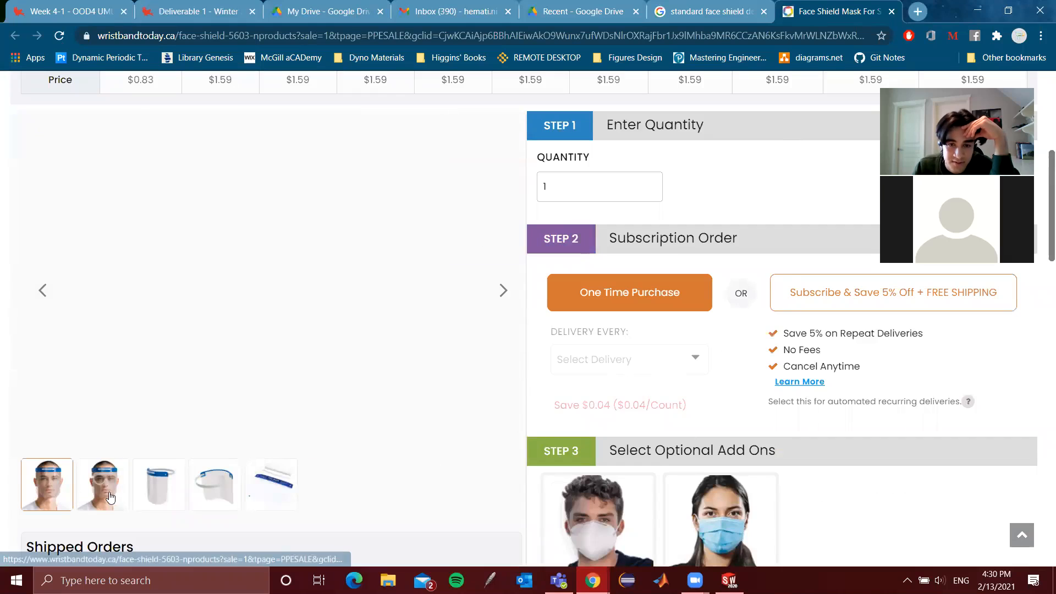
click(79, 497)
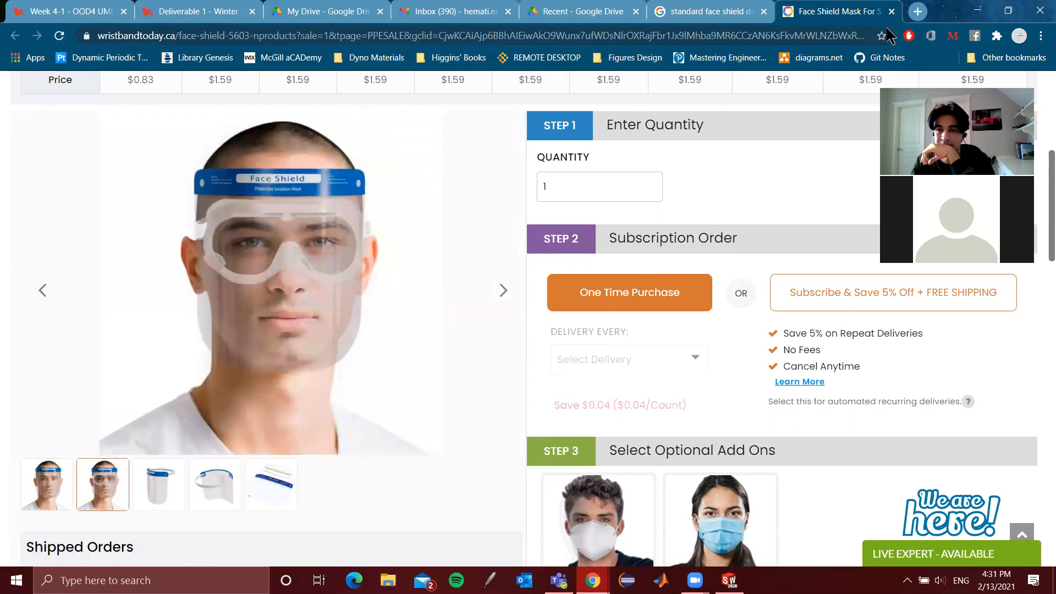
Close the product page, switch back to SOLIDWORKS and examine the T-shaped teeth beside the ring's gap
click(891, 11)
click(729, 580)
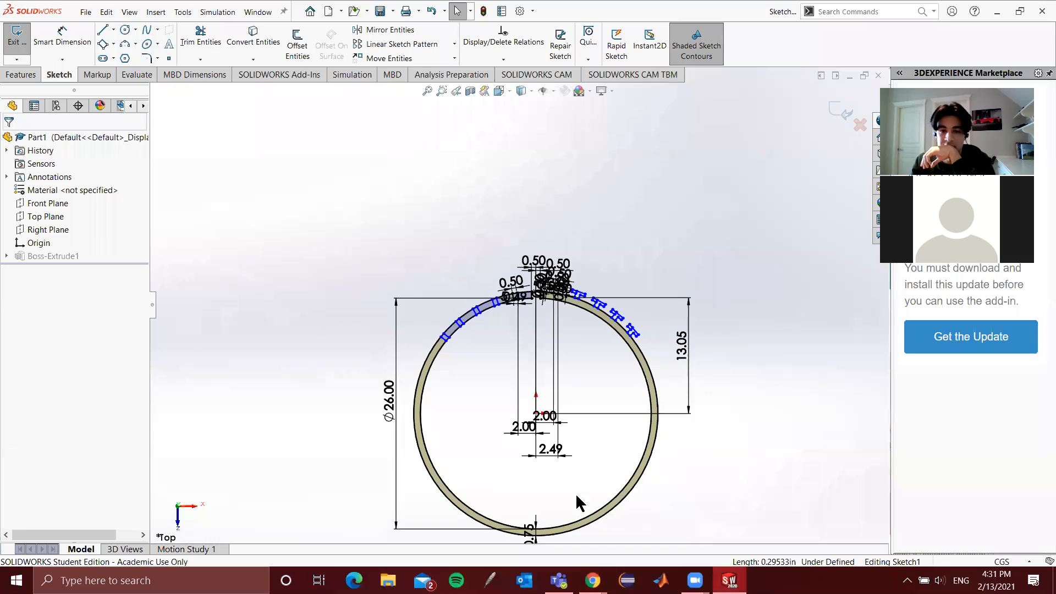
scroll(604, 428, up, 4)
scroll(529, 281, down, 4)
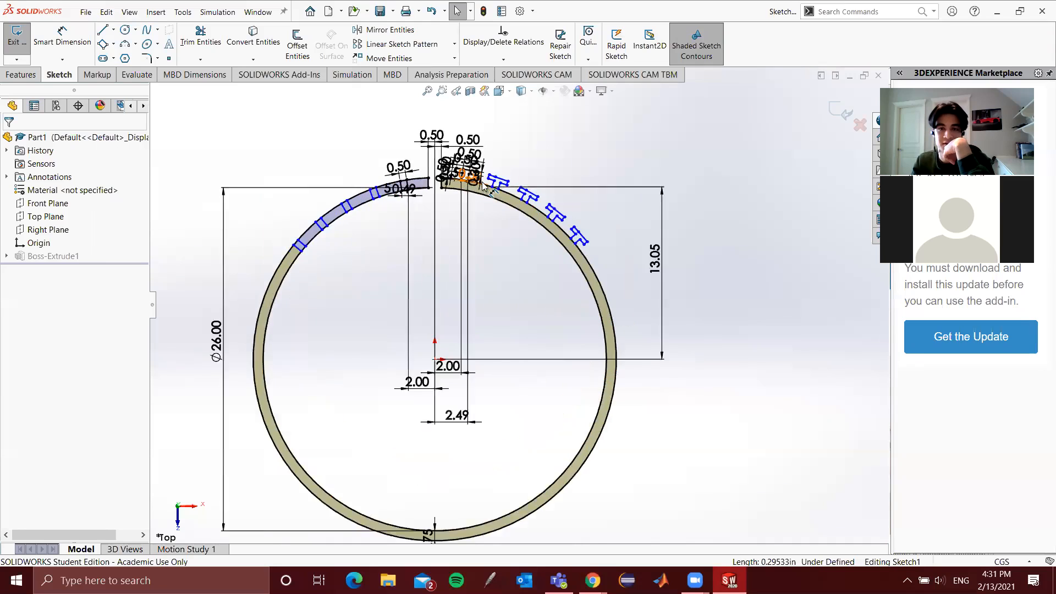
scroll(485, 192, down, 5)
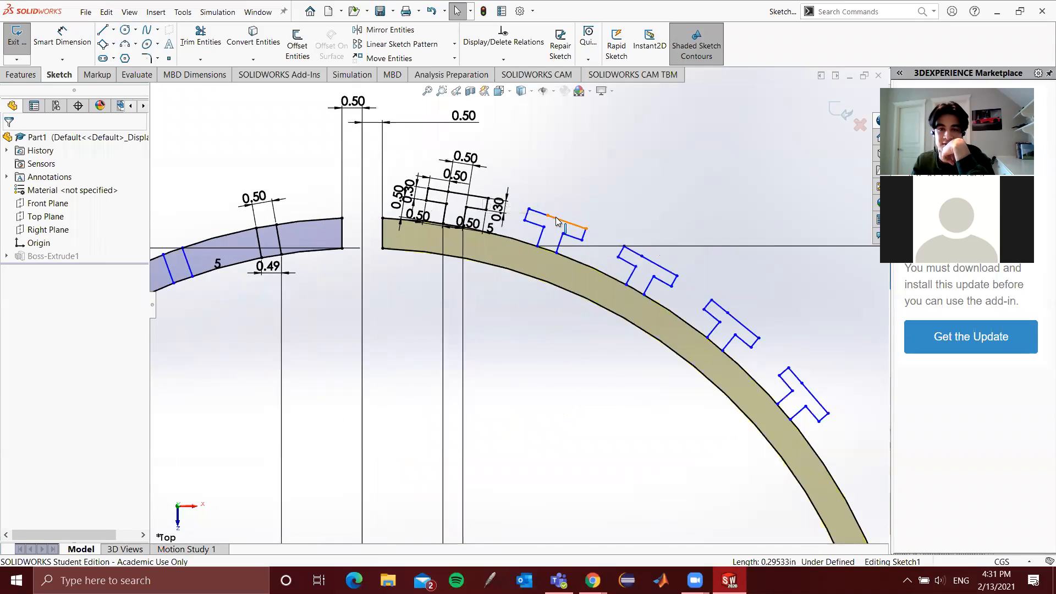
Draw a horizontal centerline across the ring's inner circle, passing through the centre
click(557, 222)
scroll(492, 346, up, 8)
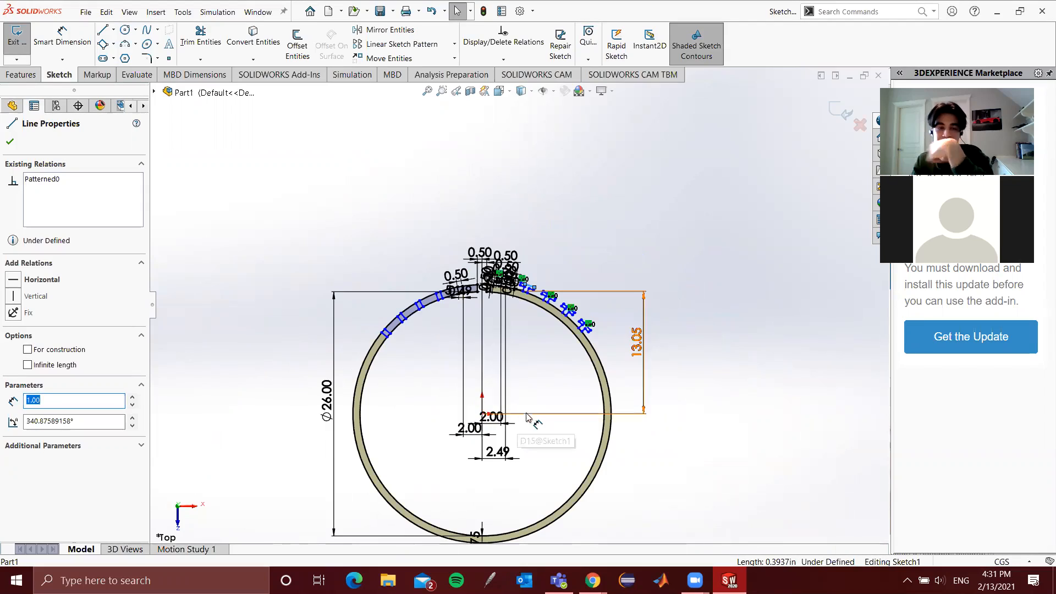
click(230, 148)
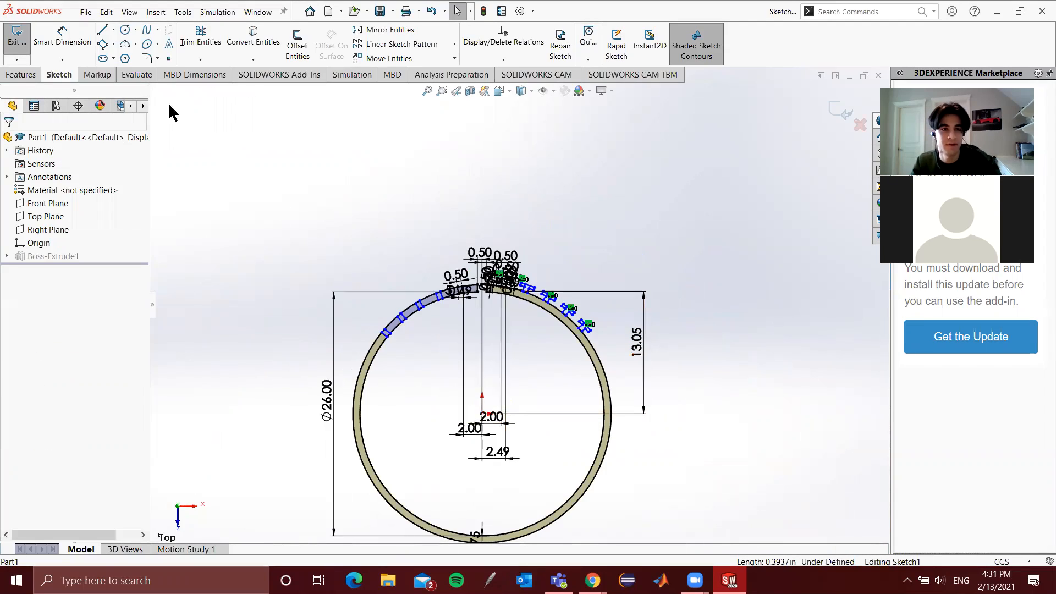
click(113, 31)
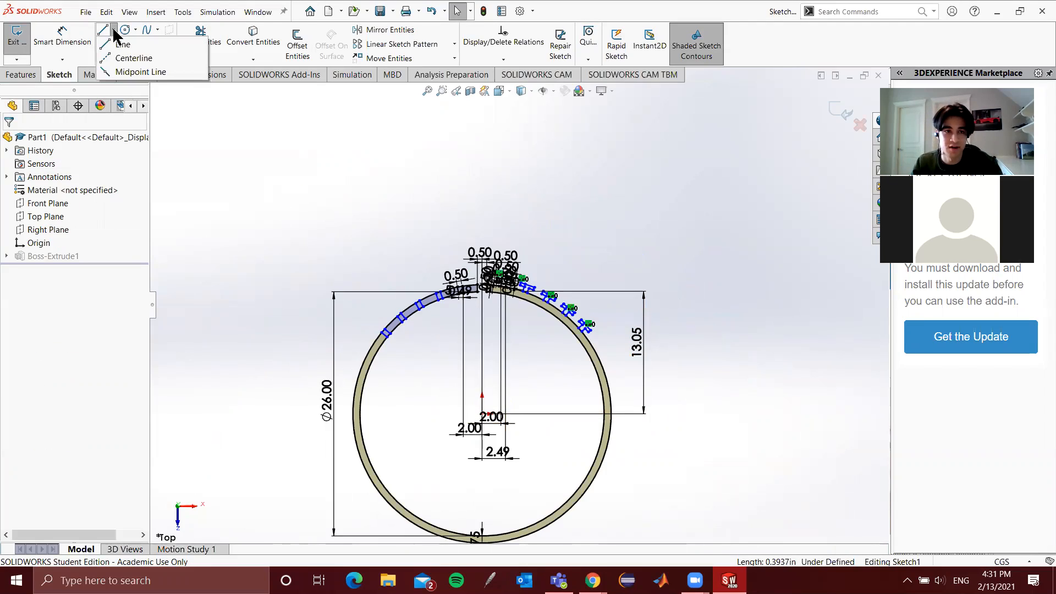
click(116, 58)
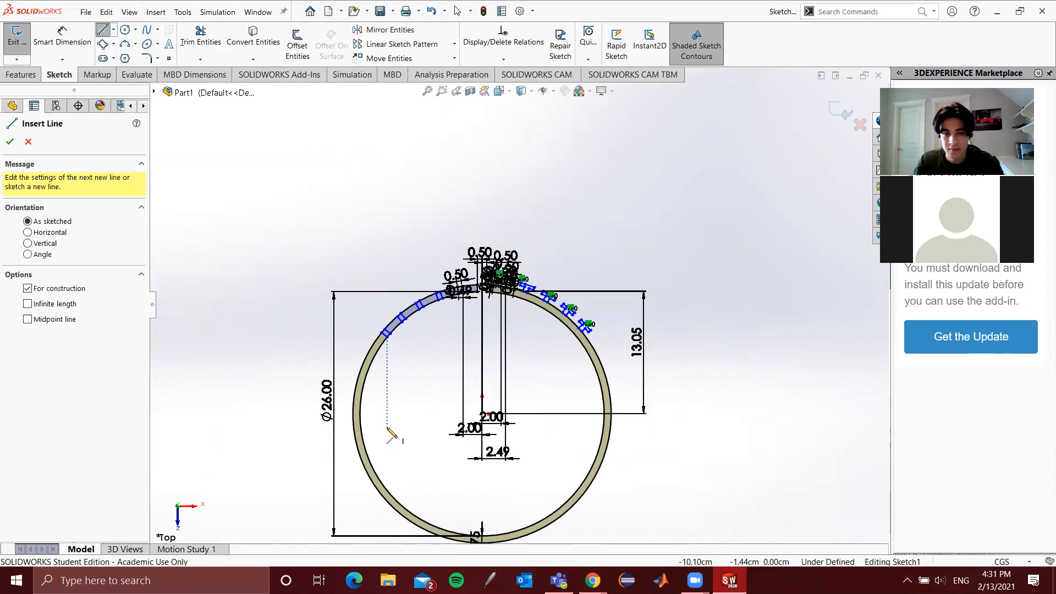
click(360, 414)
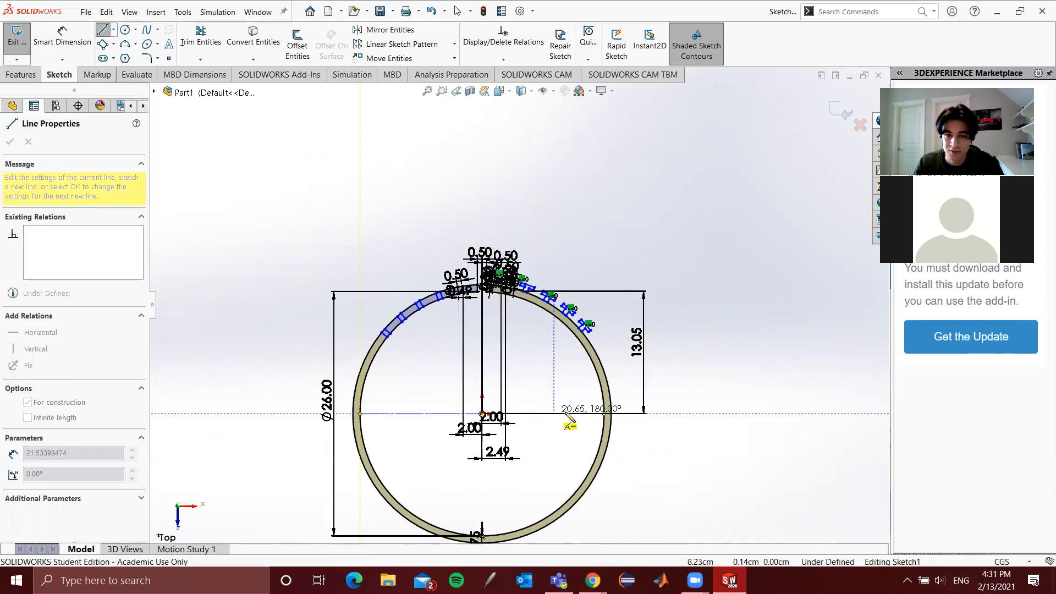
click(607, 414)
key(Escape)
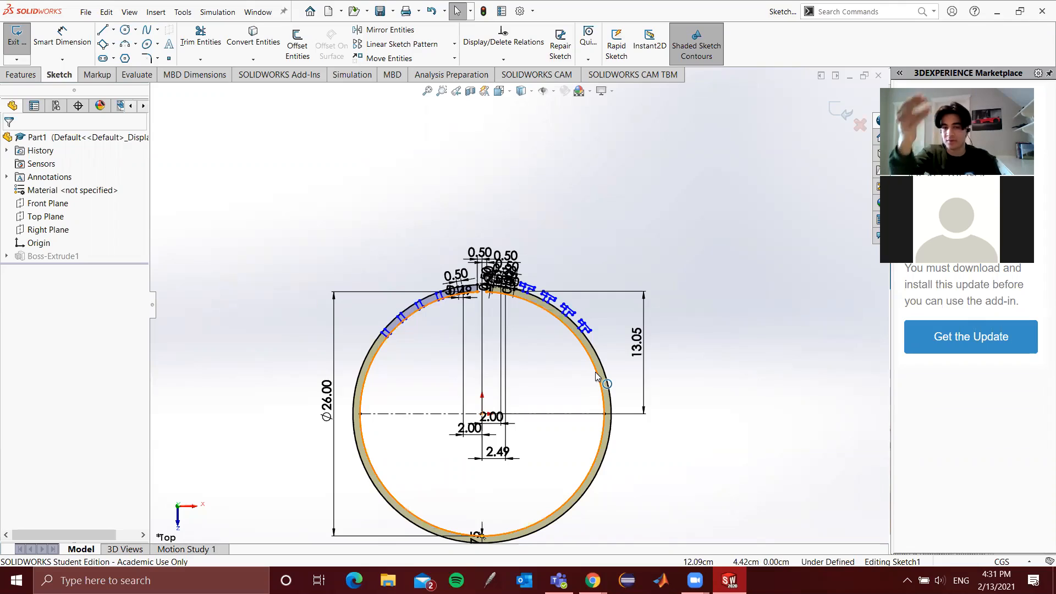
Try to mirror the T-shaped tooth nearest the gap, picking its eight outline lines and clearing the selection
click(394, 37)
scroll(532, 306, up, 3)
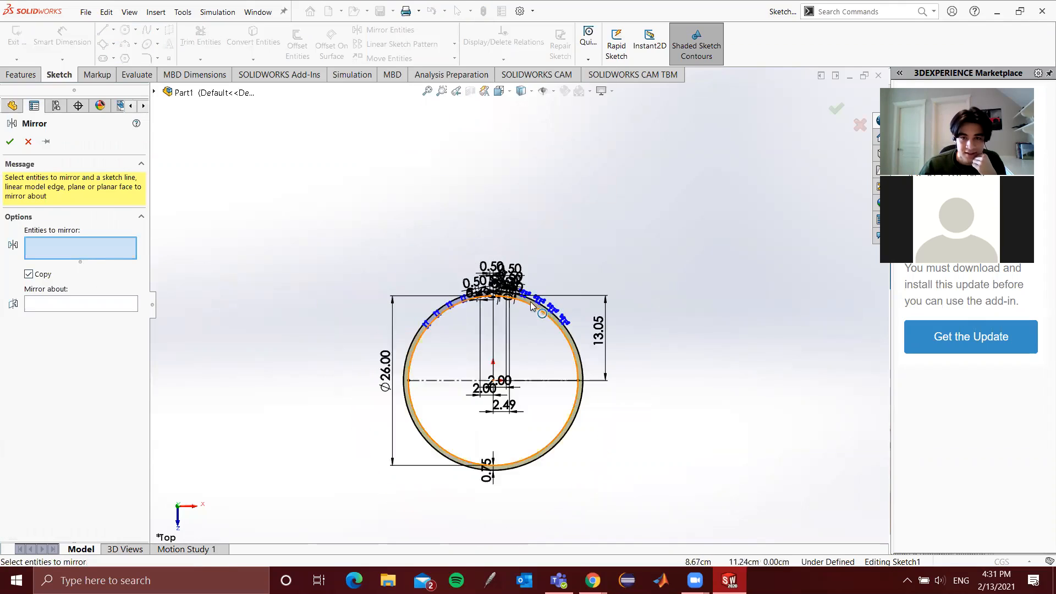
scroll(528, 305, down, 10)
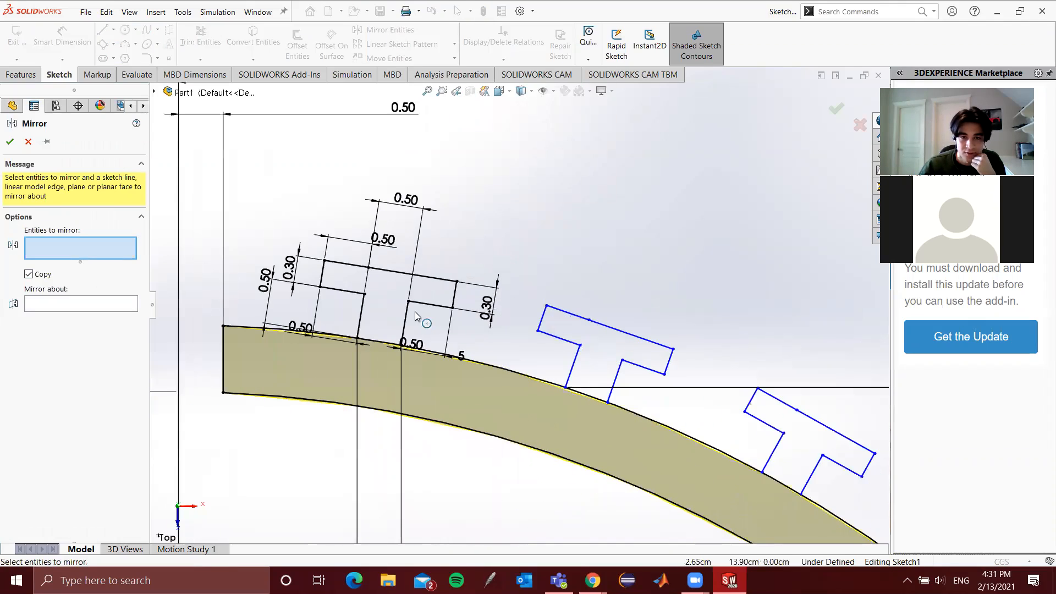
click(409, 315)
click(434, 304)
click(454, 295)
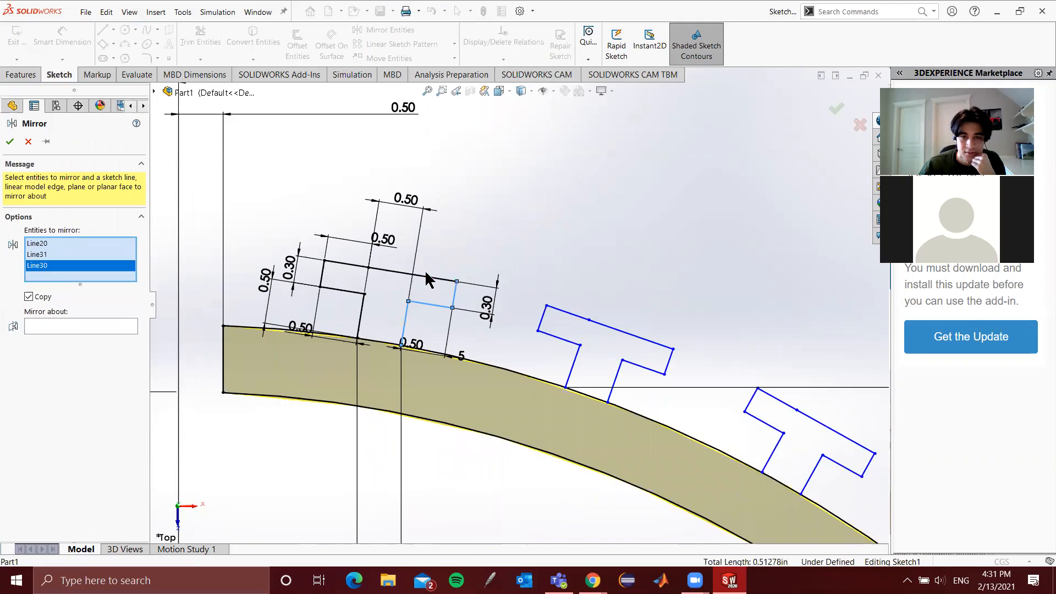
click(422, 278)
click(349, 265)
click(322, 275)
click(346, 291)
click(364, 334)
scroll(374, 341, up, 6)
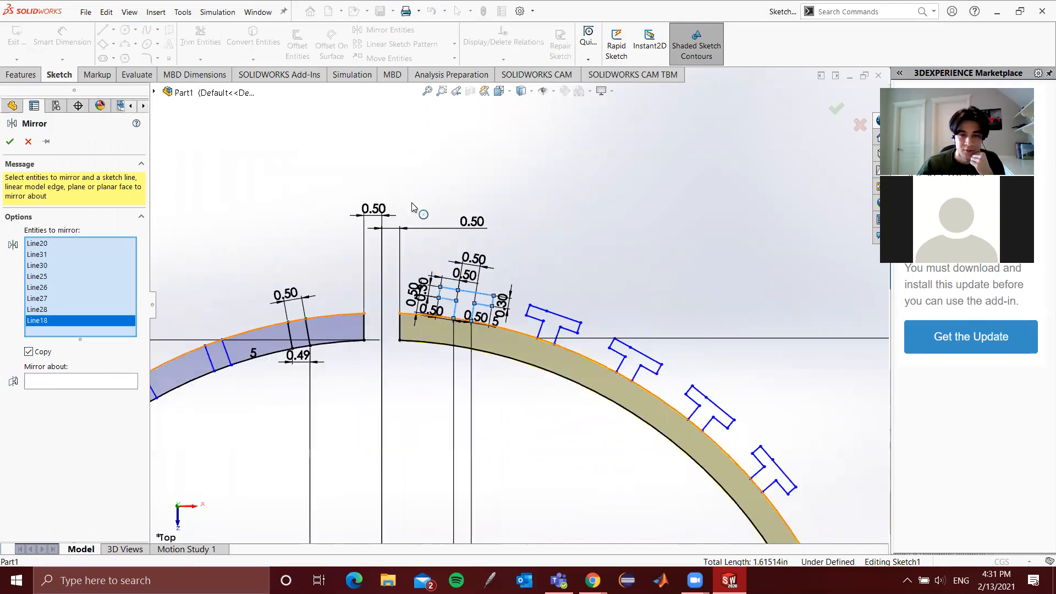
scroll(418, 193, up, 5)
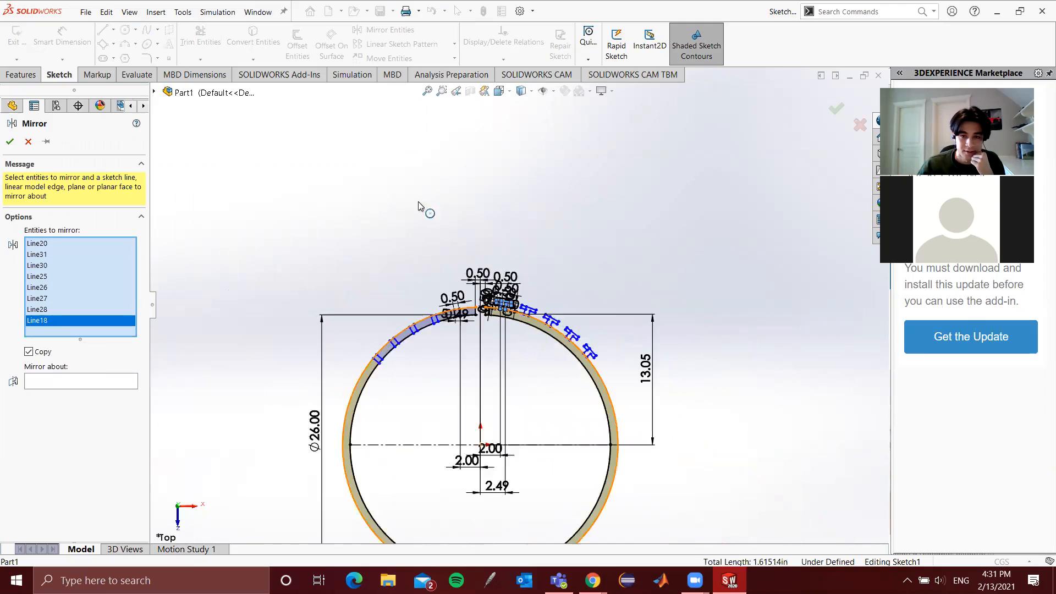
click(105, 380)
scroll(529, 445, down, 5)
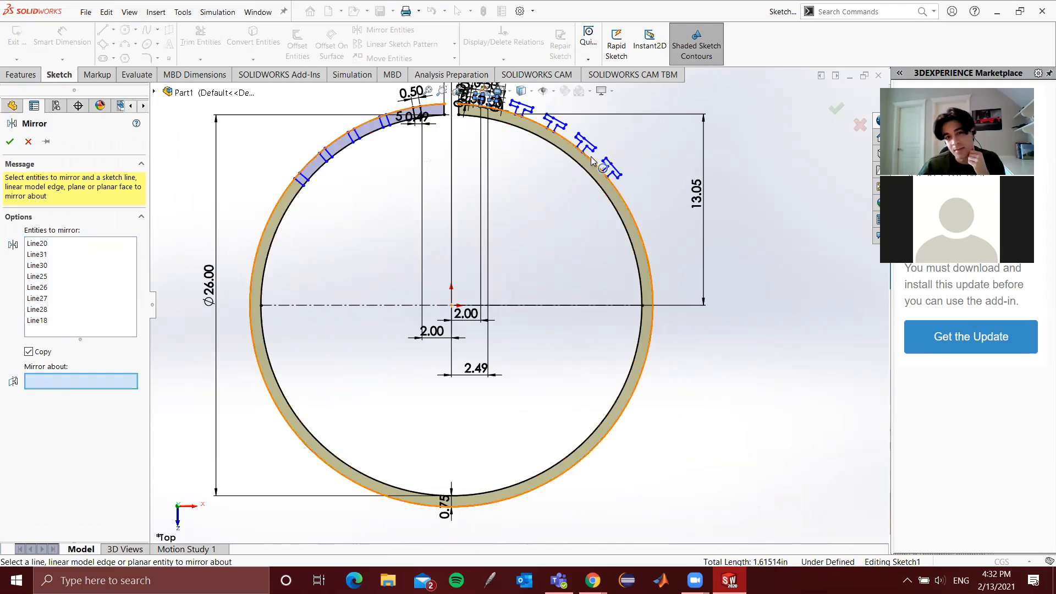
right_click(94, 332)
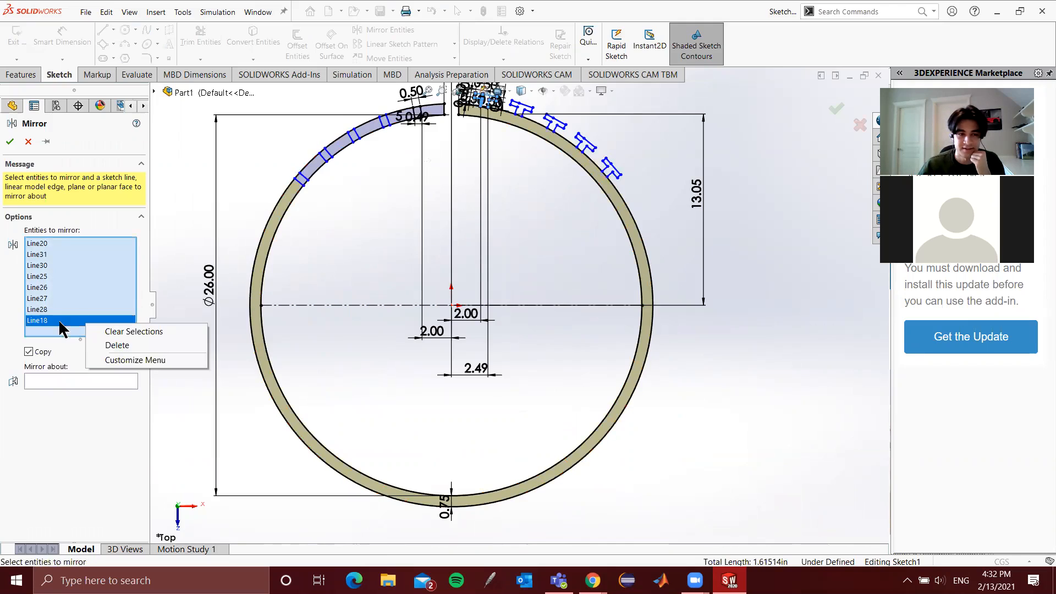
click(110, 333)
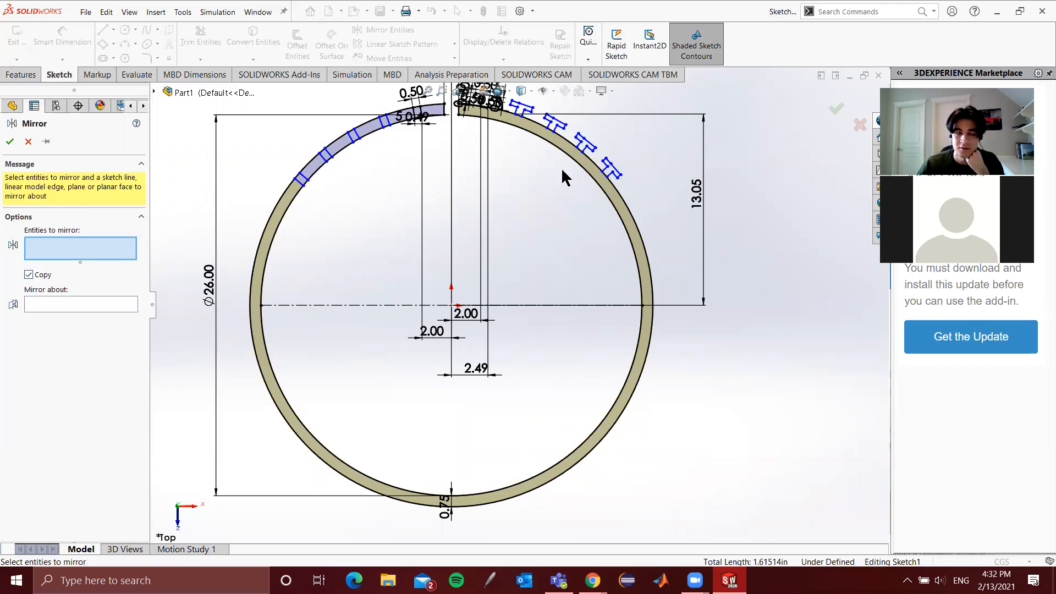
Mirror the eight outline lines of the third T-shaped tooth from the gap about the horizontal centerline, with Copy on
scroll(530, 113, down, 6)
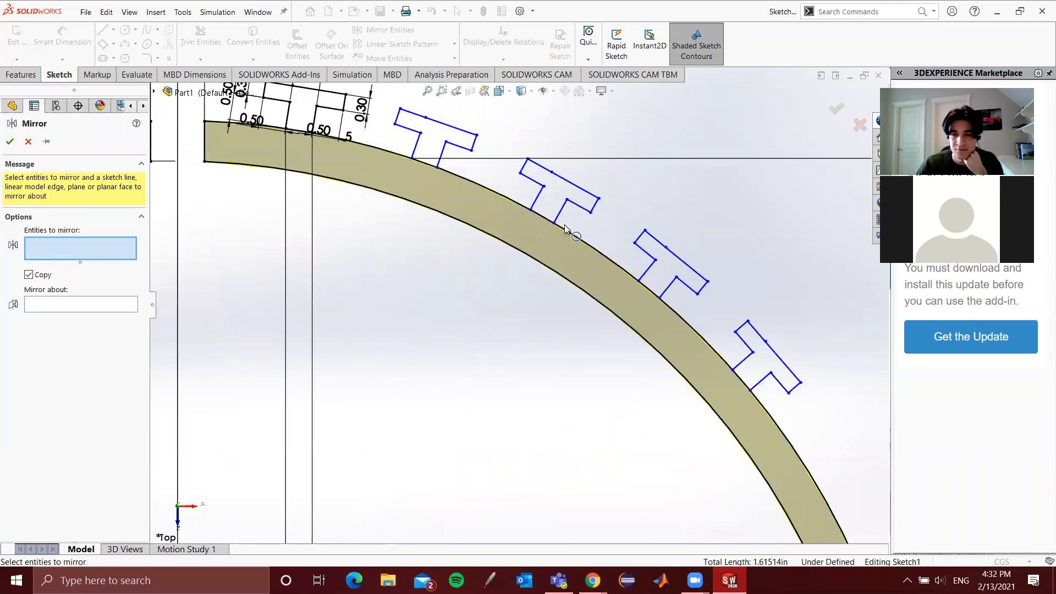
click(563, 217)
click(536, 198)
click(531, 180)
click(523, 166)
click(542, 166)
click(575, 185)
click(595, 205)
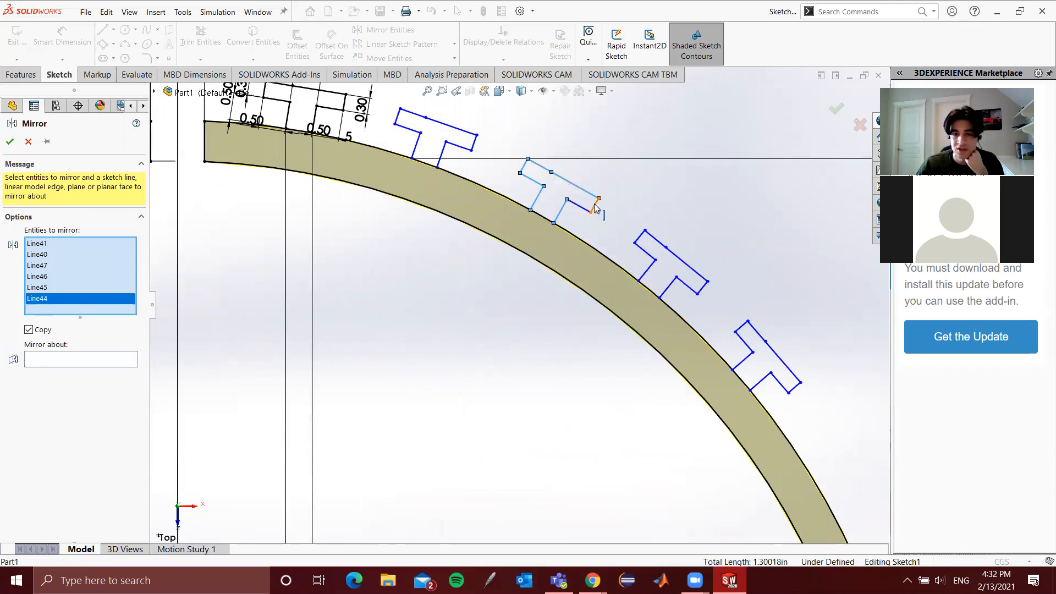
click(579, 206)
scroll(309, 303, up, 3)
click(99, 381)
scroll(458, 338, up, 4)
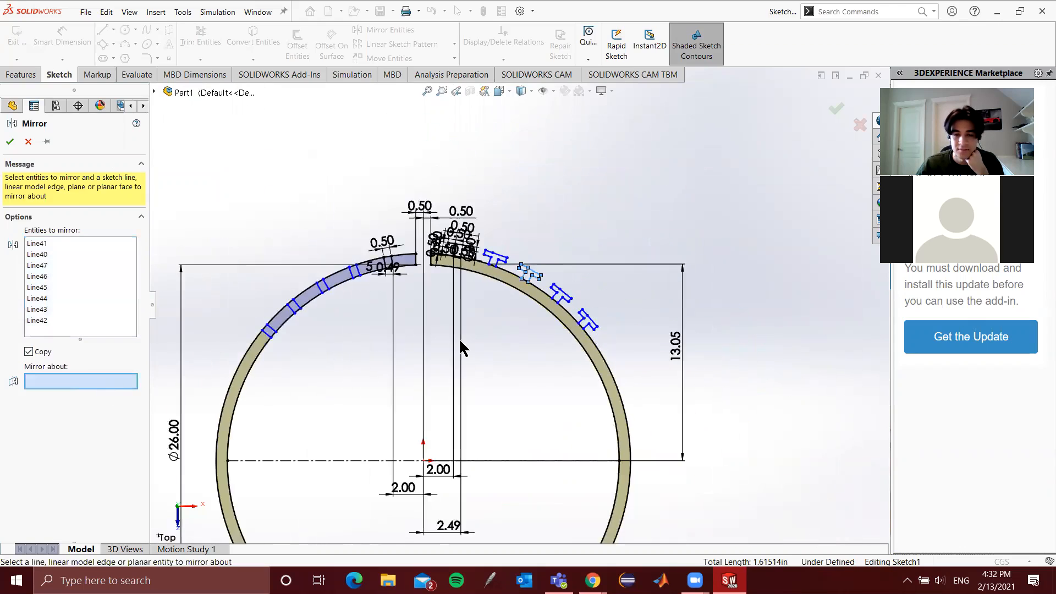
click(478, 484)
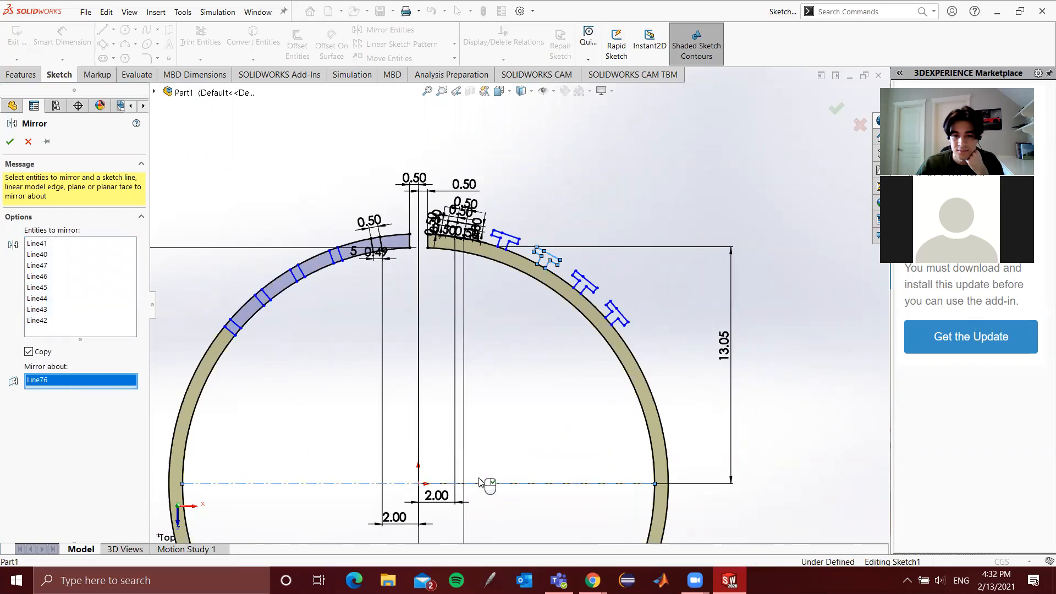
scroll(502, 149, down, 2)
scroll(488, 169, up, 2)
scroll(477, 182, up, 3)
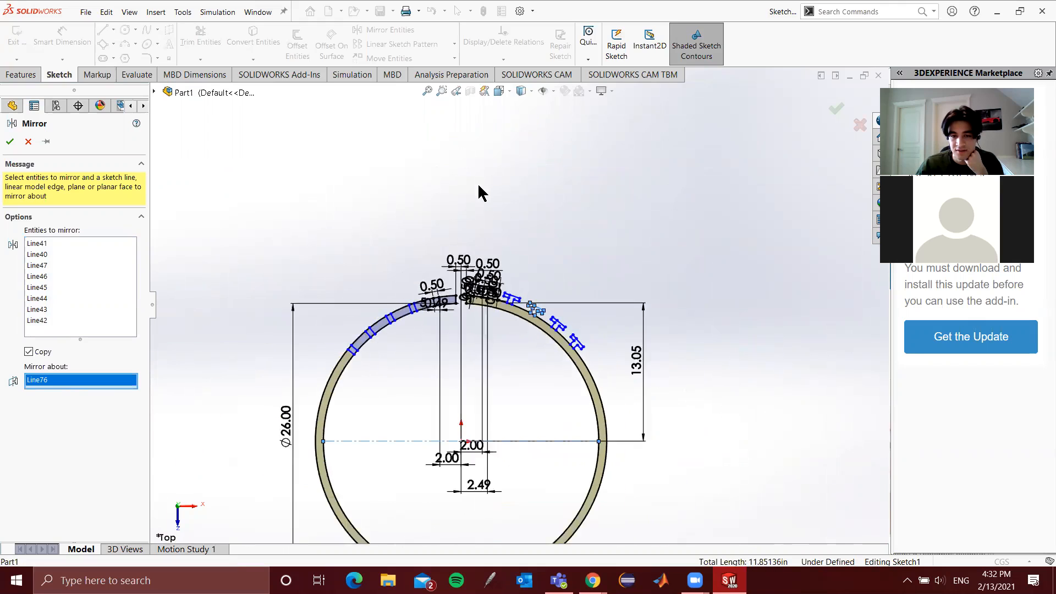
scroll(512, 427, down, 4)
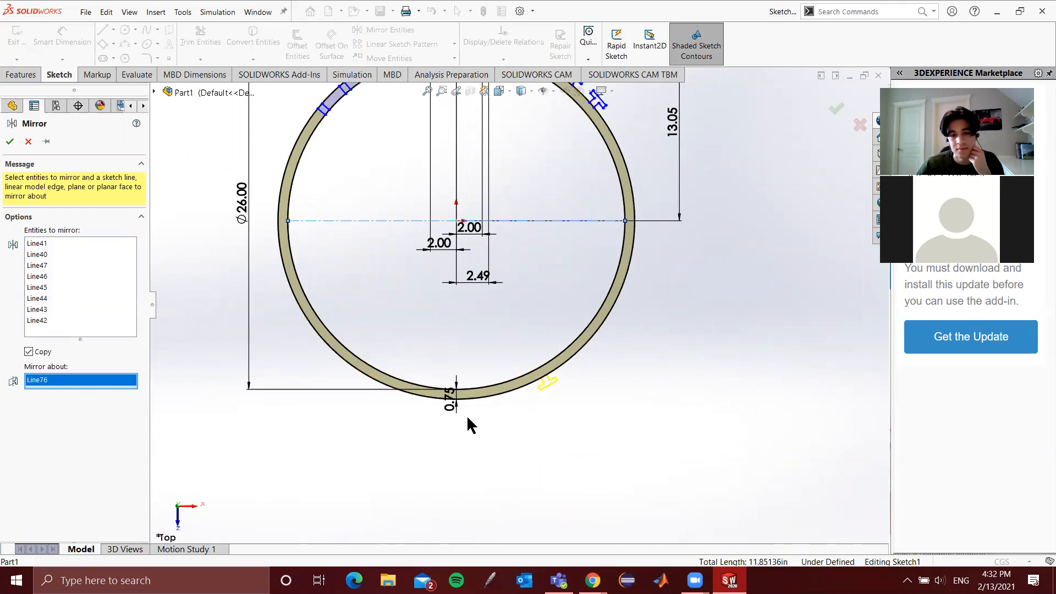
click(10, 142)
click(389, 29)
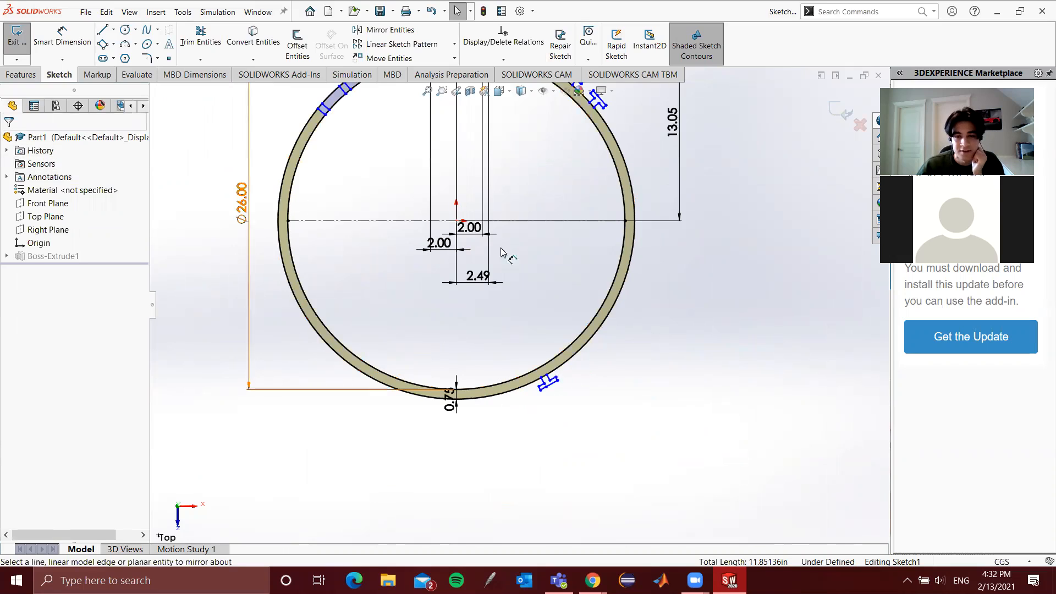
Draw a vertical centerline about 26.7 cm long from the bottom of the ring up into the gap
click(114, 30)
click(113, 65)
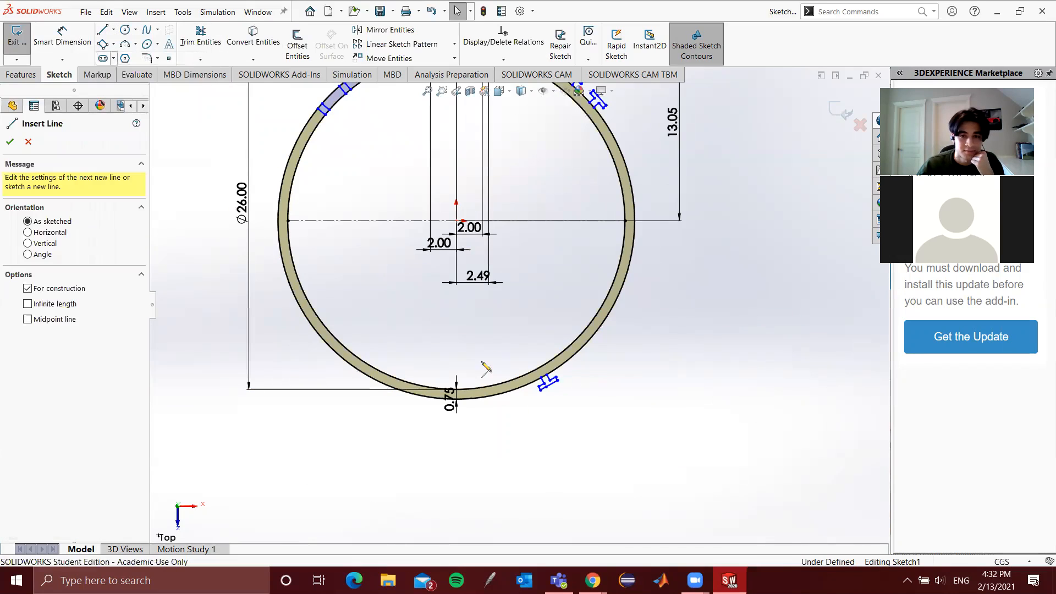
scroll(458, 256, up, 3)
scroll(494, 336, down, 3)
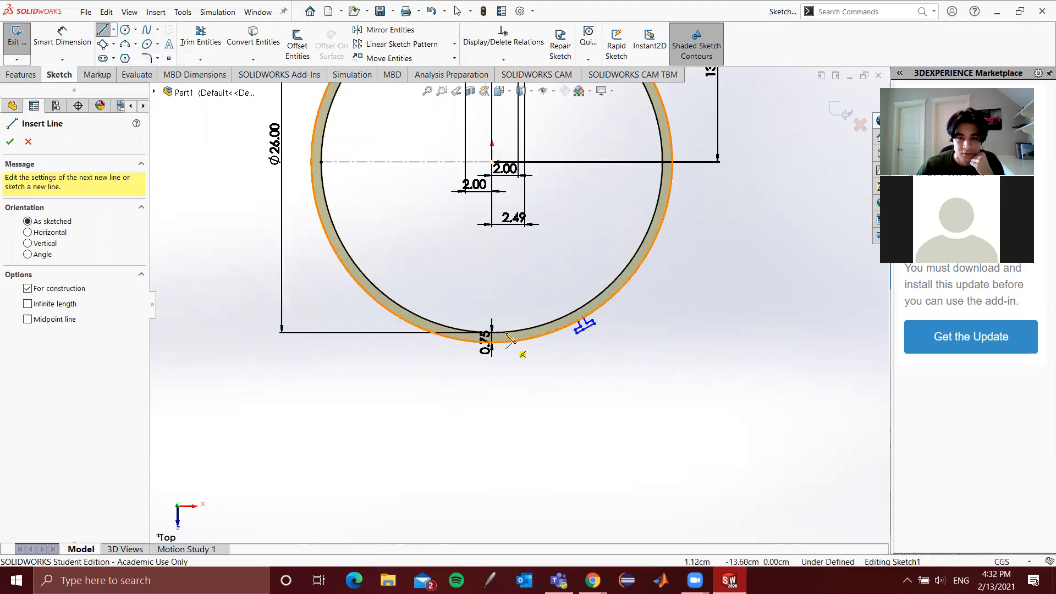
click(494, 337)
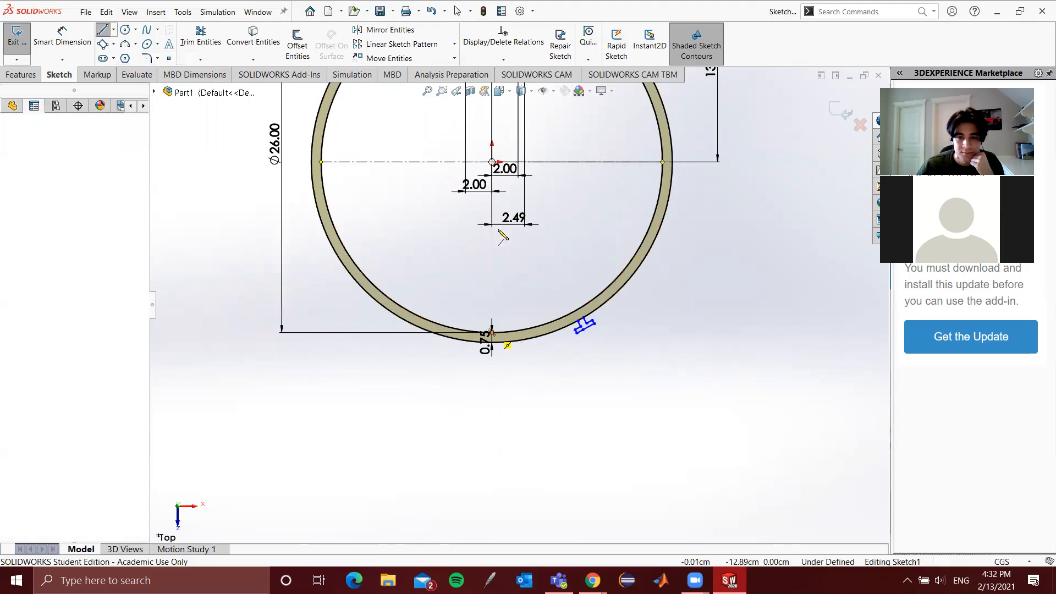
scroll(516, 304, up, 3)
scroll(512, 157, down, 5)
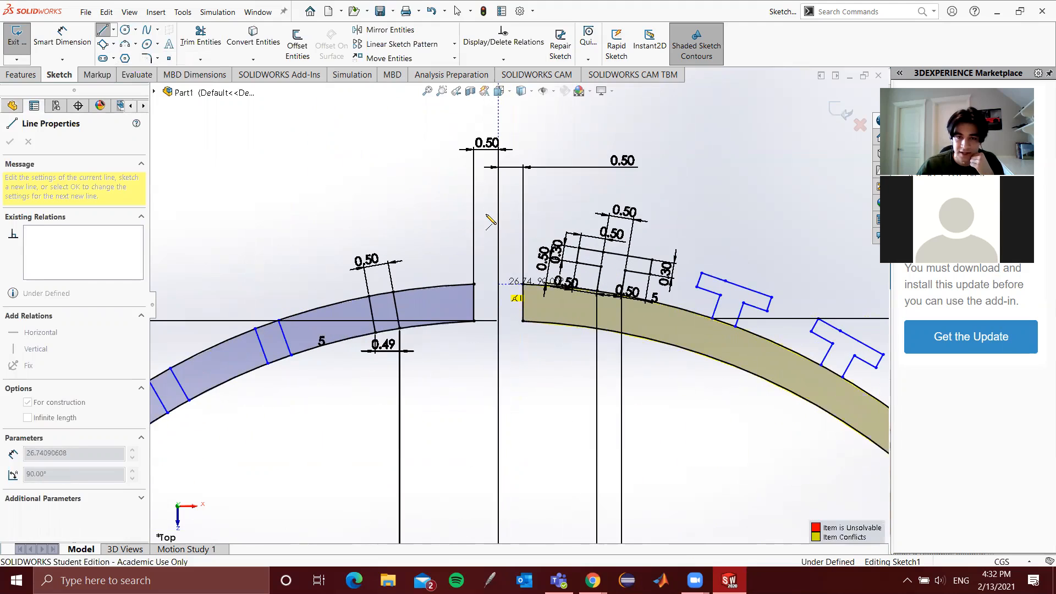
scroll(498, 220, up, 4)
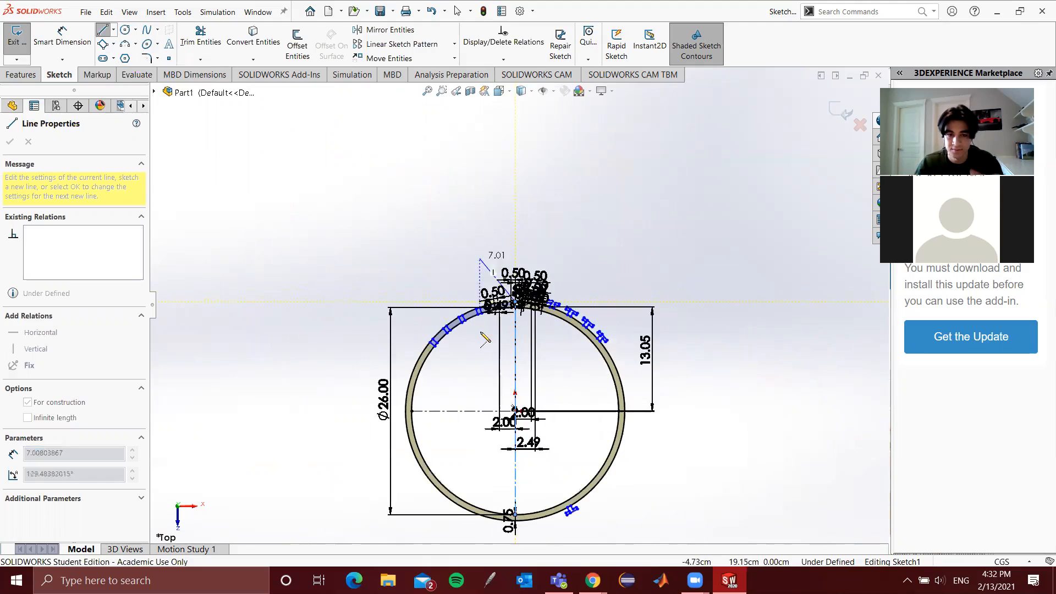
click(503, 484)
key(Escape)
scroll(511, 527, down, 2)
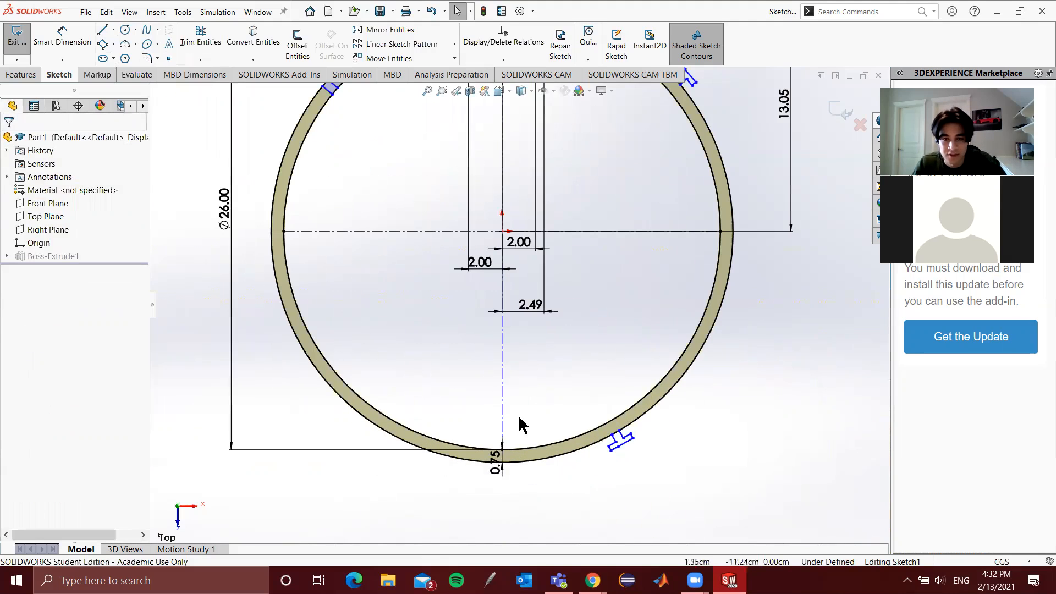
Apply a Vertical relation to the centerline running from the ring's bottom to the gap
click(502, 417)
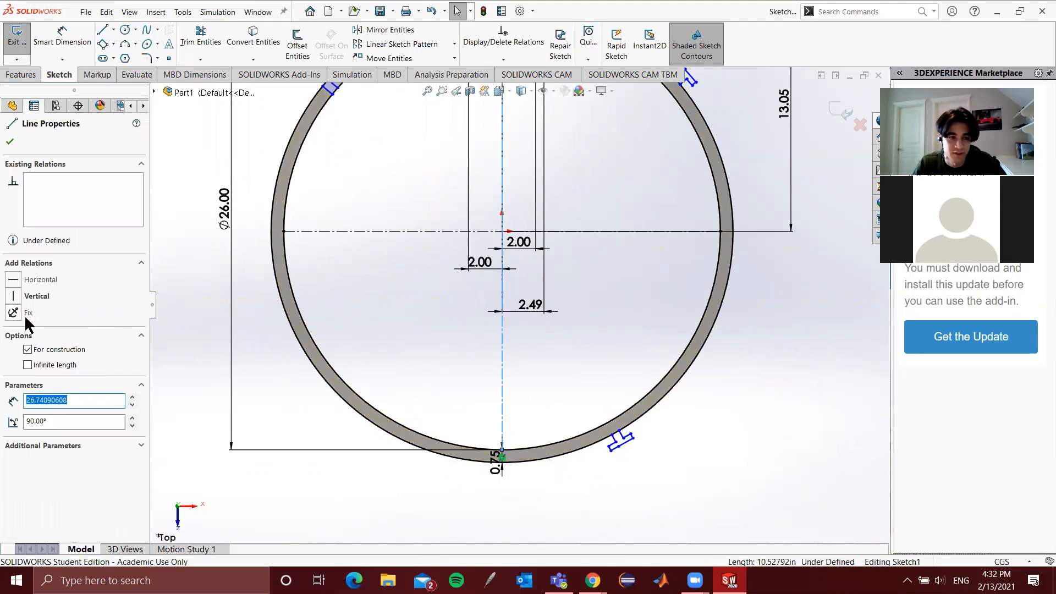
click(11, 303)
click(420, 503)
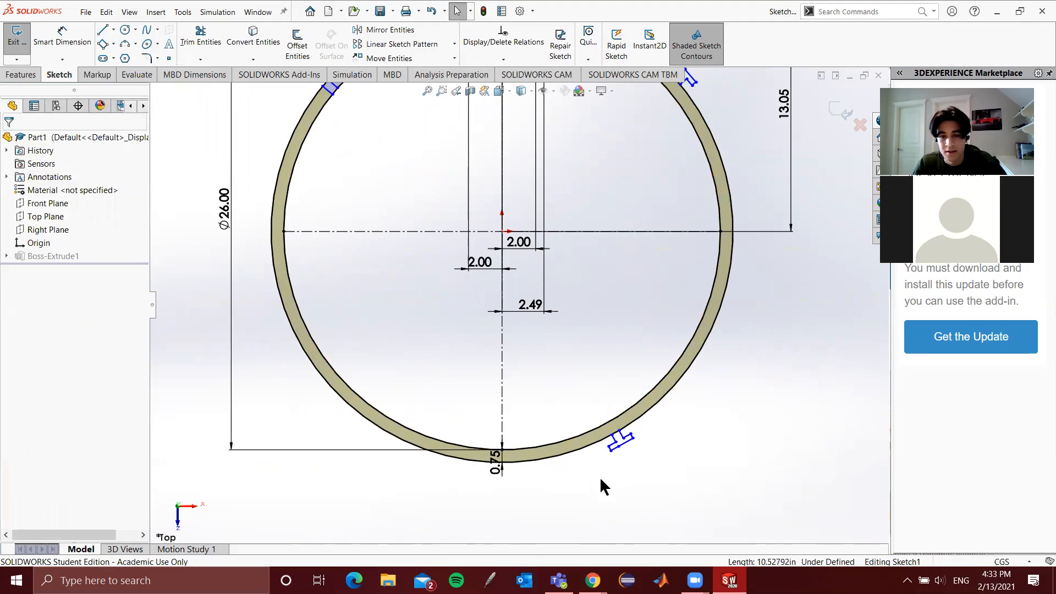
Mirror the eight outline lines of the T-shaped tooth at the ring's lower right about the vertical centerline, with Copy on
scroll(475, 460, down, 1)
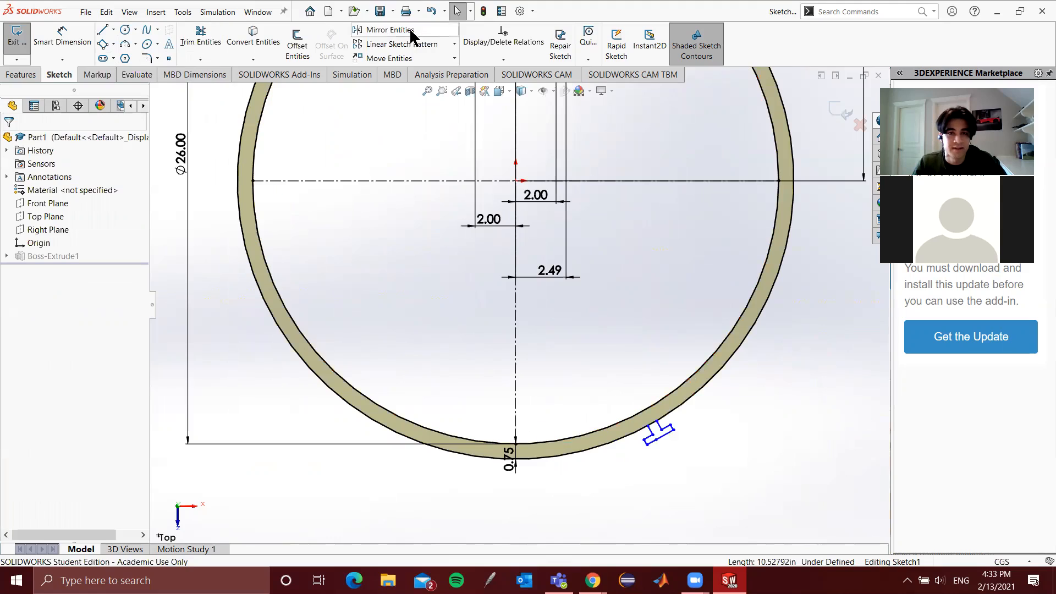
click(389, 29)
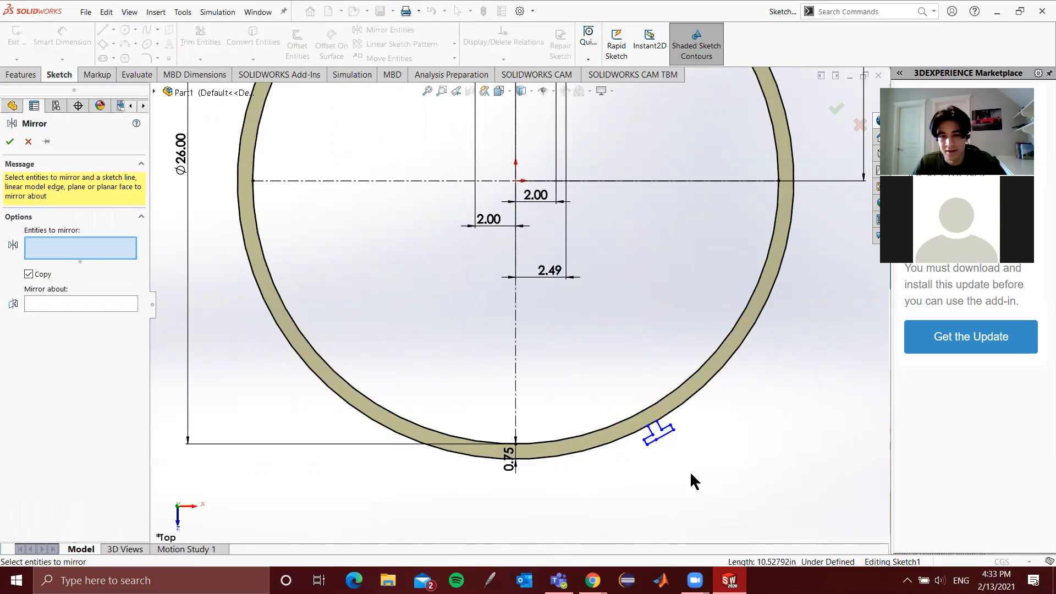
click(663, 438)
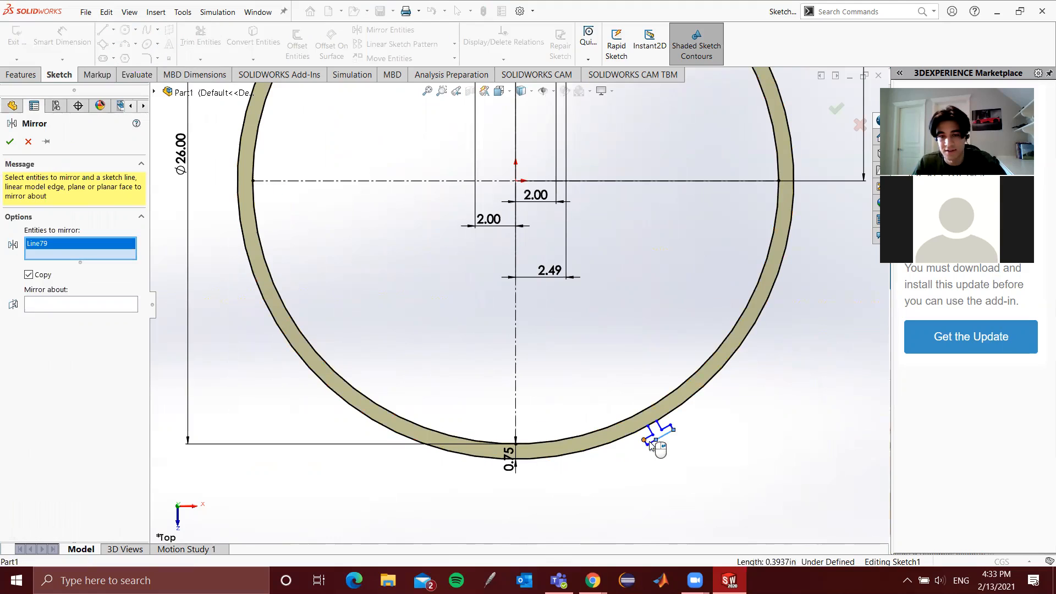
click(647, 444)
scroll(656, 453, up, 4)
scroll(636, 433, down, 4)
scroll(420, 235, down, 5)
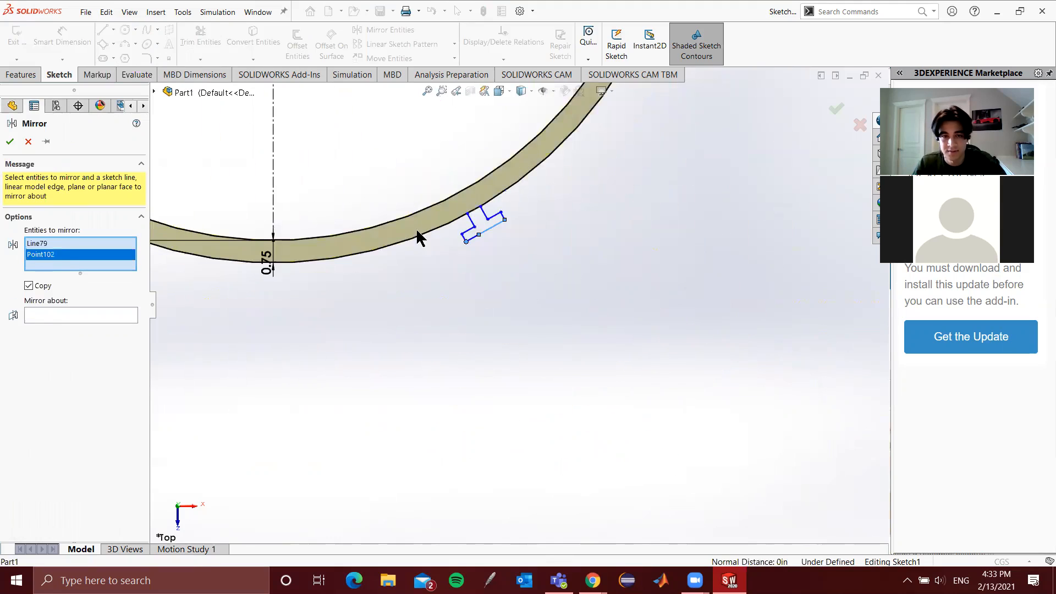
right_click(38, 256)
click(62, 274)
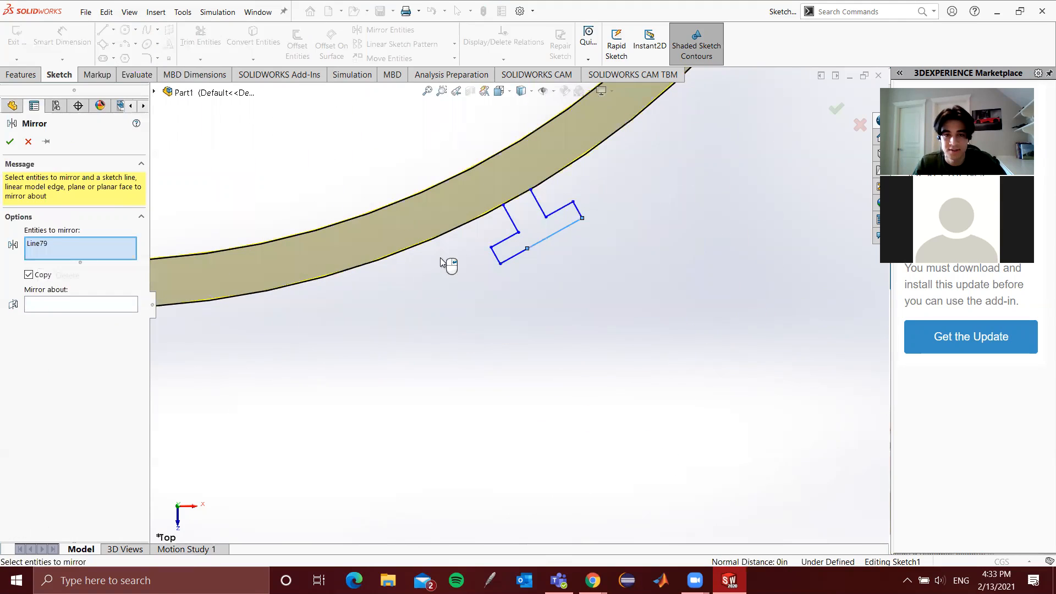
click(516, 225)
click(538, 204)
click(578, 212)
click(577, 210)
click(508, 237)
click(495, 255)
click(514, 256)
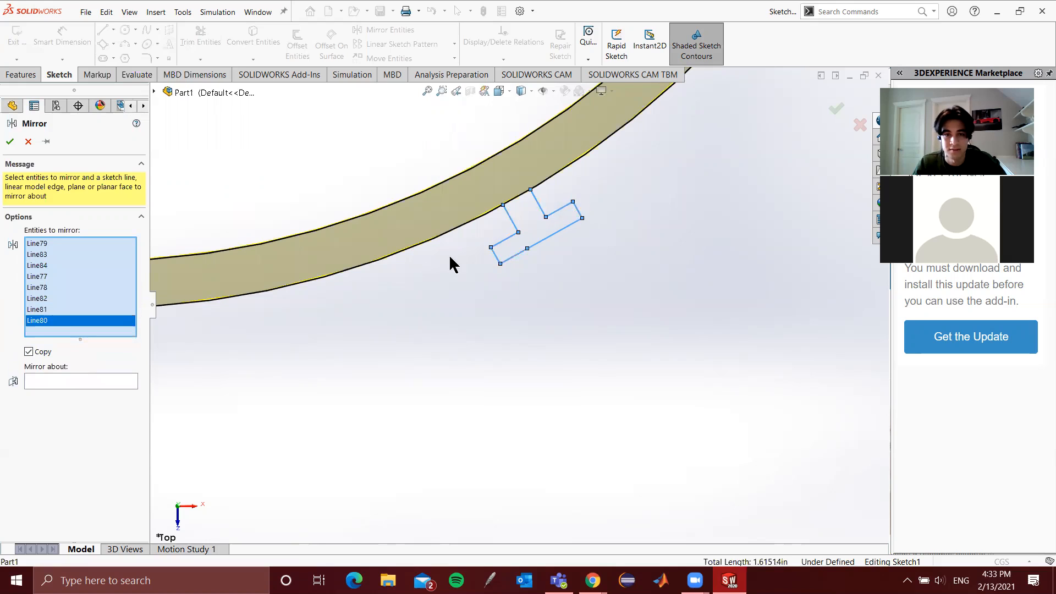
scroll(482, 467, down, 3)
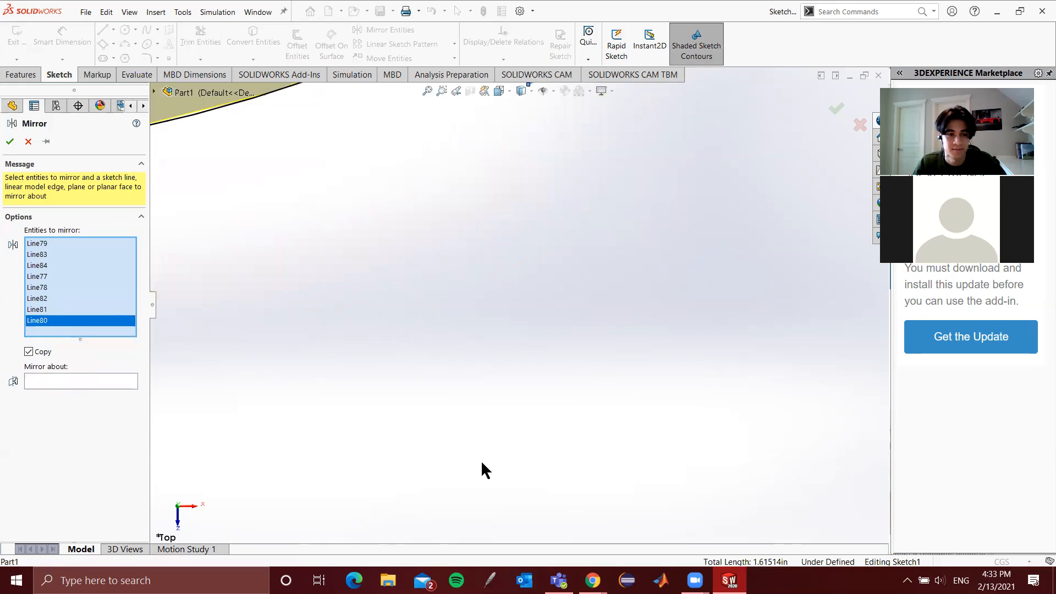
click(109, 380)
scroll(601, 444, up, 5)
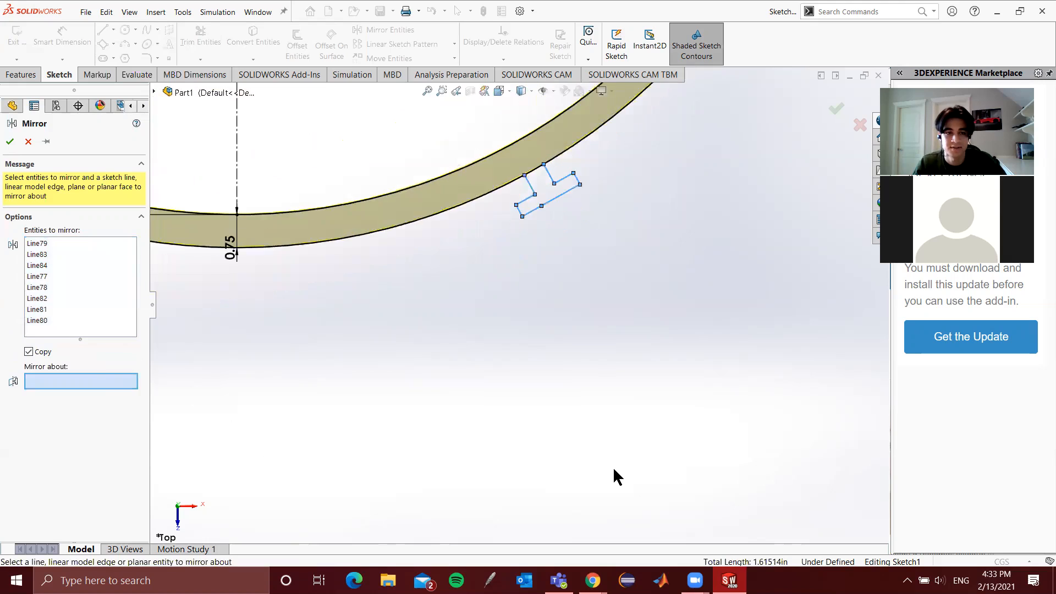
click(356, 224)
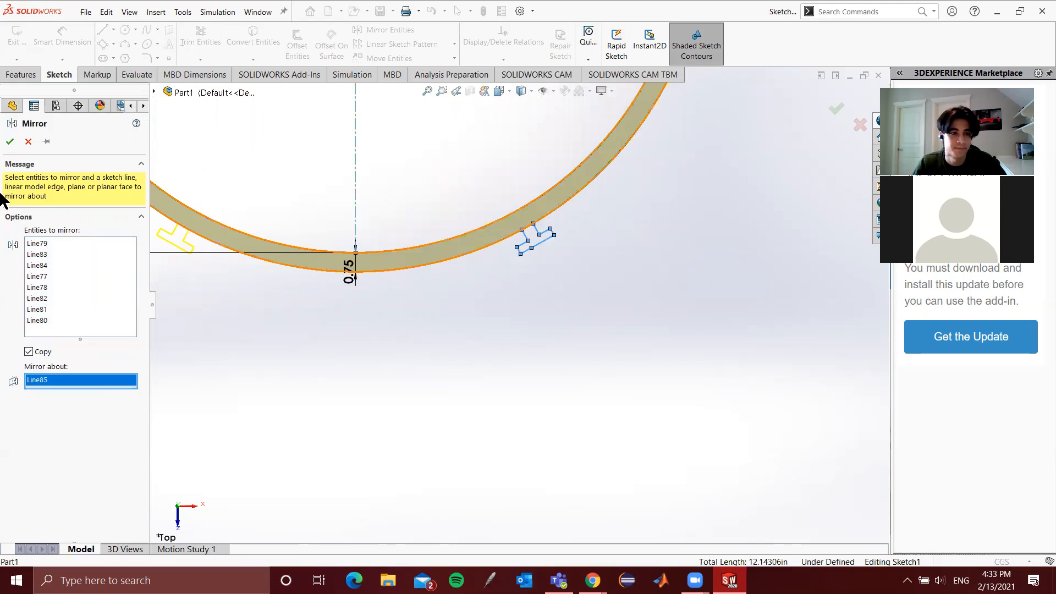
click(9, 141)
scroll(556, 435, up, 5)
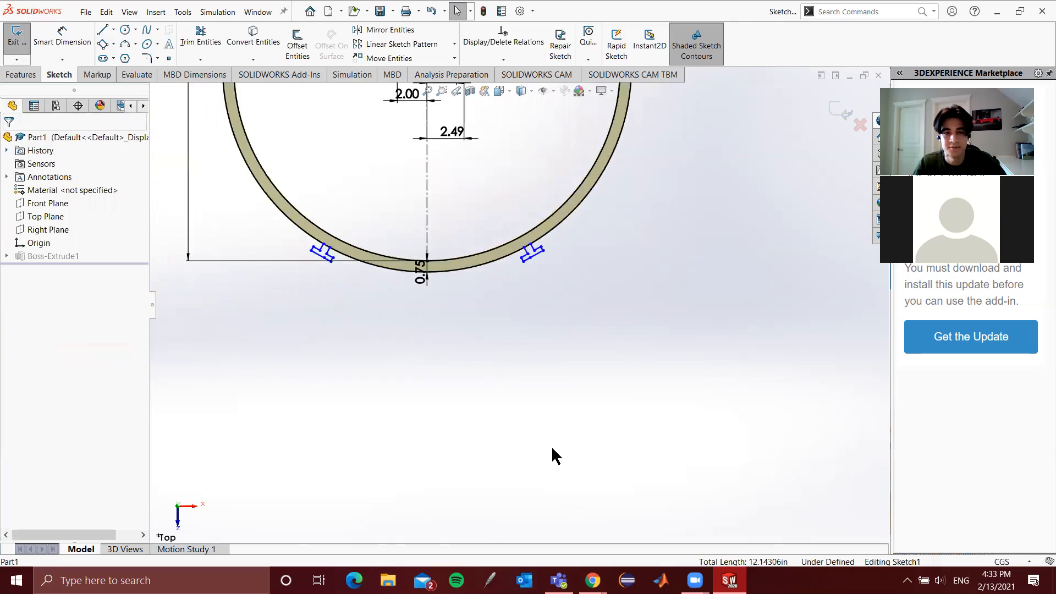
scroll(493, 400, up, 3)
scroll(464, 219, down, 3)
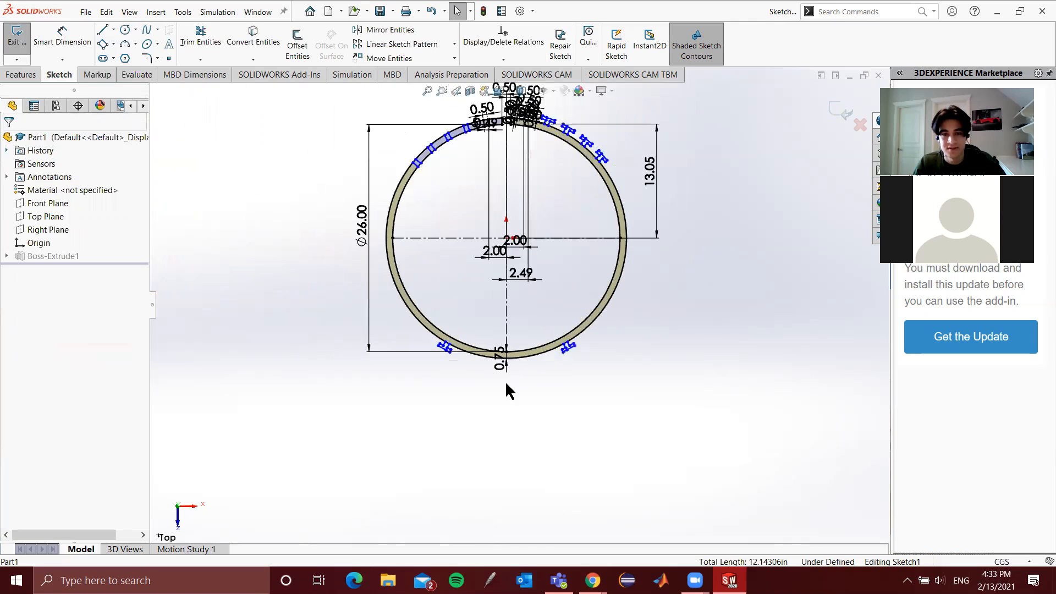
Examine the line properties and relations of the T-shaped tooth at the ring's lower right
right_click(572, 344)
click(594, 179)
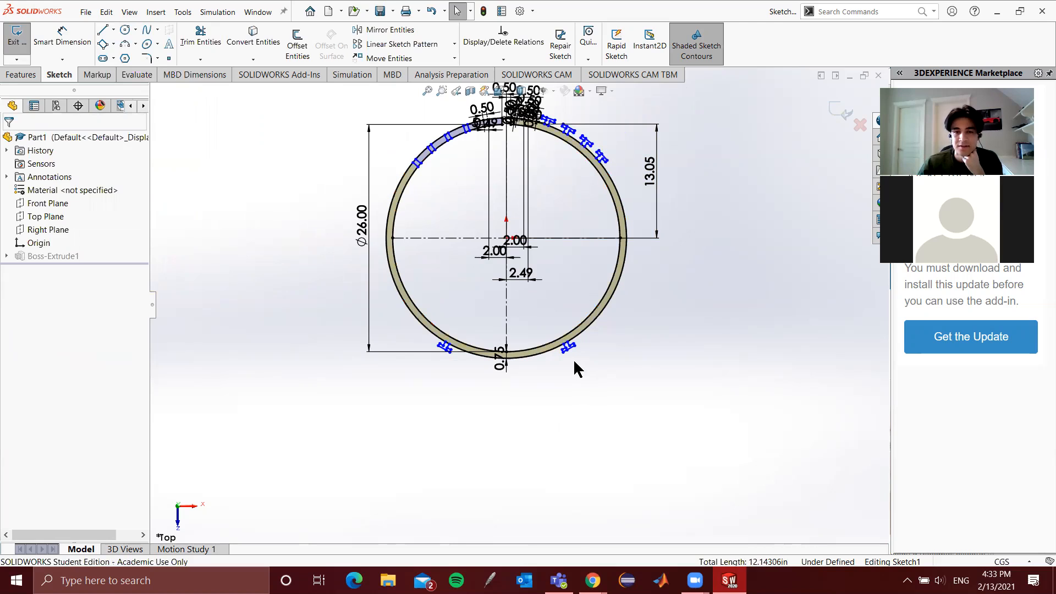
scroll(570, 351, down, 6)
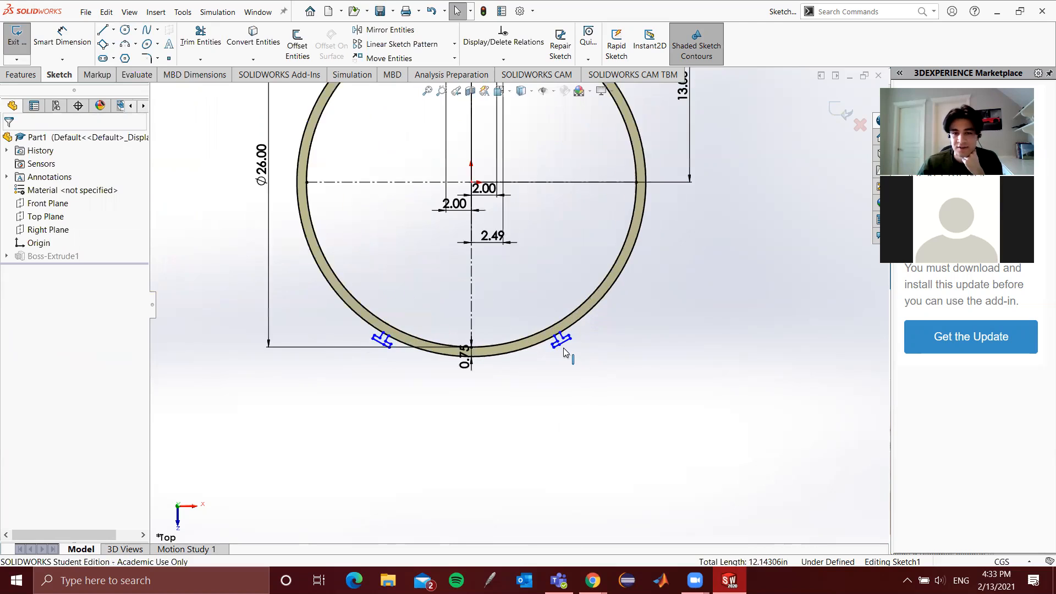
click(543, 325)
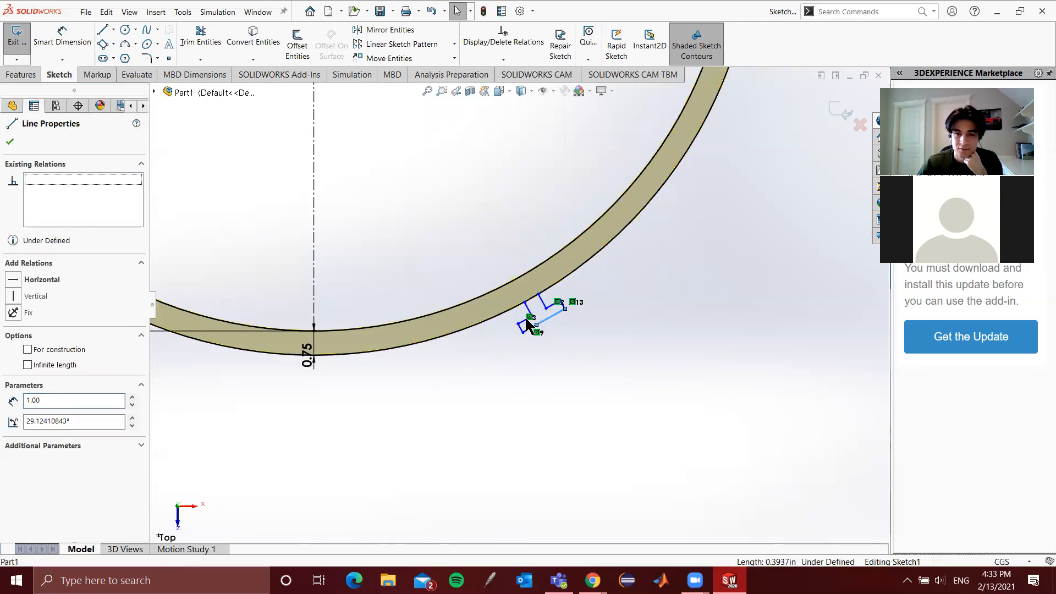
key(Escape)
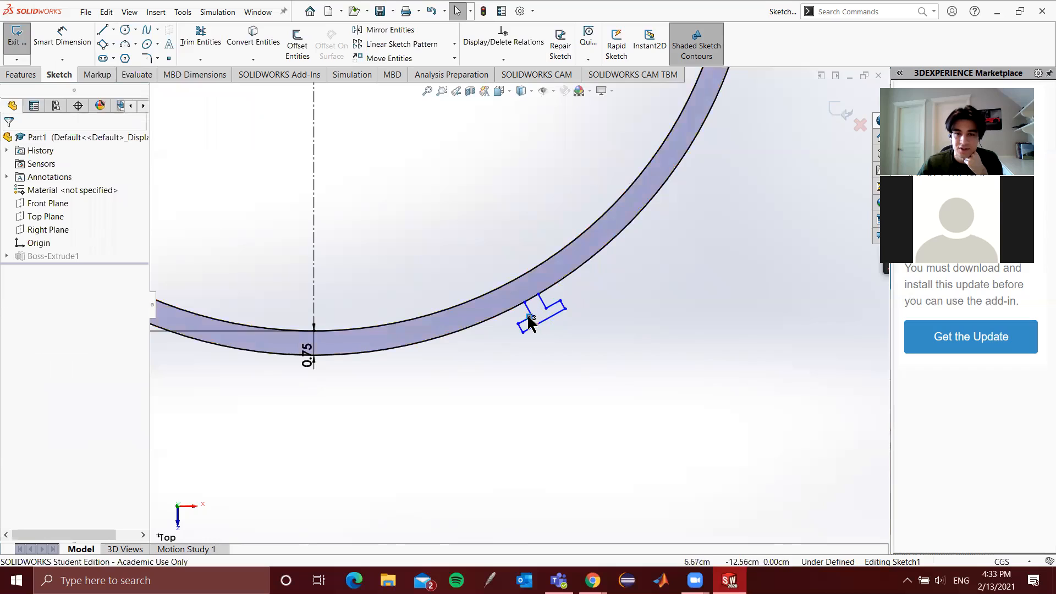
right_click(528, 321)
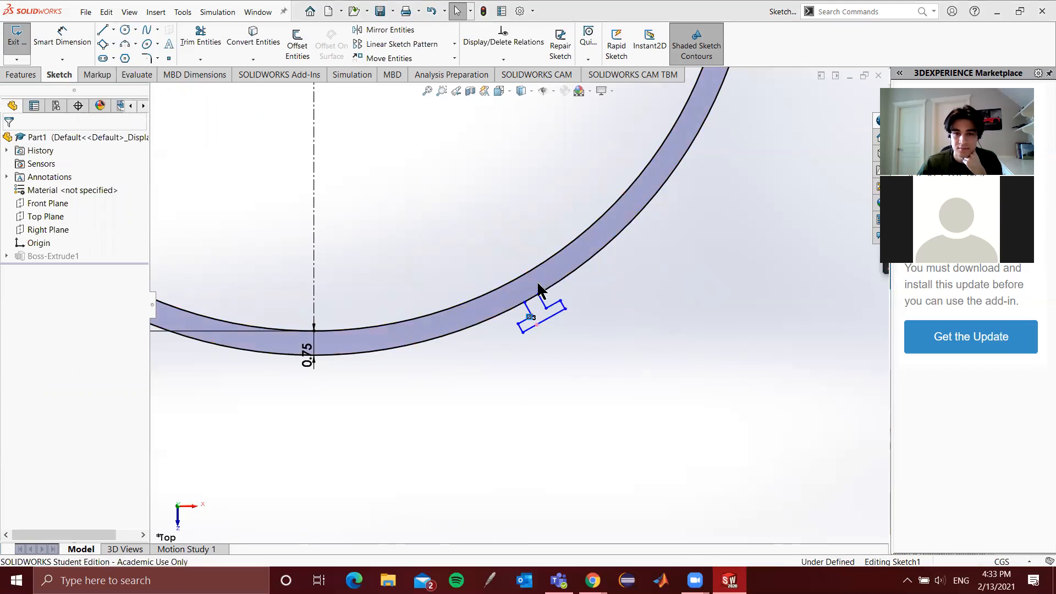
click(541, 302)
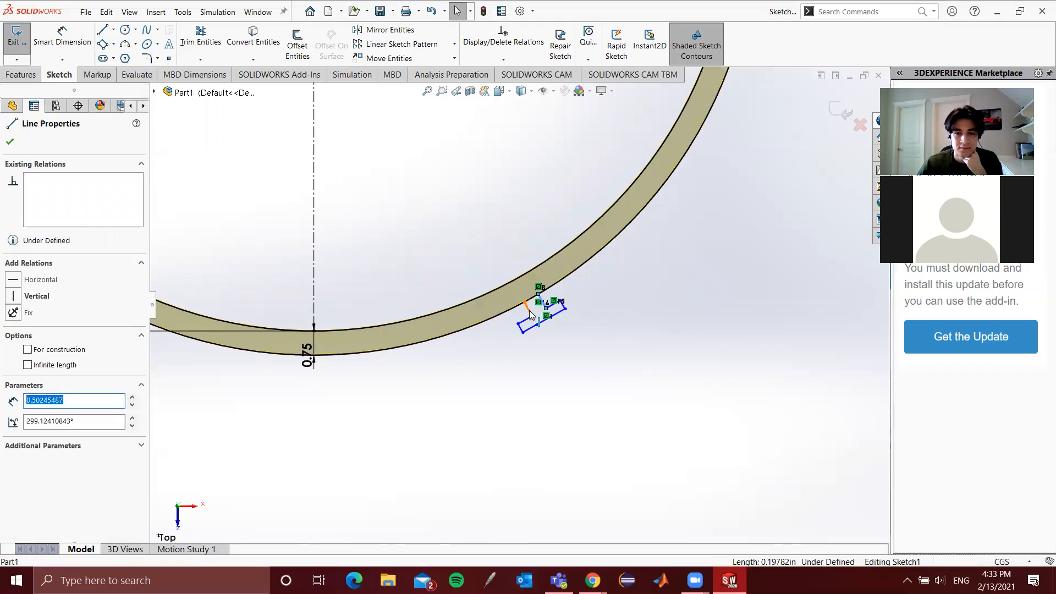
right_click(530, 317)
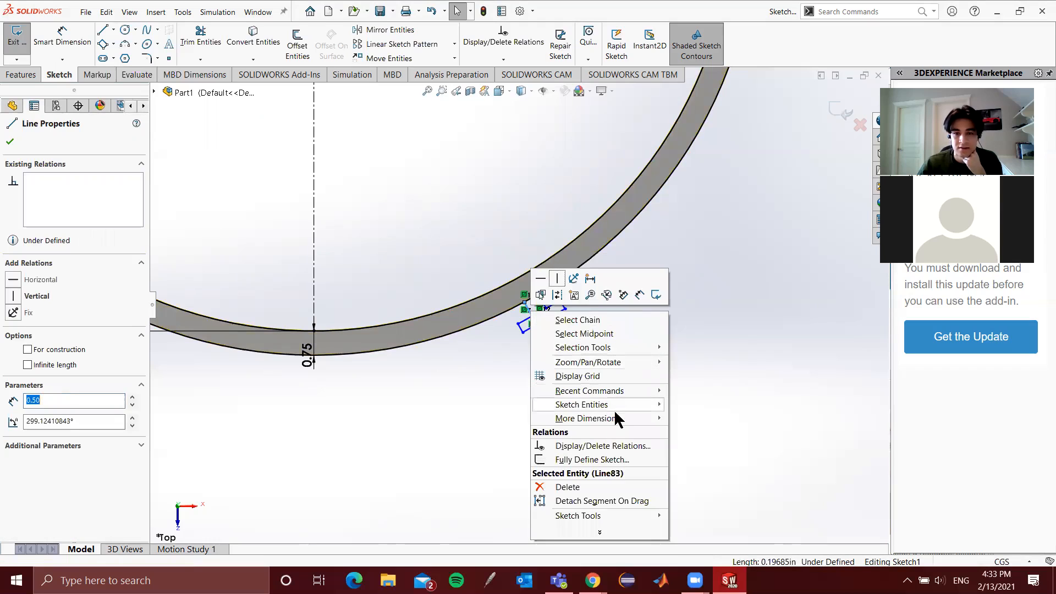
click(720, 225)
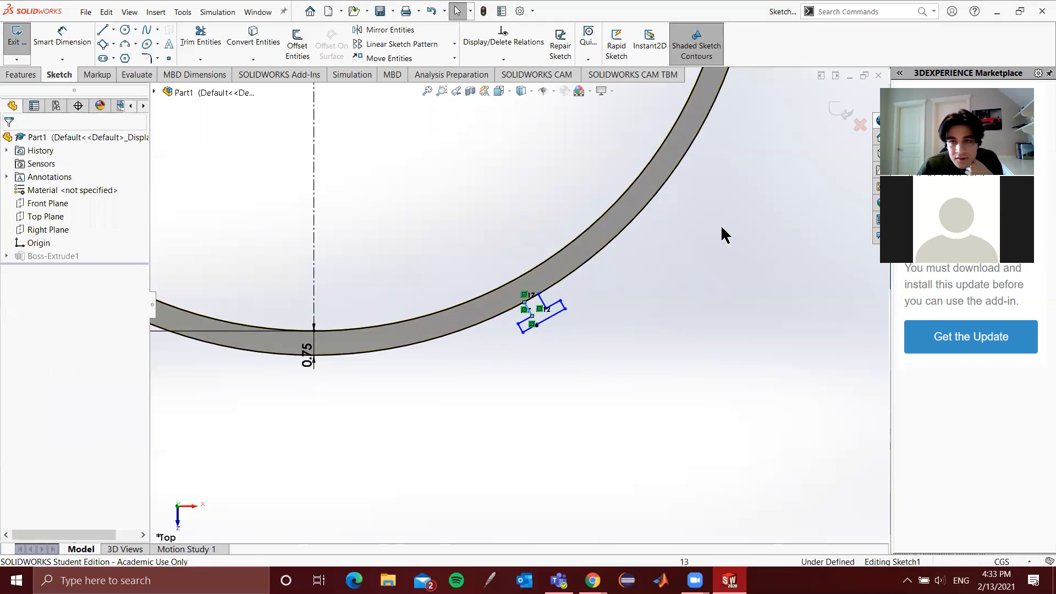
Review the list of all relations in the sketch using Display/Delete Relations
click(522, 44)
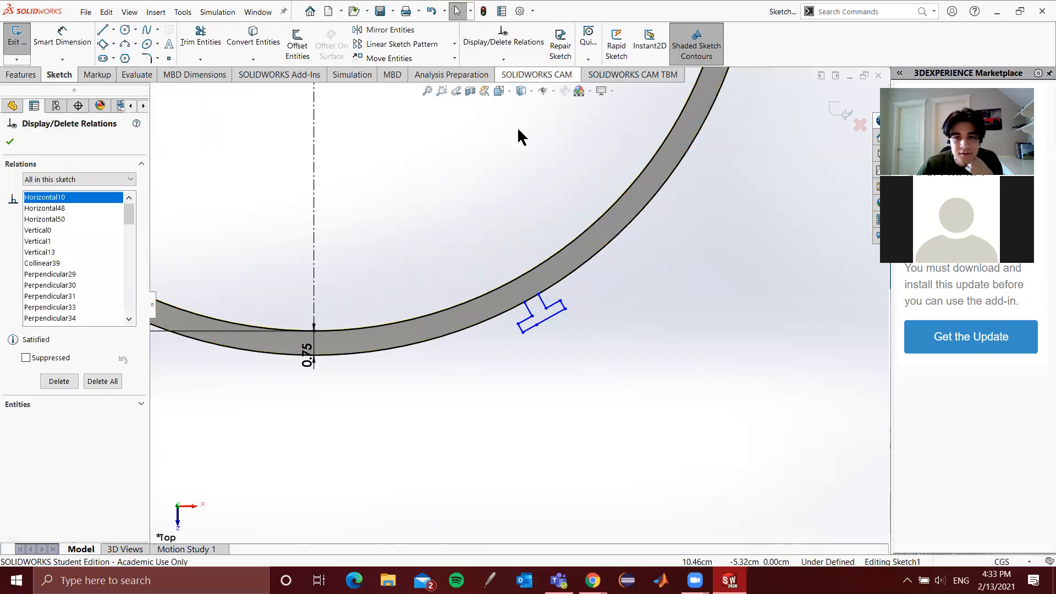
scroll(63, 283, down, 5)
scroll(63, 283, down, 5)
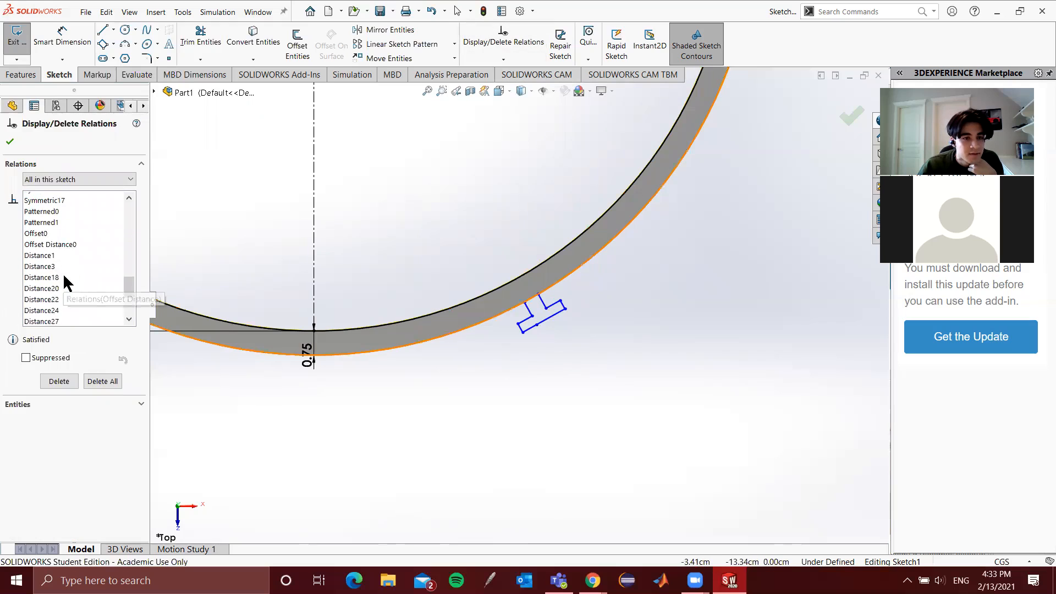
scroll(83, 302, down, 6)
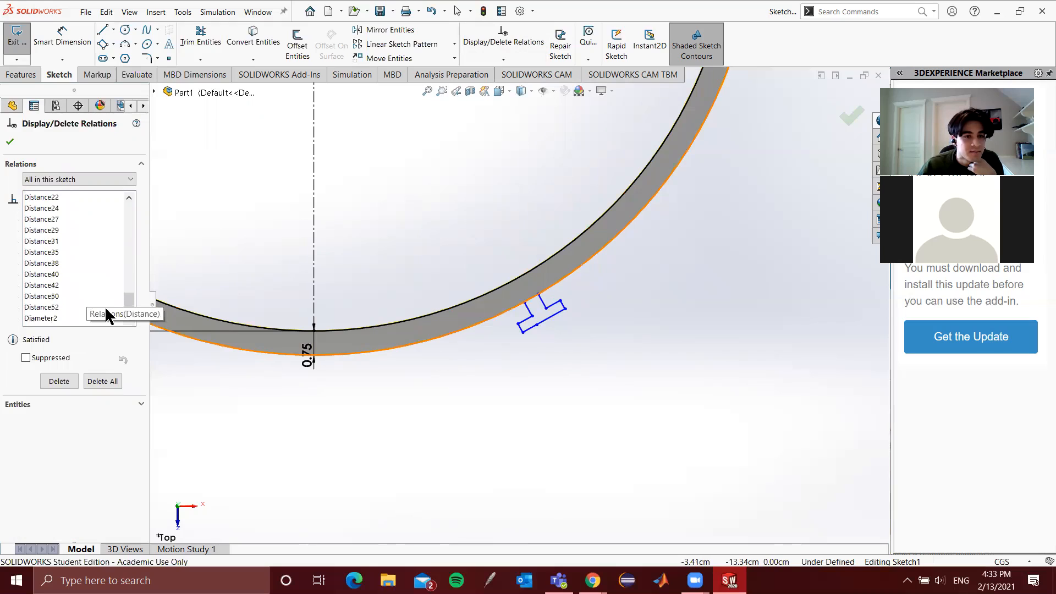
click(9, 141)
Exit the ring sketch and open the ring's Boss-Extrude1 feature for editing
scroll(544, 405, up, 6)
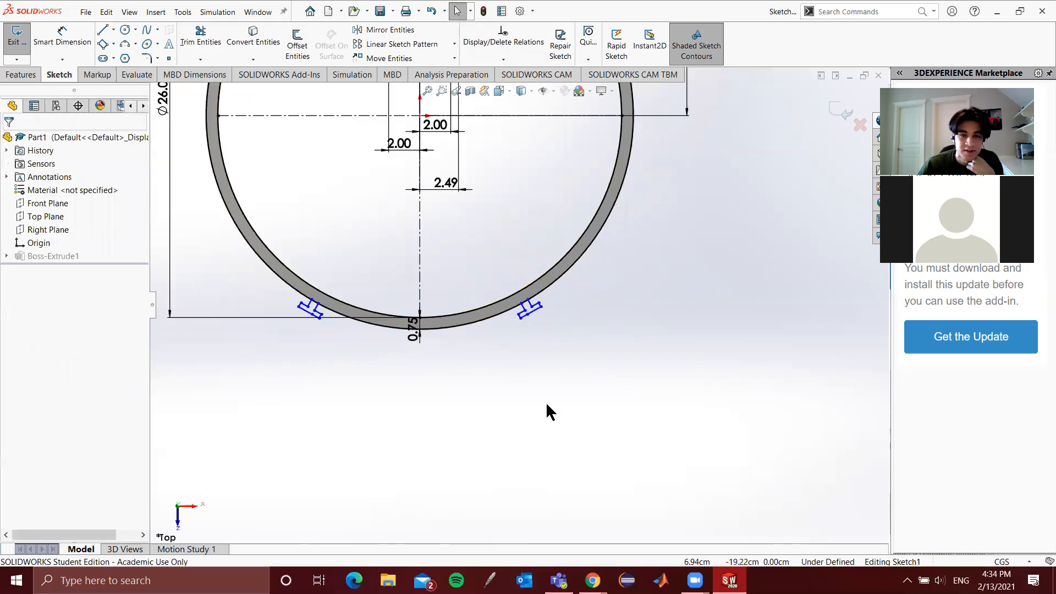
scroll(466, 281, down, 2)
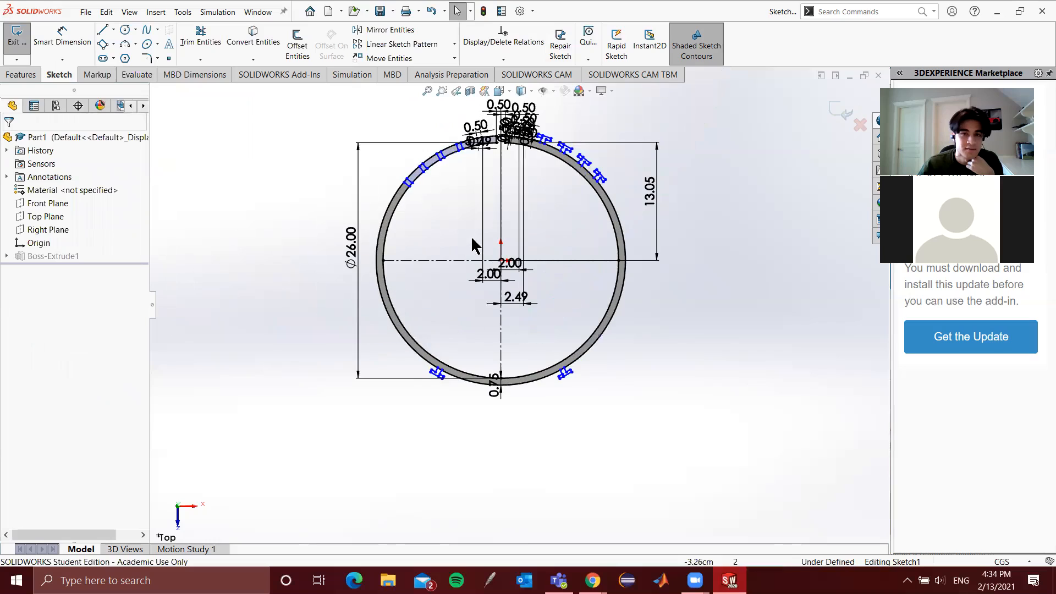
click(22, 36)
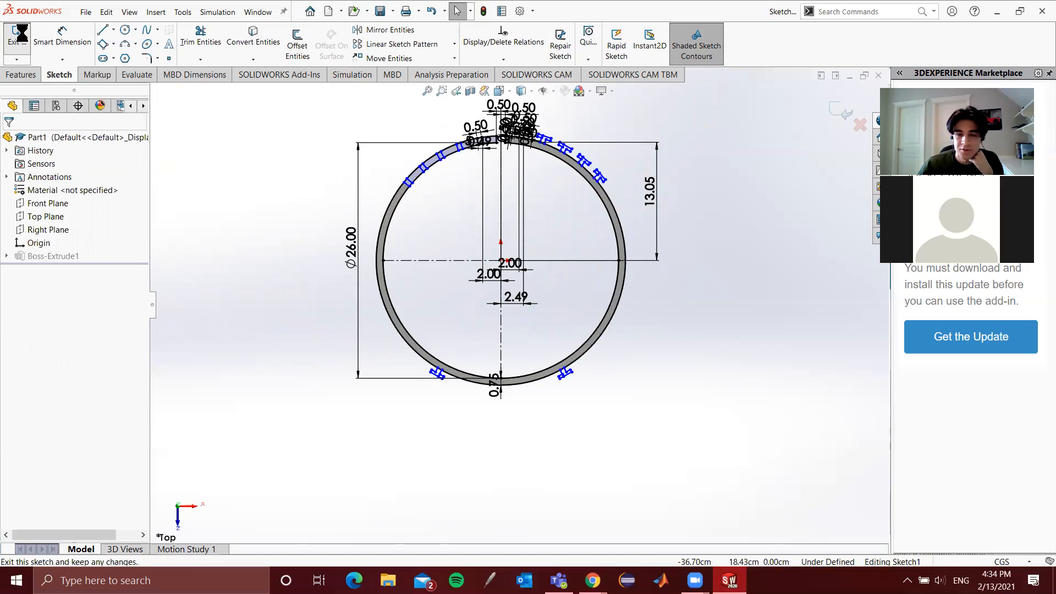
middle_drag(588, 324, 549, 329)
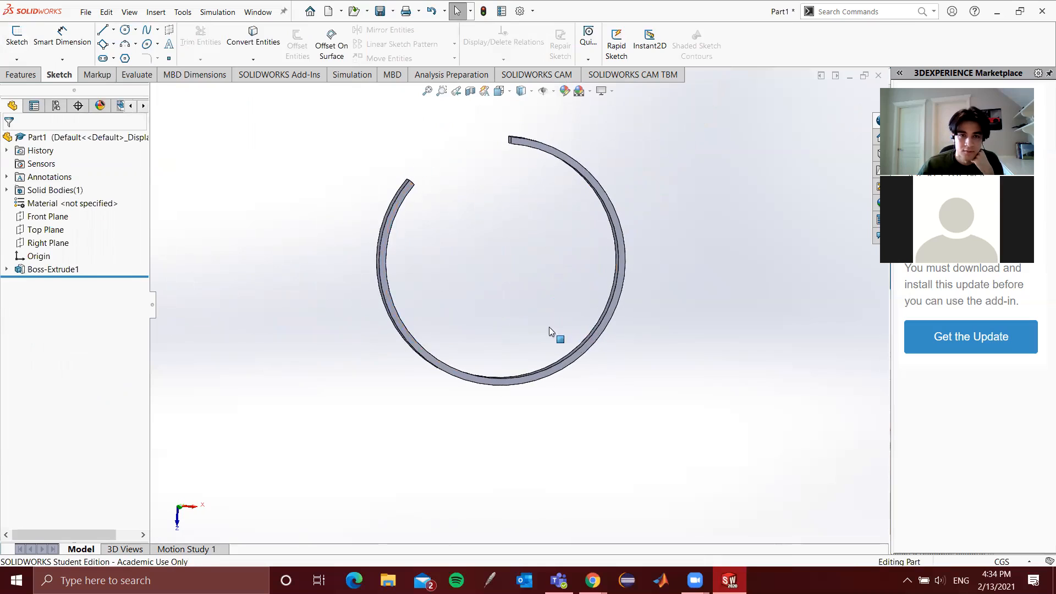
right_click(58, 270)
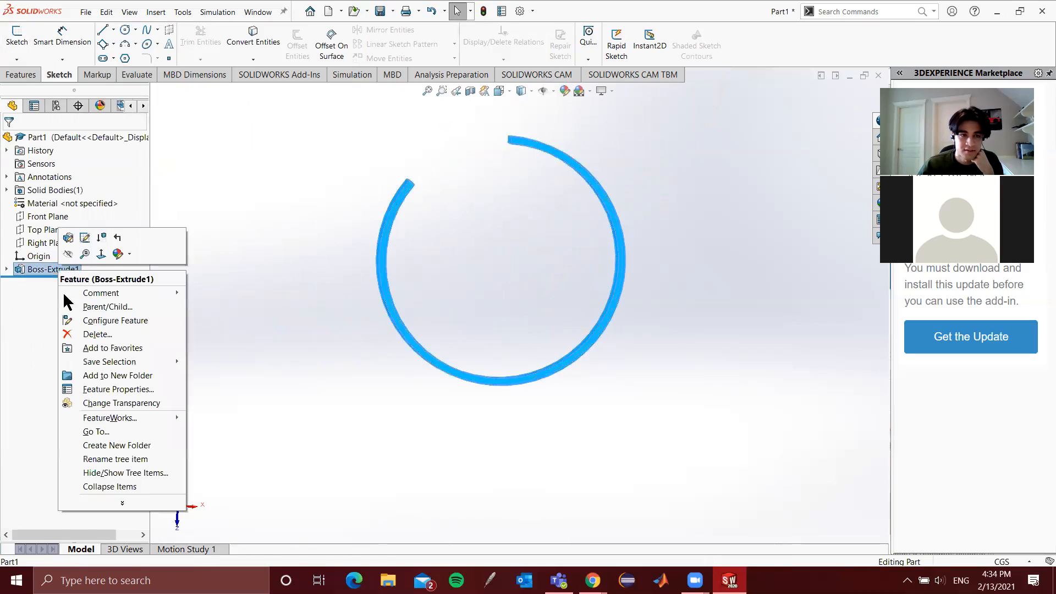
click(68, 239)
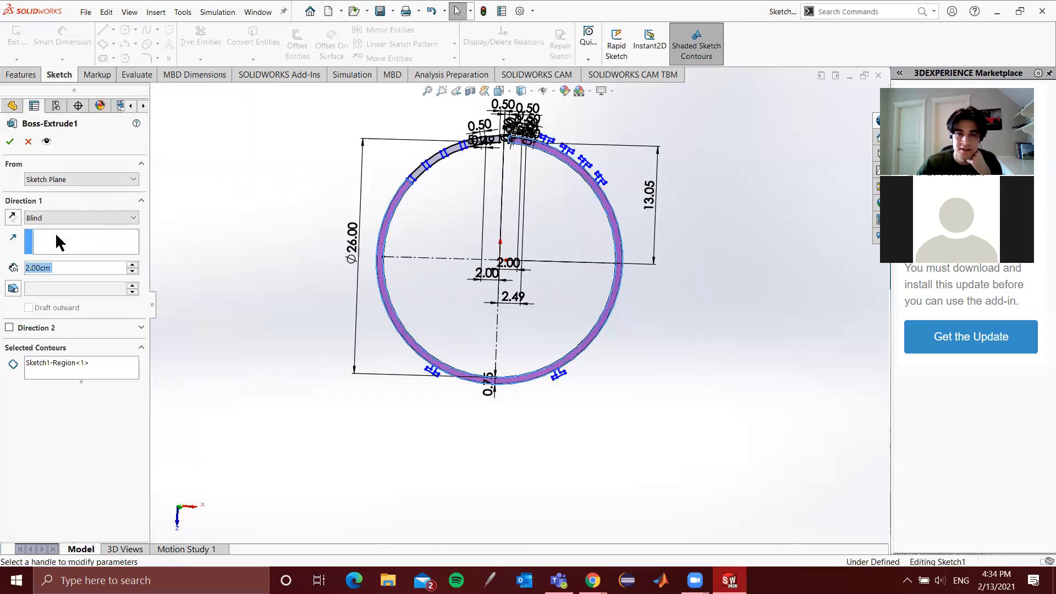
Add the ten missing ring regions between the upper-left cut end and the gap to the extrusion's selected contours and accept the feature
click(110, 376)
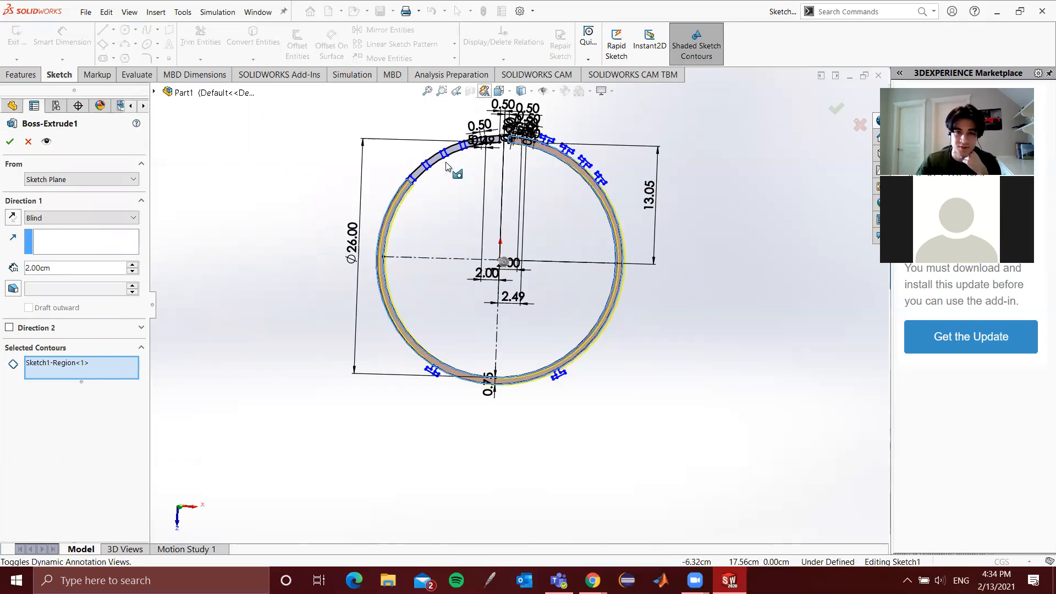
scroll(419, 178, down, 10)
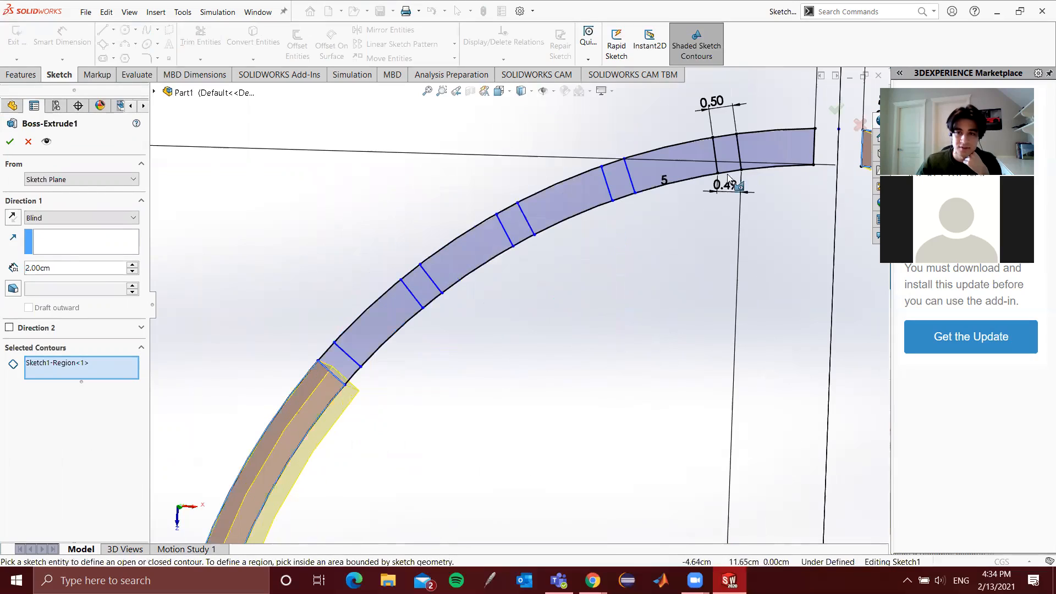
click(763, 148)
click(726, 149)
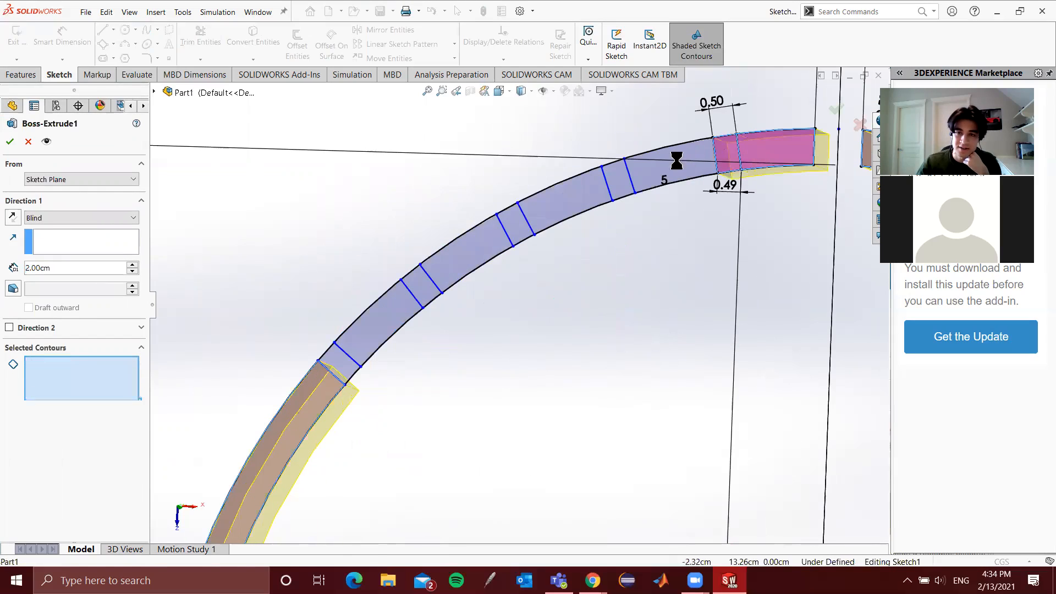
click(677, 161)
click(623, 178)
click(556, 207)
click(511, 229)
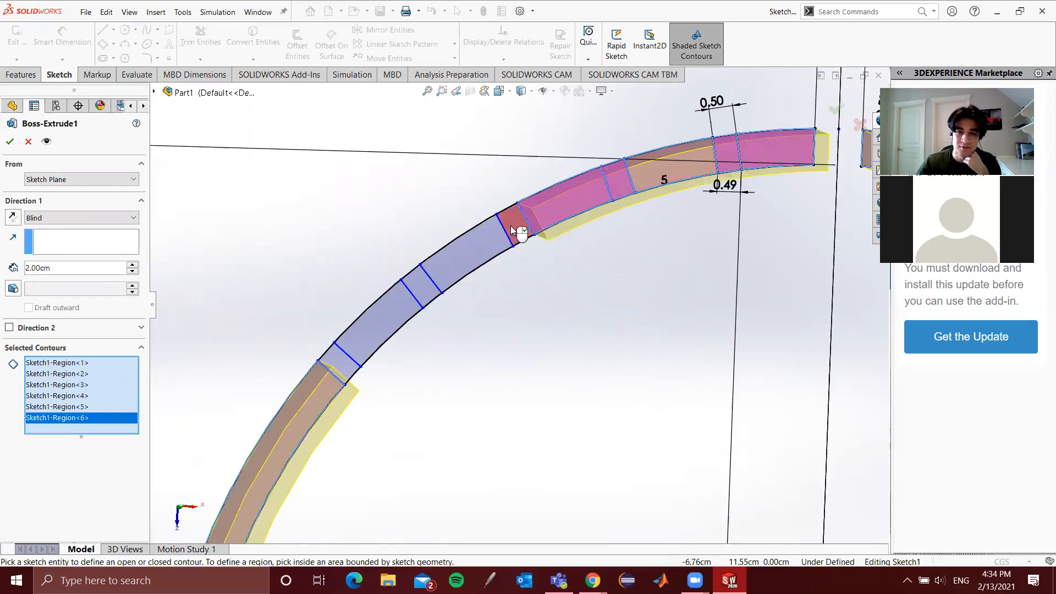
click(512, 230)
click(452, 273)
click(431, 292)
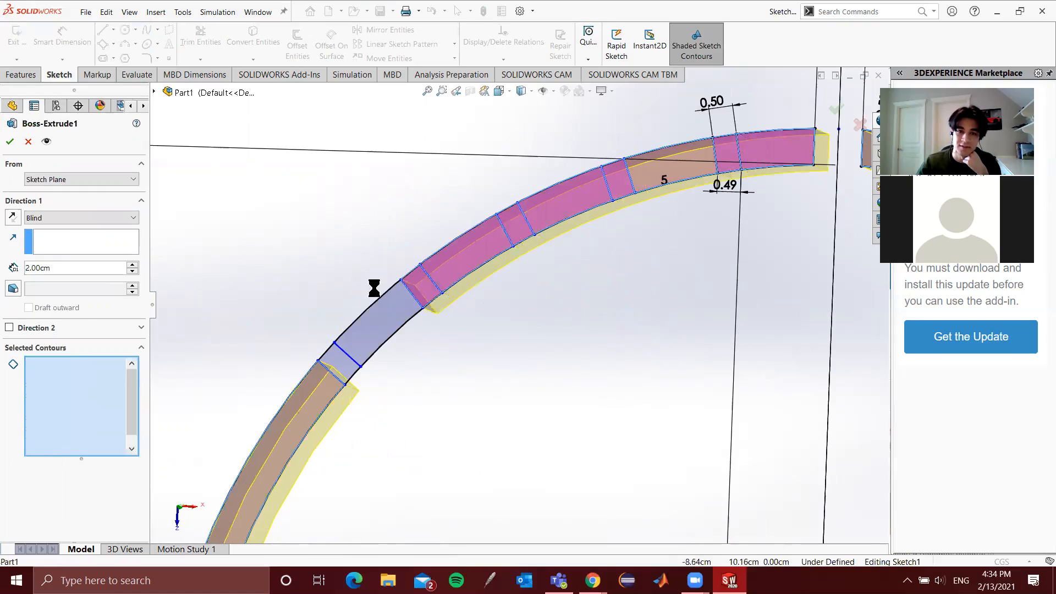
click(374, 327)
click(346, 366)
scroll(363, 367, up, 1)
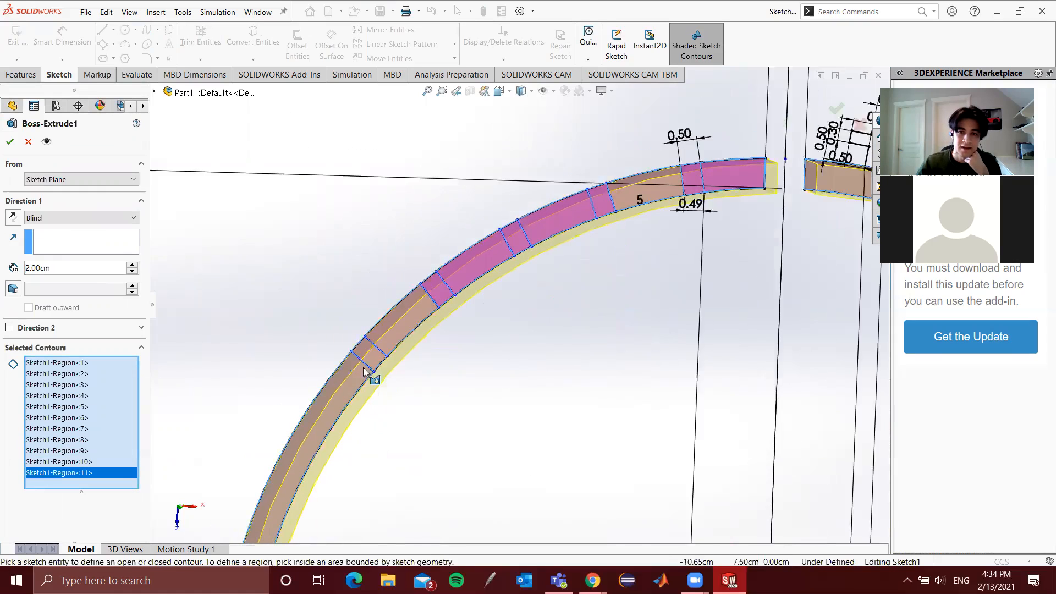
scroll(363, 367, up, 5)
scroll(536, 404, up, 3)
click(10, 142)
scroll(570, 300, down, 6)
middle_drag(569, 300, 564, 278)
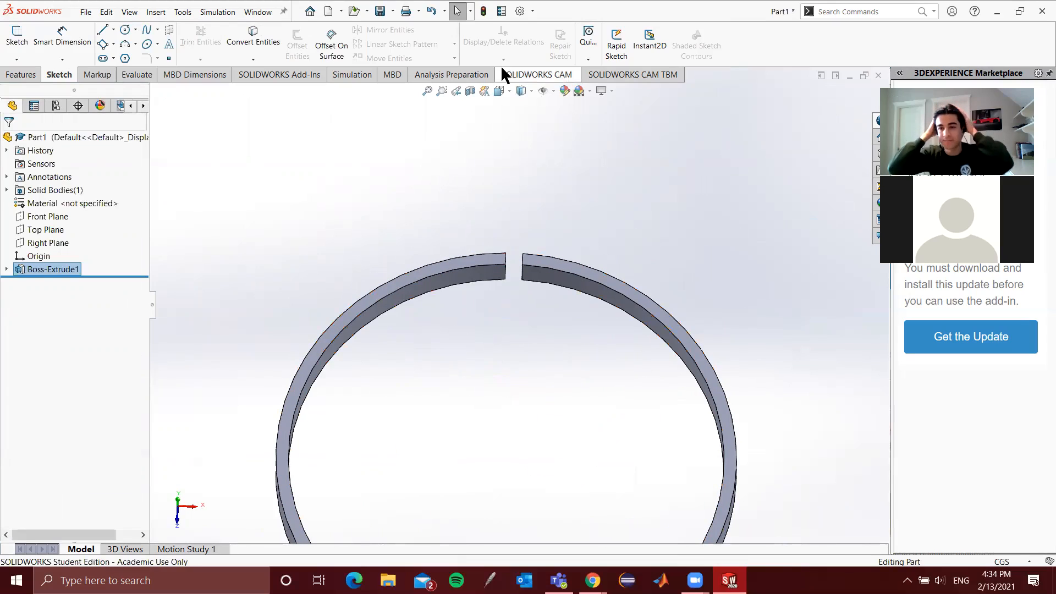
Make the sketch absorbed in Boss-Extrude1 visible in the model
click(7, 269)
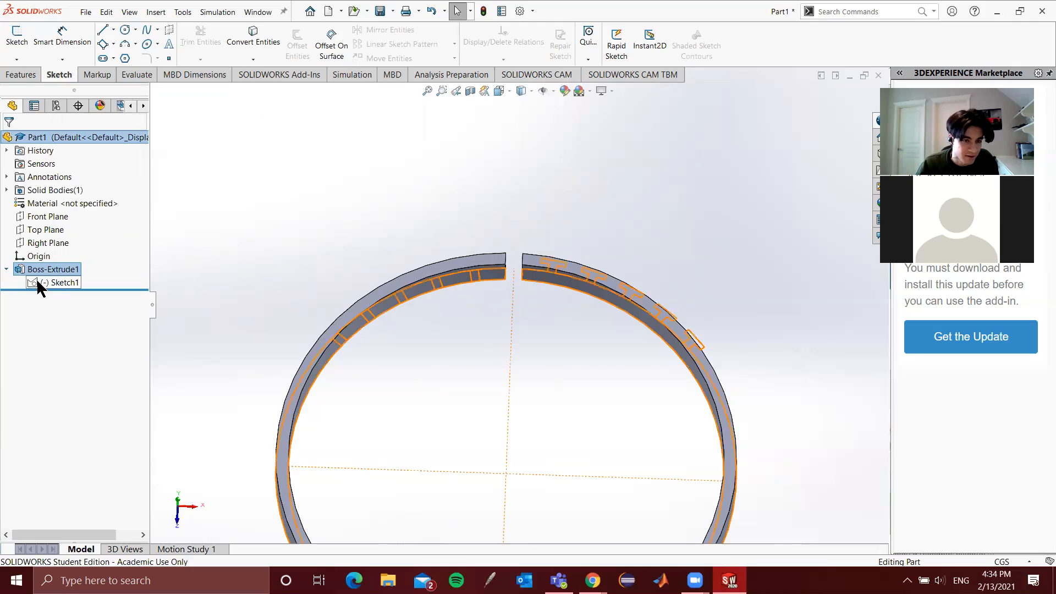
right_click(36, 286)
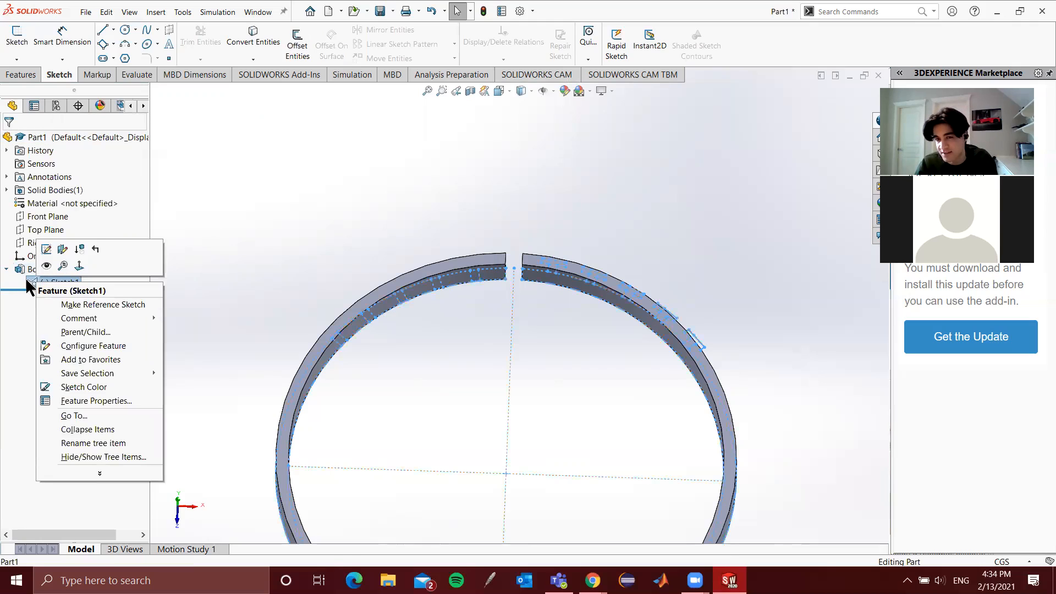
click(337, 276)
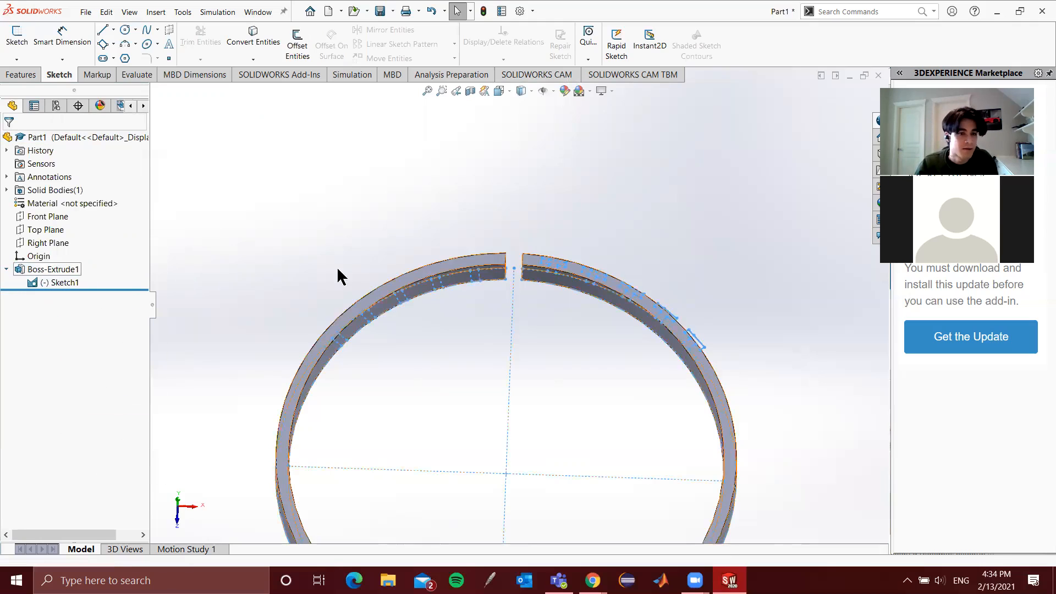
Start an Extruded Boss from the visible ring sketch by picking a T-shaped tooth, and clear its selected contours
scroll(342, 238, up, 3)
scroll(342, 238, up, 2)
scroll(511, 343, down, 8)
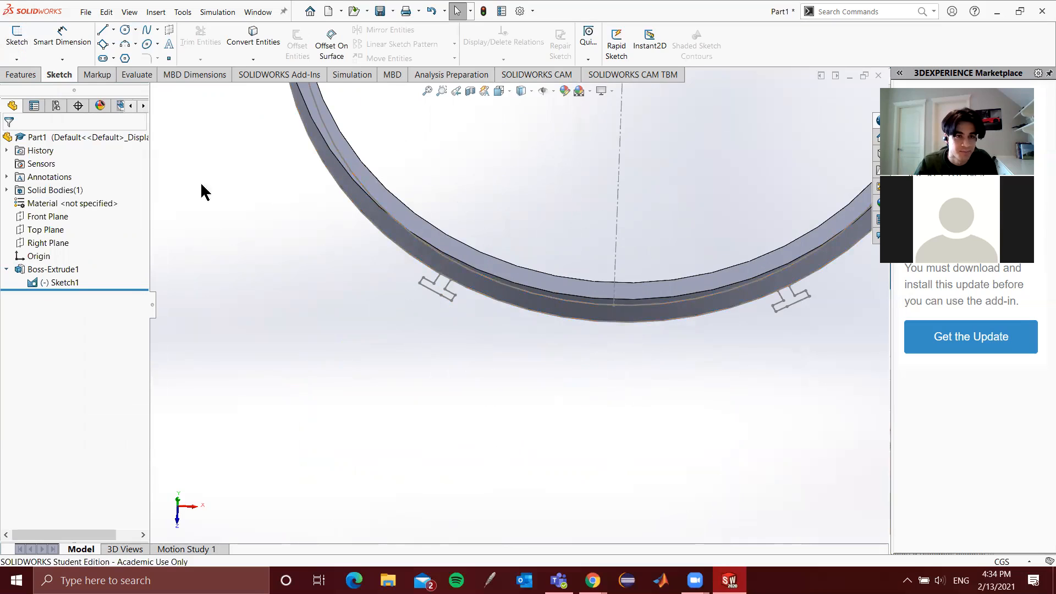
scroll(498, 301, up, 8)
scroll(635, 136, down, 7)
middle_drag(478, 233, 514, 195)
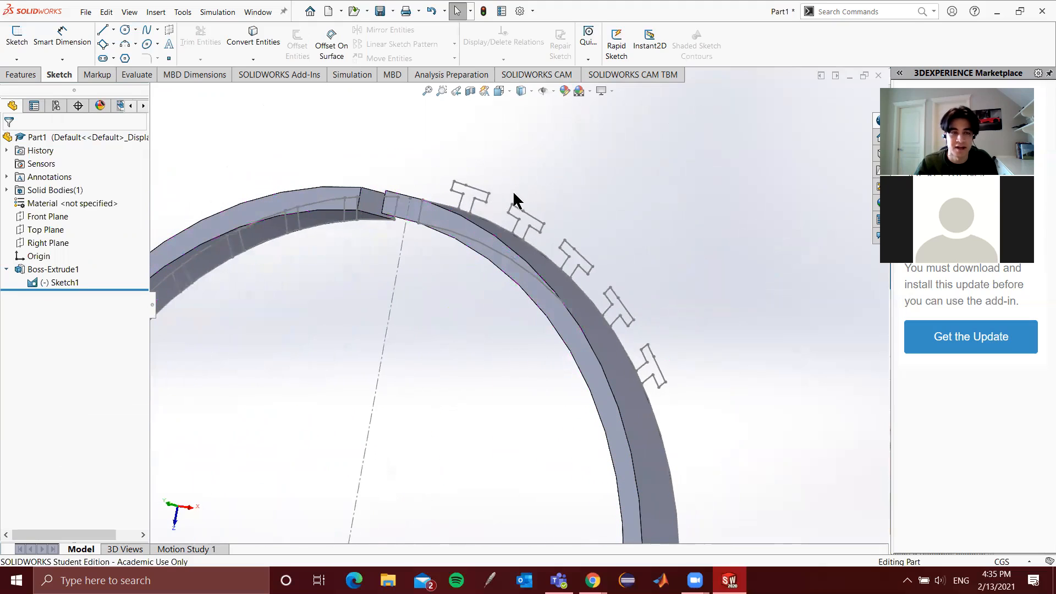
middle_drag(587, 203, 483, 231)
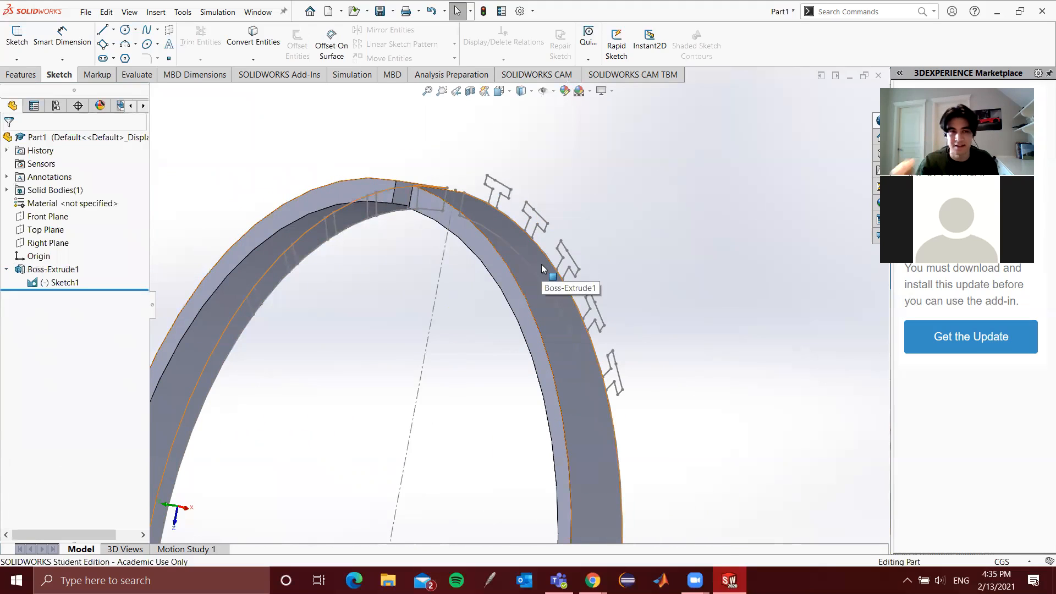
click(21, 74)
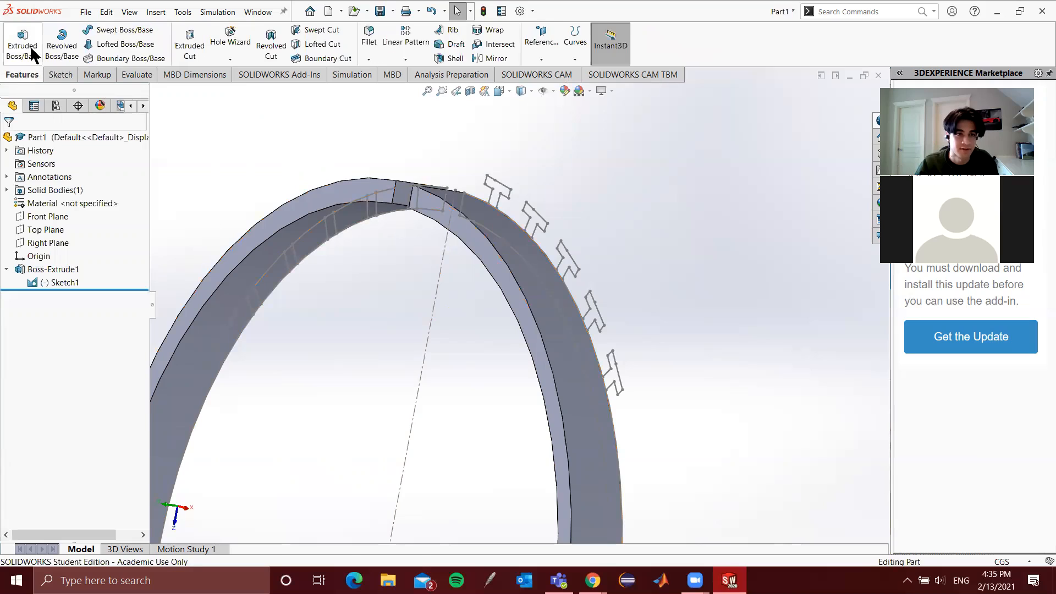
click(32, 53)
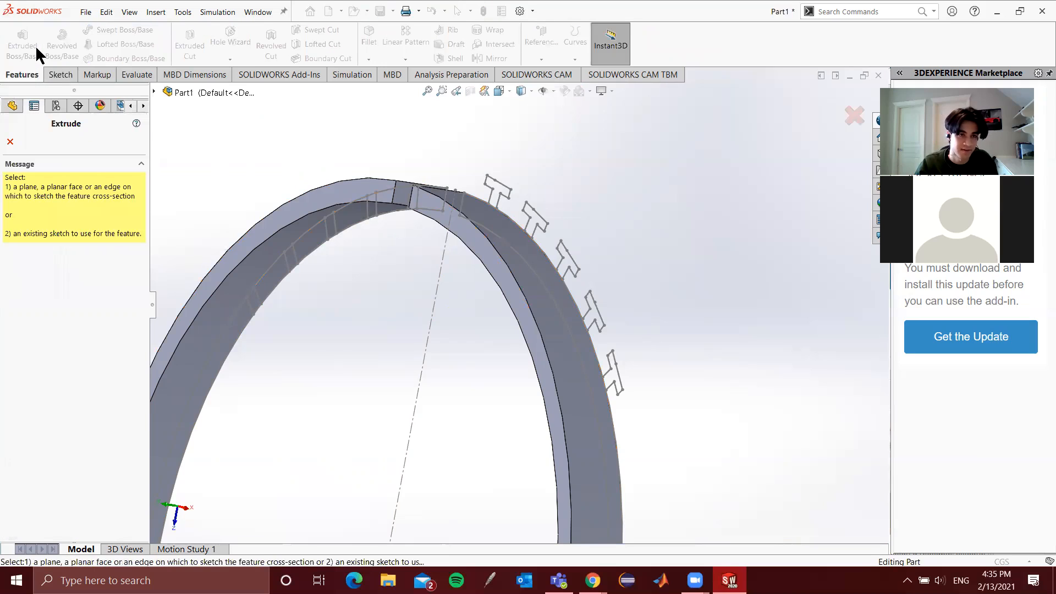
click(618, 391)
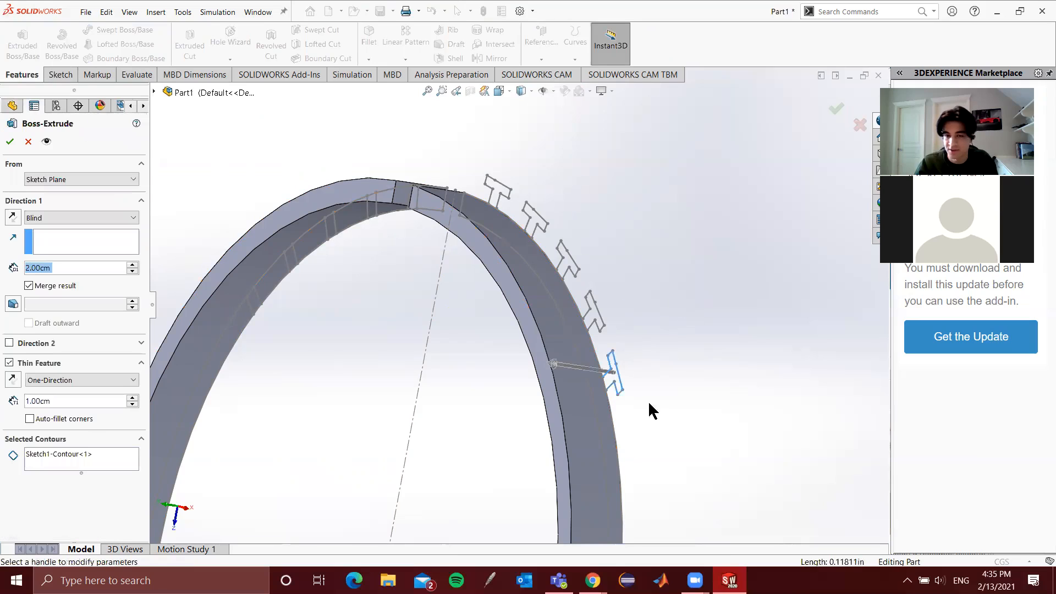
click(43, 463)
right_click(43, 463)
click(81, 470)
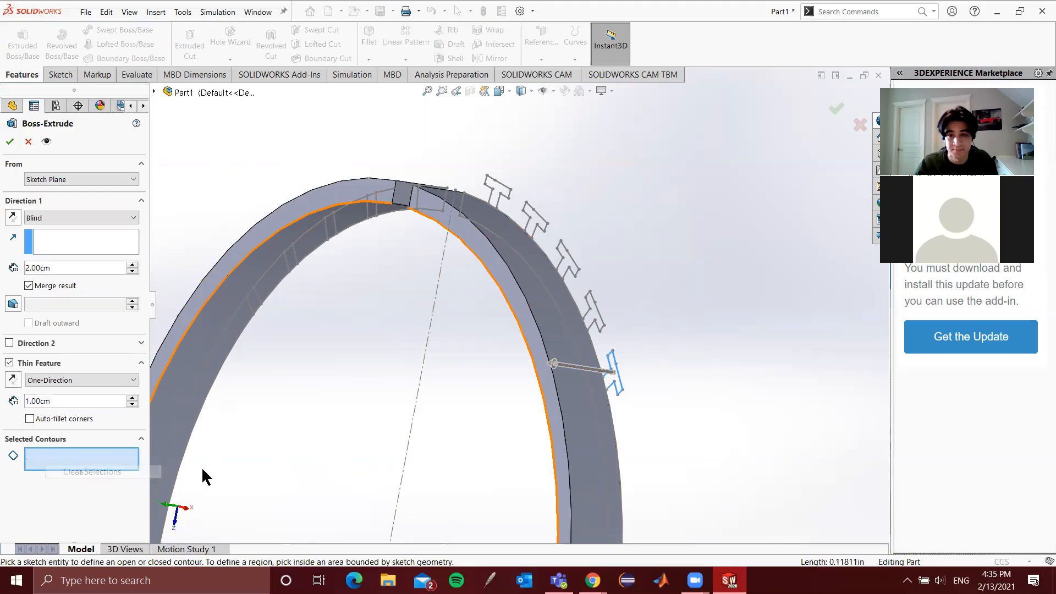
Pick the five T-shaped teeth beside the ring's gap as extrusion contours and turn off Thin Feature
scroll(613, 385, up, 5)
scroll(613, 387, down, 5)
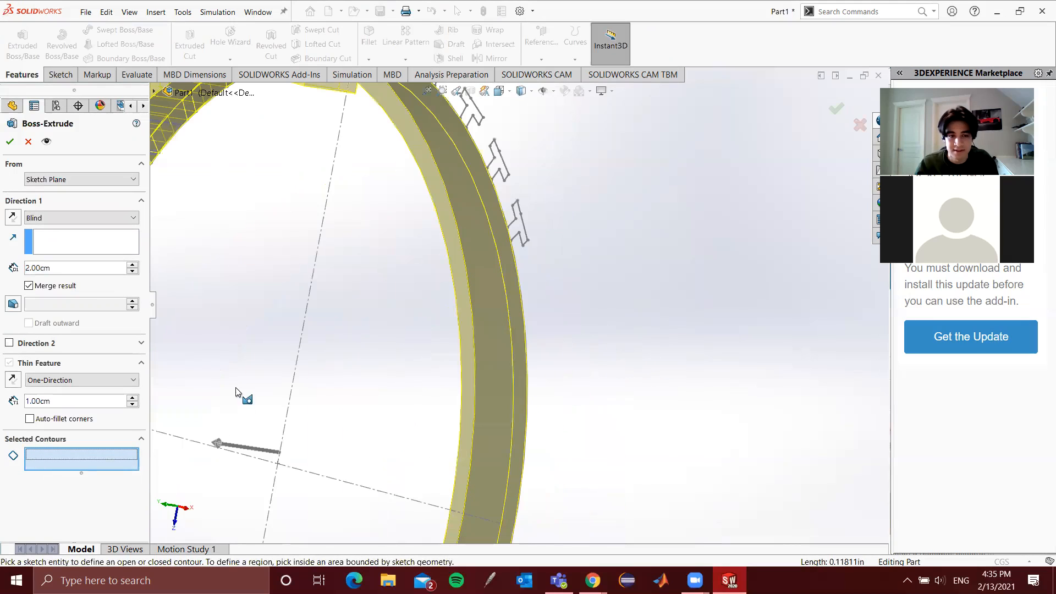
click(167, 506)
scroll(566, 165, down, 3)
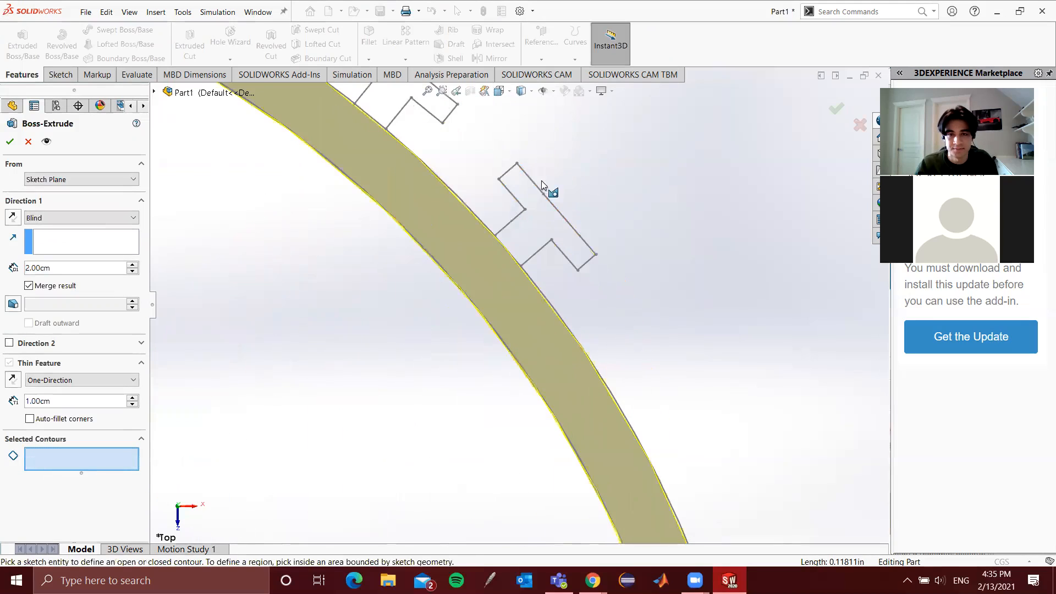
click(542, 249)
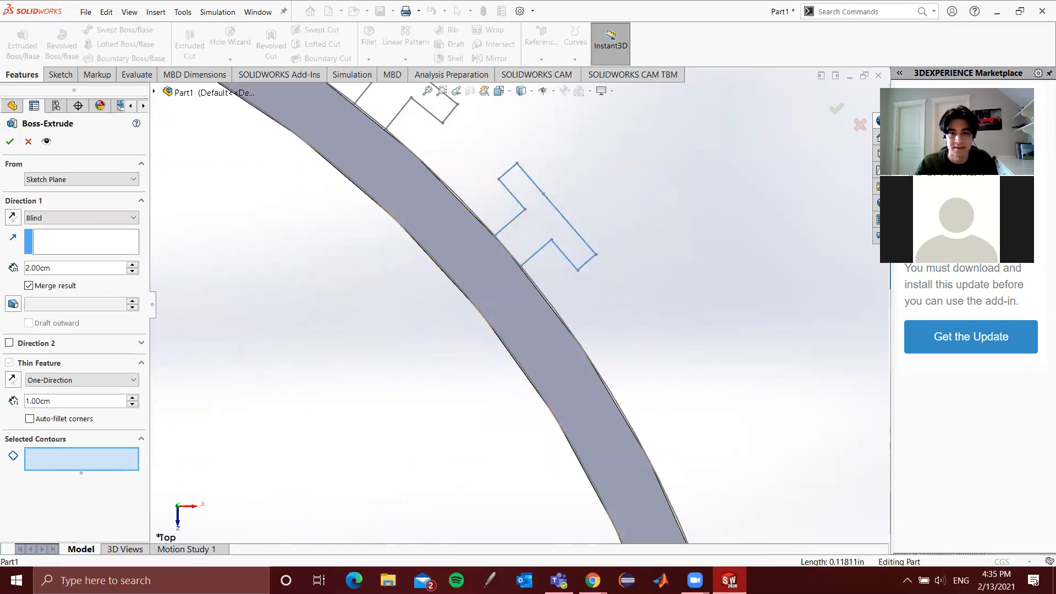
scroll(437, 160, up, 2)
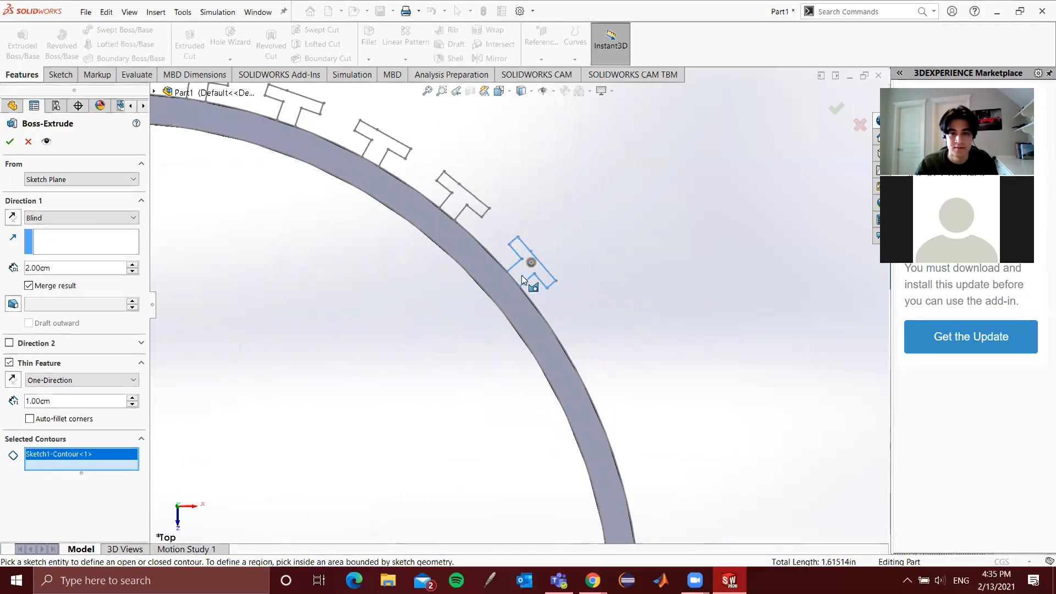
click(465, 219)
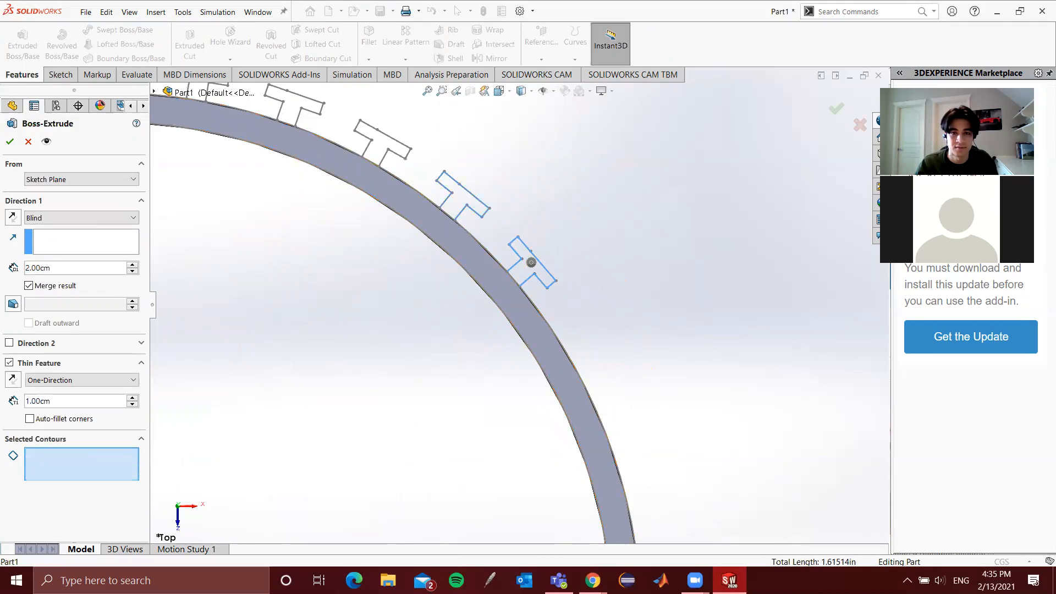
click(378, 154)
click(286, 114)
scroll(371, 182, up, 3)
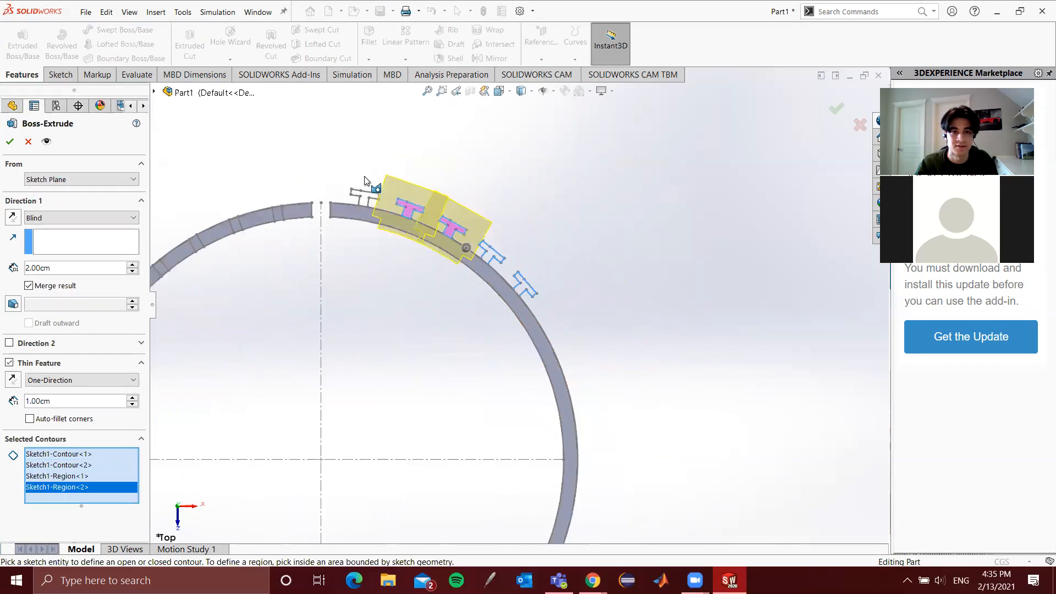
scroll(428, 231, down, 5)
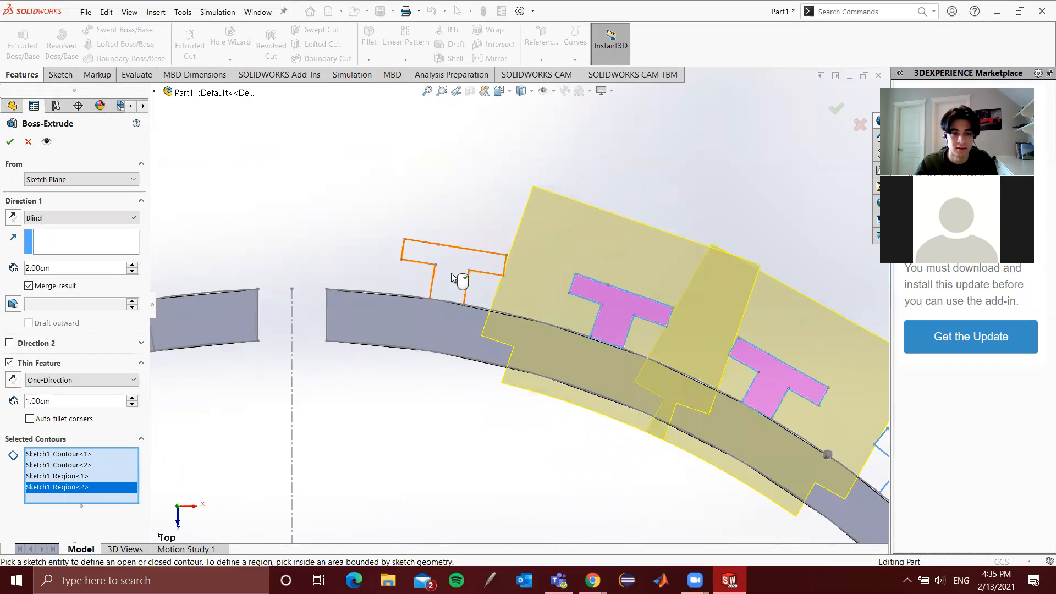
click(455, 276)
click(9, 363)
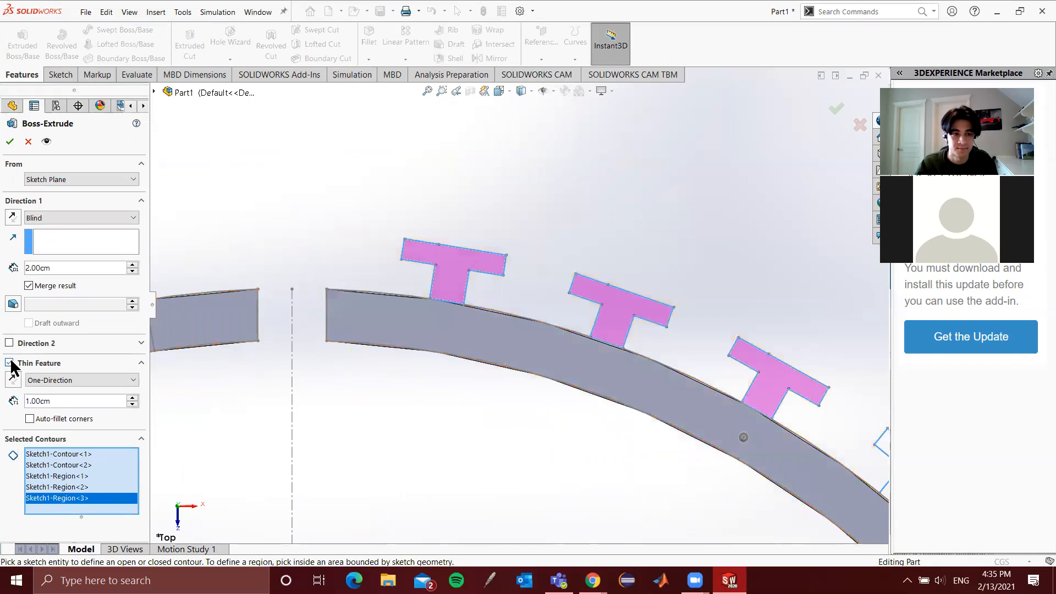
Replace the two open contour selections with the closed regions of the two teeth farthest from the gap
scroll(337, 349, up, 5)
scroll(224, 334, down, 3)
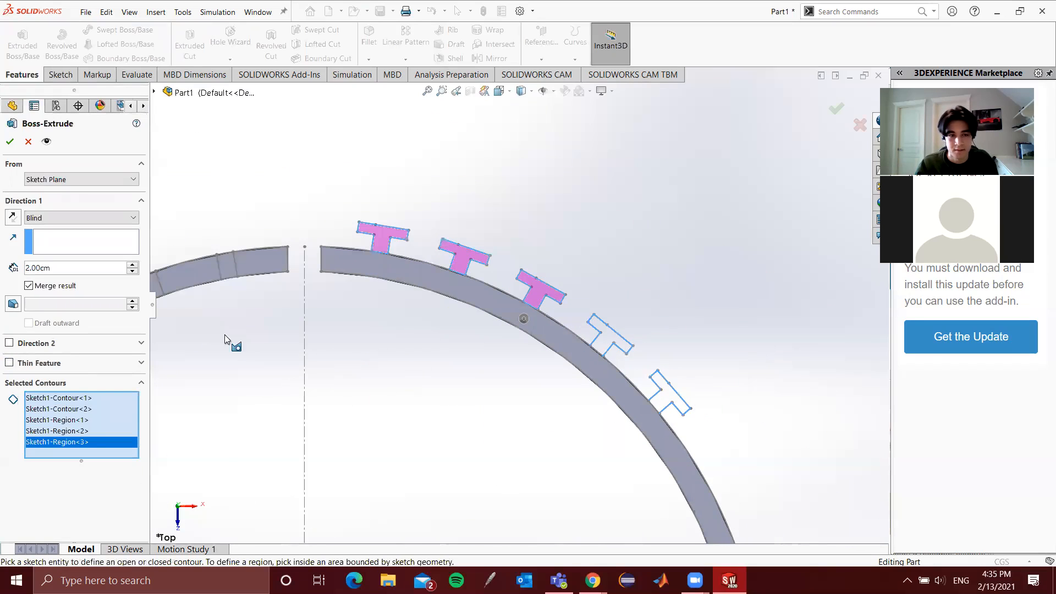
click(88, 409)
right_click(88, 409)
click(118, 431)
right_click(80, 398)
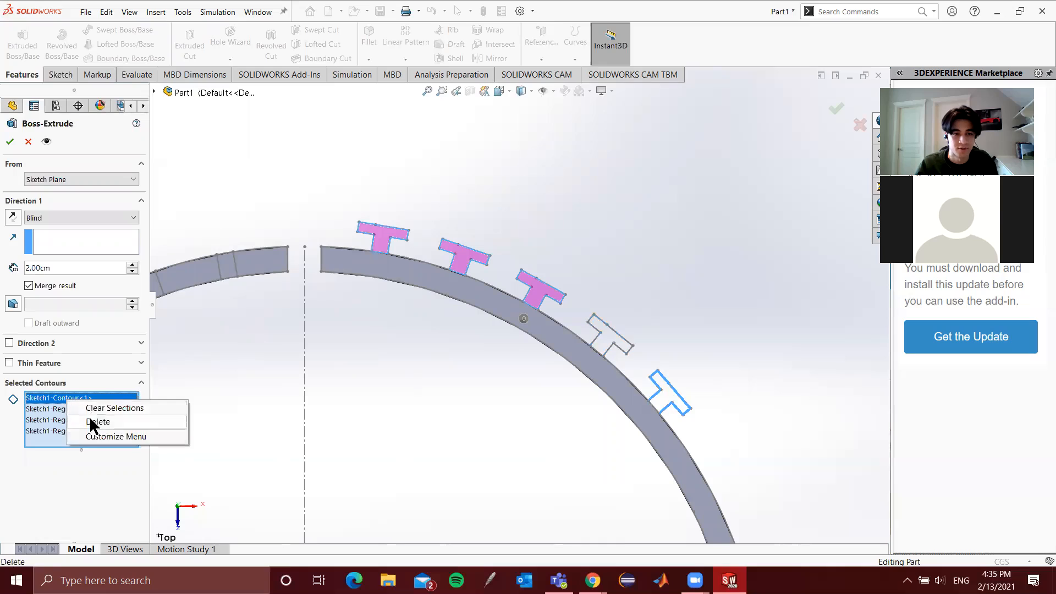
click(102, 422)
click(608, 333)
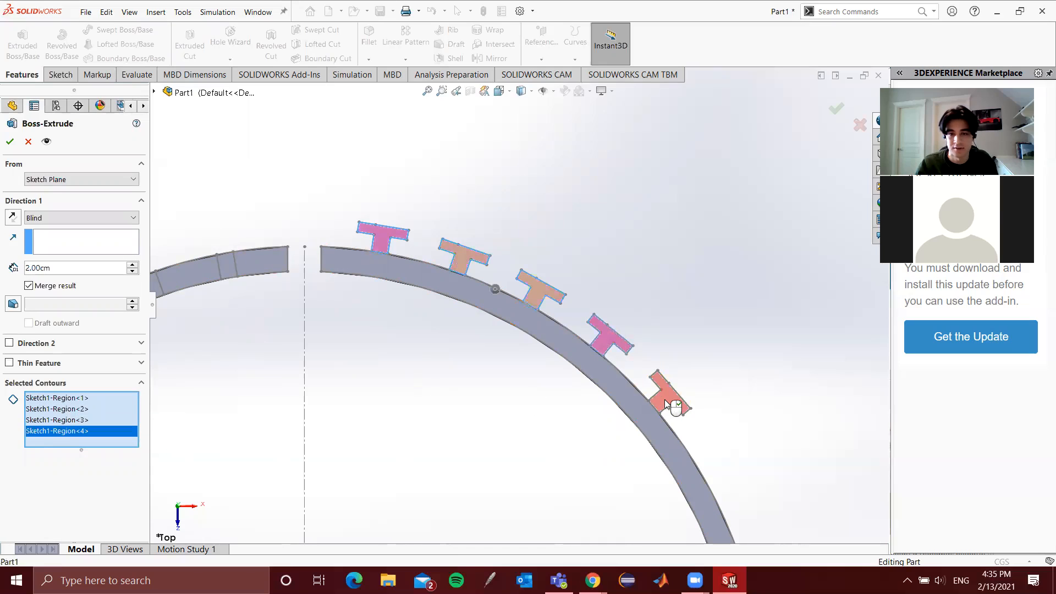
click(669, 397)
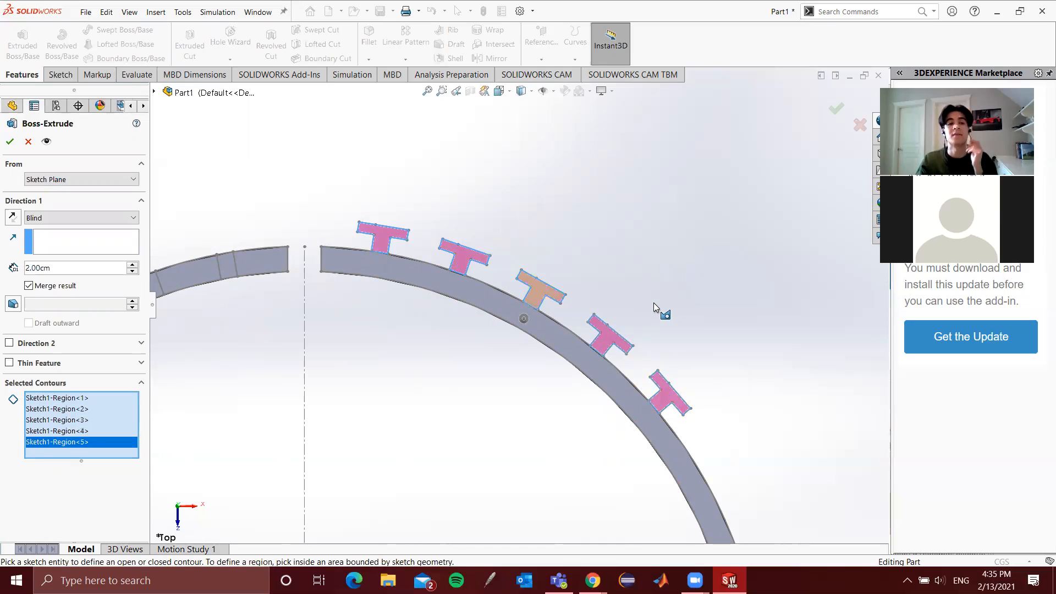
Set the tooth extrusion to start at an offset of 0.50 cm from the sketch plane
middle_drag(604, 292, 559, 285)
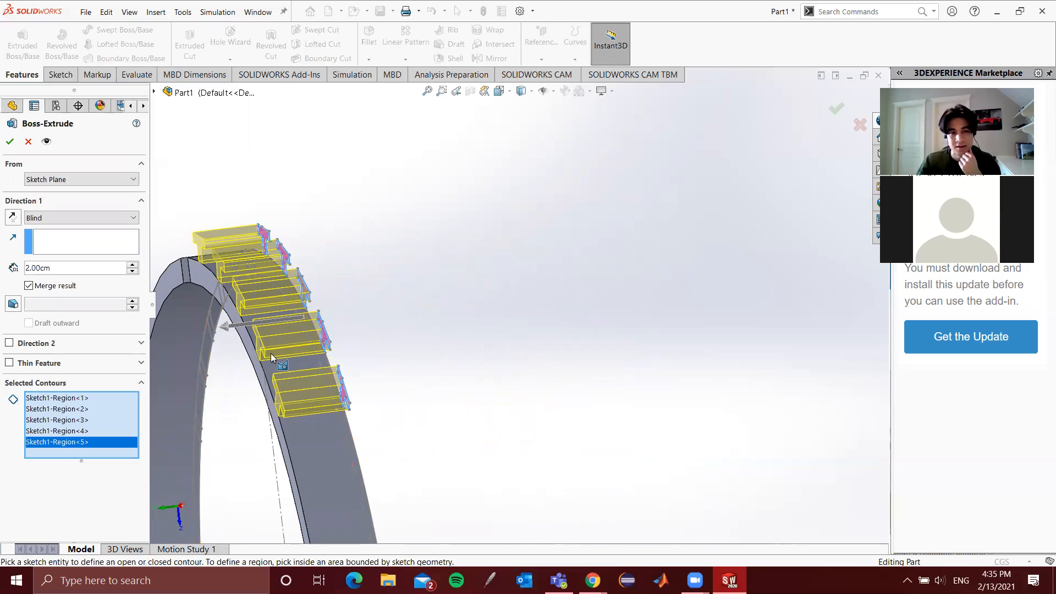
scroll(437, 358, up, 3)
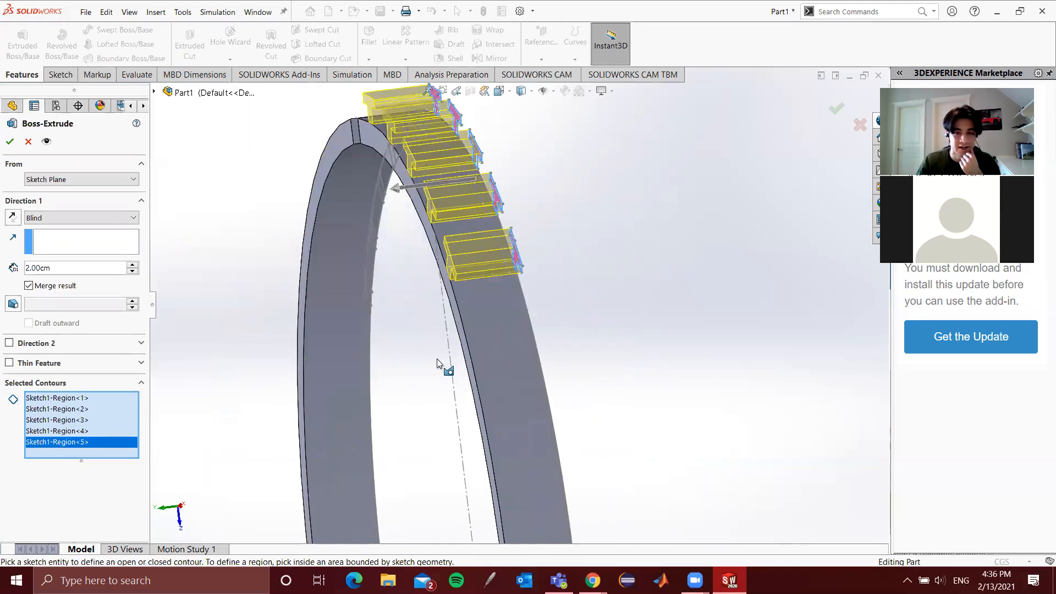
scroll(467, 253, down, 6)
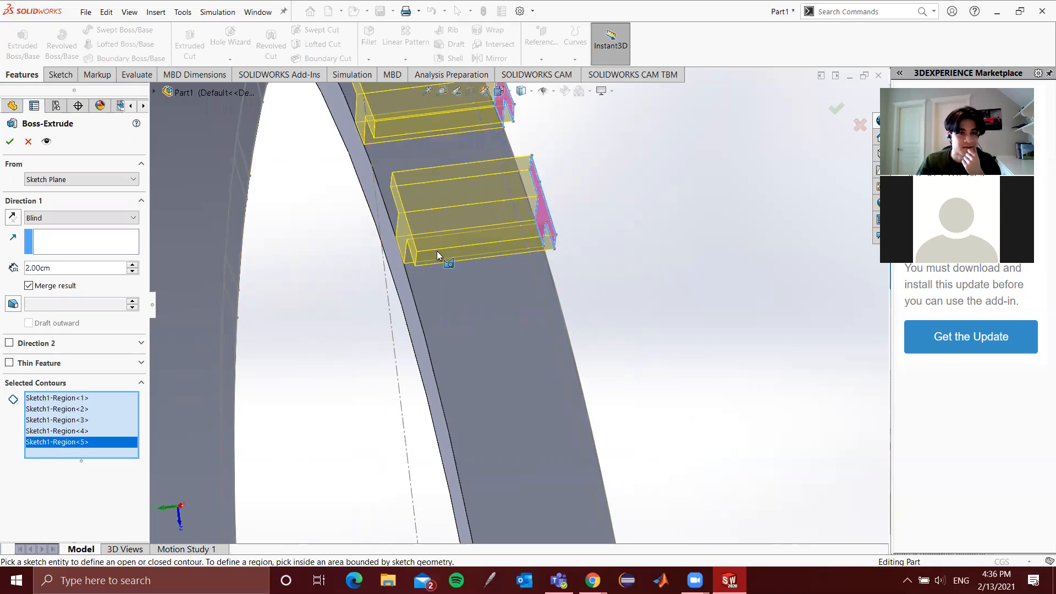
click(57, 180)
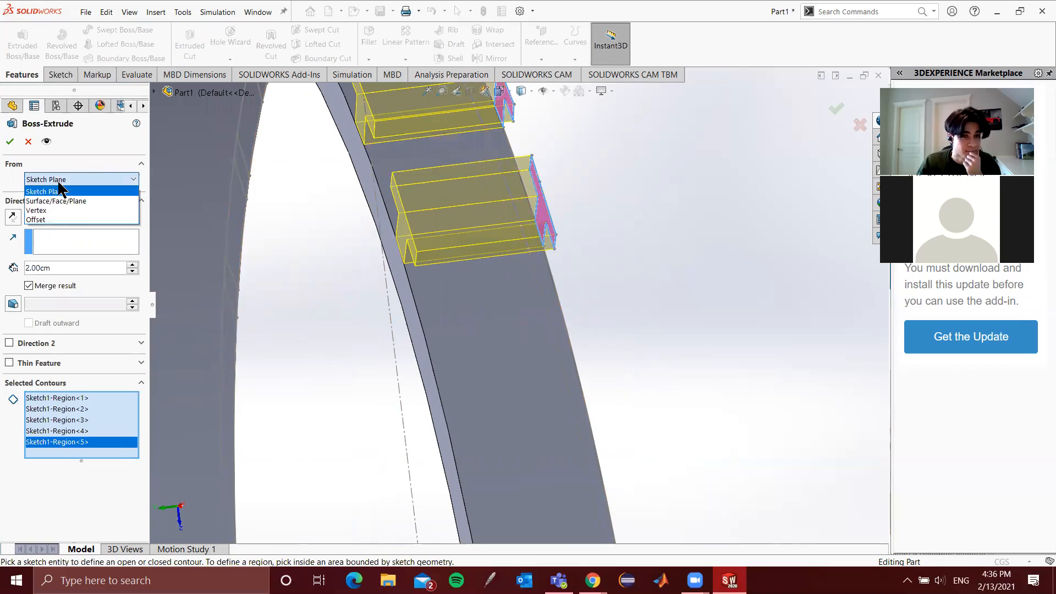
click(55, 218)
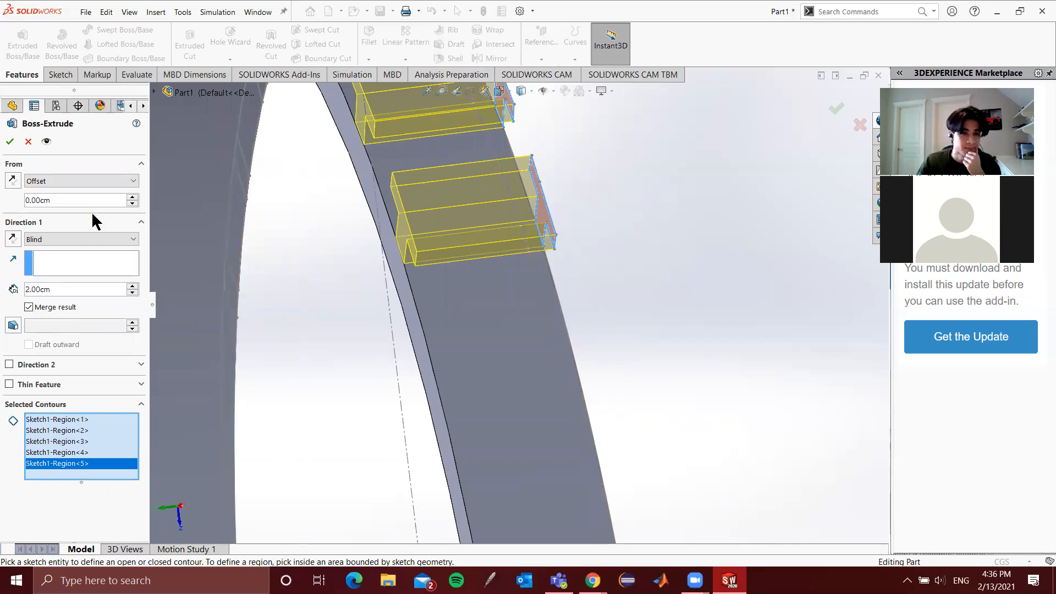
double_click(77, 202)
text(0.5)
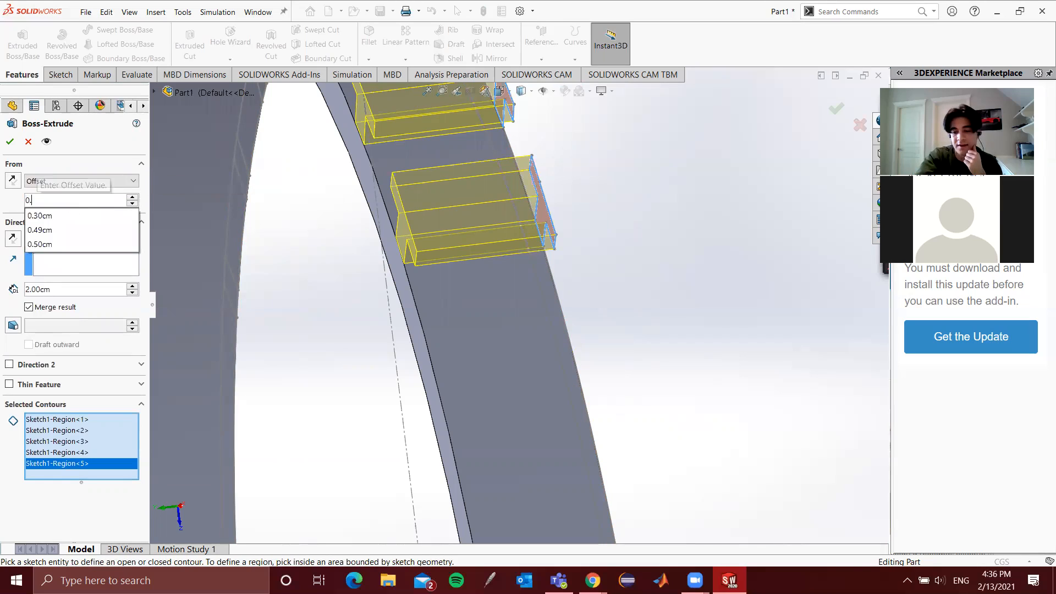
key(Return)
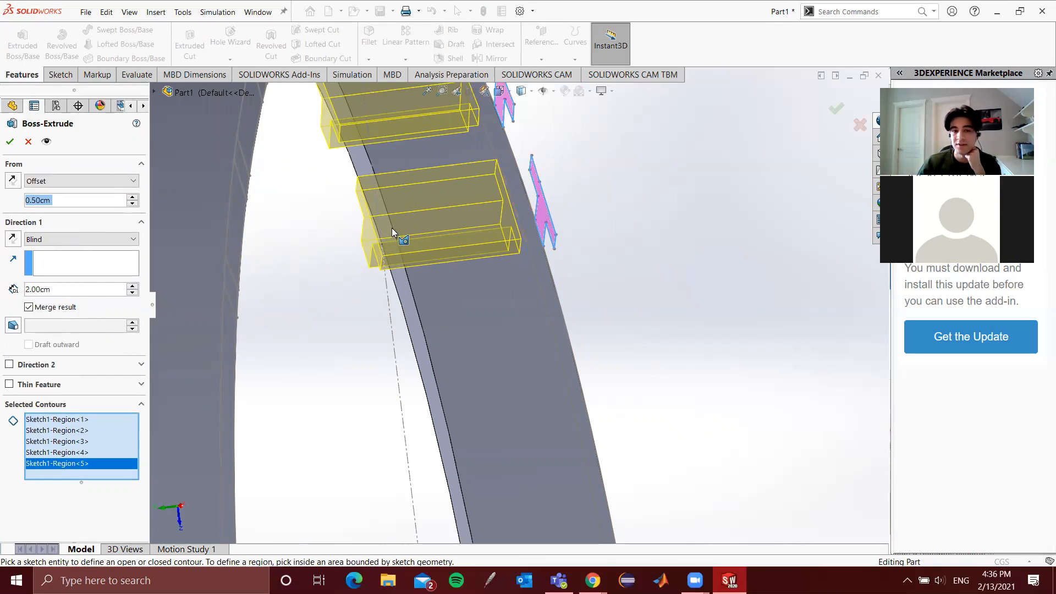
Set the tooth extrusion's blind depth to 1.00 cm
click(63, 289)
text(1)
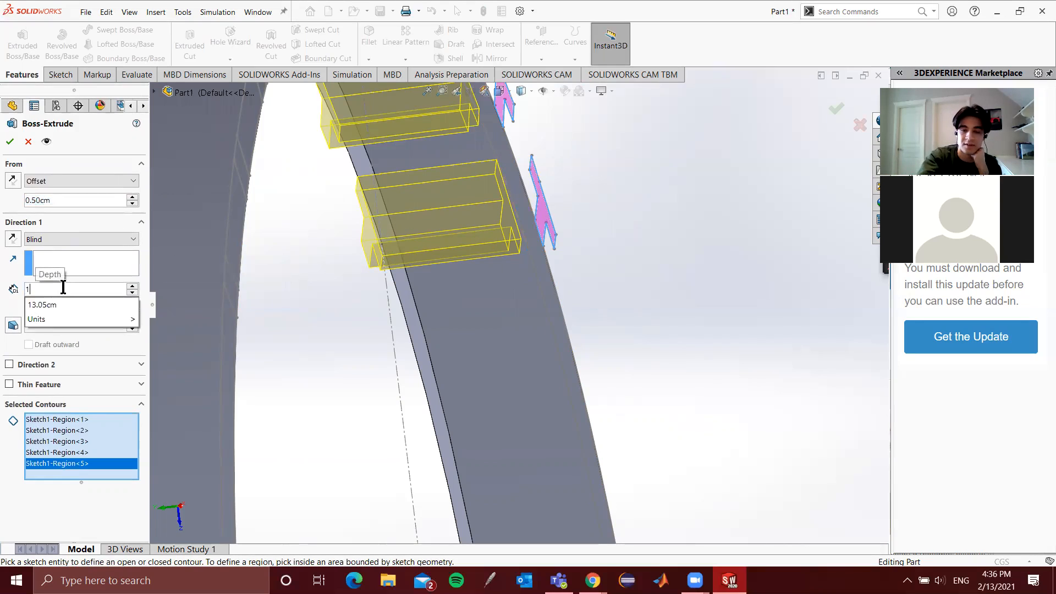
key(Return)
Add the two separate T-shaped teeth on the ring's side opposite the gap to the extrusion contours and finish the extrusion
middle_drag(252, 279, 496, 355)
scroll(496, 356, up, 3)
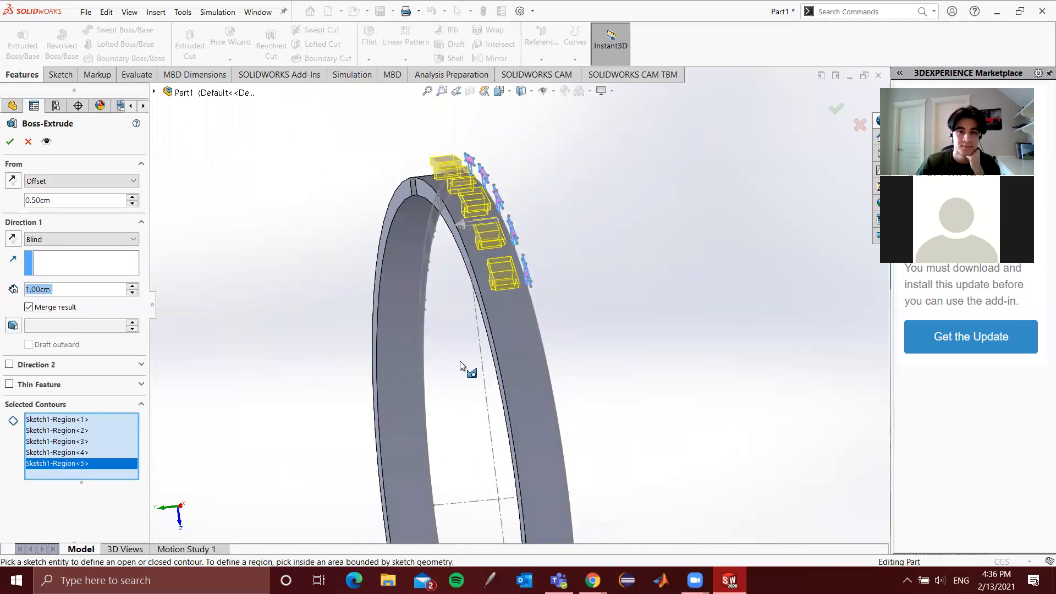
scroll(552, 318, up, 8)
scroll(518, 512, down, 5)
scroll(546, 128, down, 8)
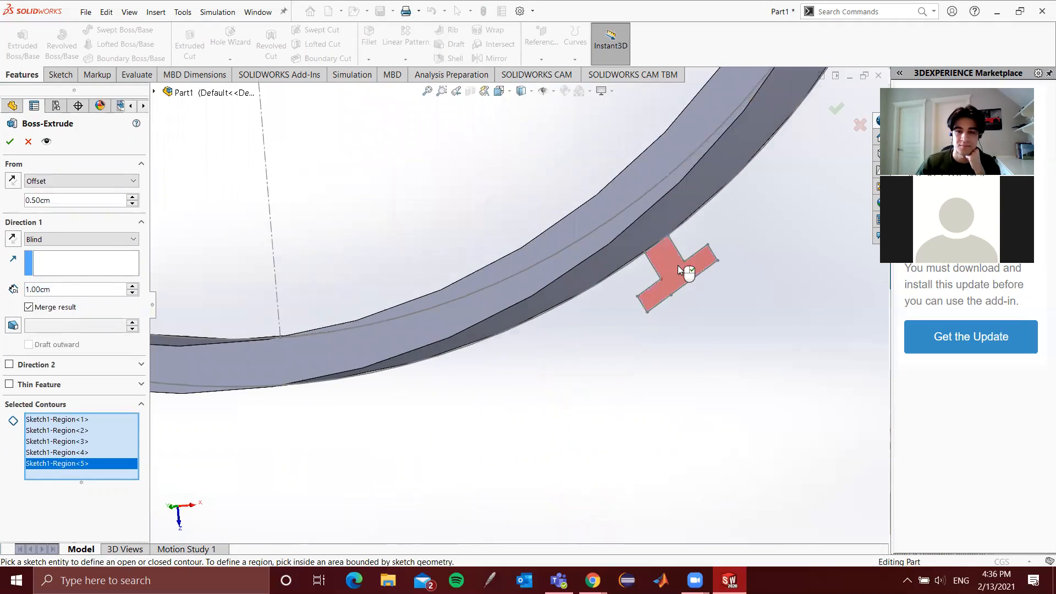
click(681, 269)
scroll(406, 405, up, 5)
scroll(429, 305, down, 5)
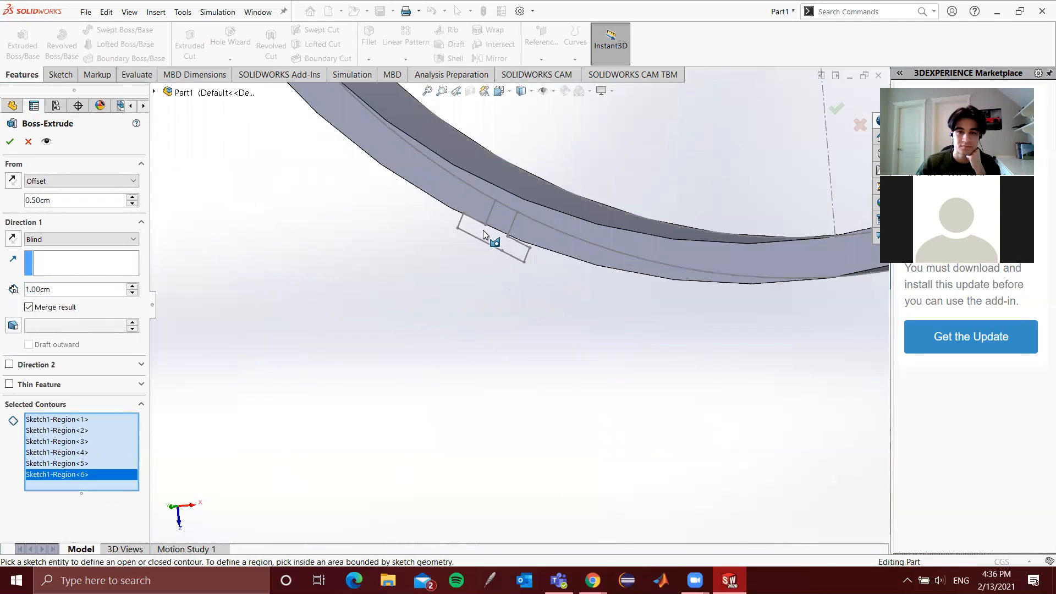
scroll(495, 245, up, 5)
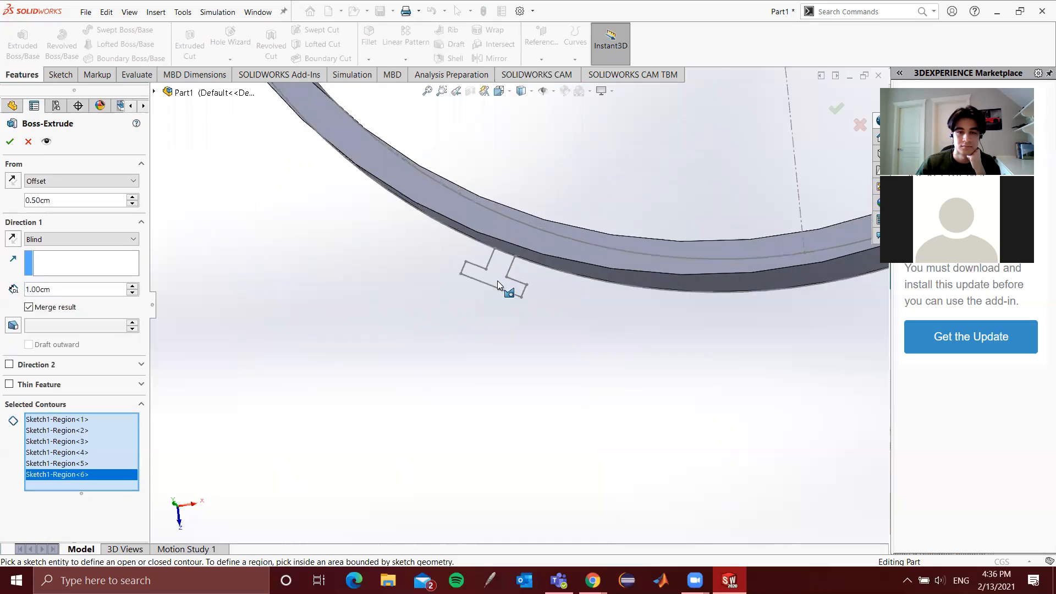
scroll(511, 272, down, 4)
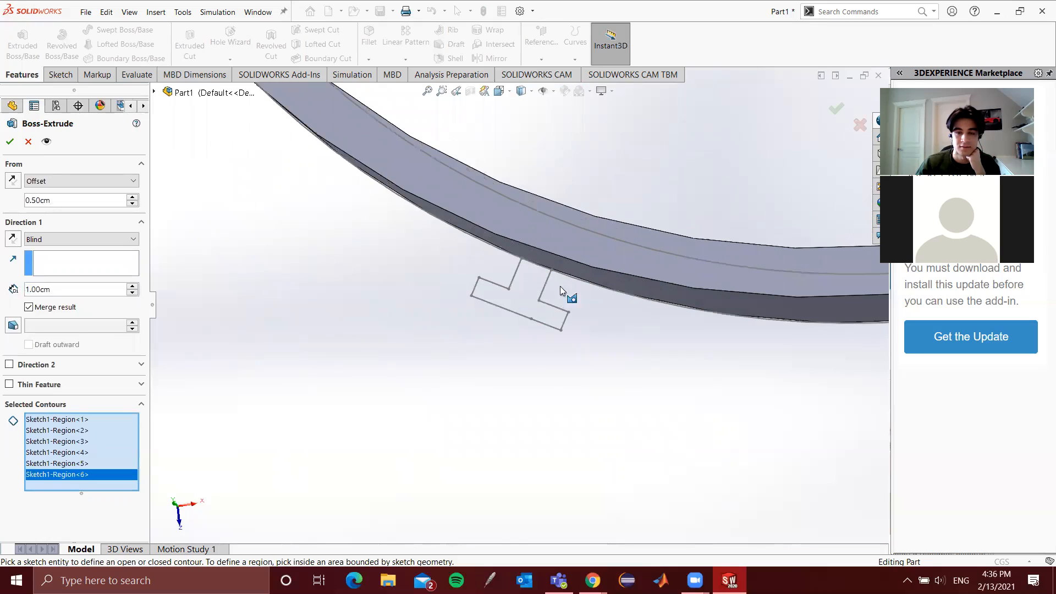
click(529, 288)
scroll(439, 418, up, 5)
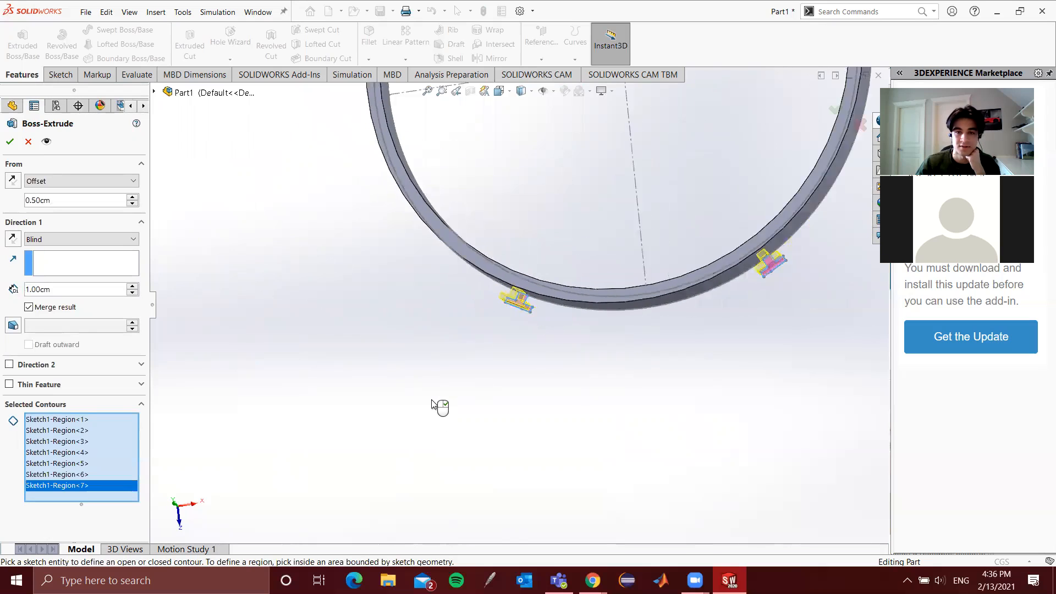
click(10, 141)
Examine the extruded teeth around the ring, their height on the band, and the slot outlines on the other side of the gap
scroll(666, 276, down, 2)
middle_drag(666, 276, 645, 233)
scroll(755, 169, down, 3)
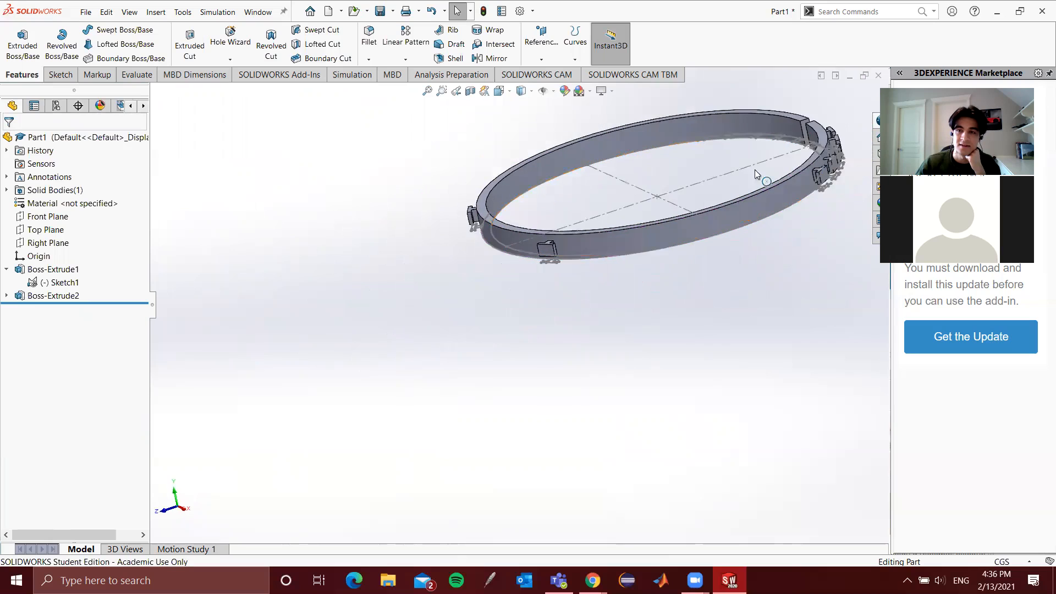
scroll(699, 219, up, 3)
scroll(534, 332, down, 5)
scroll(668, 306, down, 4)
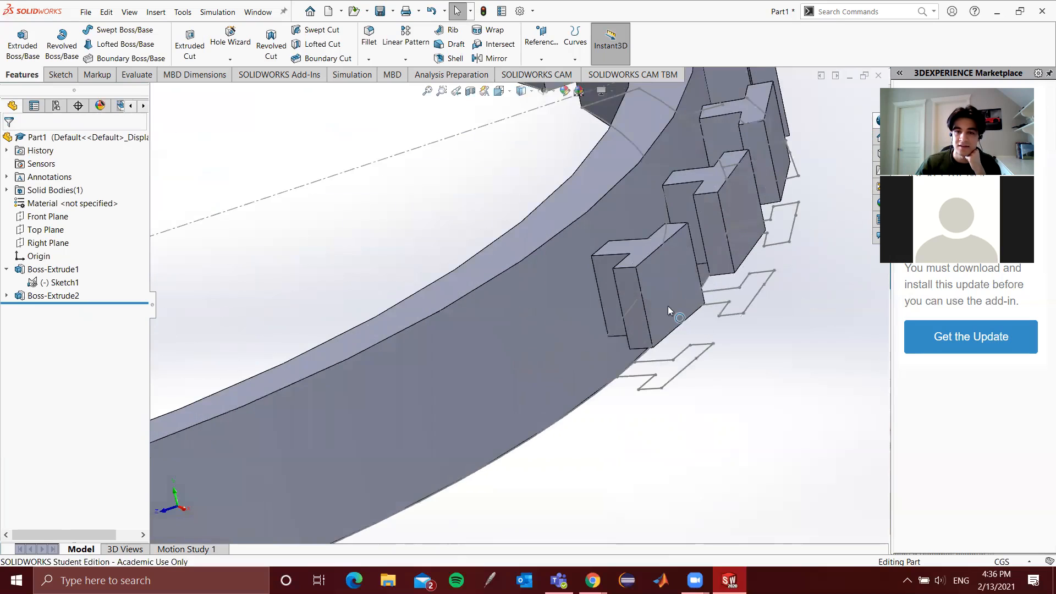
middle_drag(668, 306, 662, 367)
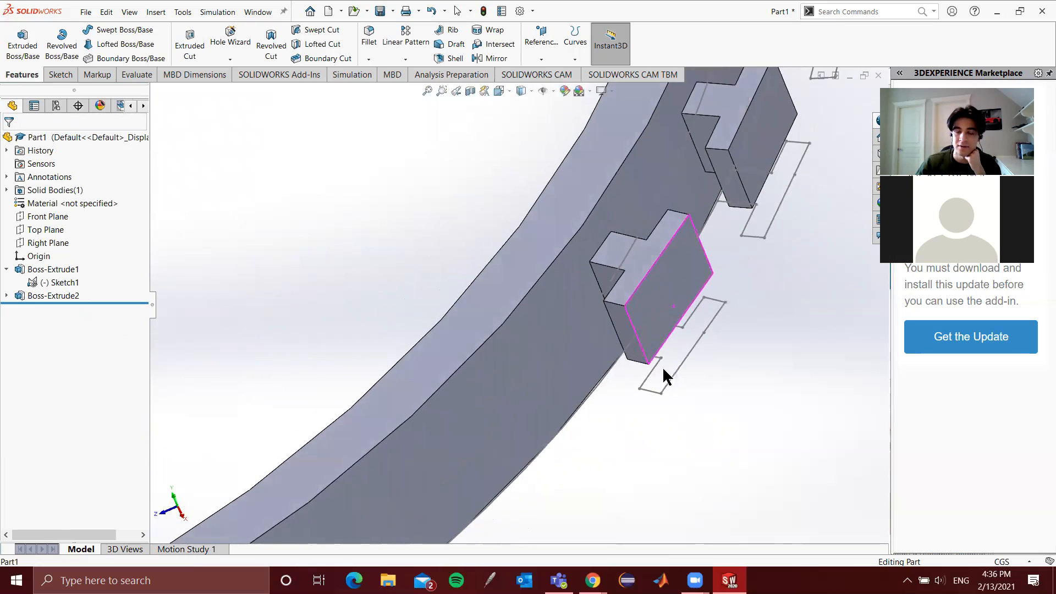
scroll(647, 253, up, 4)
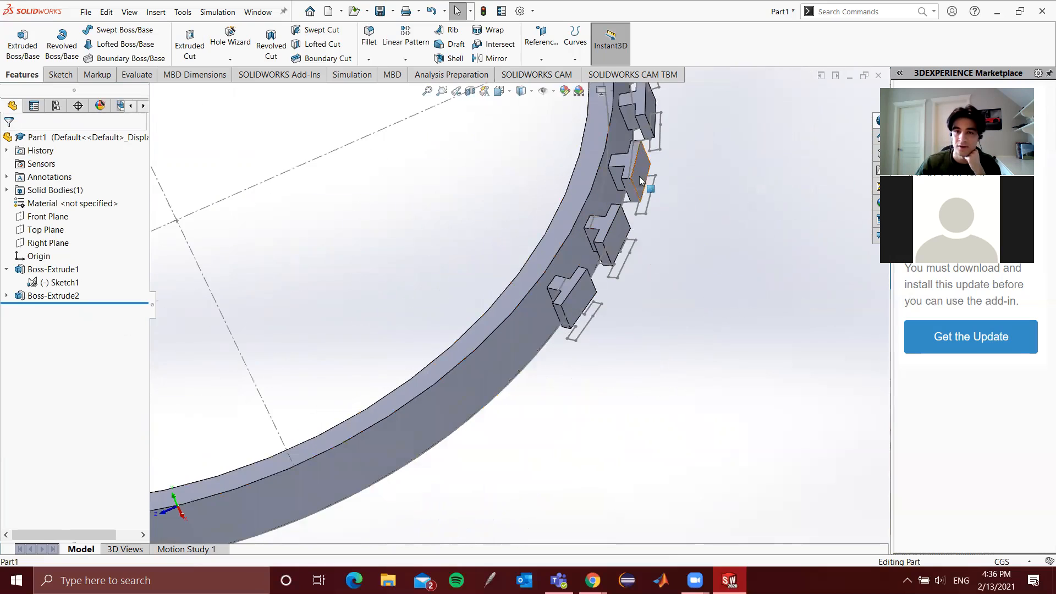
scroll(639, 176, up, 5)
middle_drag(597, 179, 530, 243)
scroll(542, 250, down, 6)
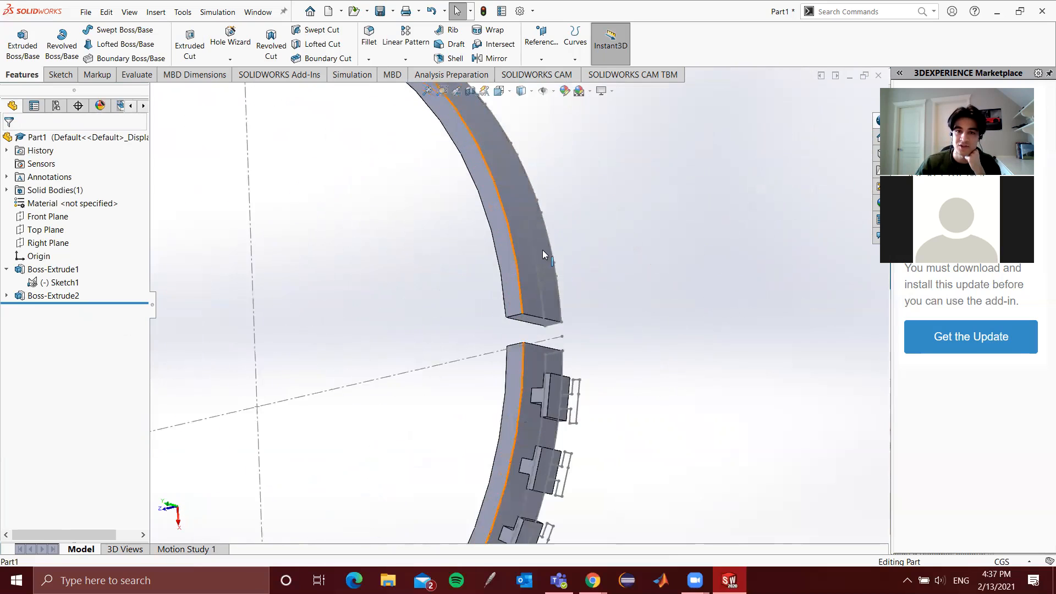
scroll(547, 273, down, 2)
scroll(589, 379, up, 5)
scroll(578, 385, down, 6)
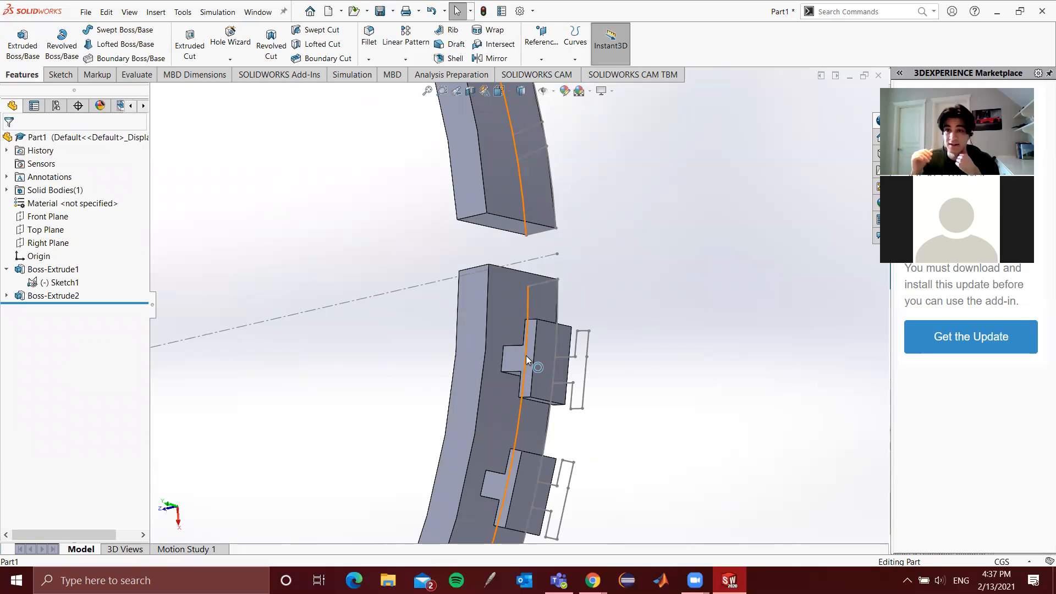
scroll(525, 355, up, 10)
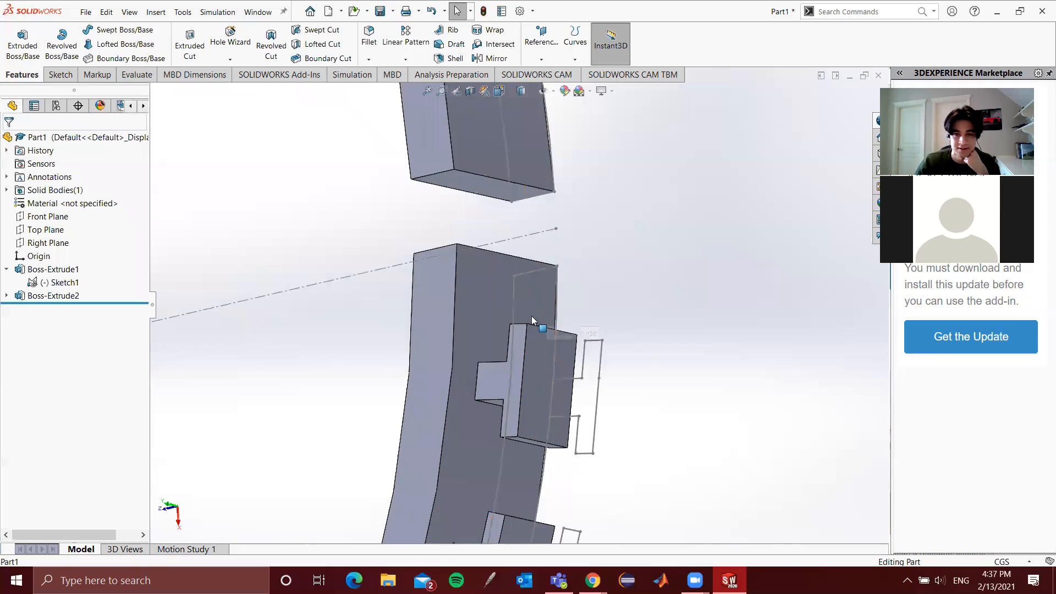
middle_drag(403, 332, 478, 209)
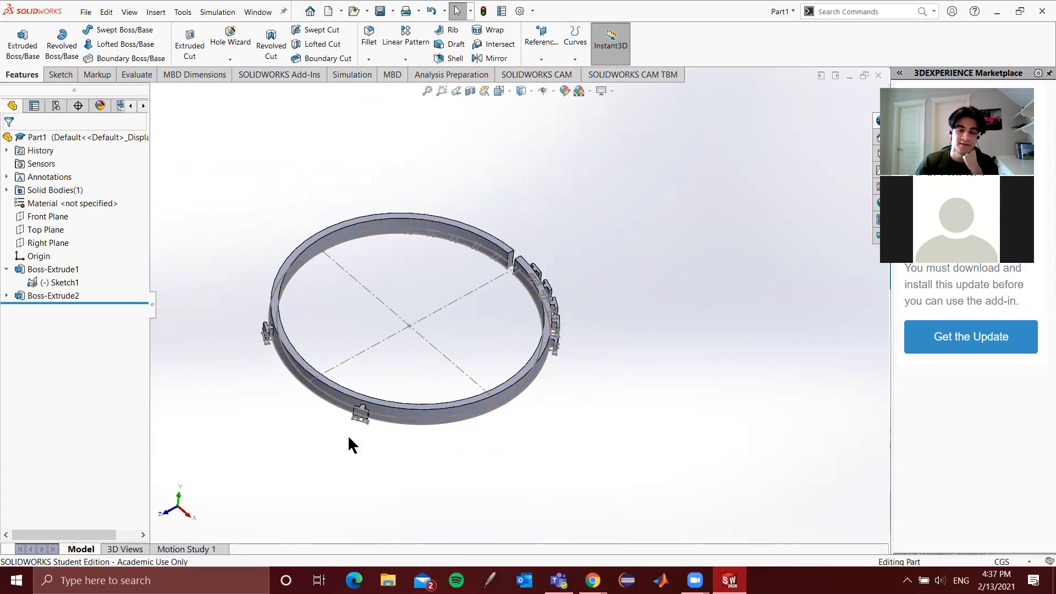
scroll(421, 223, down, 3)
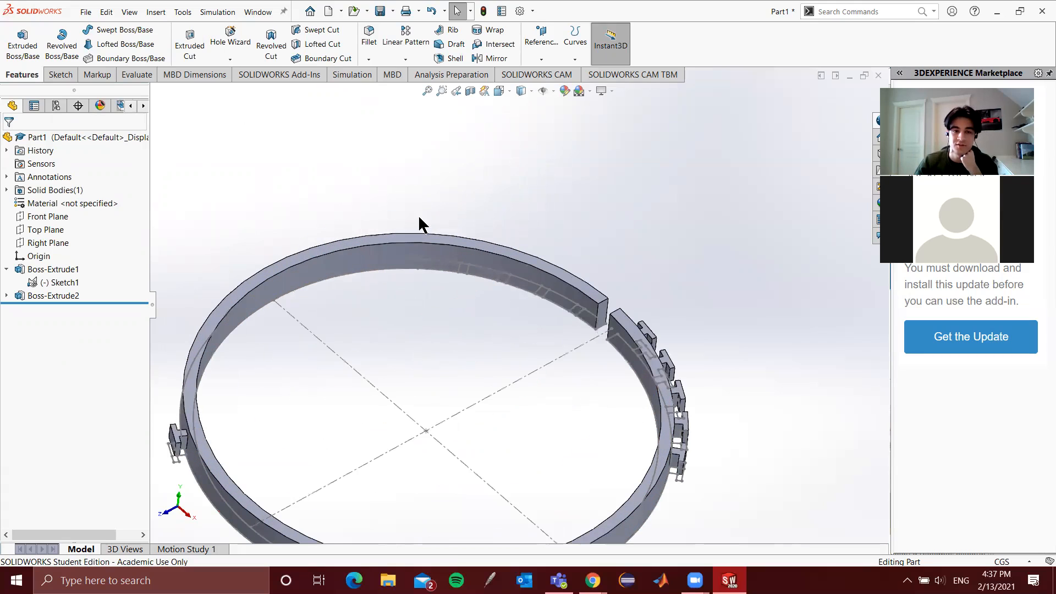
scroll(502, 300, down, 2)
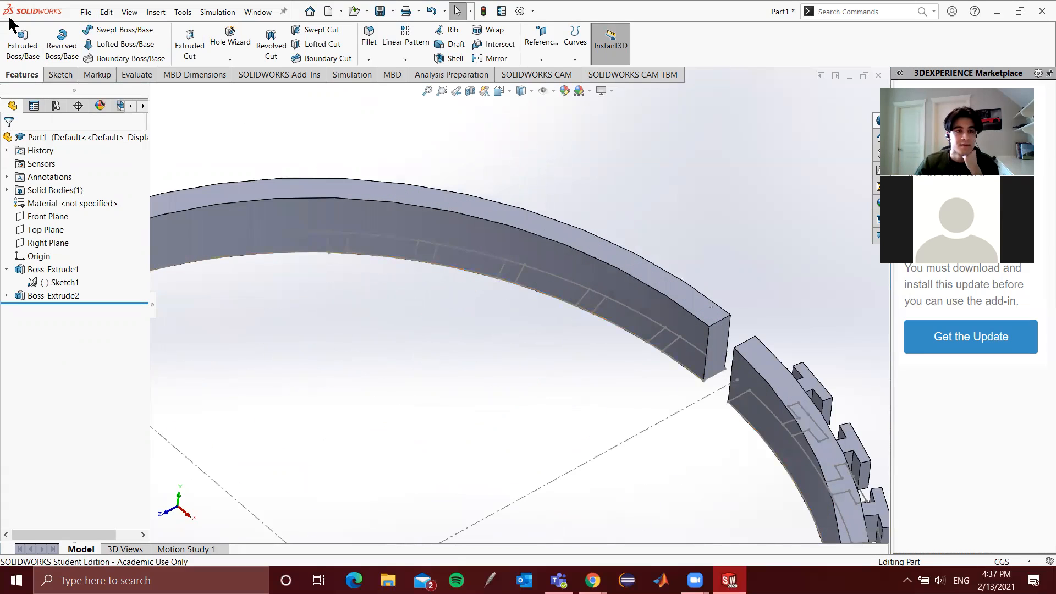
click(199, 36)
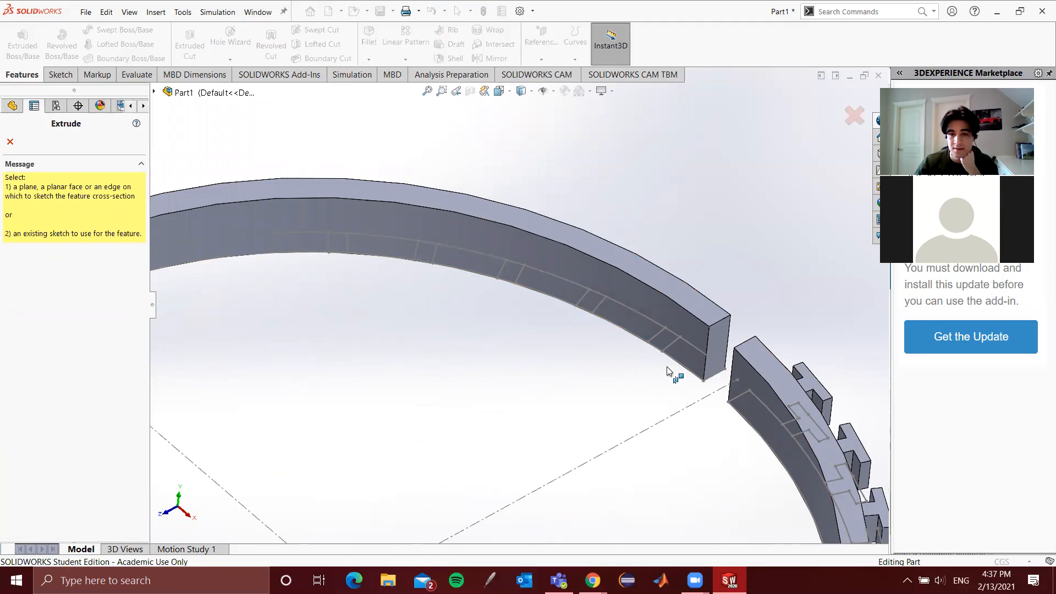
click(674, 348)
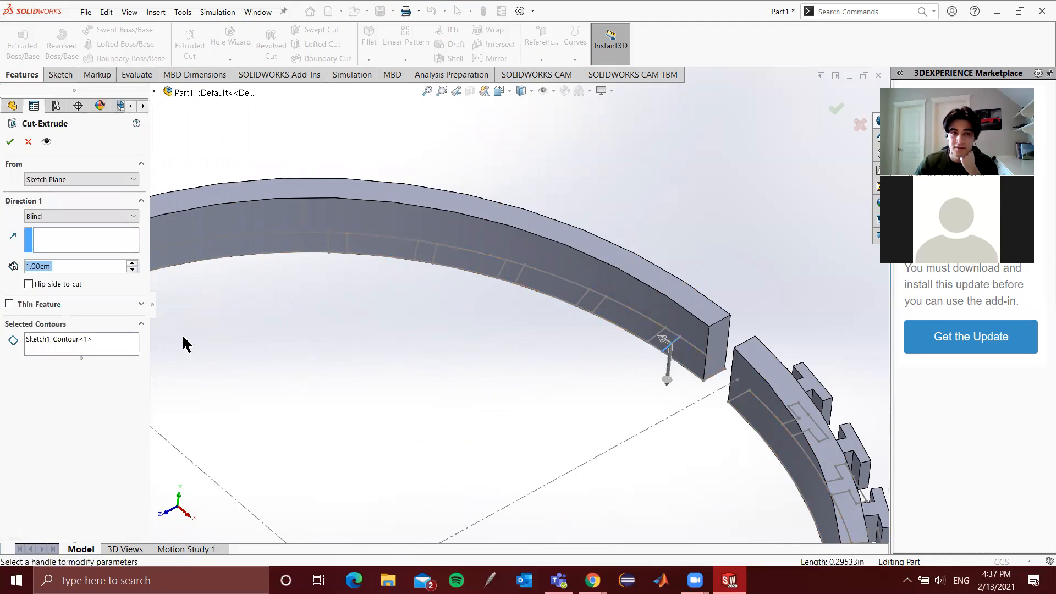
right_click(36, 339)
click(99, 360)
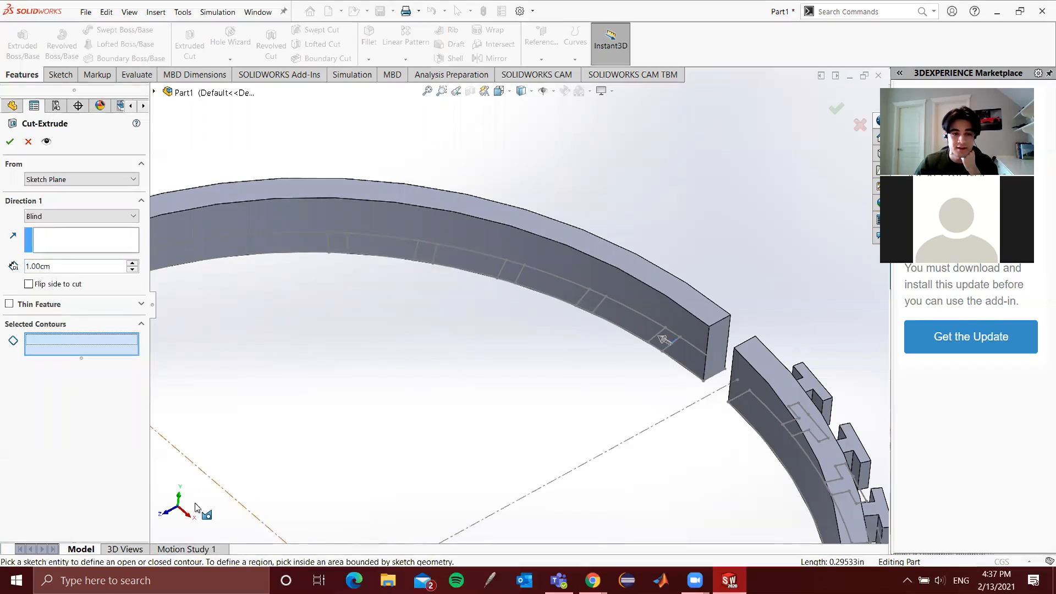
key(ctrl+5)
scroll(616, 385, down, 3)
scroll(689, 385, up, 9)
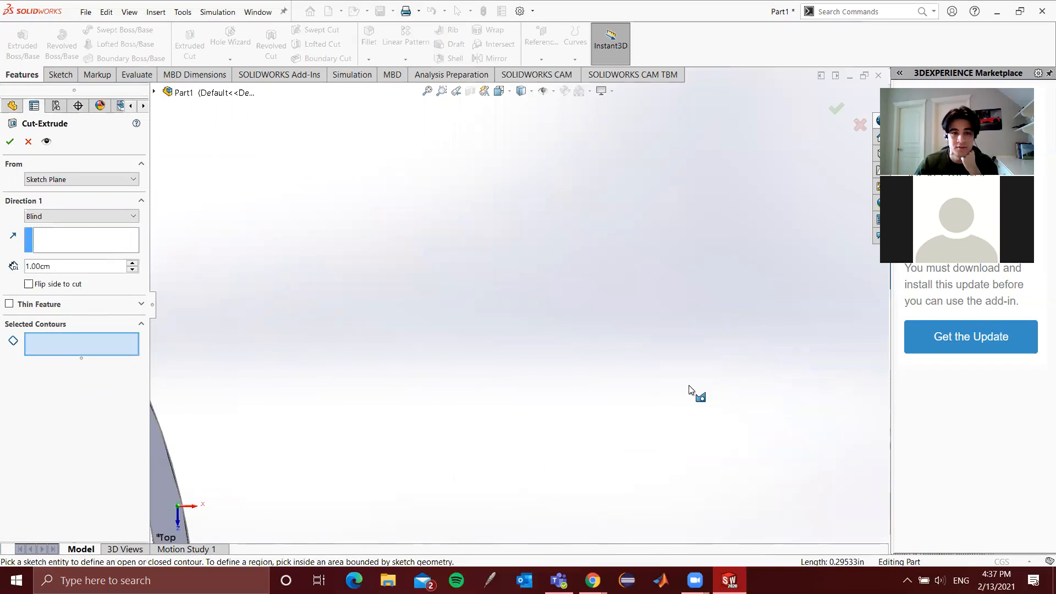
scroll(391, 288, down, 5)
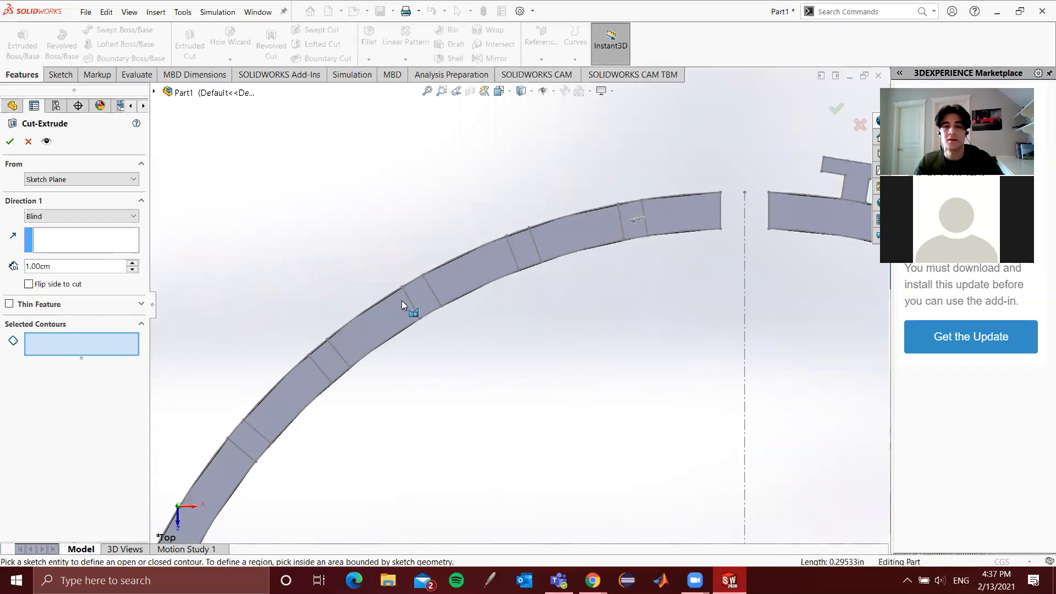
key(Escape)
Hide the headband's solid body so only the sketch shows
click(454, 278)
right_click(455, 278)
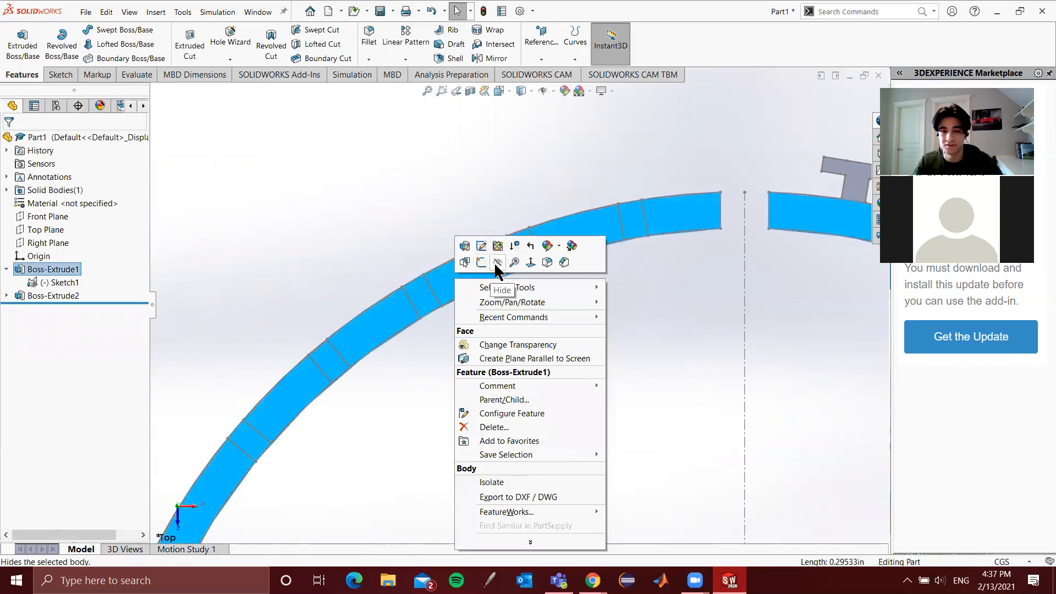
click(497, 267)
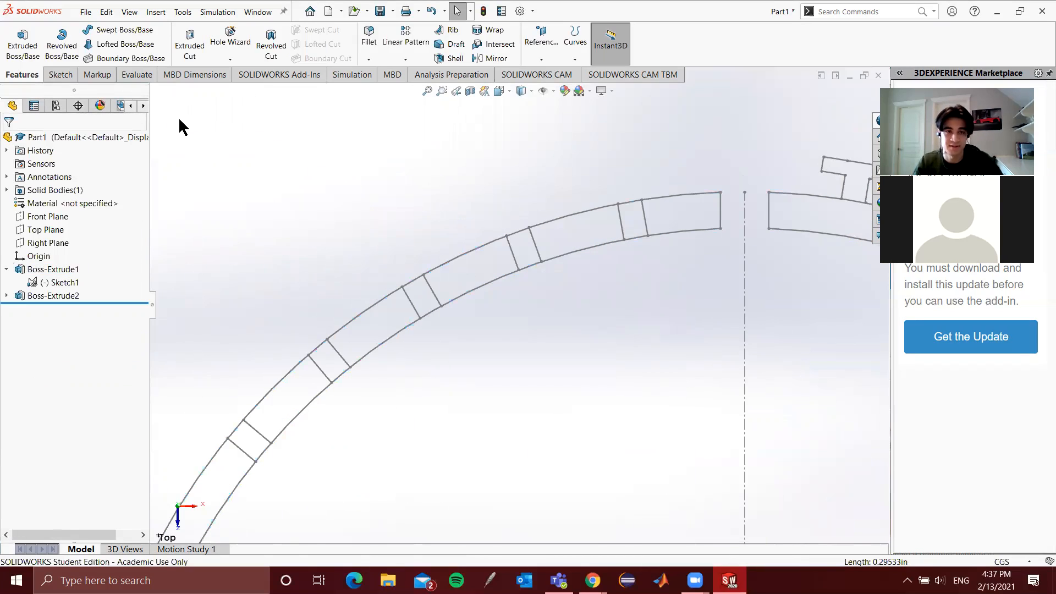
Start an Extruded Cut from the ring sketch and replace the open contour with the five closed slot regions beside the gap
click(194, 52)
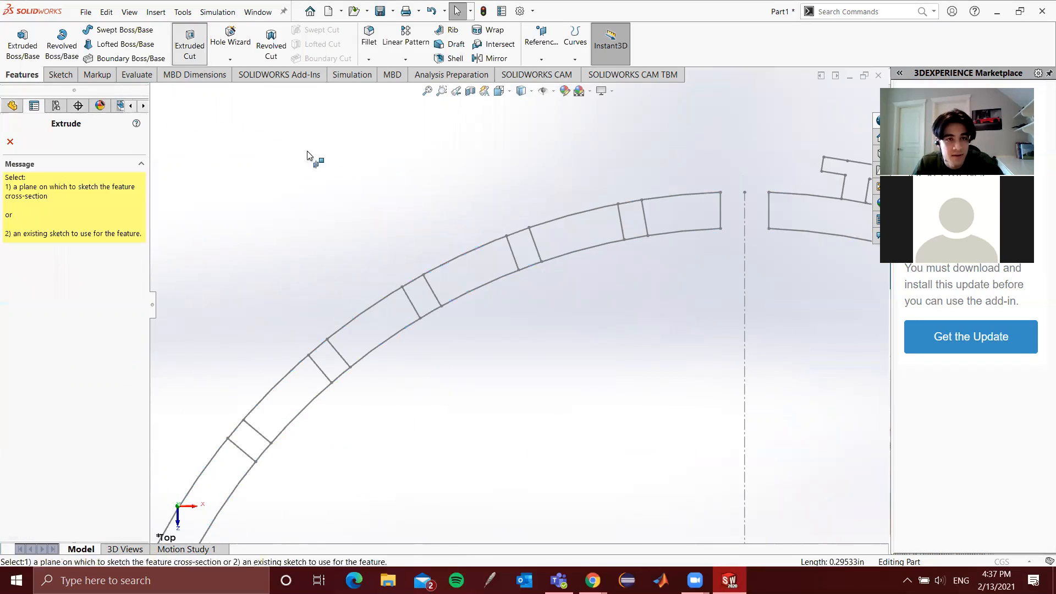
click(430, 291)
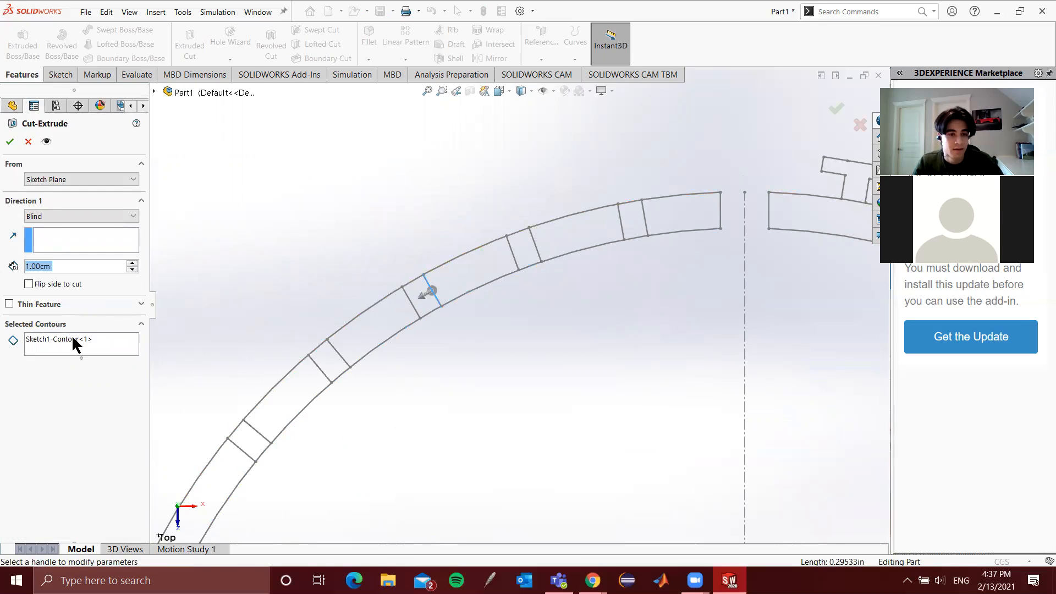
right_click(76, 344)
click(82, 358)
click(242, 435)
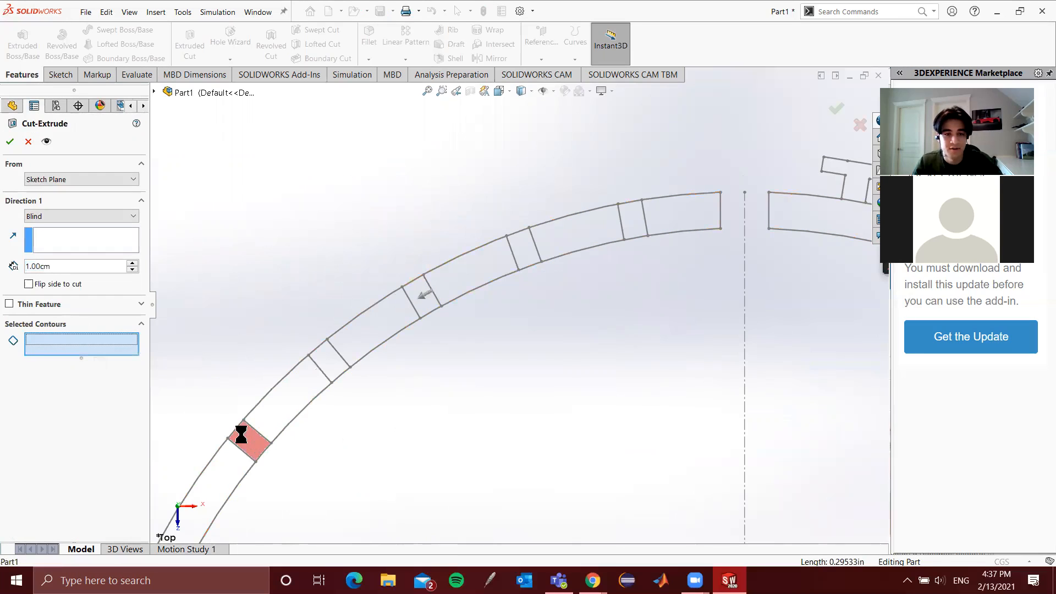
click(336, 360)
click(424, 296)
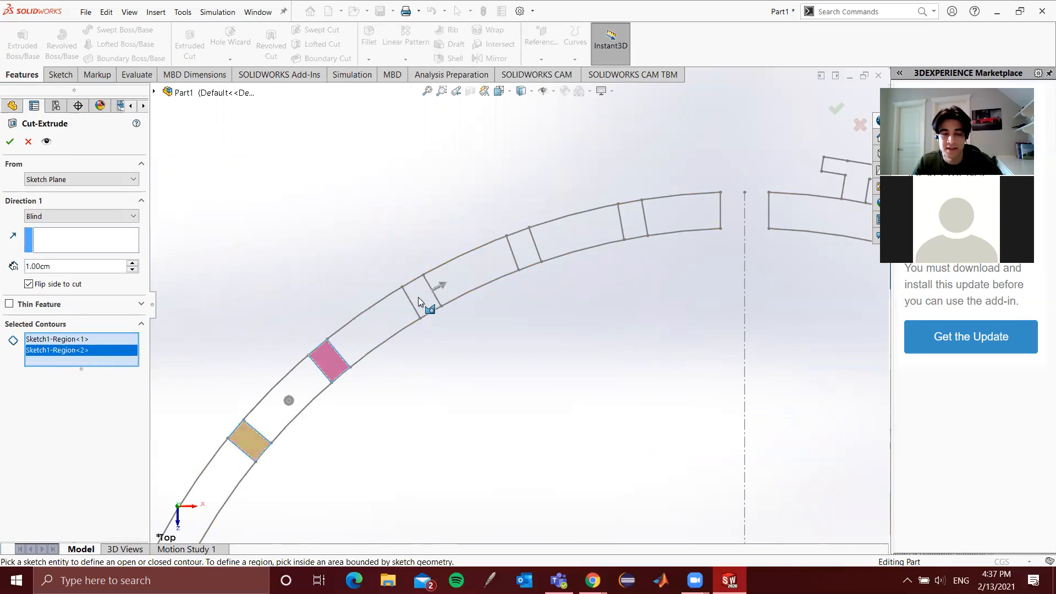
click(419, 300)
click(525, 248)
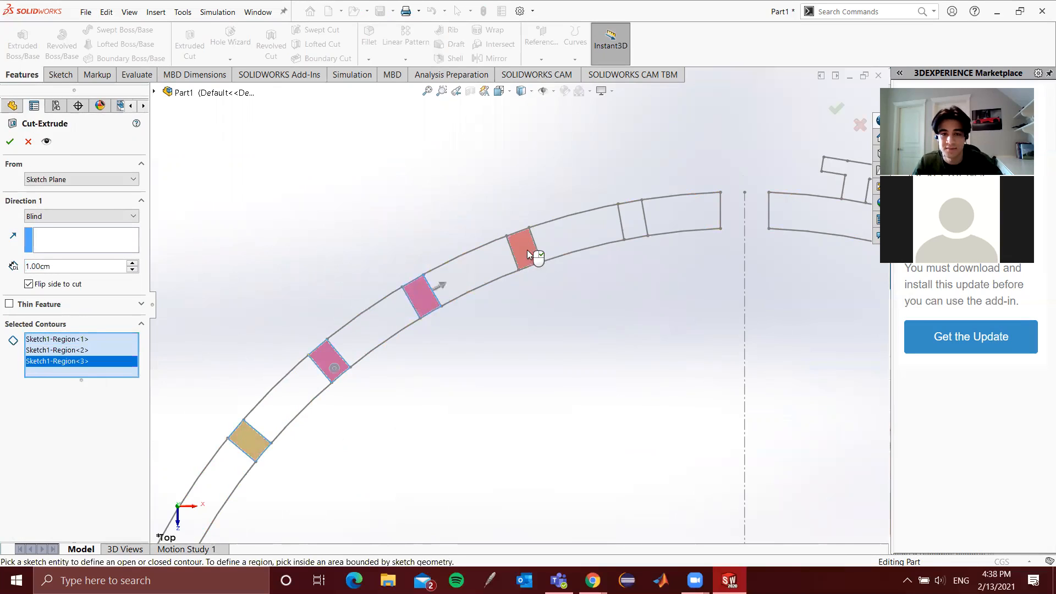
click(632, 223)
Try to cut the five slot regions to a blind depth of 1.00 cm, starting from the sketch plane
key(z)
scroll(385, 379, up, 3)
scroll(449, 401, down, 2)
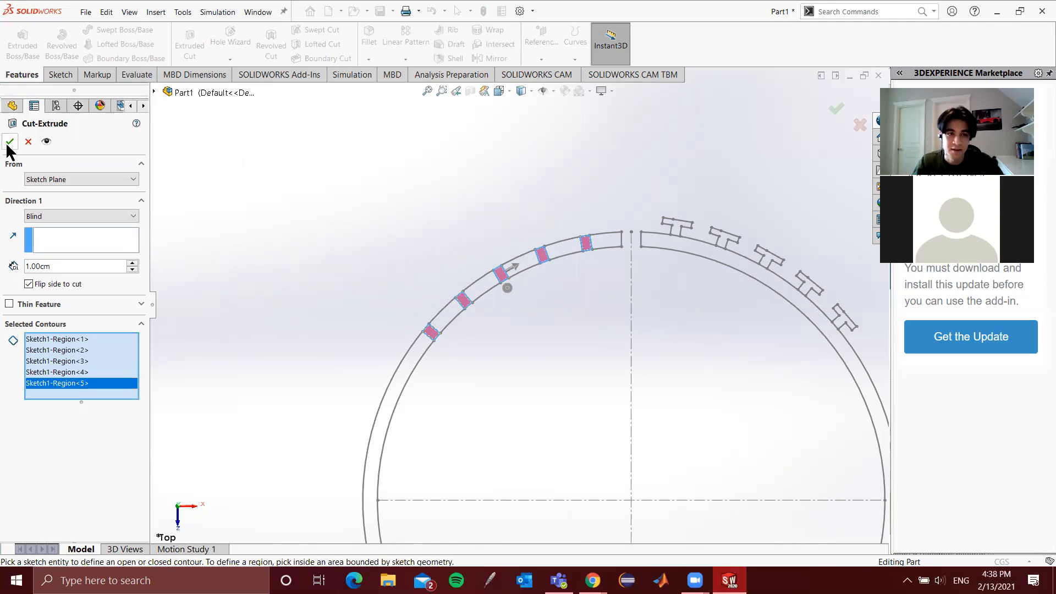
middle_drag(504, 286, 565, 353)
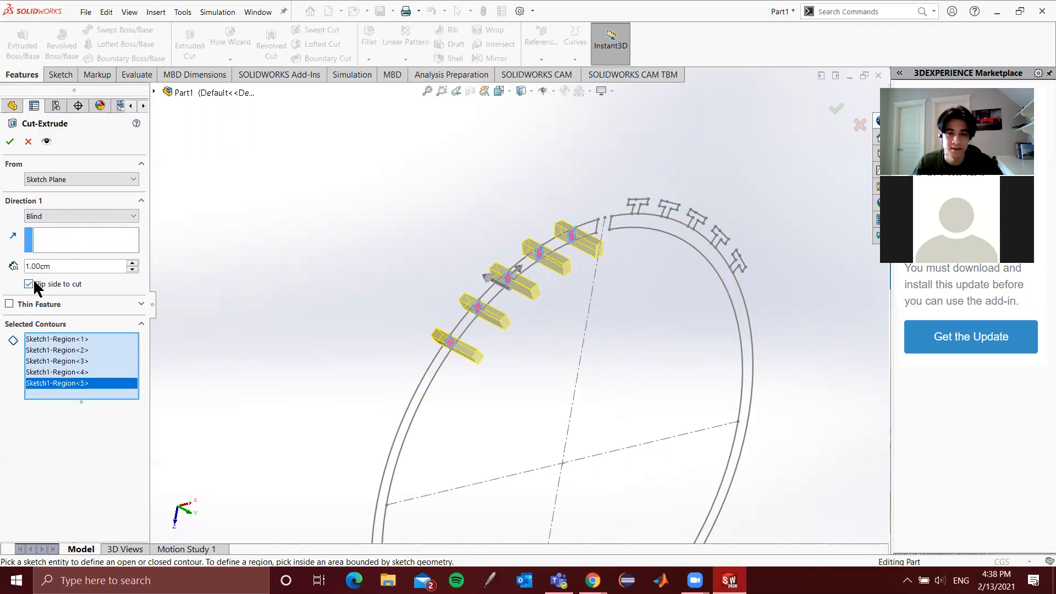
click(49, 179)
click(47, 186)
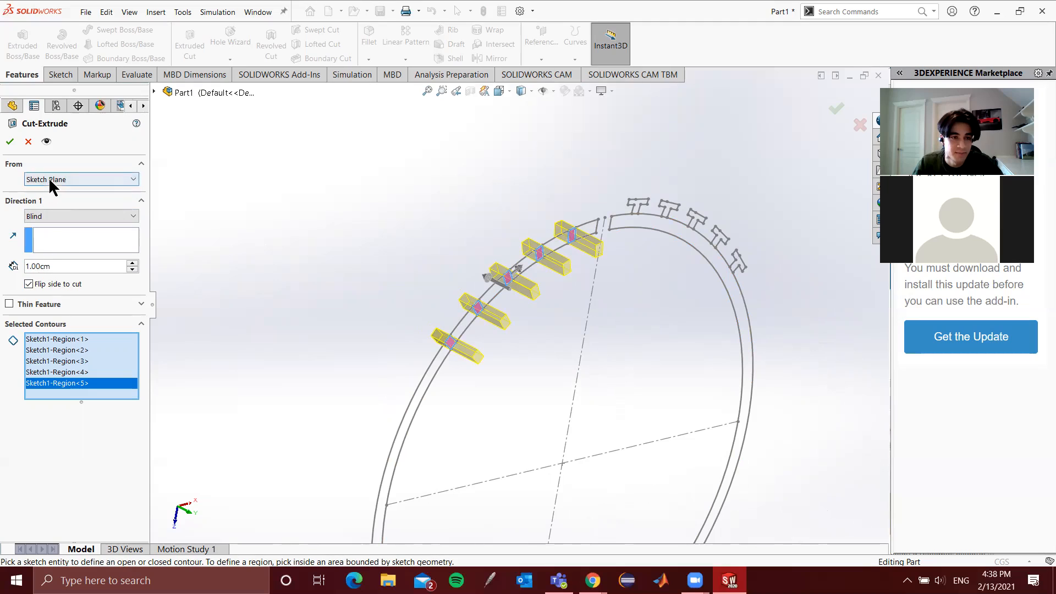
key(Return)
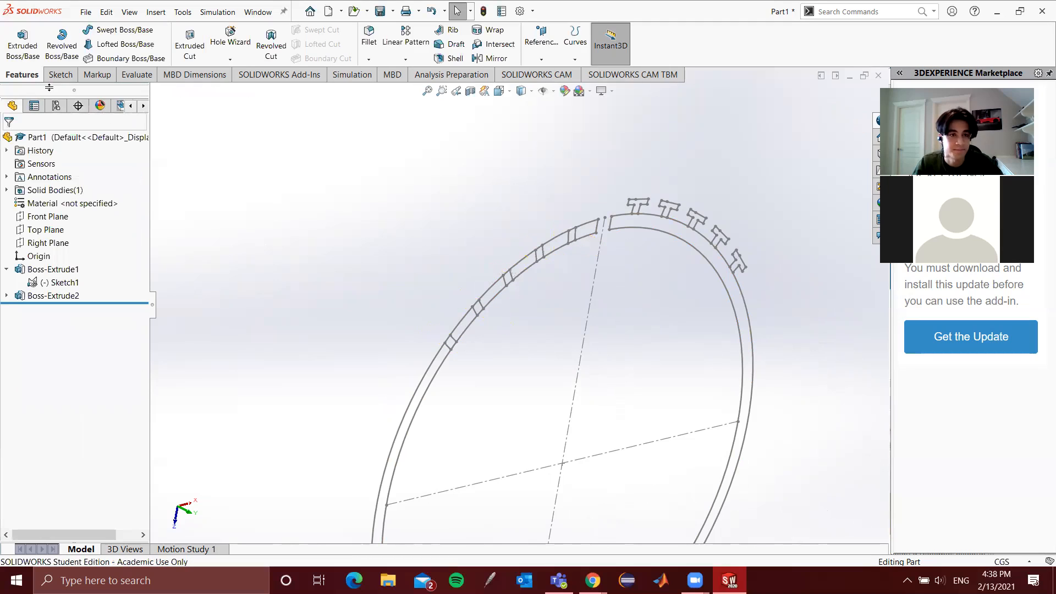
scroll(512, 342, down, 1)
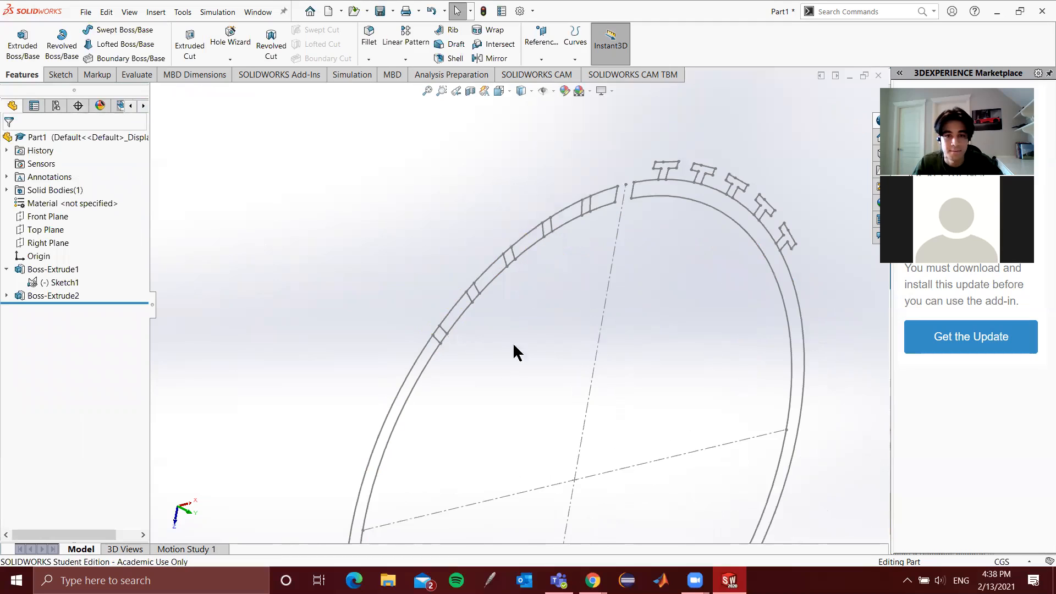
click(181, 57)
key(Escape)
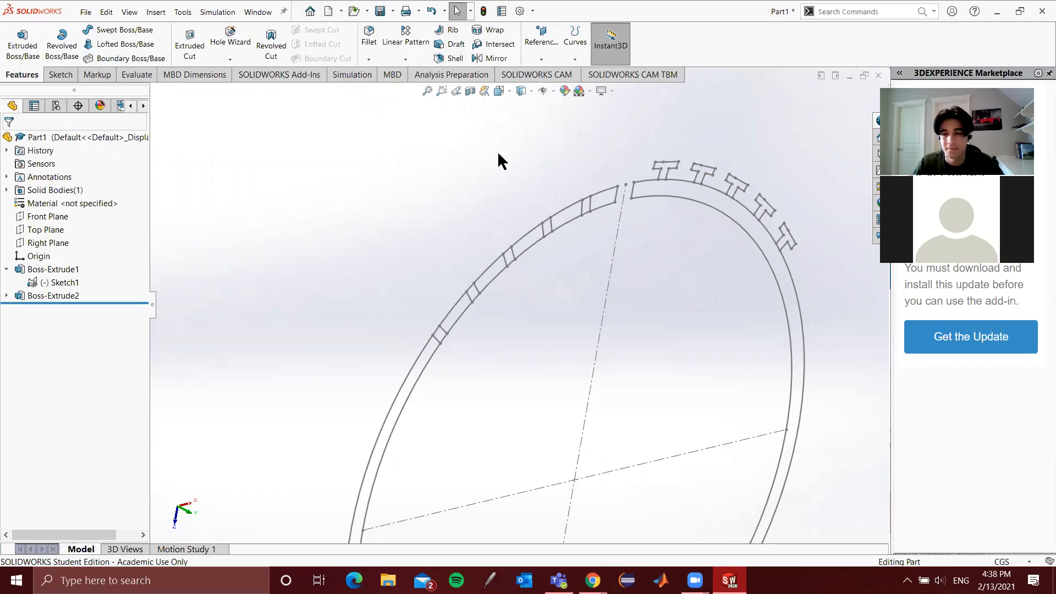
scroll(338, 432, up, 5)
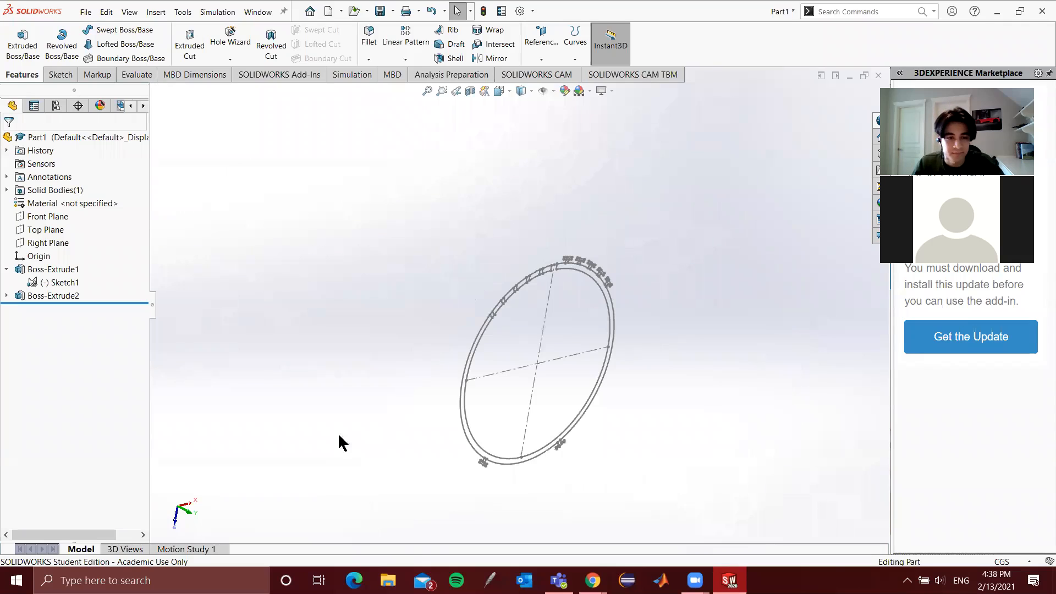
Show the headband's hidden solid body again
middle_drag(347, 389, 281, 324)
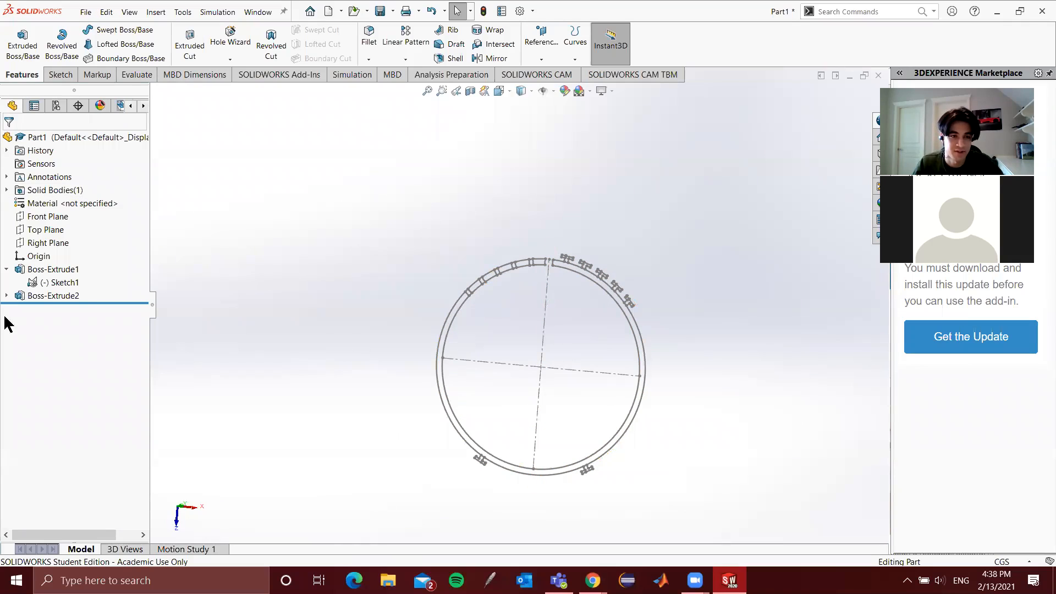
right_click(45, 270)
click(54, 253)
middle_drag(454, 356, 531, 335)
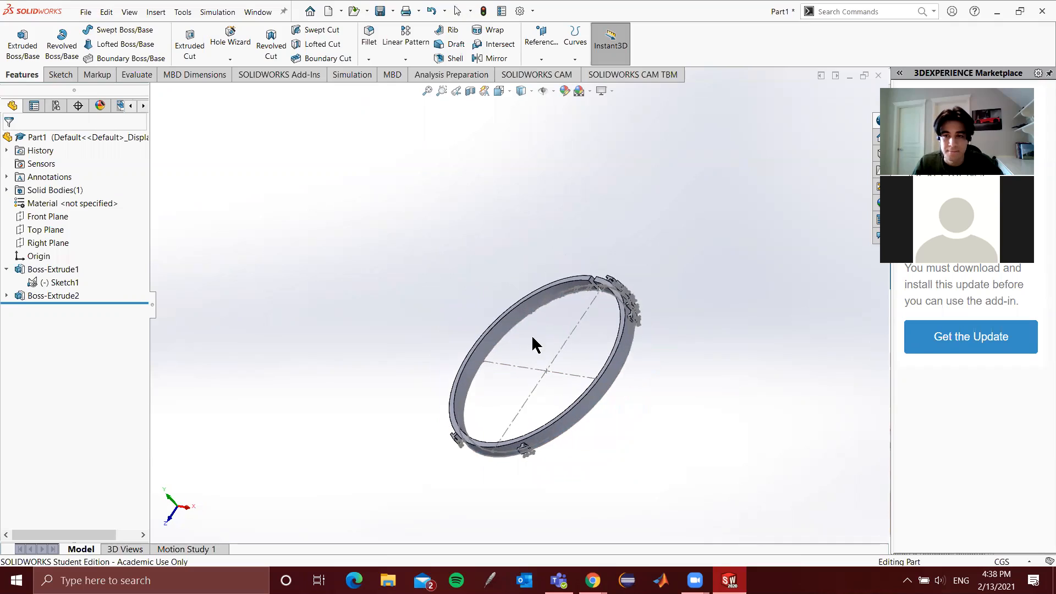
Start a reference plane offset from the ring's flat face on the side of the original sketch
click(542, 52)
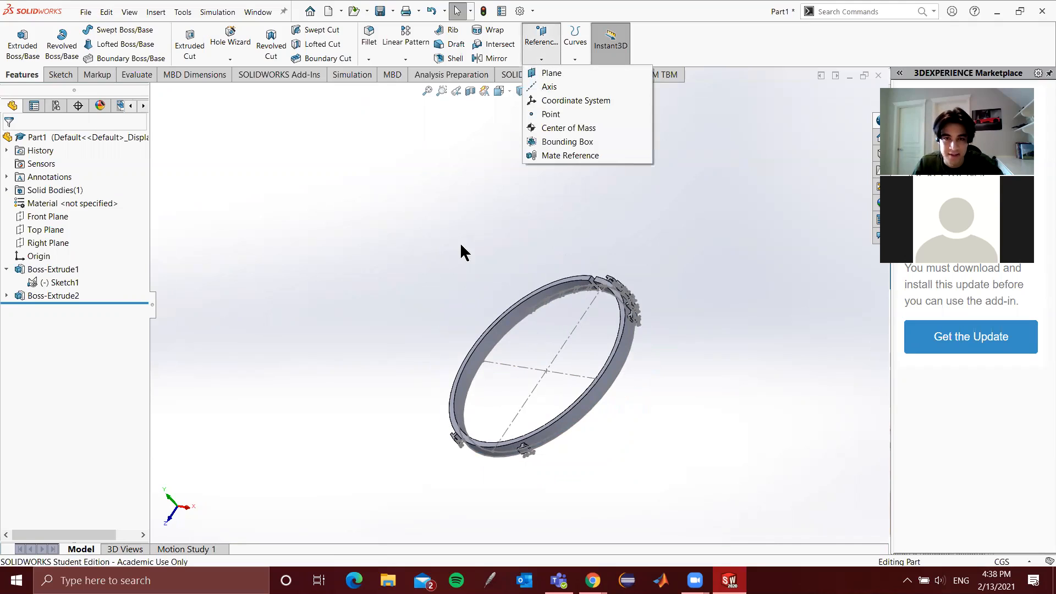
click(537, 73)
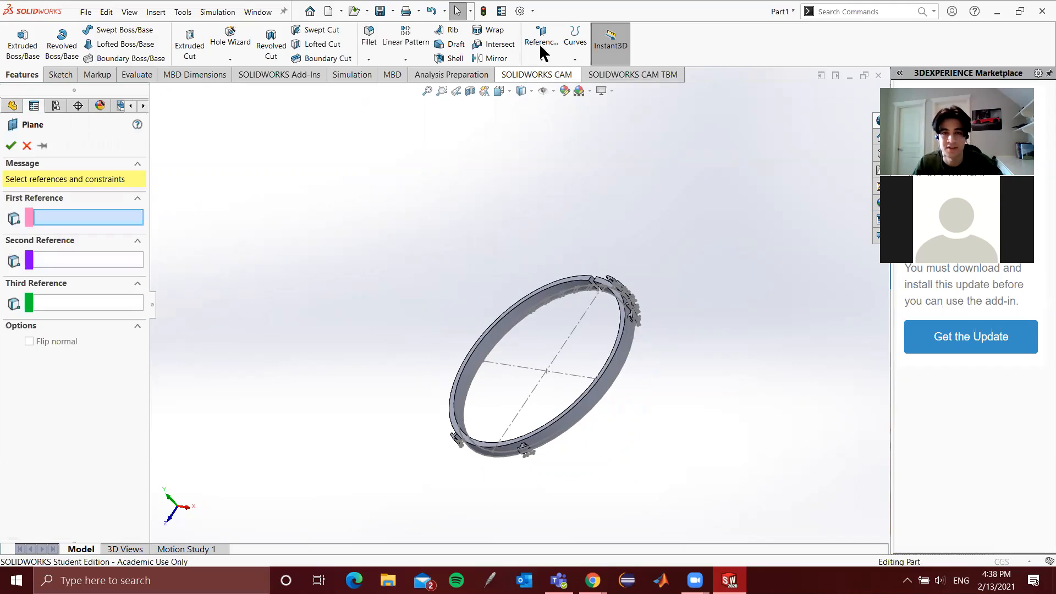
middle_drag(671, 346, 531, 350)
scroll(533, 351, up, 4)
scroll(517, 312, down, 12)
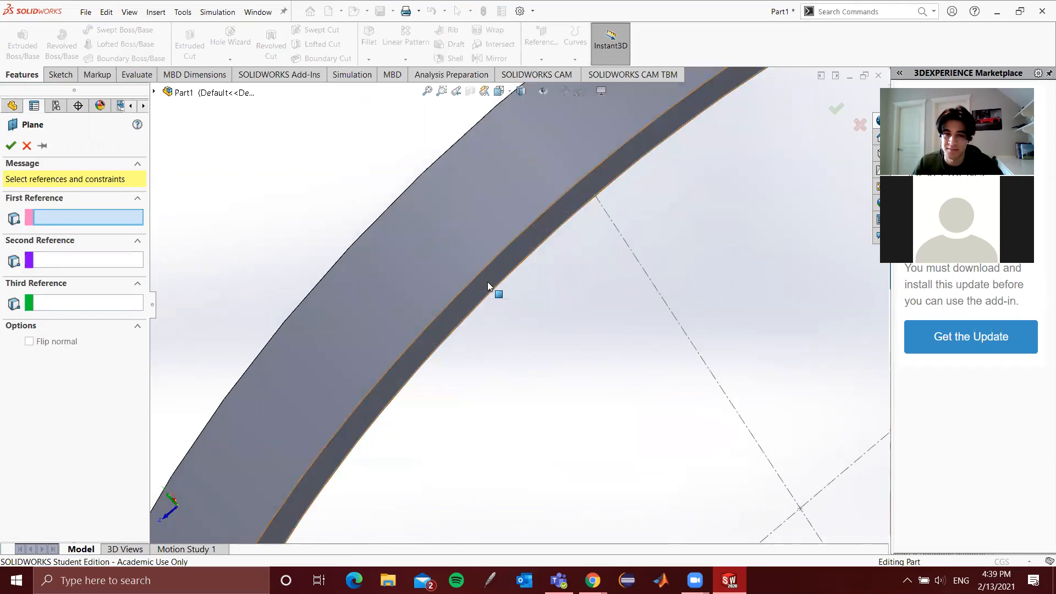
click(423, 351)
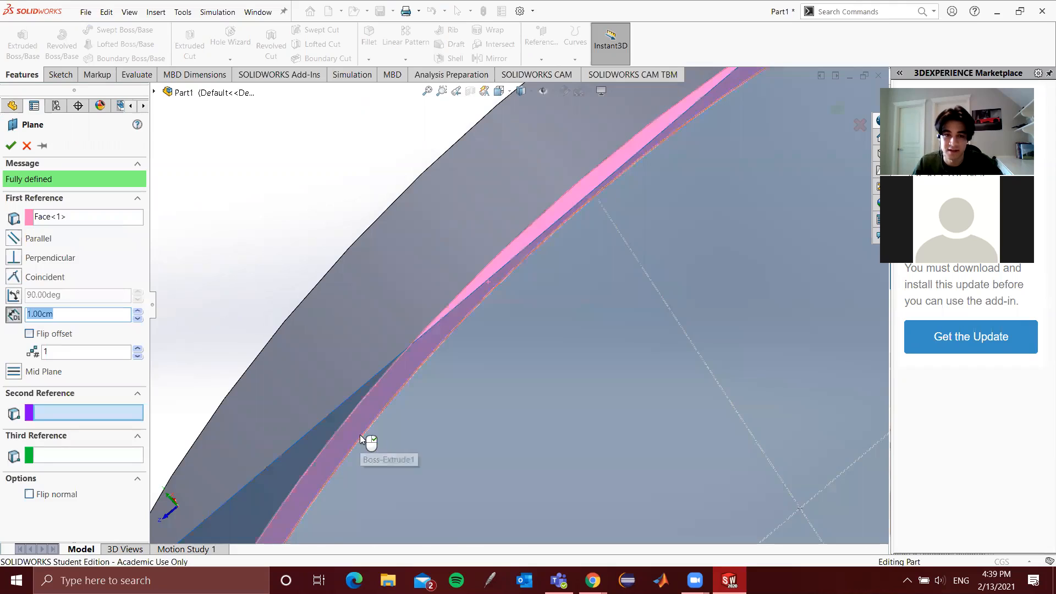
scroll(429, 440, up, 8)
middle_drag(424, 424, 442, 454)
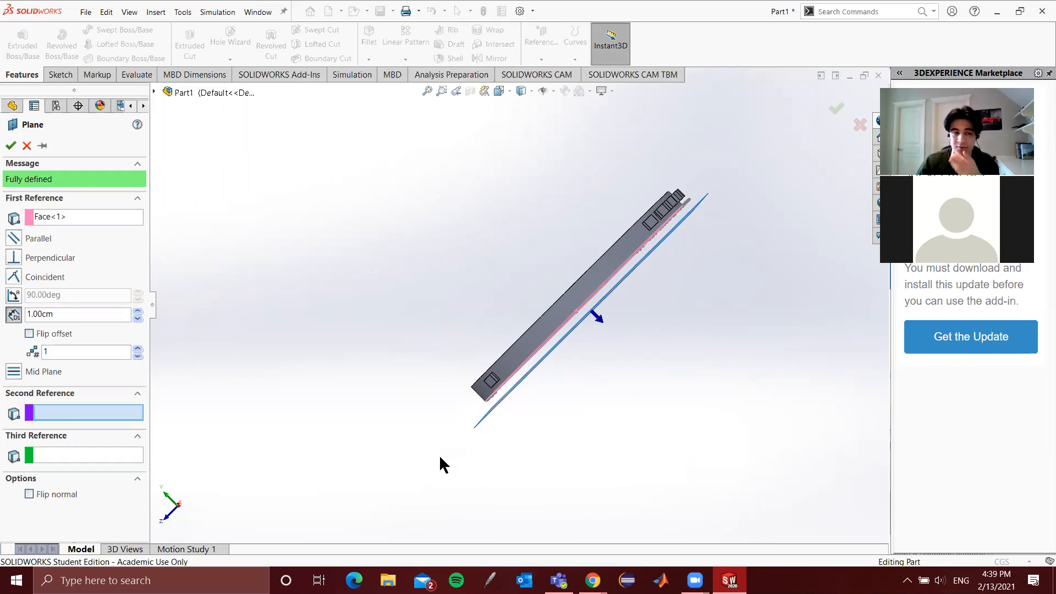
Set the plane's offset to 0.50 cm, flip it into the band, and create the plane
double_click(61, 314)
text(0.5)
key(Return)
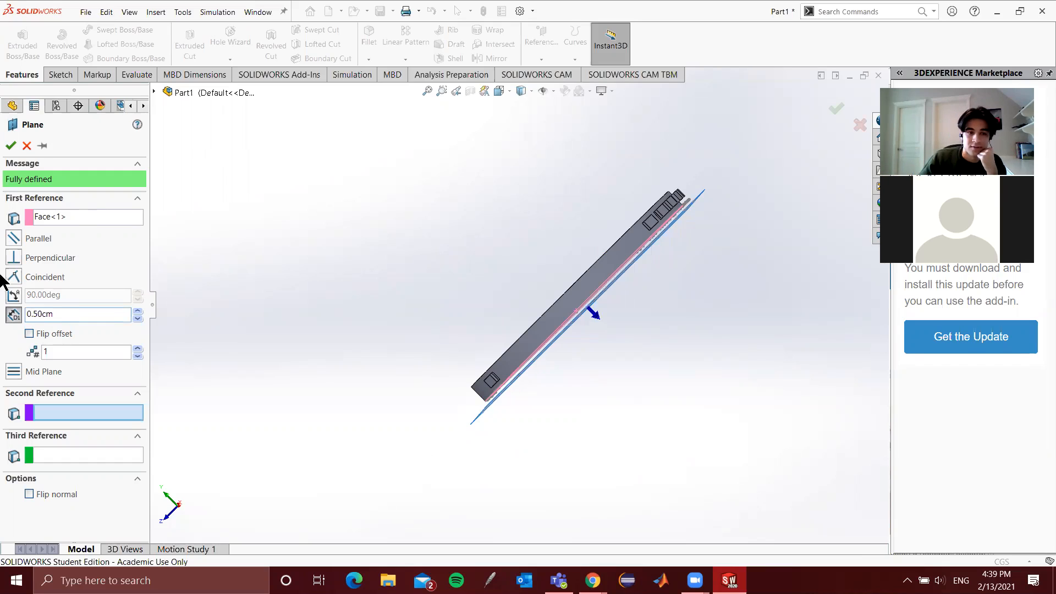
click(29, 333)
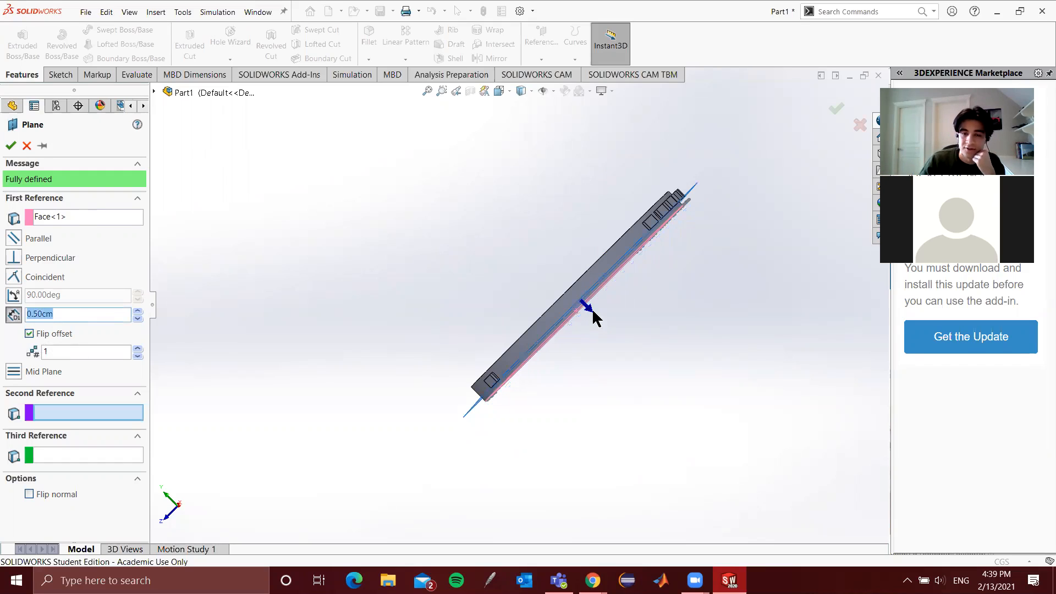
scroll(591, 308, down, 5)
scroll(668, 174, up, 4)
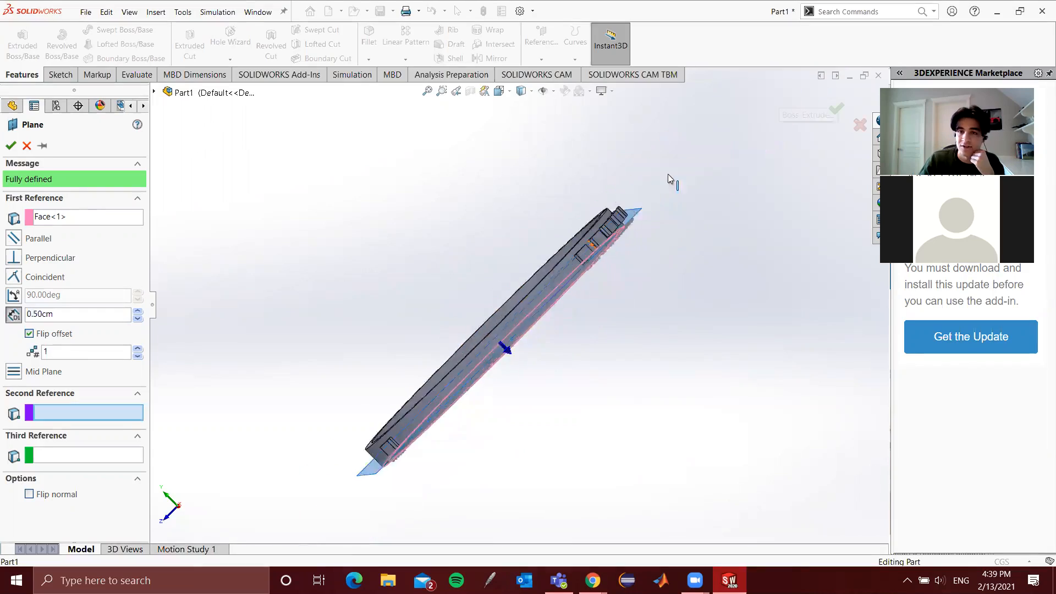
scroll(353, 453, down, 8)
mouse_move(347, 452)
middle_down()
mouse_move(378, 443)
mouse_move(365, 443)
middle_up()
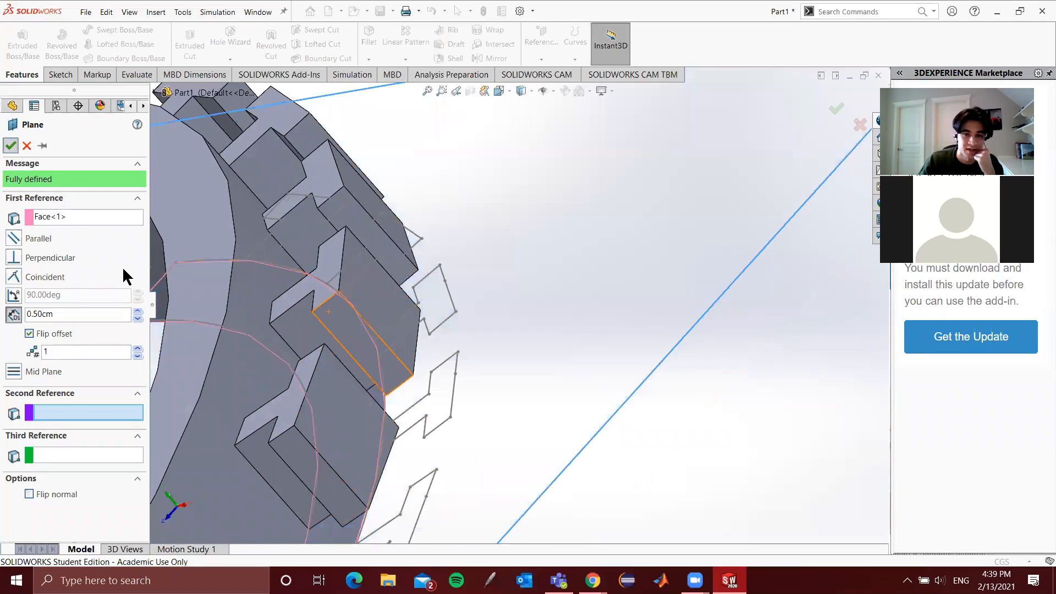
key(Return)
Start a new sketch on the offset plane inside the band and view it from the top
scroll(427, 381, up, 6)
mouse_move(498, 405)
middle_down()
mouse_move(524, 370)
mouse_move(528, 320)
mouse_move(613, 357)
middle_up()
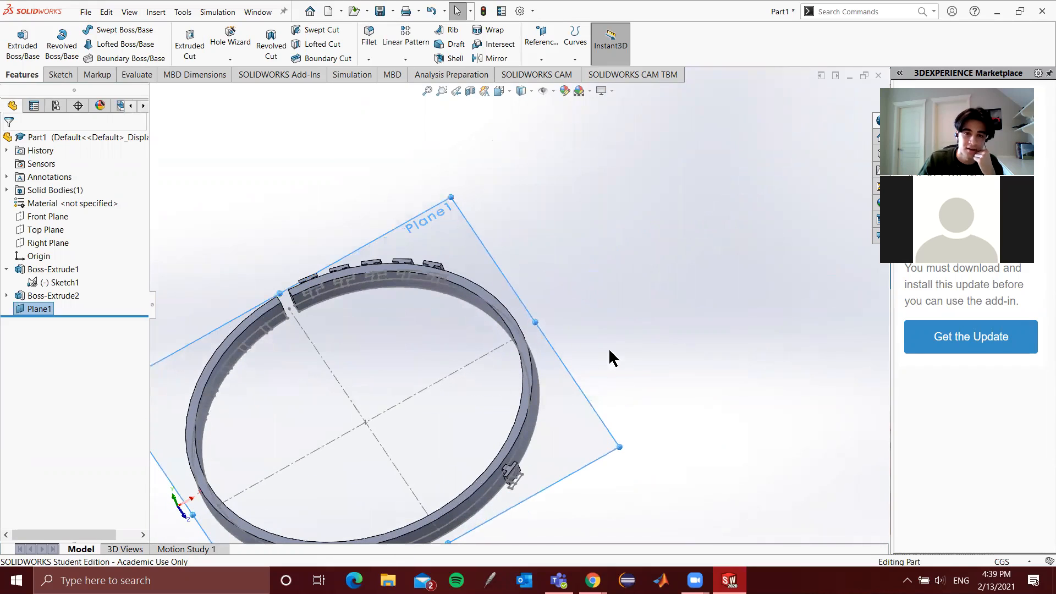
click(61, 75)
click(17, 41)
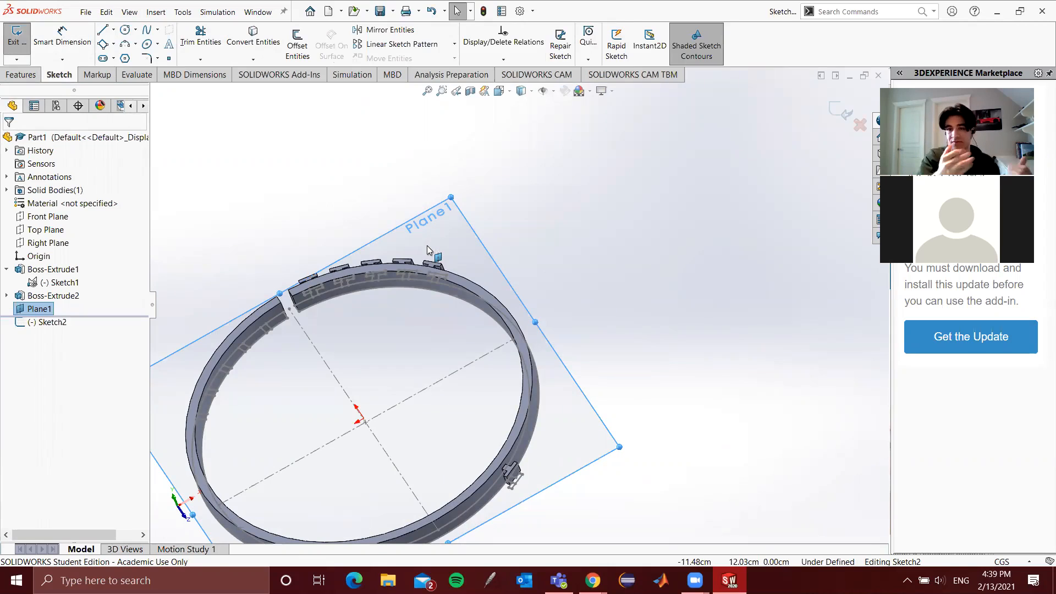
scroll(257, 370, down, 3)
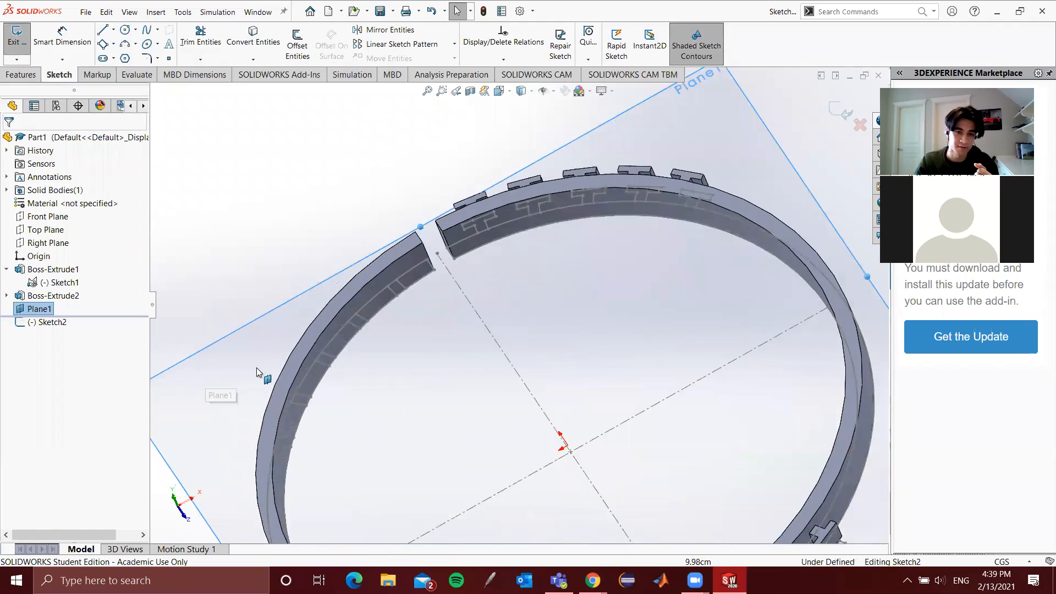
scroll(301, 334, up, 2)
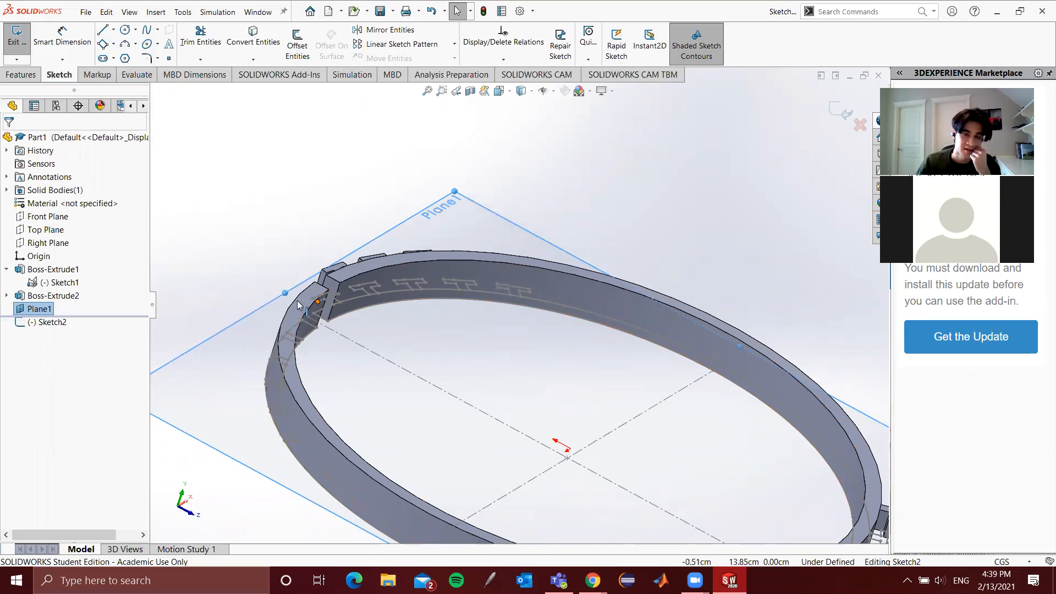
middle_drag(297, 305, 286, 385)
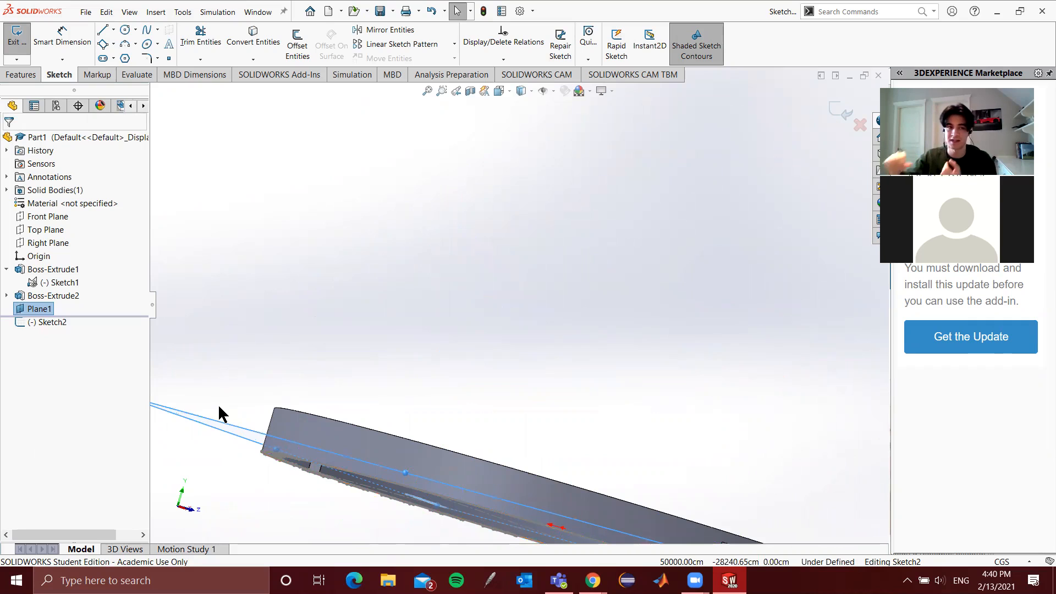
middle_drag(217, 403, 294, 350)
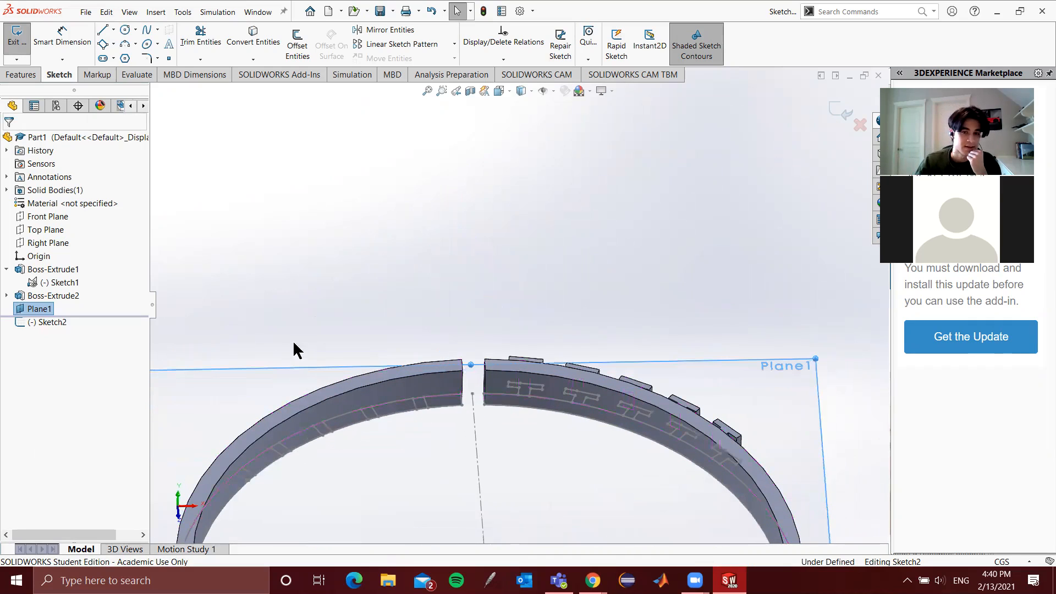
click(177, 493)
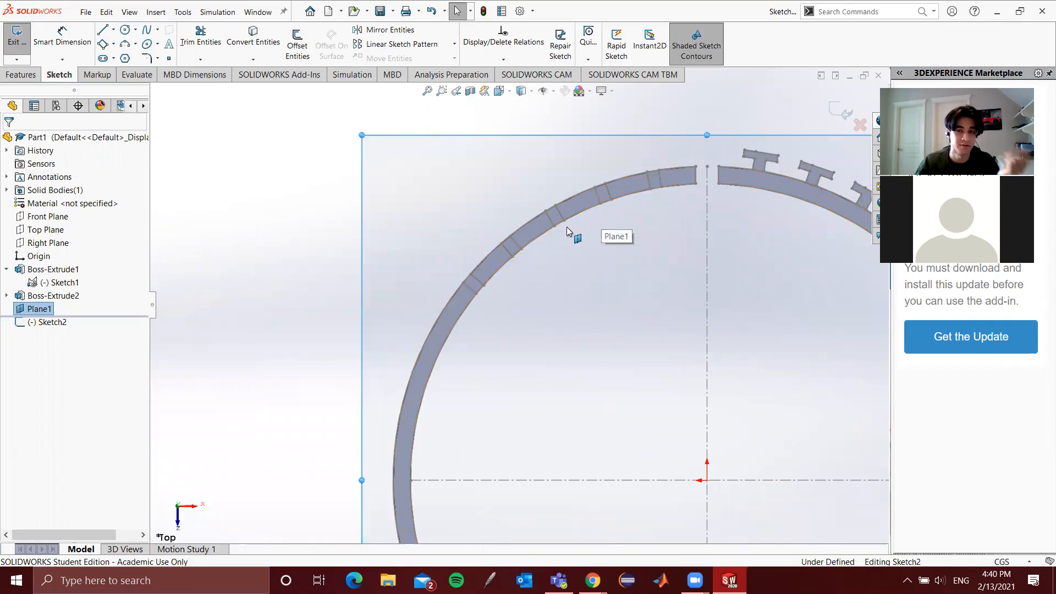
Start Convert Entities with the ring's inner and outer arcs and both side lines of the slot farthest from the gap
click(264, 31)
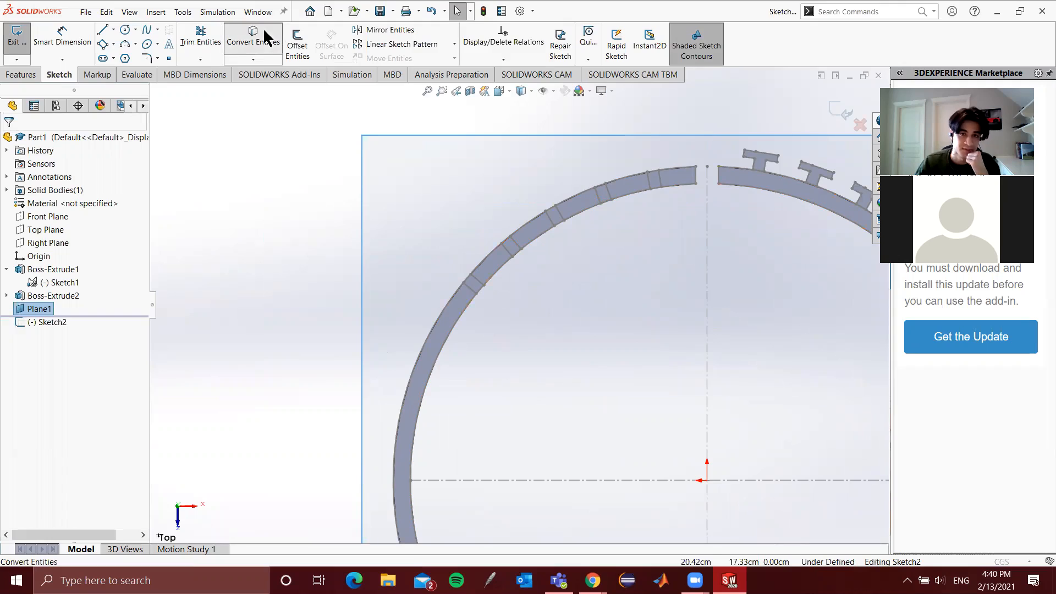
scroll(482, 292, down, 5)
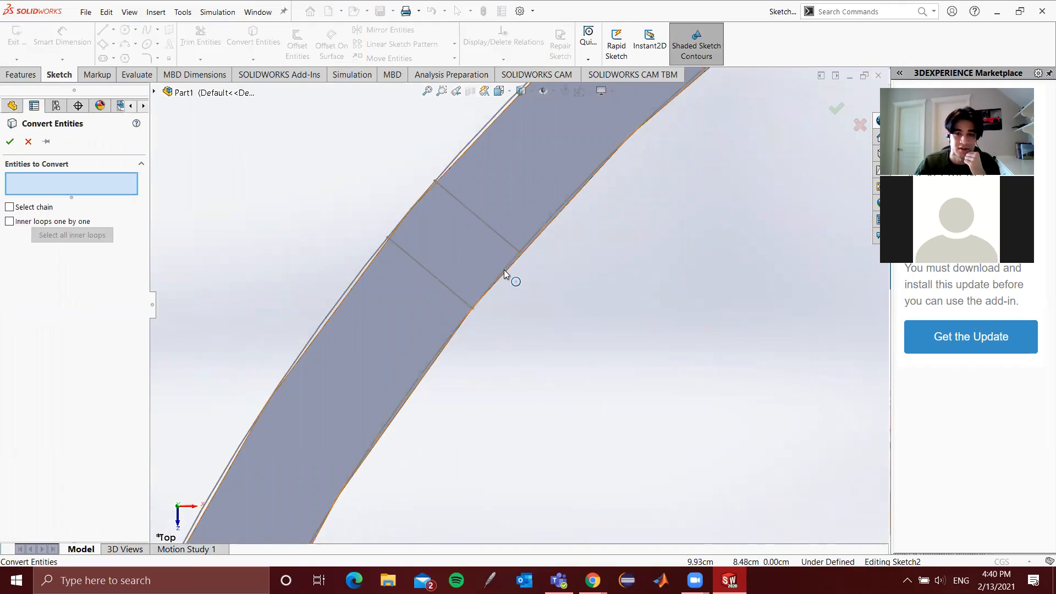
click(504, 275)
click(414, 209)
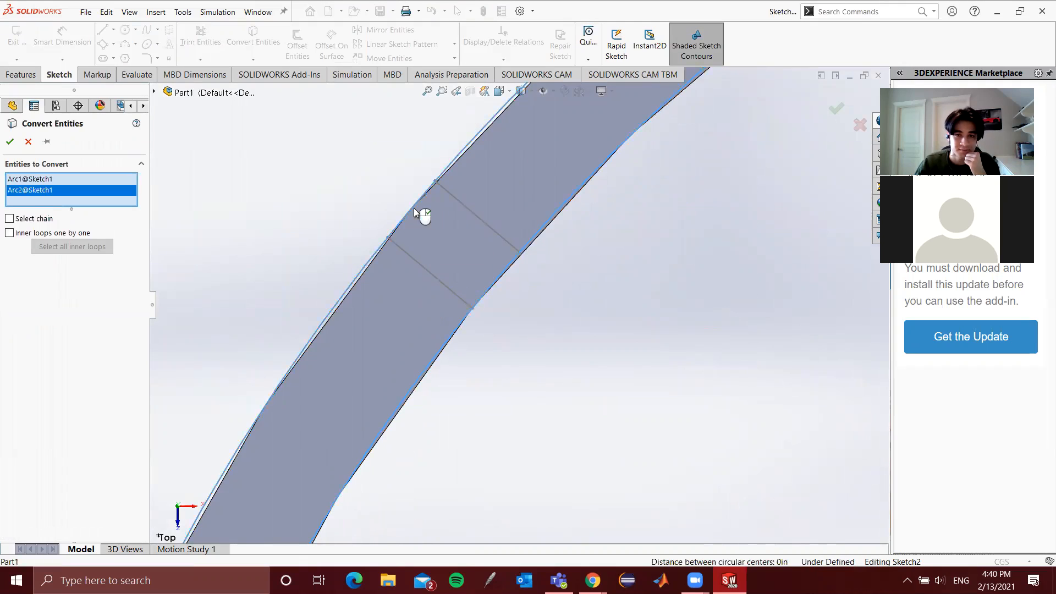
click(476, 216)
click(415, 267)
Add the side lines of the other four slots to the selection and convert everything into the new sketch
scroll(416, 340, up, 3)
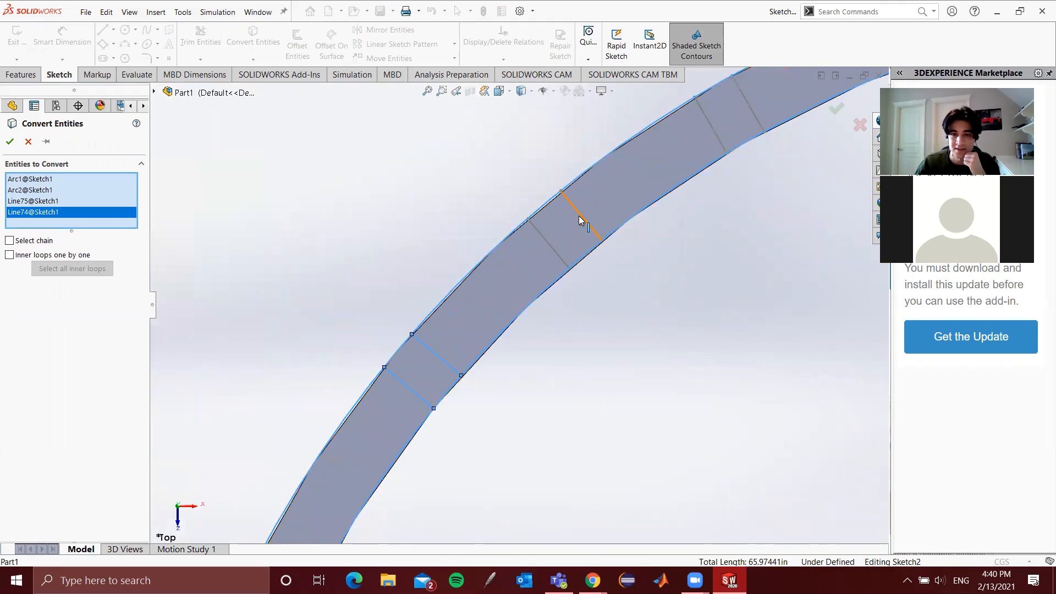
click(580, 215)
click(550, 244)
click(712, 125)
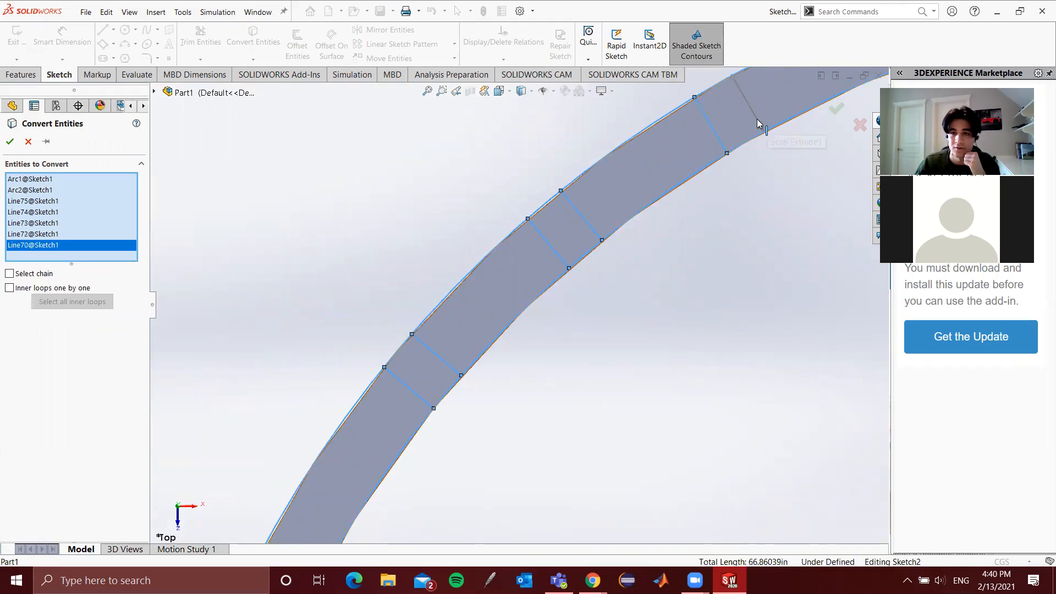
click(760, 124)
scroll(517, 306, up, 5)
scroll(617, 240, down, 5)
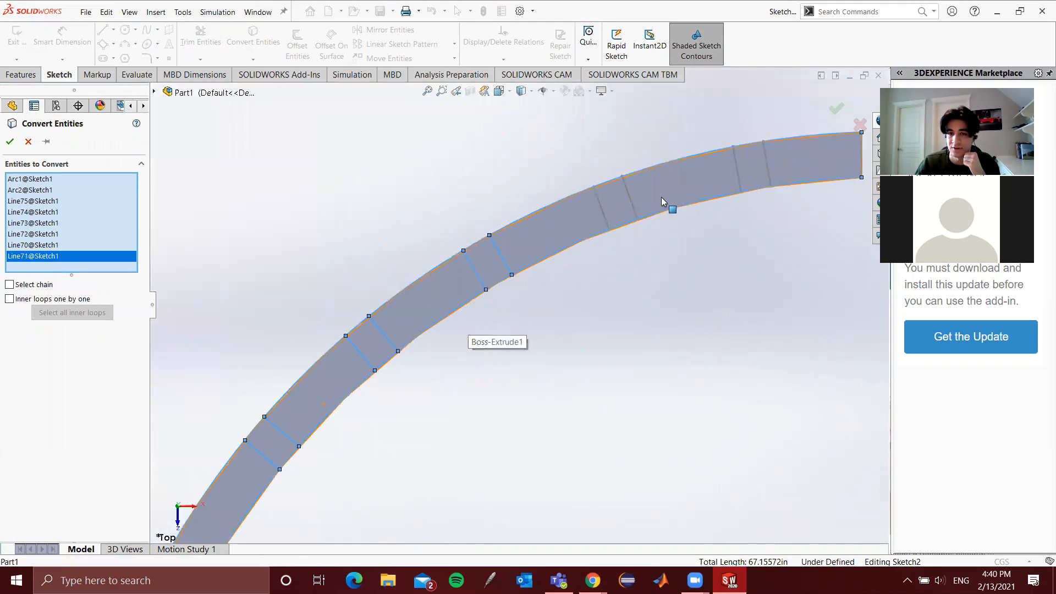
click(579, 217)
click(529, 242)
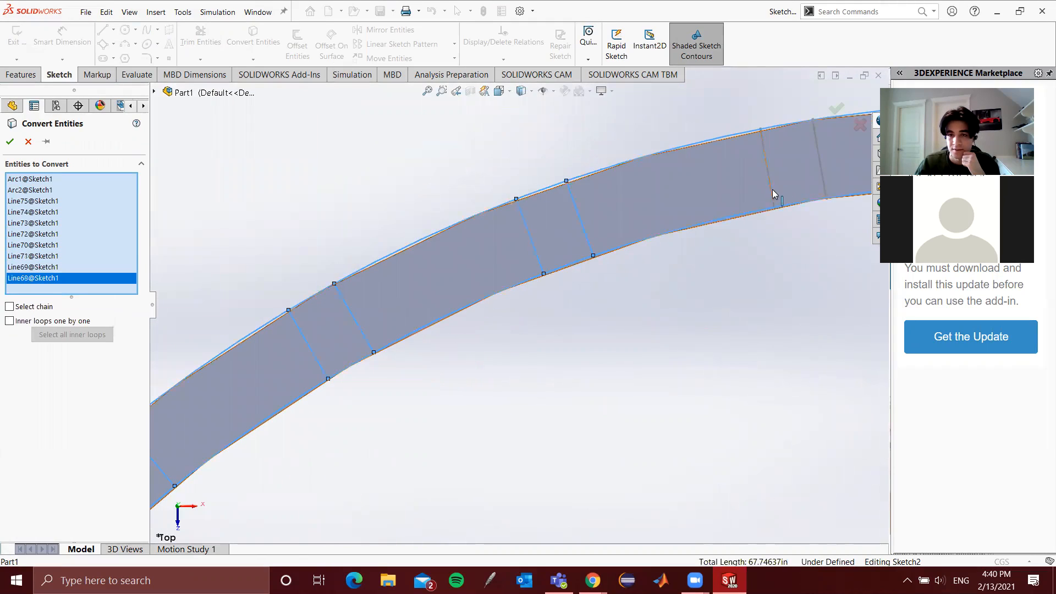
click(771, 189)
click(824, 179)
scroll(640, 296, up, 5)
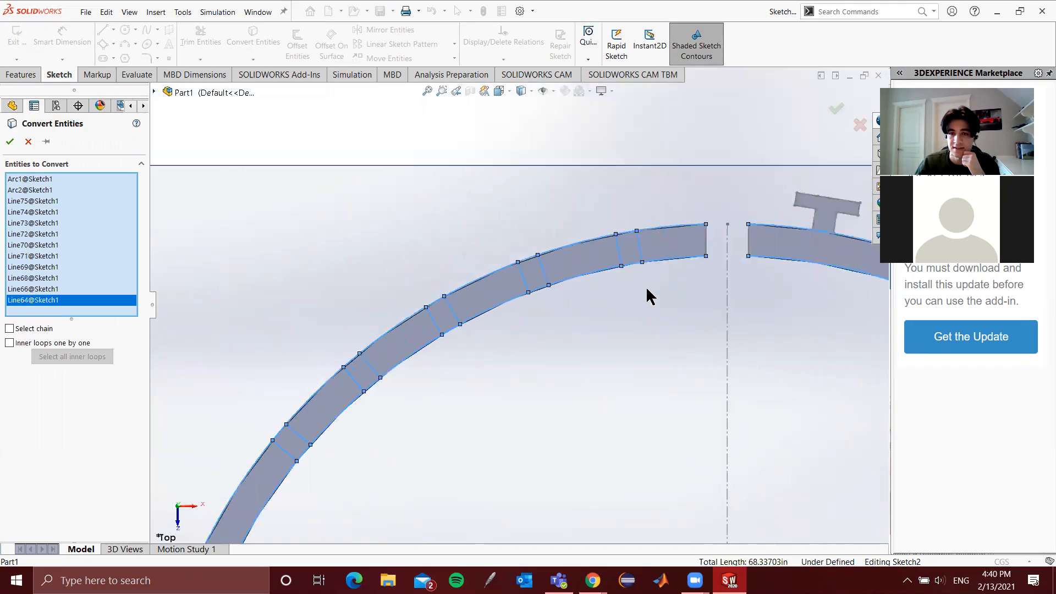
click(836, 114)
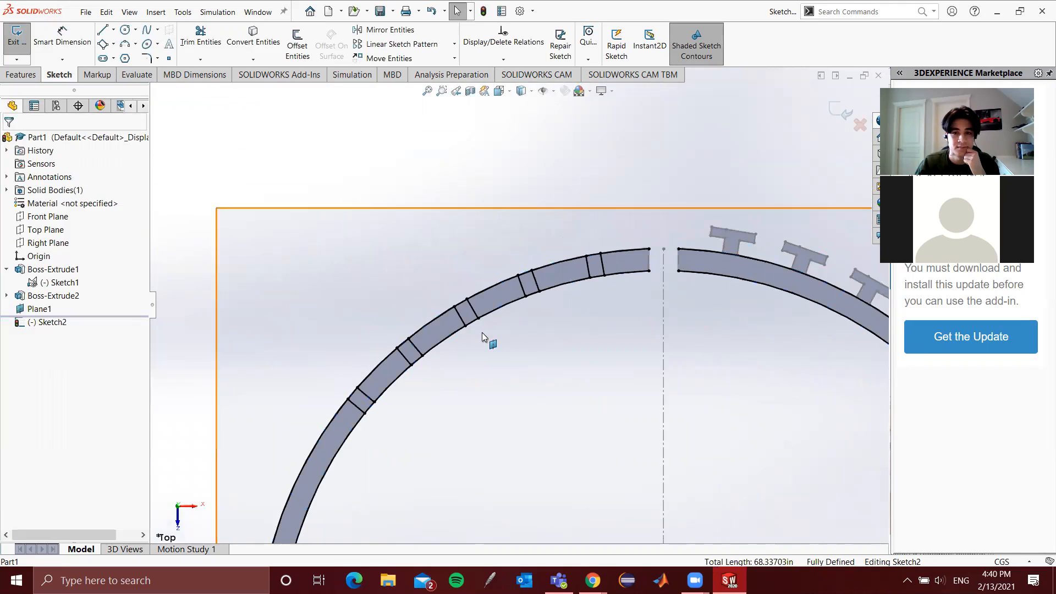
Examine the converted ring and slot outlines on the offset plane, especially around the gap
scroll(496, 343, up, 3)
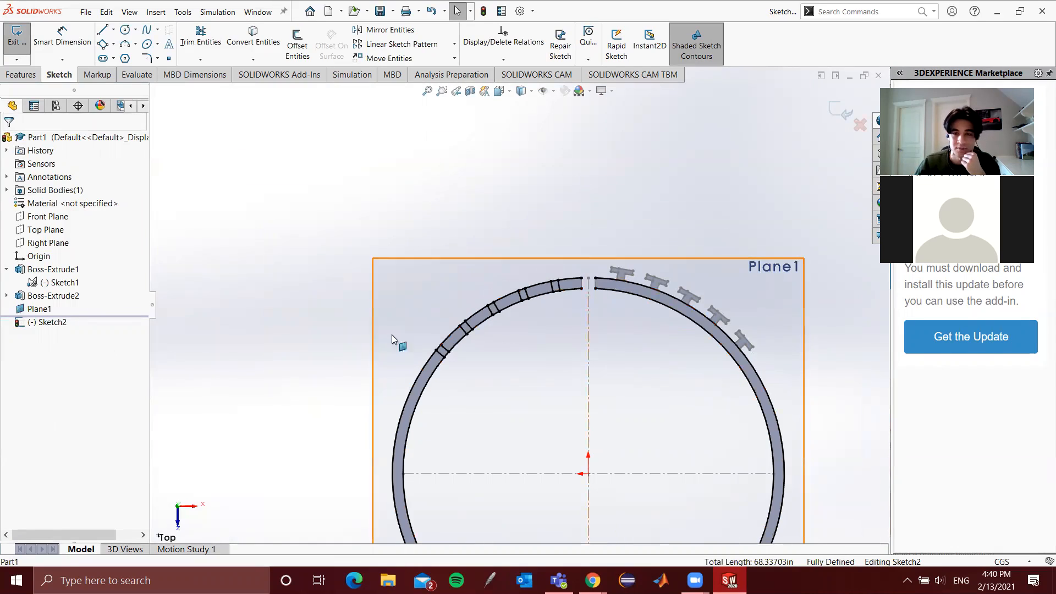
middle_drag(441, 400, 450, 311)
click(524, 324)
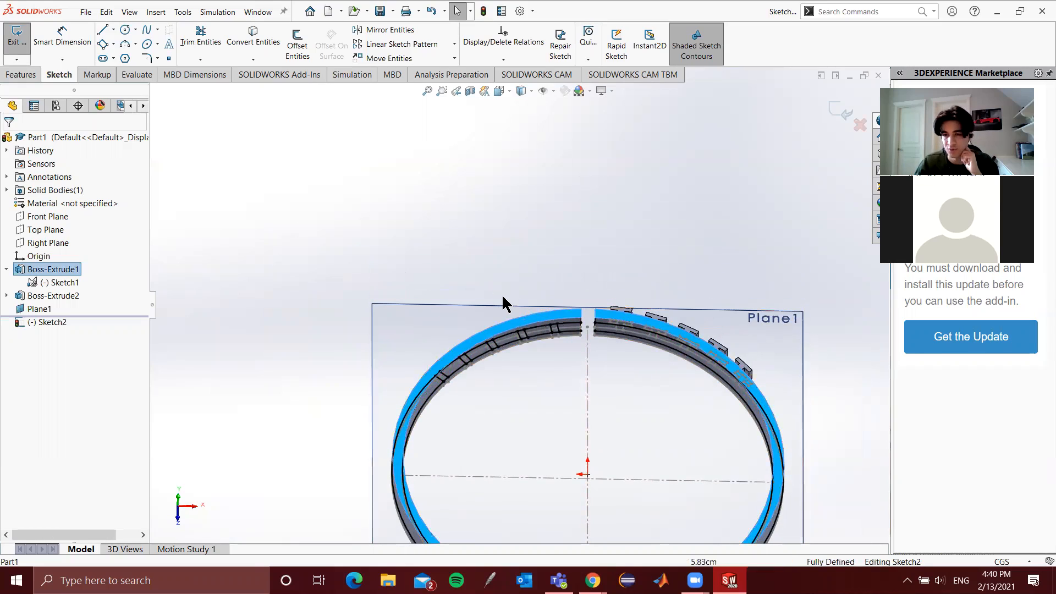
middle_drag(427, 361, 397, 290)
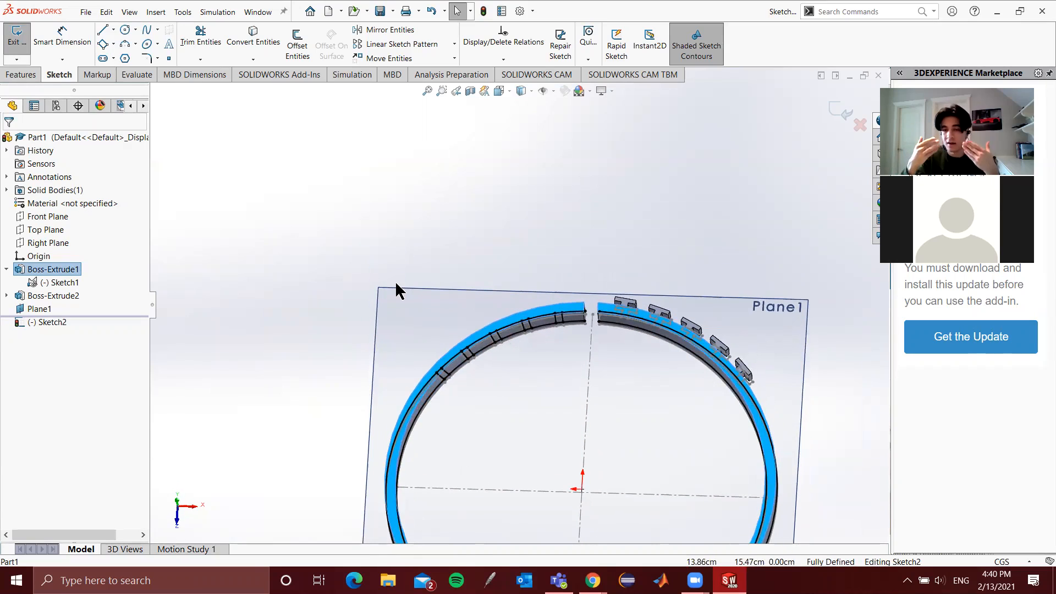
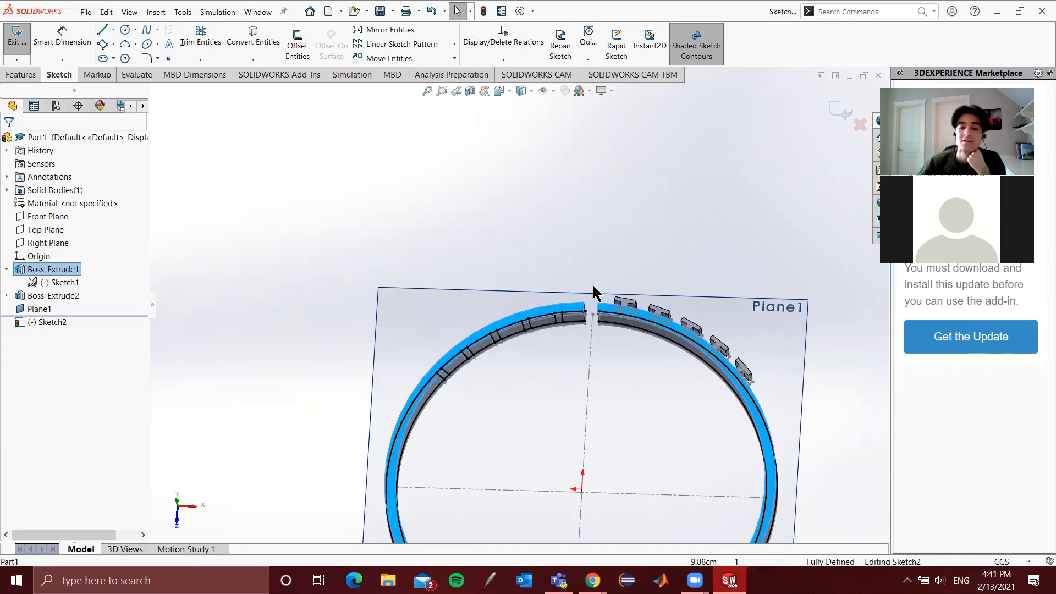
click(588, 151)
middle_drag(587, 151, 601, 221)
scroll(577, 340, down, 4)
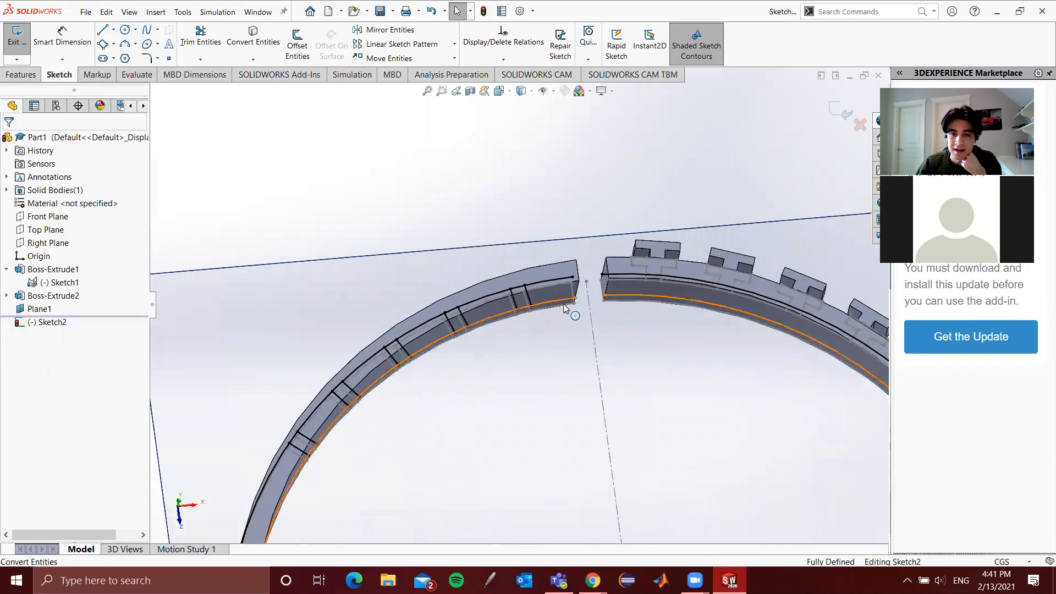
Convert the original sketch's two end lines at the ring's gap into the new sketch
click(253, 34)
scroll(581, 290, down, 5)
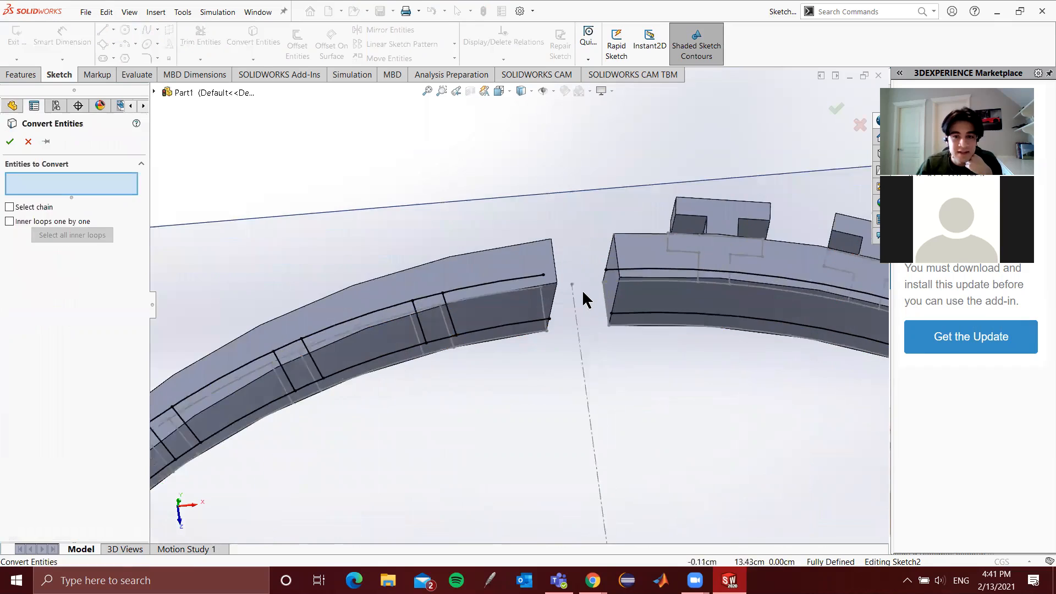
click(539, 308)
middle_drag(540, 349, 599, 308)
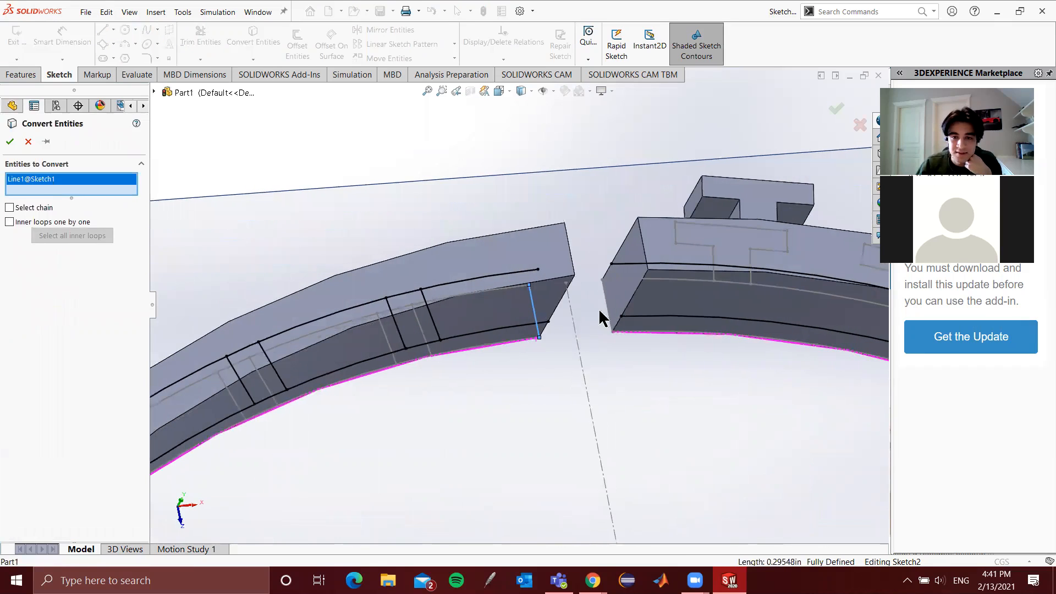
click(605, 306)
click(11, 142)
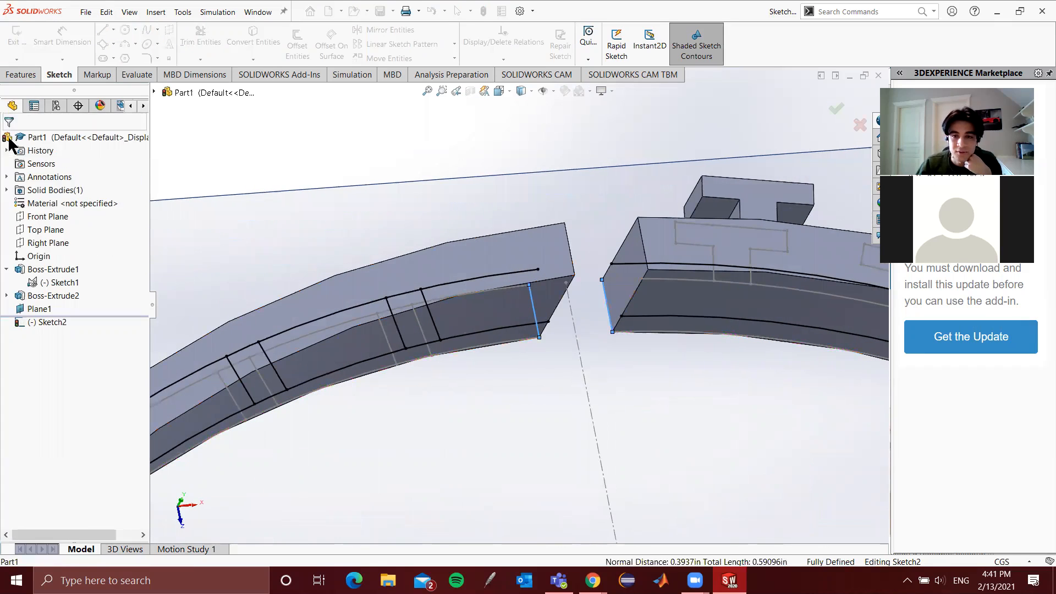
Start an Extruded Cut from the converted sketch and select the three slot regions farthest from the gap
scroll(537, 311, up, 8)
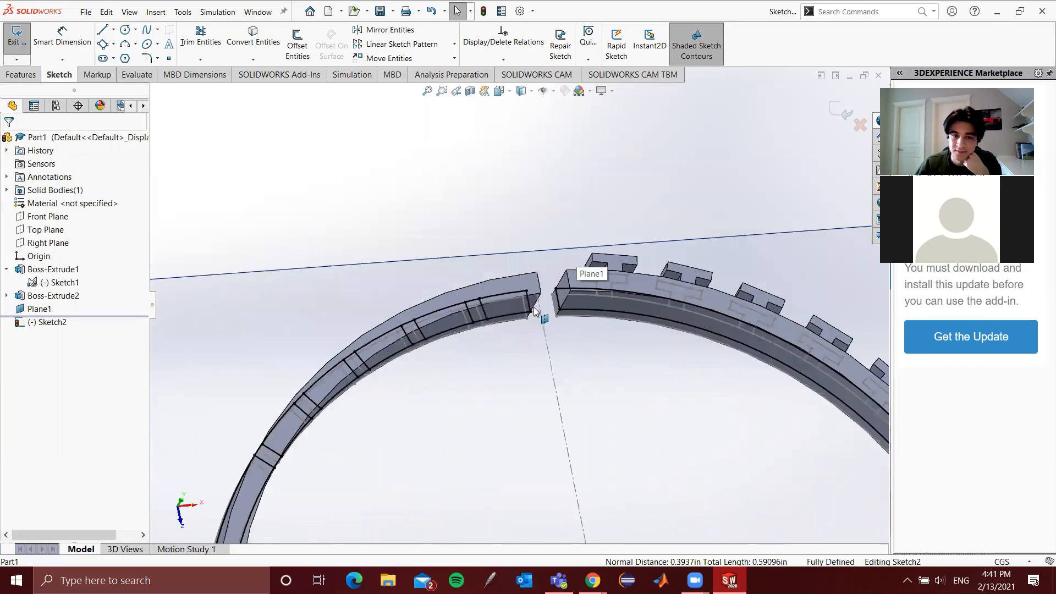
scroll(464, 480, down, 4)
scroll(520, 401, up, 3)
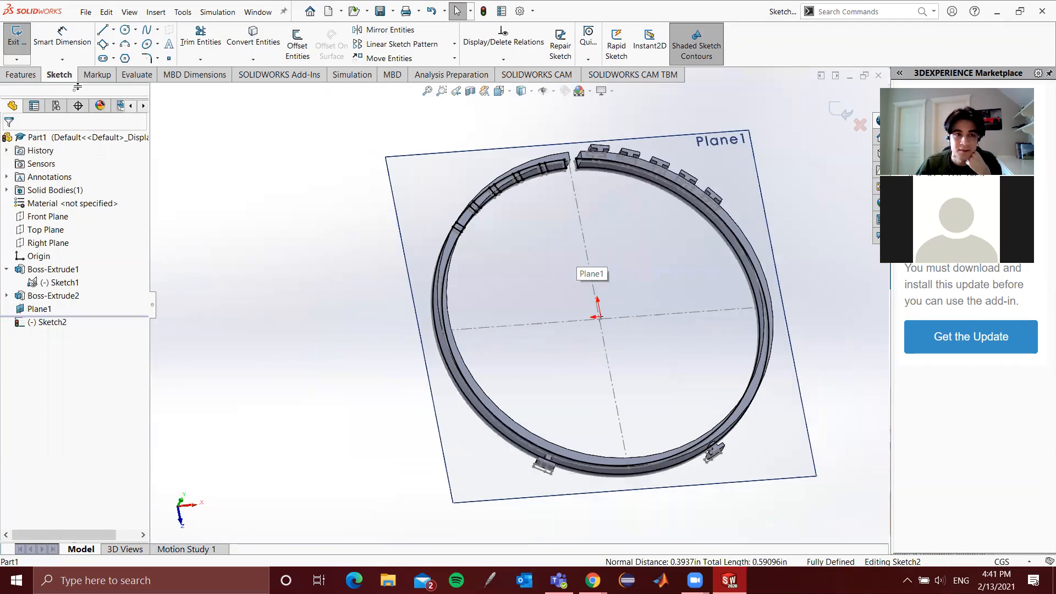
click(21, 74)
click(189, 46)
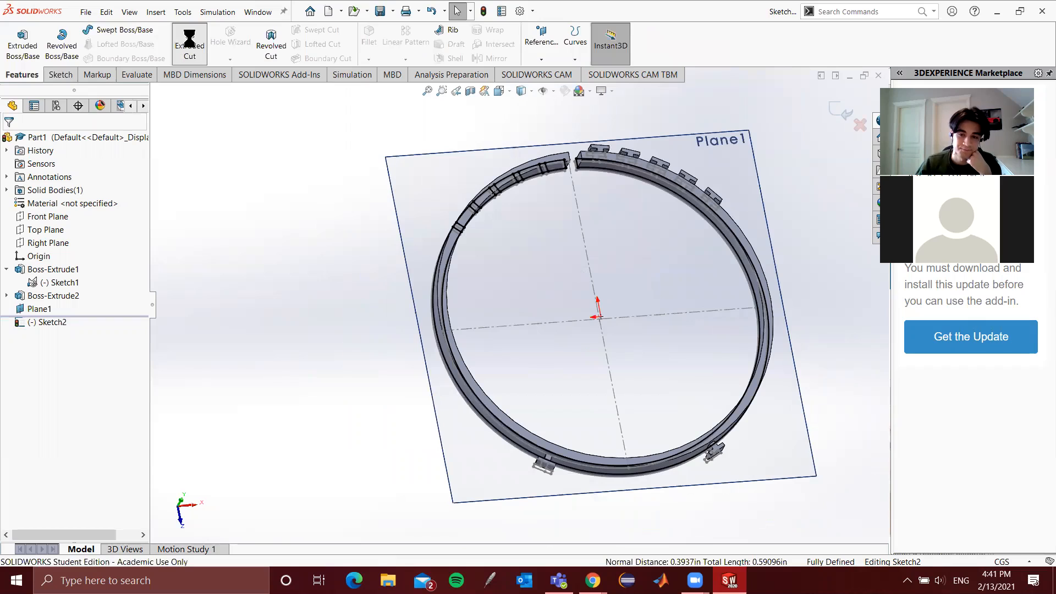
scroll(352, 197, down, 3)
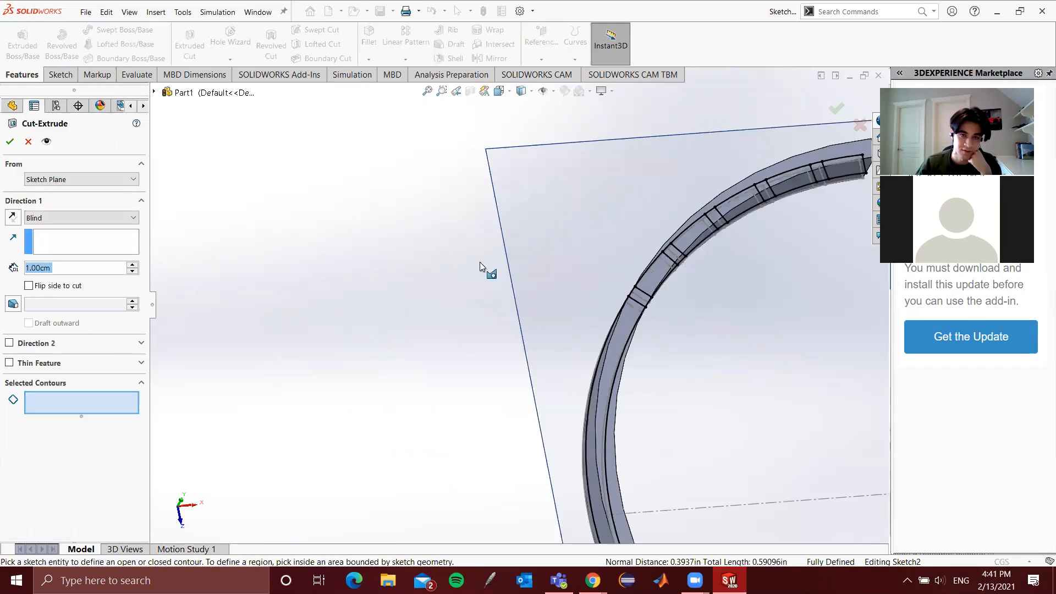
scroll(668, 300, down, 4)
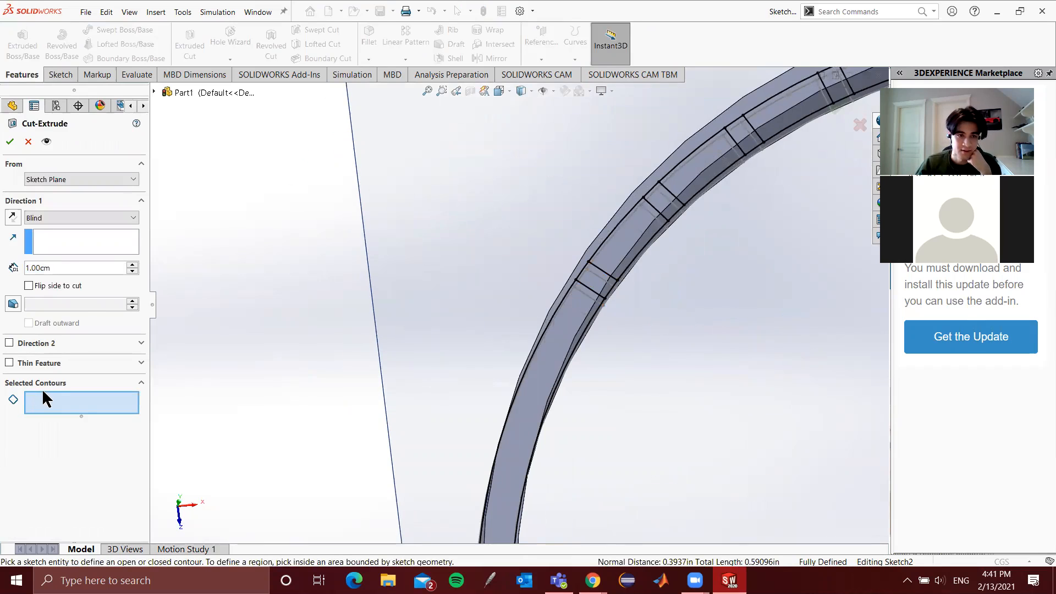
scroll(595, 221, down, 5)
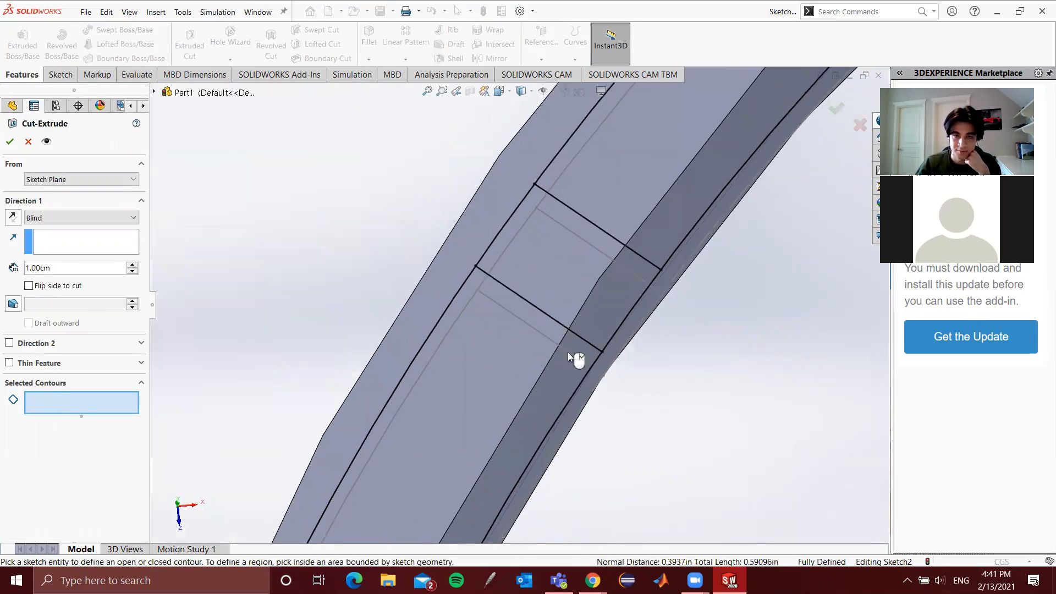
click(544, 250)
scroll(649, 176, up, 3)
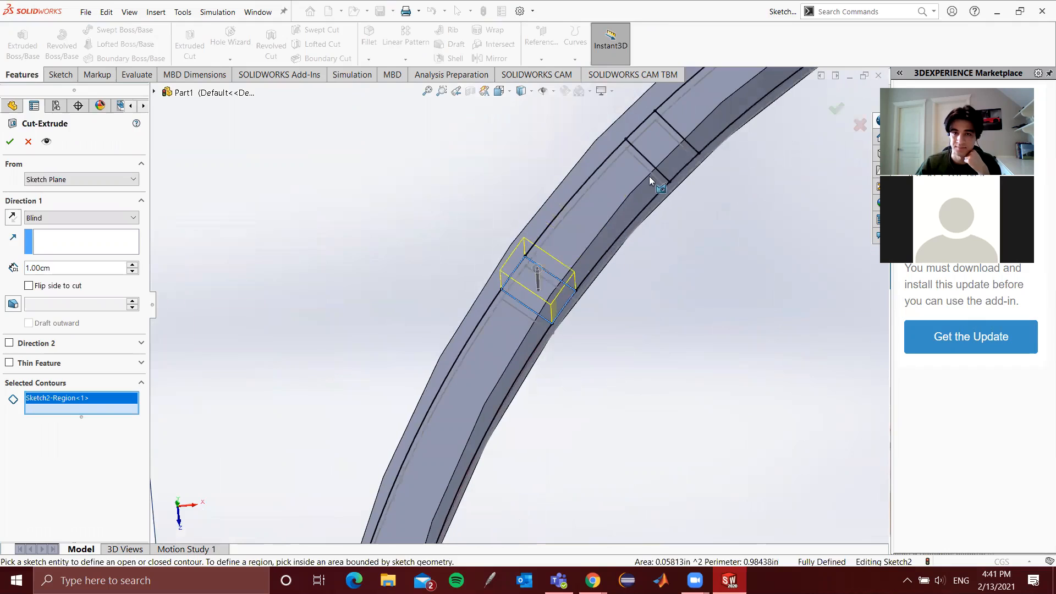
click(660, 142)
scroll(550, 286, up, 2)
click(715, 111)
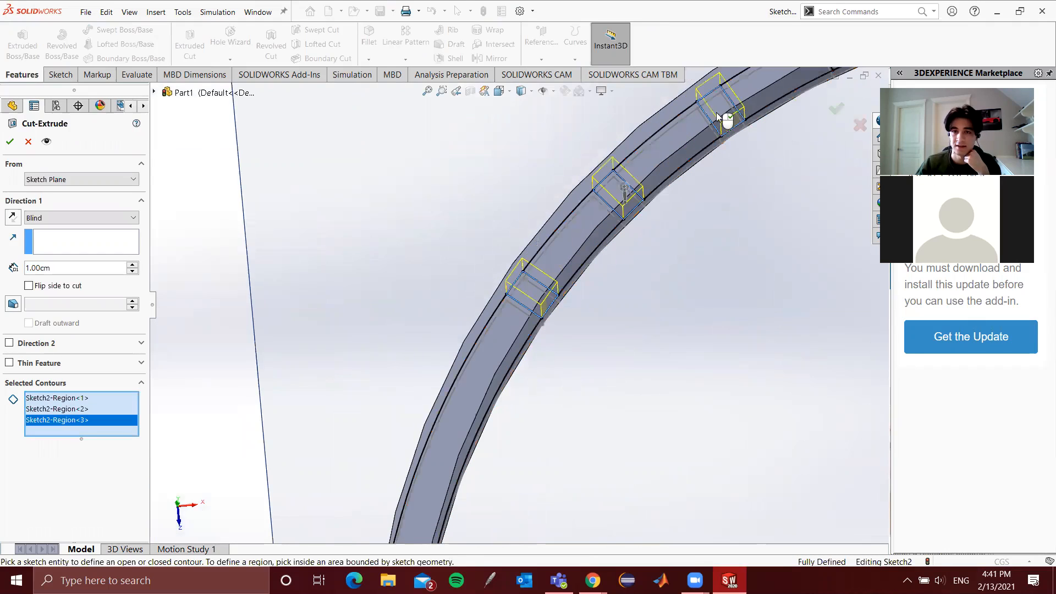
Add the two slot regions nearest the gap and cut all five slots Blind to 1.00 cm
scroll(718, 116, up, 3)
scroll(665, 181, down, 4)
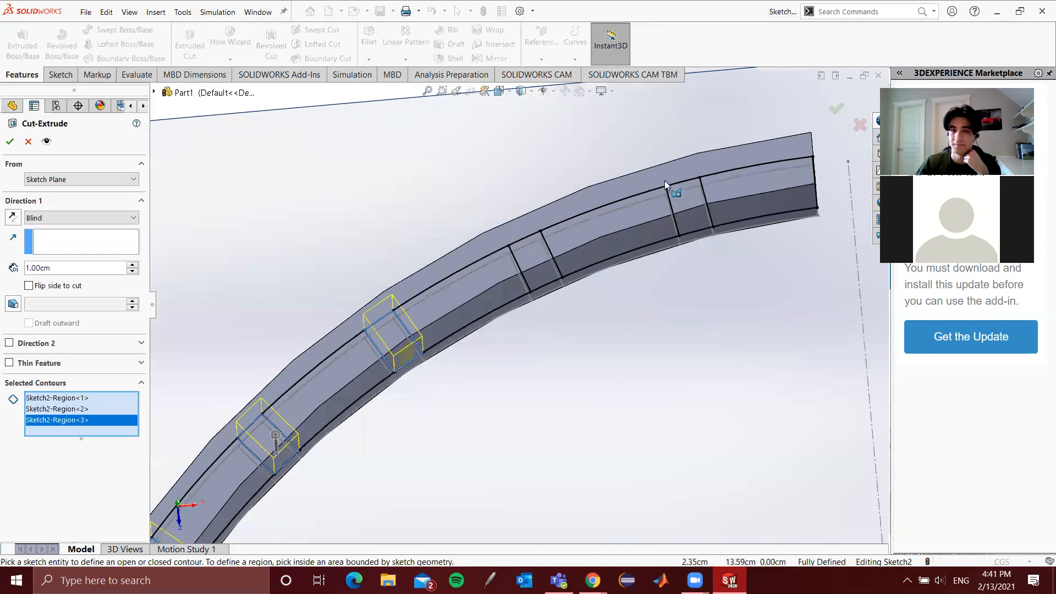
click(539, 261)
click(687, 222)
mouse_move(420, 368)
middle_down()
mouse_move(552, 316)
mouse_move(582, 325)
mouse_move(535, 311)
middle_up()
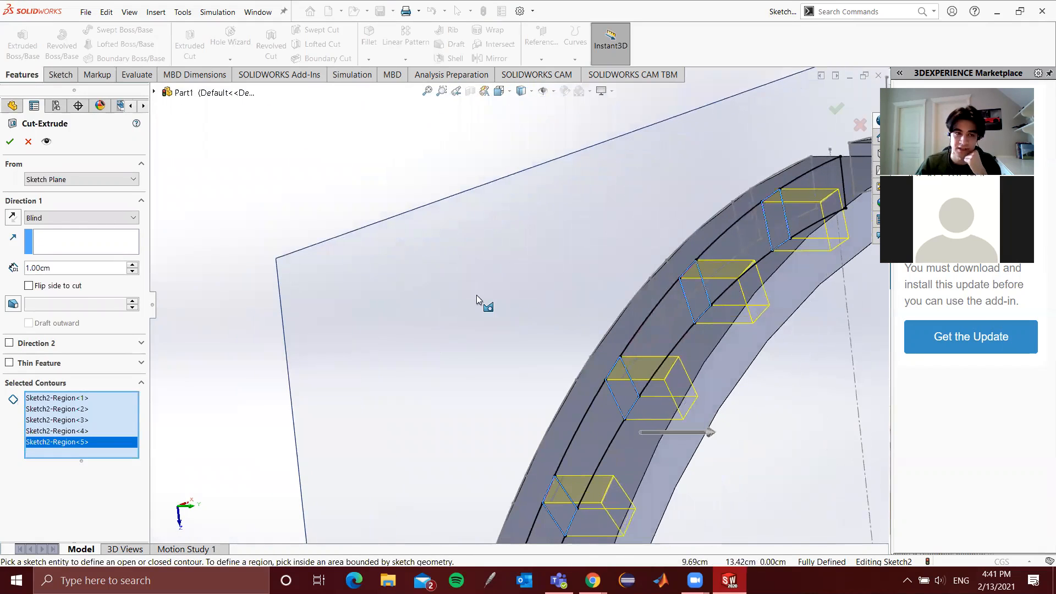
click(12, 140)
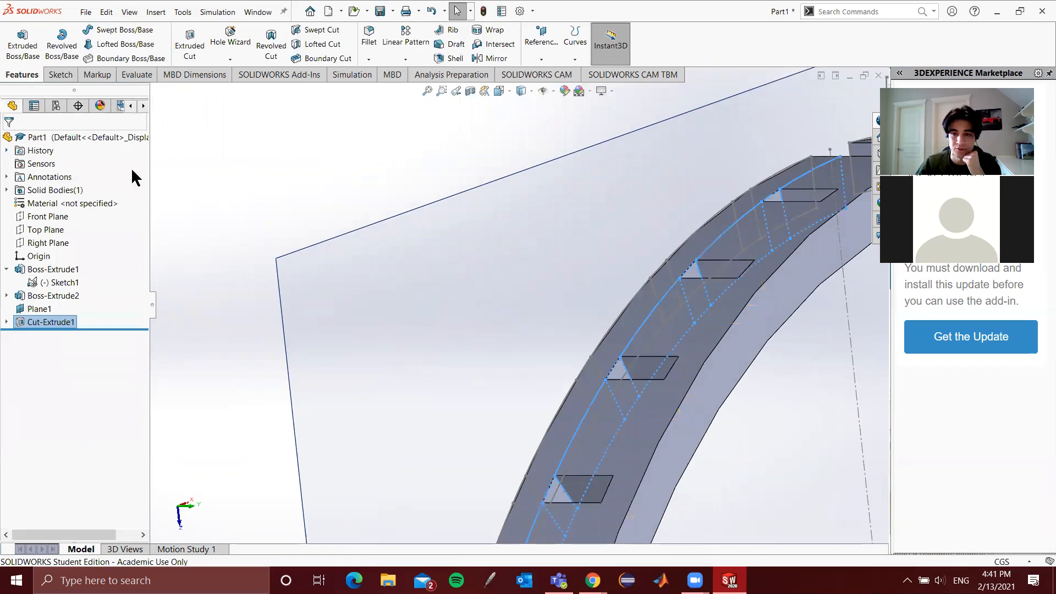
middle_drag(539, 314, 426, 196)
click(425, 195)
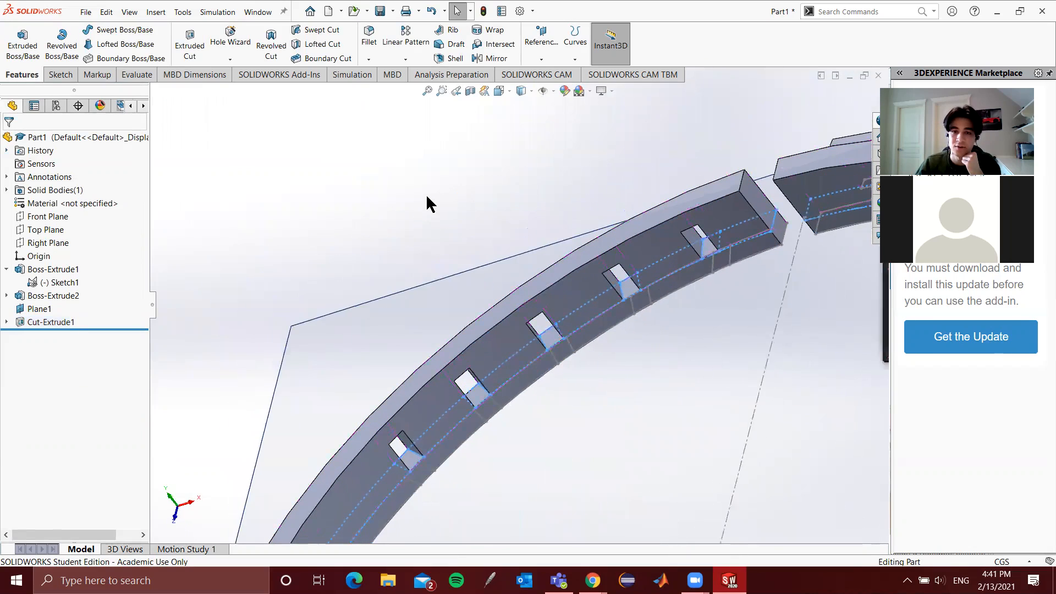
Hide Sketch1 and Plane1 so that only the solid headband is displayed
scroll(416, 264, up, 5)
middle_drag(416, 266, 684, 224)
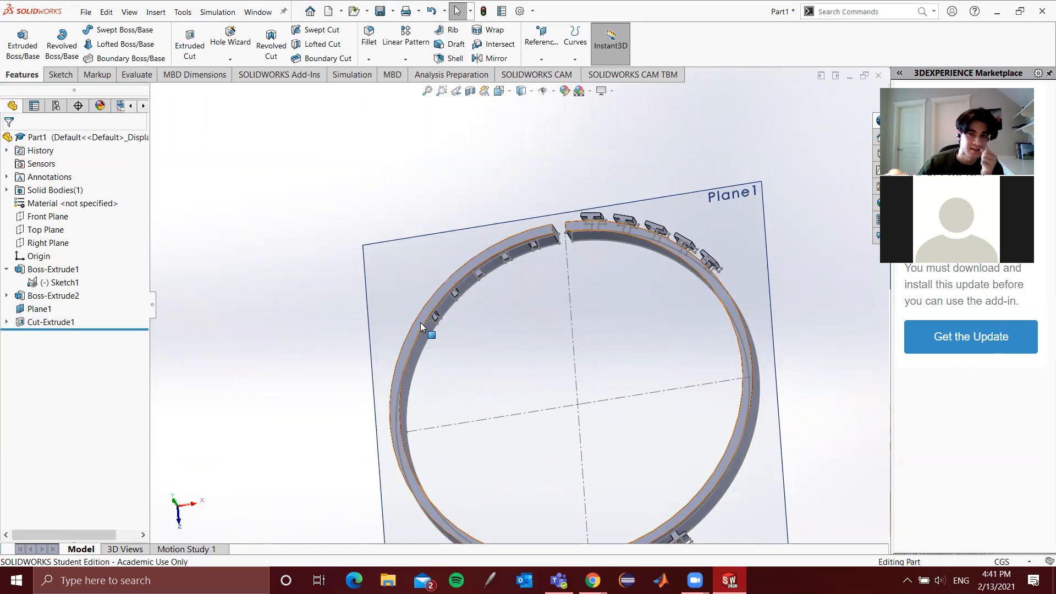
middle_drag(374, 186, 344, 219)
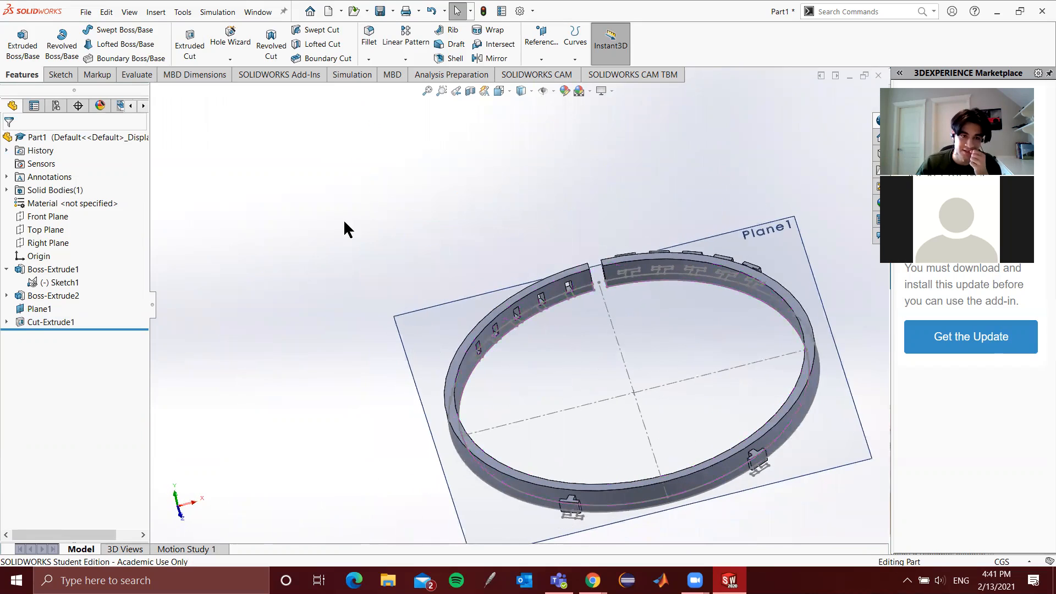
right_click(49, 283)
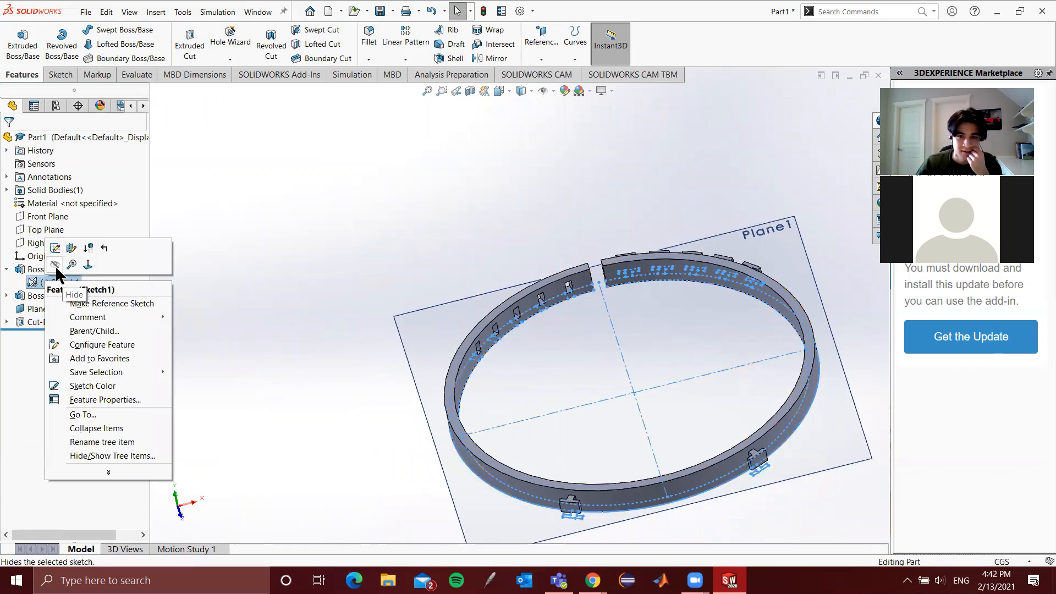
click(56, 269)
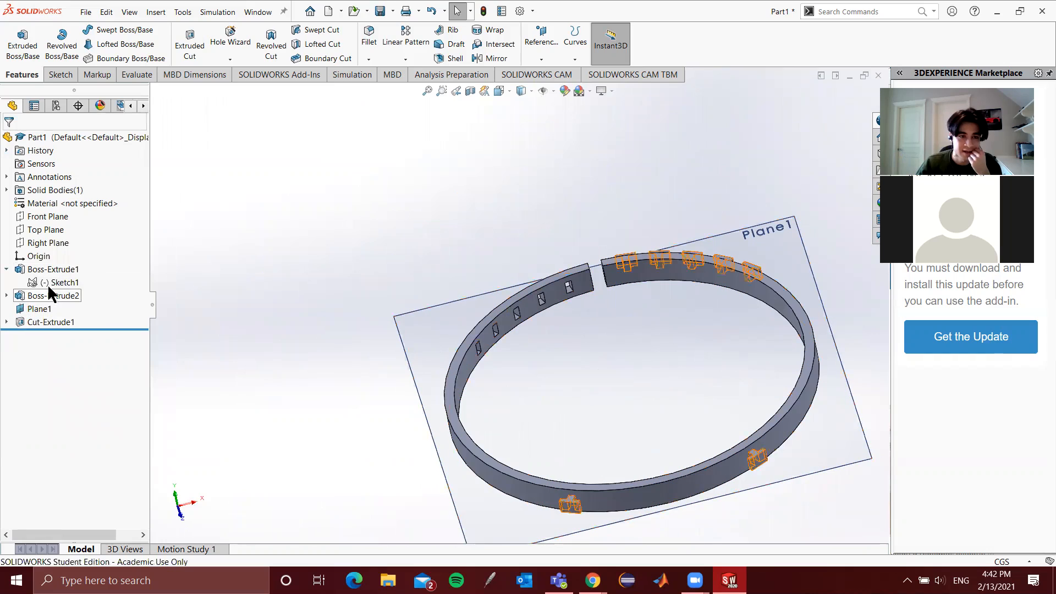
right_click(47, 283)
click(200, 189)
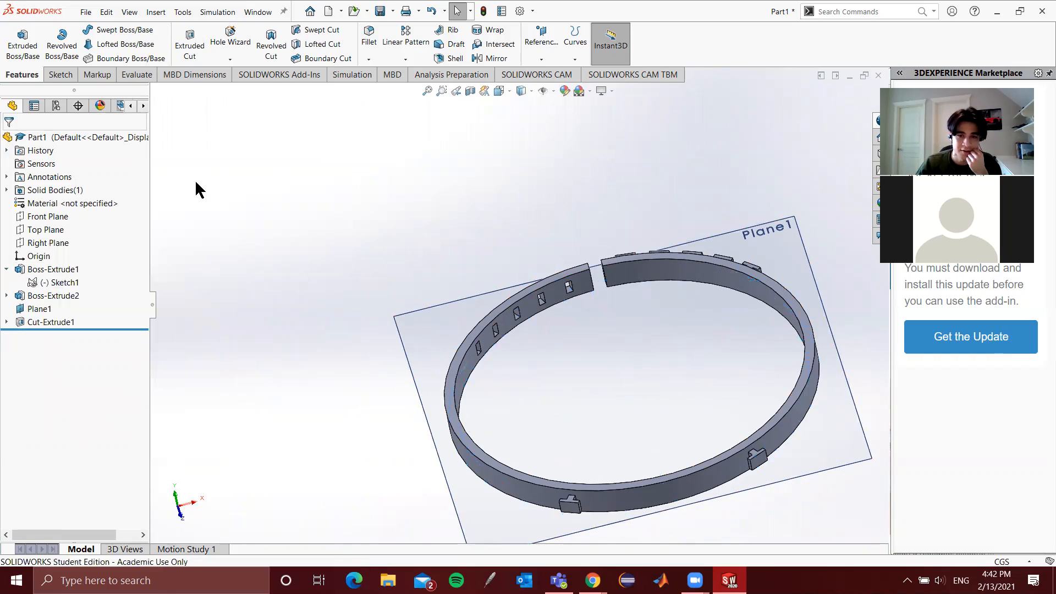
right_click(419, 346)
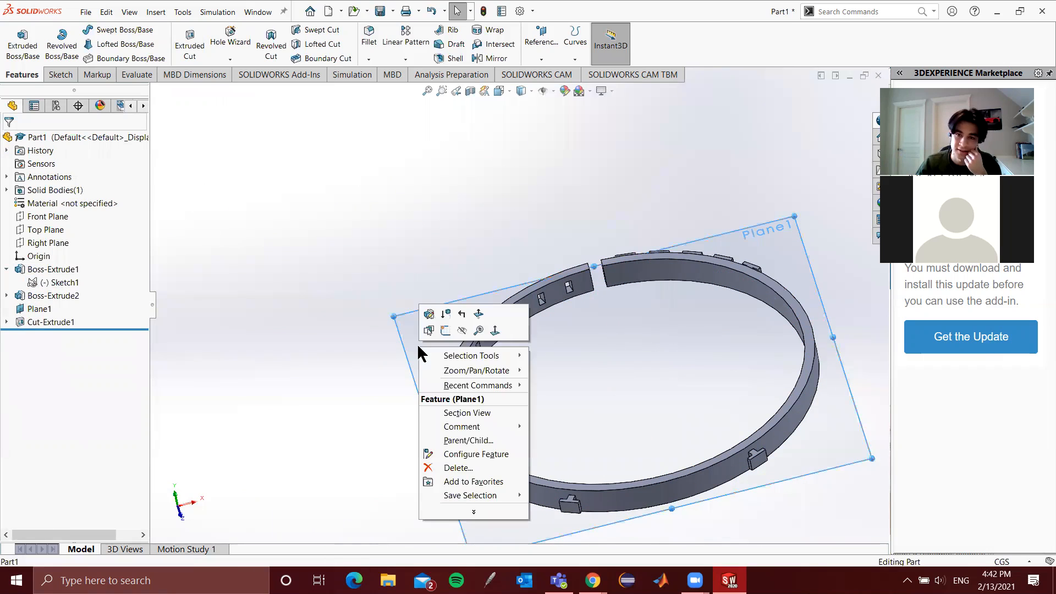
click(461, 330)
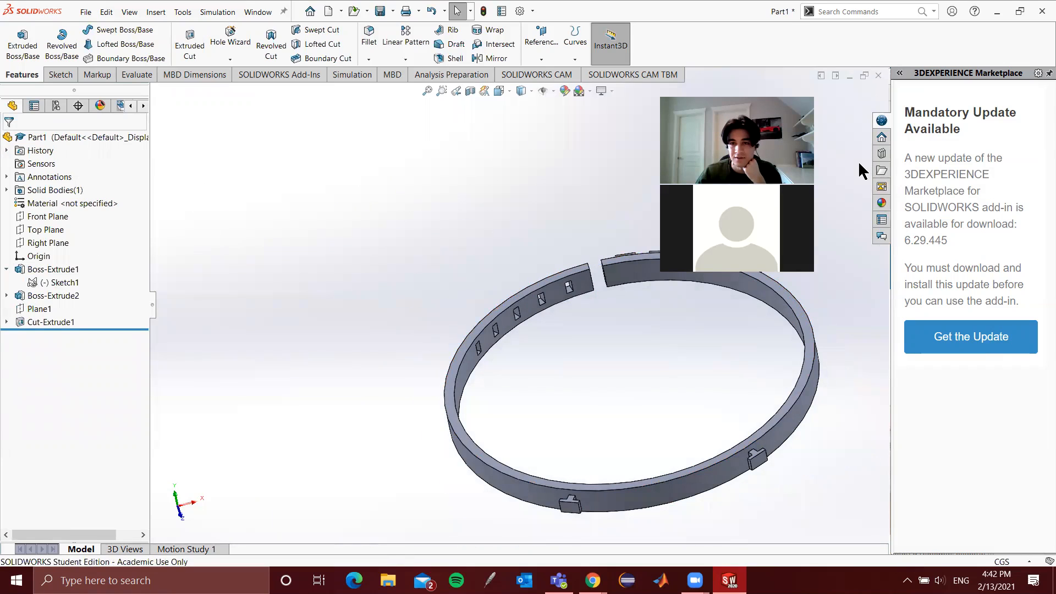
Apply the matte rubber appearance from the Rubber category to the whole part
click(882, 203)
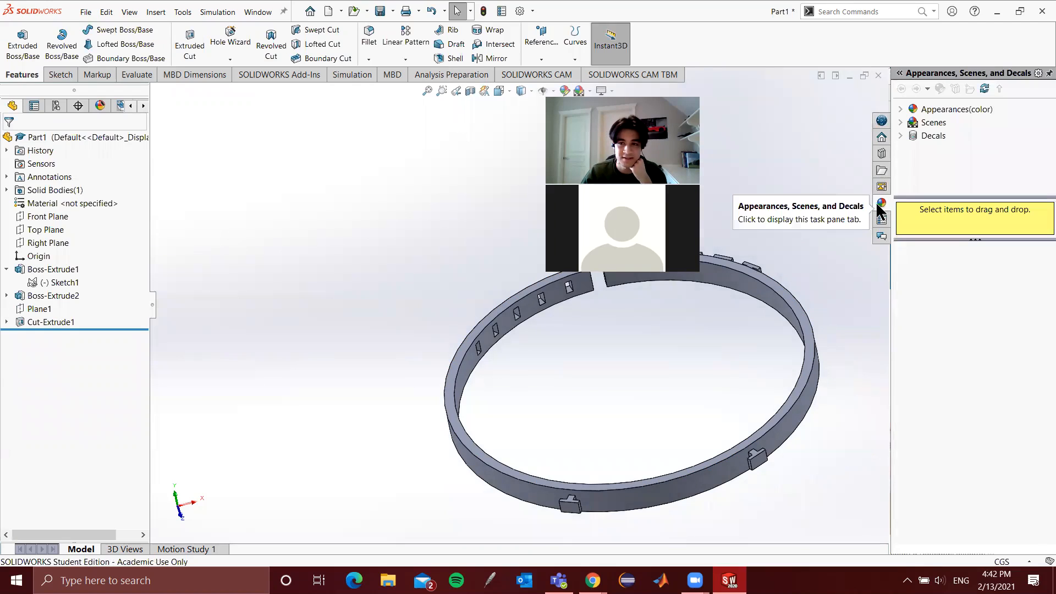
double_click(906, 110)
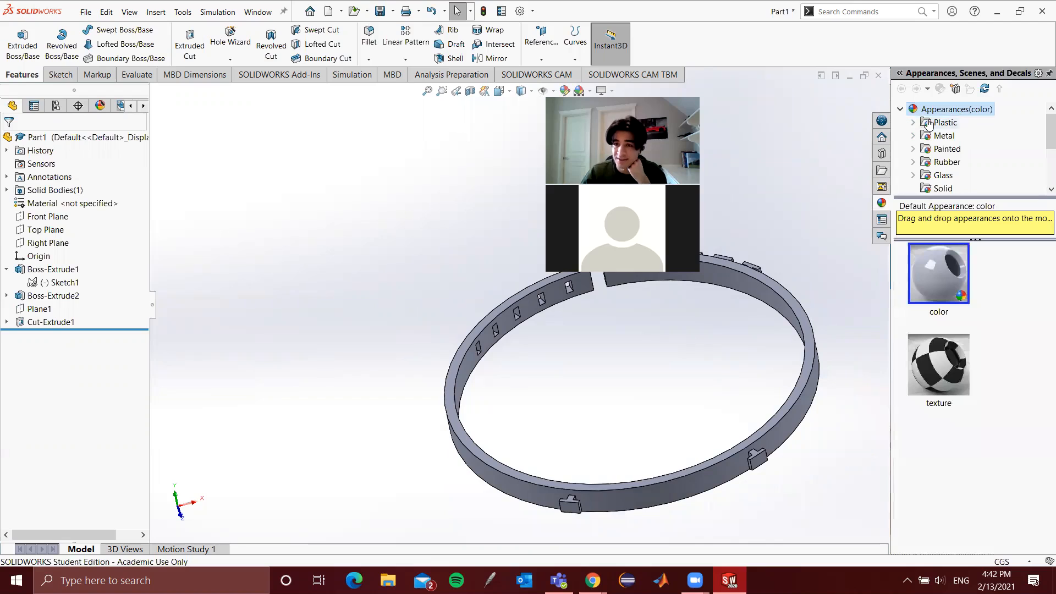
click(913, 162)
click(942, 149)
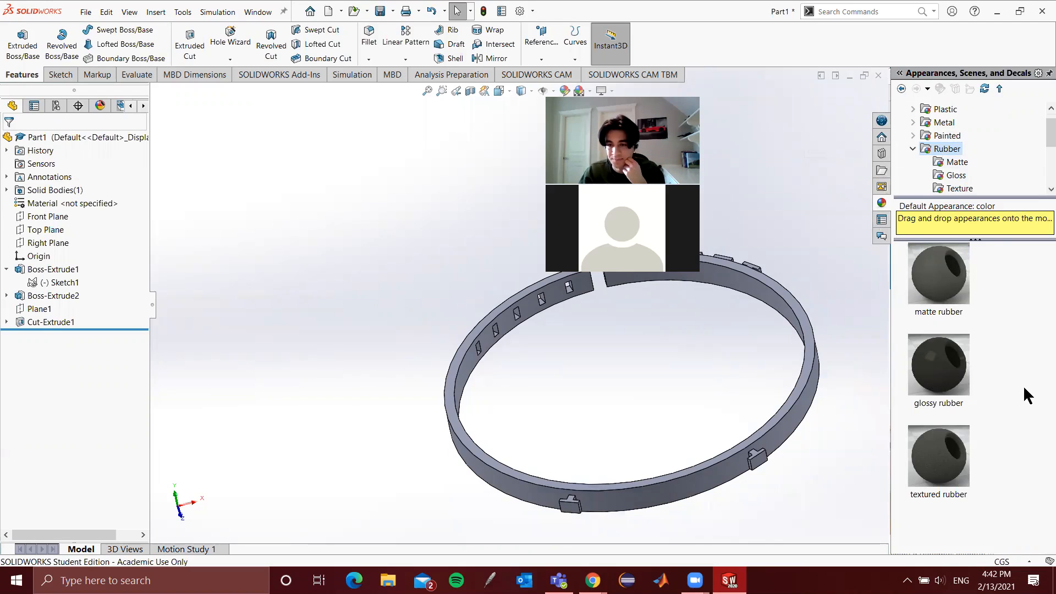
drag(945, 291, 810, 385)
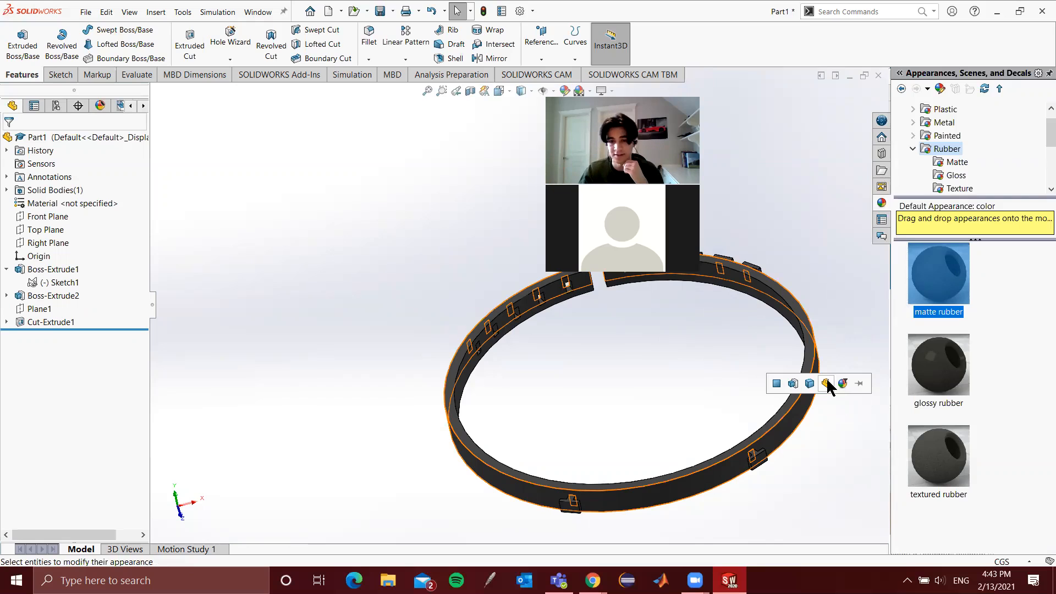
click(824, 383)
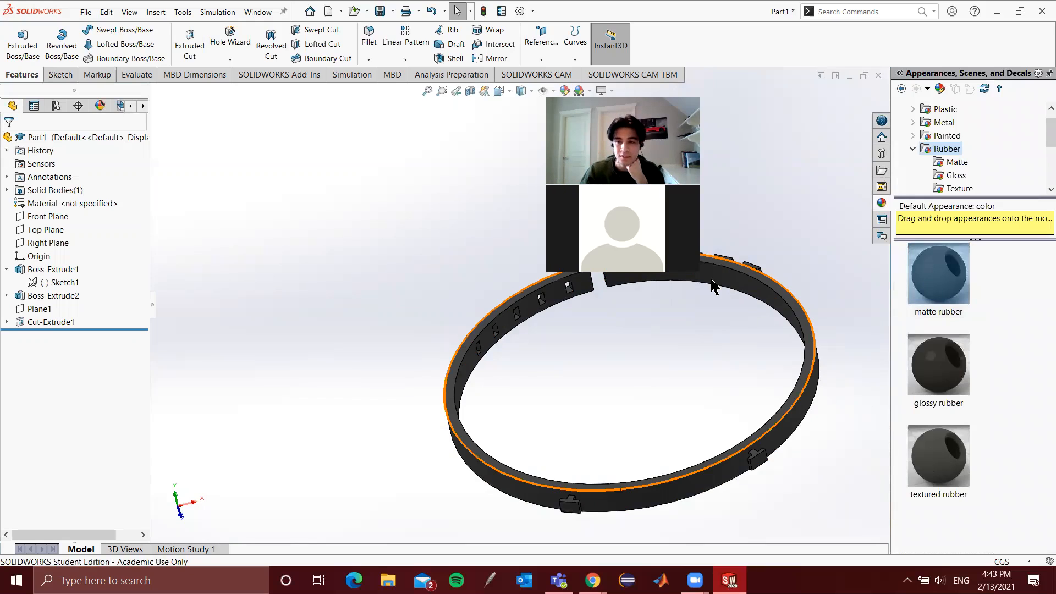
middle_drag(712, 284, 566, 424)
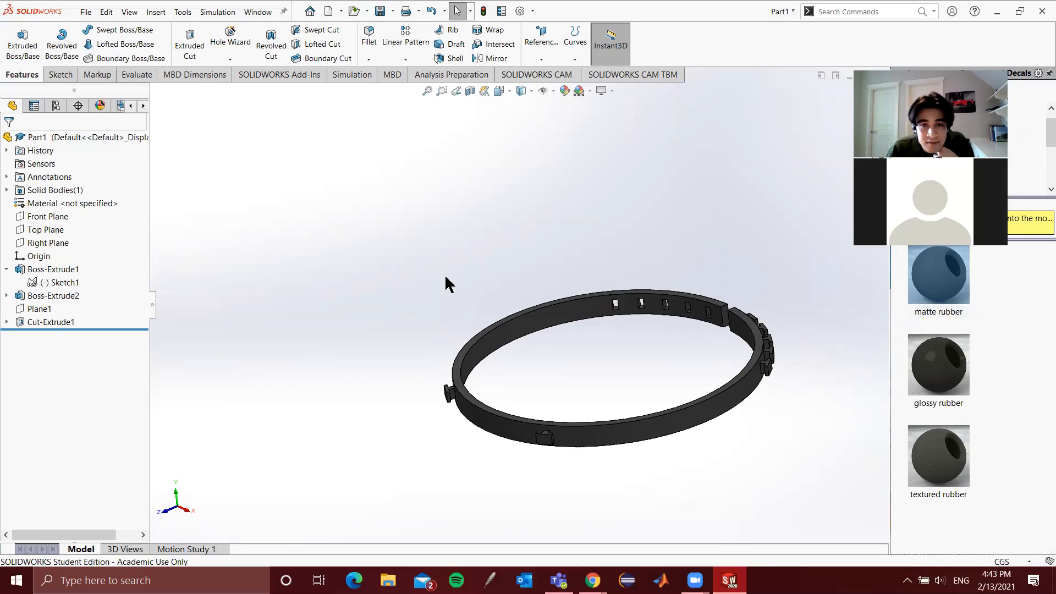
scroll(768, 350, down, 1)
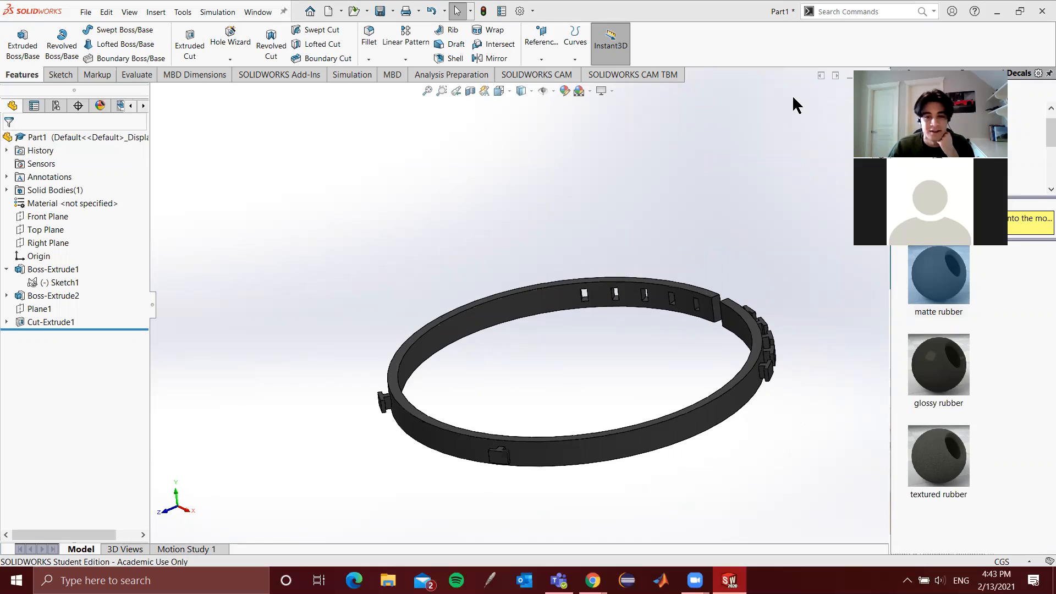
mouse_move(680, 346)
middle_down()
mouse_move(625, 347)
mouse_move(648, 314)
mouse_move(738, 320)
mouse_move(695, 313)
mouse_move(664, 348)
middle_up()
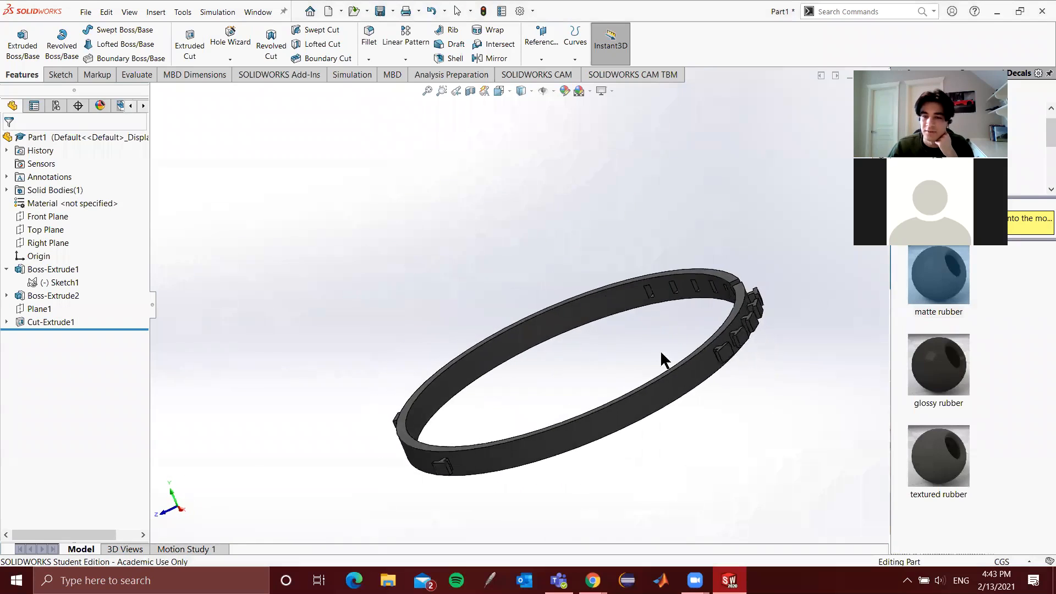
scroll(736, 354, down, 4)
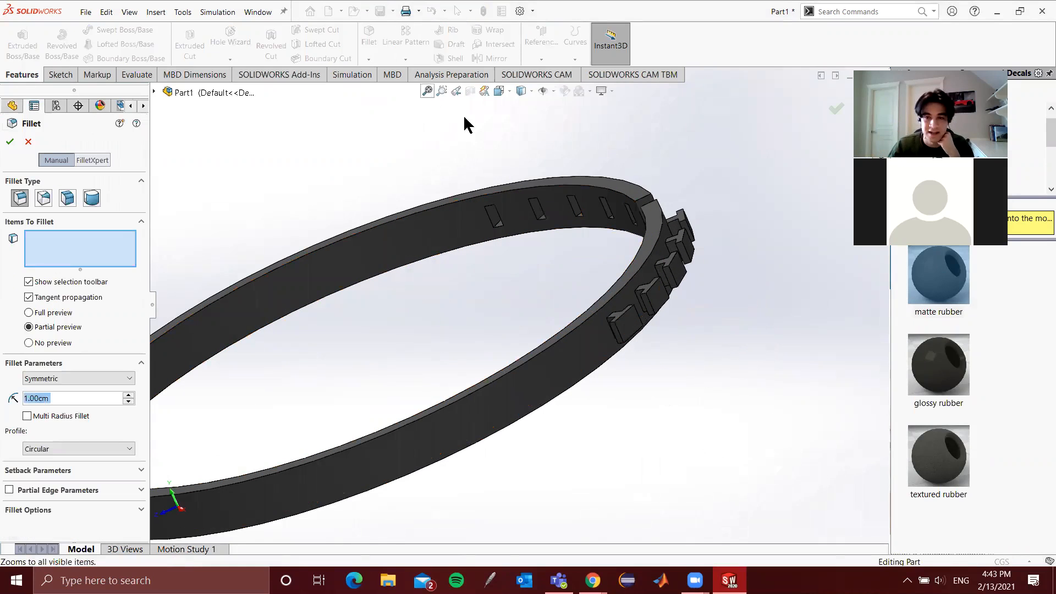
scroll(615, 329, down, 3)
middle_drag(617, 328, 669, 318)
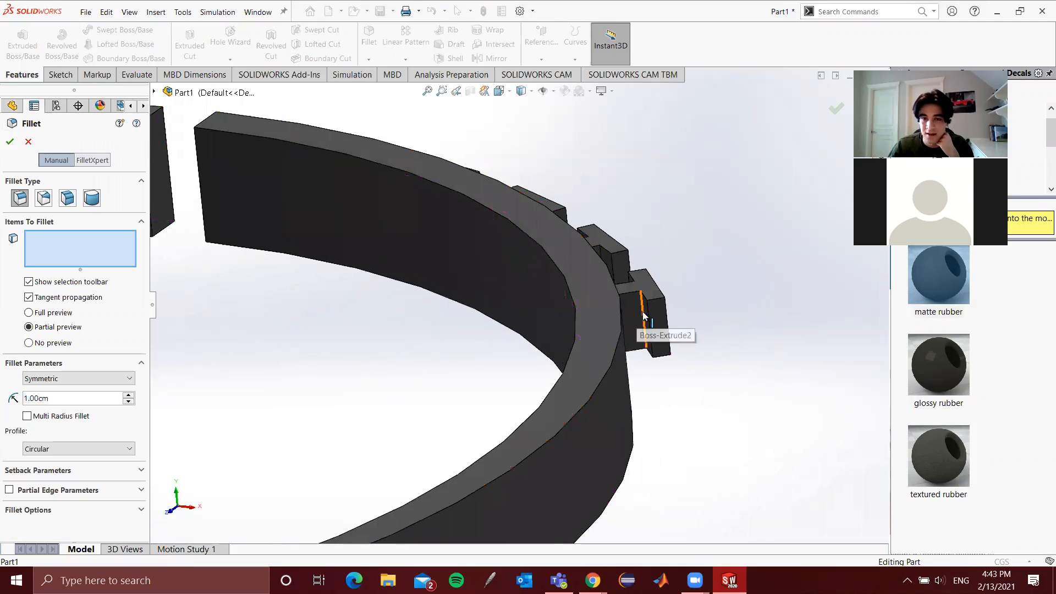
scroll(519, 309, up, 4)
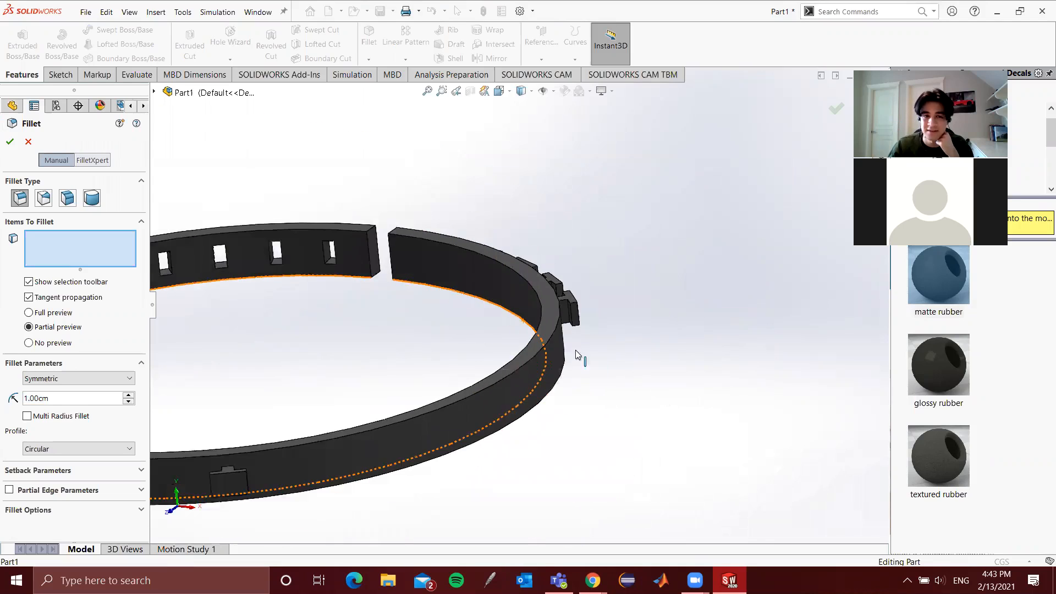
click(508, 358)
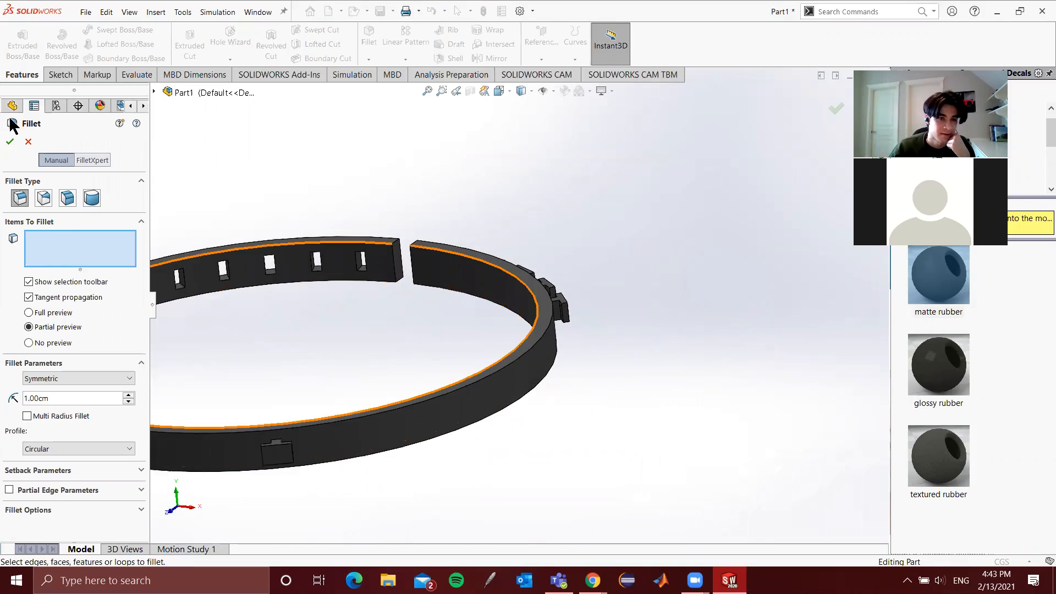
click(28, 142)
scroll(473, 418, up, 5)
middle_drag(428, 372, 394, 318)
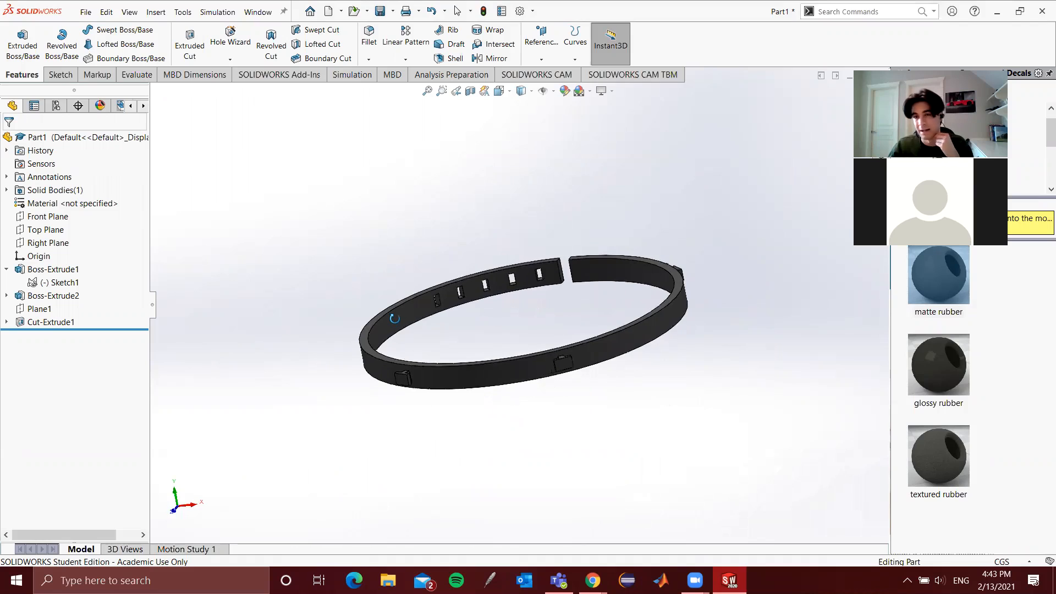
middle_drag(394, 318, 403, 313)
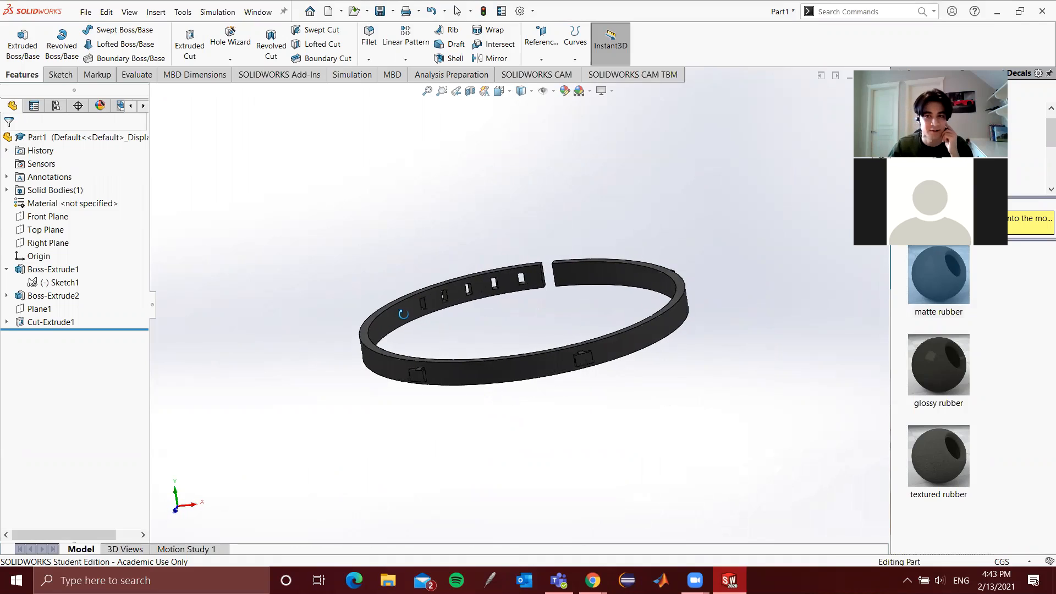